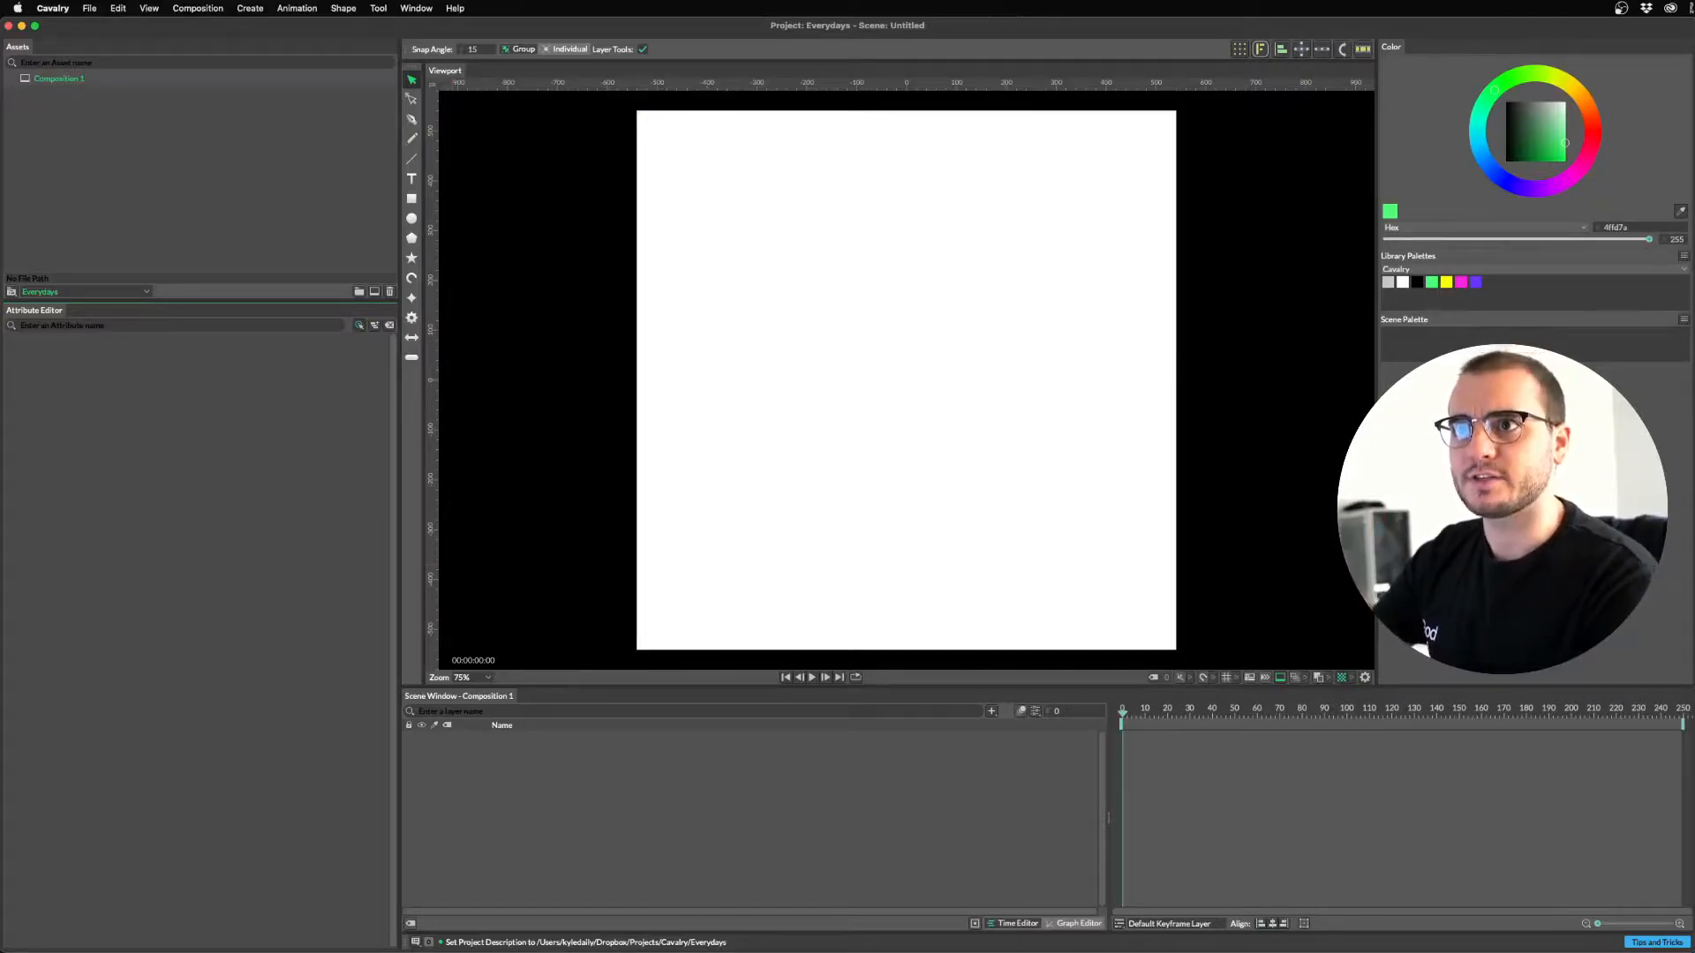
# Review Cavalry's Preferences General and Composition tabs (1080x1080 at 25 fps), then close them.
pyautogui.click(53, 8)
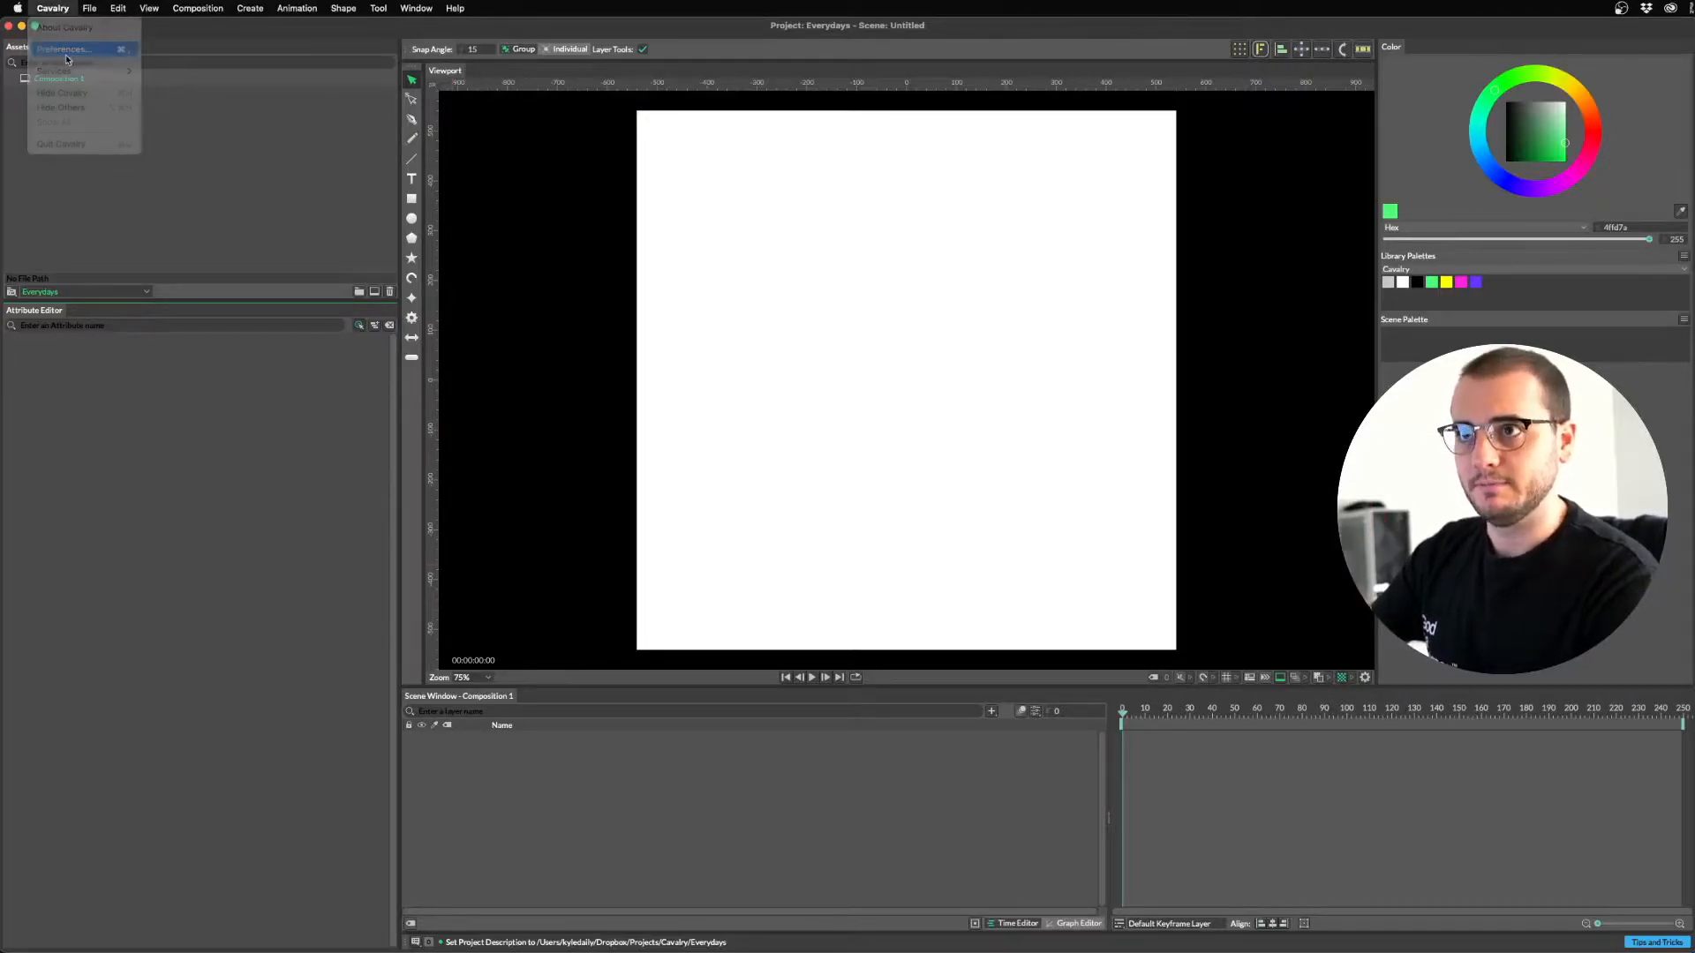
pyautogui.click(55, 42)
pyautogui.moveTo(826, 326); pyautogui.dragTo(700, 309)
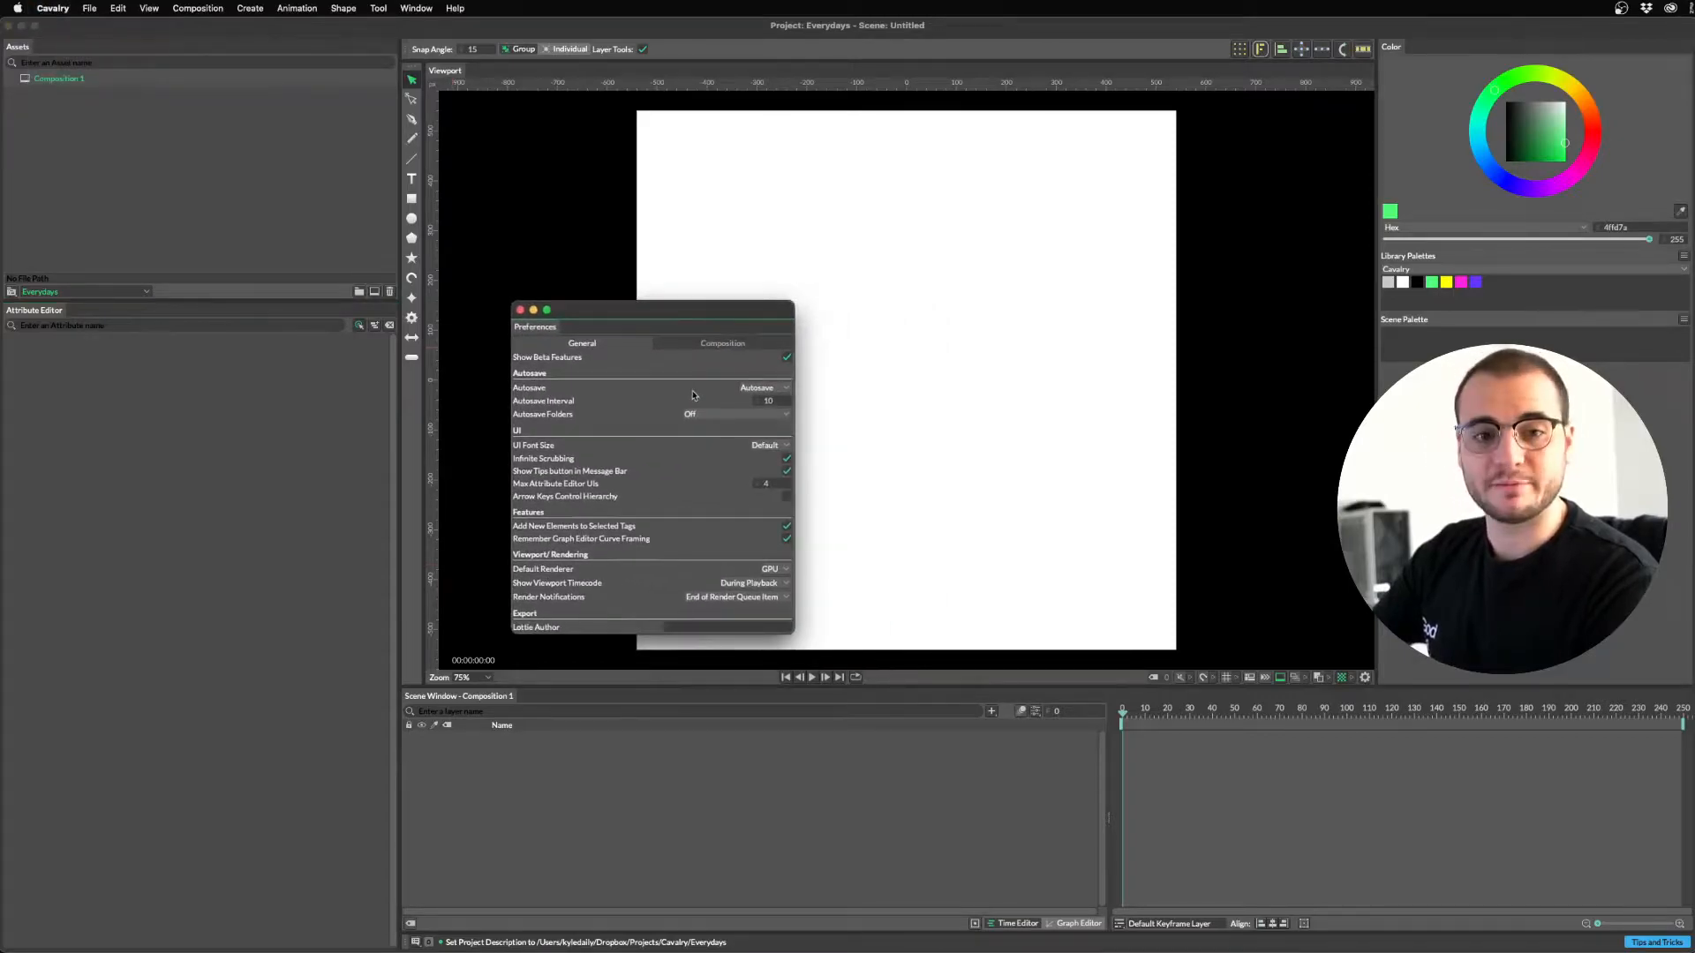
pyautogui.click(721, 342)
pyautogui.moveTo(702, 310); pyautogui.dragTo(549, 337)
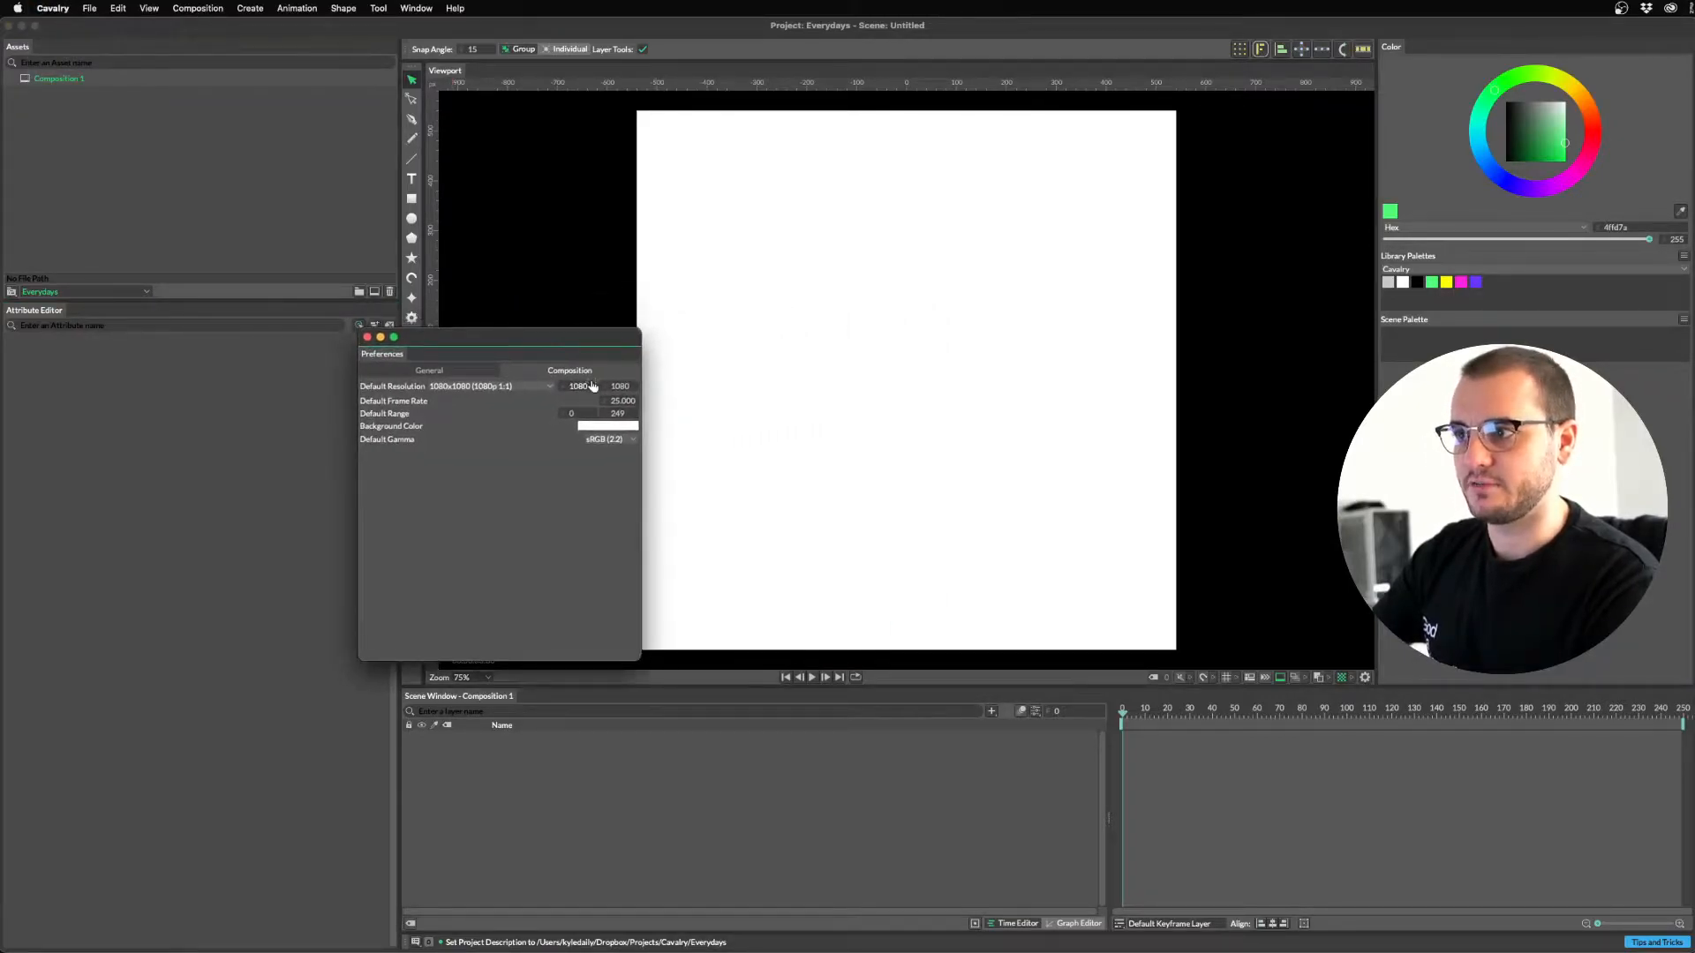
pyautogui.click(367, 338)
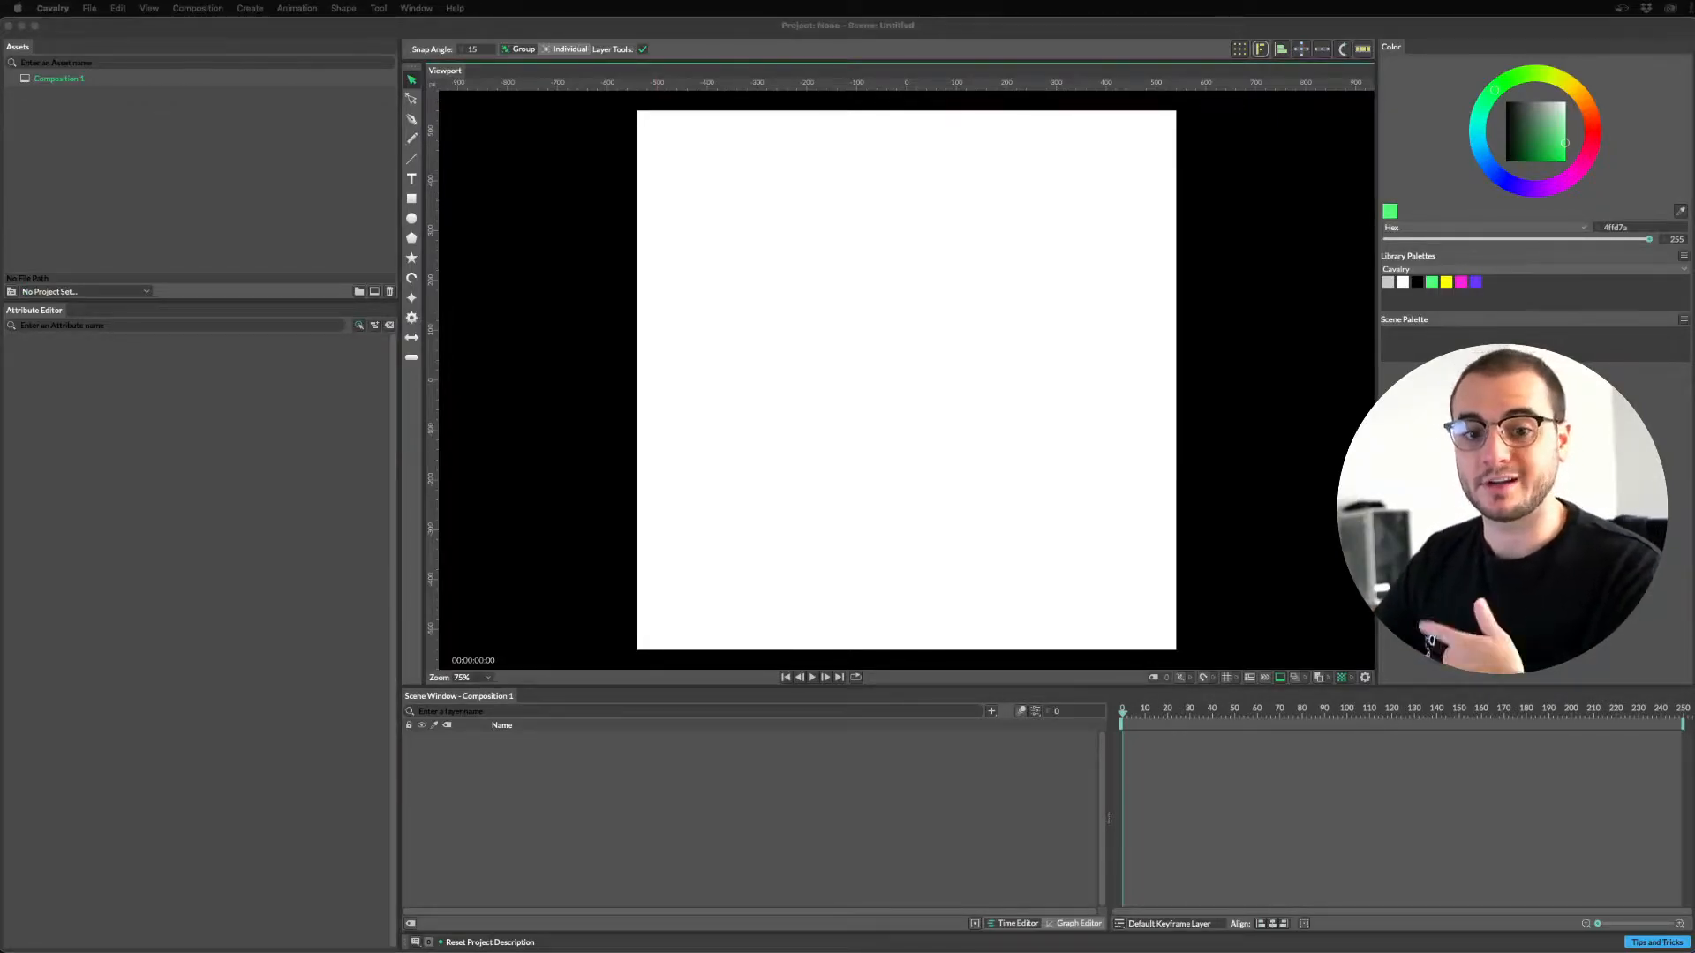
# Create a new project from the Tutorials folder in Project Settings.
pyautogui.click(13, 293)
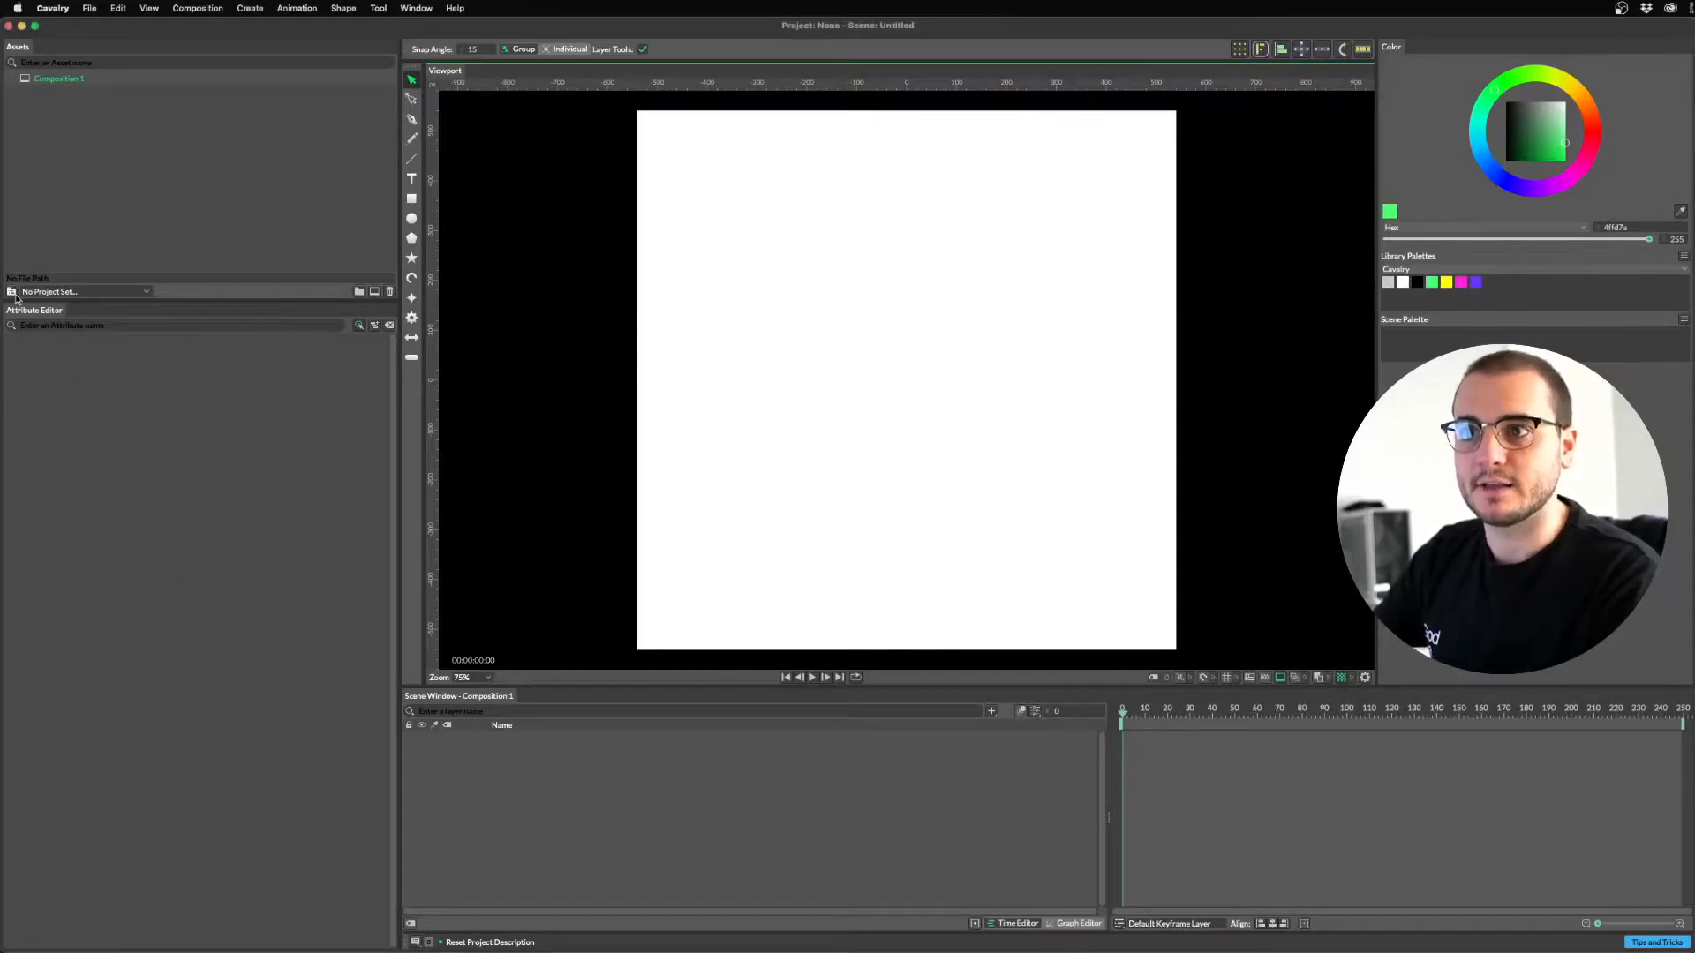
pyautogui.click(800, 364)
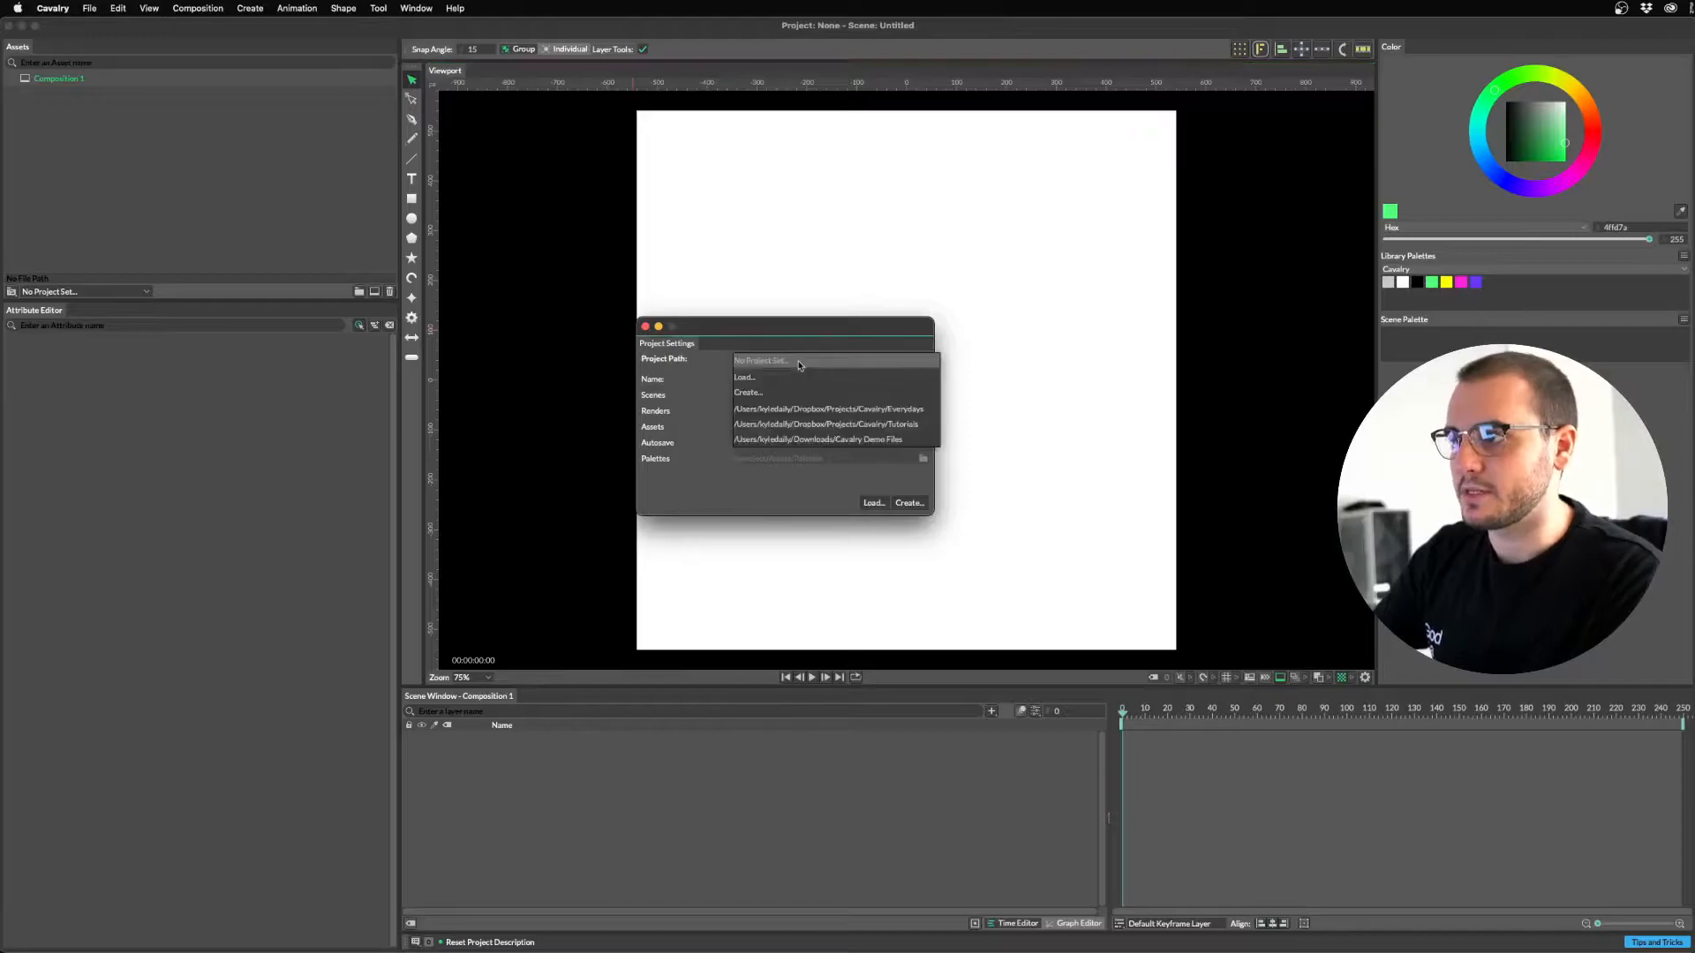
pyautogui.click(763, 391)
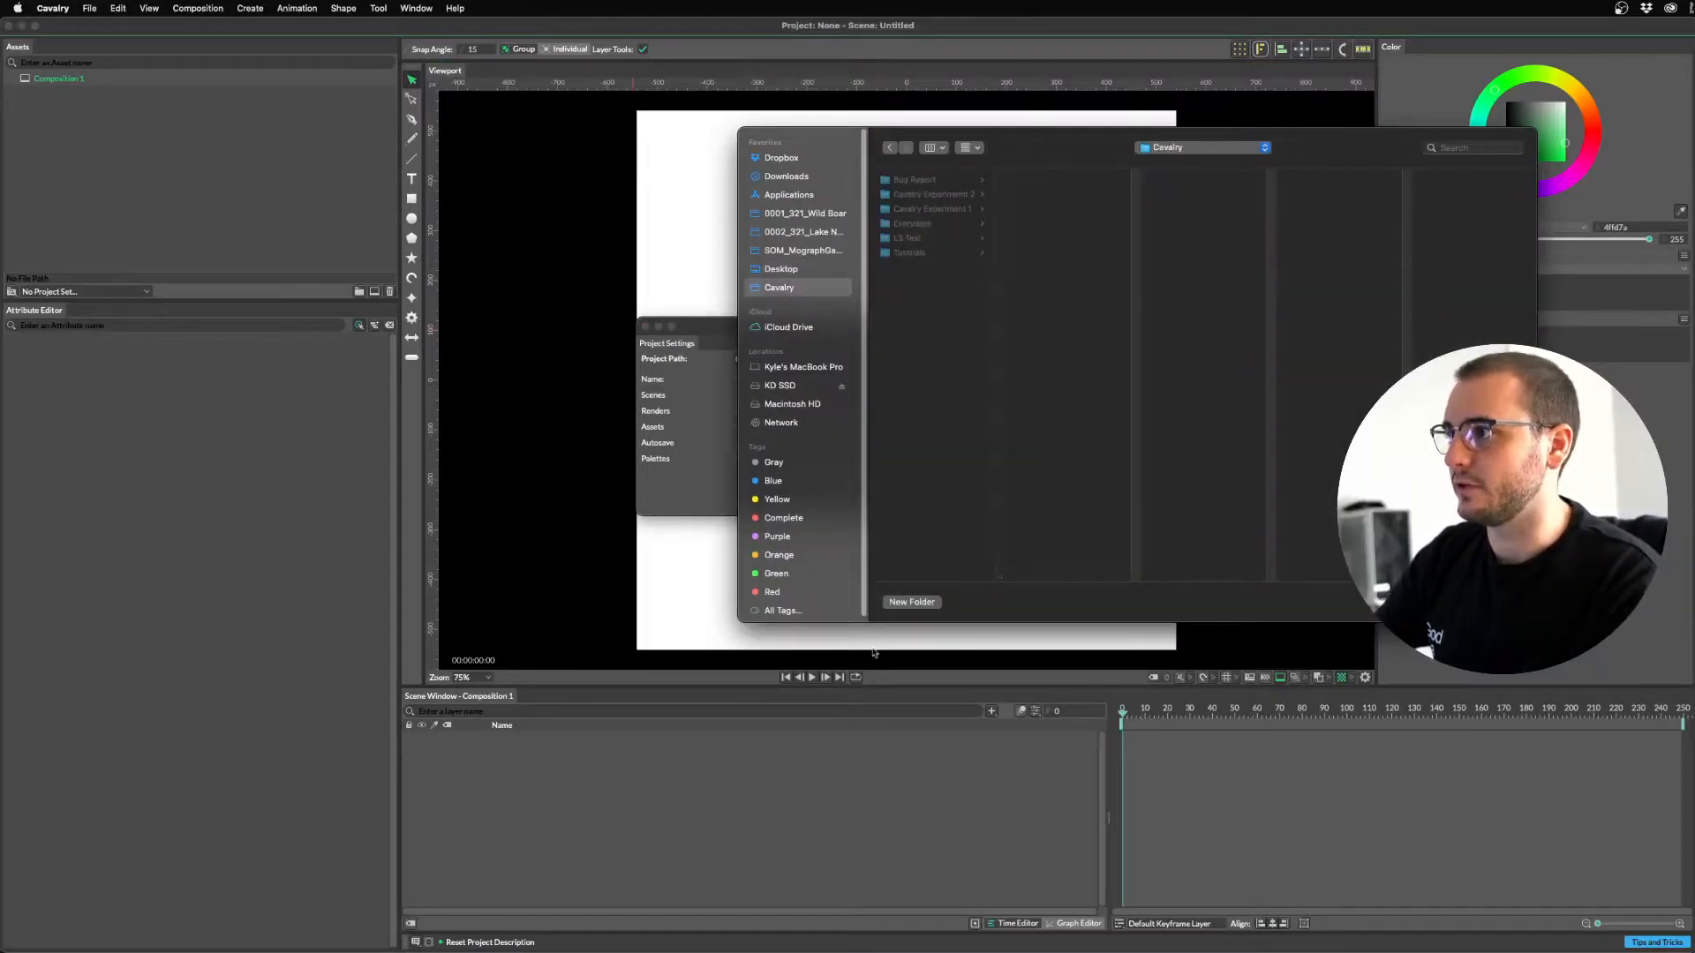
pyautogui.click(914, 254)
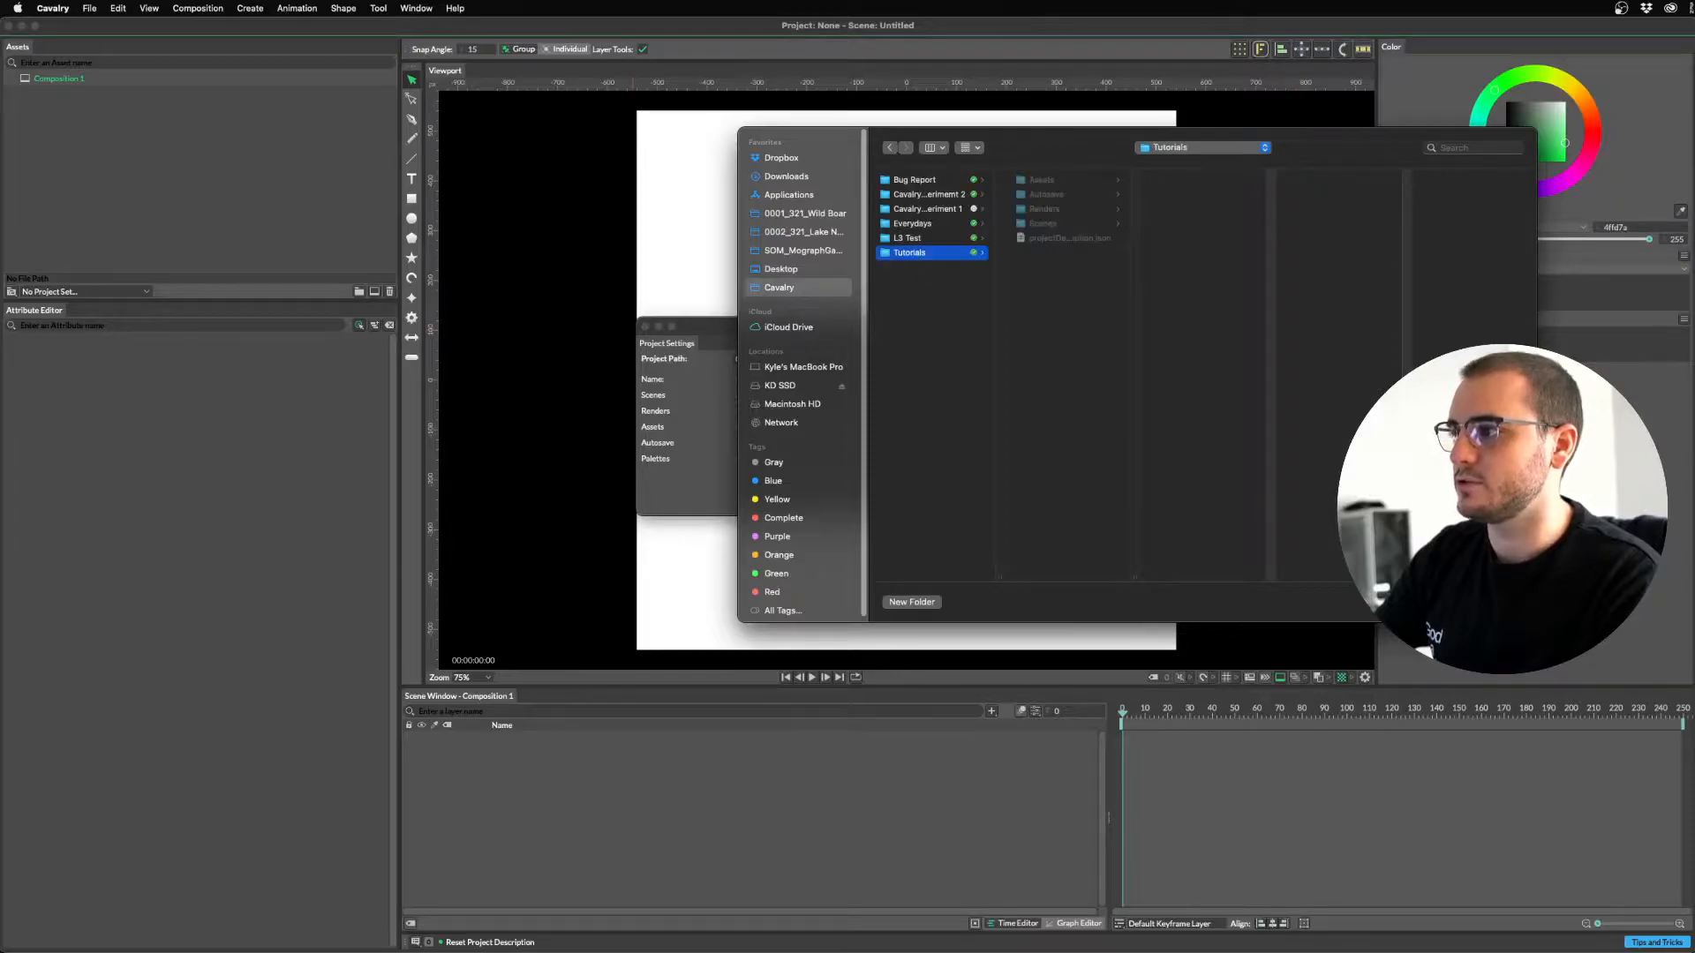
pyautogui.click(1498, 601)
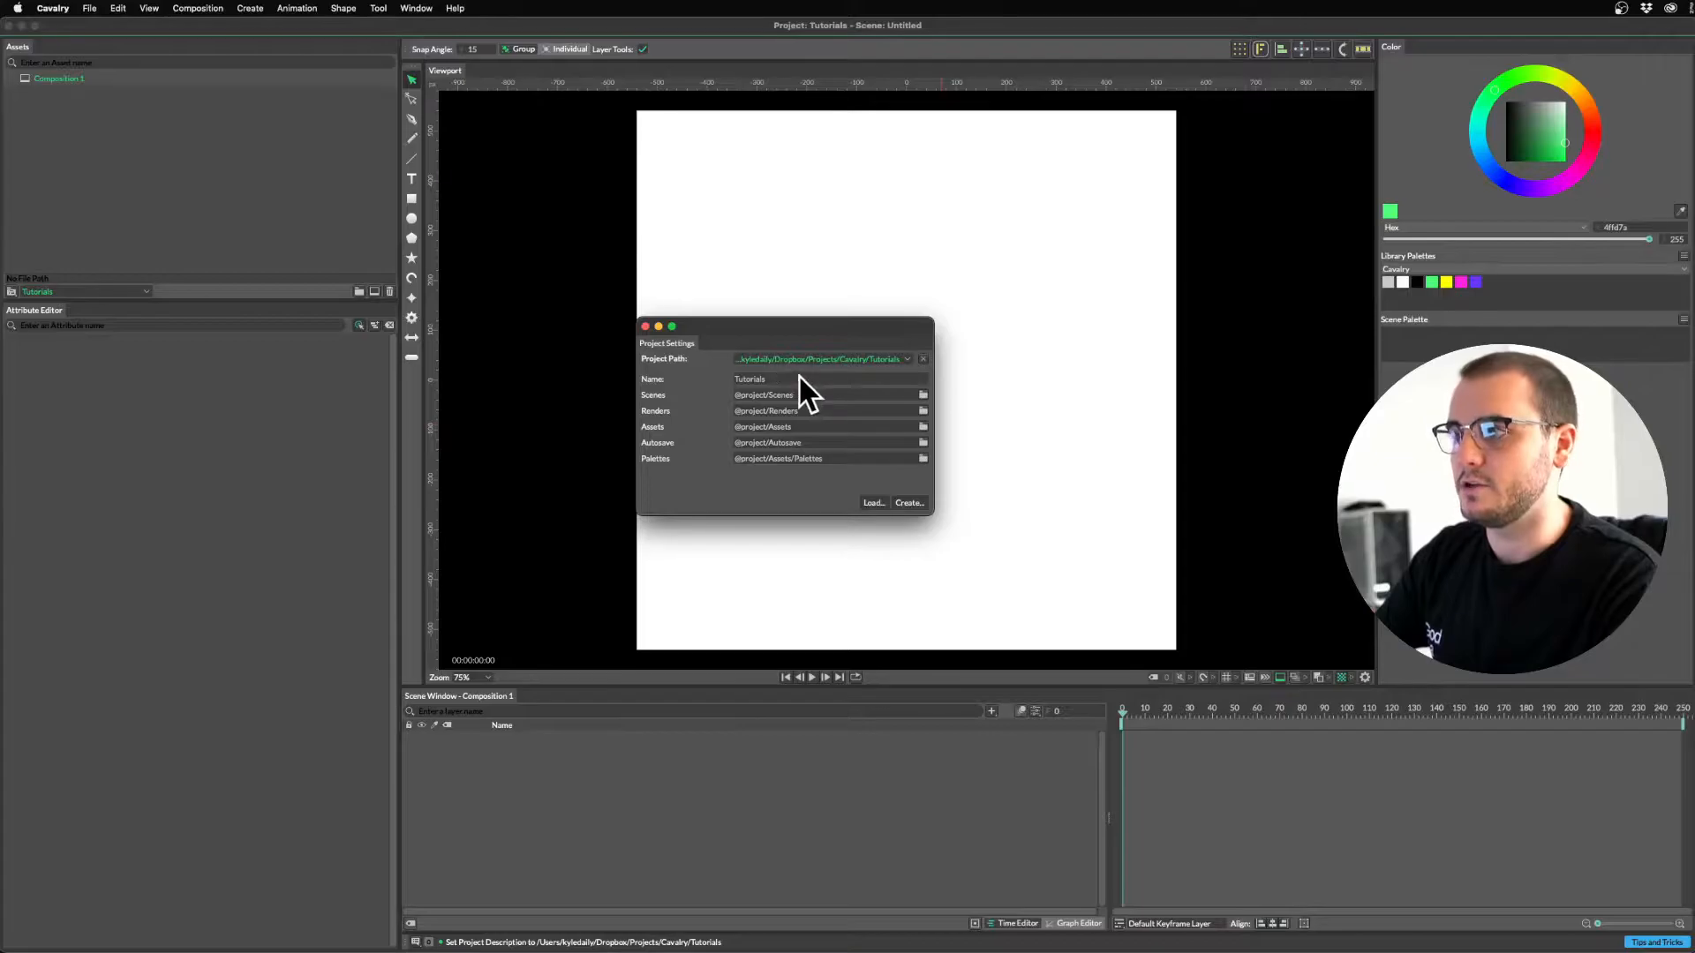
# Close the project settings and switch over to Finder.
pyautogui.click(909, 503)
pyautogui.press('Escape')
pyautogui.press('super+Tab')
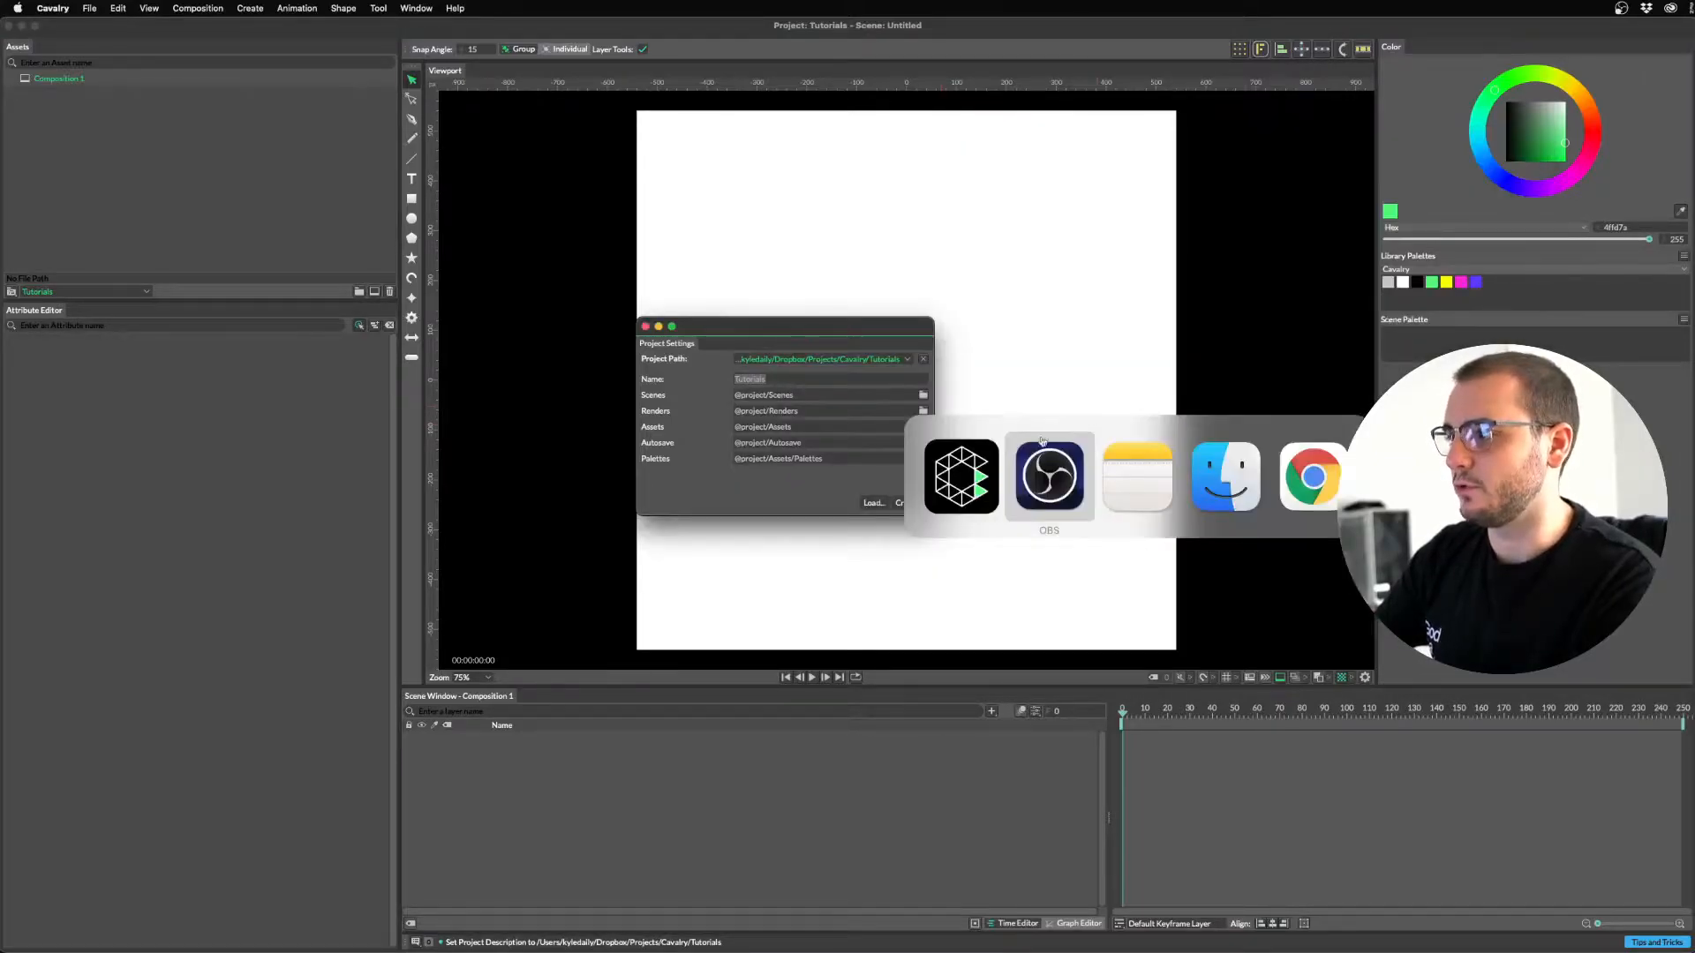
pyautogui.click(1219, 487)
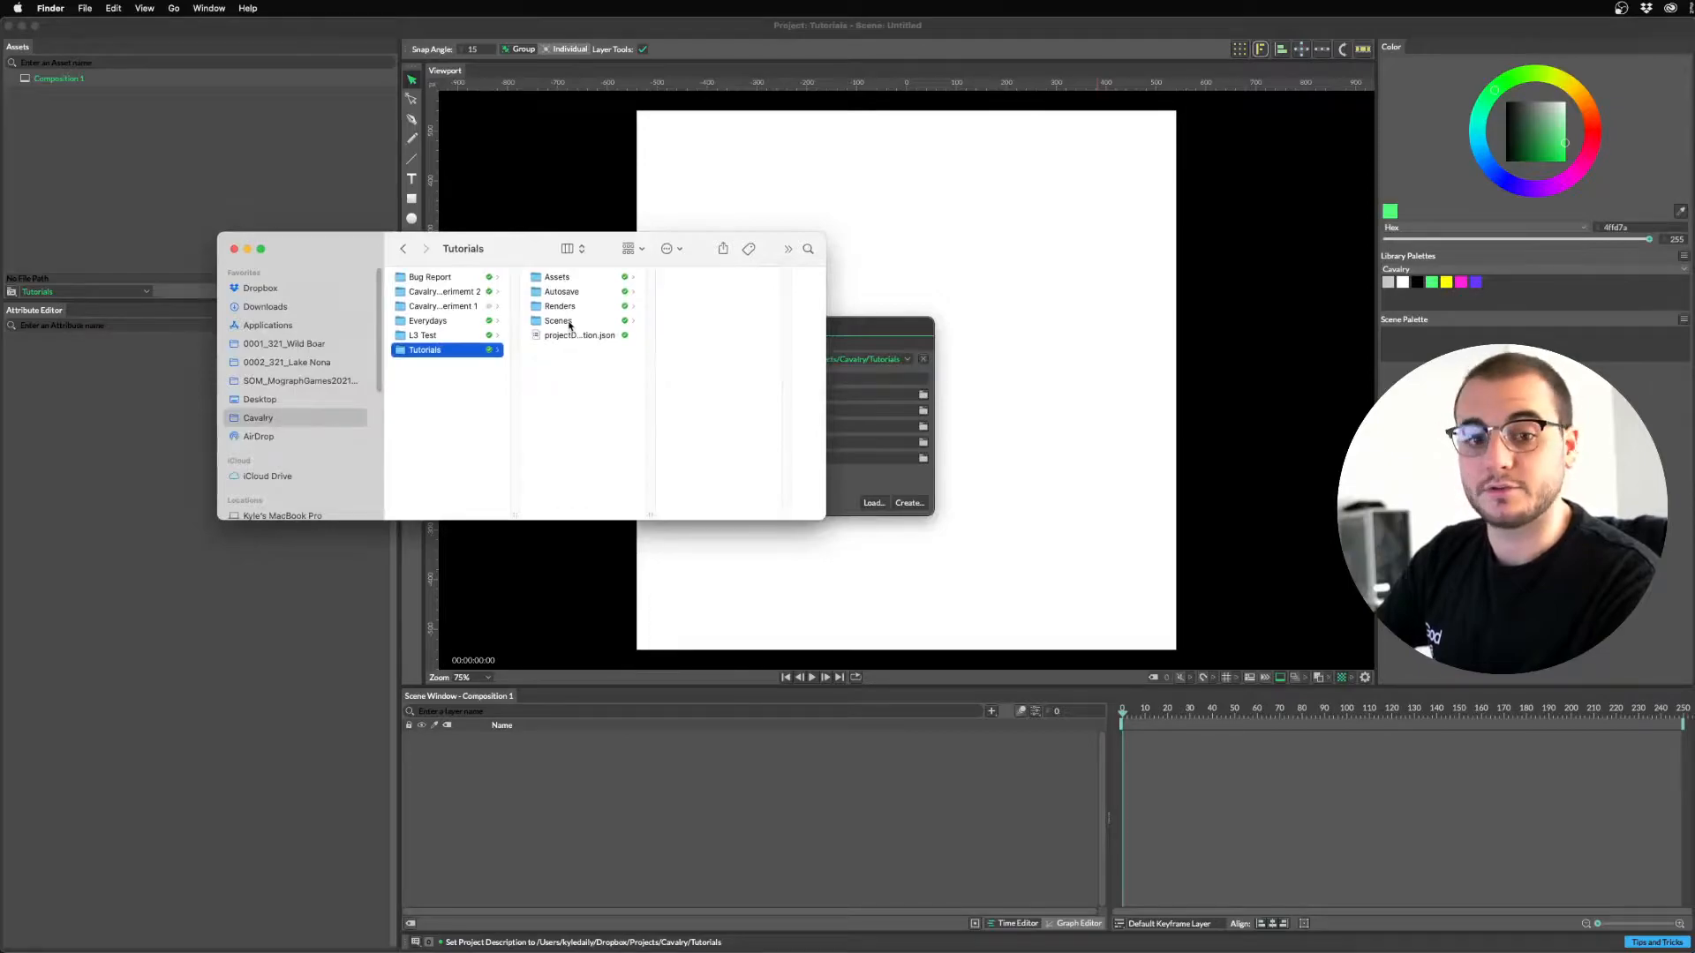
pyautogui.click(572, 323)
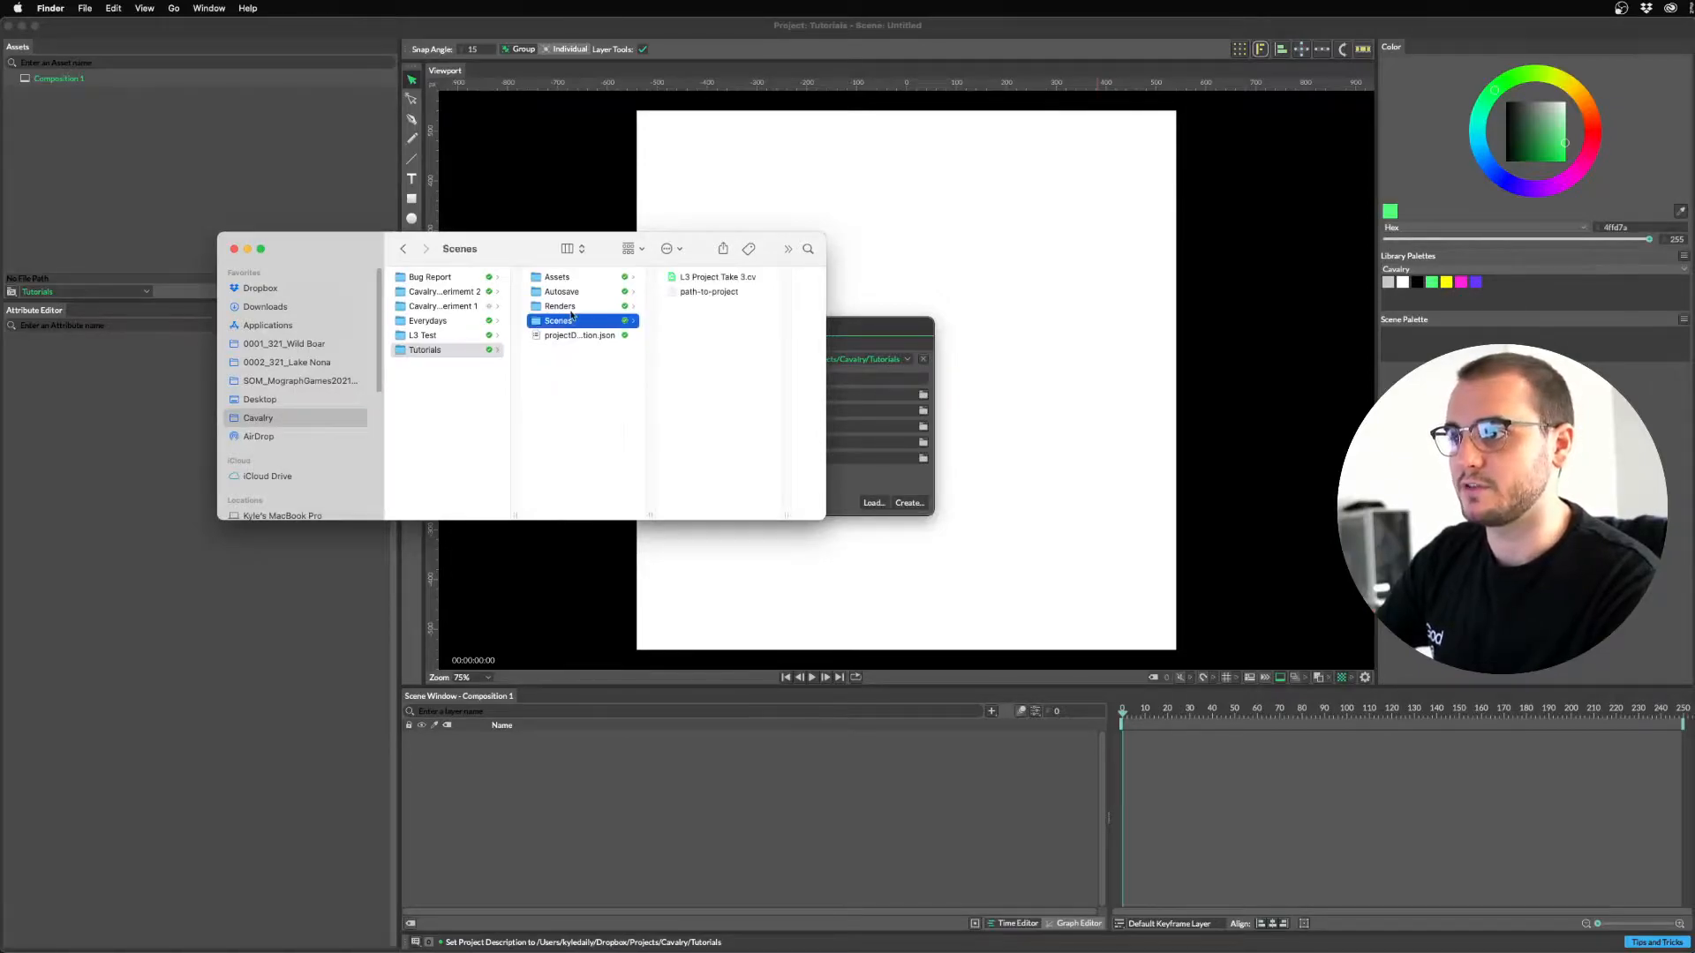
pyautogui.click(571, 310)
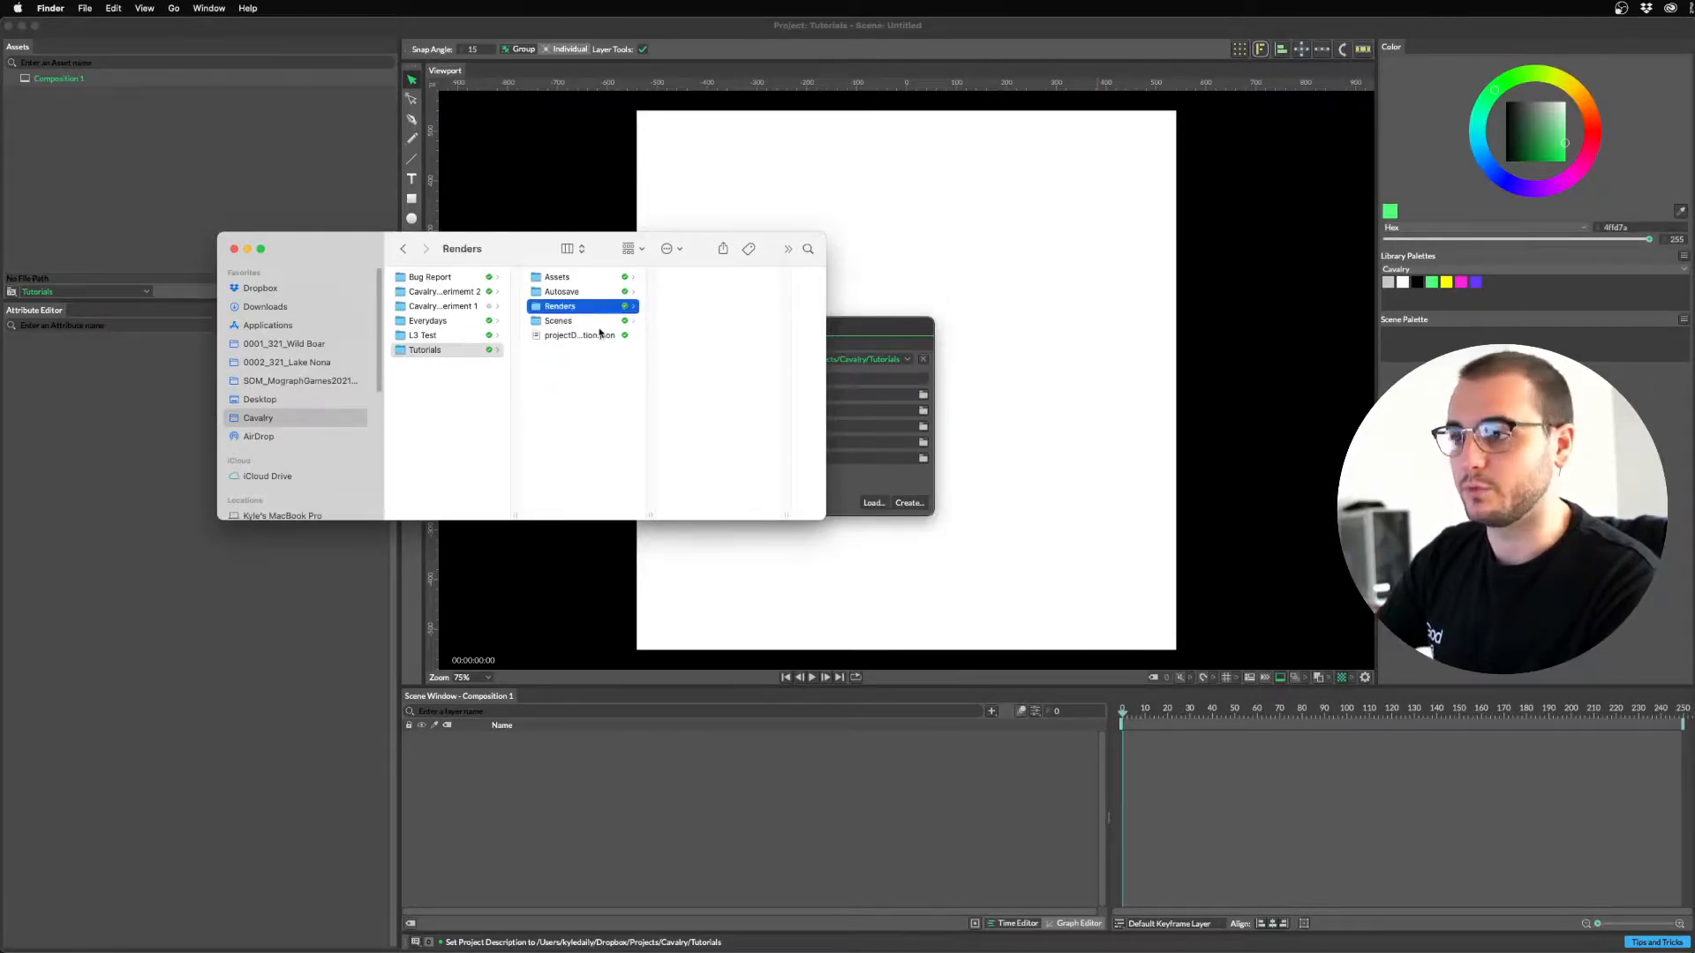
pyautogui.click(565, 291)
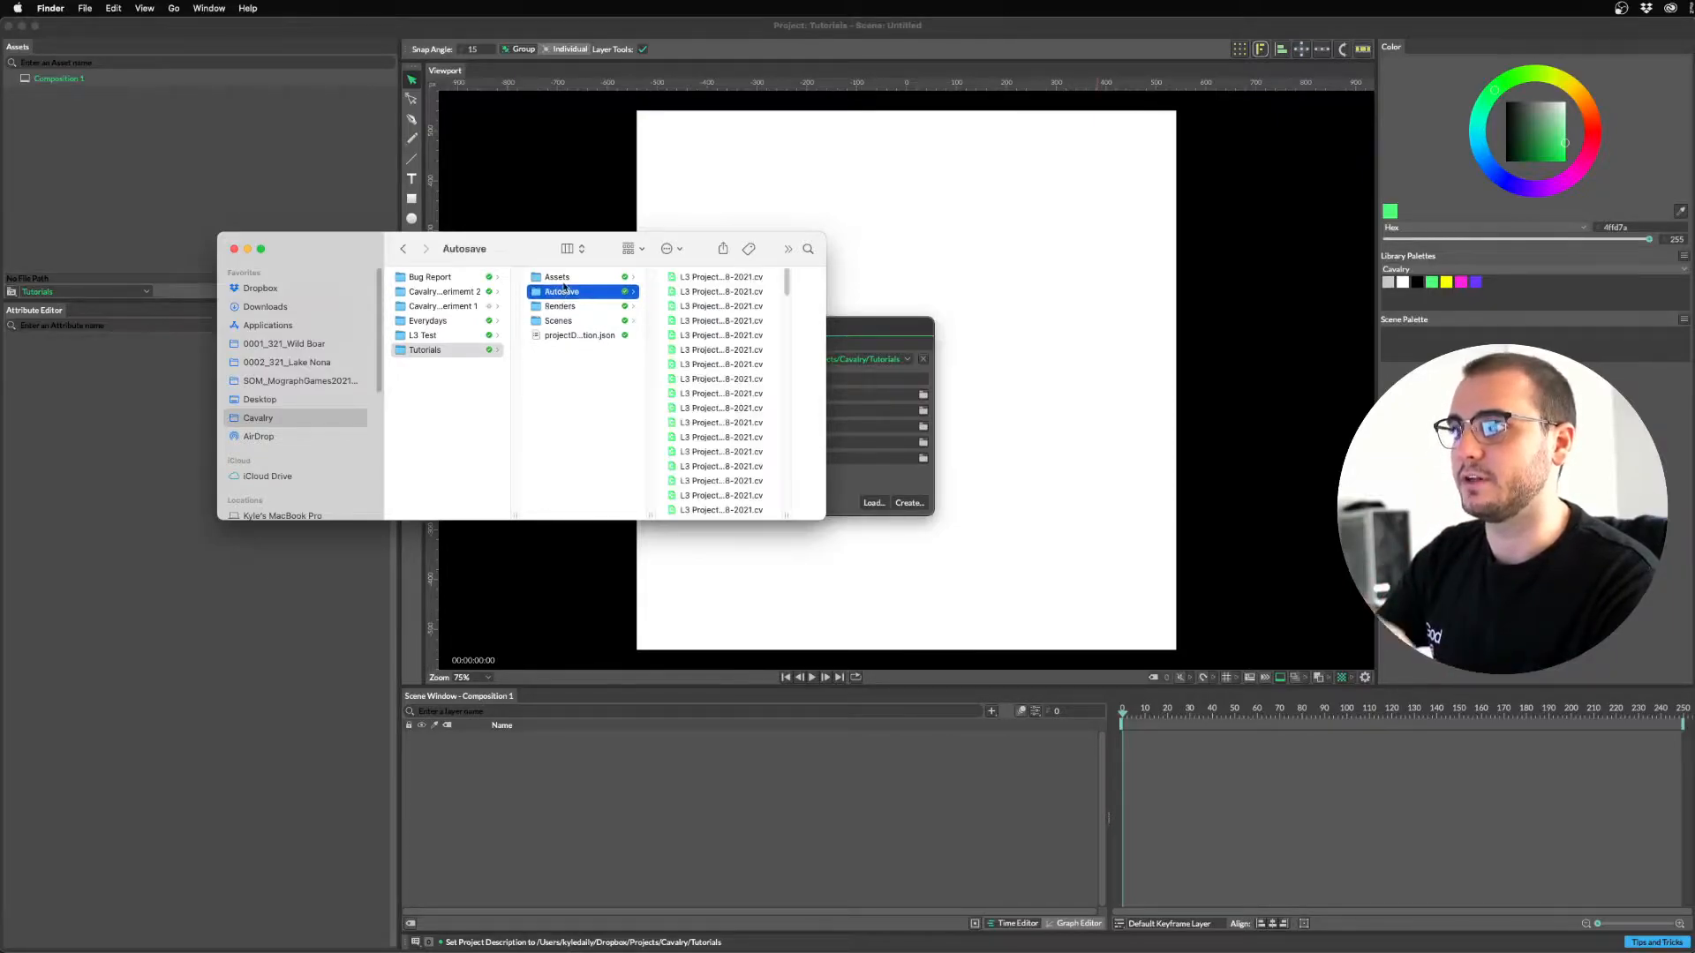
pyautogui.click(565, 279)
pyautogui.press('super+w')
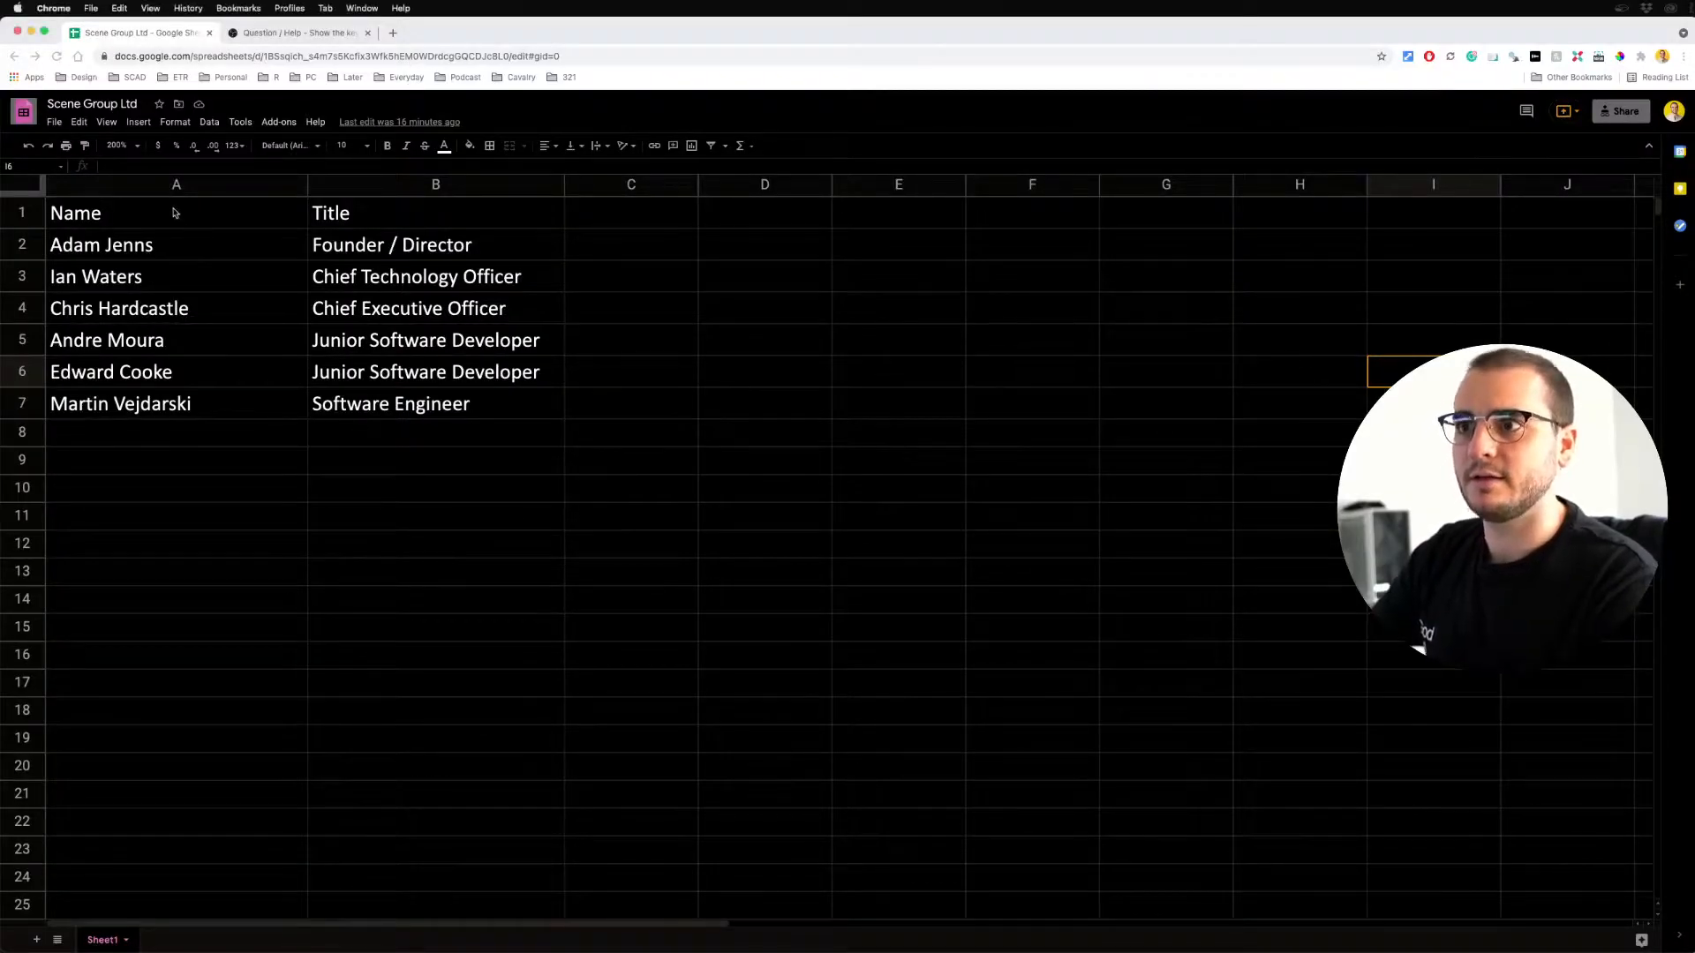
# Review the sheet's Name and Title headers and the first name in A2.
pyautogui.click(88, 220)
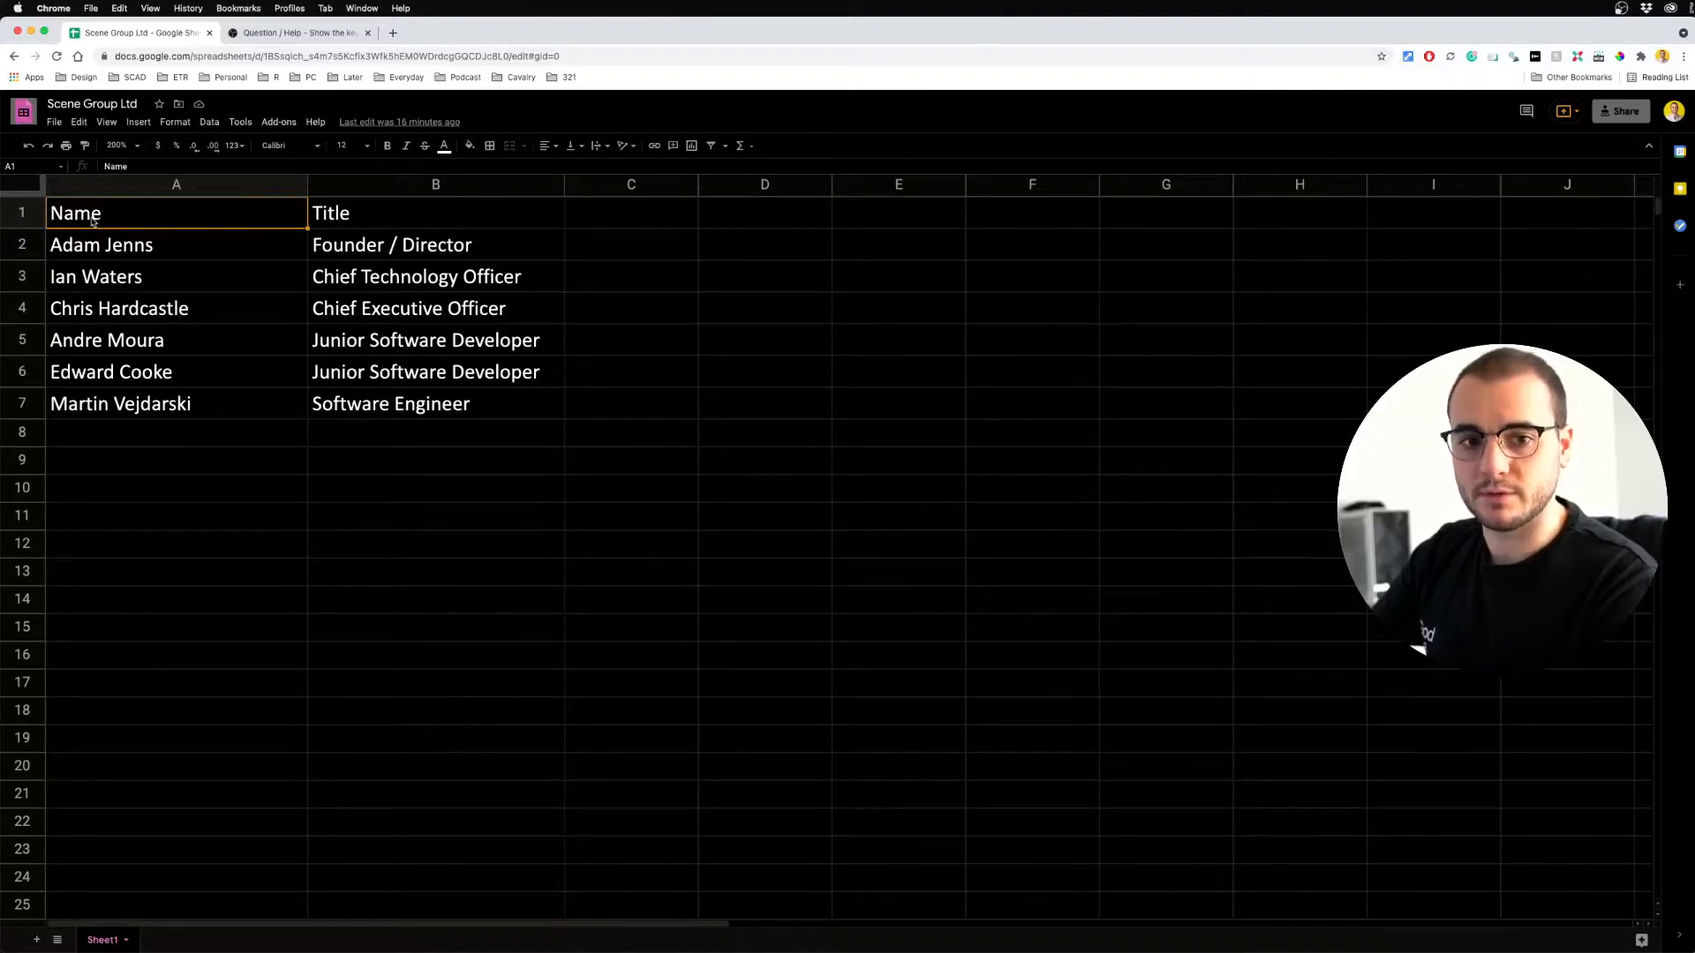
pyautogui.click(357, 211)
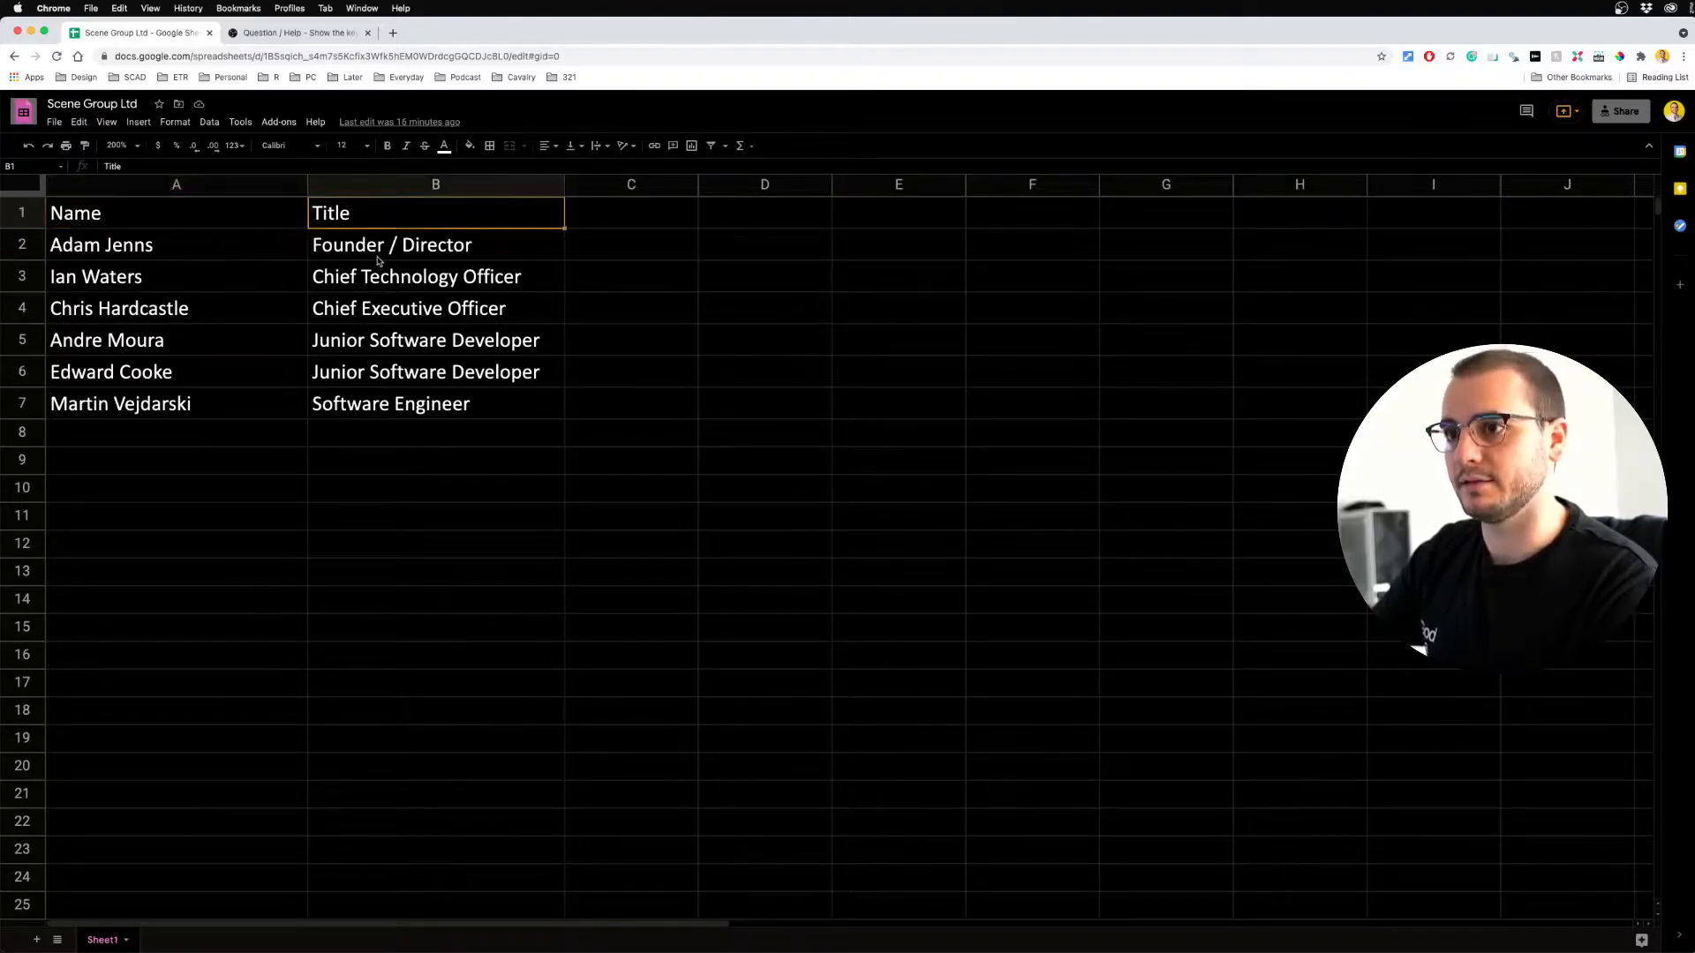
pyautogui.click(124, 254)
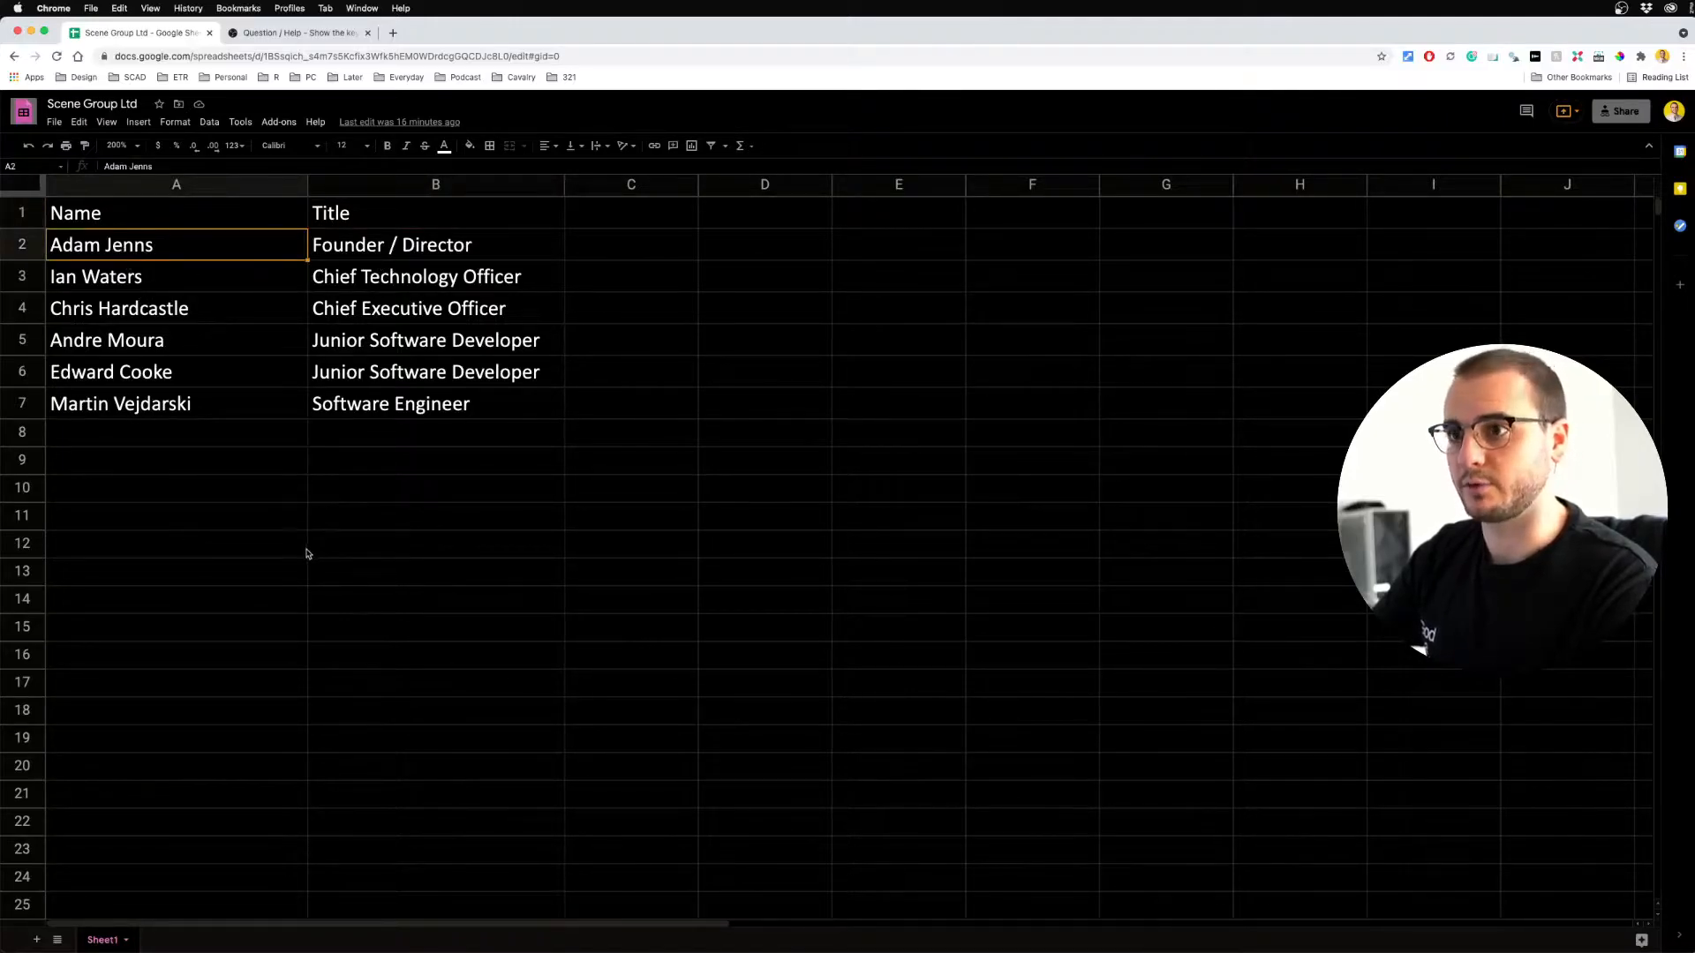
pyautogui.click(414, 548)
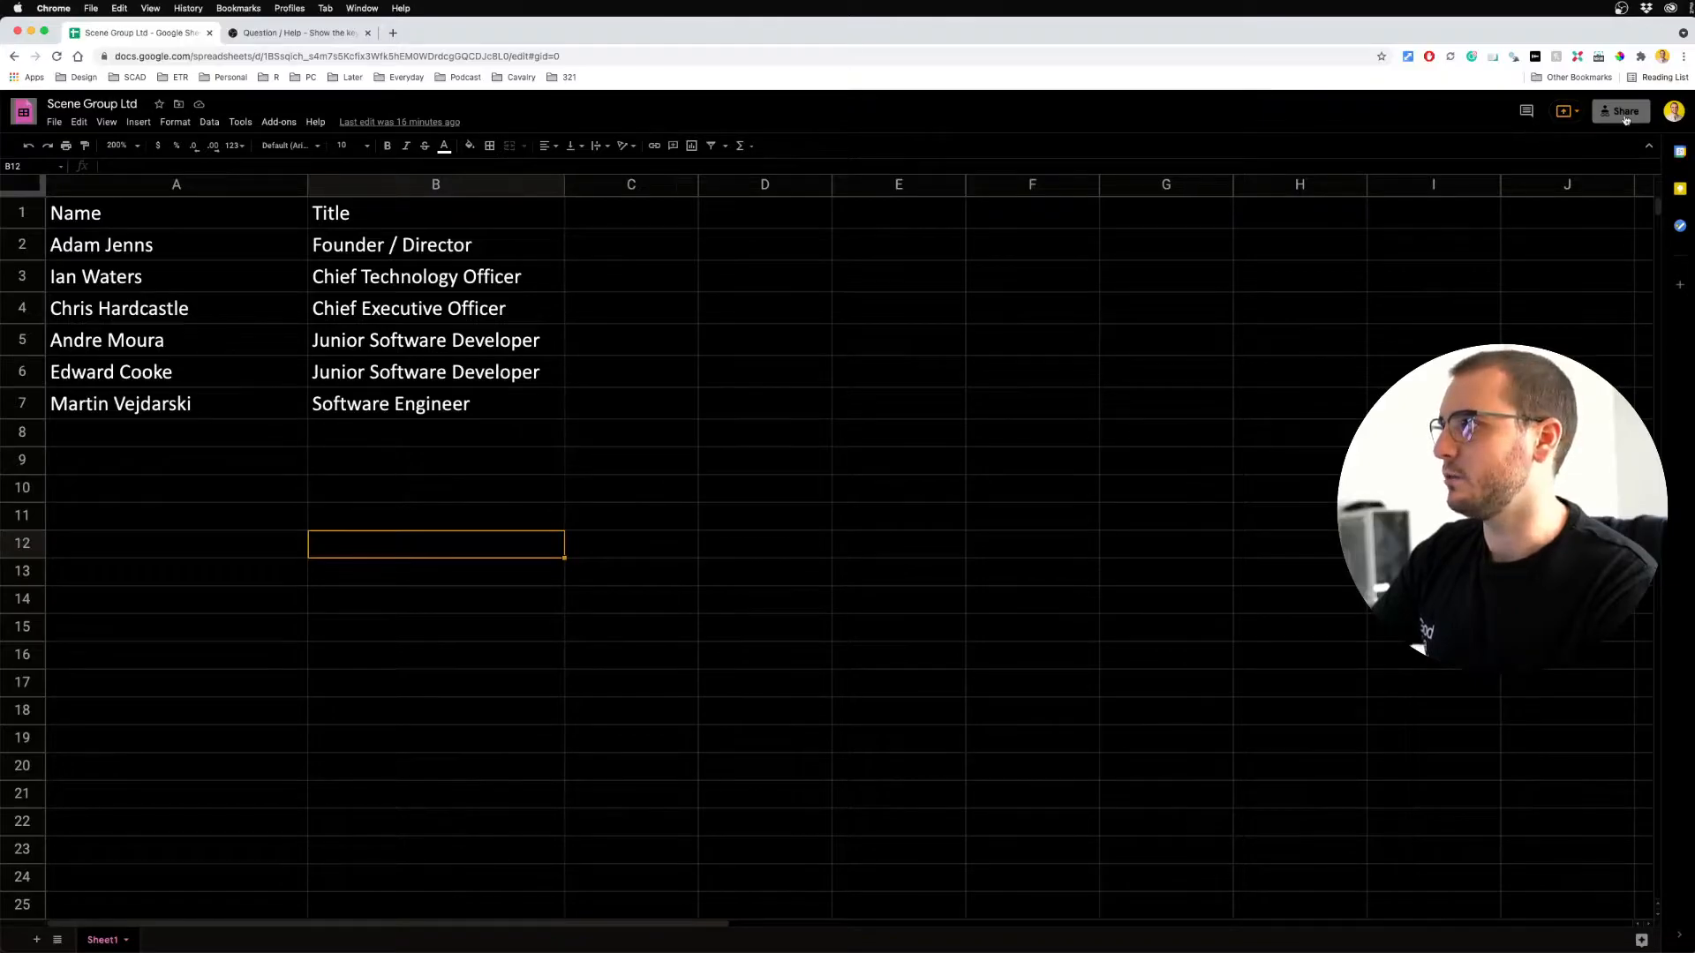
# Dismiss the sharing tips and copy the sheet's view-only shareable link.
pyautogui.click(1622, 112)
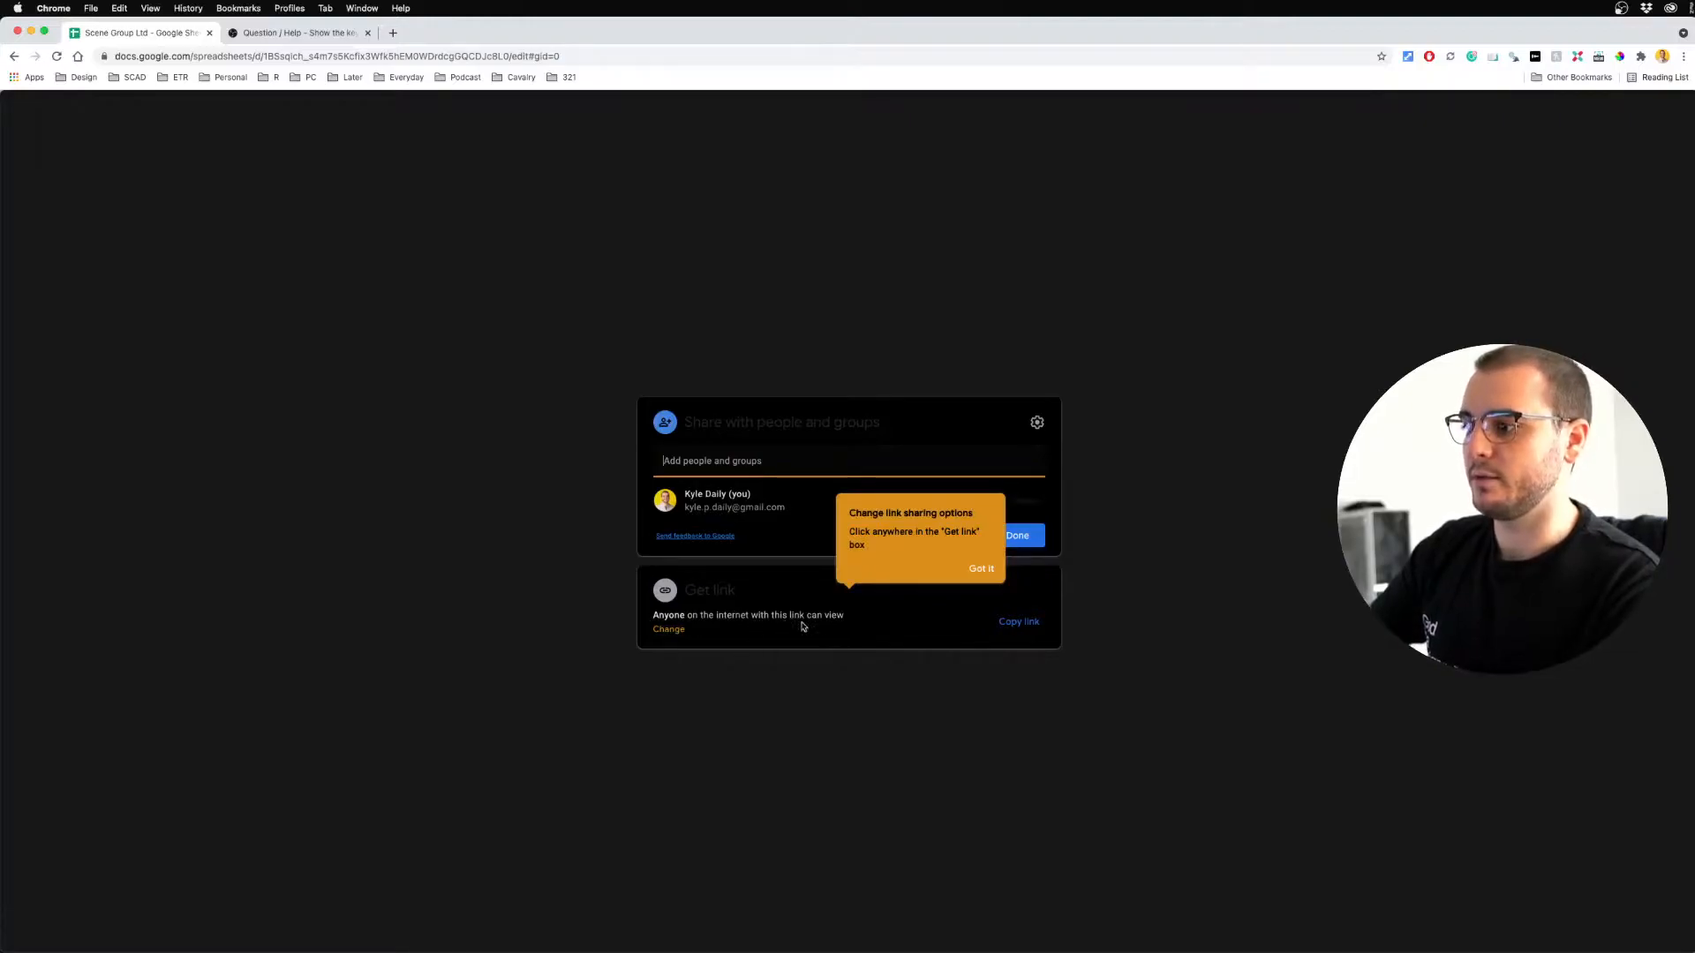
pyautogui.click(979, 570)
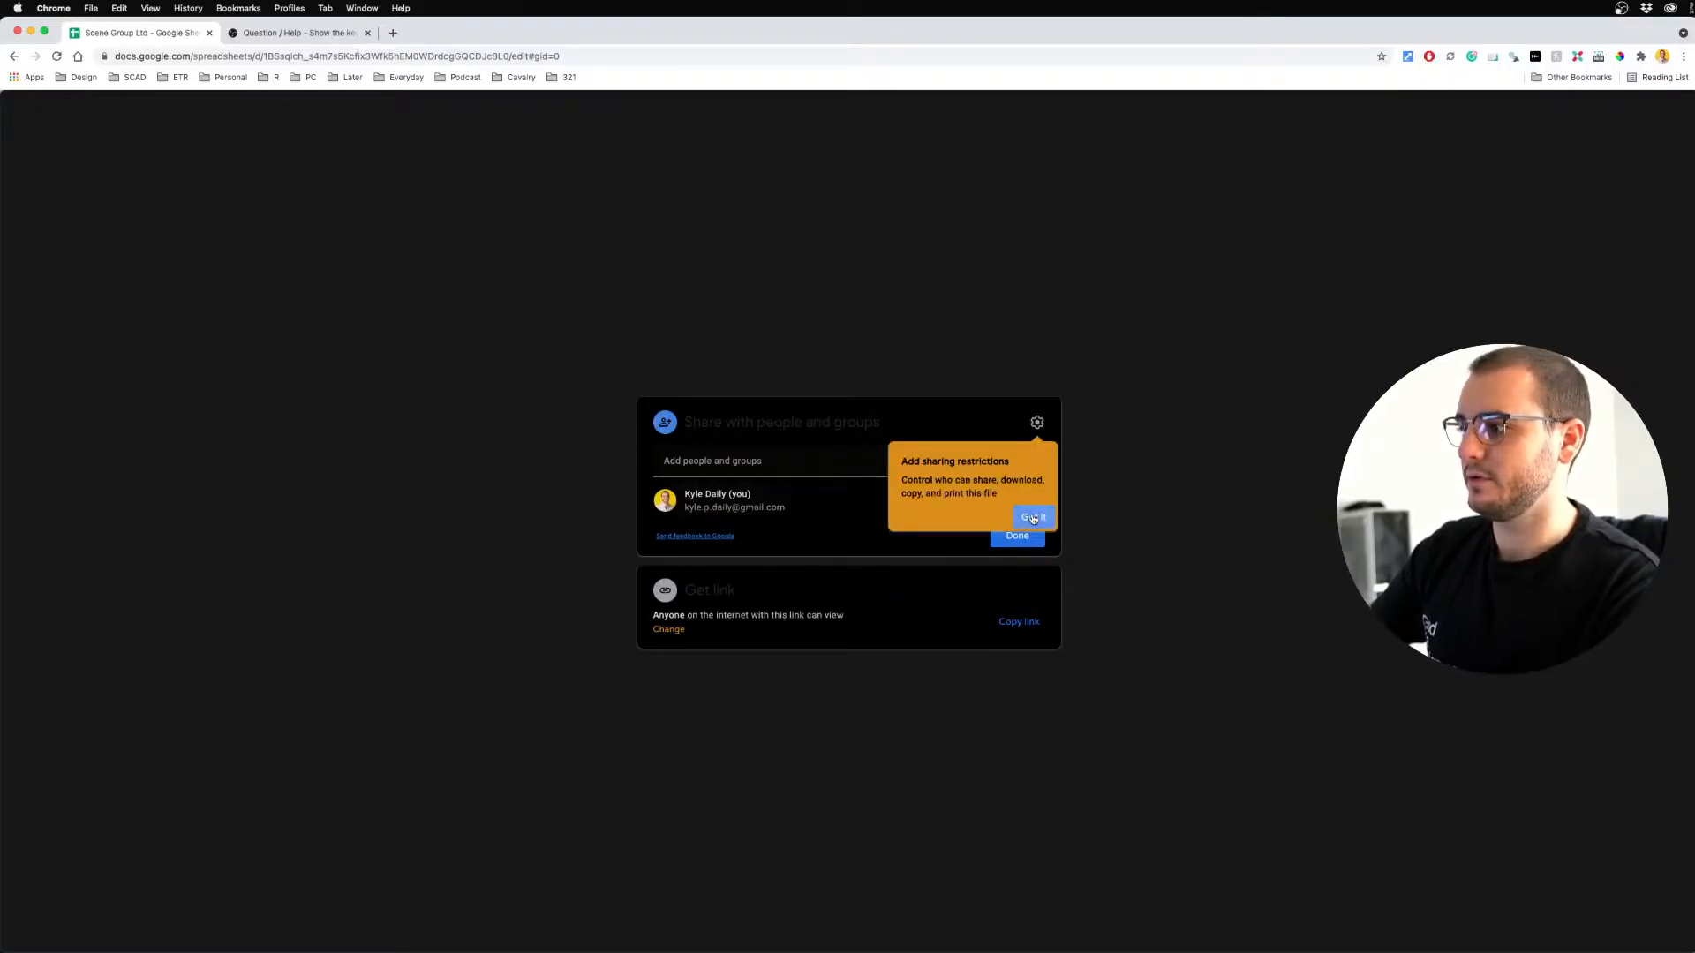
pyautogui.click(1033, 519)
pyautogui.click(1020, 623)
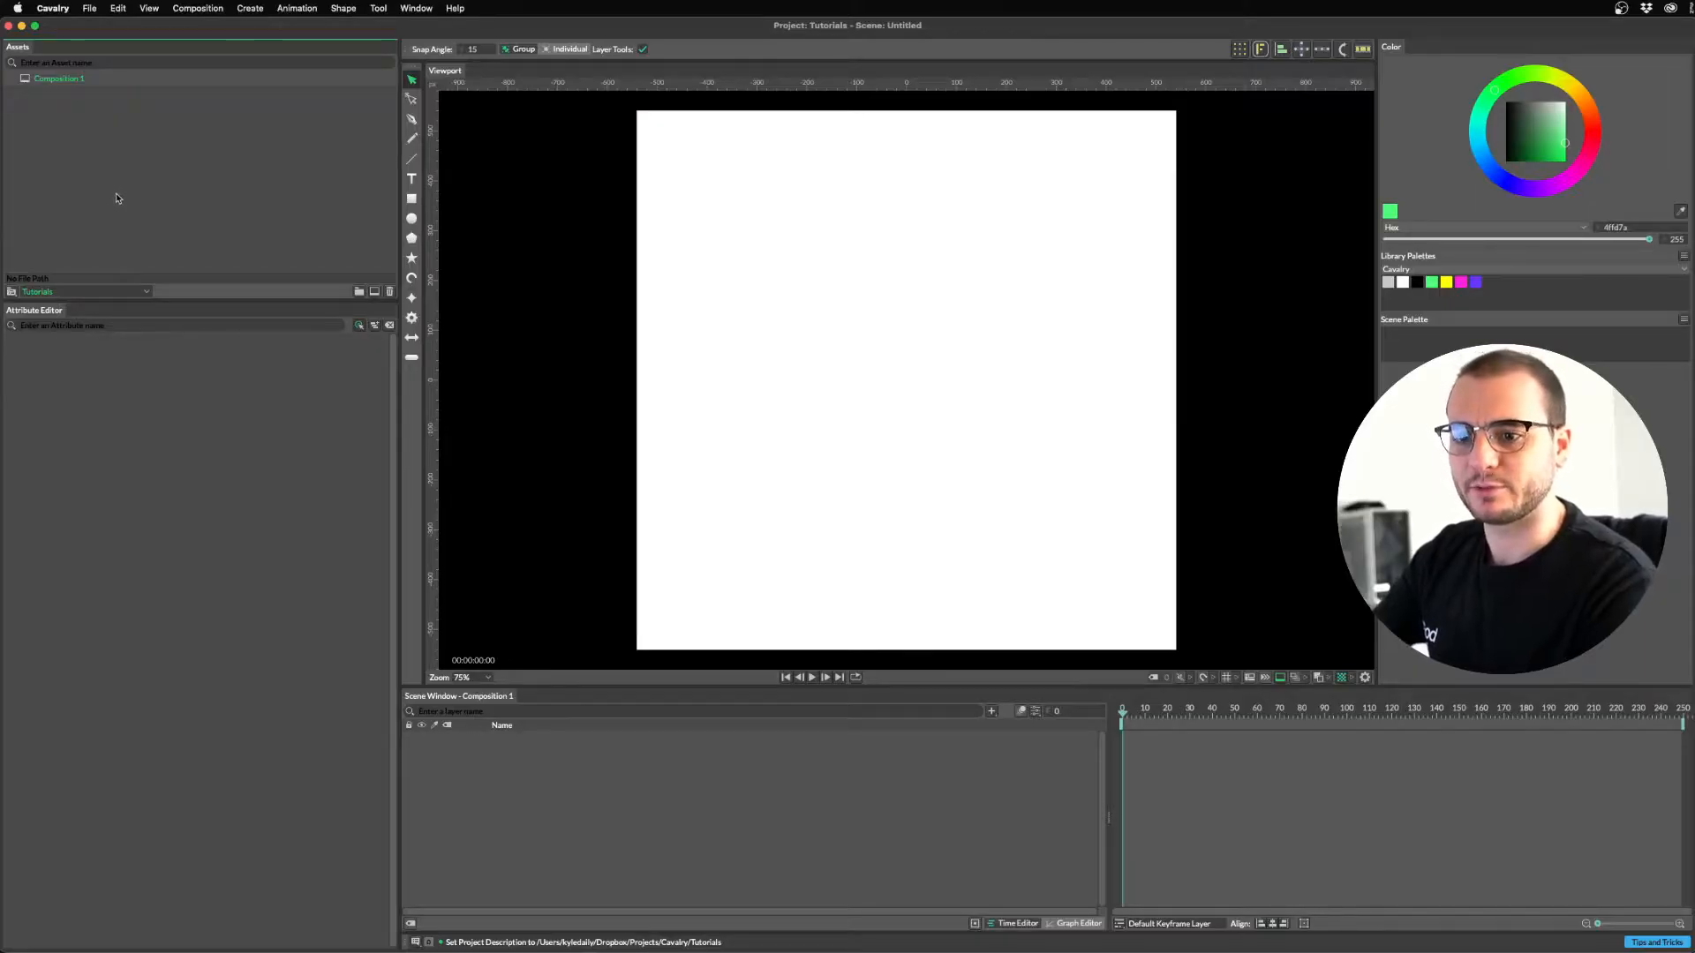
# Import the Google Sheet into Assets by pasting its copied link.
pyautogui.rightClick(117, 198)
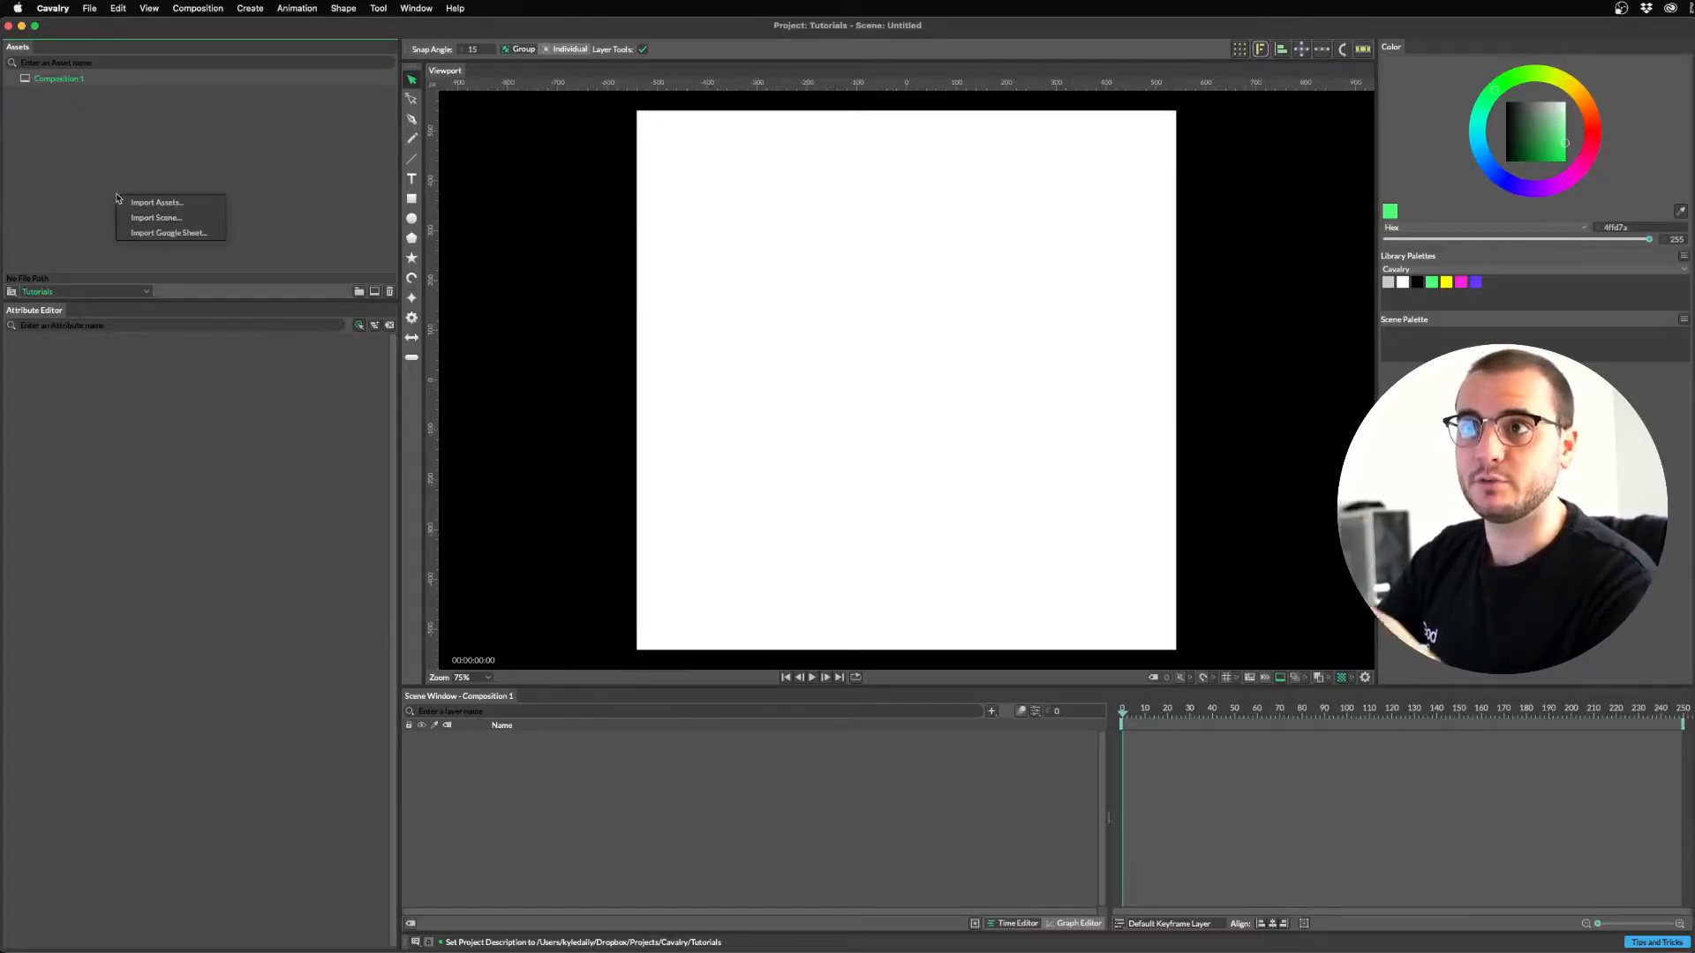
pyautogui.click(167, 233)
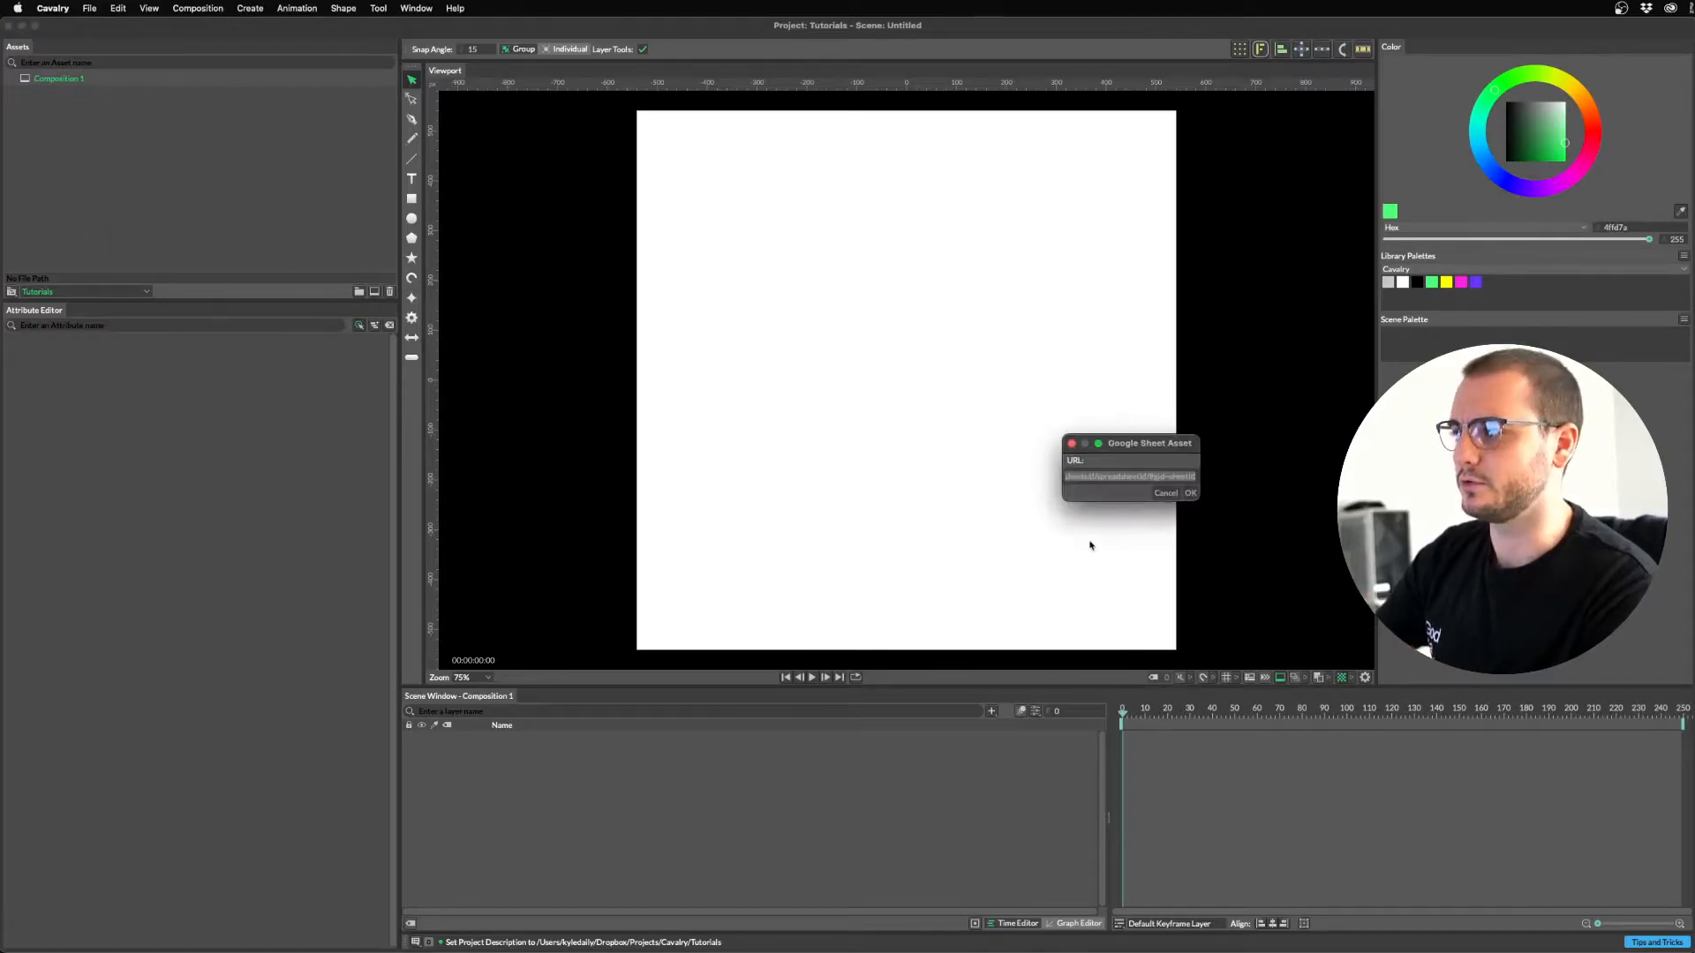
pyautogui.press('super+v')
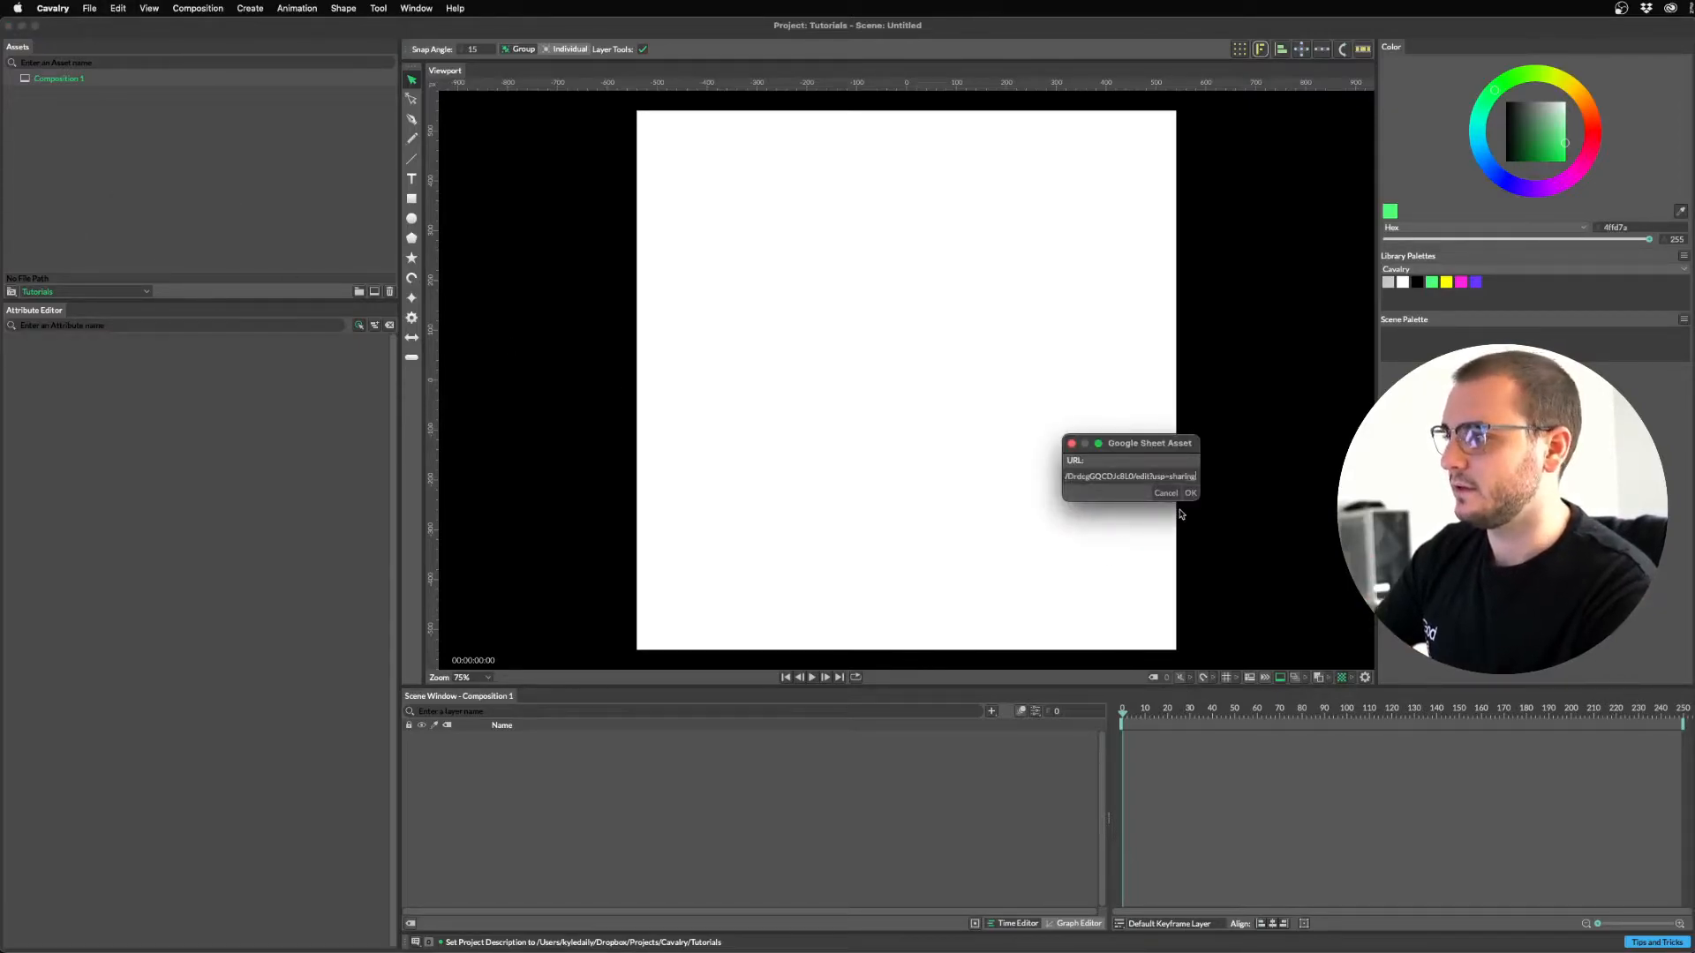
pyautogui.click(1191, 493)
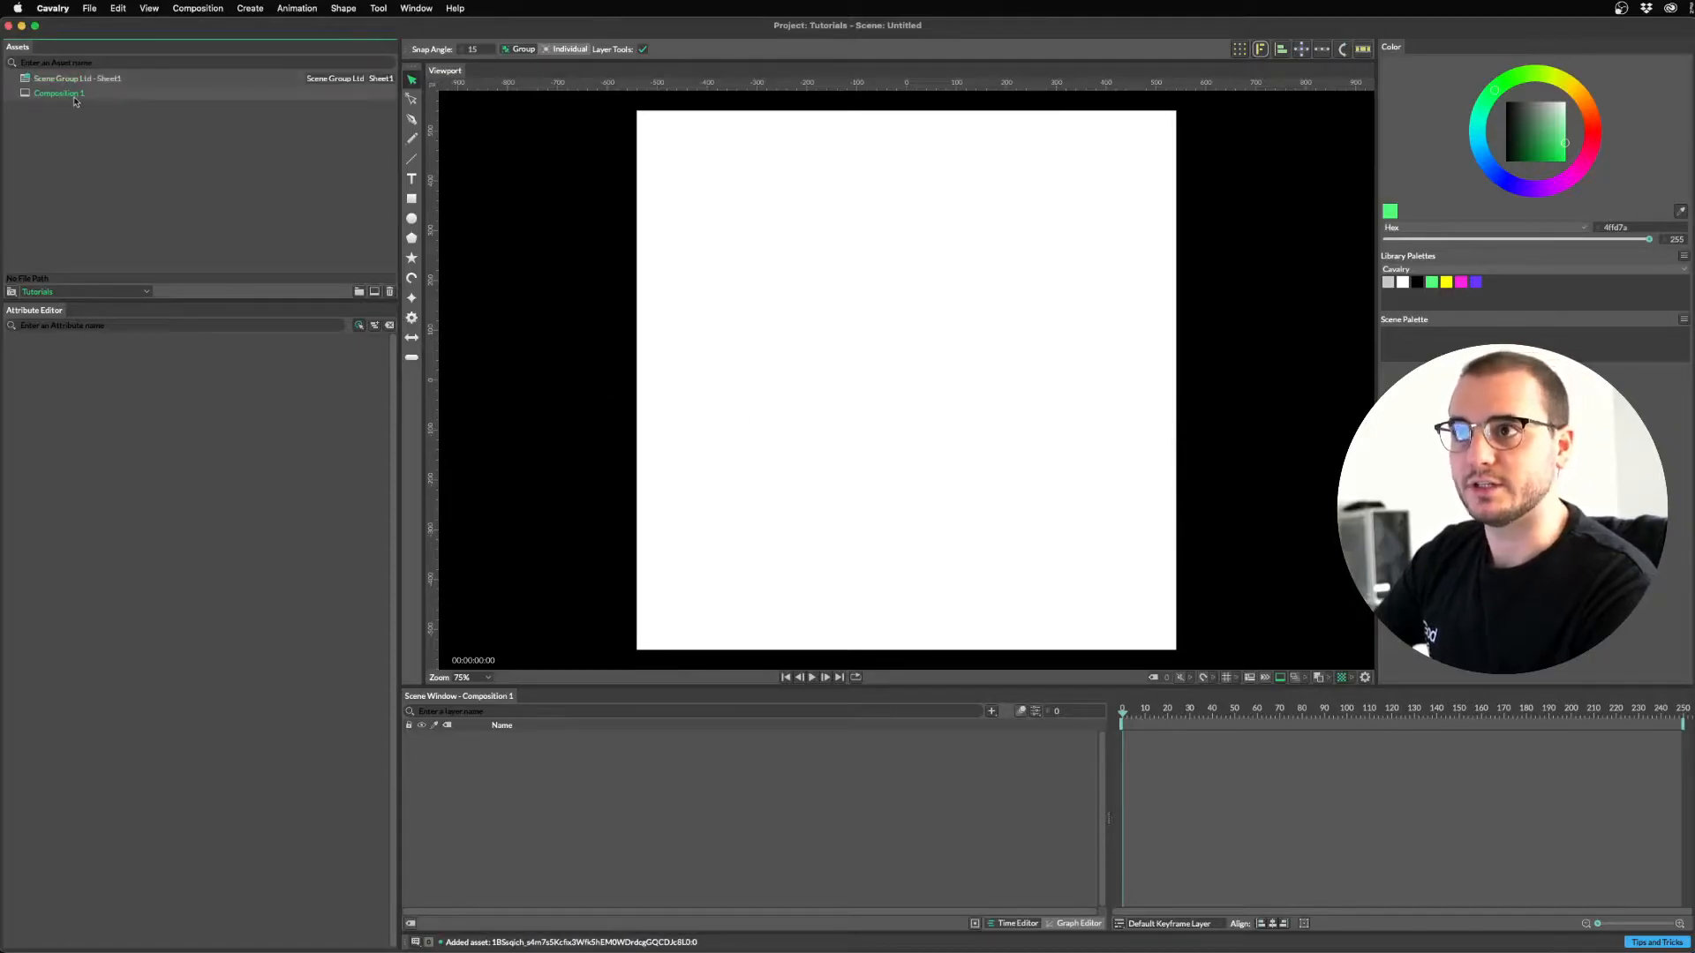
pyautogui.click(63, 83)
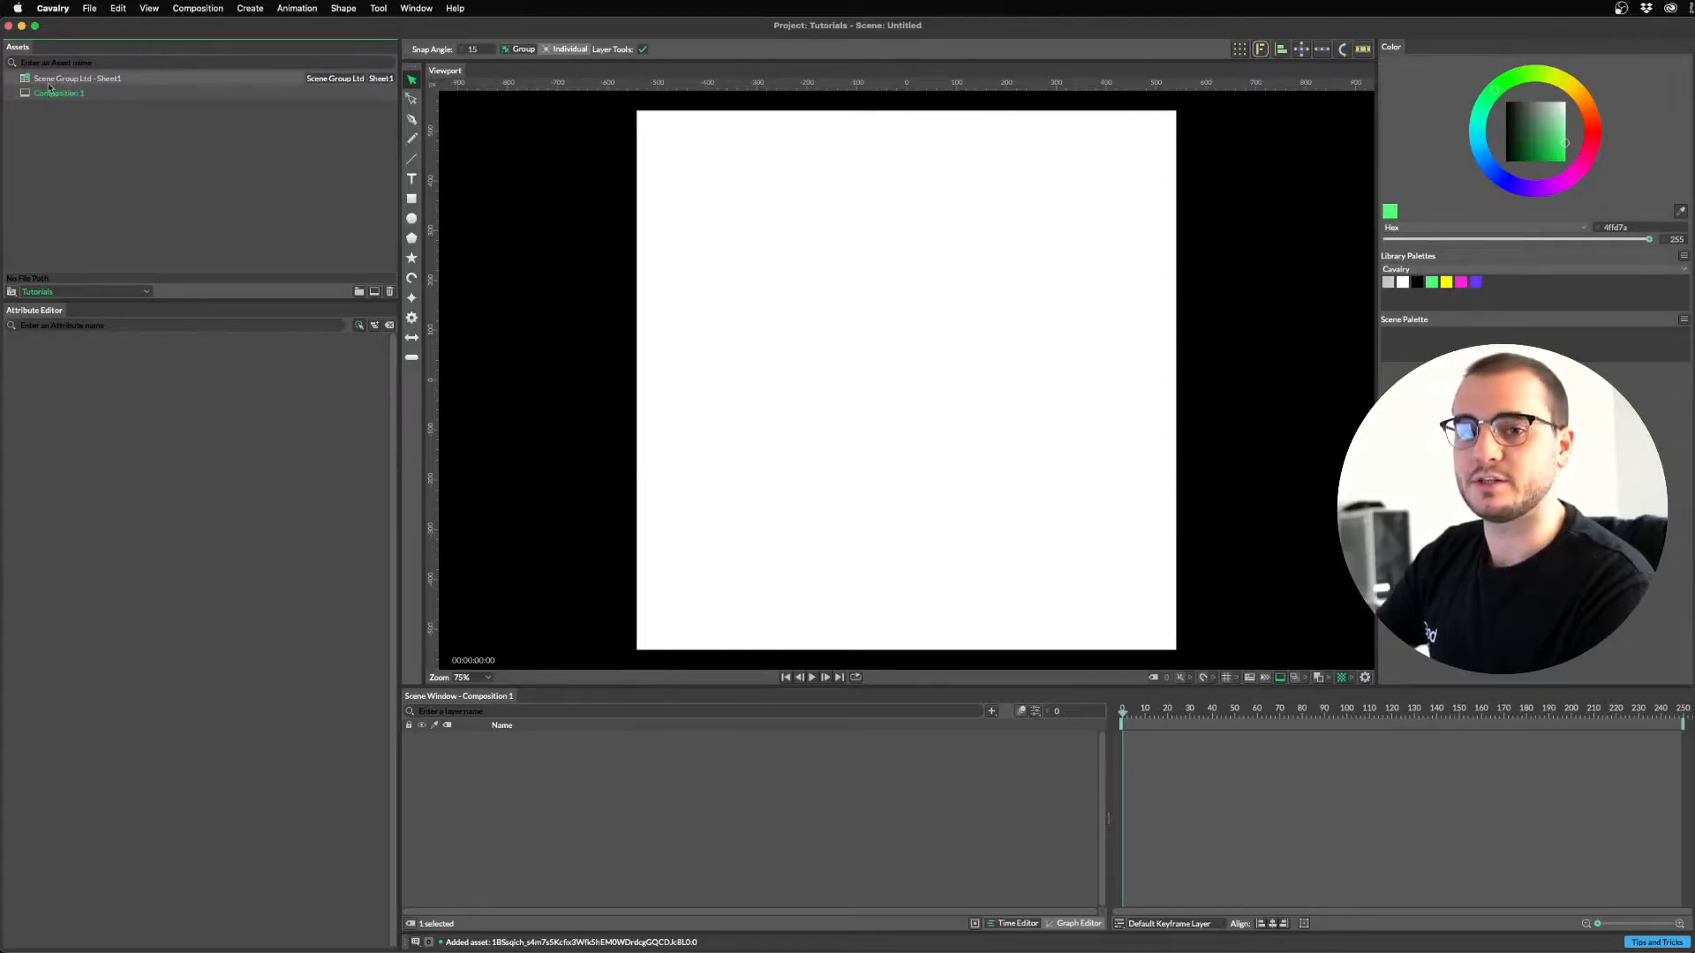
# Reload the Scene Group Ltd - Sheet1 asset to pull the latest sheet data.
pyautogui.press('super+Tab')
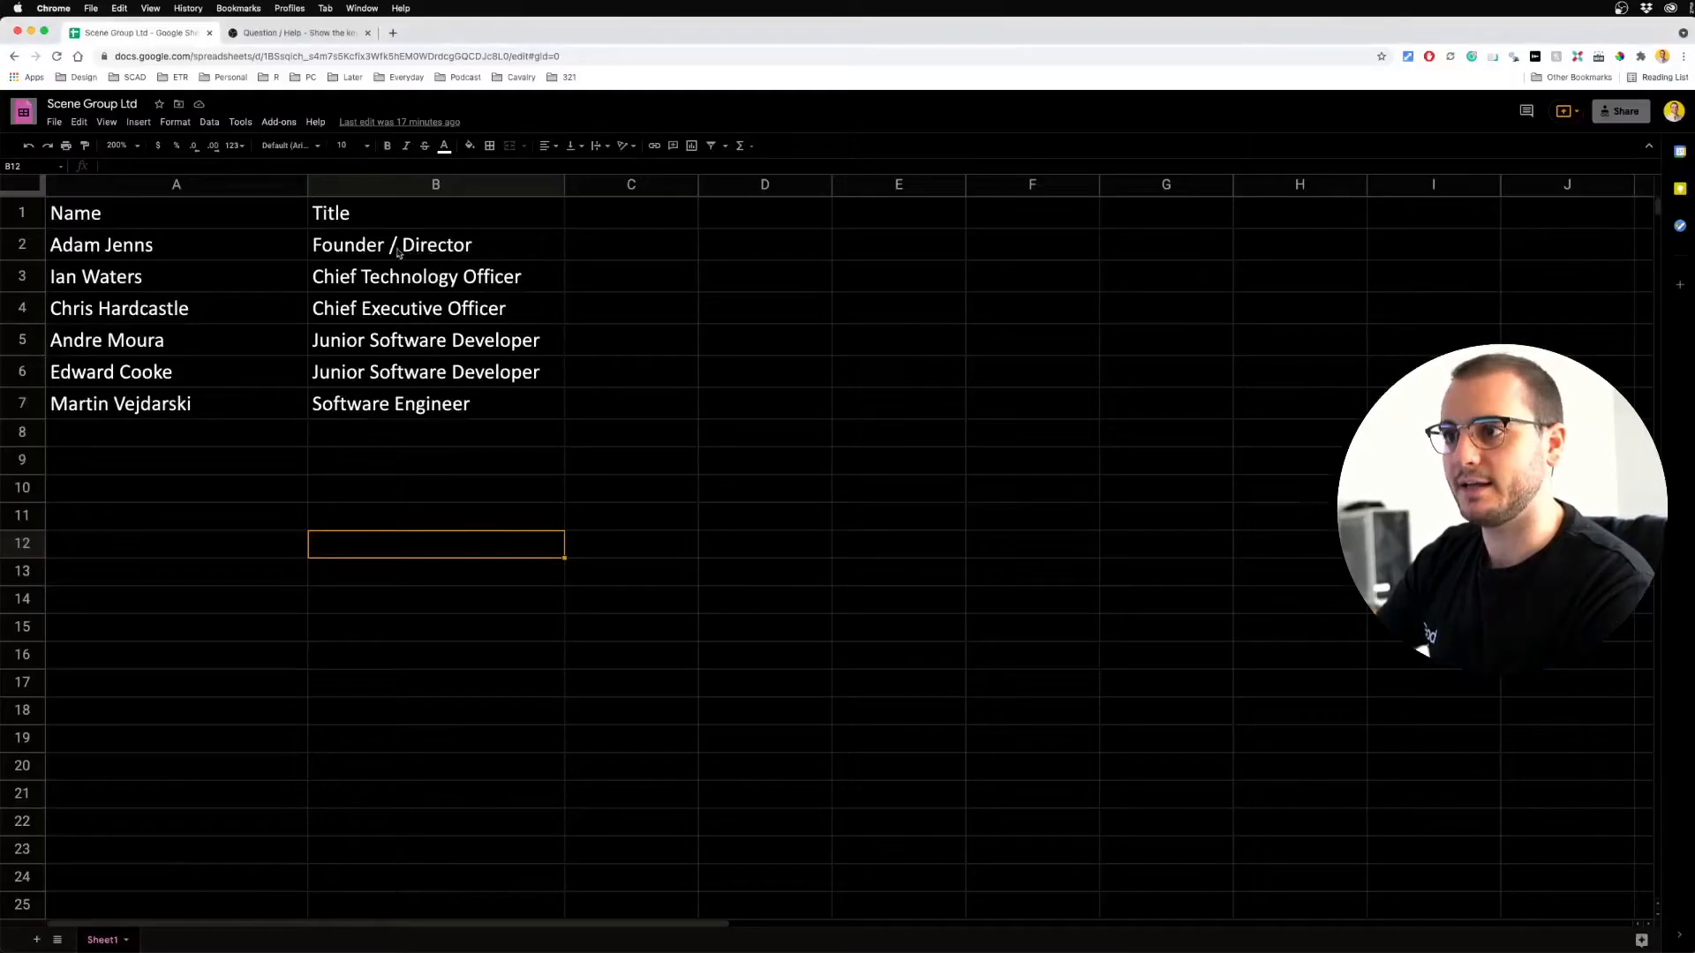
pyautogui.press('super+Tab')
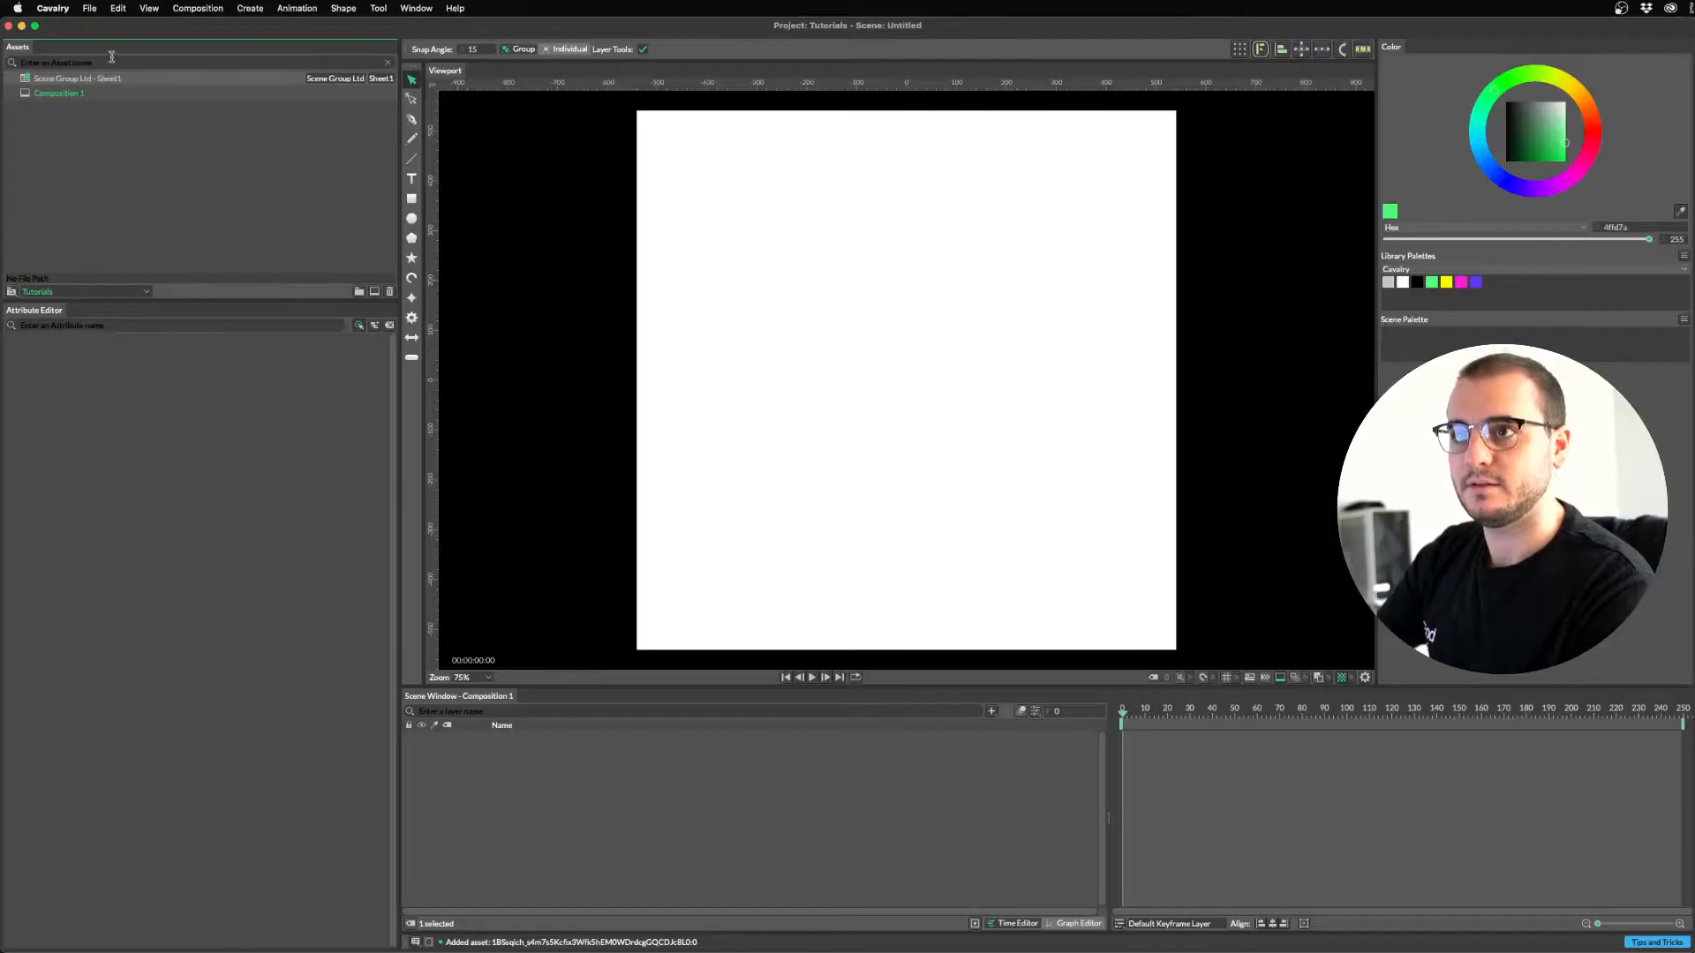
pyautogui.press('super+Tab')
pyautogui.press('super+Tab')
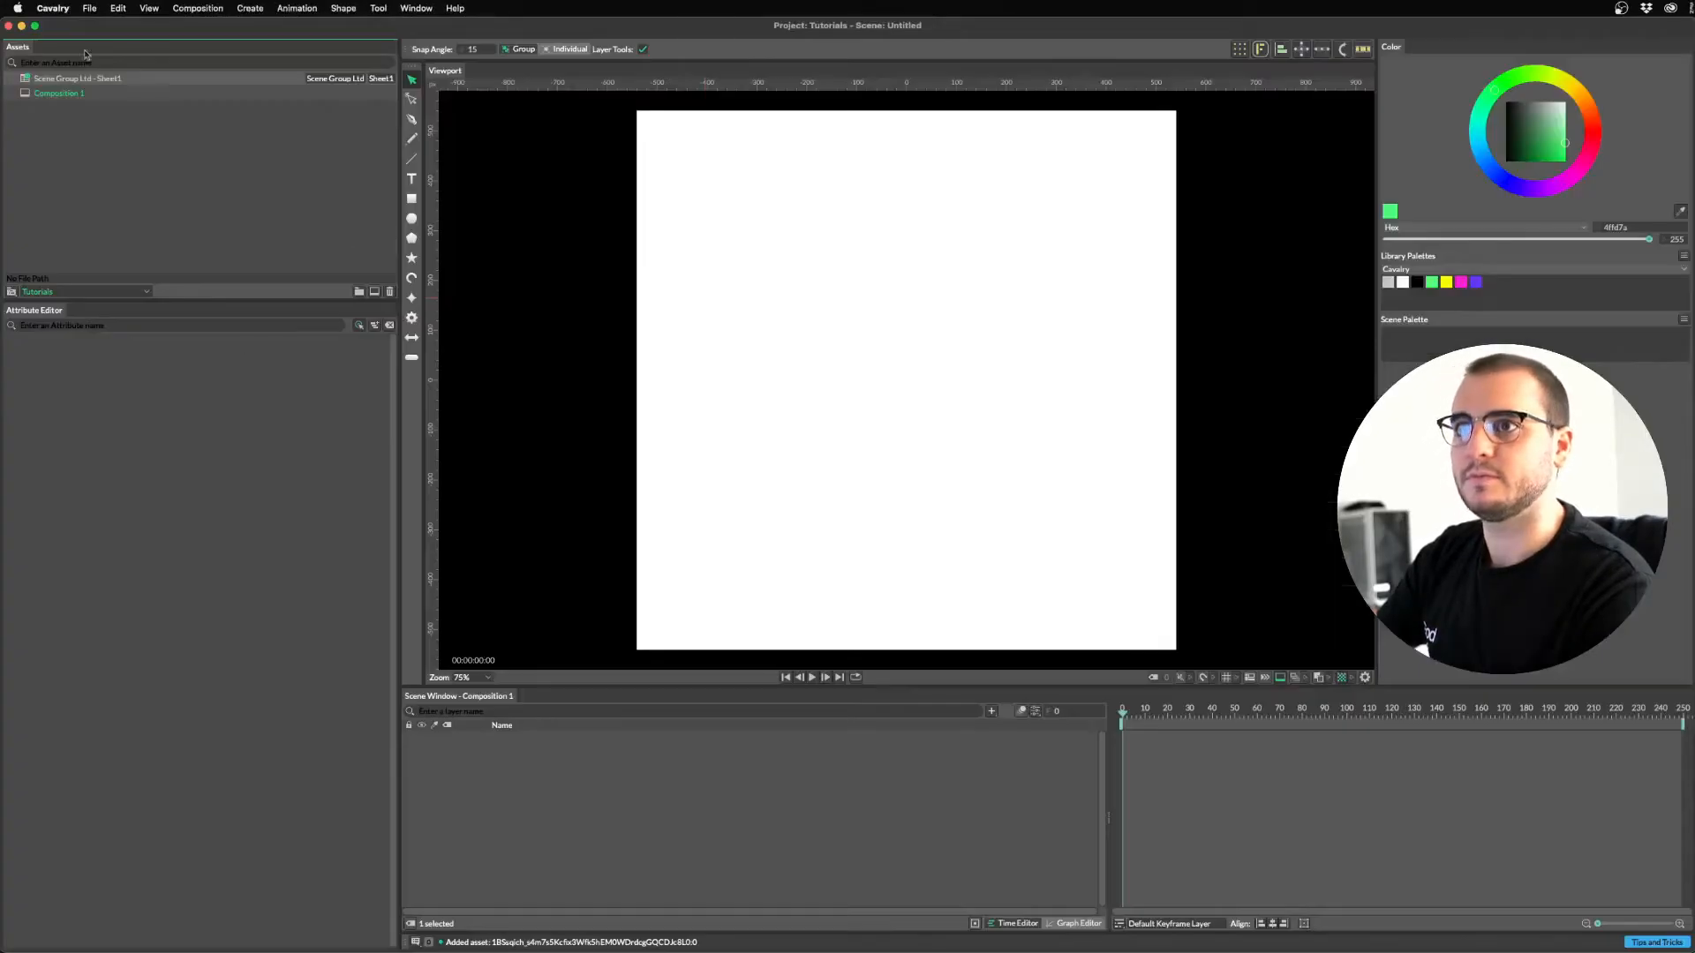
pyautogui.rightClick(87, 79)
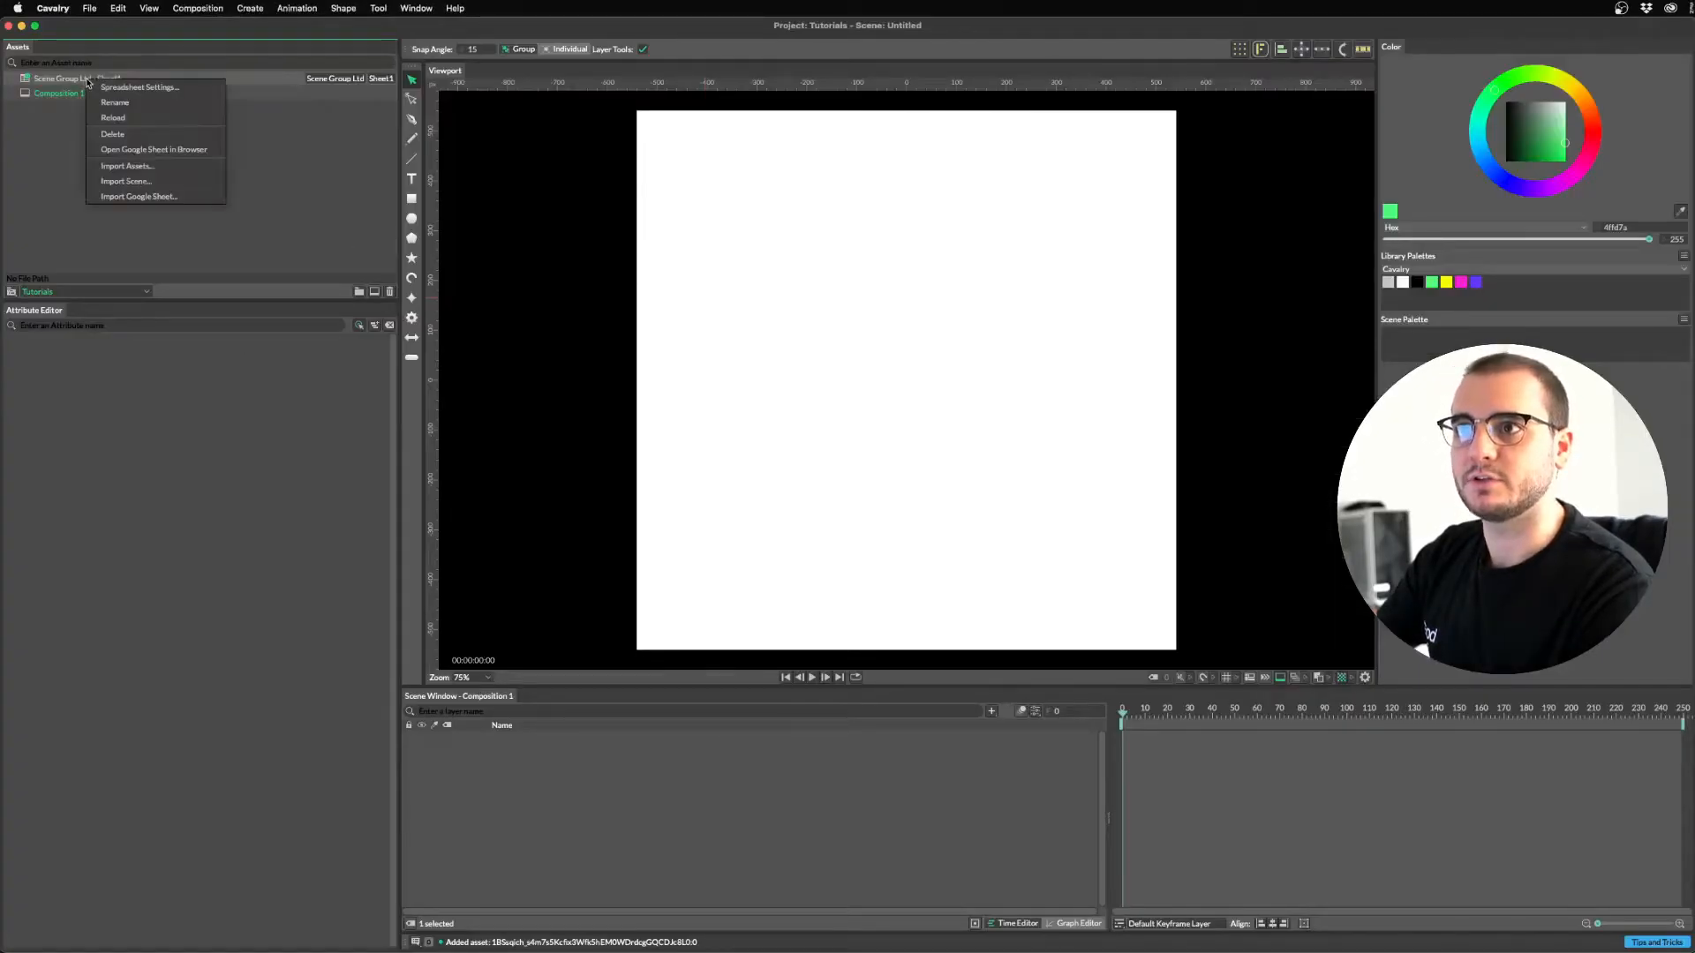
pyautogui.click(122, 118)
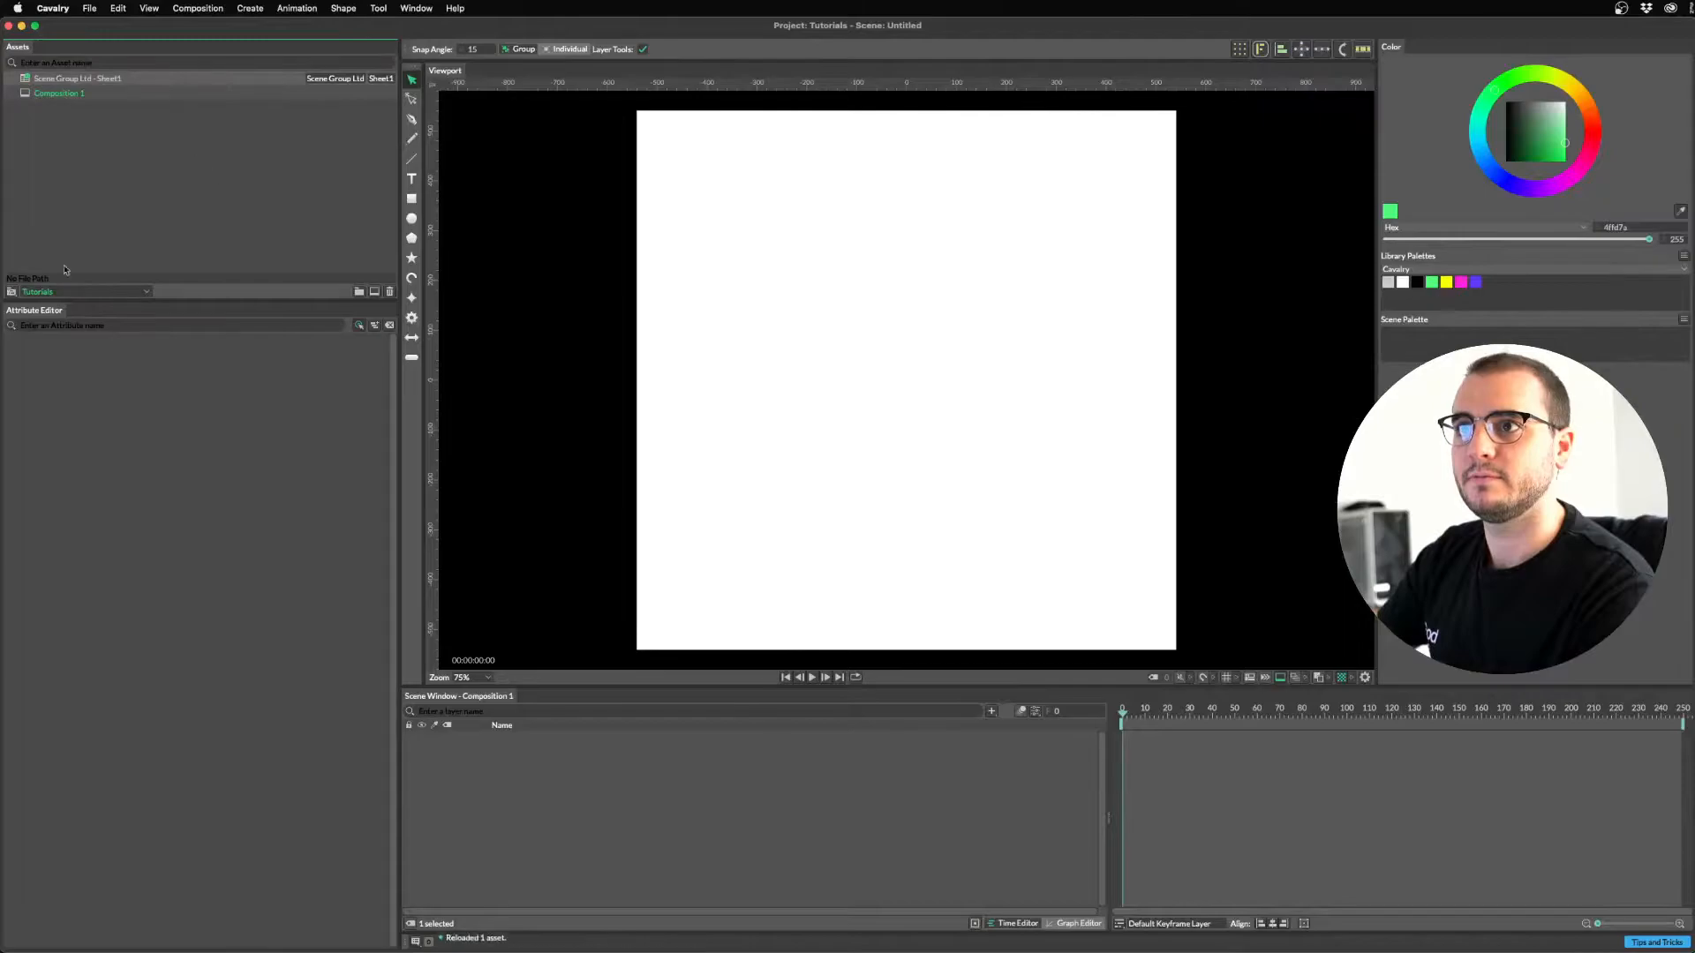
pyautogui.click(223, 195)
pyautogui.click(215, 457)
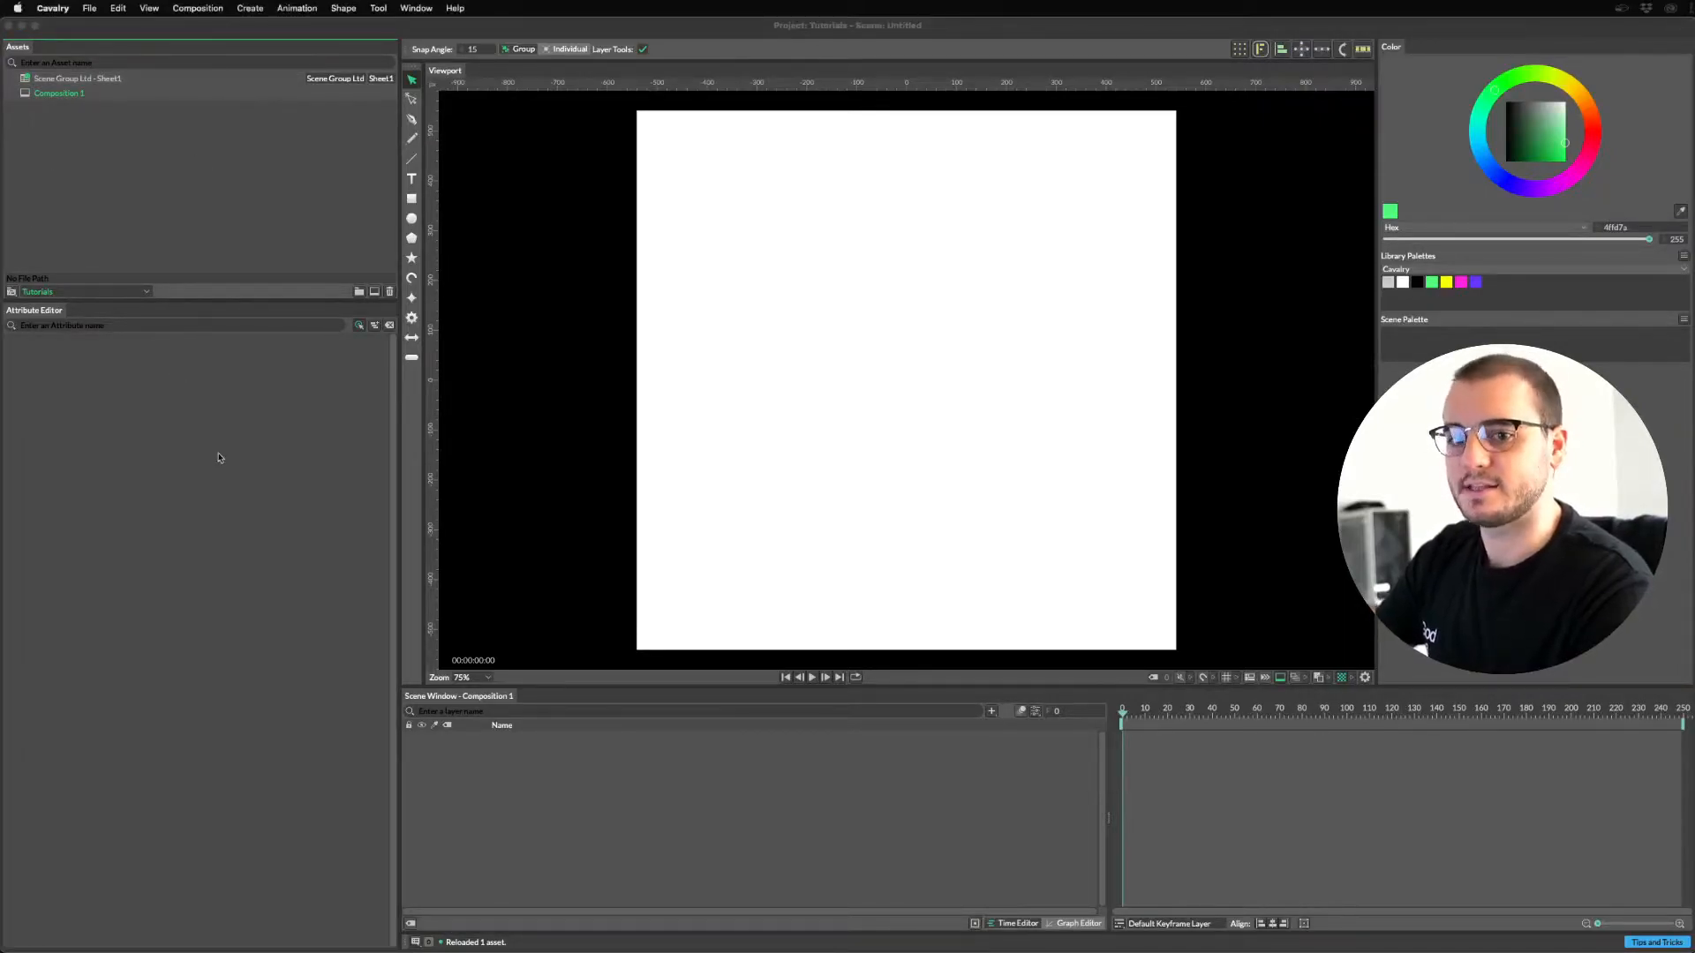
# Save the scene as L3s.cv in the Tutorials project's Scenes folder.
pyautogui.press('super+s')
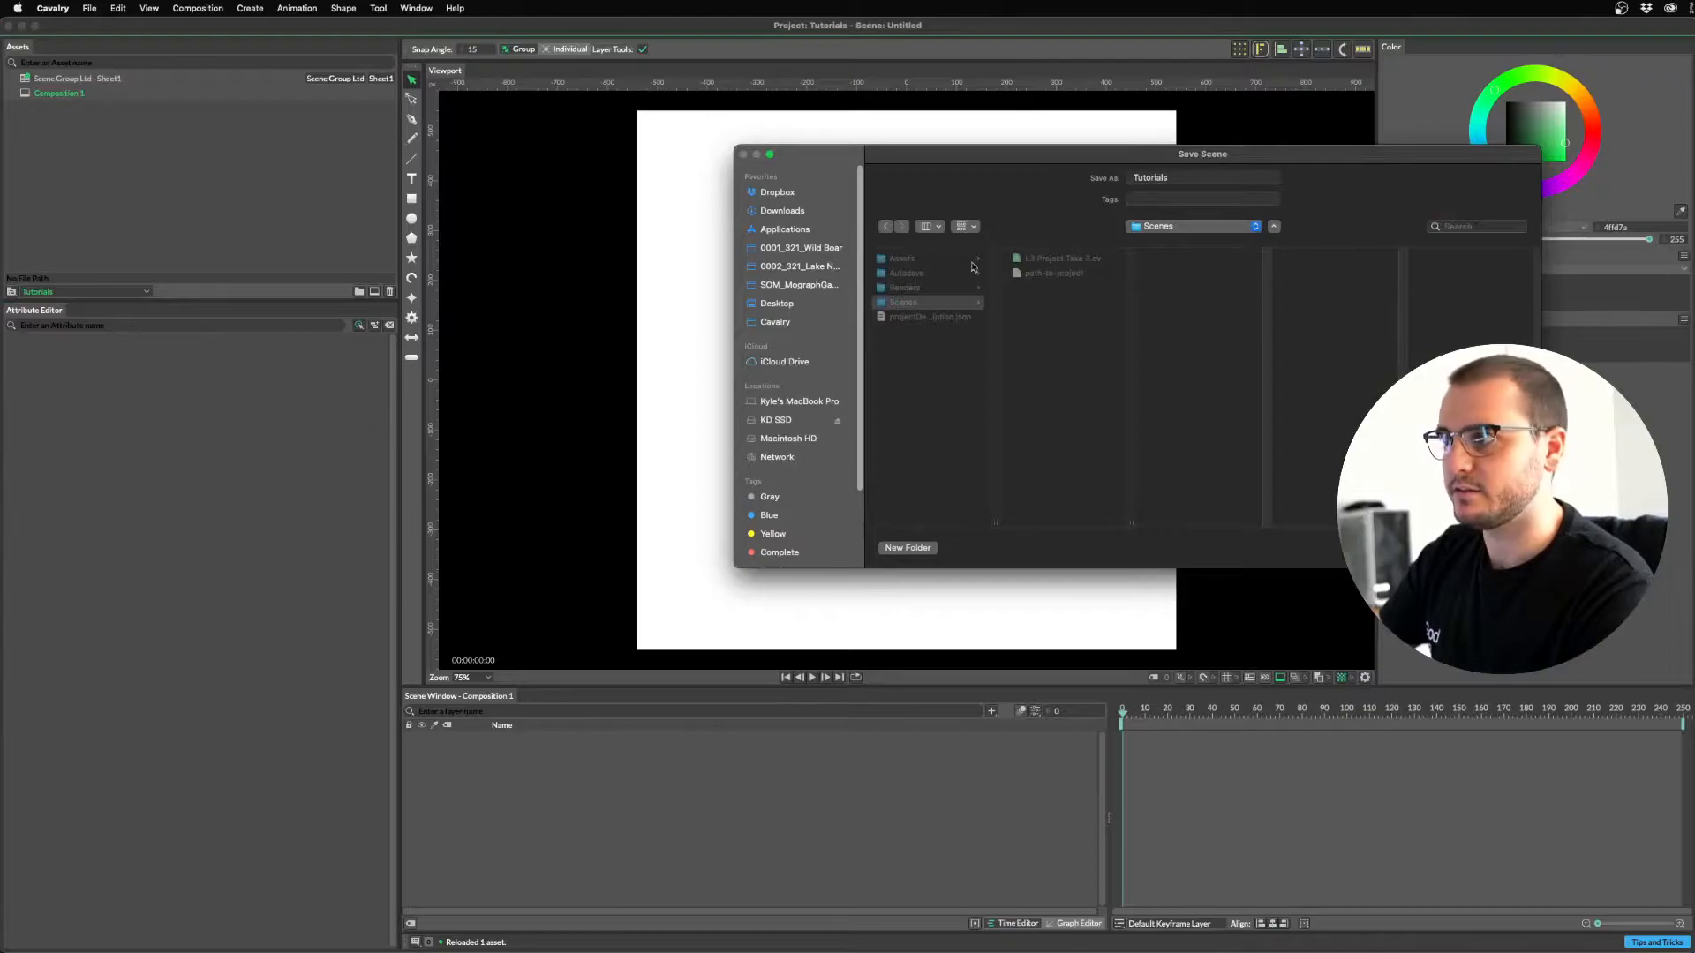
pyautogui.click(1196, 177)
pyautogui.press('BackSpace')
pyautogui.press('BackSpace')
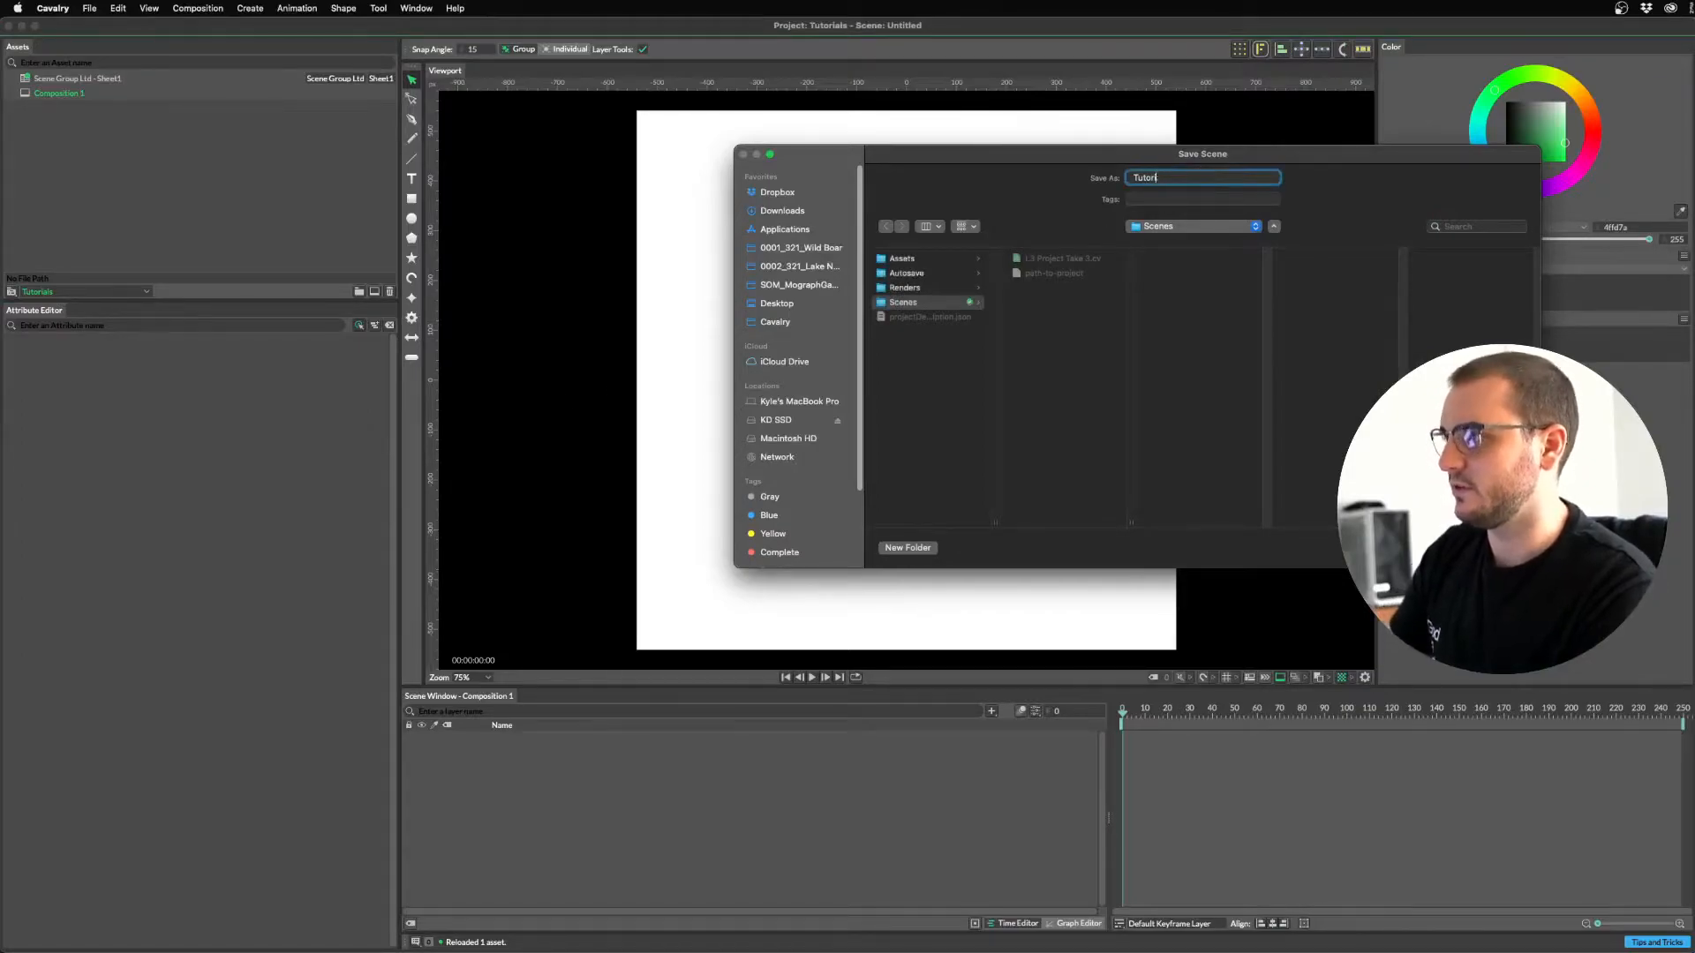
pyautogui.press('BackSpace')
pyautogui.press('BackSpace')
pyautogui.press('BackSpace')
pyautogui.write('L3s')
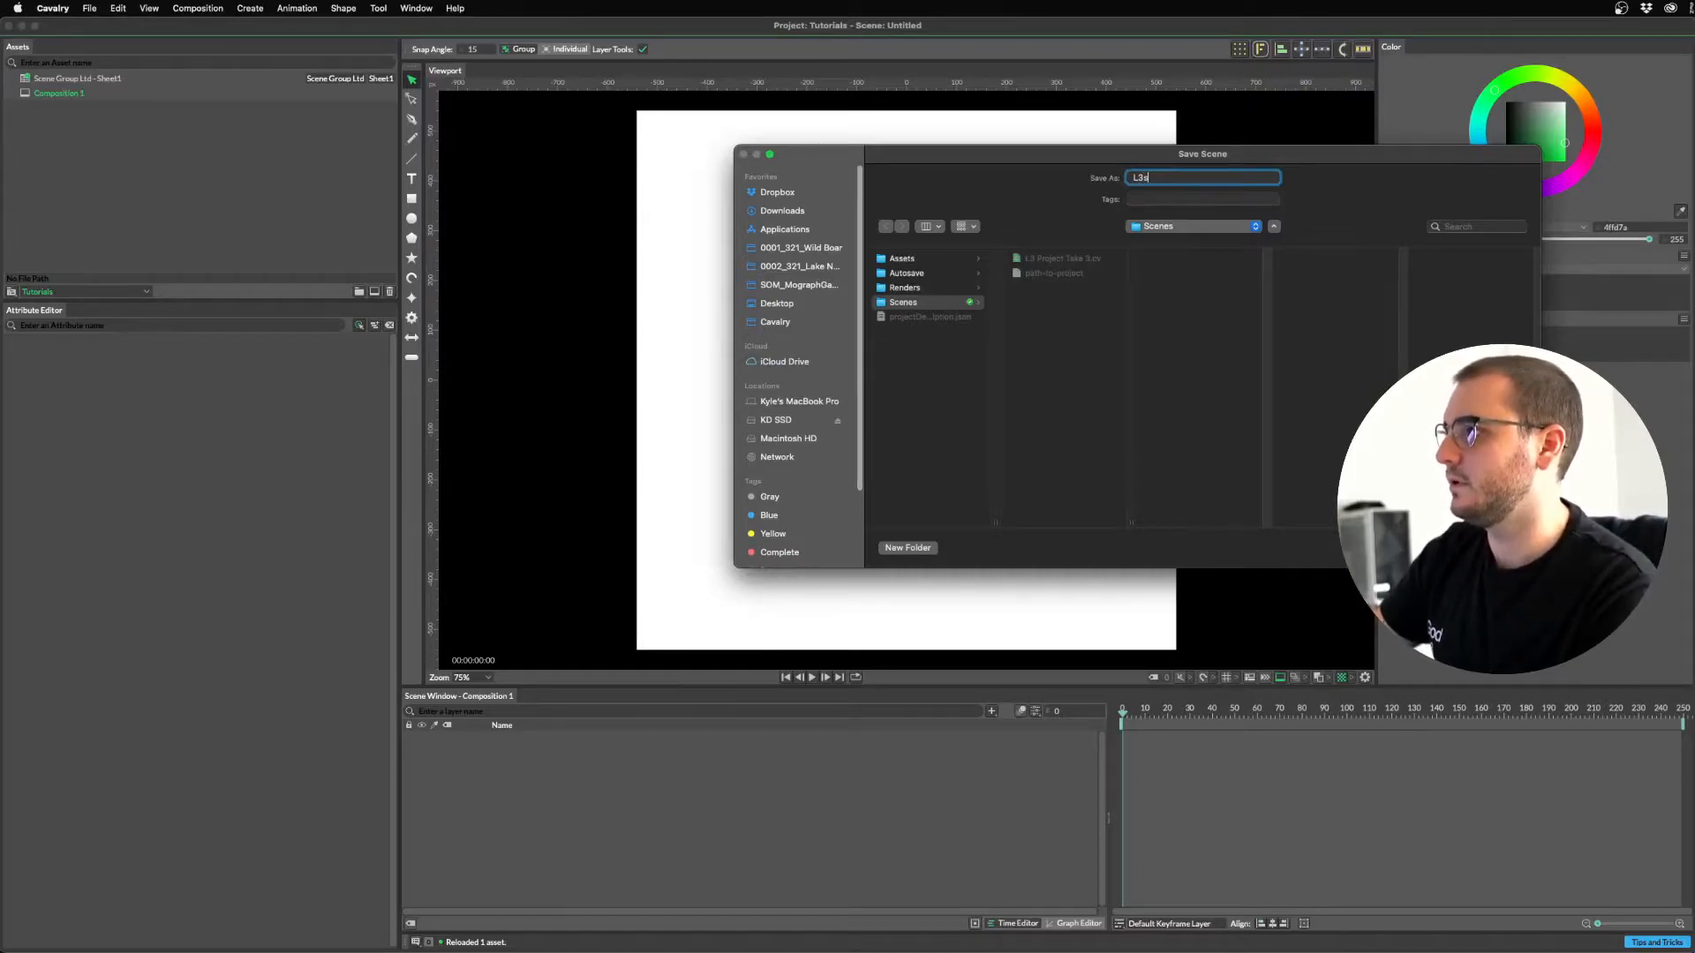
pyautogui.press('Return')
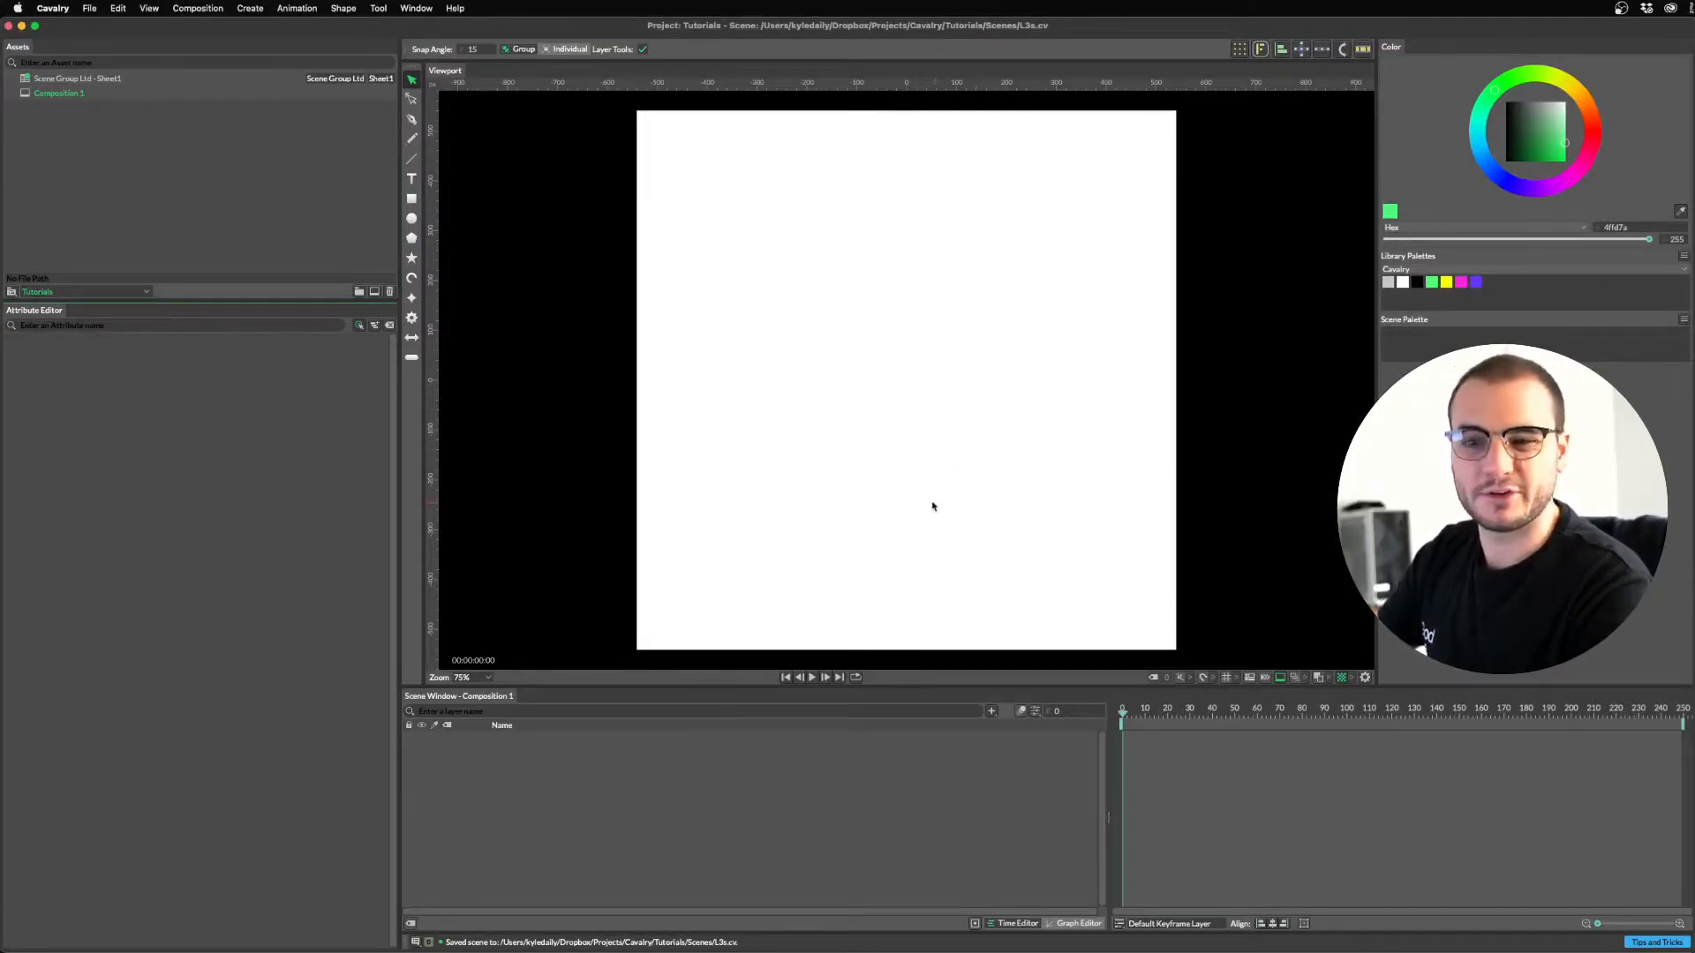
# Set the composition width to 1920 so it becomes 1920×1080.
pyautogui.click(1035, 711)
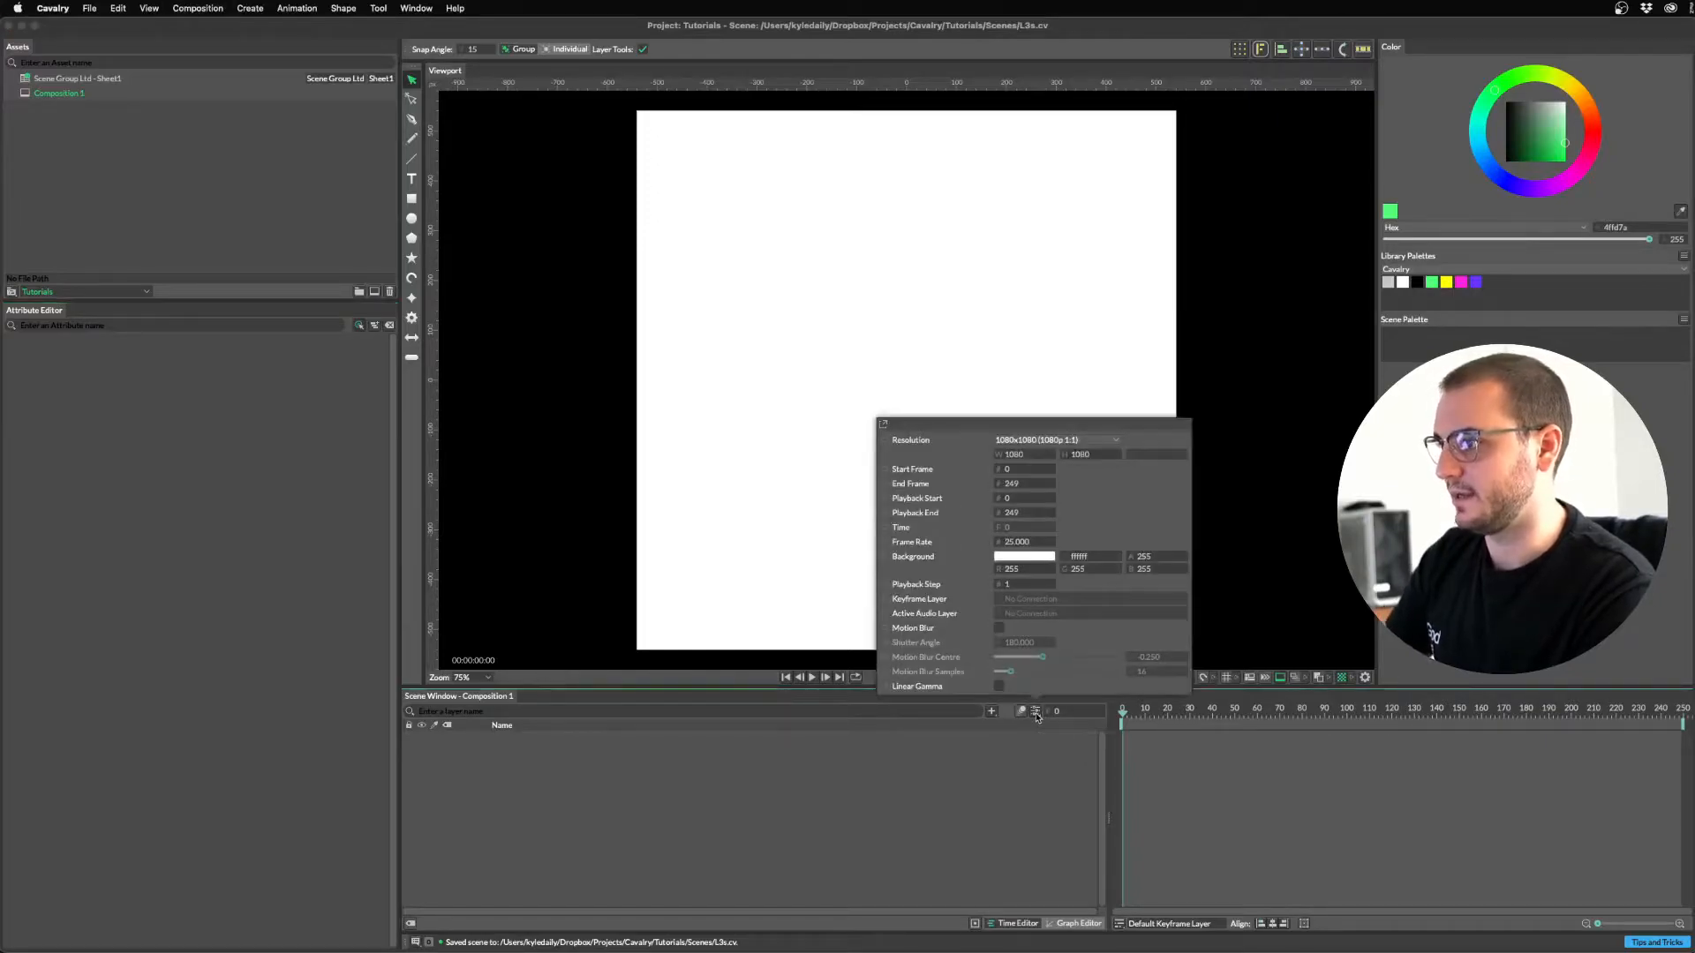
pyautogui.doubleClick(1014, 456)
pyautogui.write('1920')
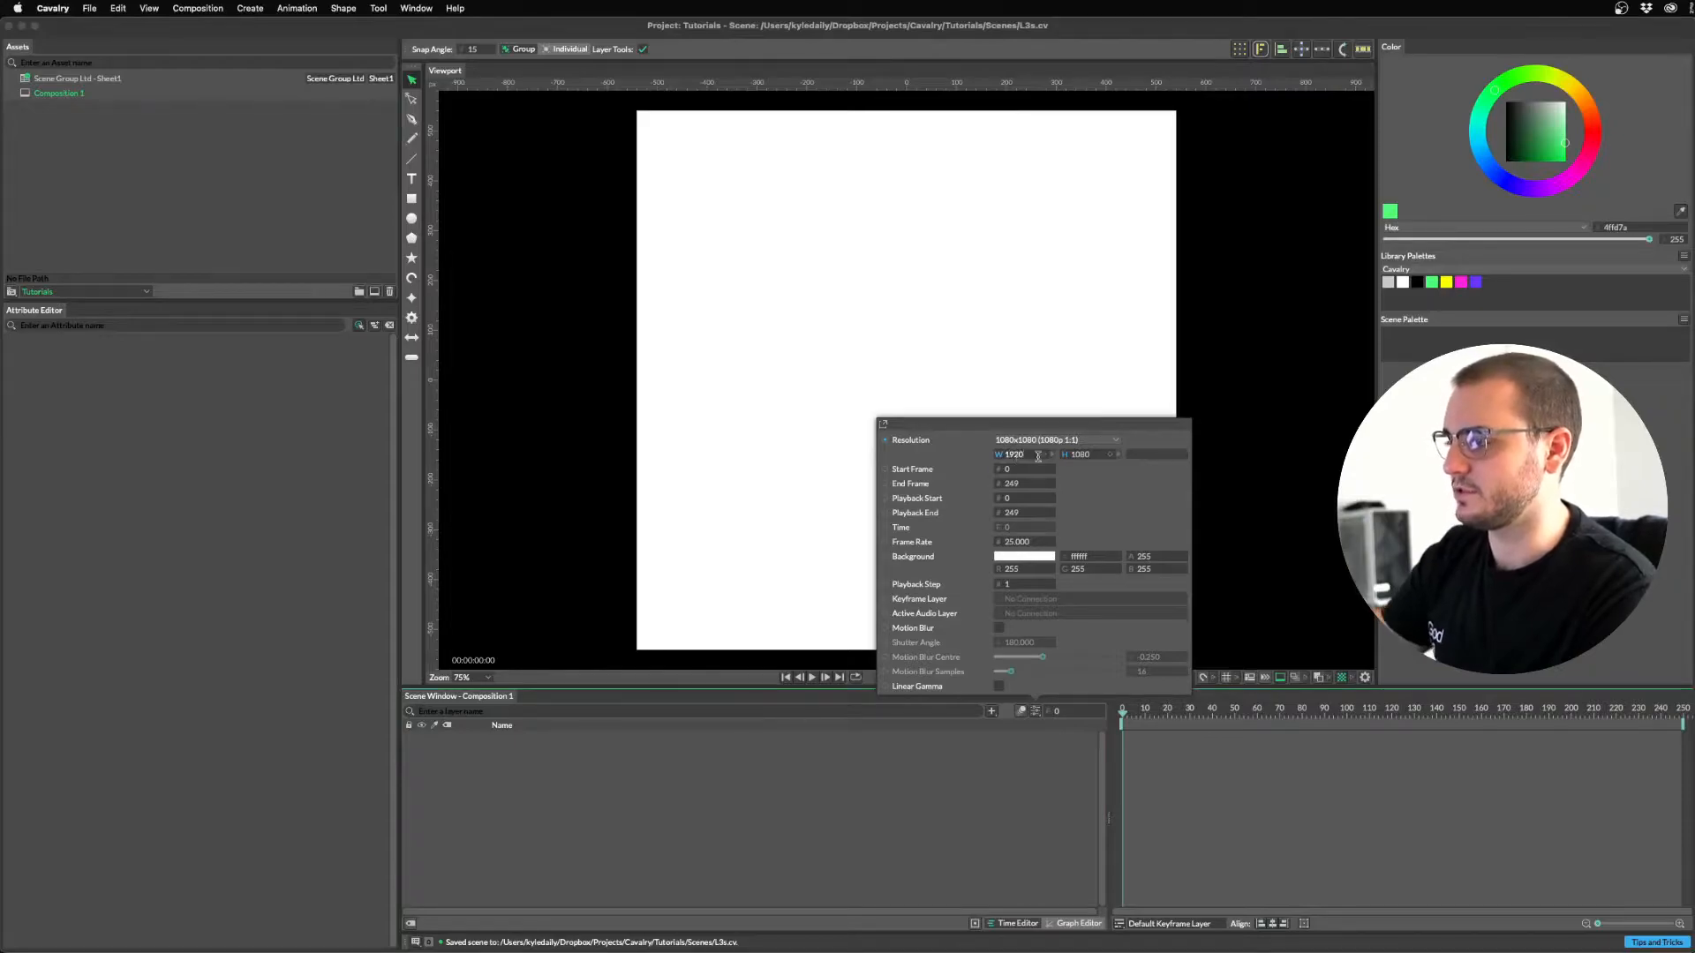
pyautogui.press('Return')
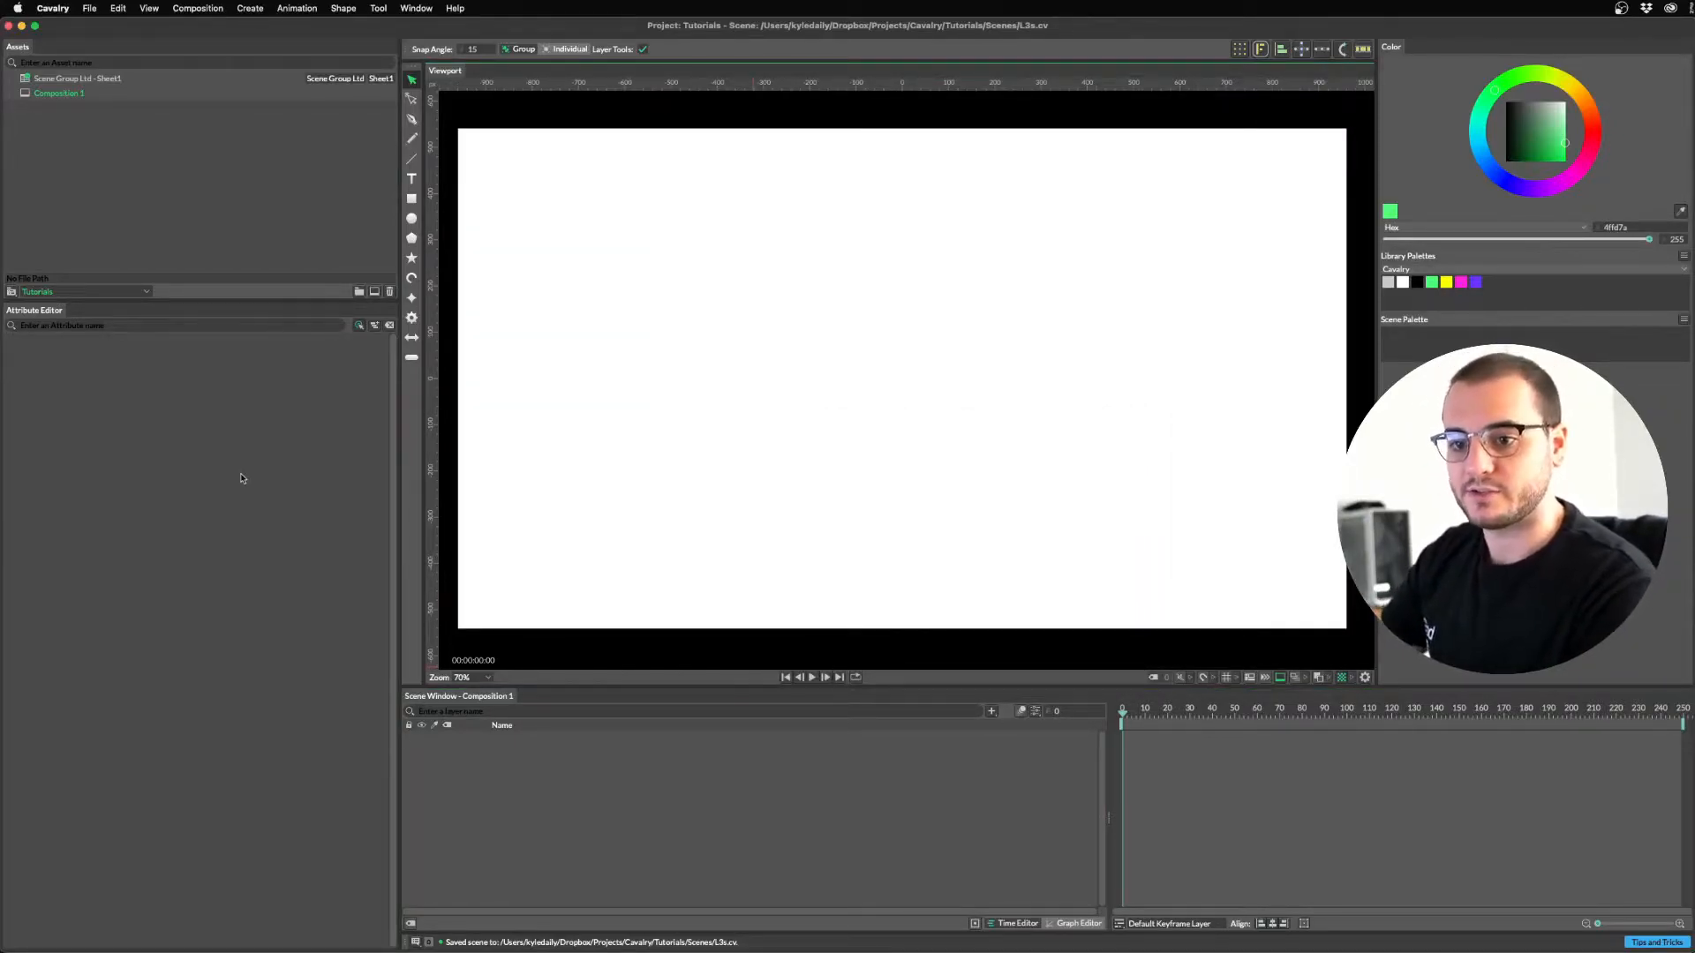
# Add a baseline-aligned 'Cavalry' text shape and drop in the Scene Group Ltd - Sheet1 layer.
pyautogui.click(412, 181)
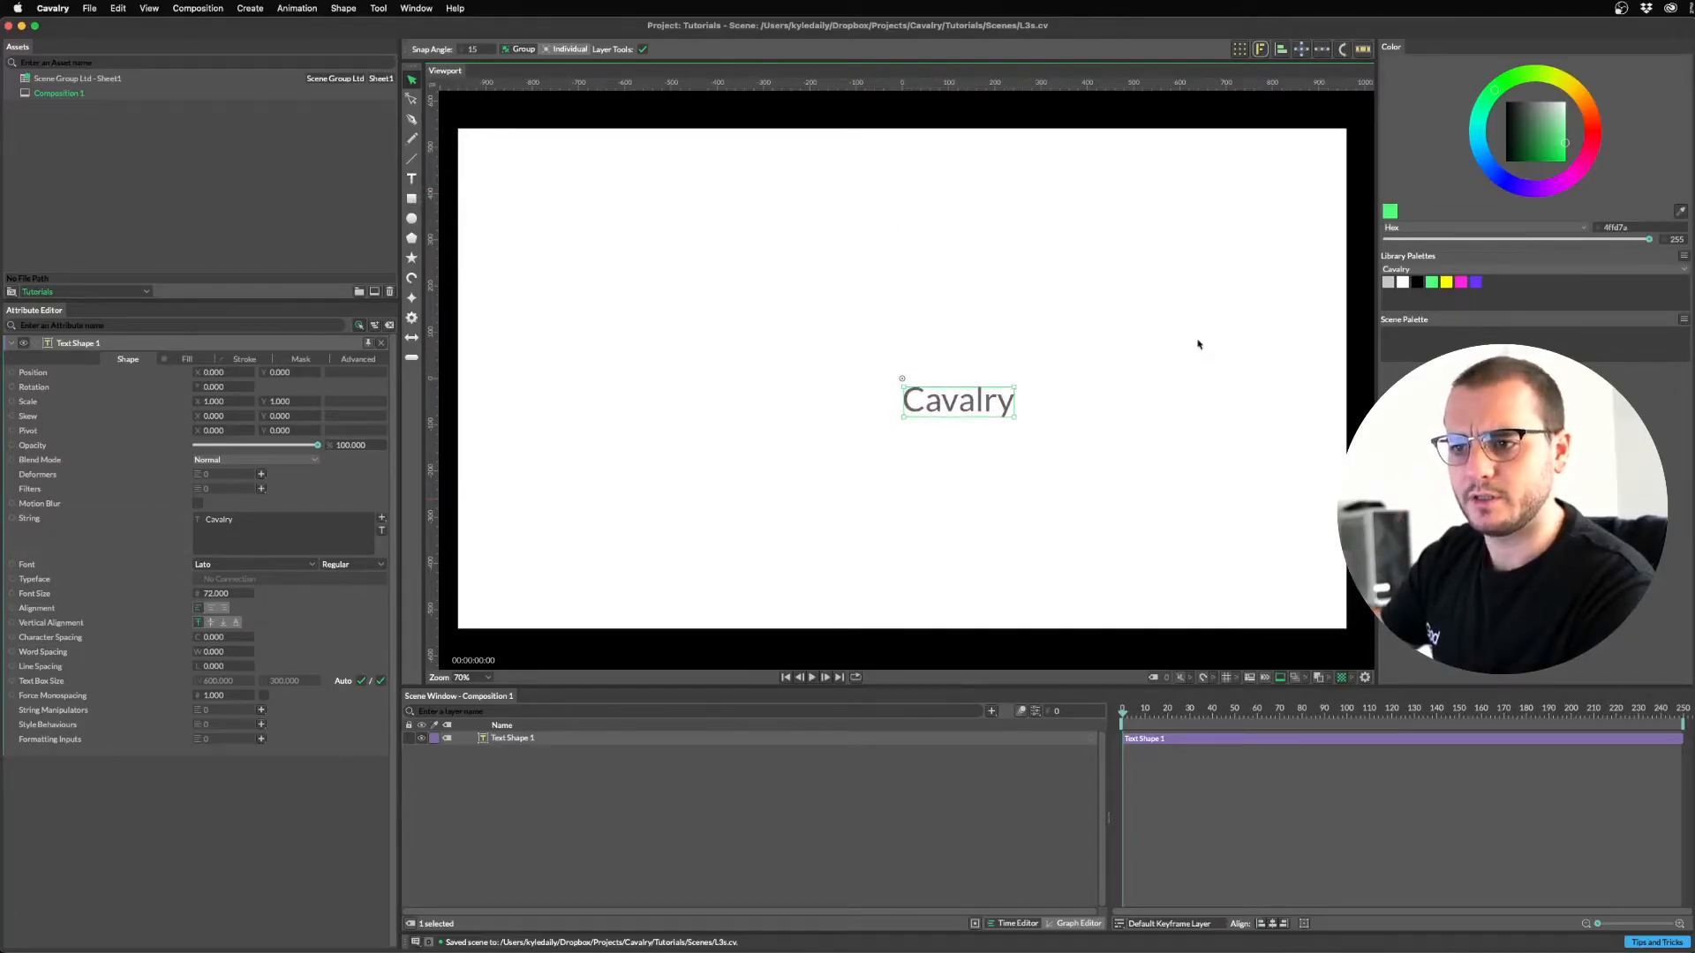
pyautogui.click(224, 624)
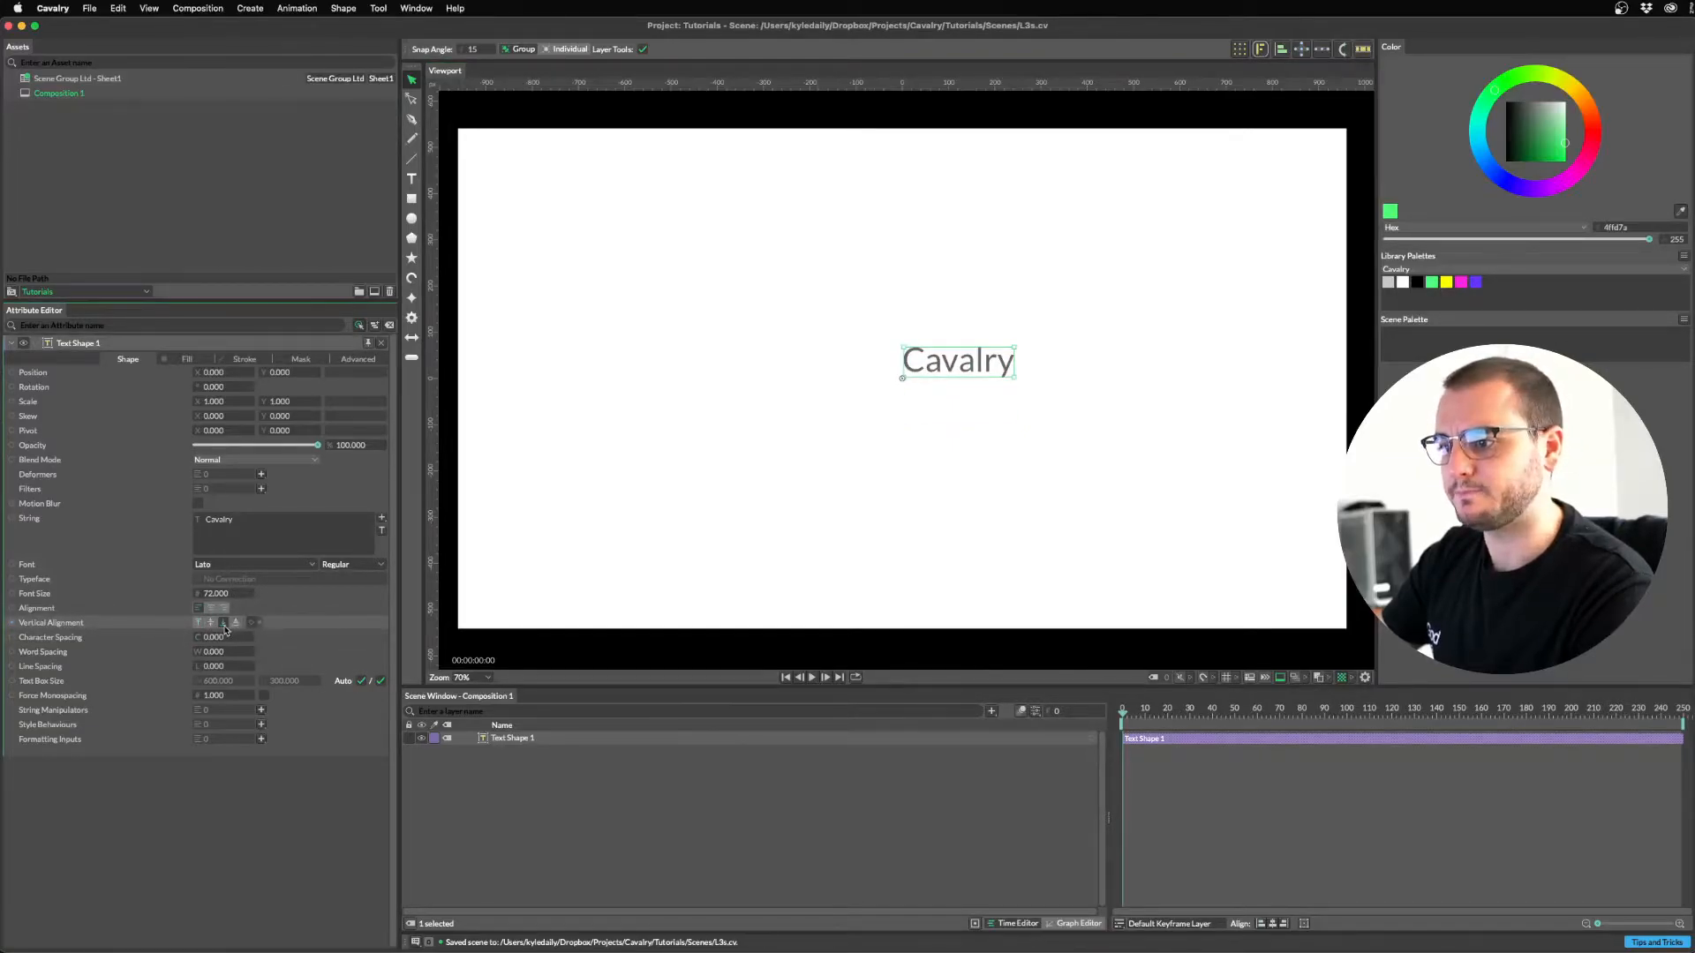
pyautogui.moveTo(50, 83); pyautogui.dragTo(544, 839)
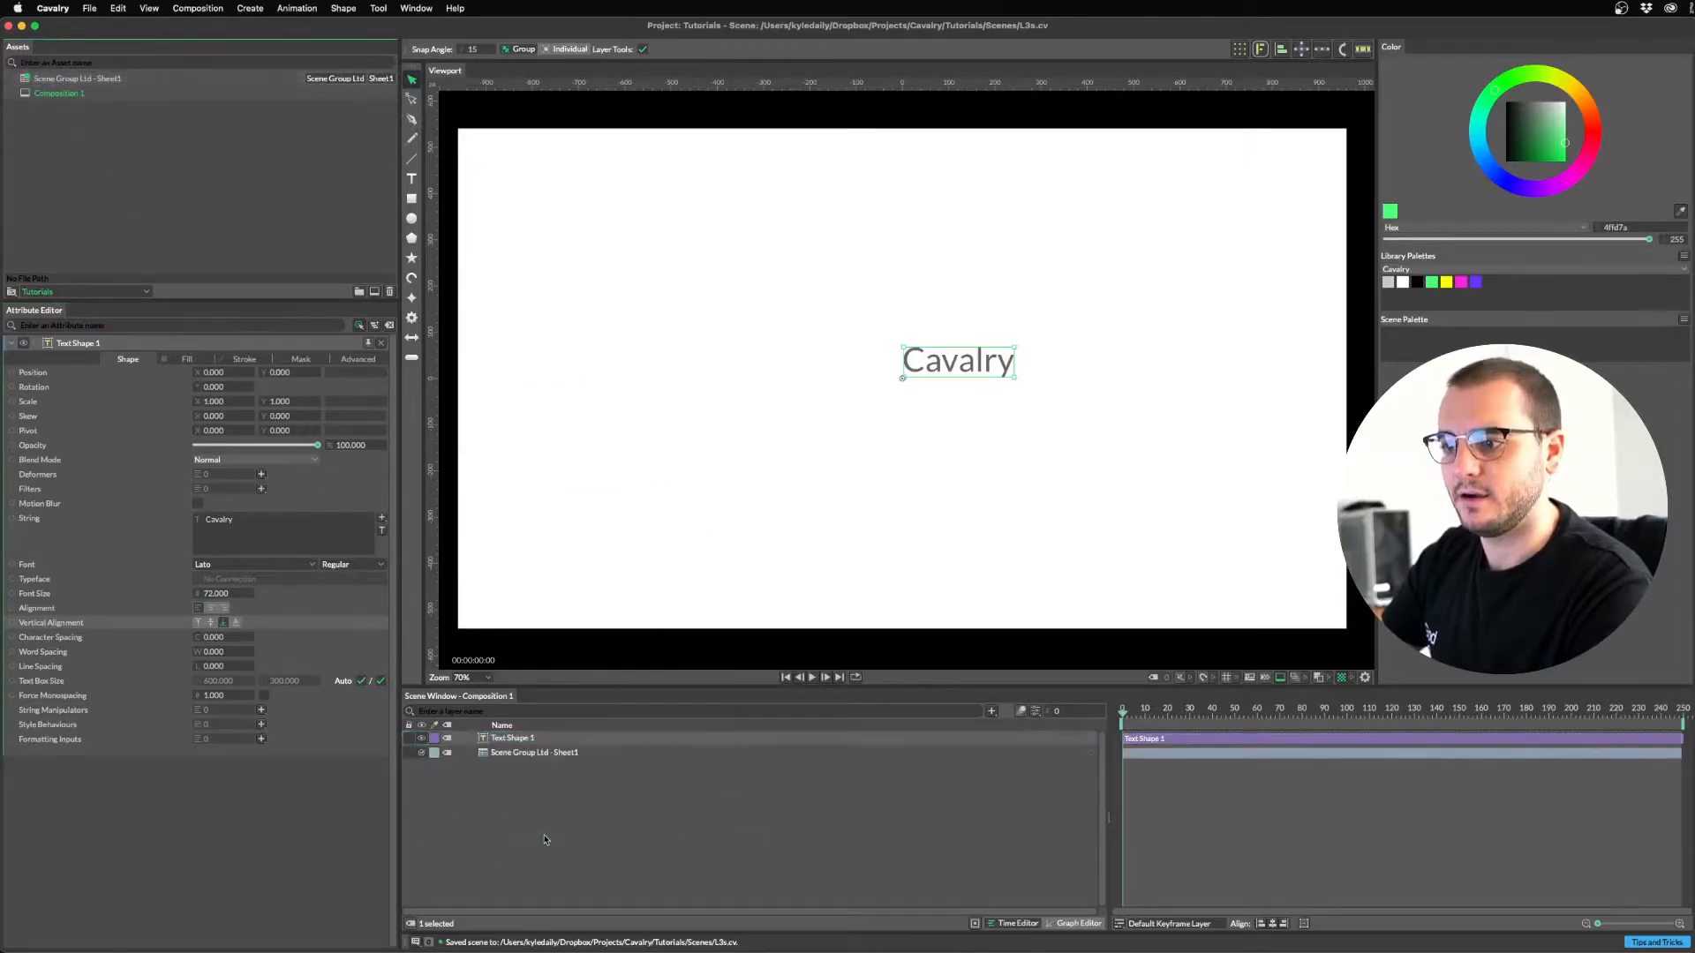
pyautogui.click(509, 755)
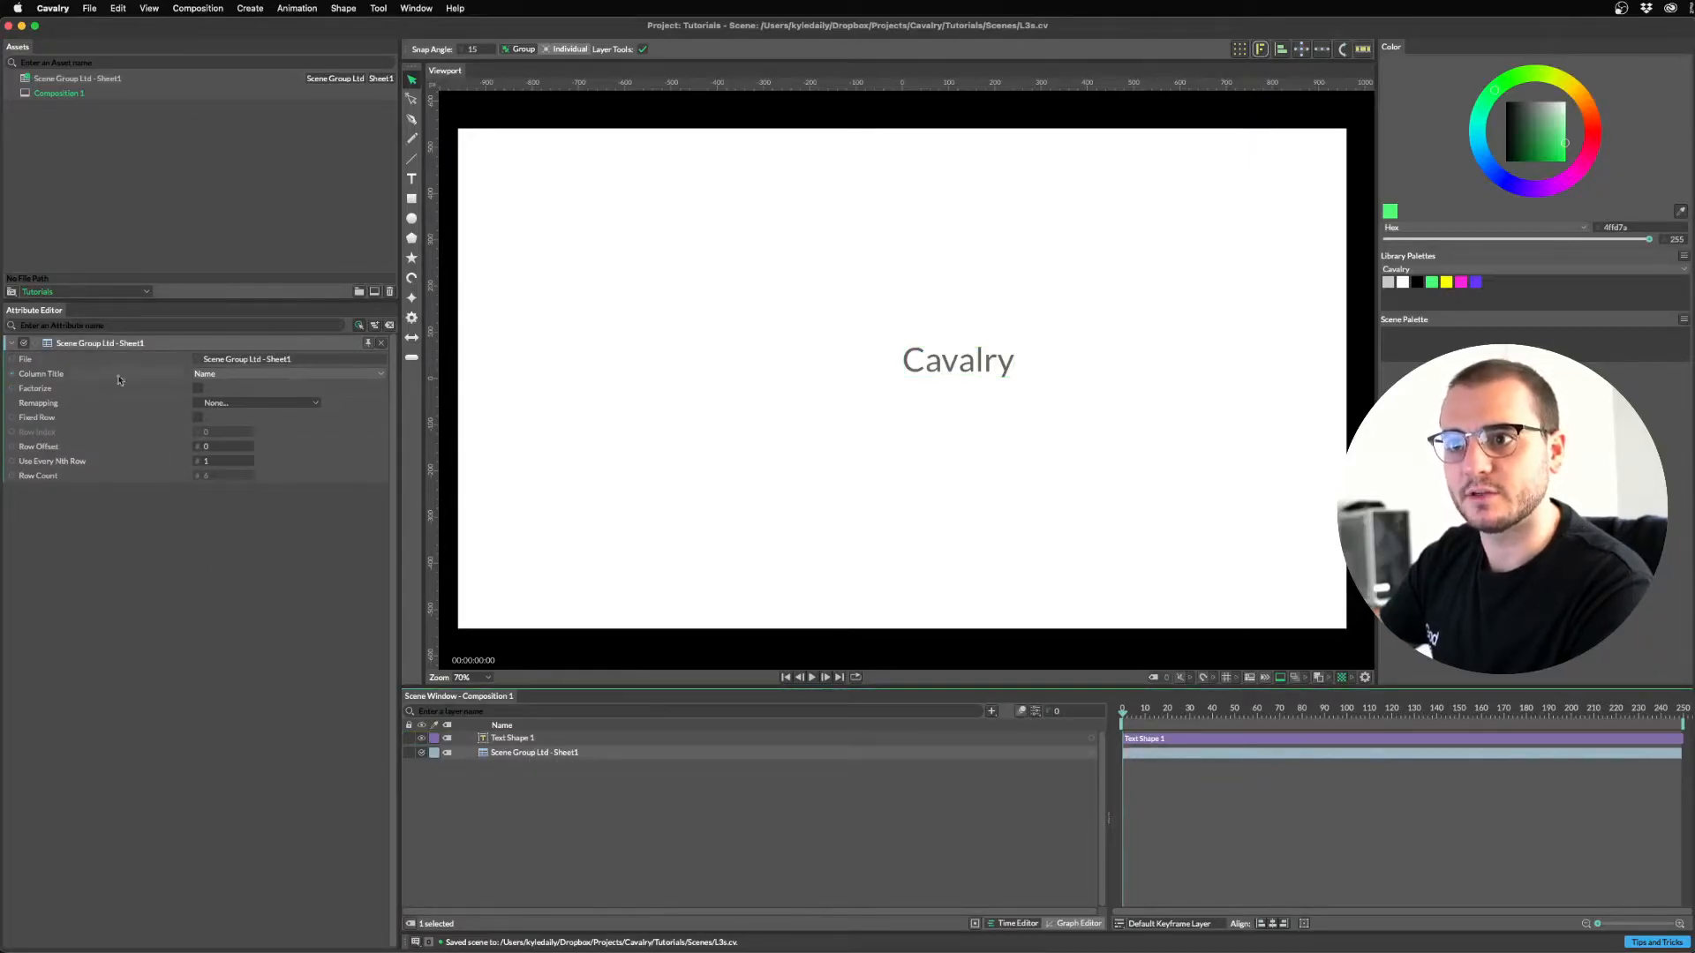
# Keep the sheet layer's Column Title on Name and enable Fixed Row at Row Index 0.
pyautogui.click(237, 374)
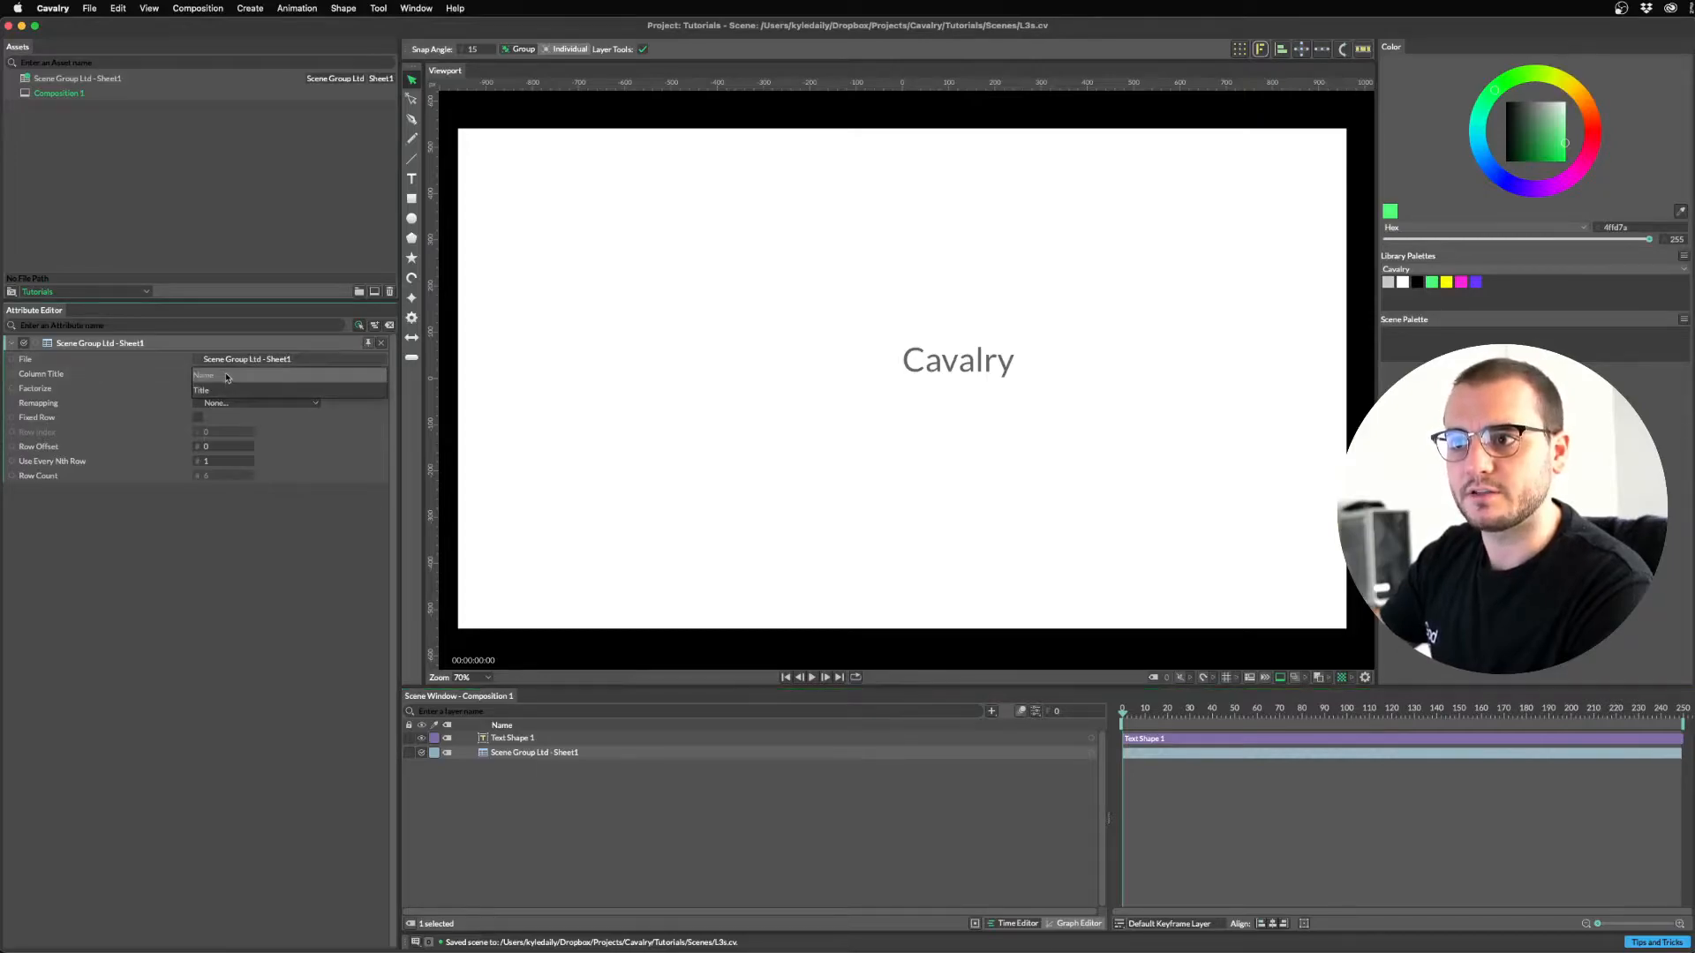
pyautogui.click(224, 412)
pyautogui.click(197, 416)
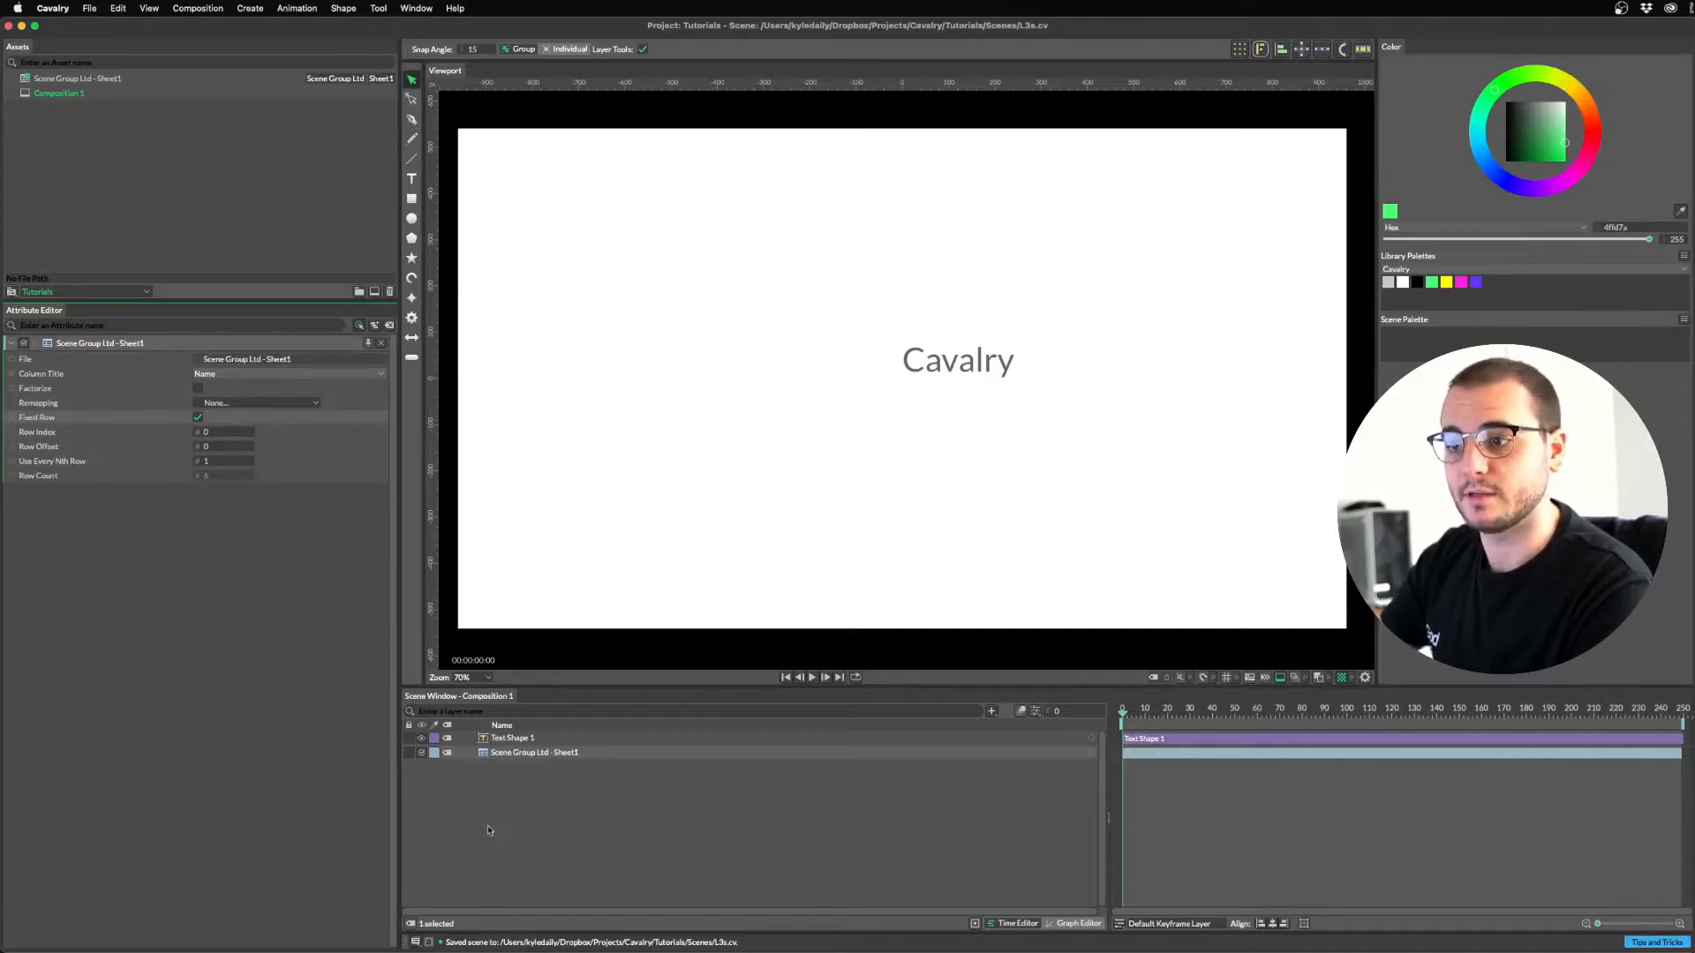
pyautogui.click(648, 765)
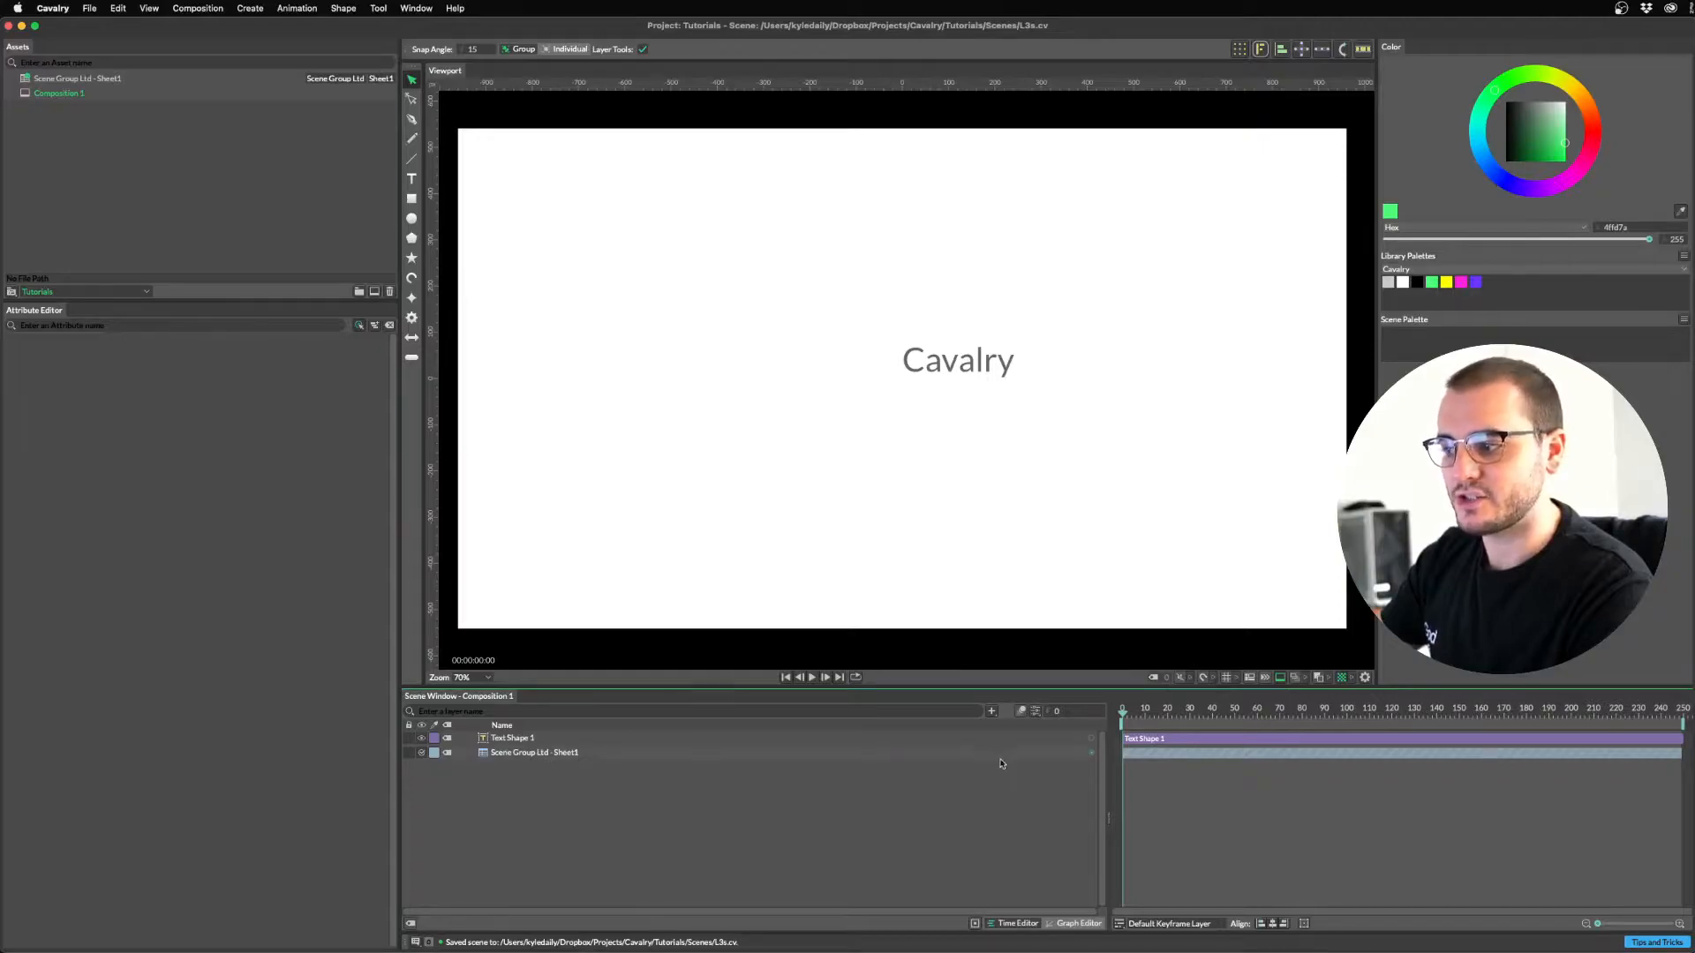
# Connect the sheet layer's output to Text Shape 1's String attribute.
pyautogui.click(1090, 756)
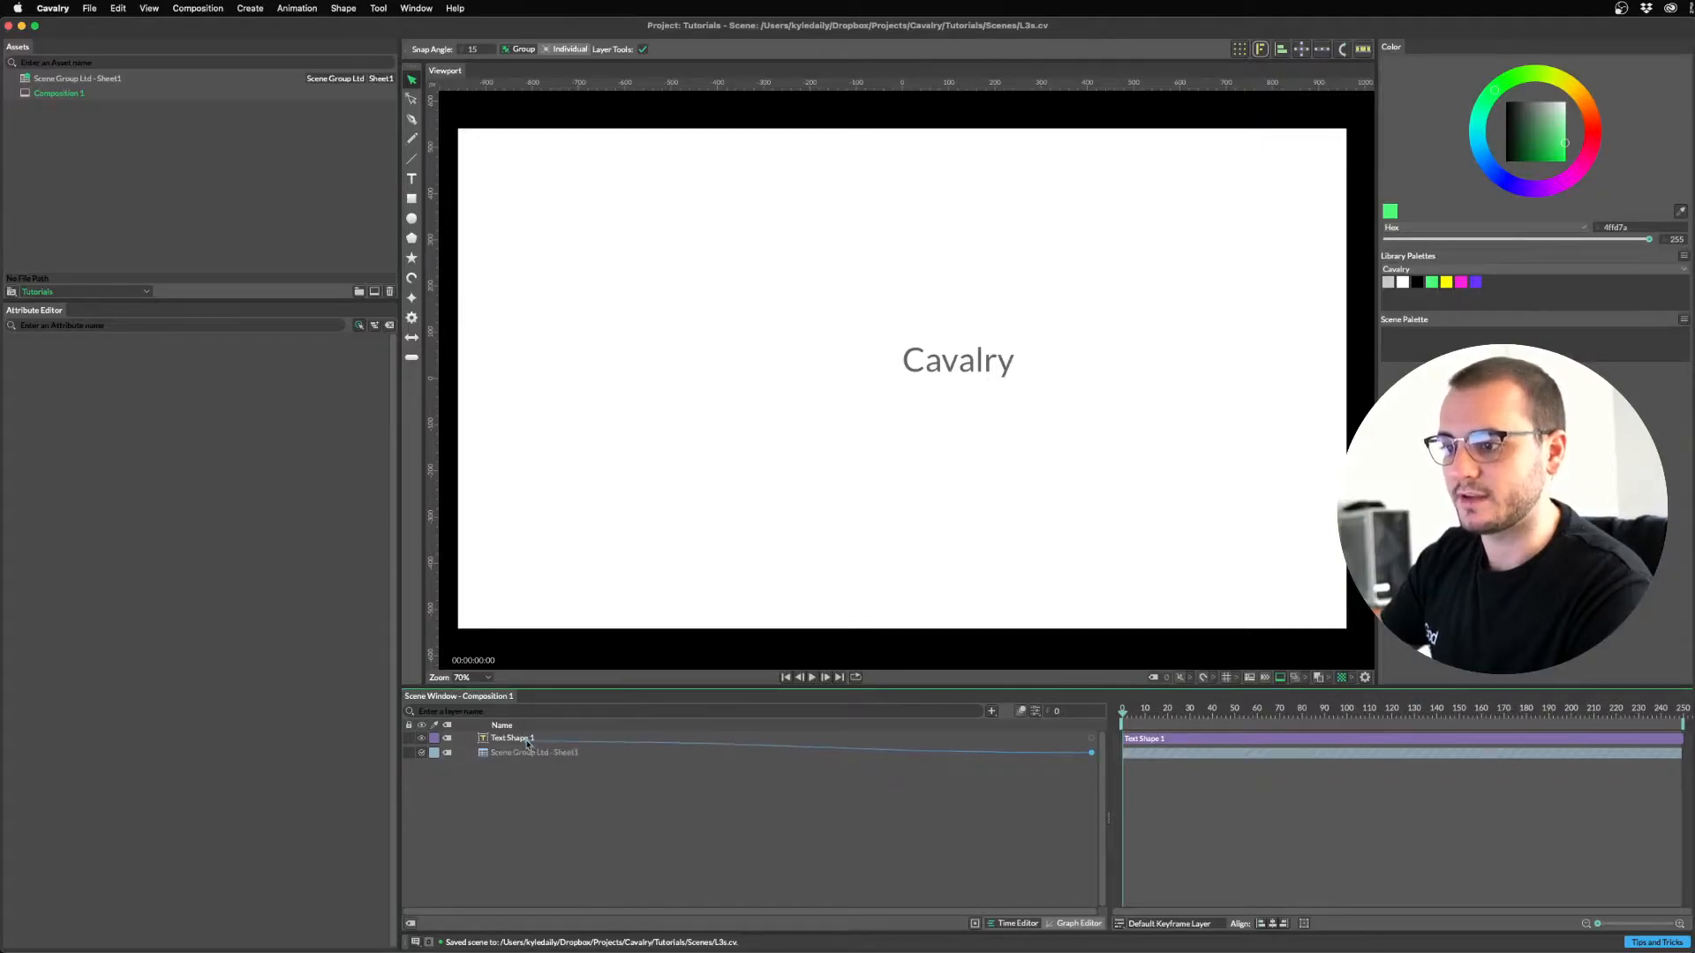
pyautogui.moveTo(1091, 752); pyautogui.dragTo(506, 742)
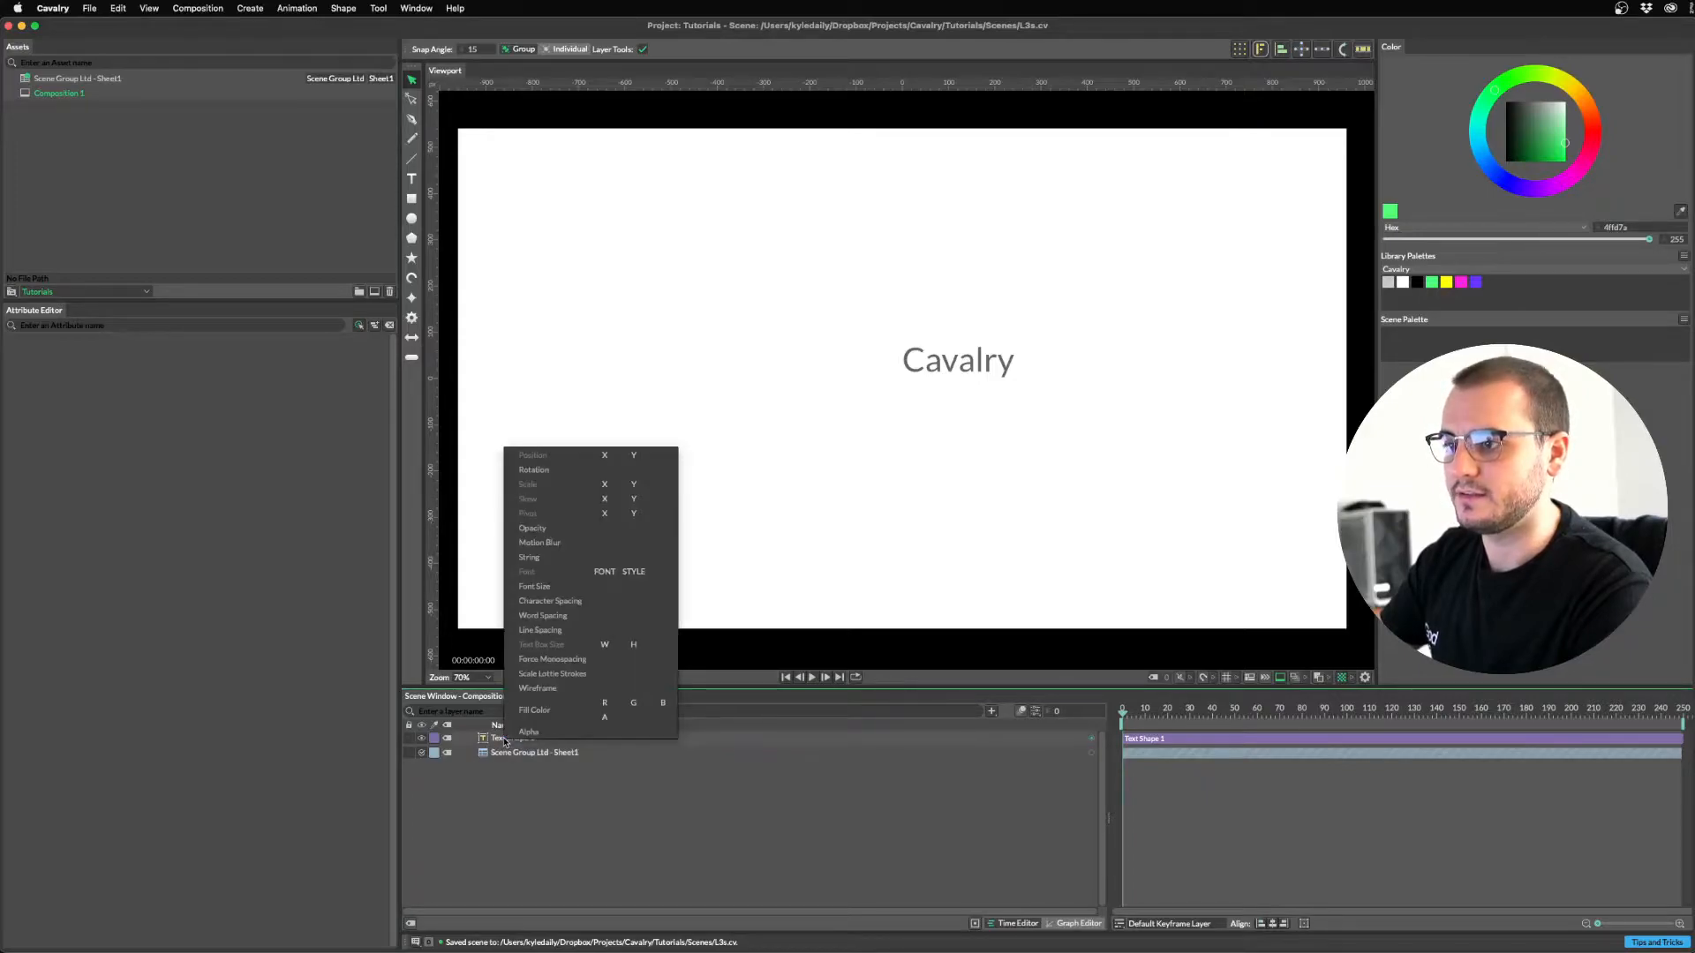
pyautogui.click(527, 560)
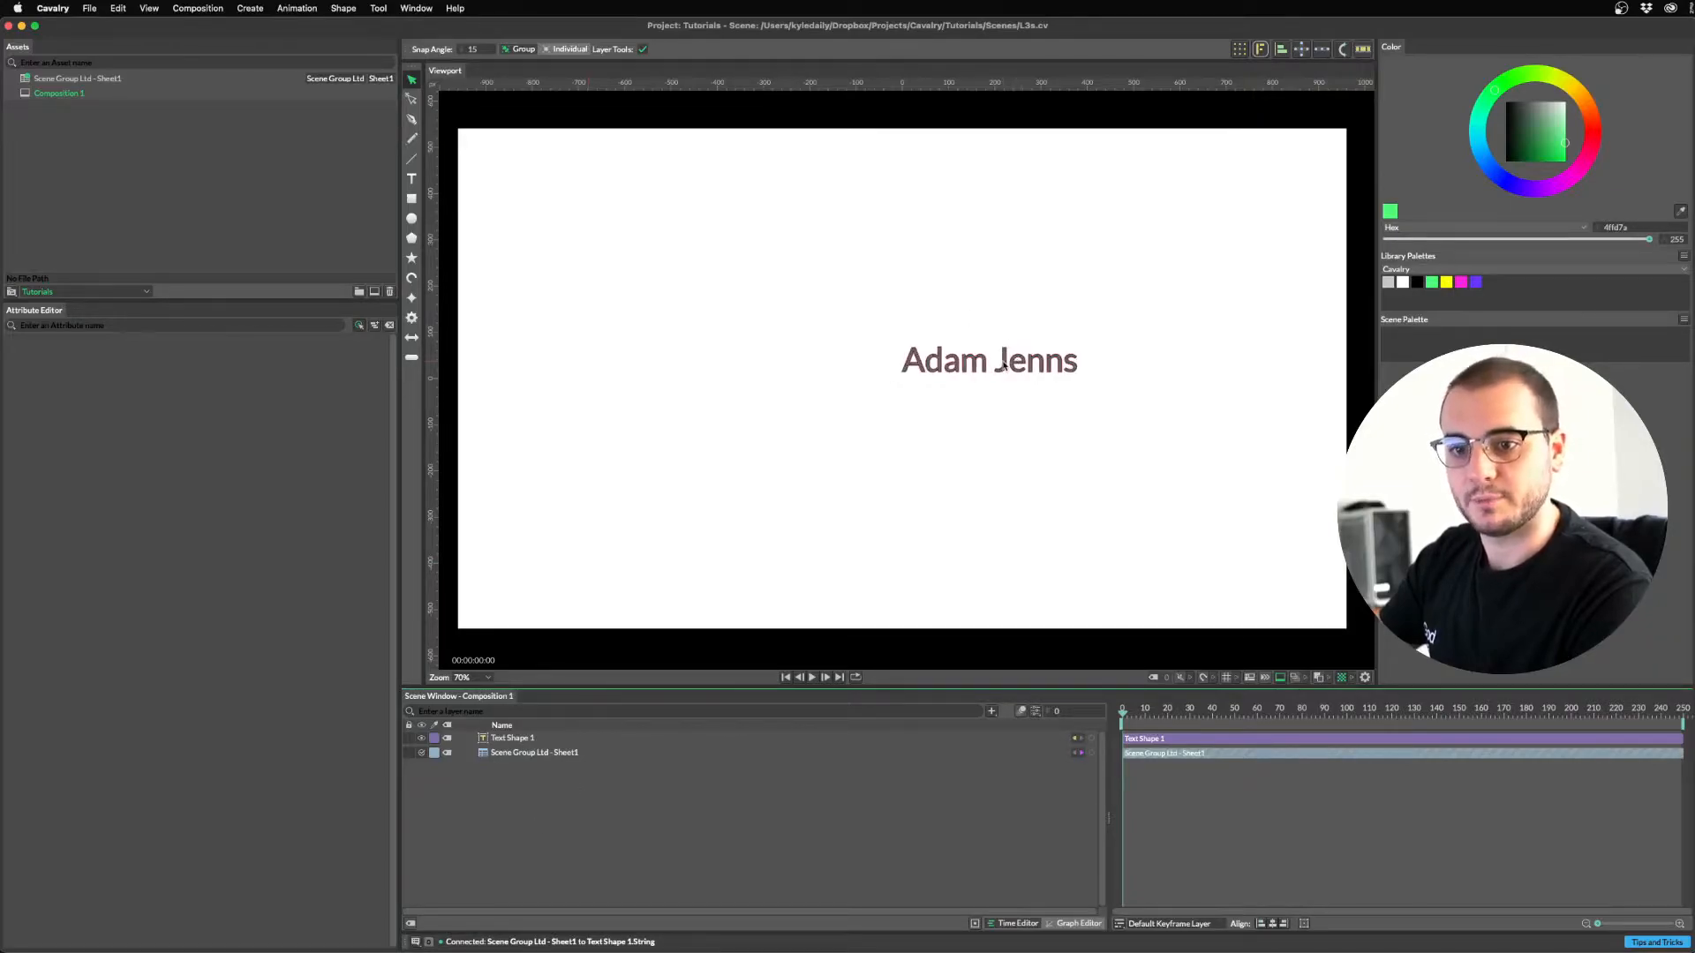
# Step the sheet layer's Row Index through several names, then return it to 0.
pyautogui.click(527, 753)
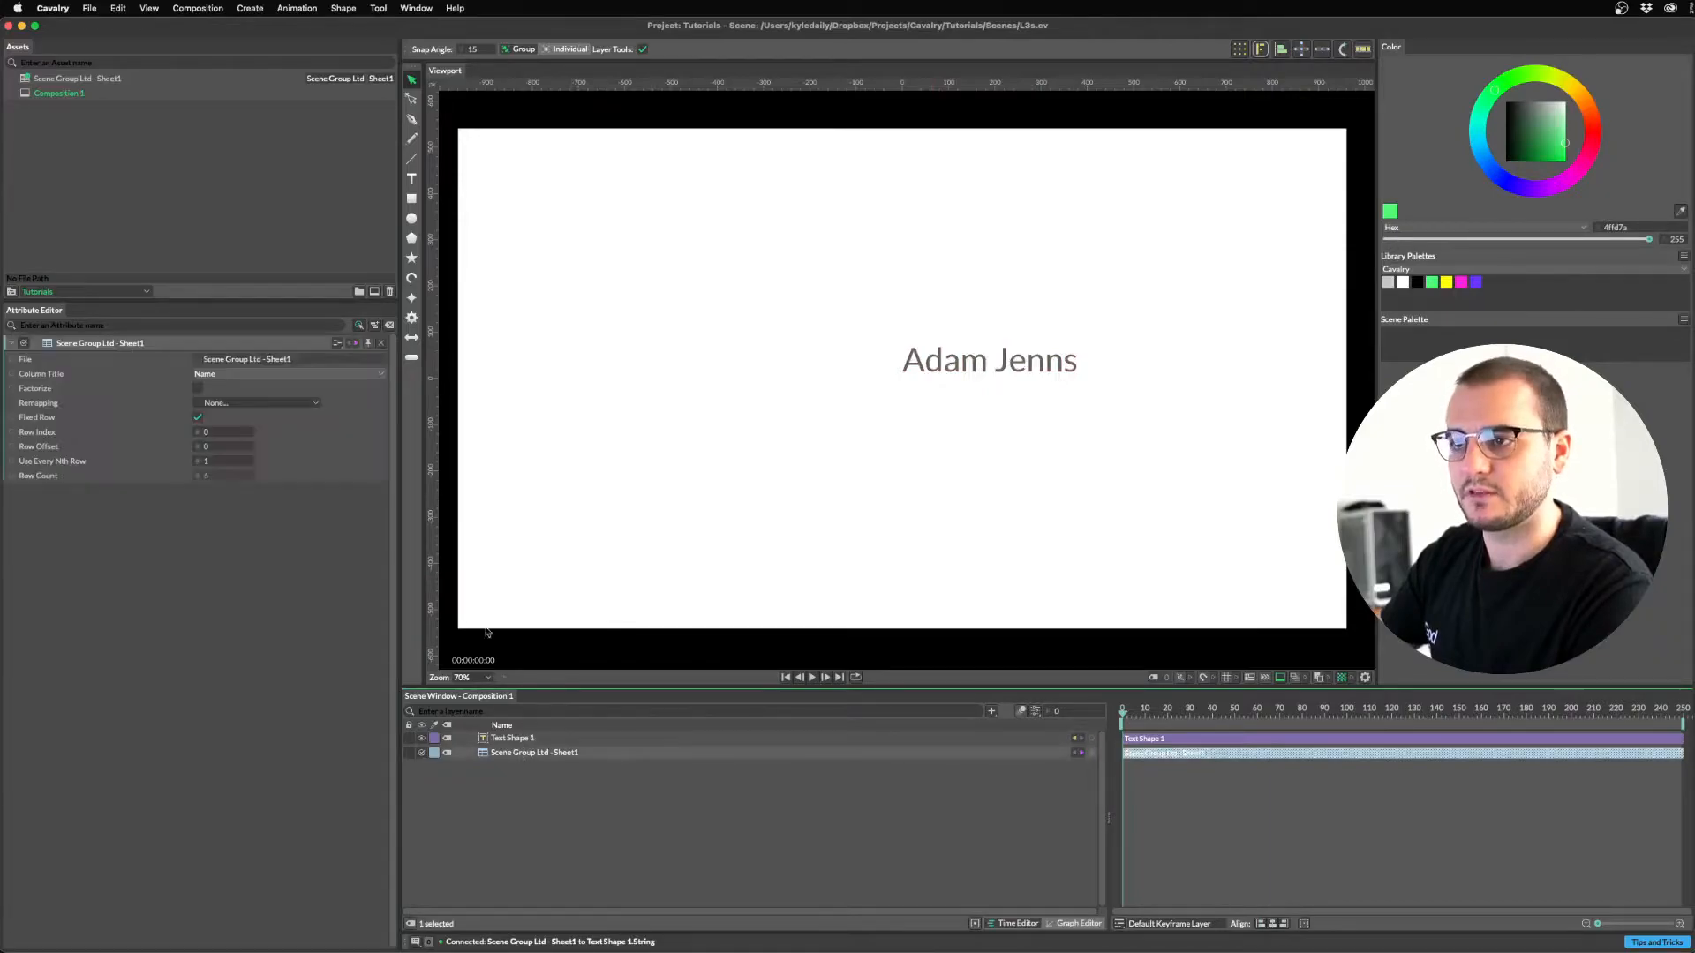
pyautogui.click(251, 432)
pyautogui.click(251, 432)
pyautogui.click(250, 432)
pyautogui.click(250, 431)
pyautogui.click(251, 432)
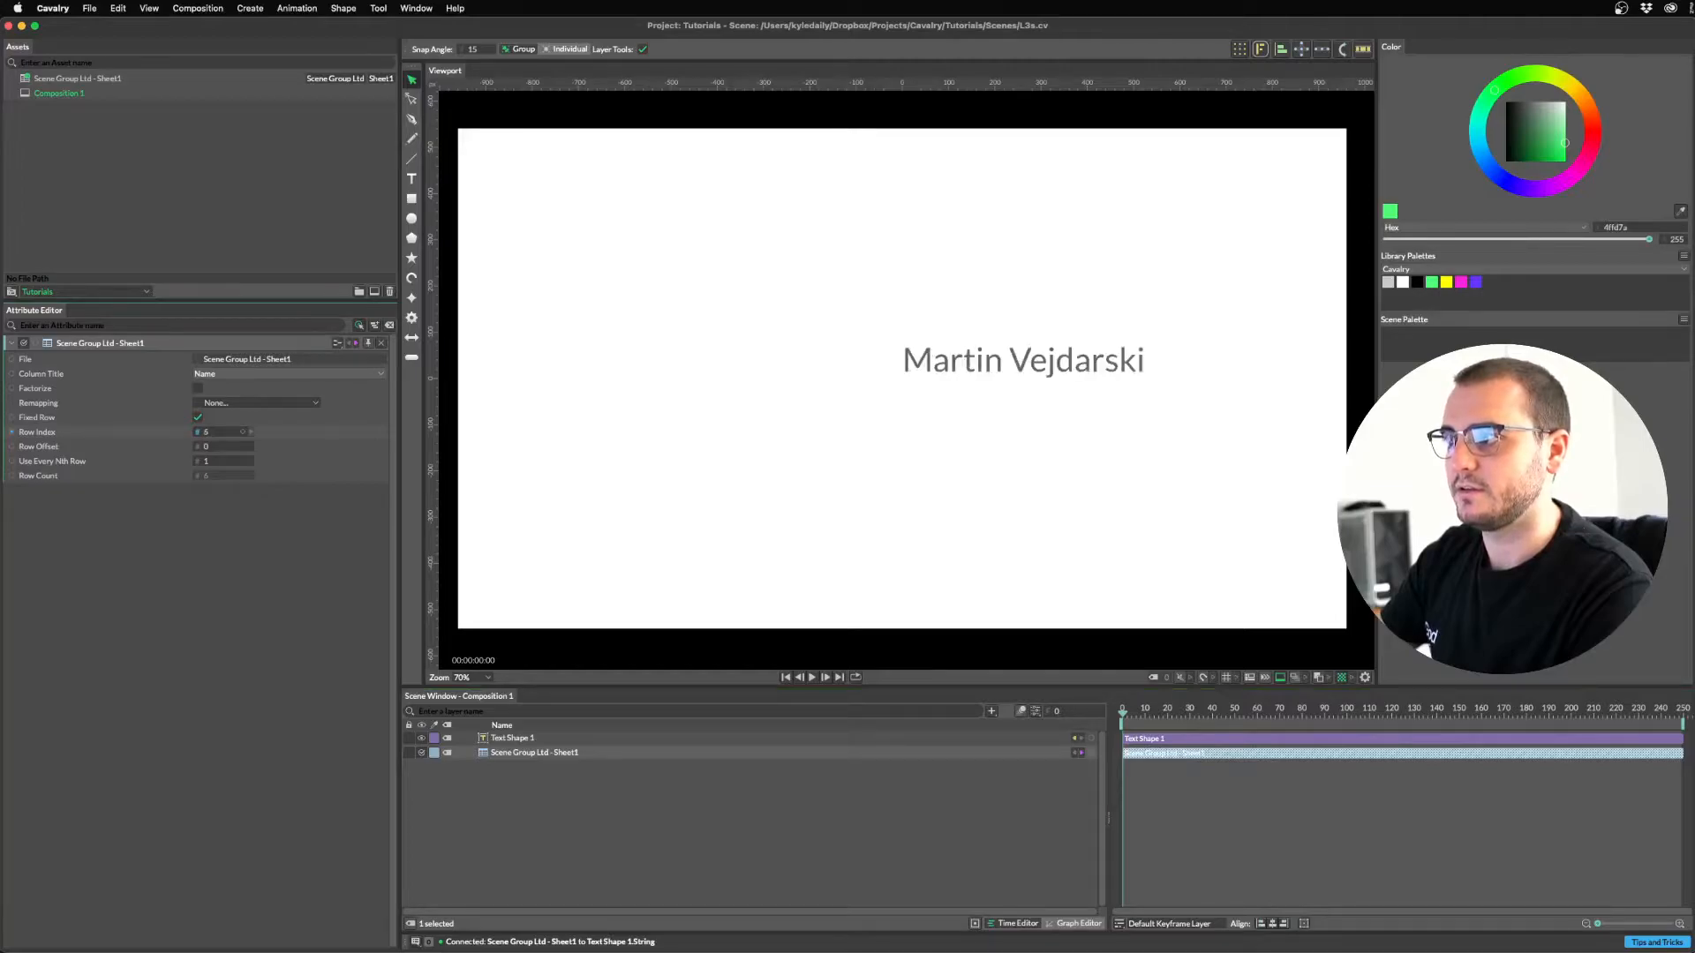
pyautogui.moveTo(223, 431); pyautogui.dragTo(205, 432)
pyautogui.moveTo(221, 431); pyautogui.dragTo(205, 432)
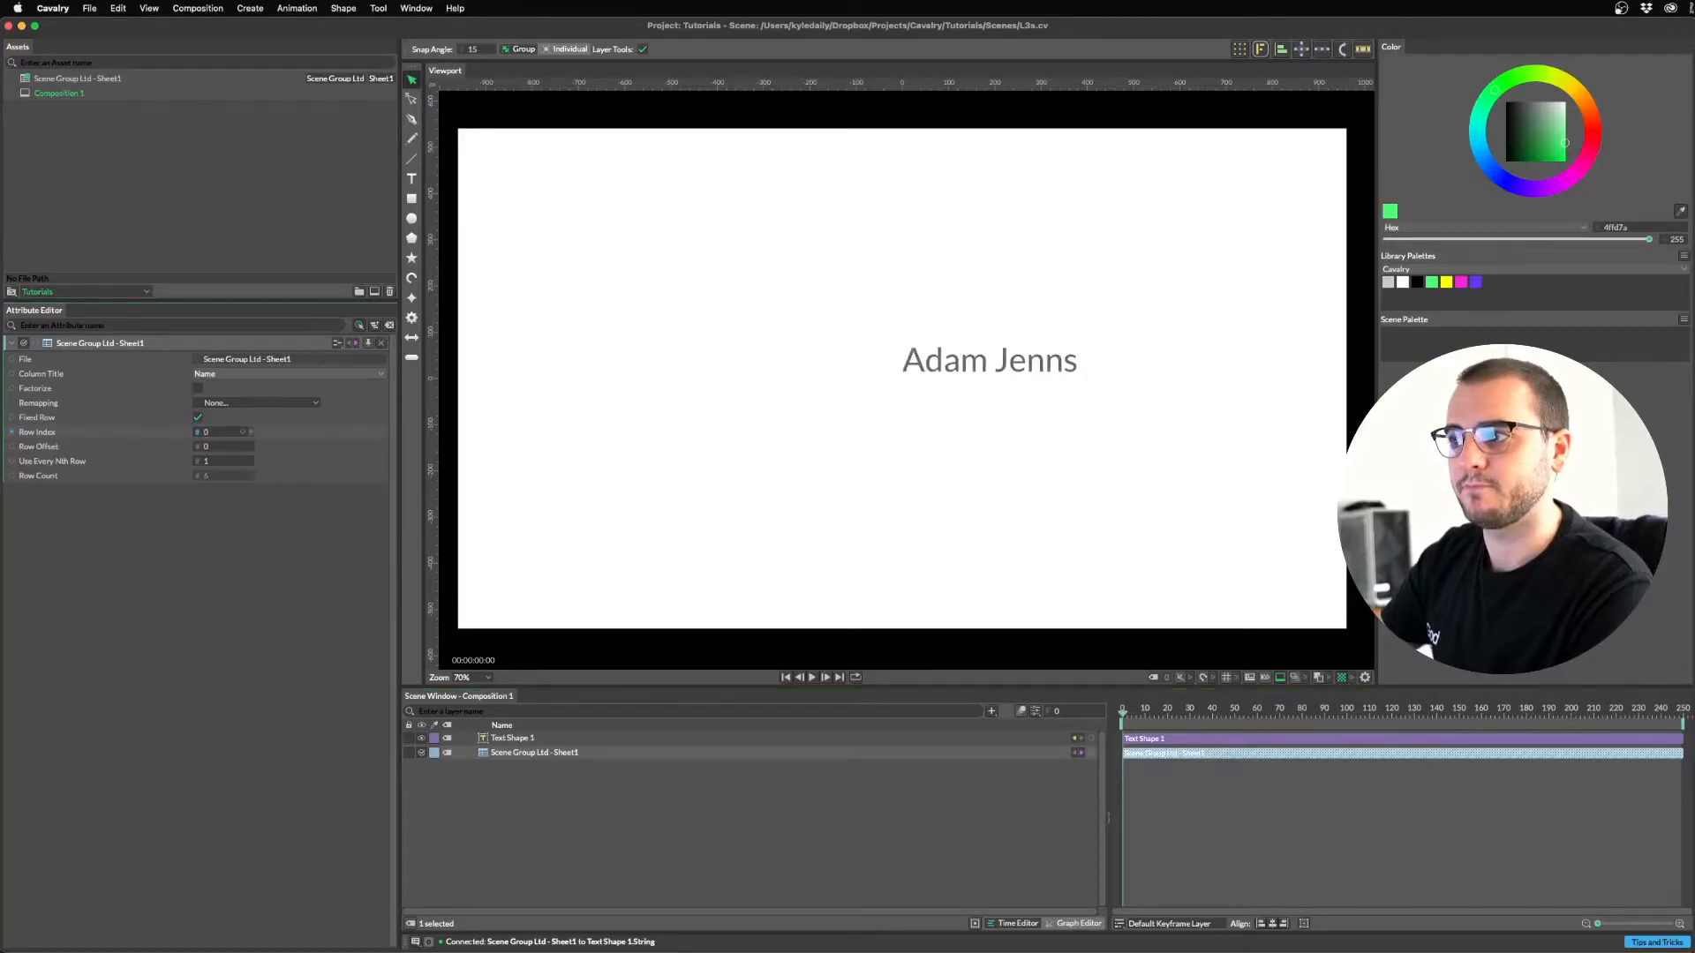
pyautogui.click(534, 798)
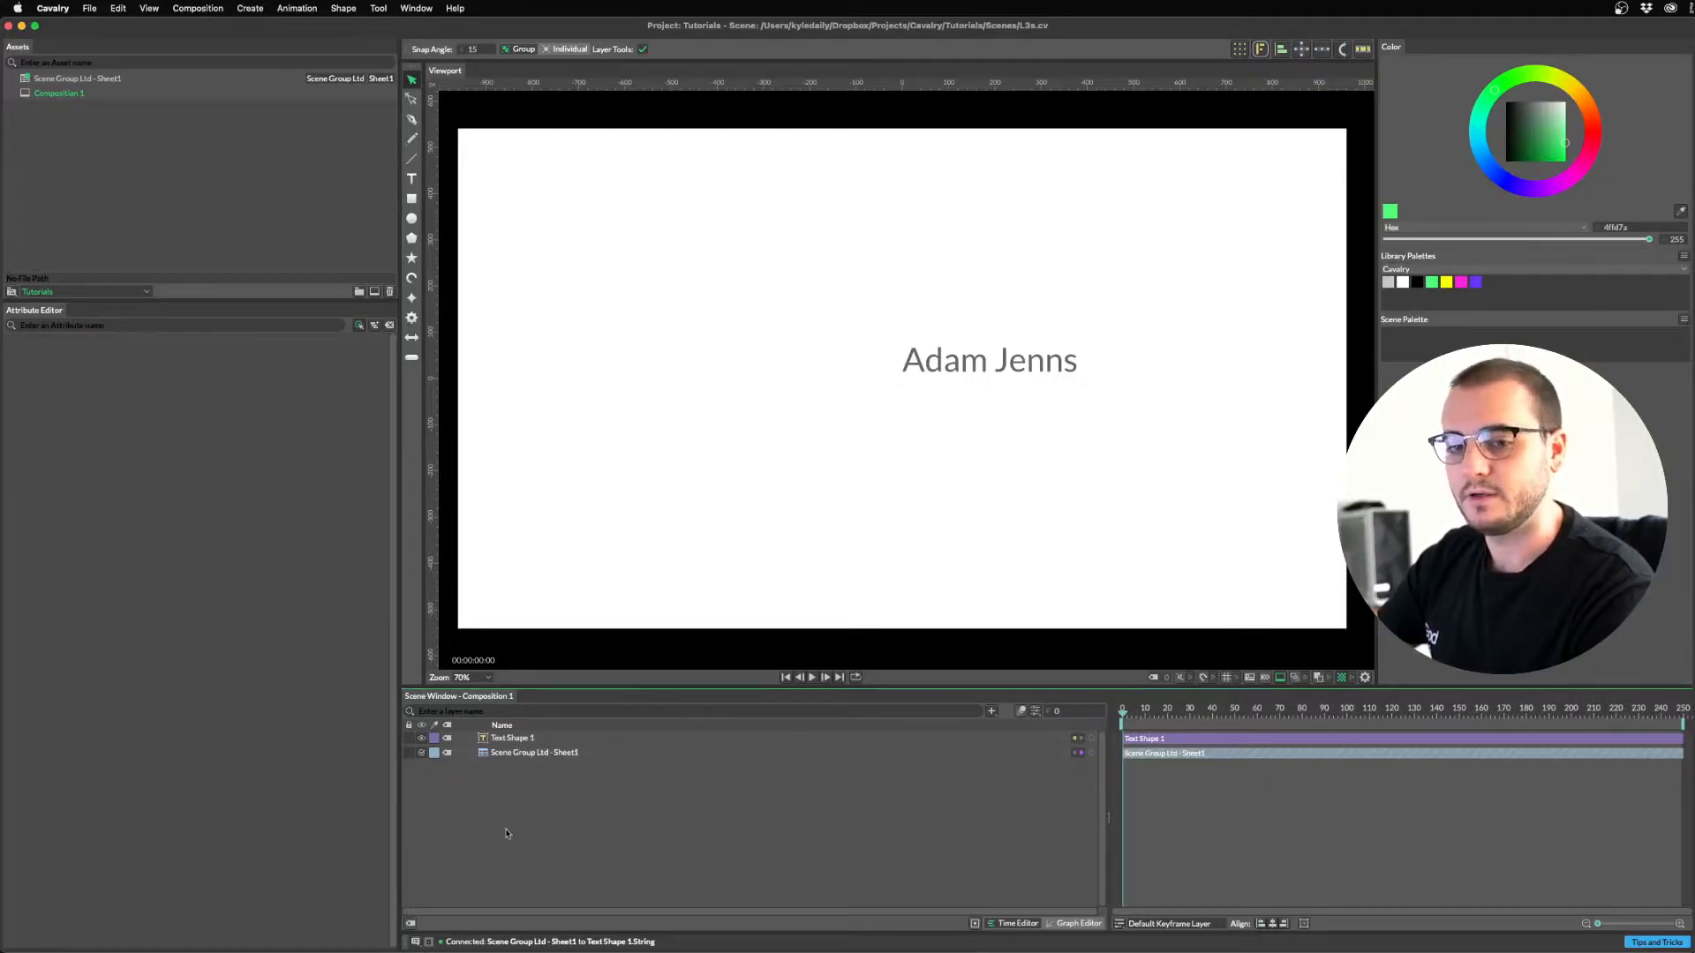
# Duplicate Text Shape 1 together with the sheet layer.
pyautogui.click(517, 739)
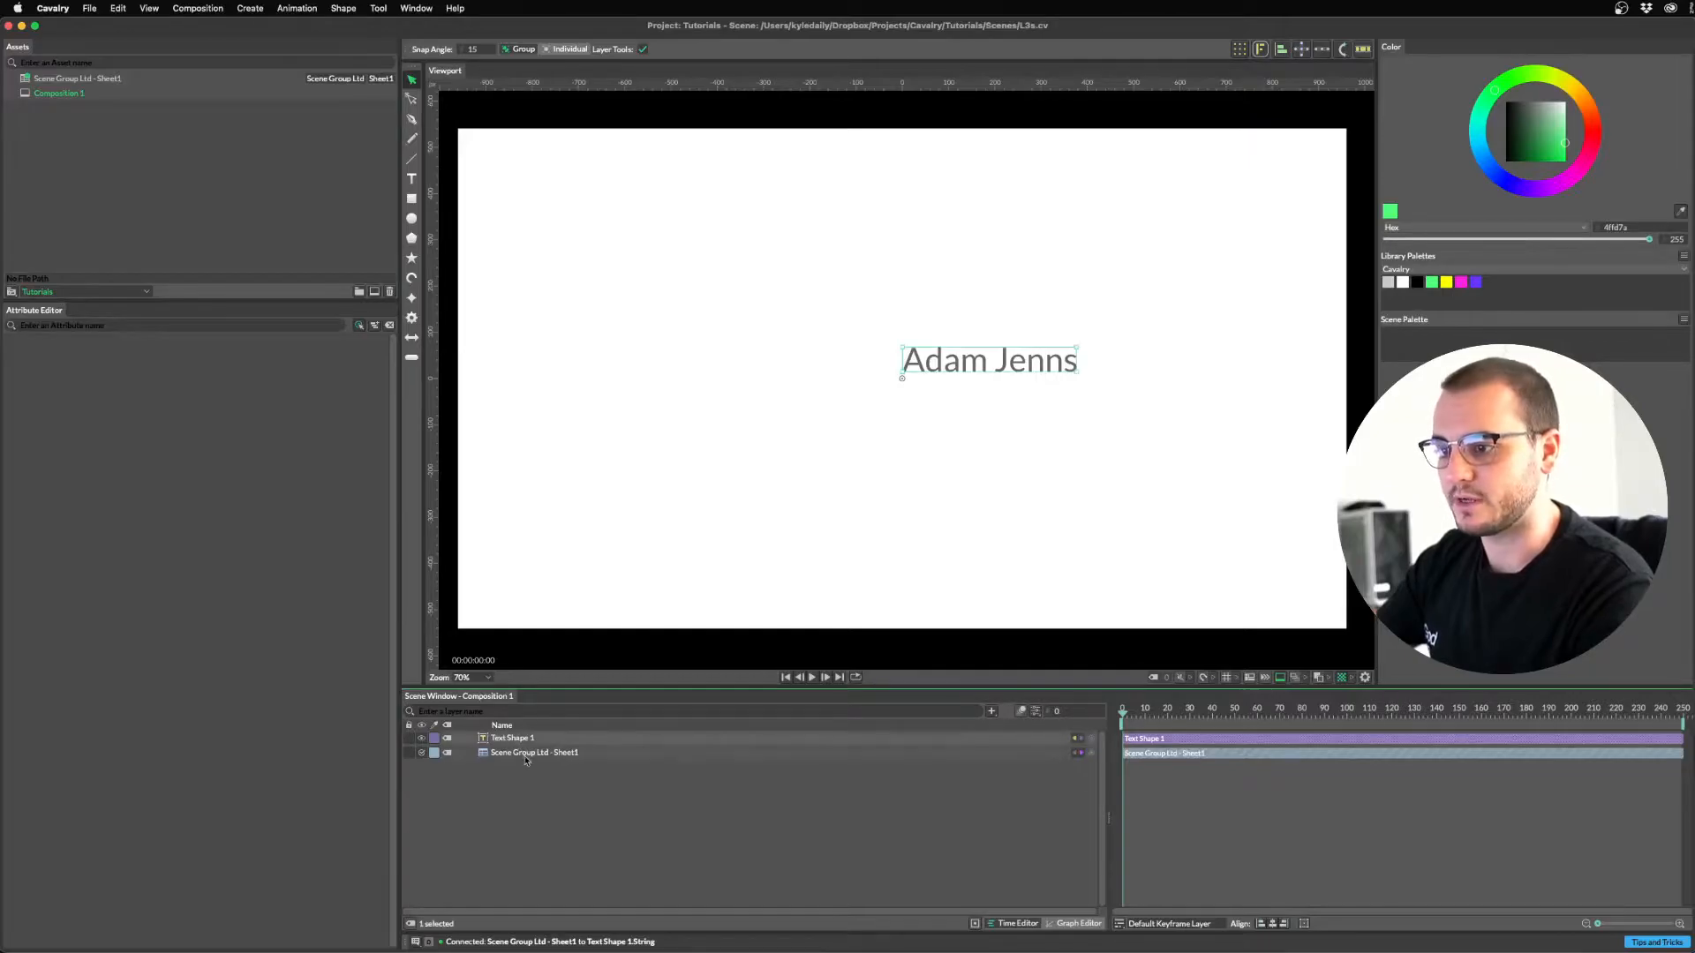
pyautogui.keyDown('shift'); pyautogui.click(525, 755); pyautogui.keyUp('shift')
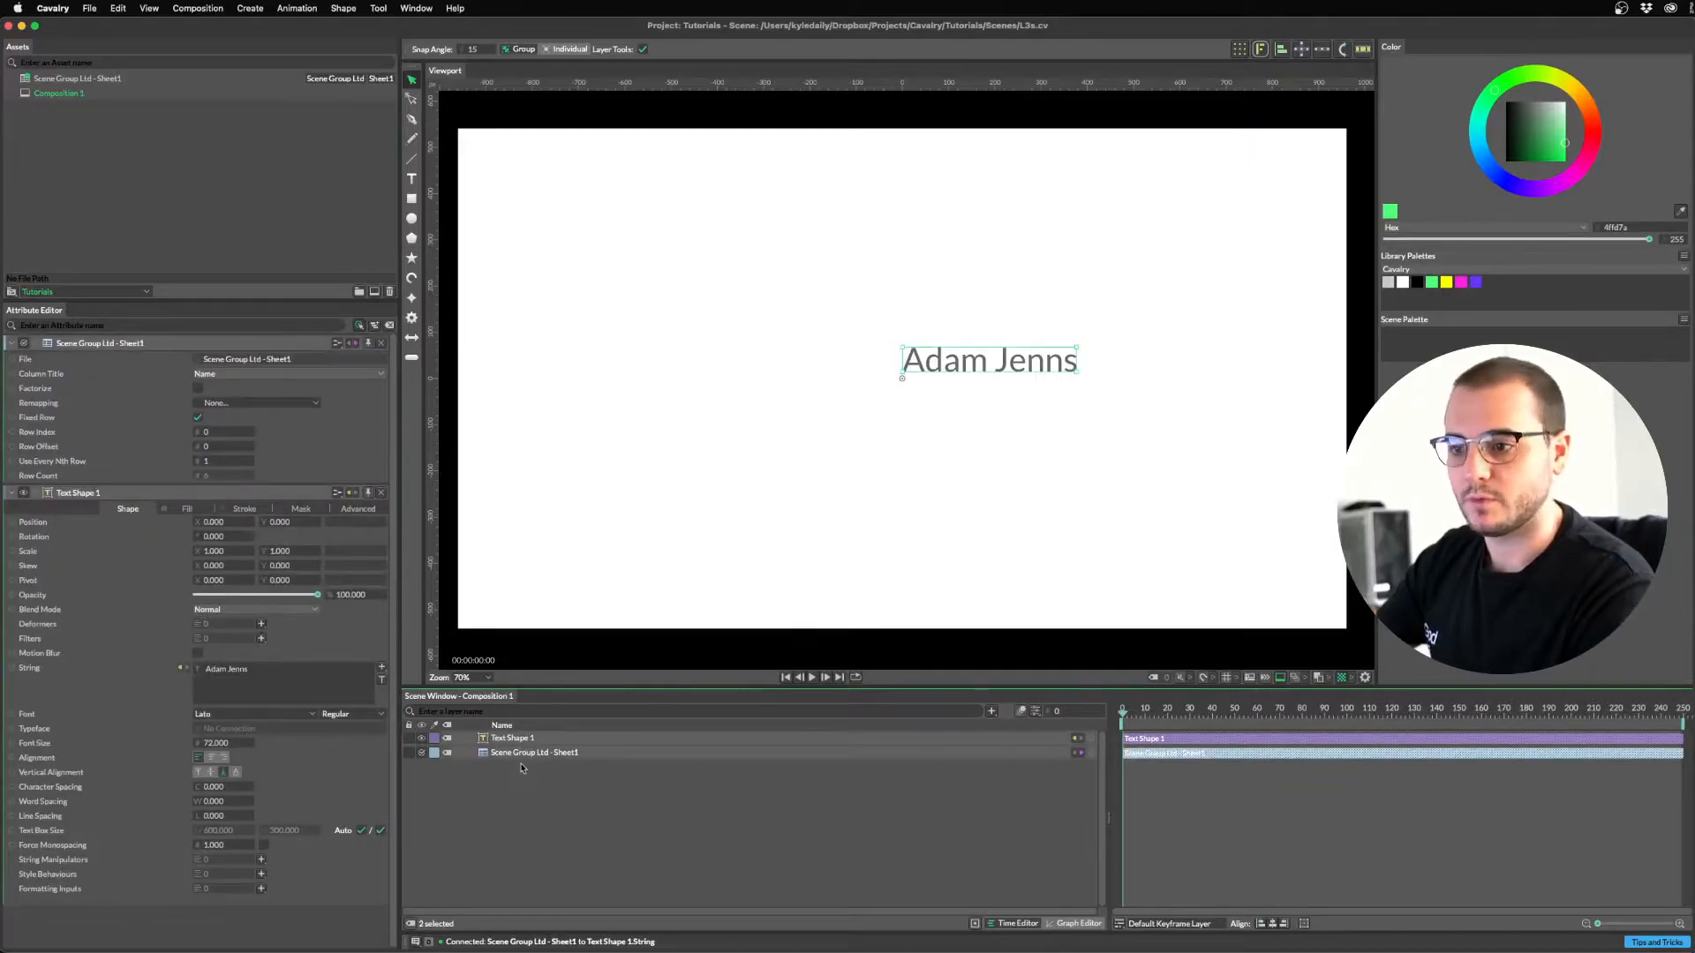
pyautogui.press('super+d')
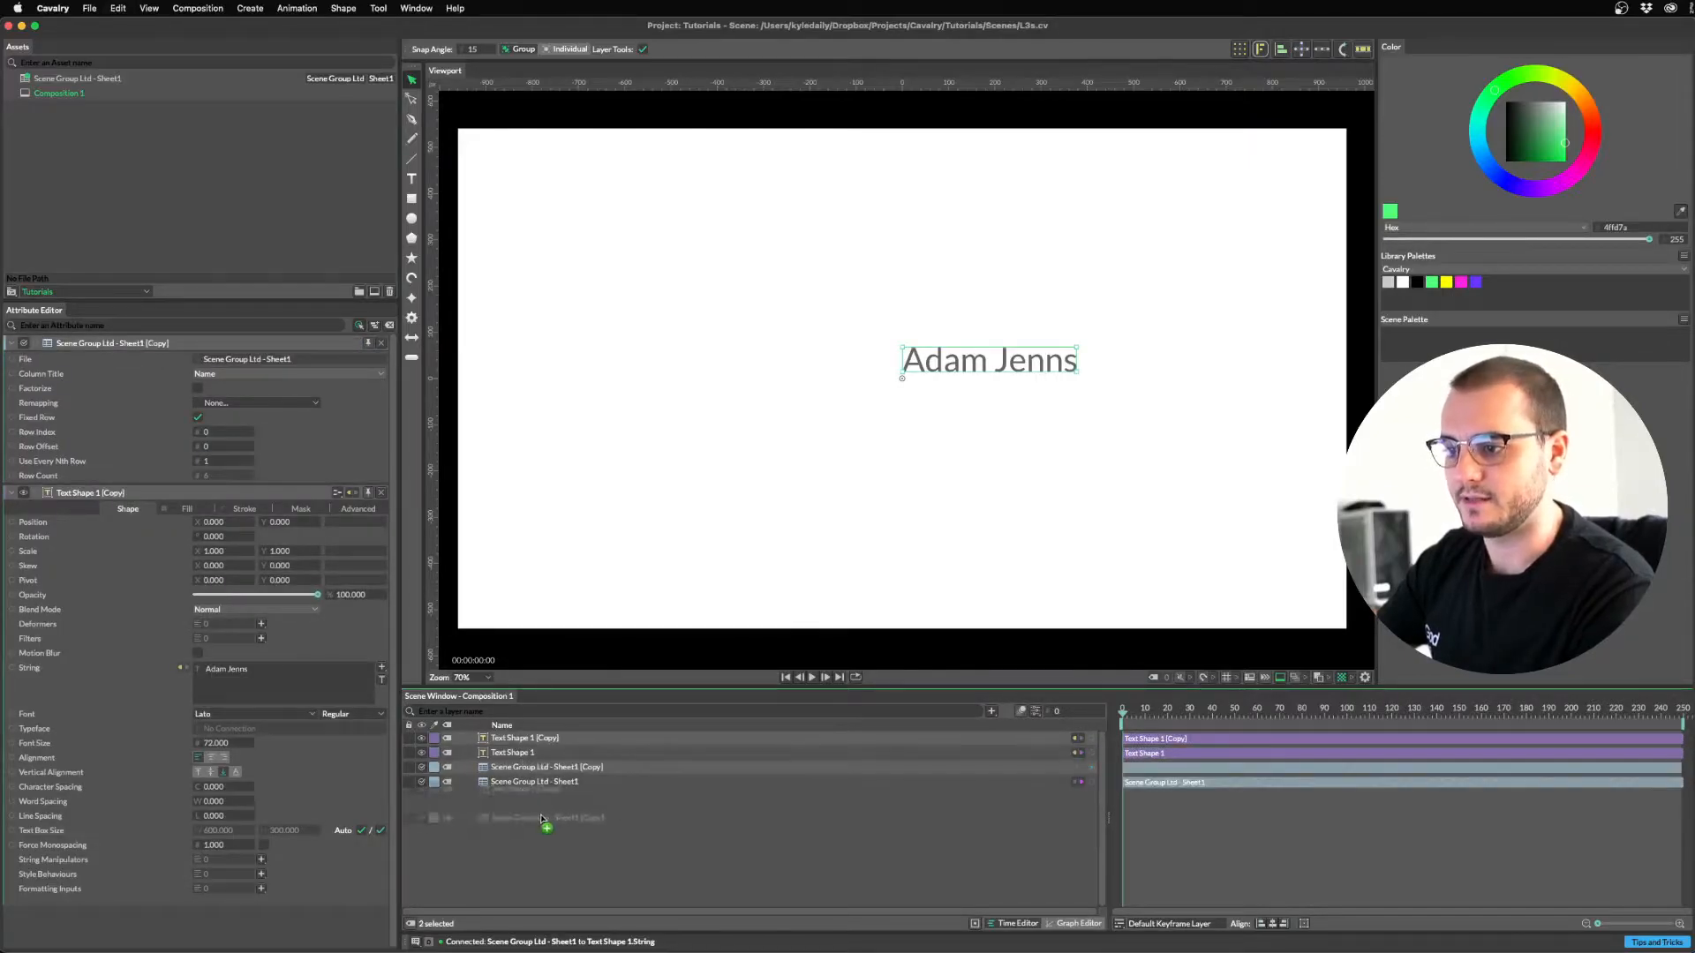
pyautogui.click(551, 819)
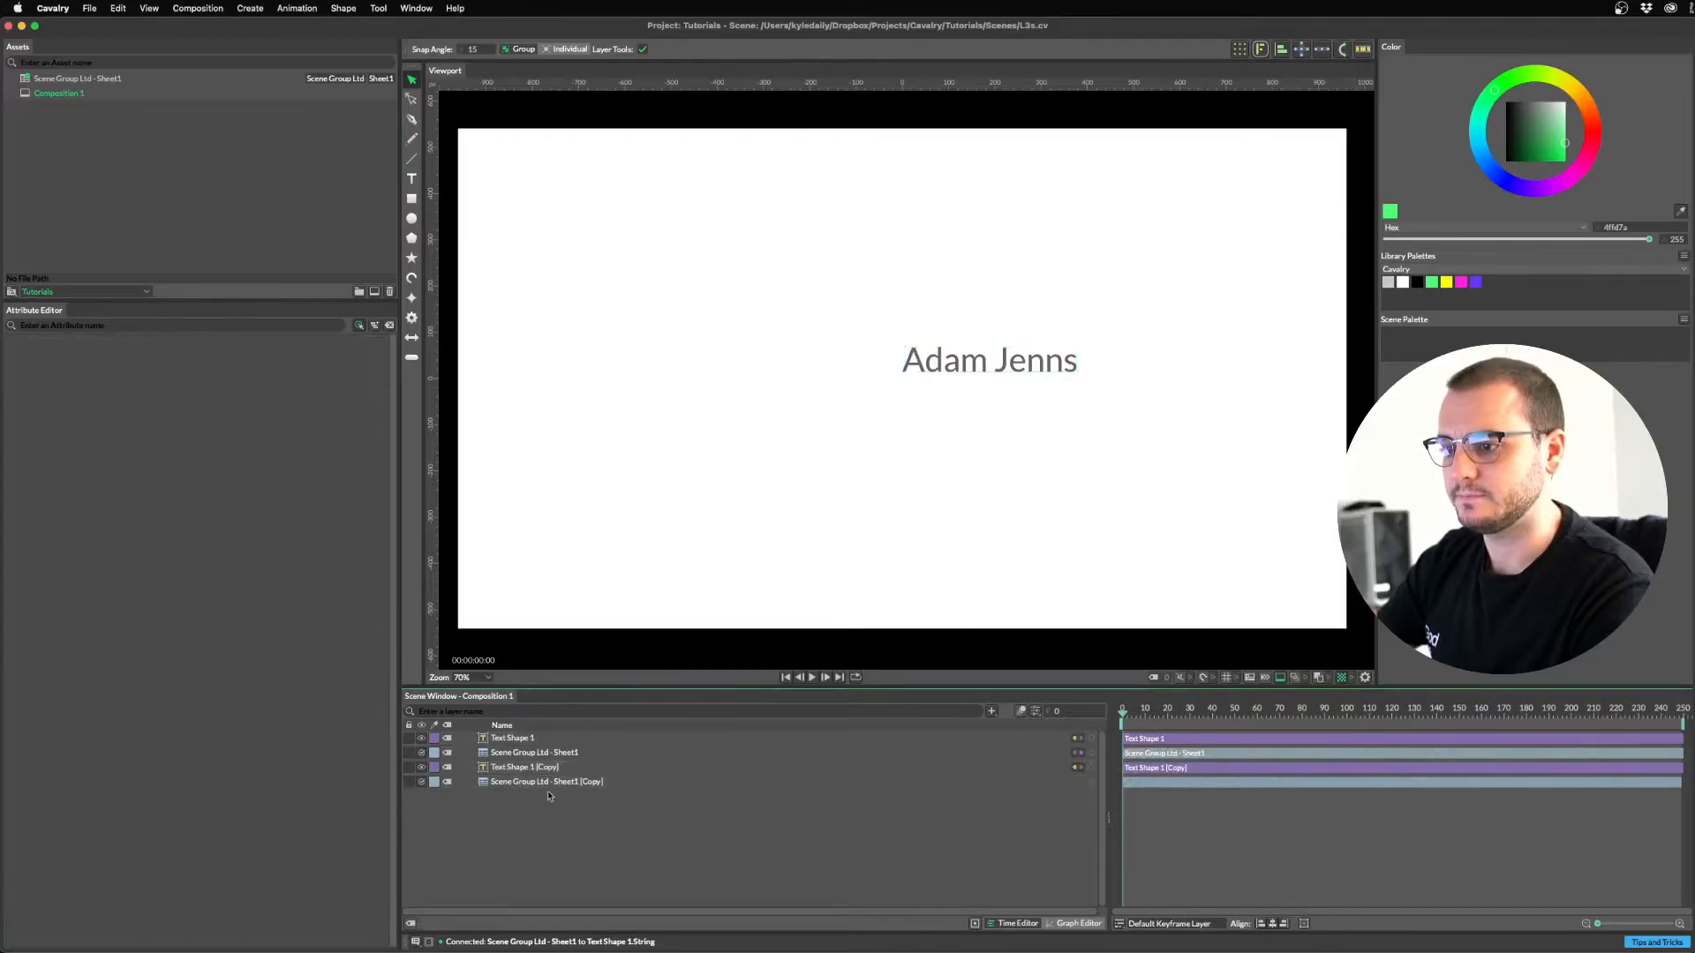
# Switch the copied sheet layer's Column Title from Name to Title.
pyautogui.click(549, 783)
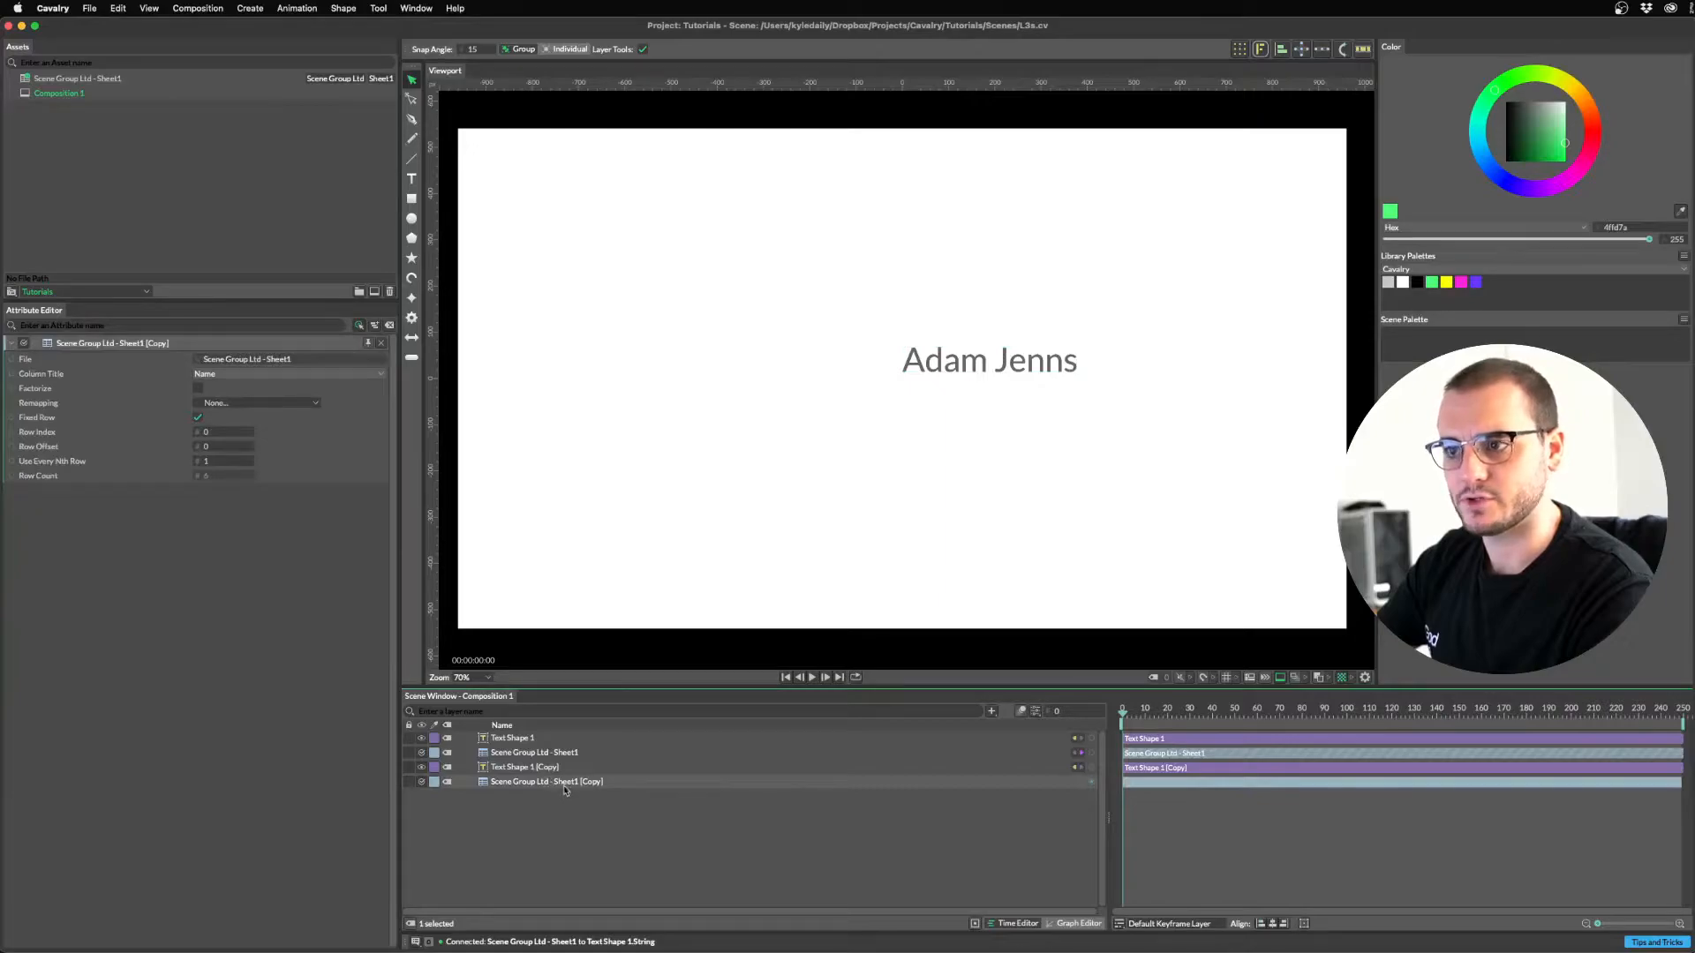
pyautogui.click(246, 375)
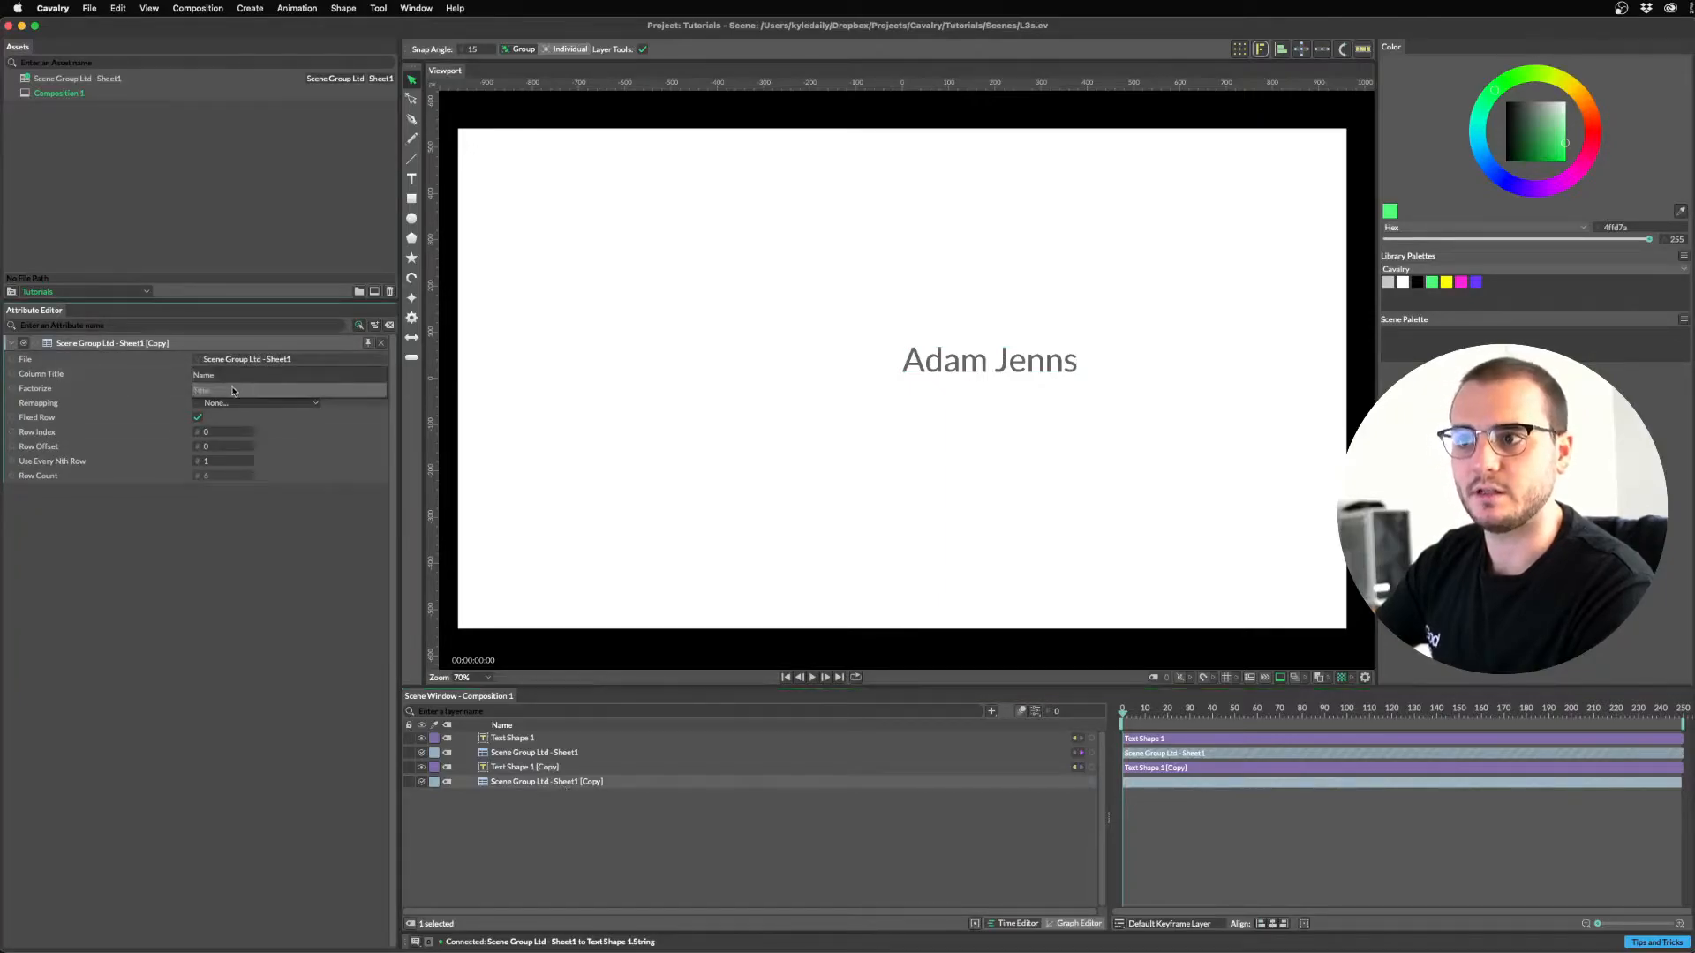
pyautogui.click(234, 391)
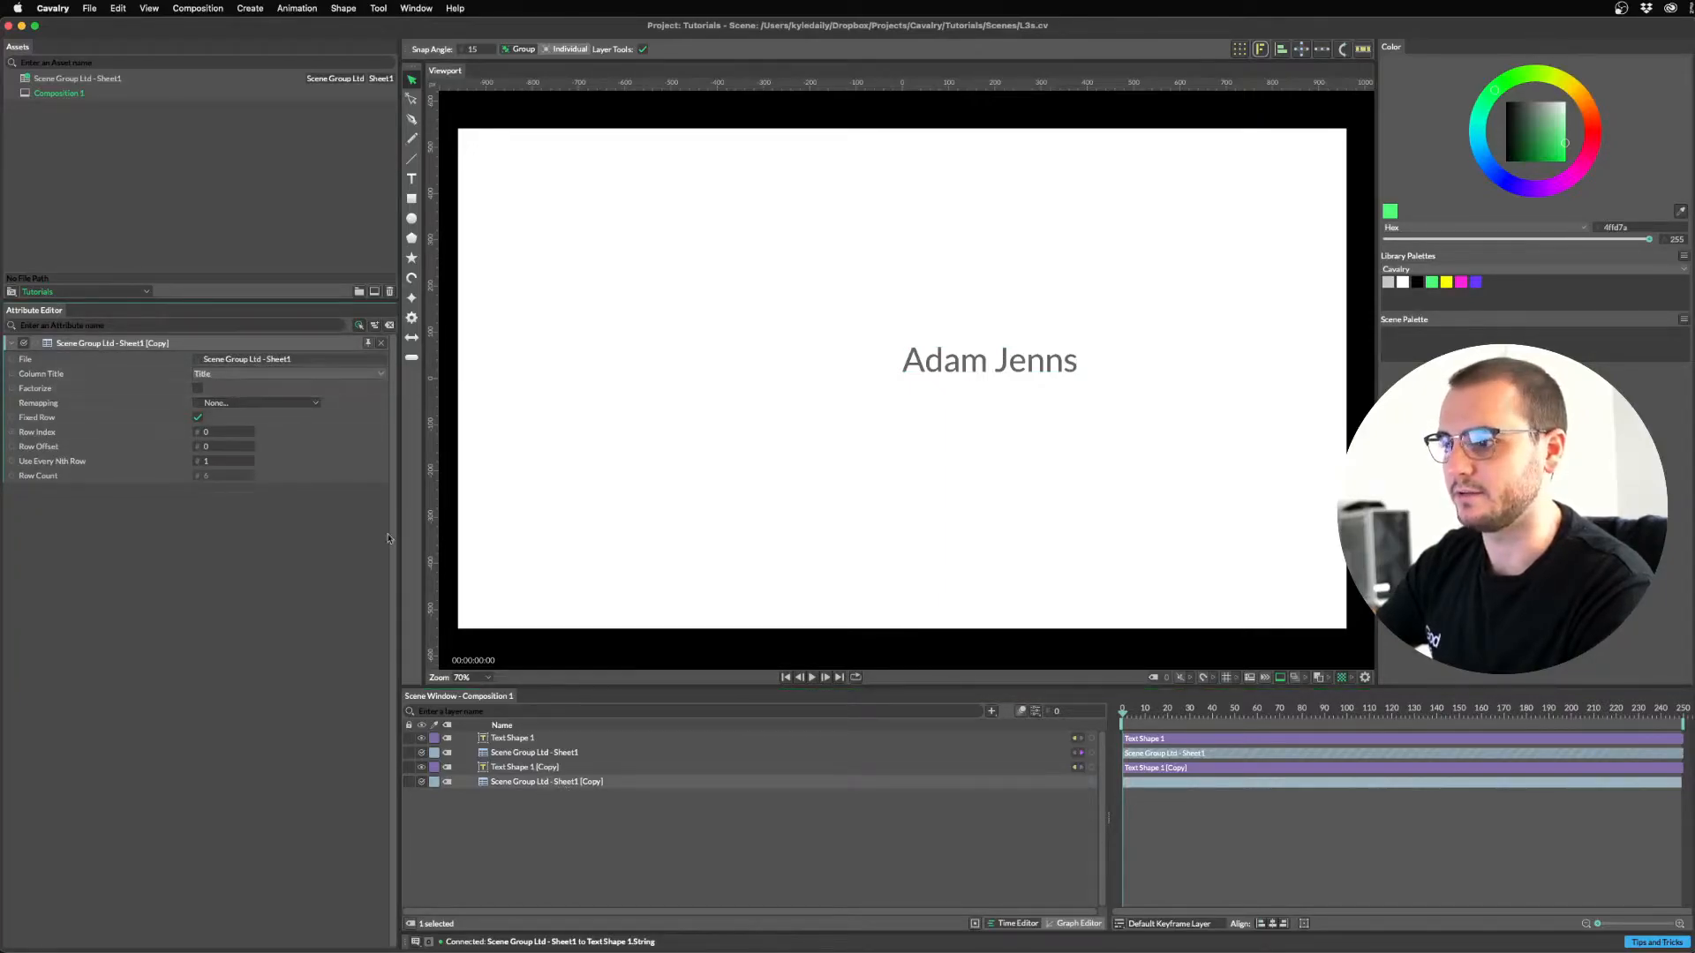
# Reconnect the copied text's String to the copied sheet layer, showing 'Founder / Director'.
pyautogui.click(521, 768)
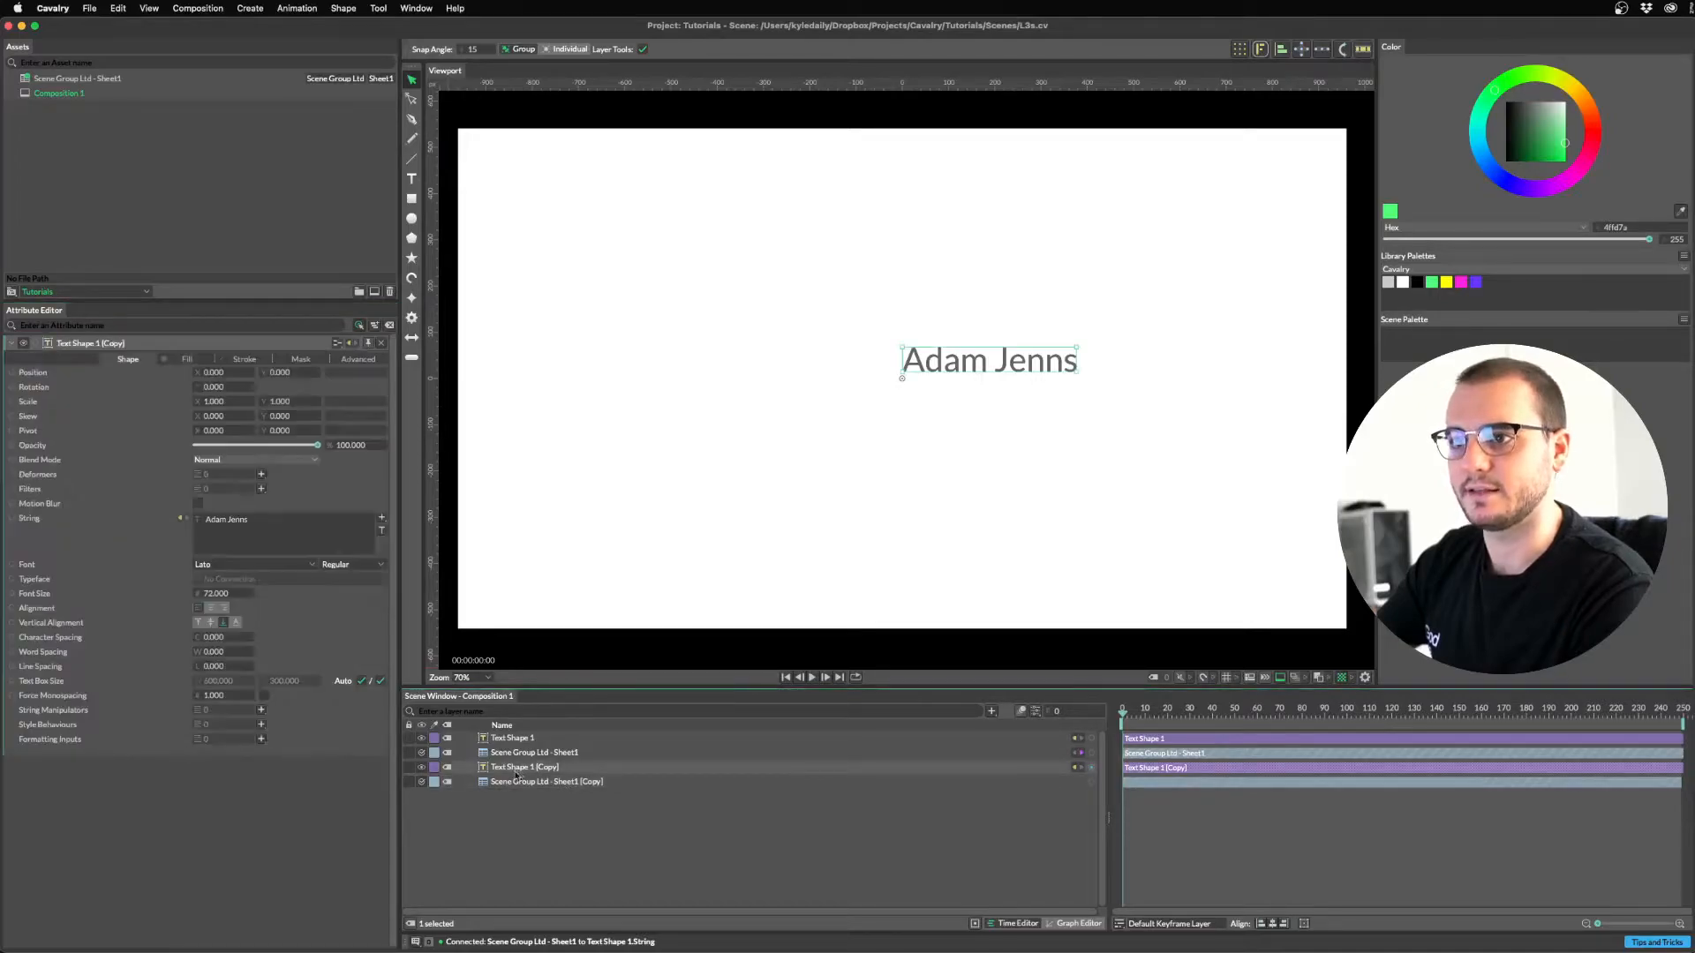
pyautogui.click(183, 518)
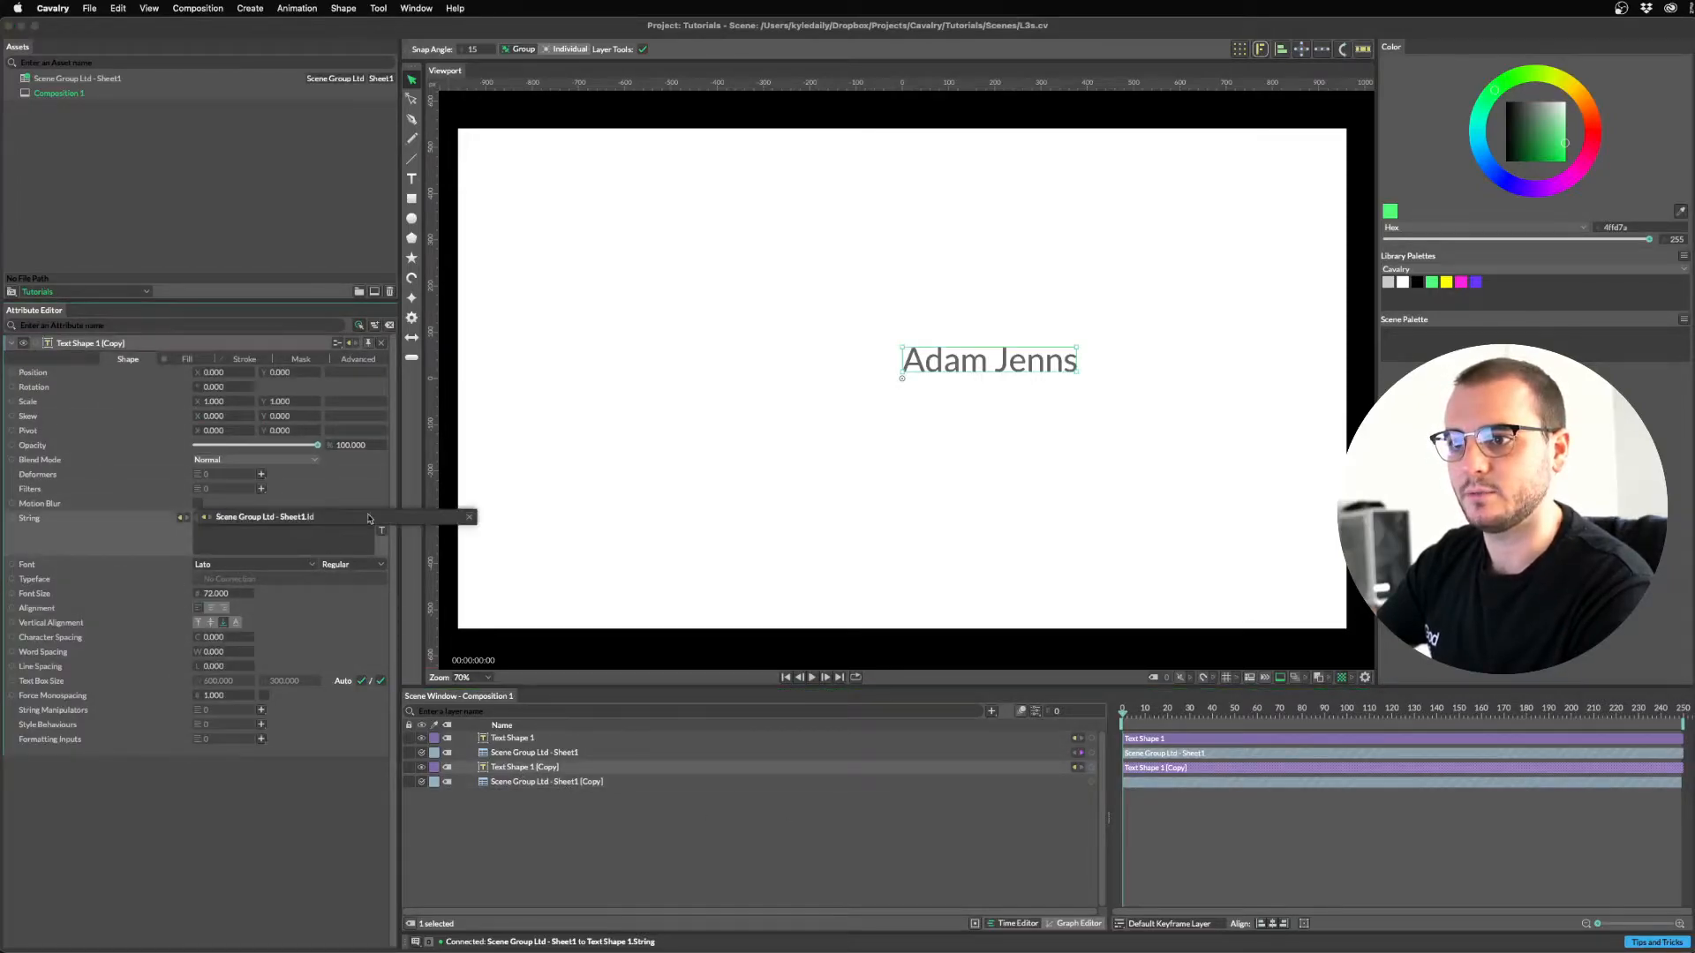
pyautogui.click(467, 518)
pyautogui.moveTo(1091, 782); pyautogui.dragTo(504, 767)
pyautogui.click(533, 587)
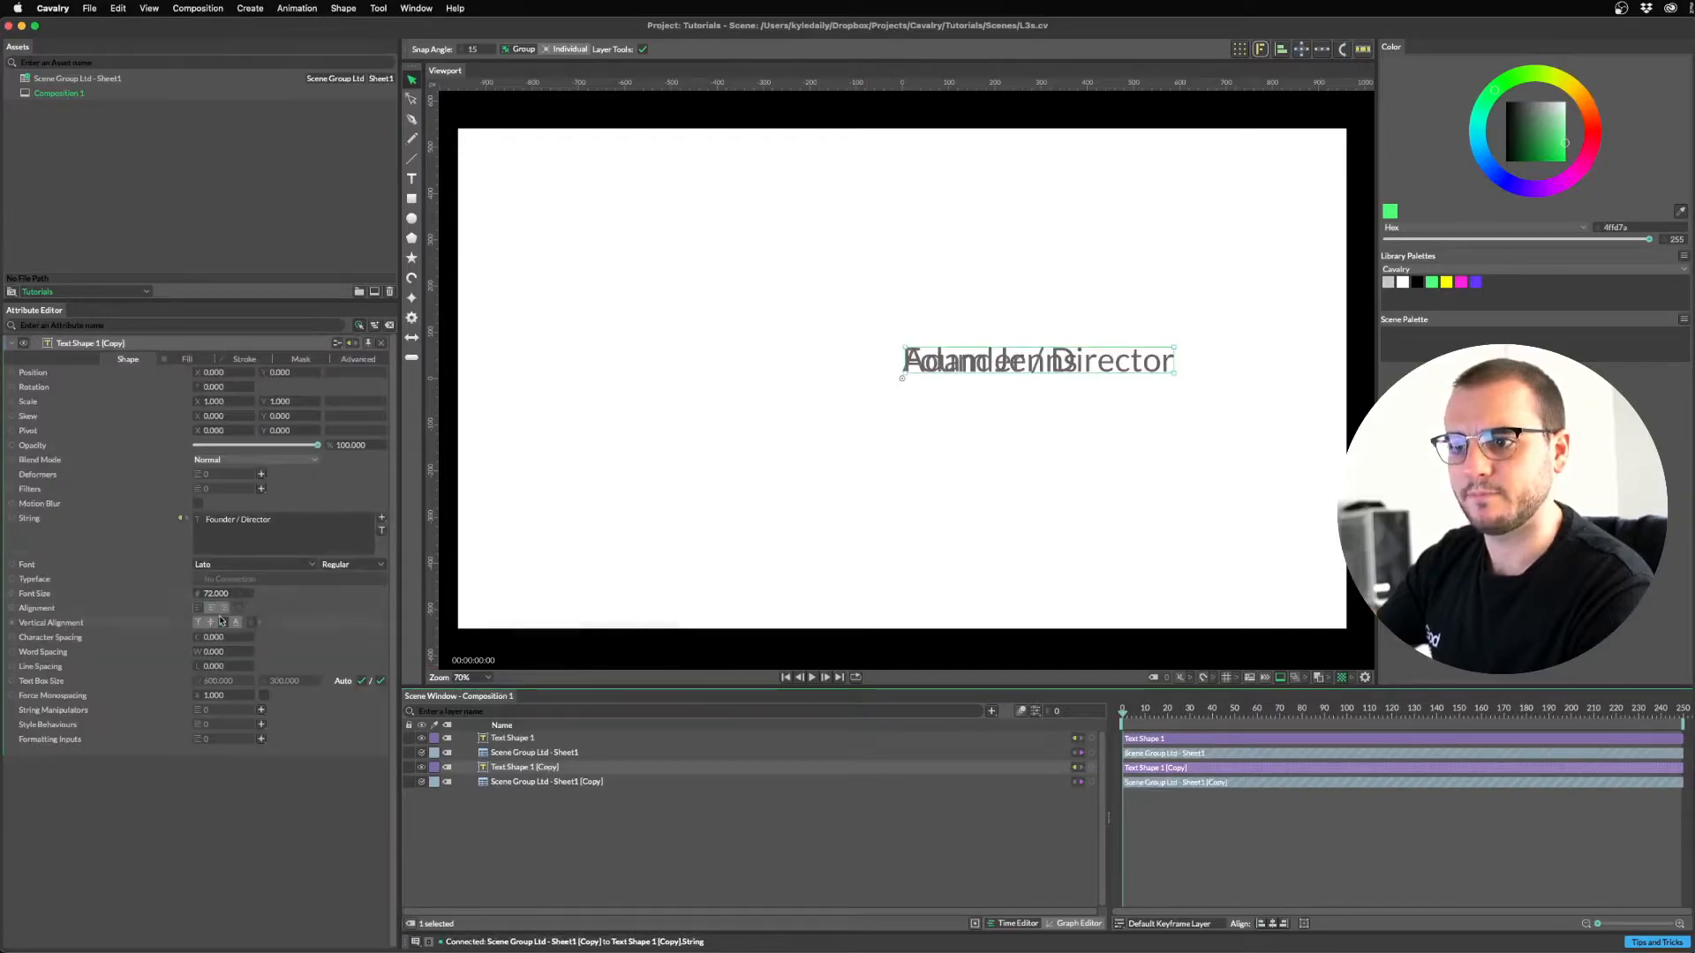
# Set the title text's Vertical Alignment to Top and font size to 36.
pyautogui.click(197, 623)
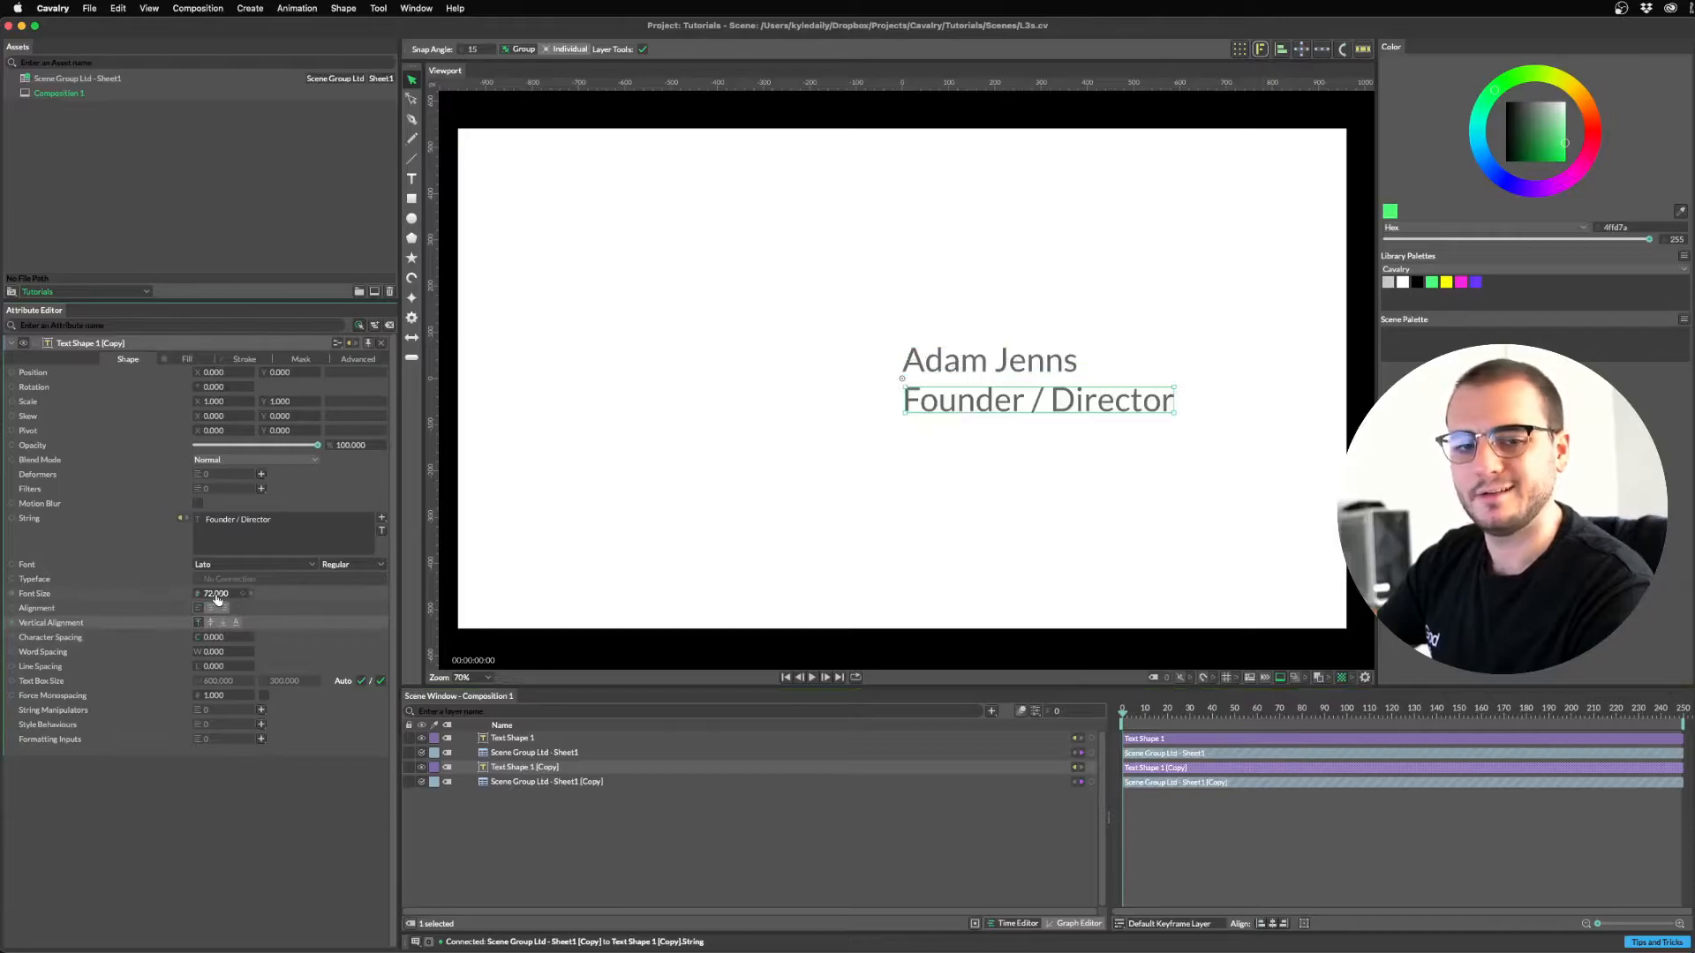
pyautogui.doubleClick(216, 594)
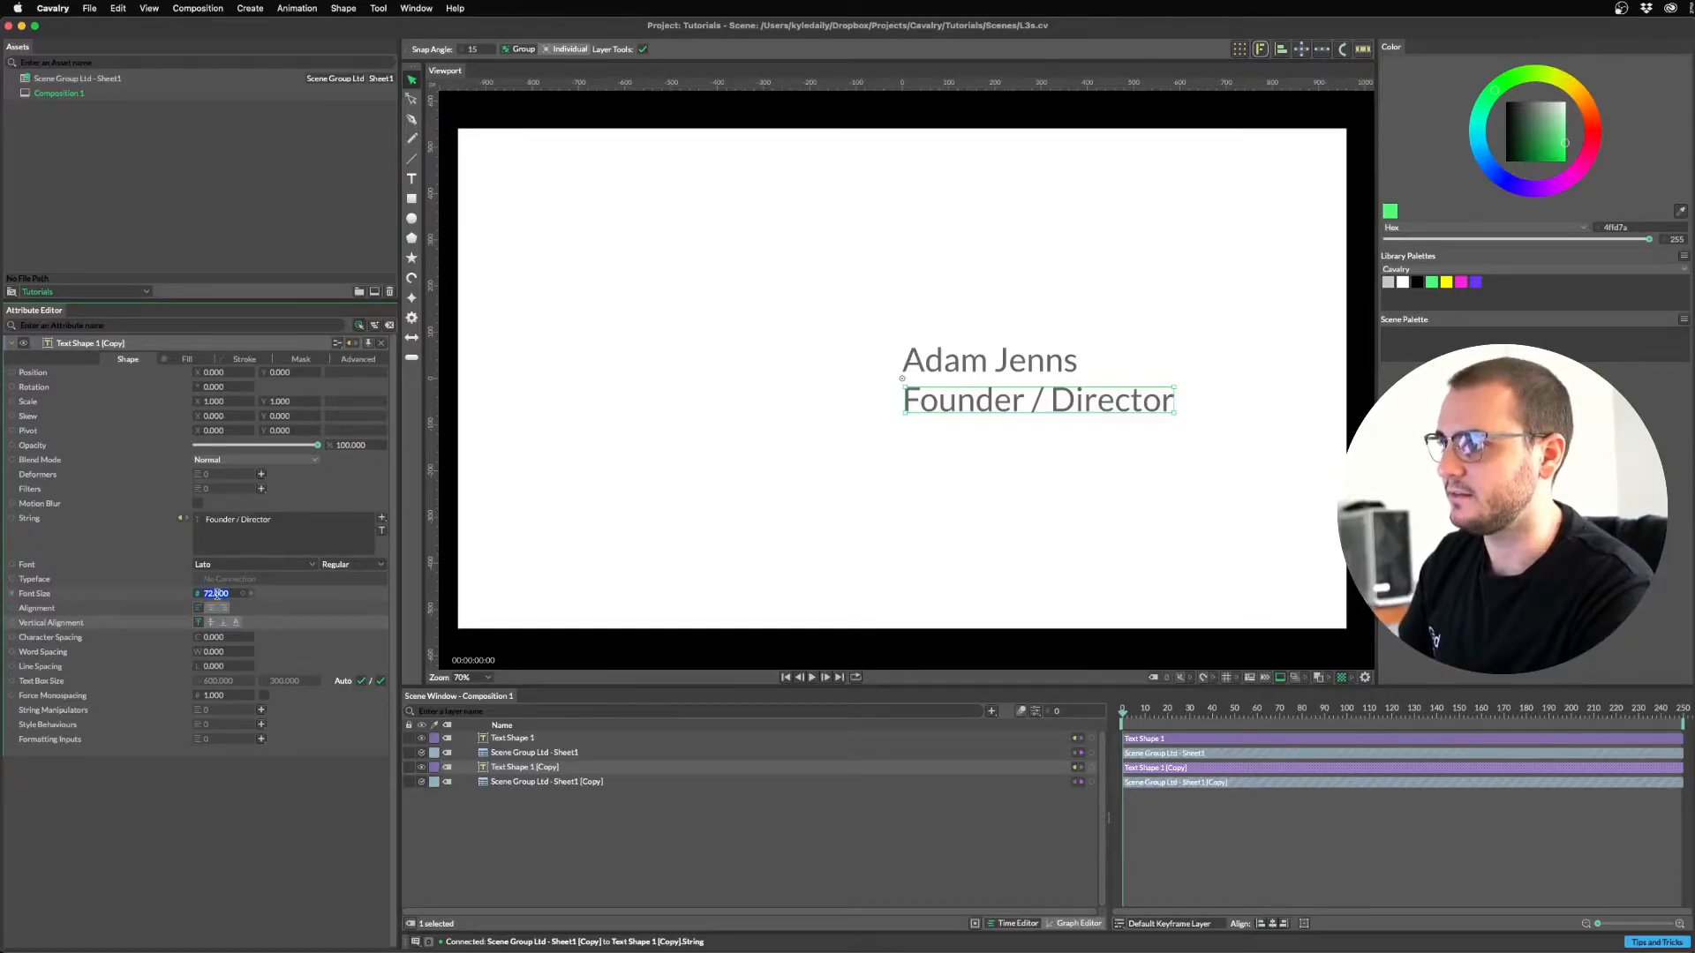
pyautogui.write('36')
pyautogui.press('Return')
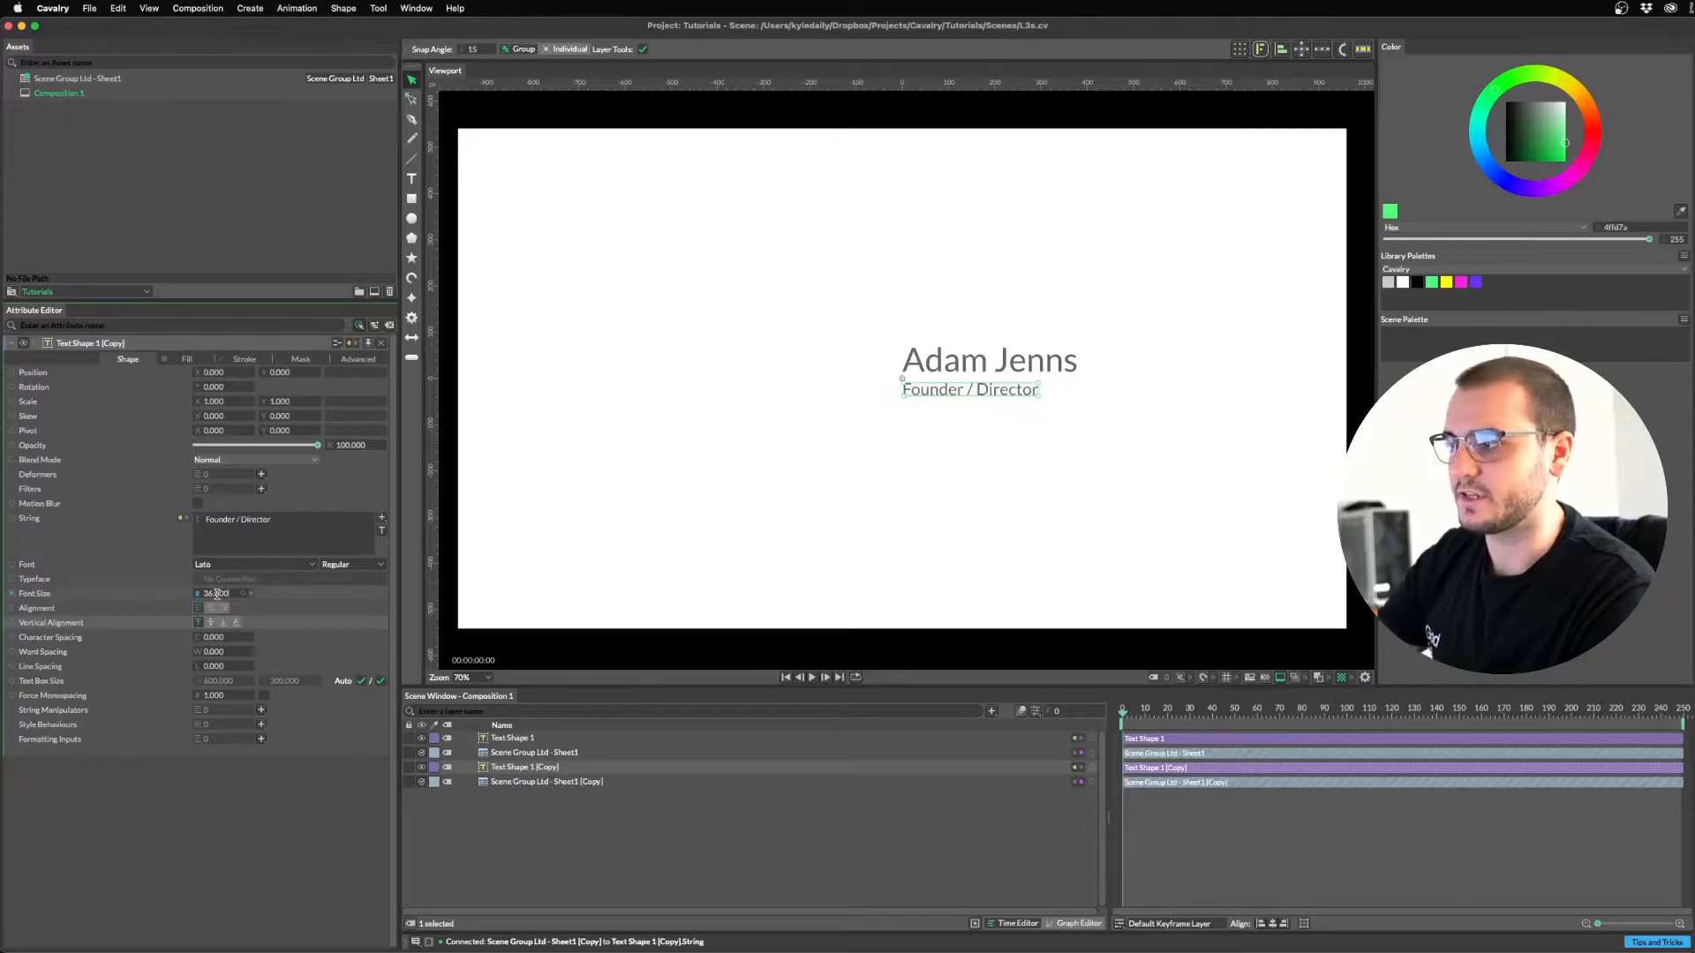
# Rename the copied layer to Title and preview other sheet rows via Row Index.
pyautogui.click(533, 854)
pyautogui.click(530, 784)
pyautogui.click(512, 737)
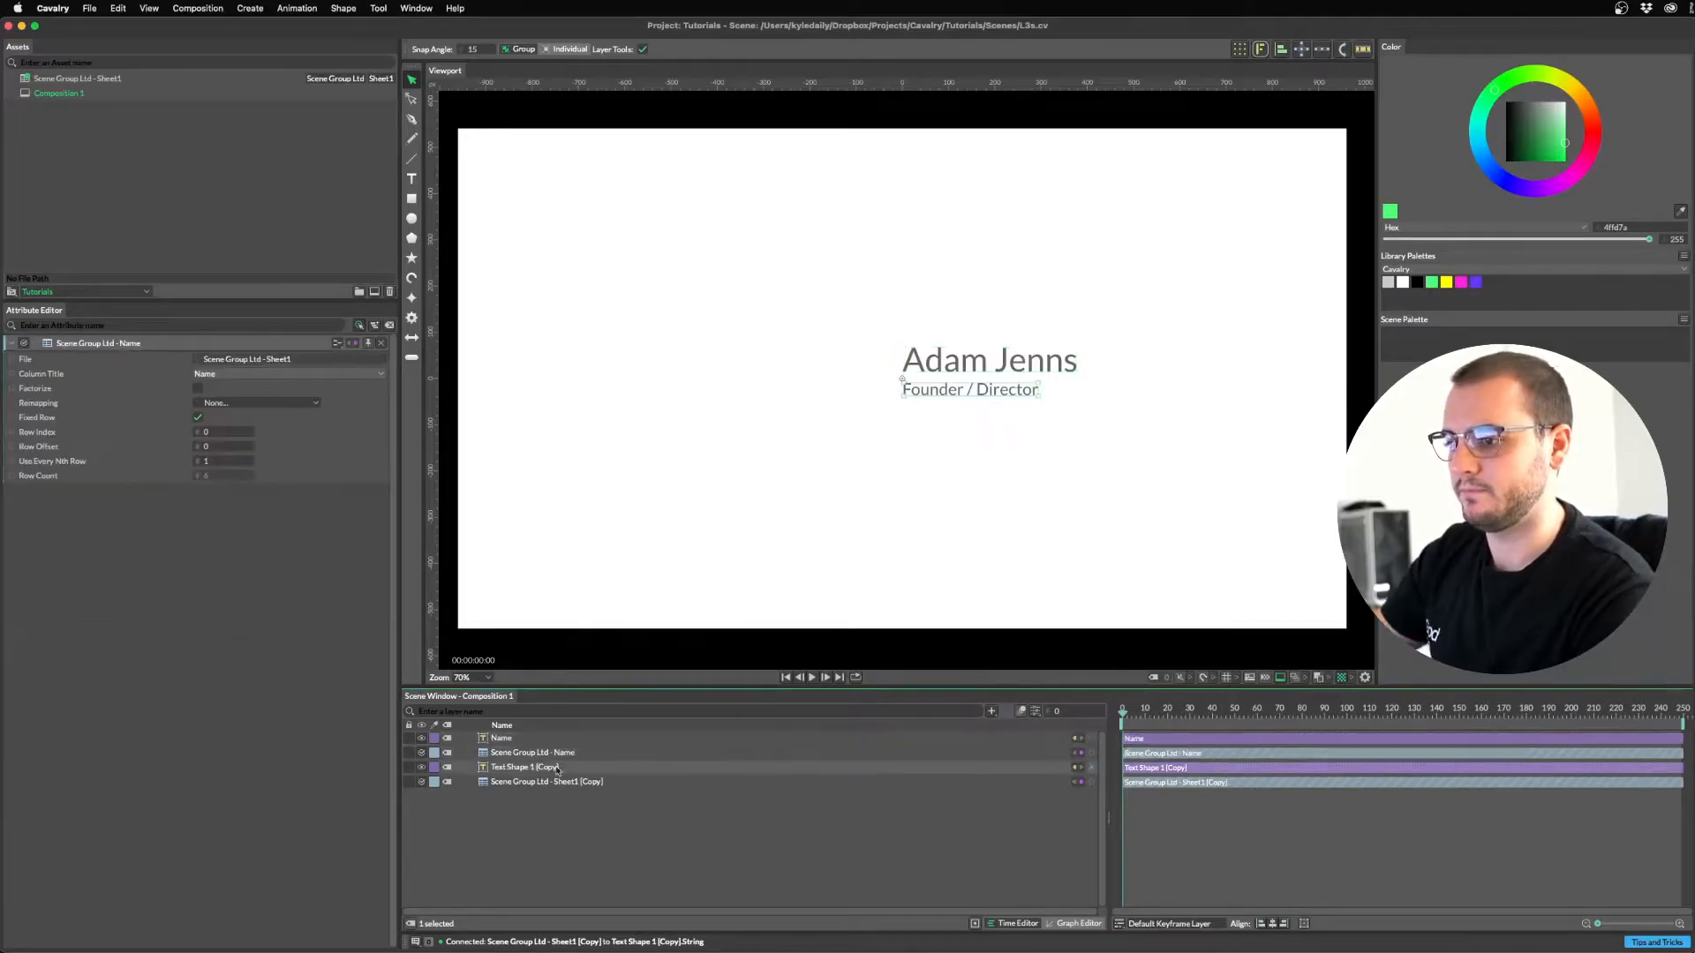
pyautogui.press('BackSpace')
pyautogui.write('Title')
pyautogui.press('Return')
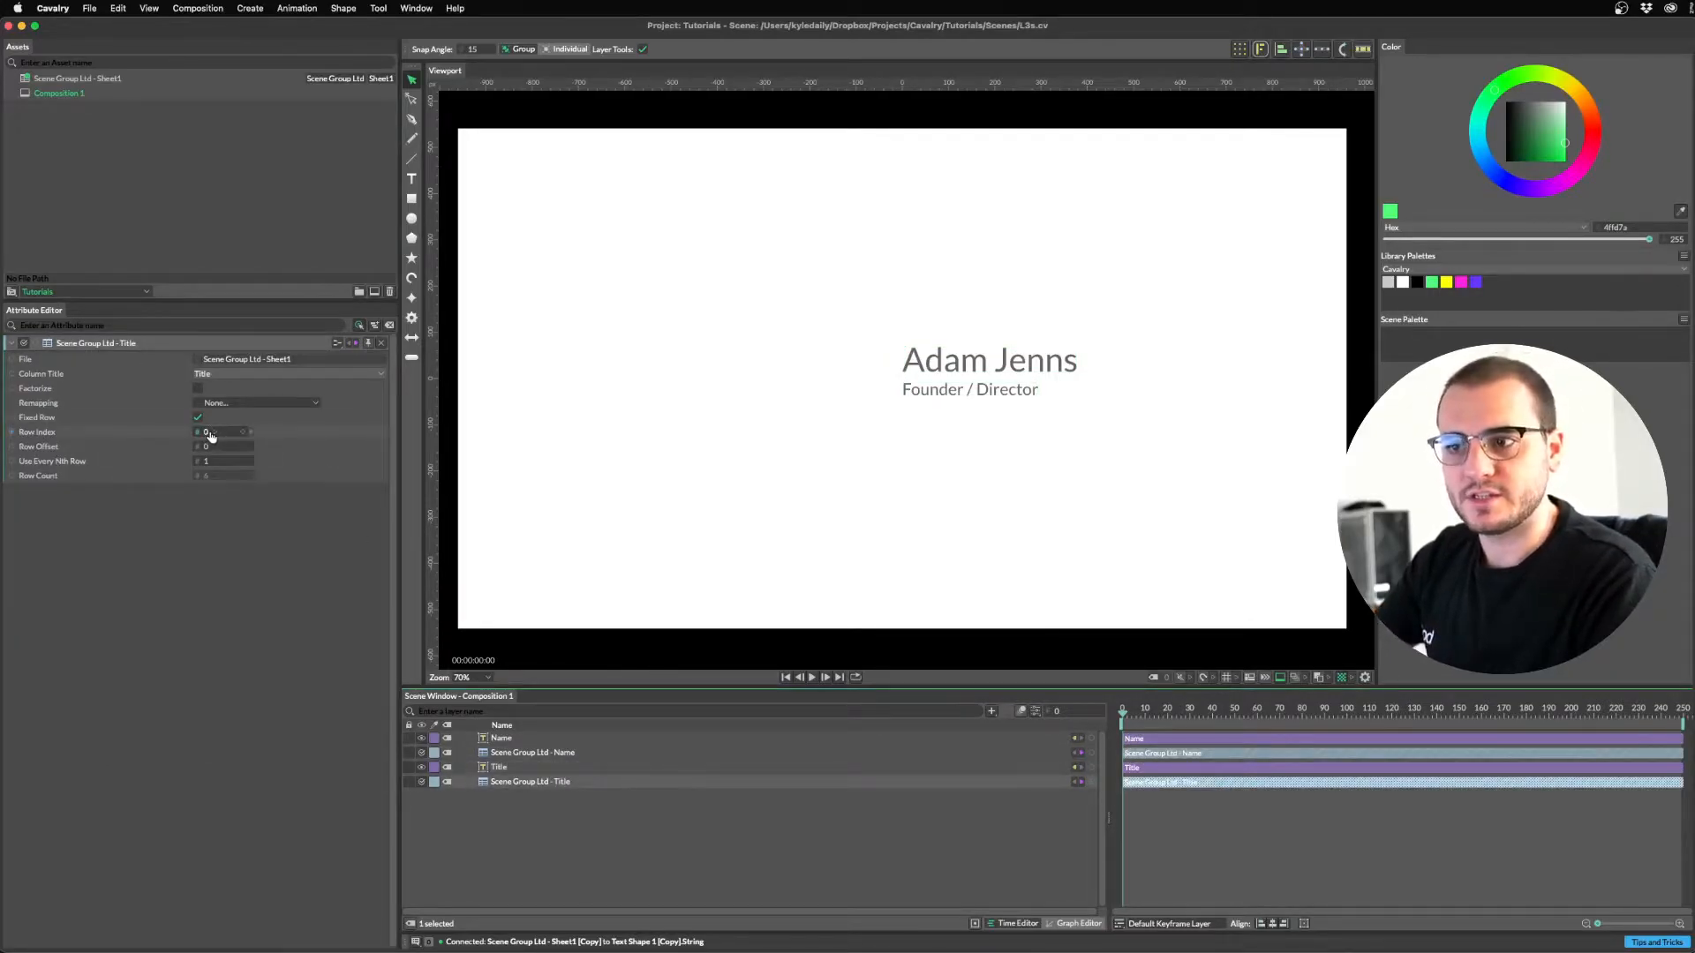
pyautogui.click(211, 434)
pyautogui.moveTo(211, 432)
pyautogui.mouseDown()
pyautogui.moveTo(252, 432)
pyautogui.moveTo(210, 433)
pyautogui.mouseUp()
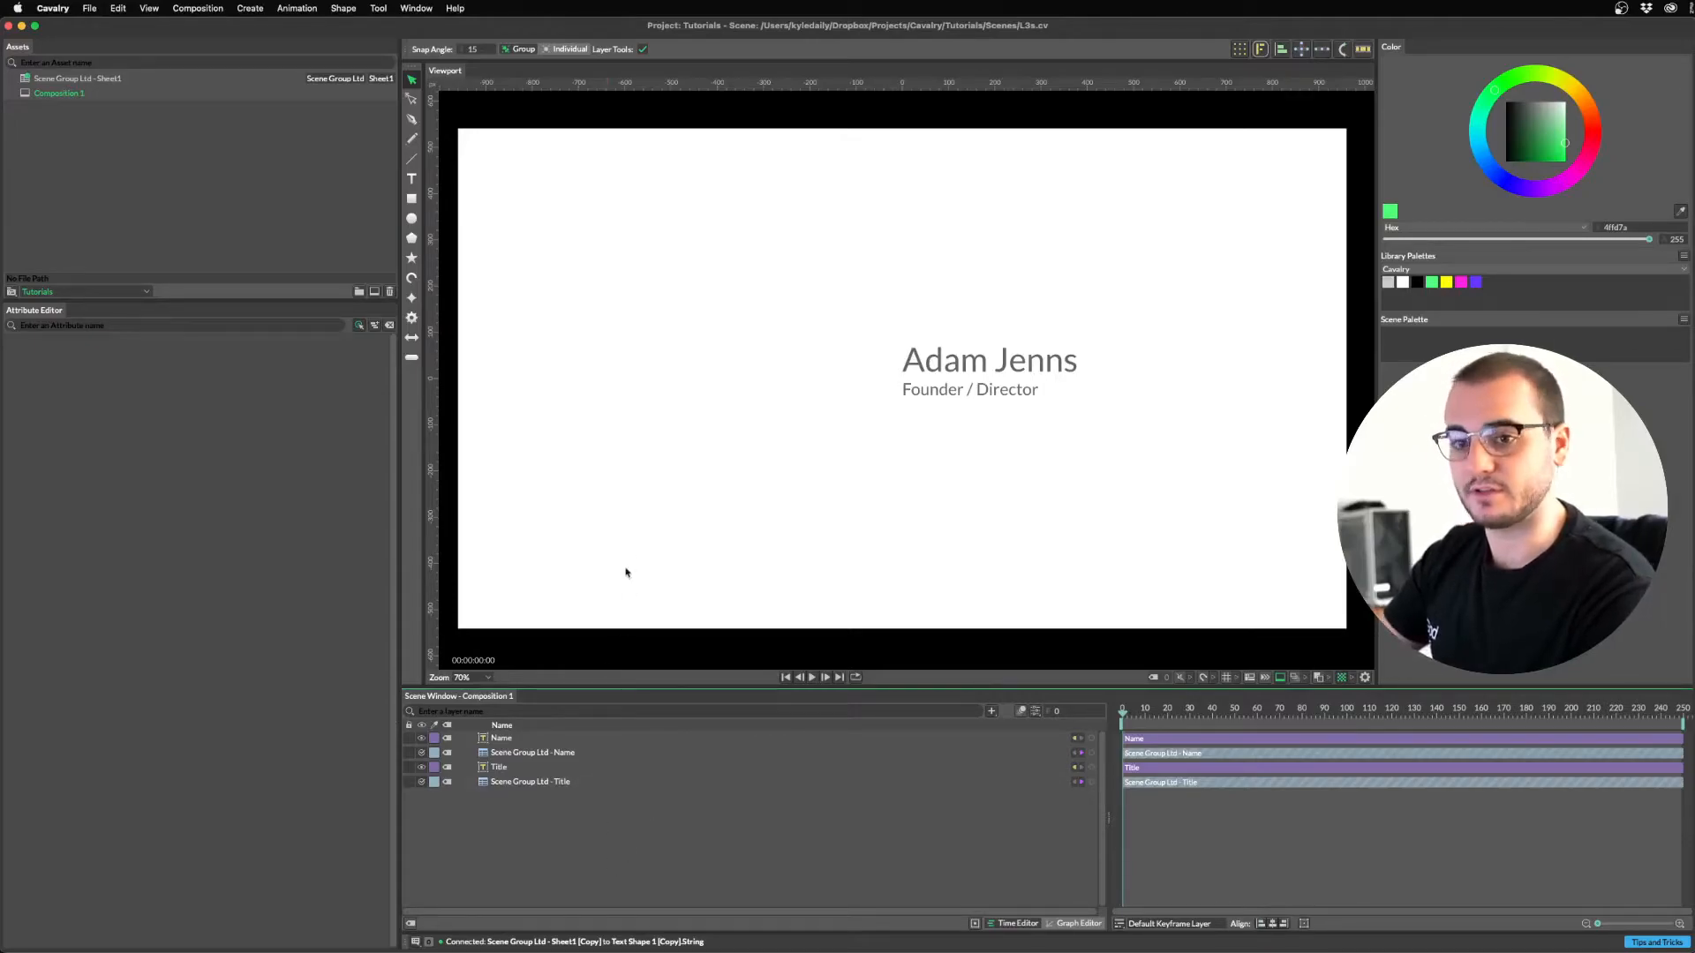
# Open the Render Manager from the File menu.
pyautogui.press('super+r')
pyautogui.click(118, 8)
pyautogui.moveTo(90, 8)
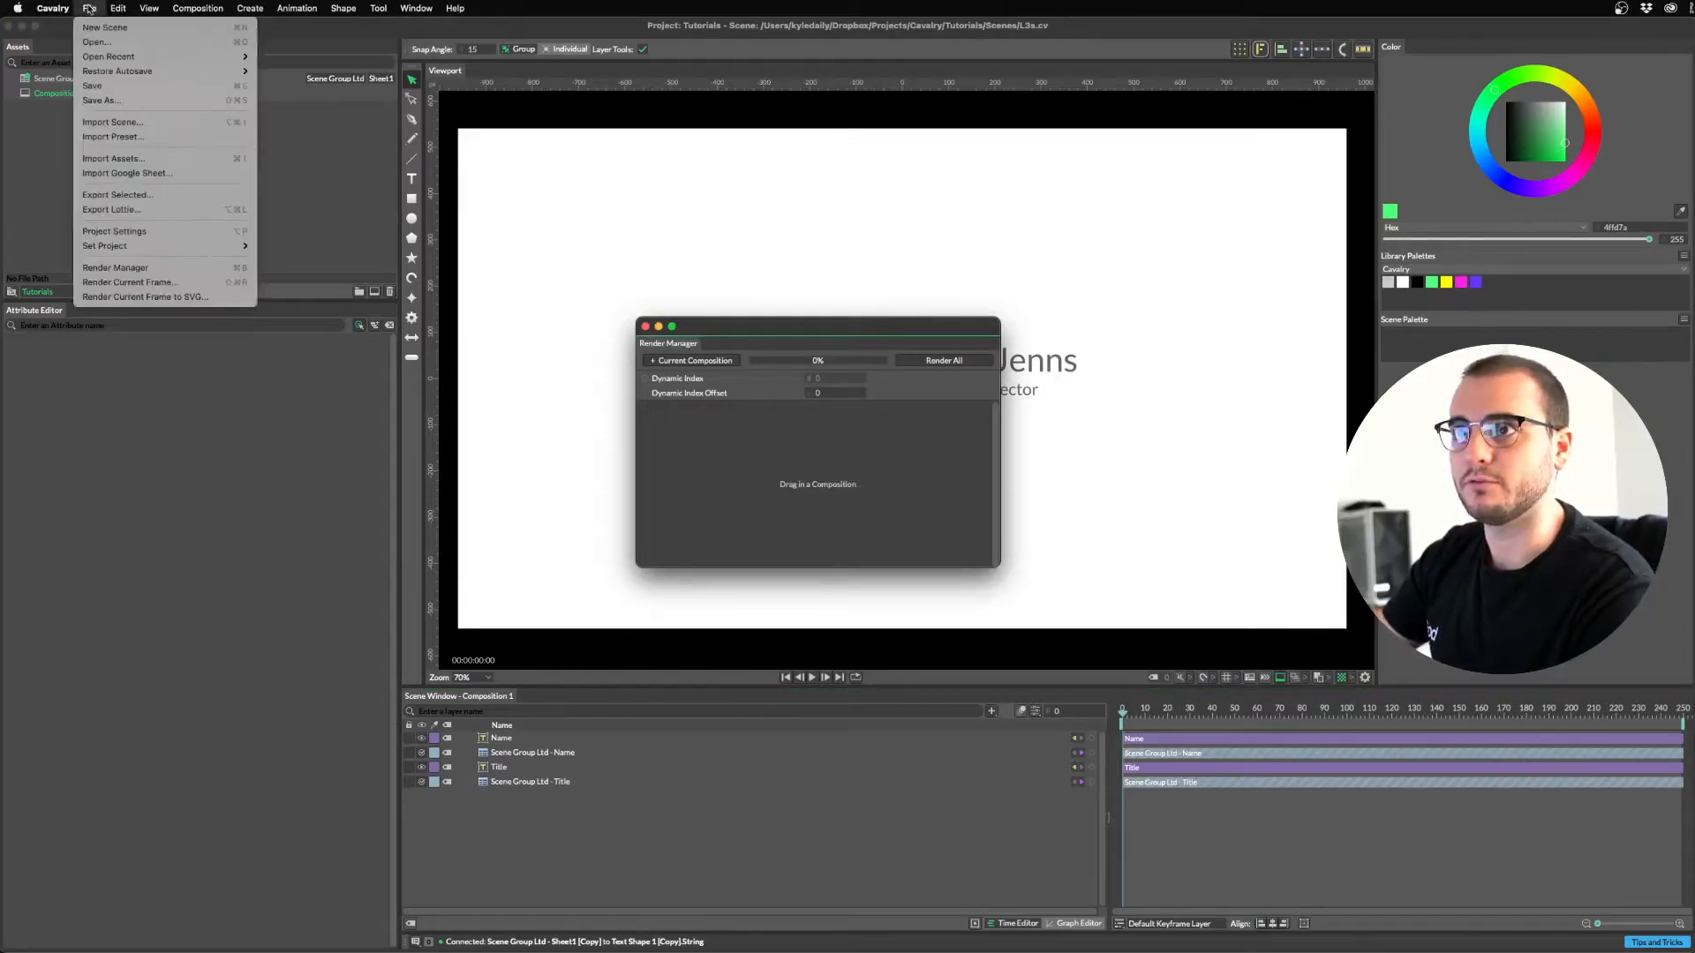
pyautogui.click(115, 268)
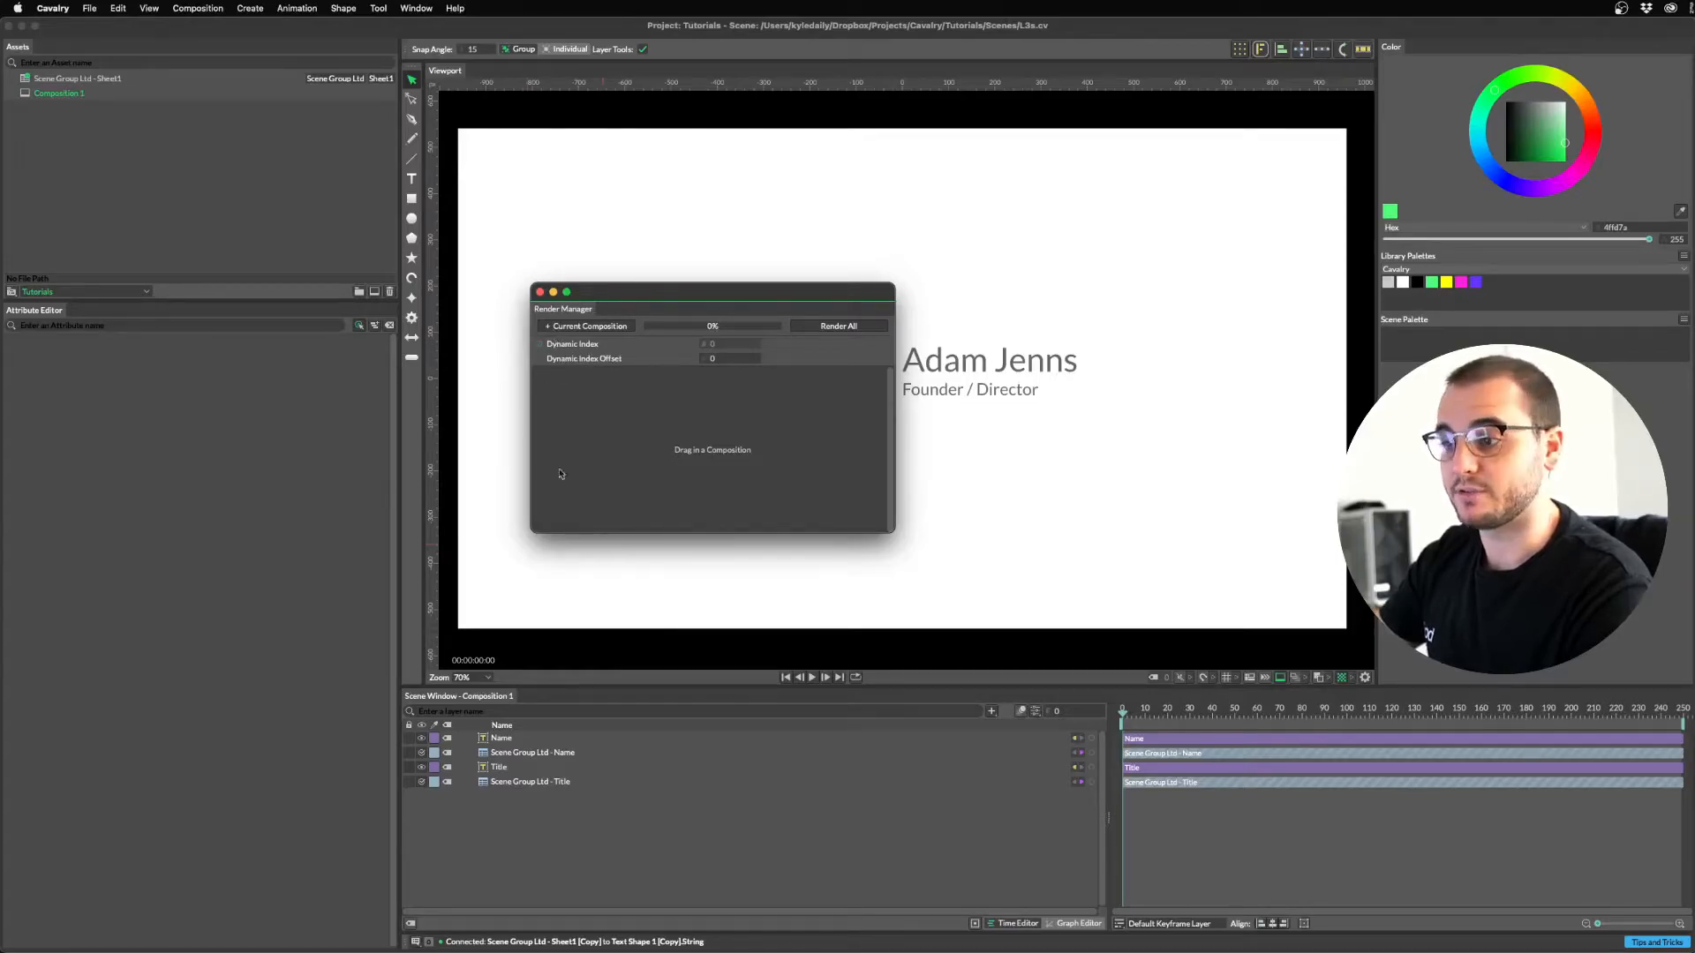
# Link the Render Manager's Dynamic Index to Row Index on both the Name and Title sheet layers.
pyautogui.click(543, 757)
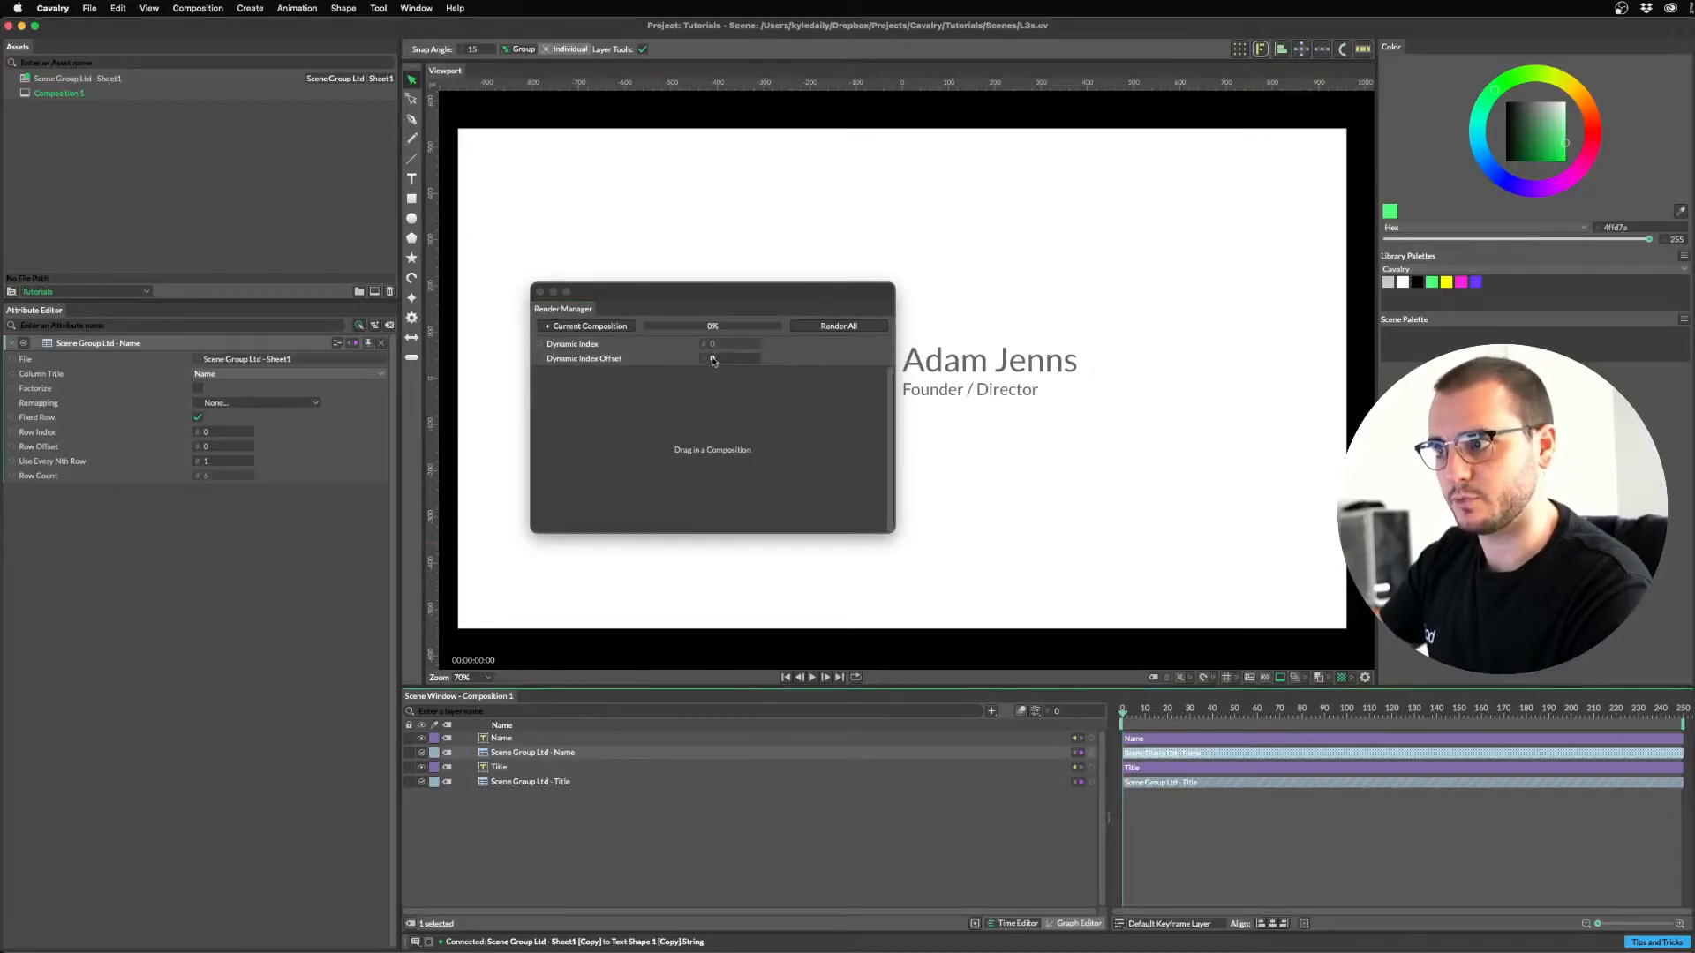
pyautogui.moveTo(539, 343); pyautogui.dragTo(40, 432)
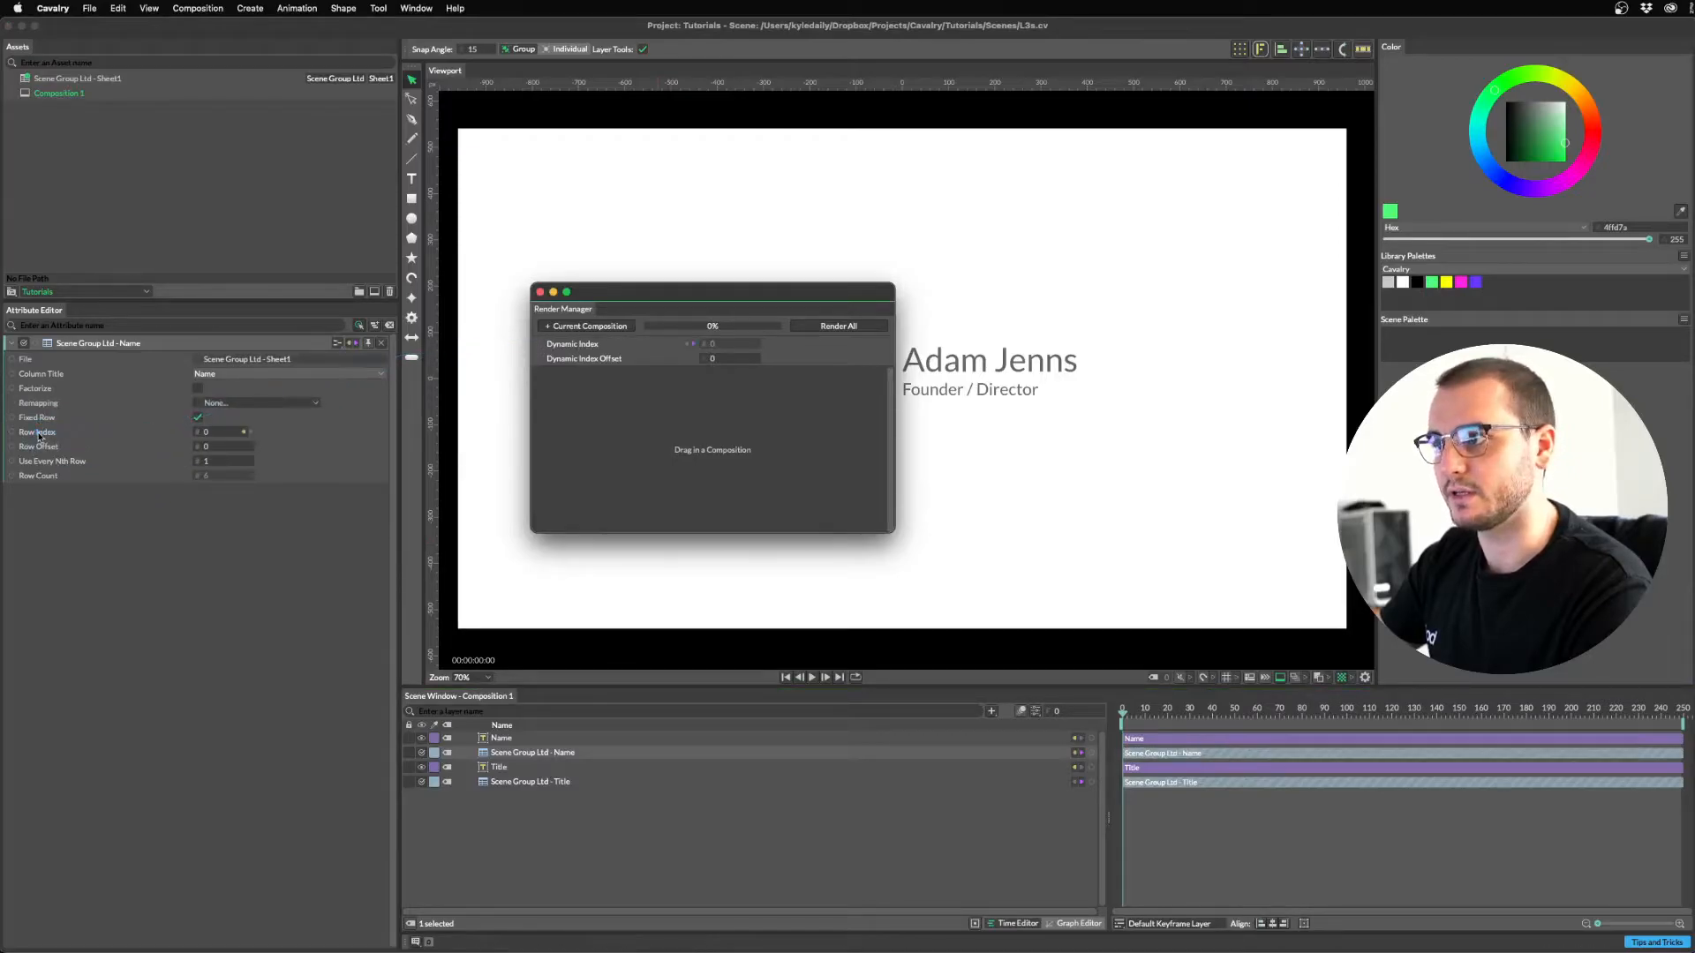
pyautogui.click(512, 784)
pyautogui.moveTo(541, 345); pyautogui.dragTo(38, 433)
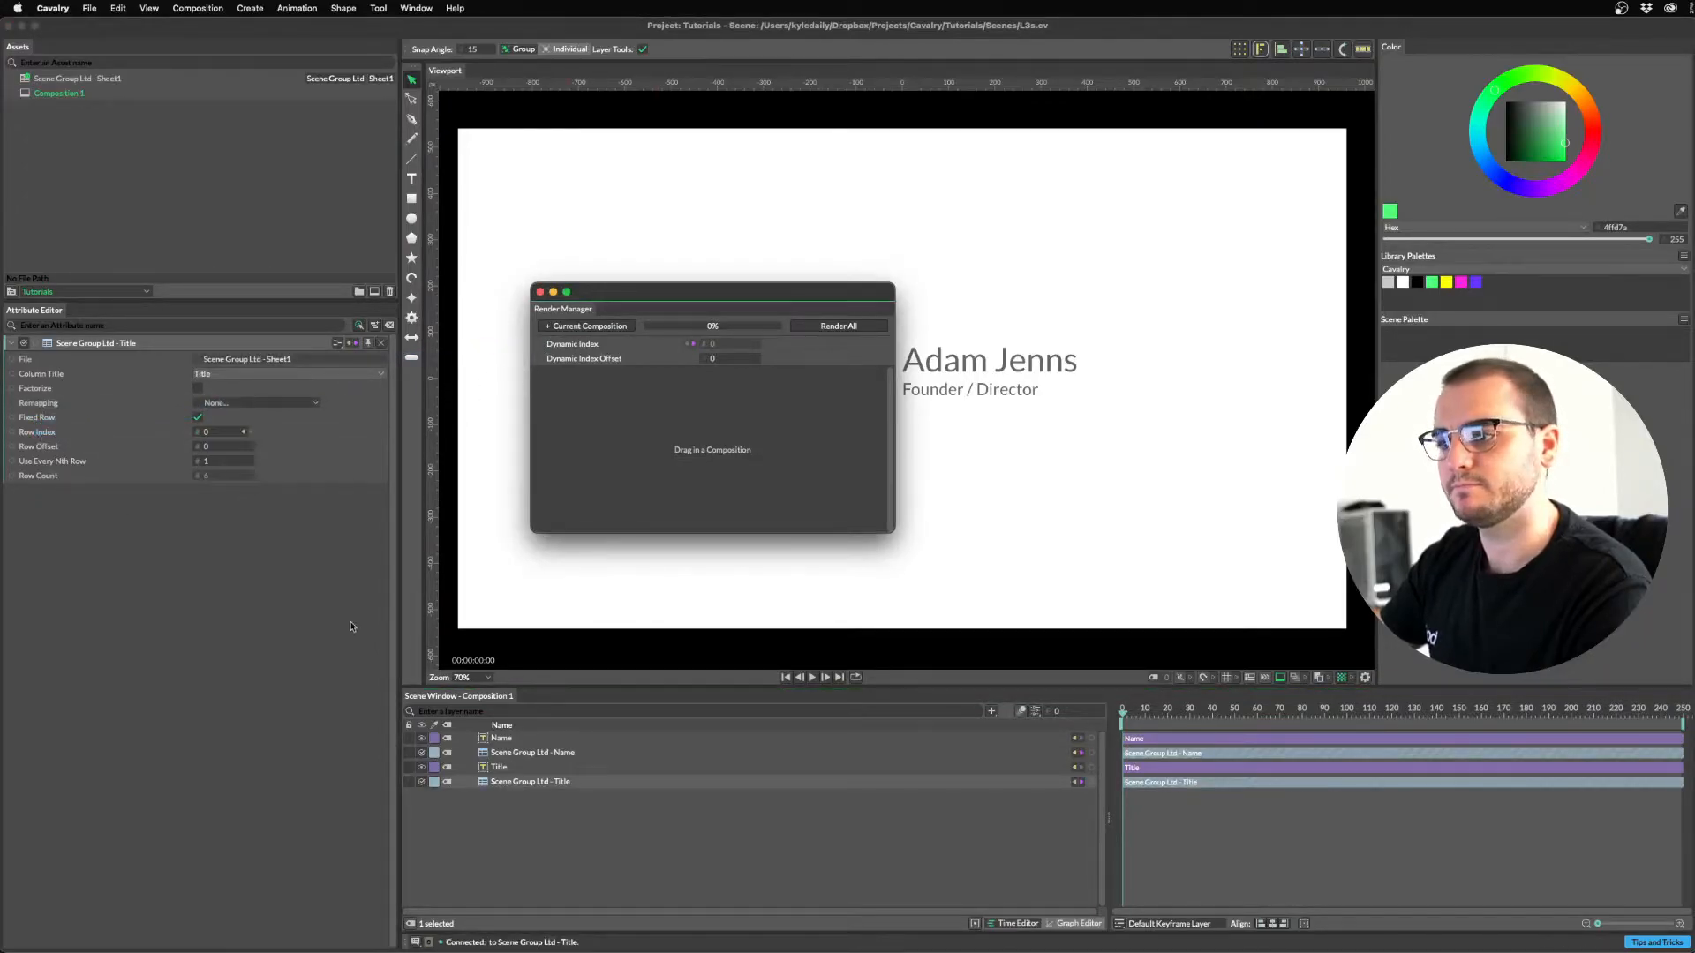
# Adjust Dynamic Index Offset to preview other rows' names and titles, ending at 0.
pyautogui.moveTo(714, 359); pyautogui.dragTo(725, 358)
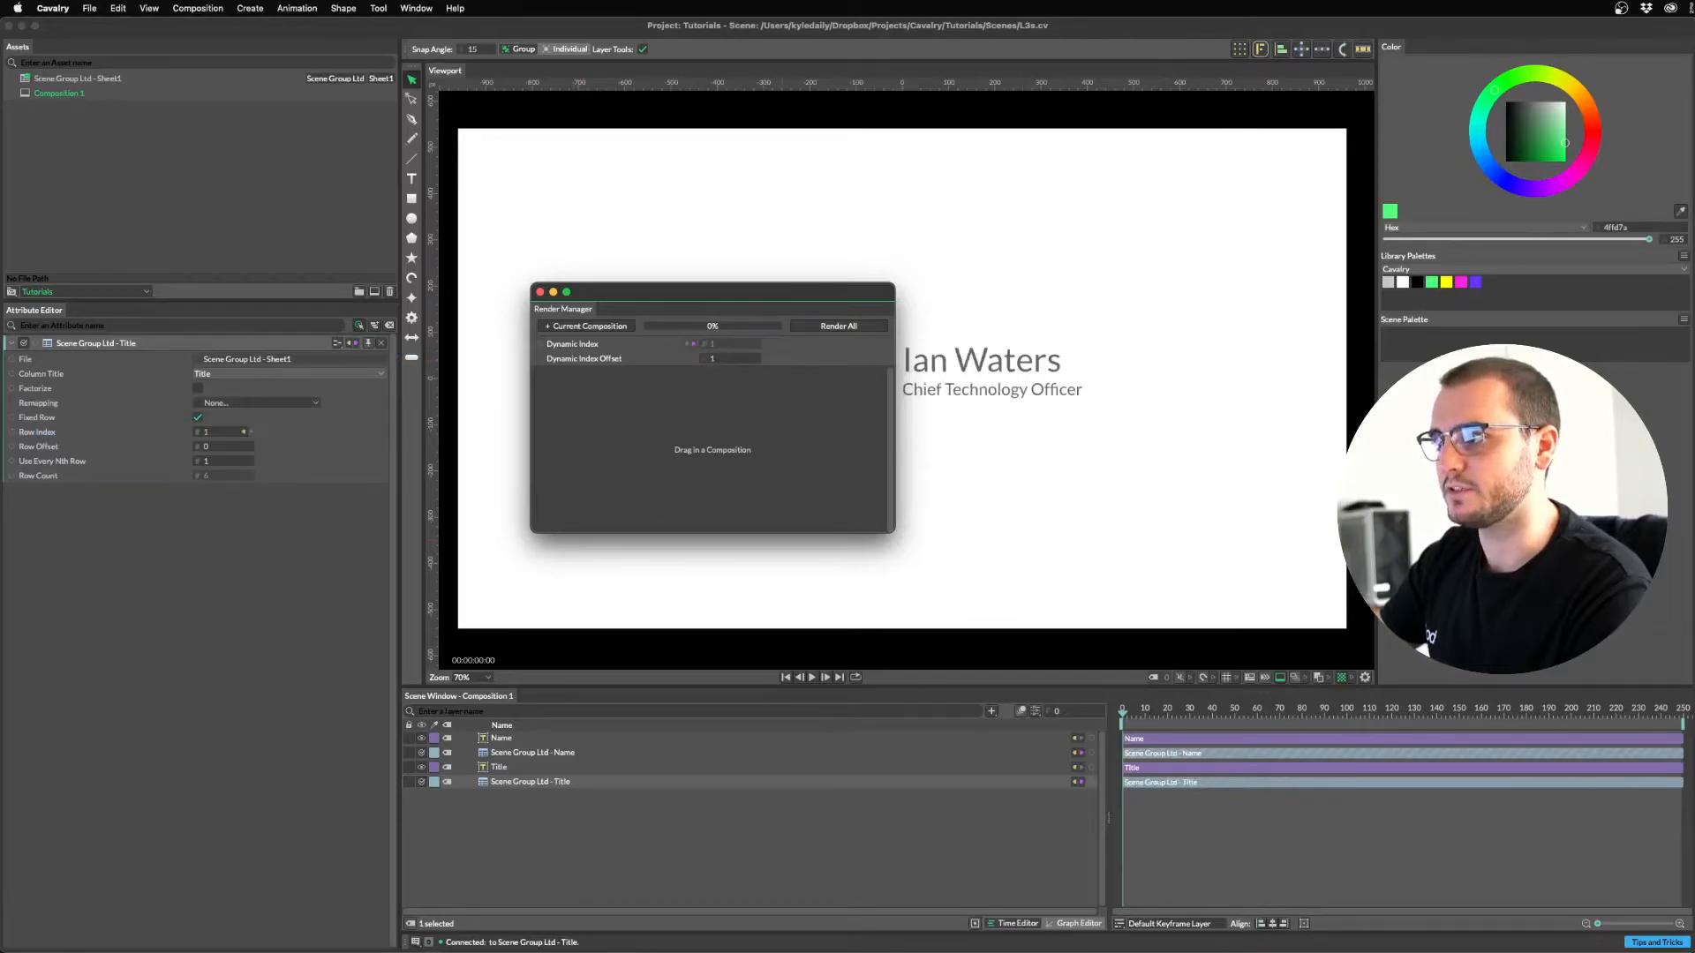
pyautogui.moveTo(750, 302); pyautogui.dragTo(684, 296)
pyautogui.moveTo(644, 352)
pyautogui.mouseDown()
pyautogui.moveTo(668, 352)
pyautogui.moveTo(649, 353)
pyautogui.mouseUp()
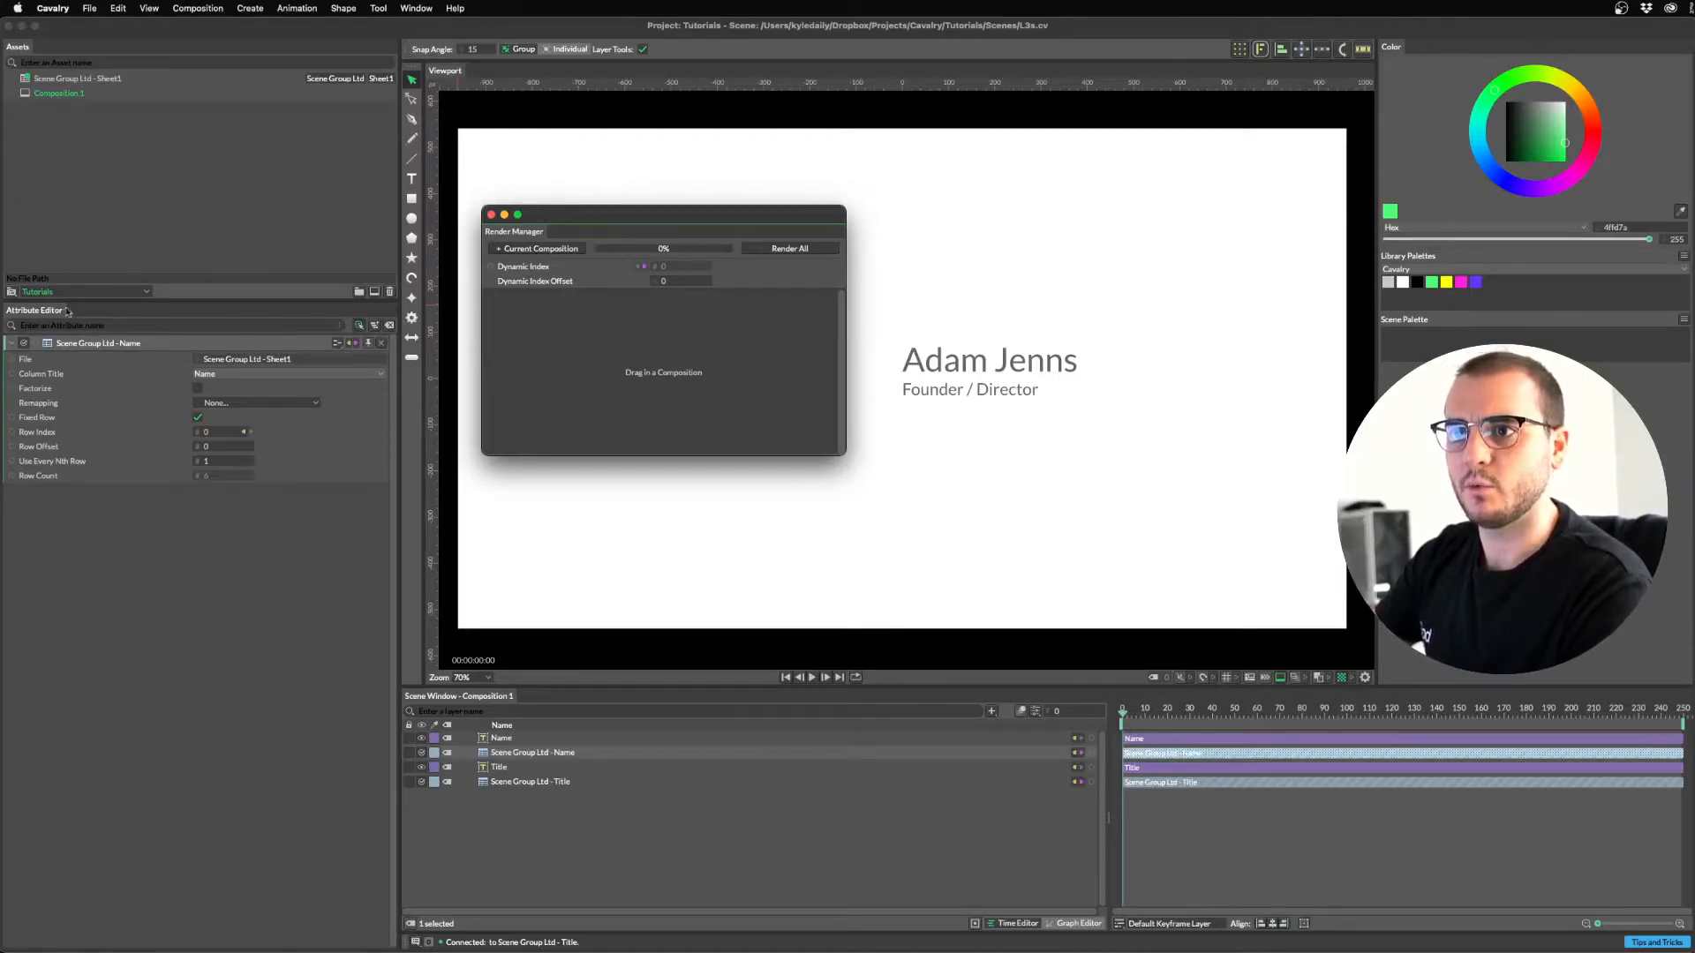
pyautogui.click(356, 328)
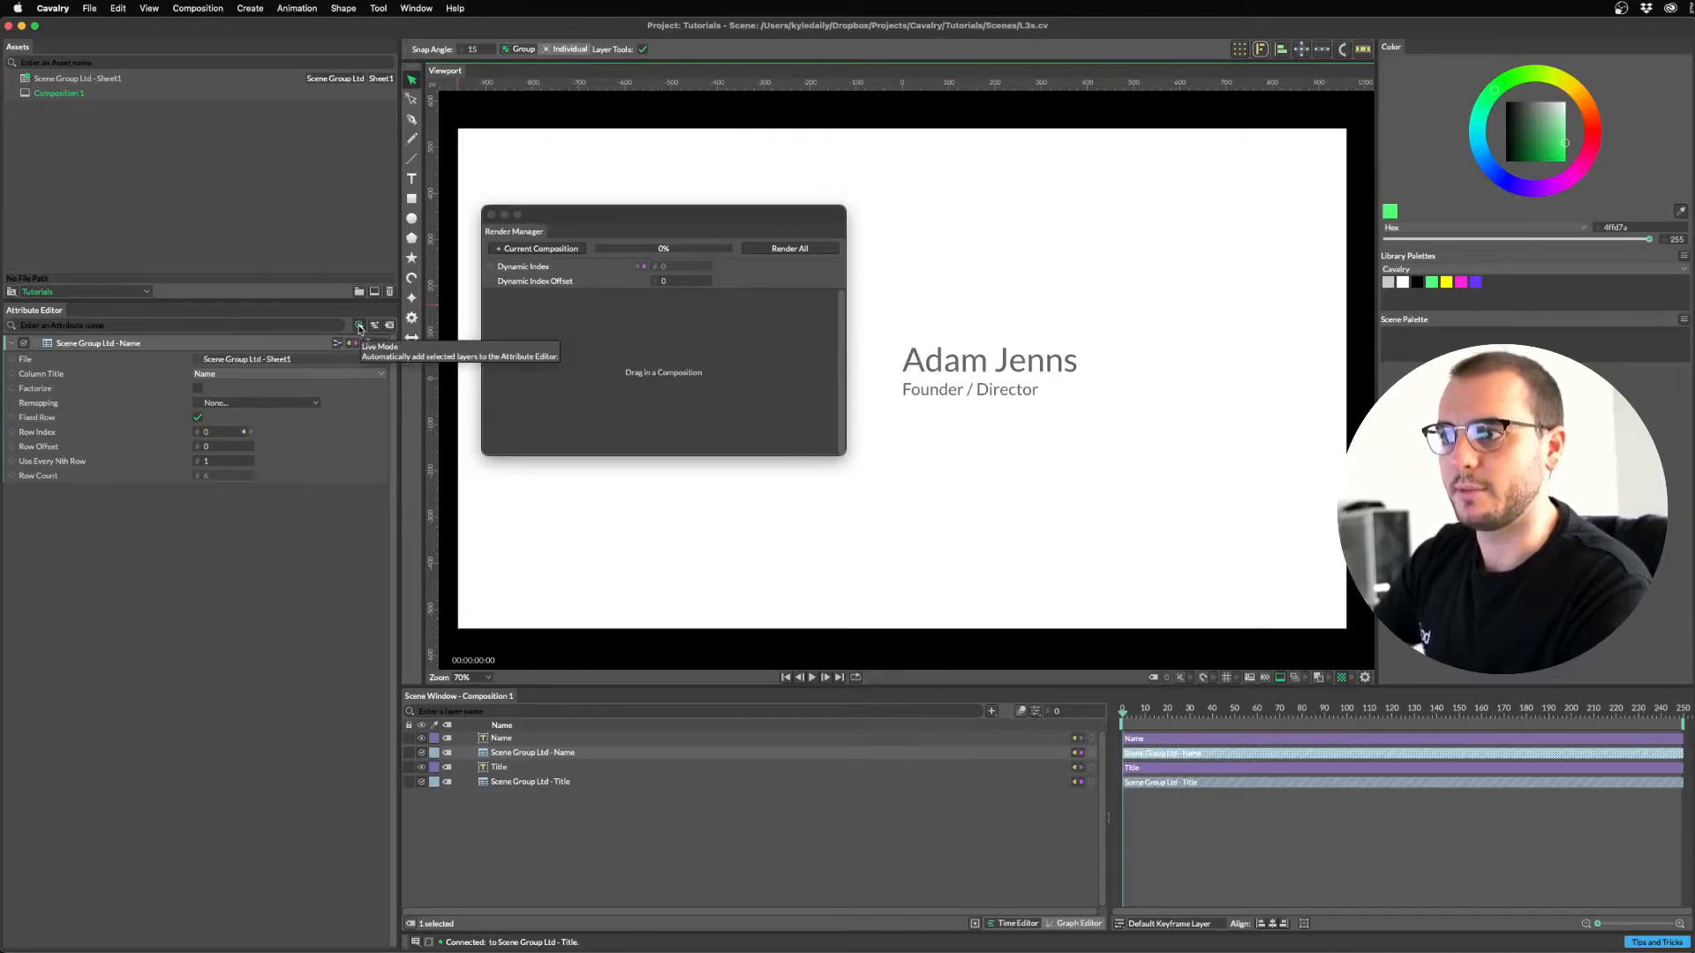
pyautogui.moveTo(66, 366)
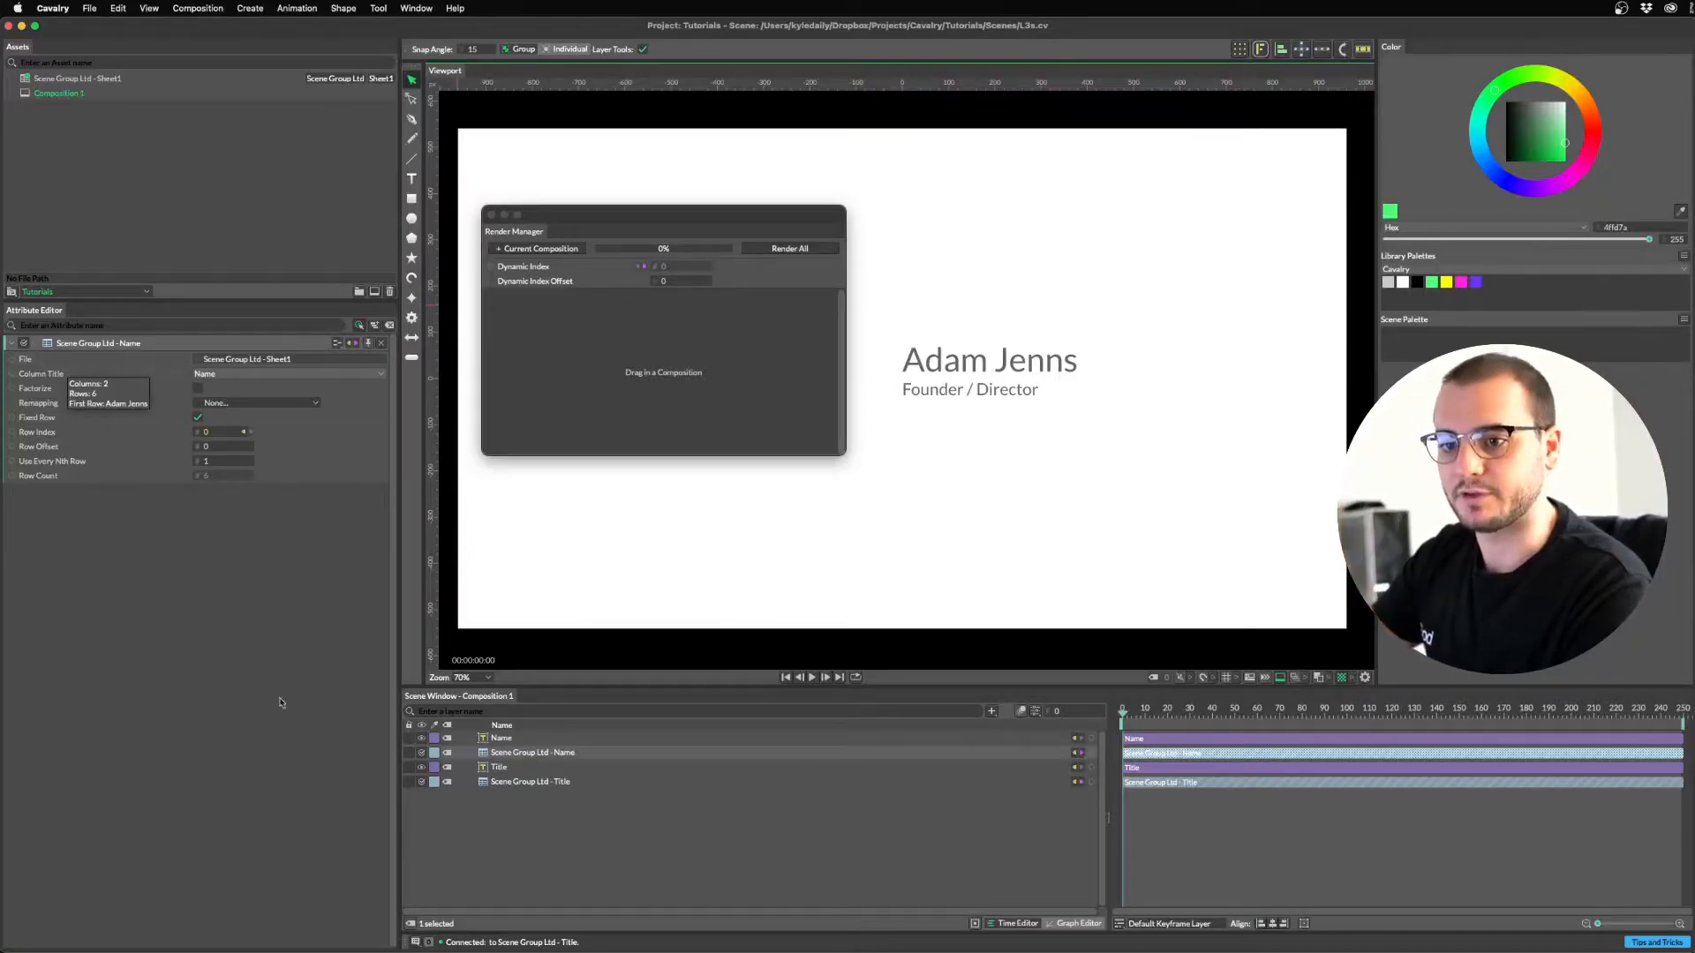
pyautogui.click(520, 782)
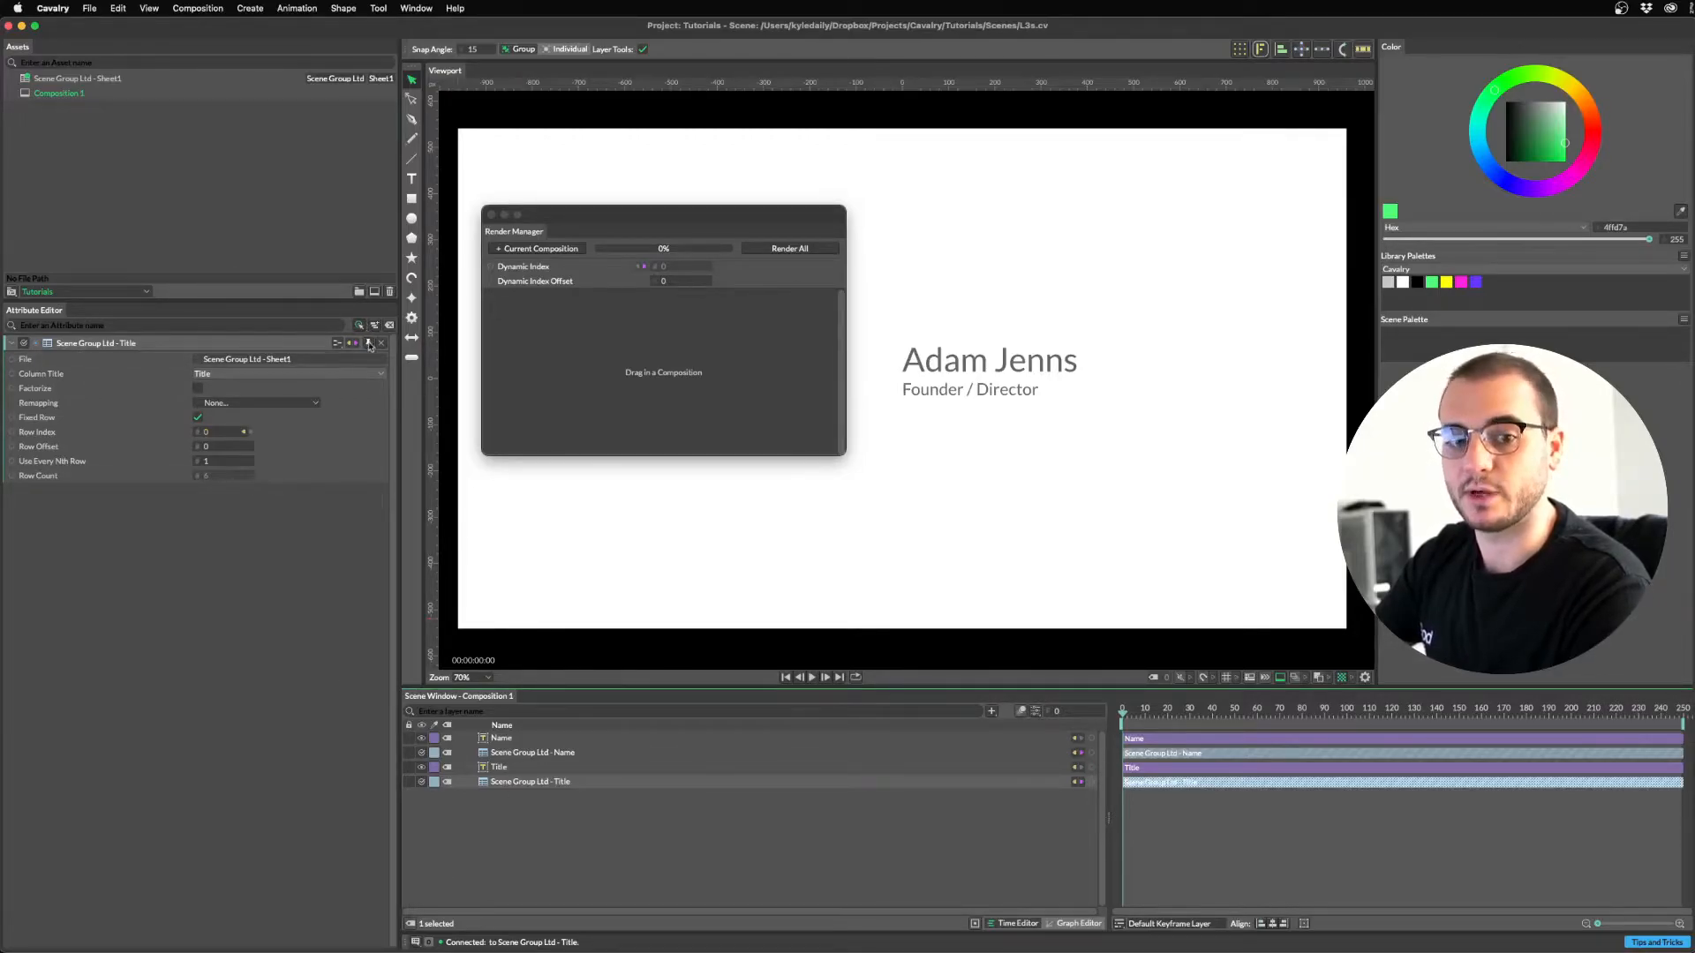
pyautogui.click(494, 756)
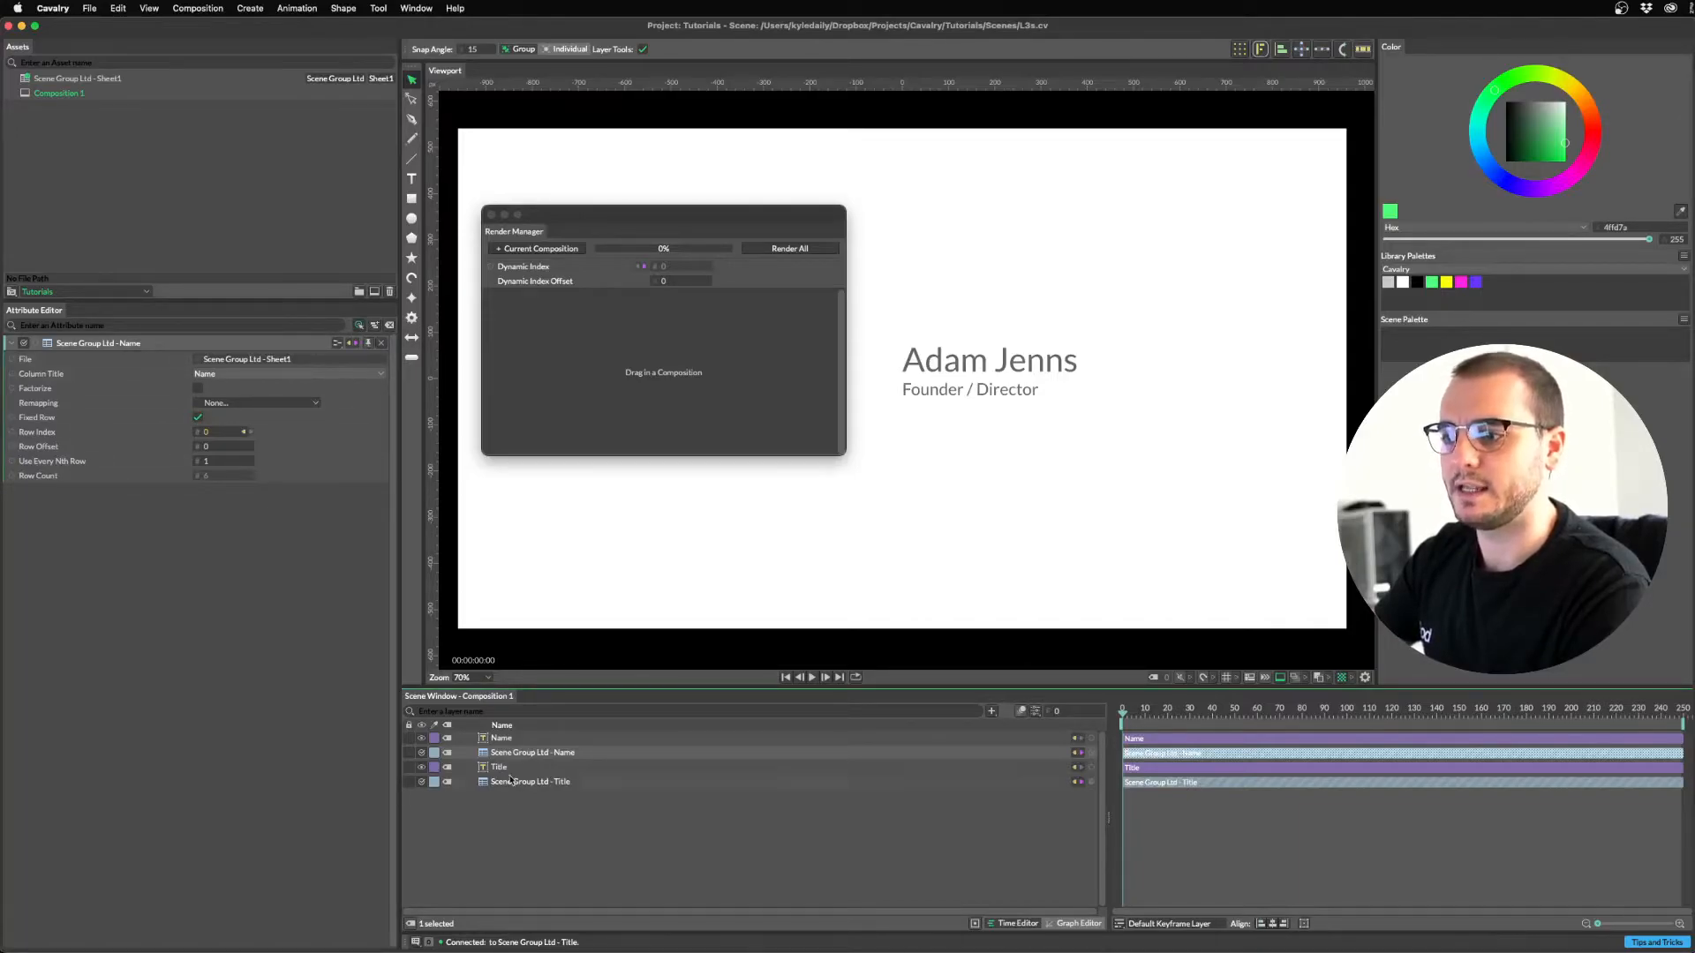
pyautogui.click(368, 343)
pyautogui.click(526, 781)
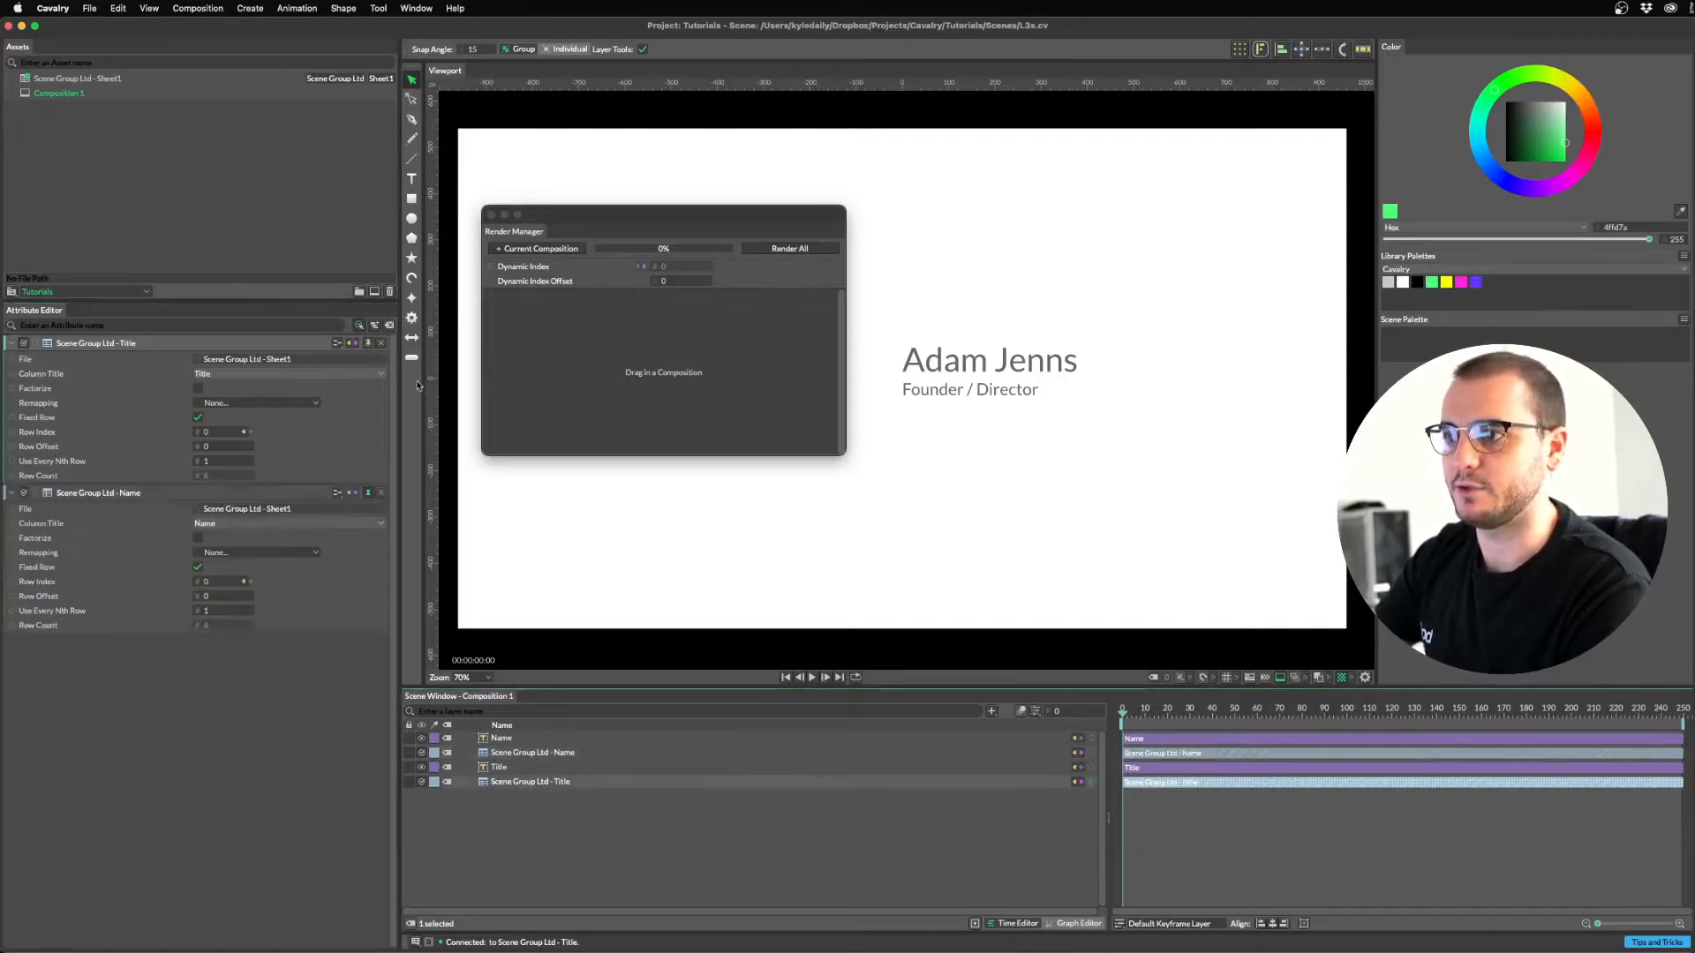
pyautogui.click(368, 492)
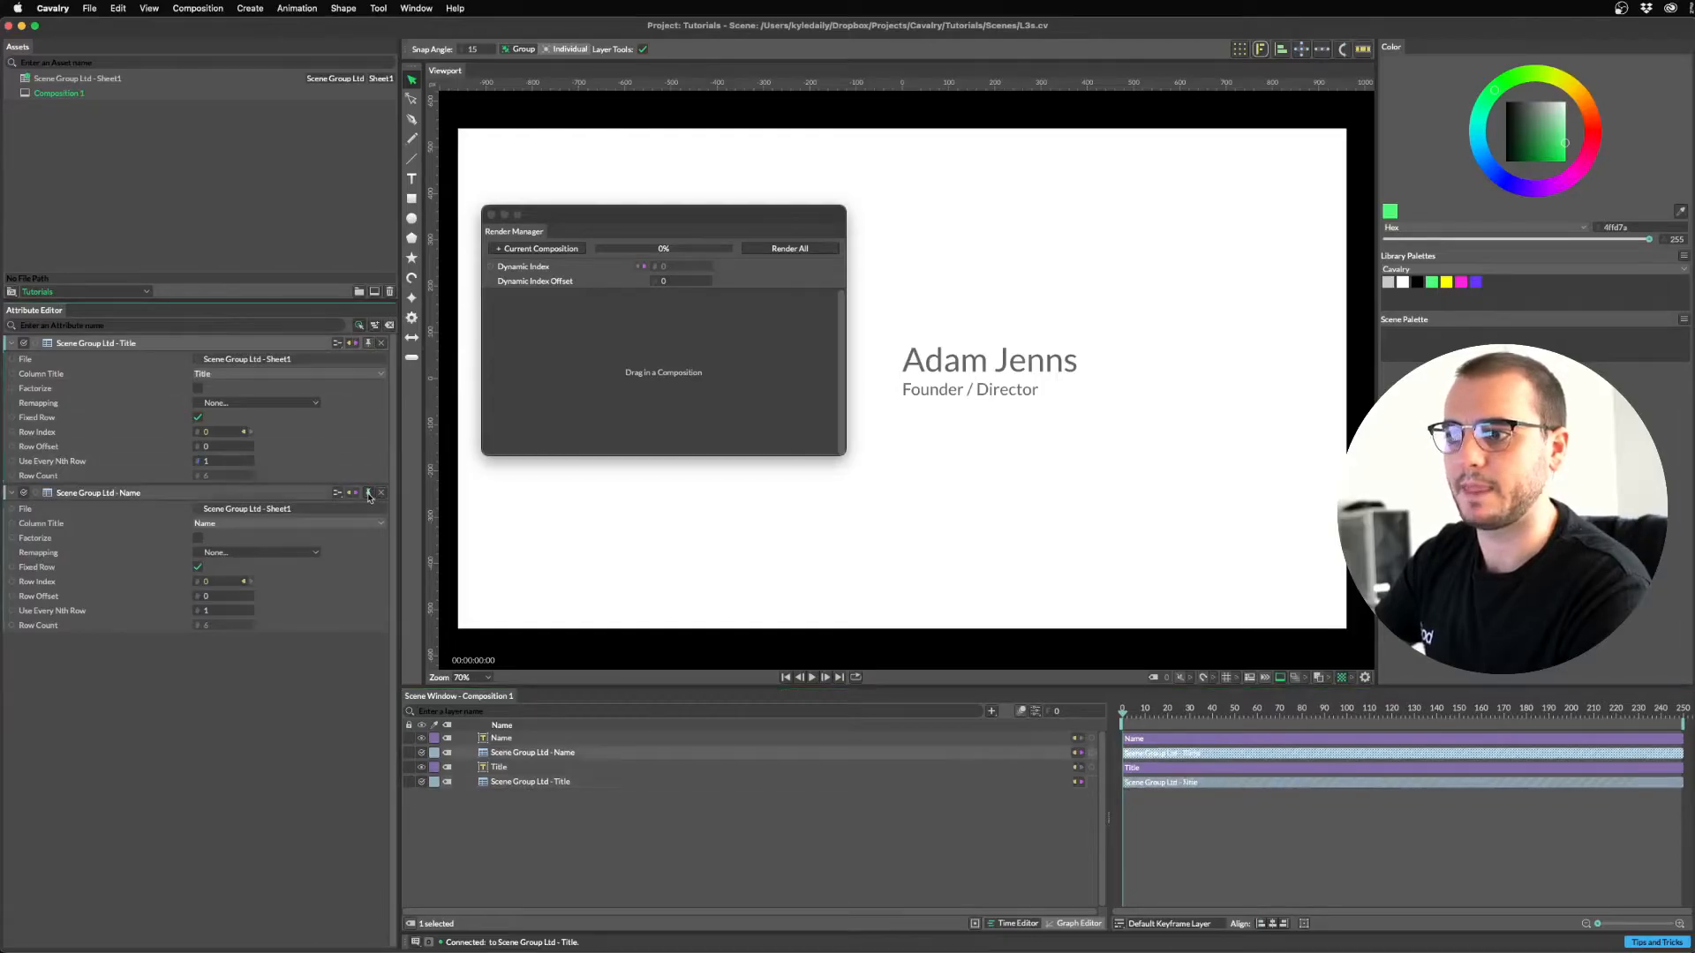
pyautogui.click(528, 830)
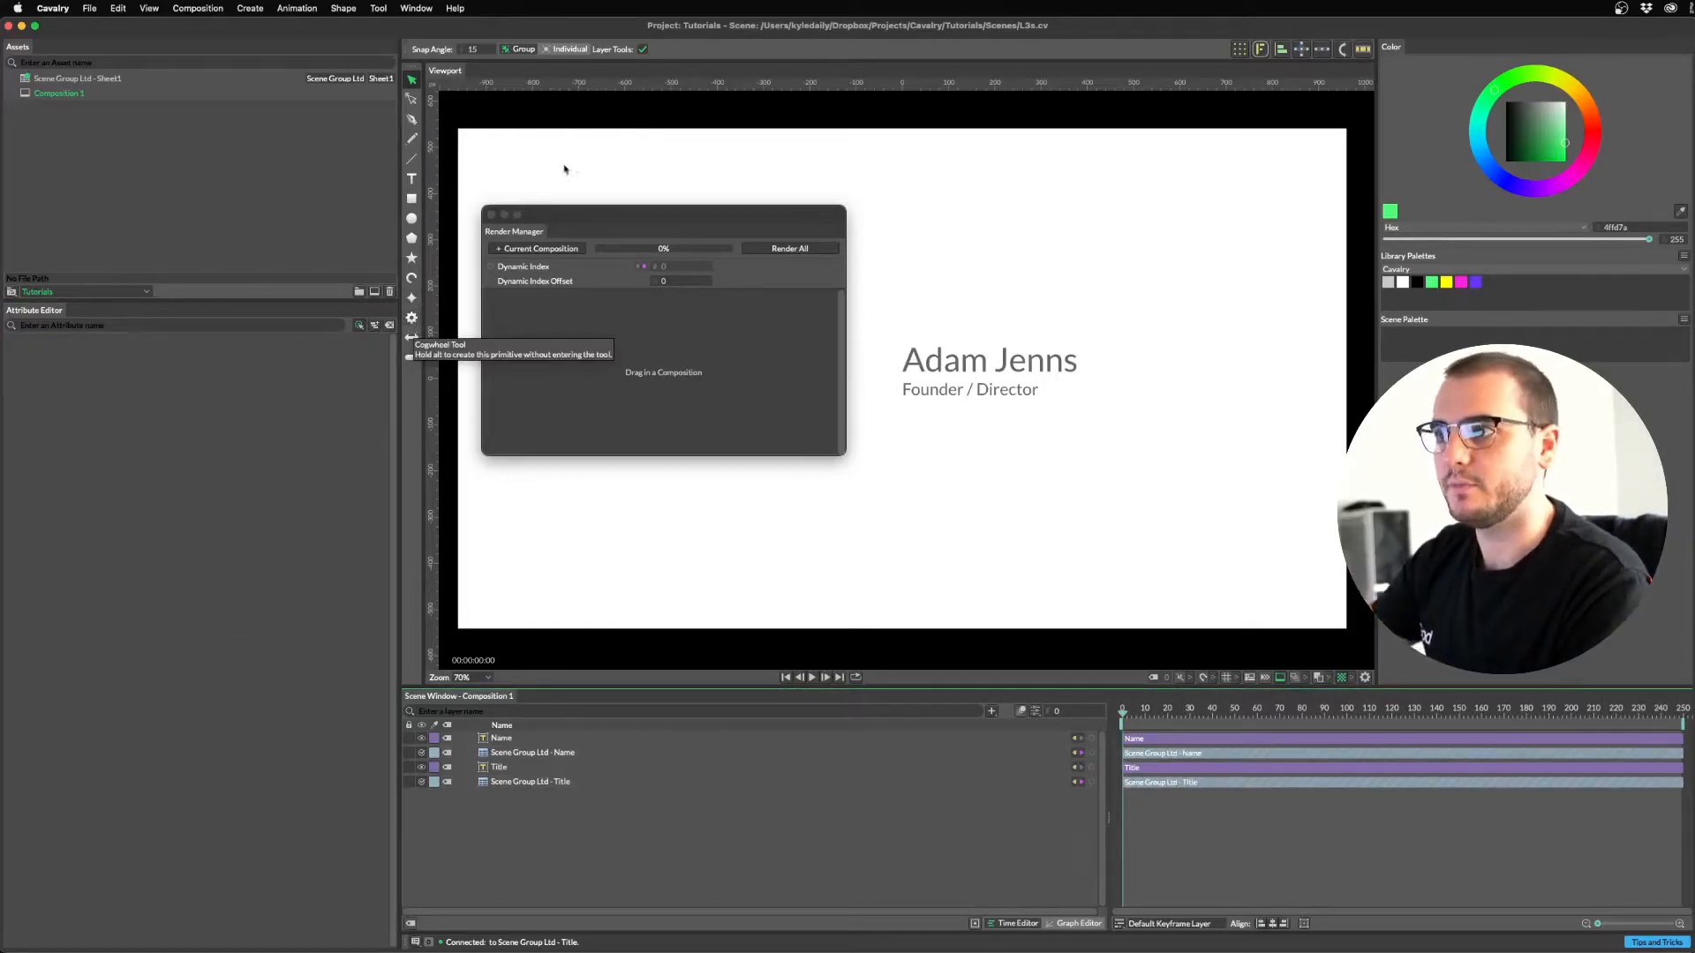
# Add the current composition as a PNG render item, view its Dynamic settings, and begin renaming Composition 1.
pyautogui.click(540, 249)
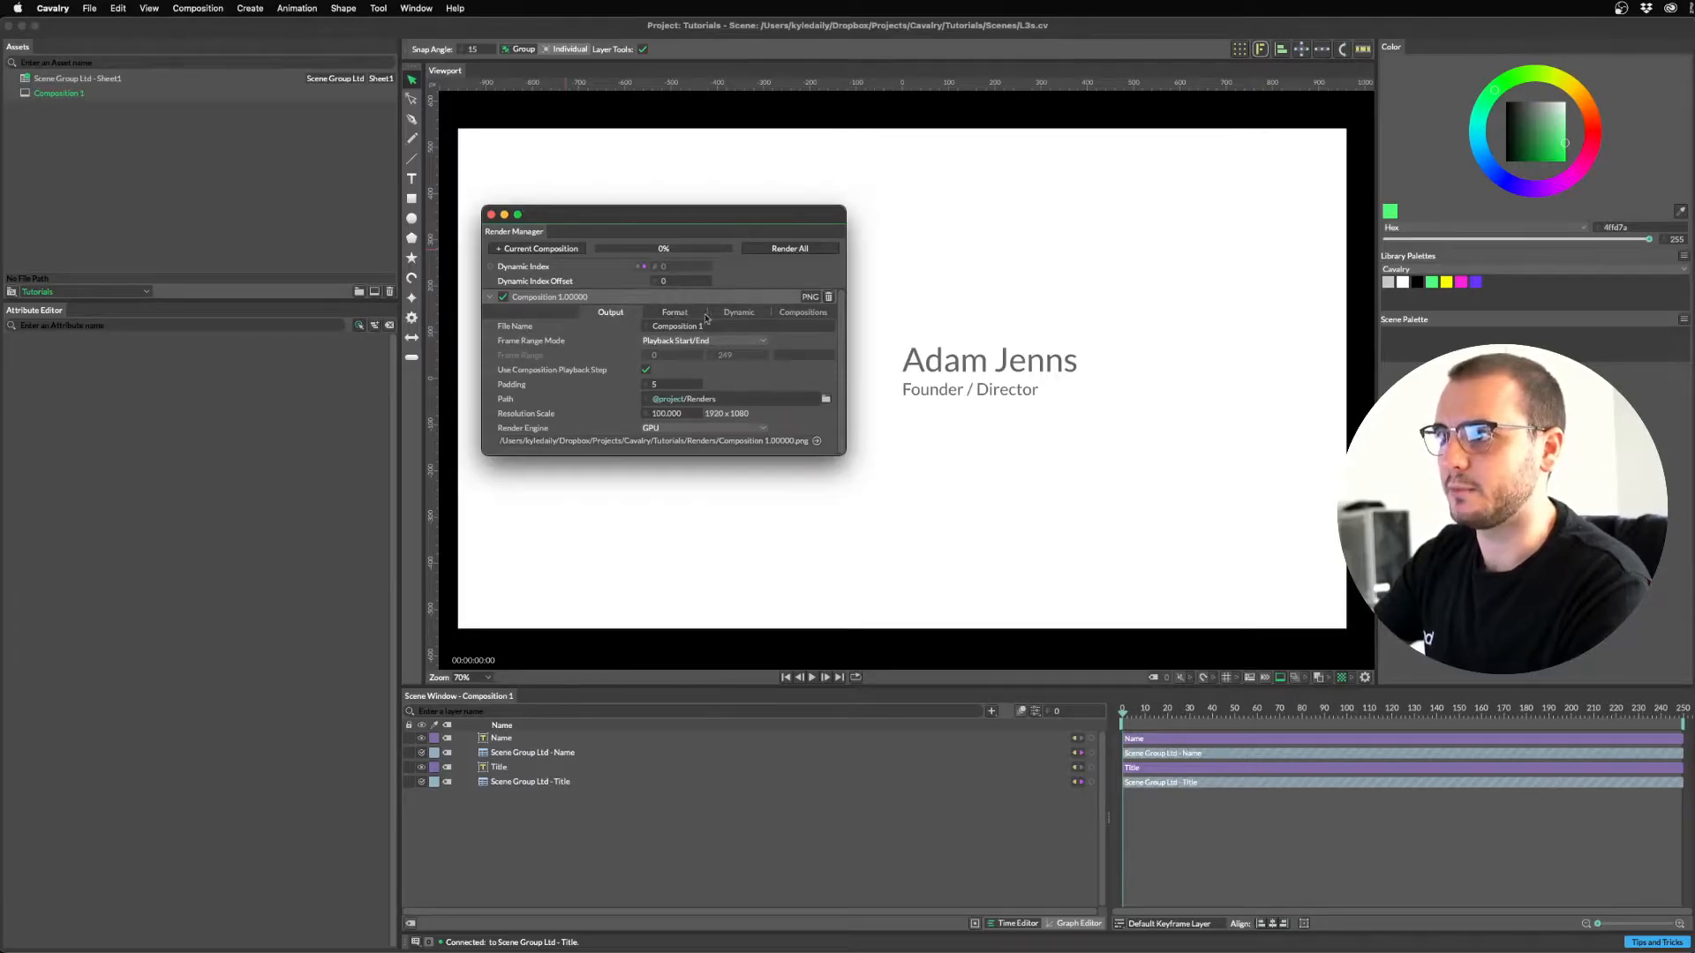
pyautogui.click(802, 312)
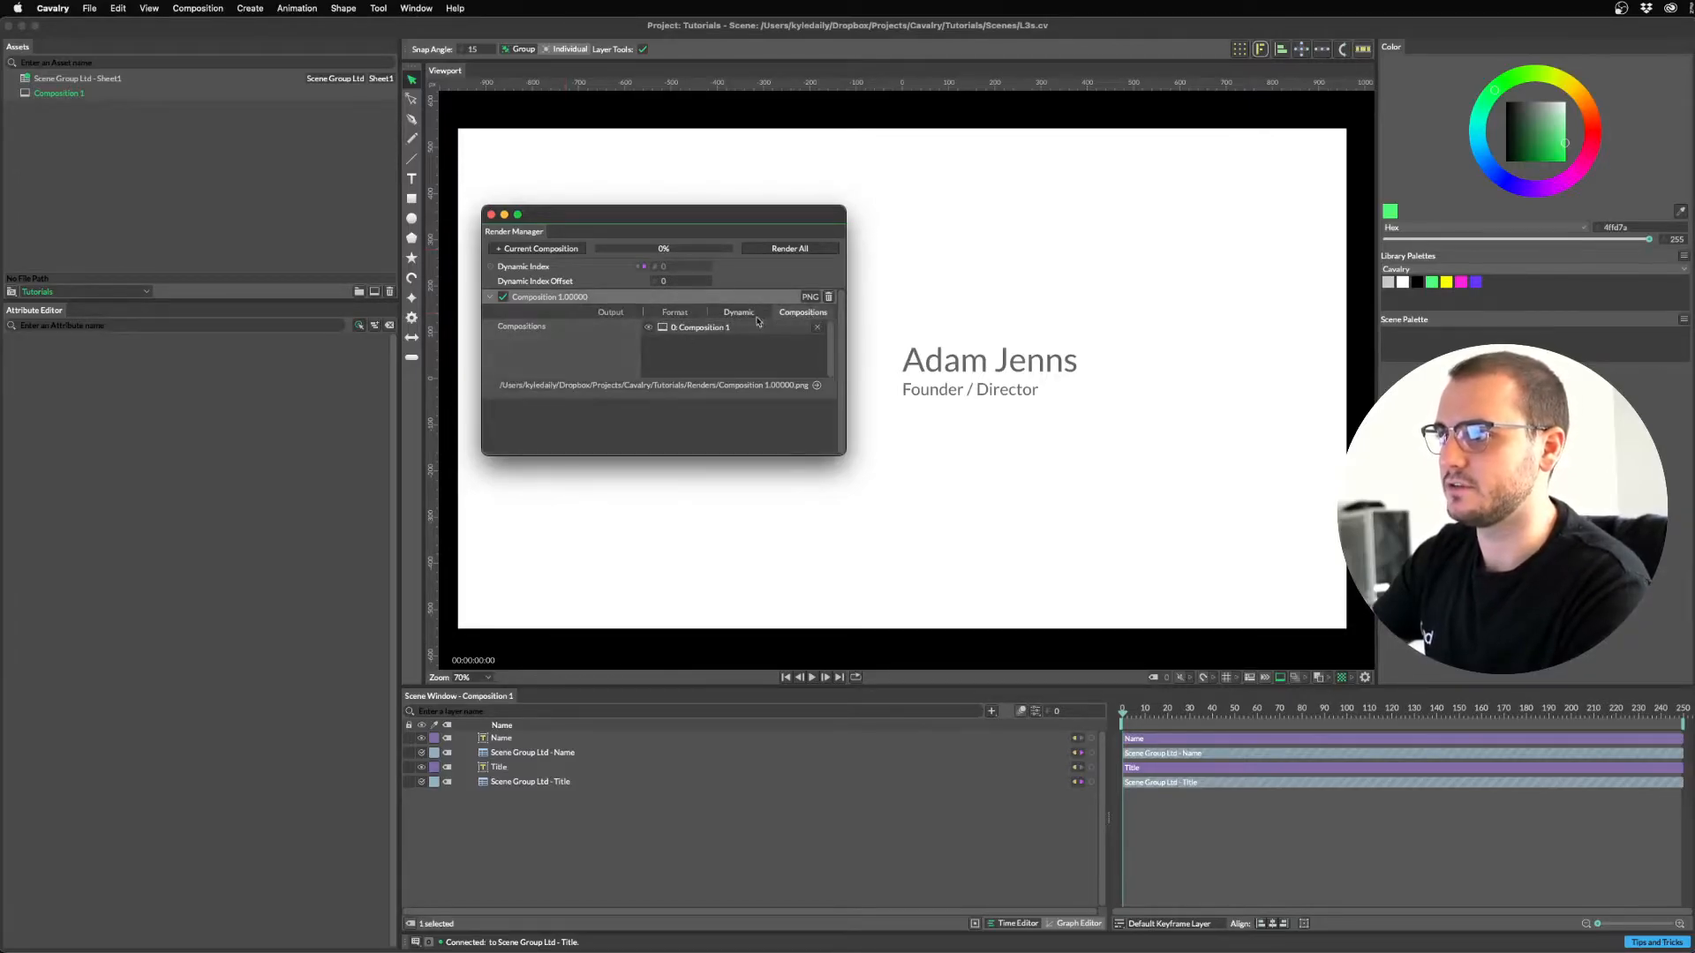
pyautogui.click(752, 317)
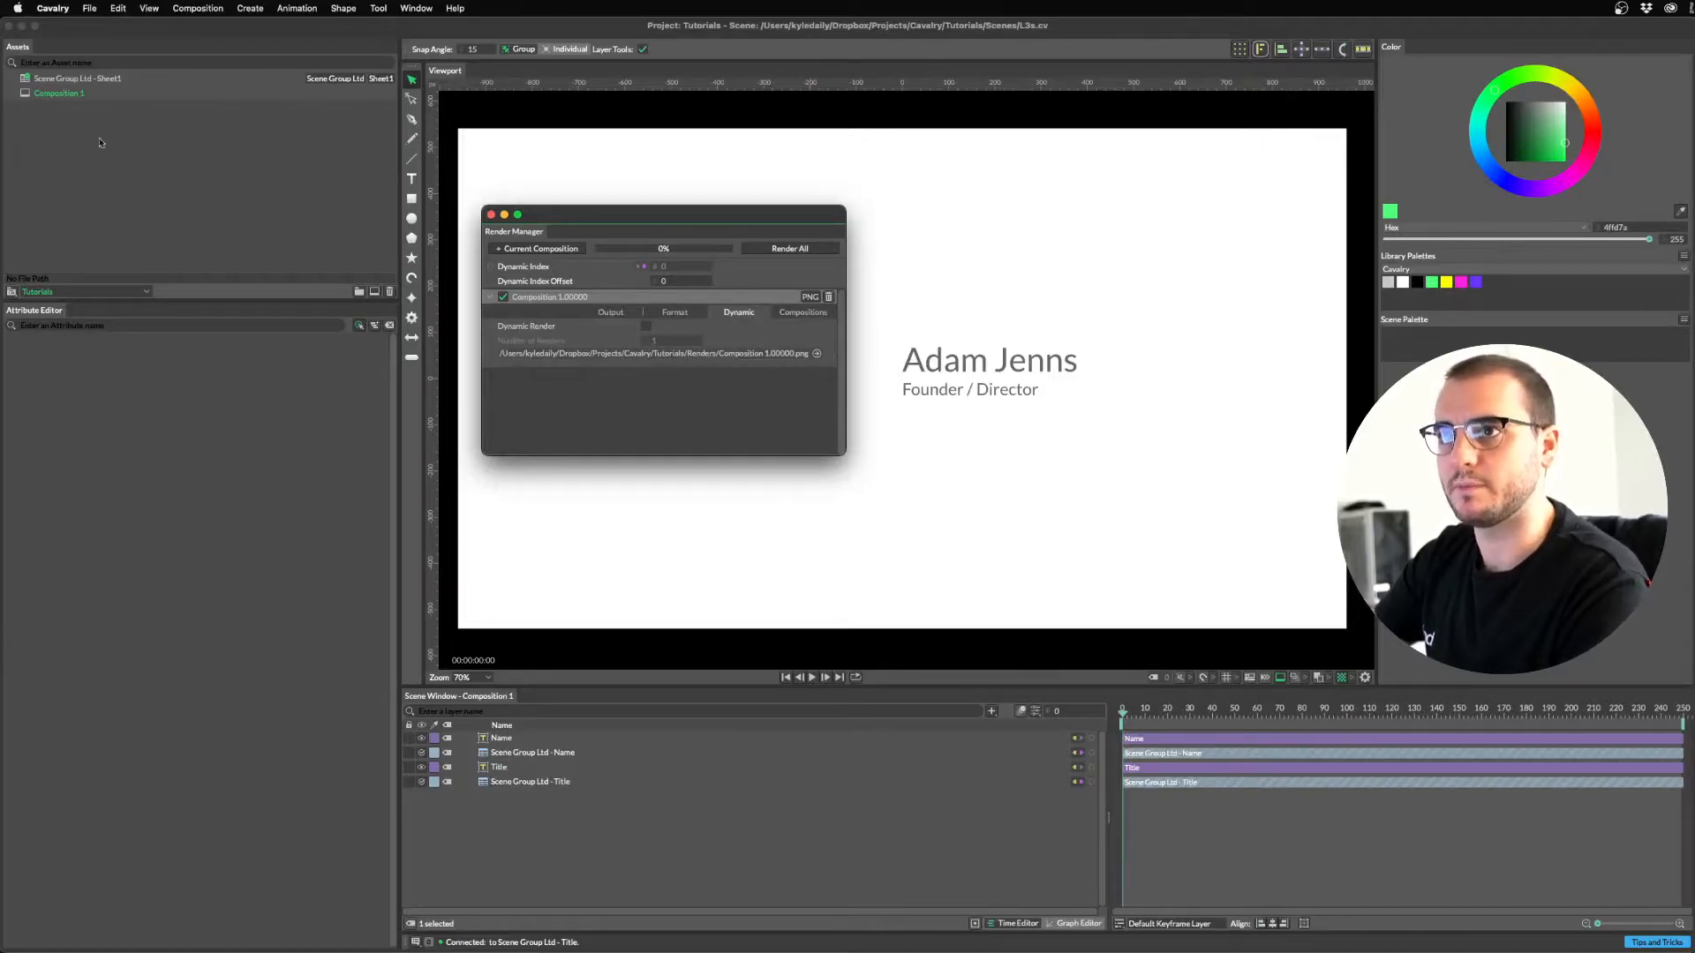
pyautogui.click(72, 104)
pyautogui.doubleClick(71, 94)
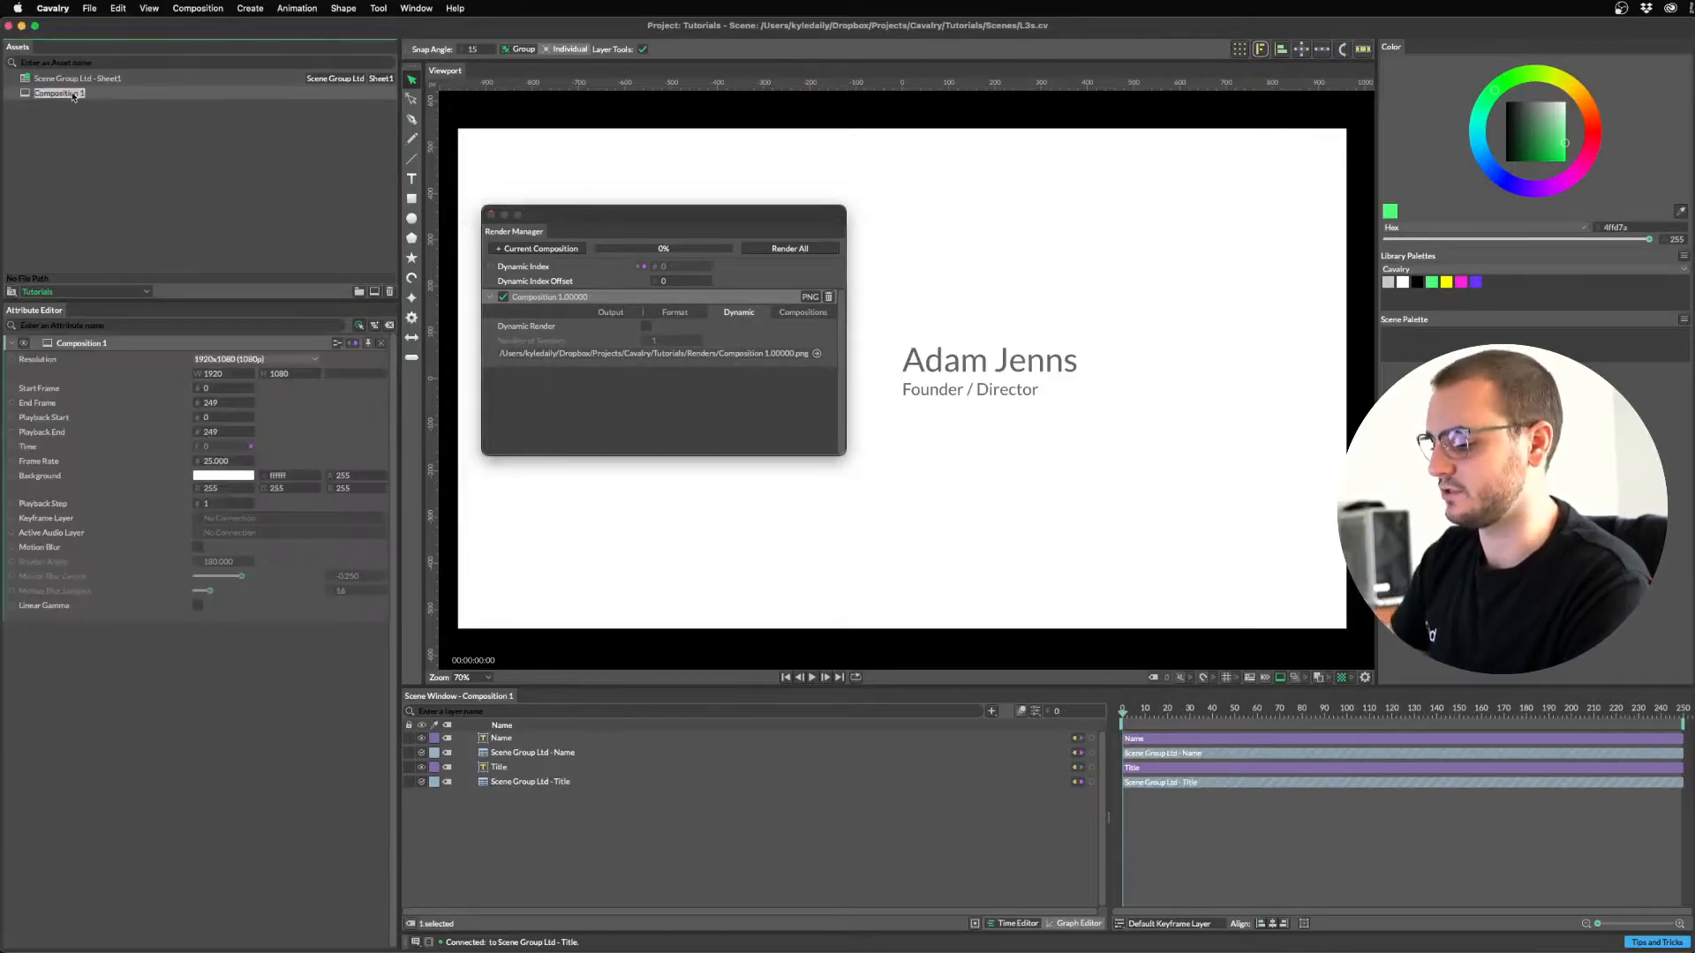
# Name the composition L3s, enable Dynamic Render, and link the Name layer's Row Count to Number of Renders (6).
pyautogui.press('Return')
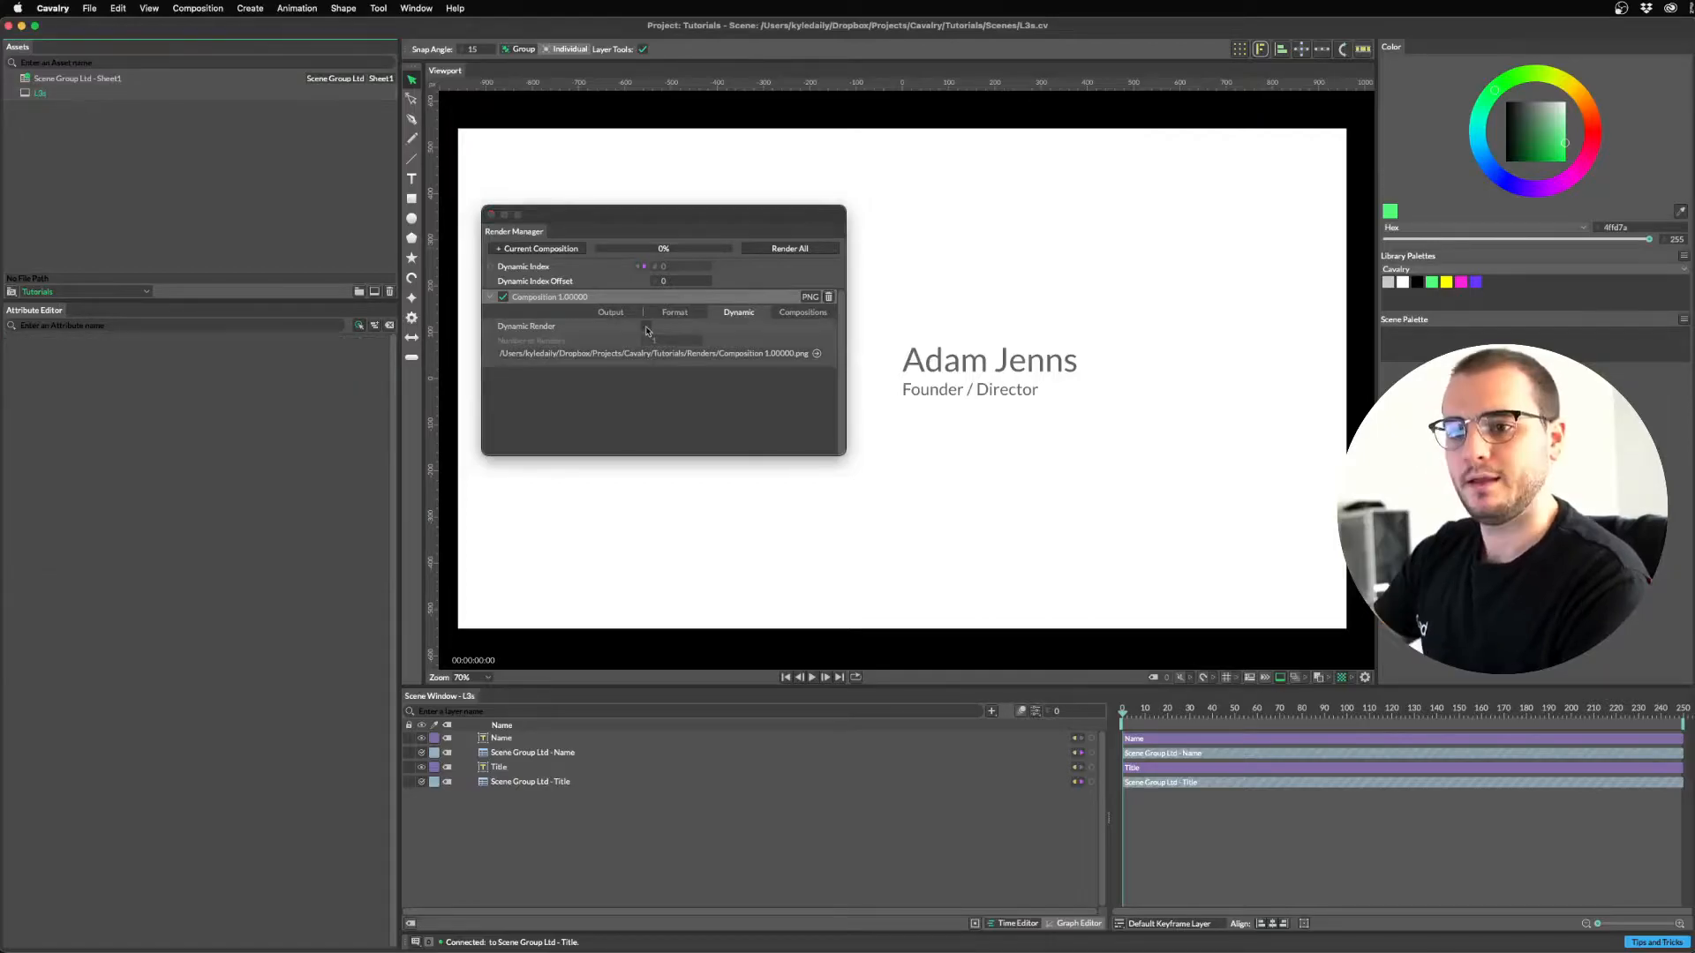
pyautogui.click(647, 328)
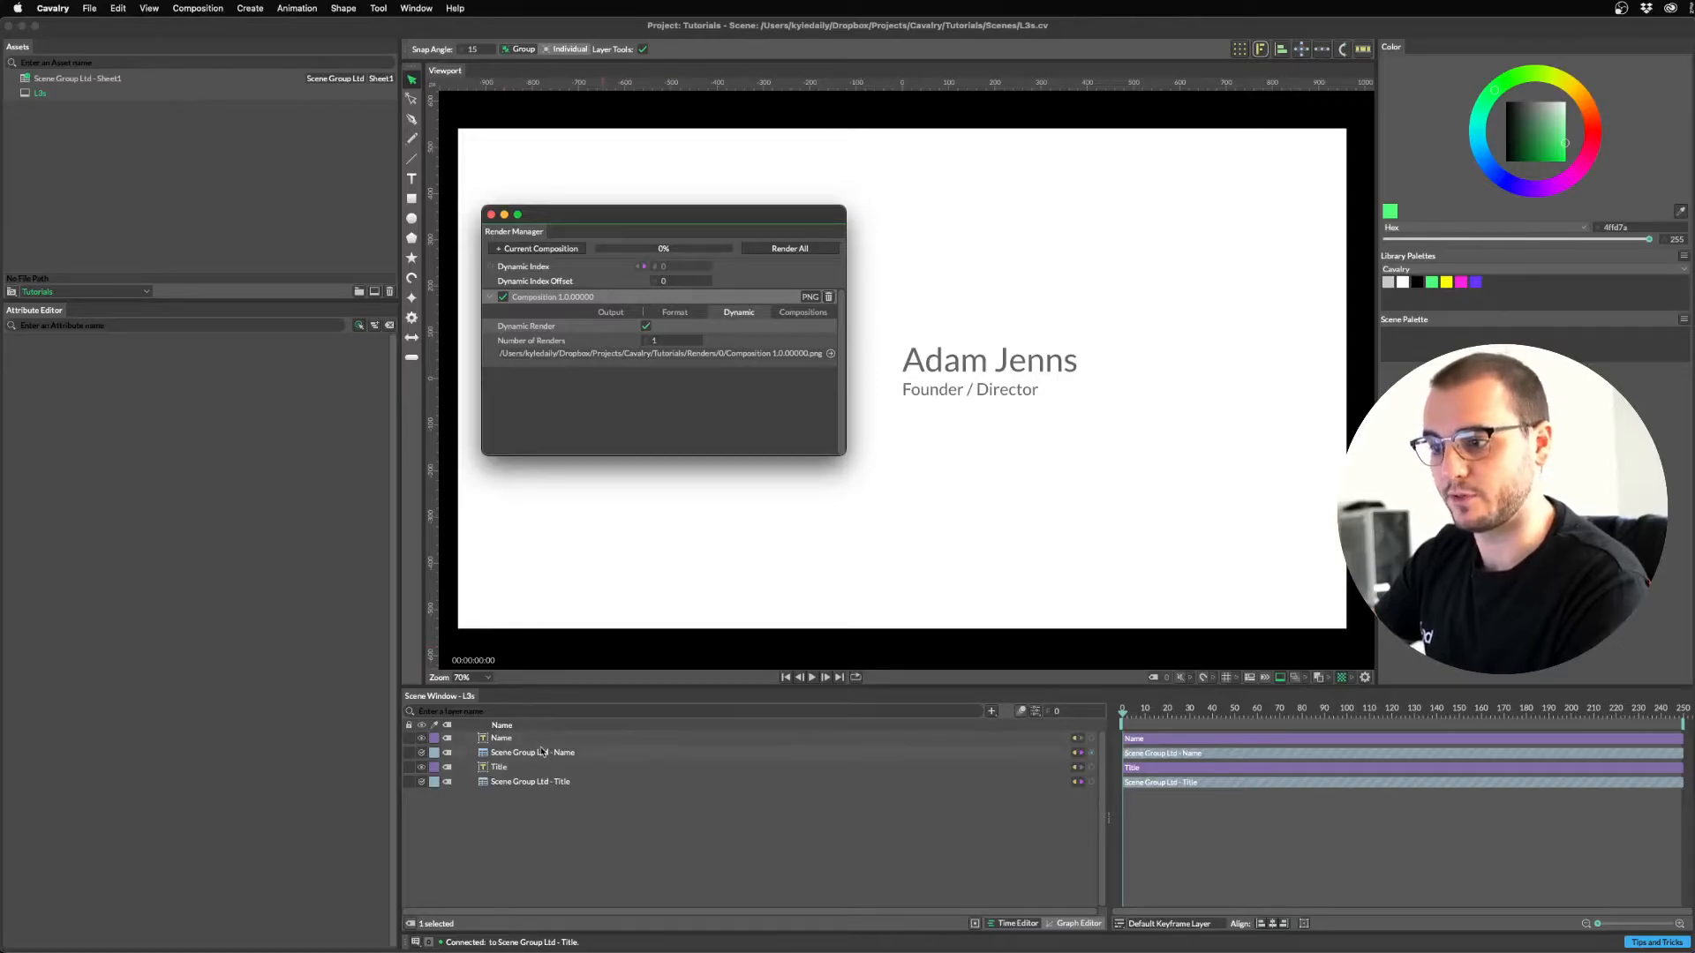
pyautogui.click(534, 755)
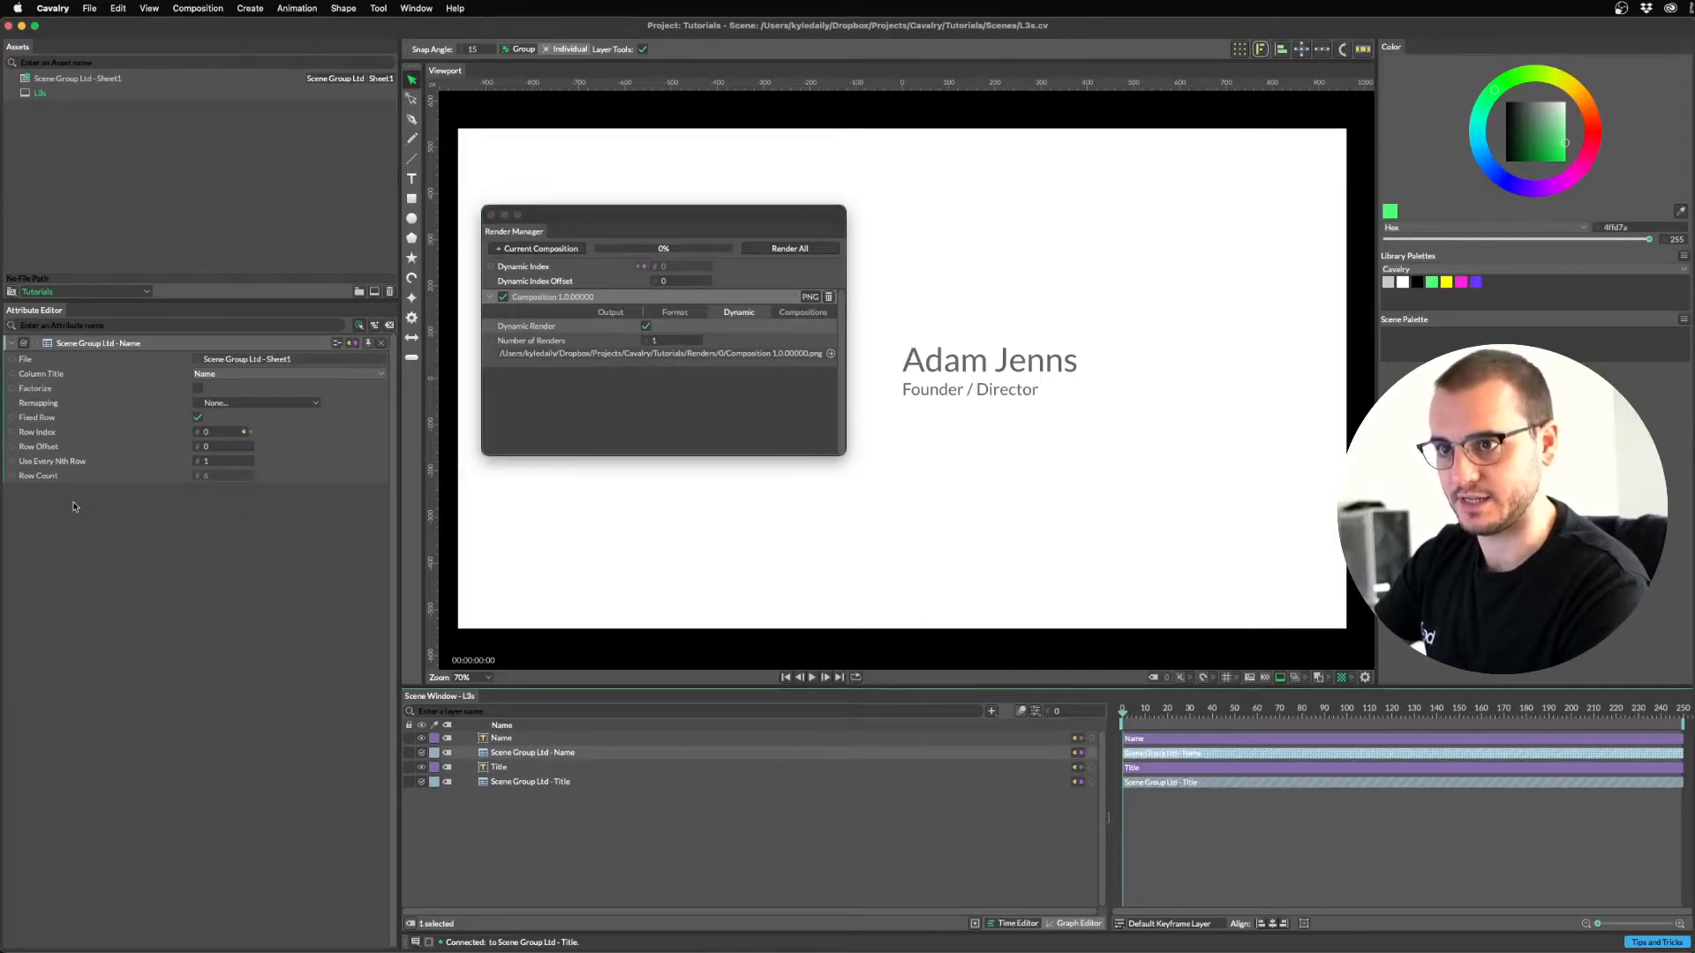
pyautogui.moveTo(12, 475); pyautogui.dragTo(533, 342)
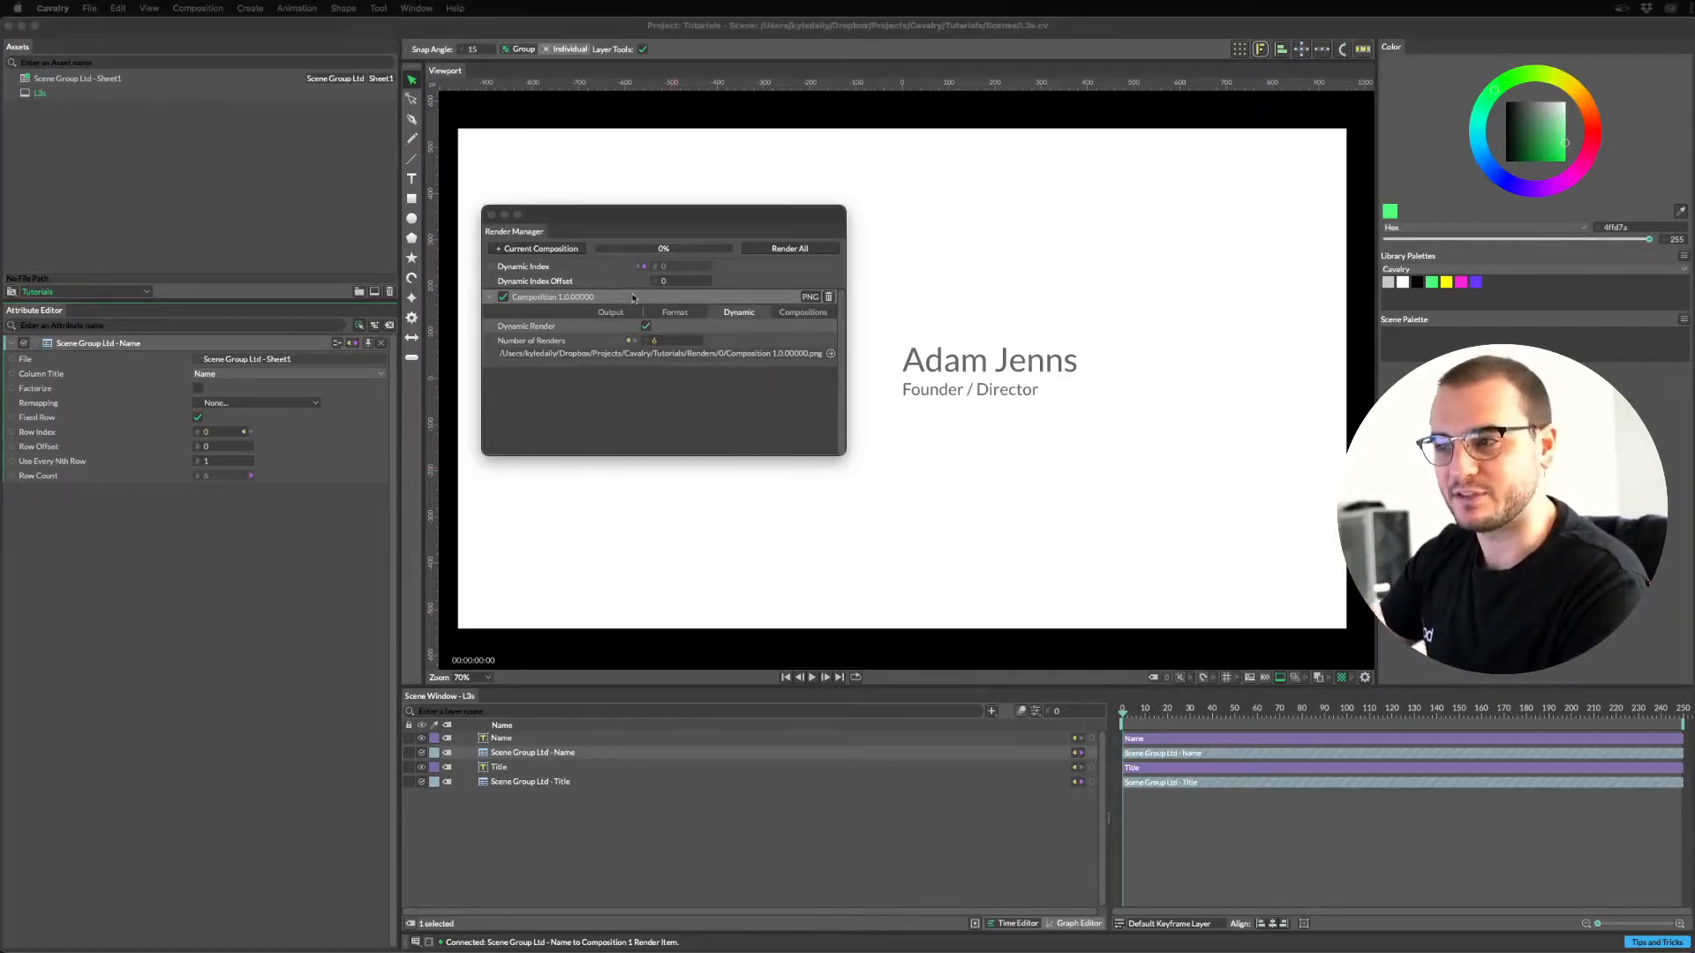
# Set the render File Format to QuickTime with the ProRes 4444 codec.
pyautogui.click(684, 318)
pyautogui.click(685, 326)
pyautogui.click(700, 411)
pyautogui.click(703, 340)
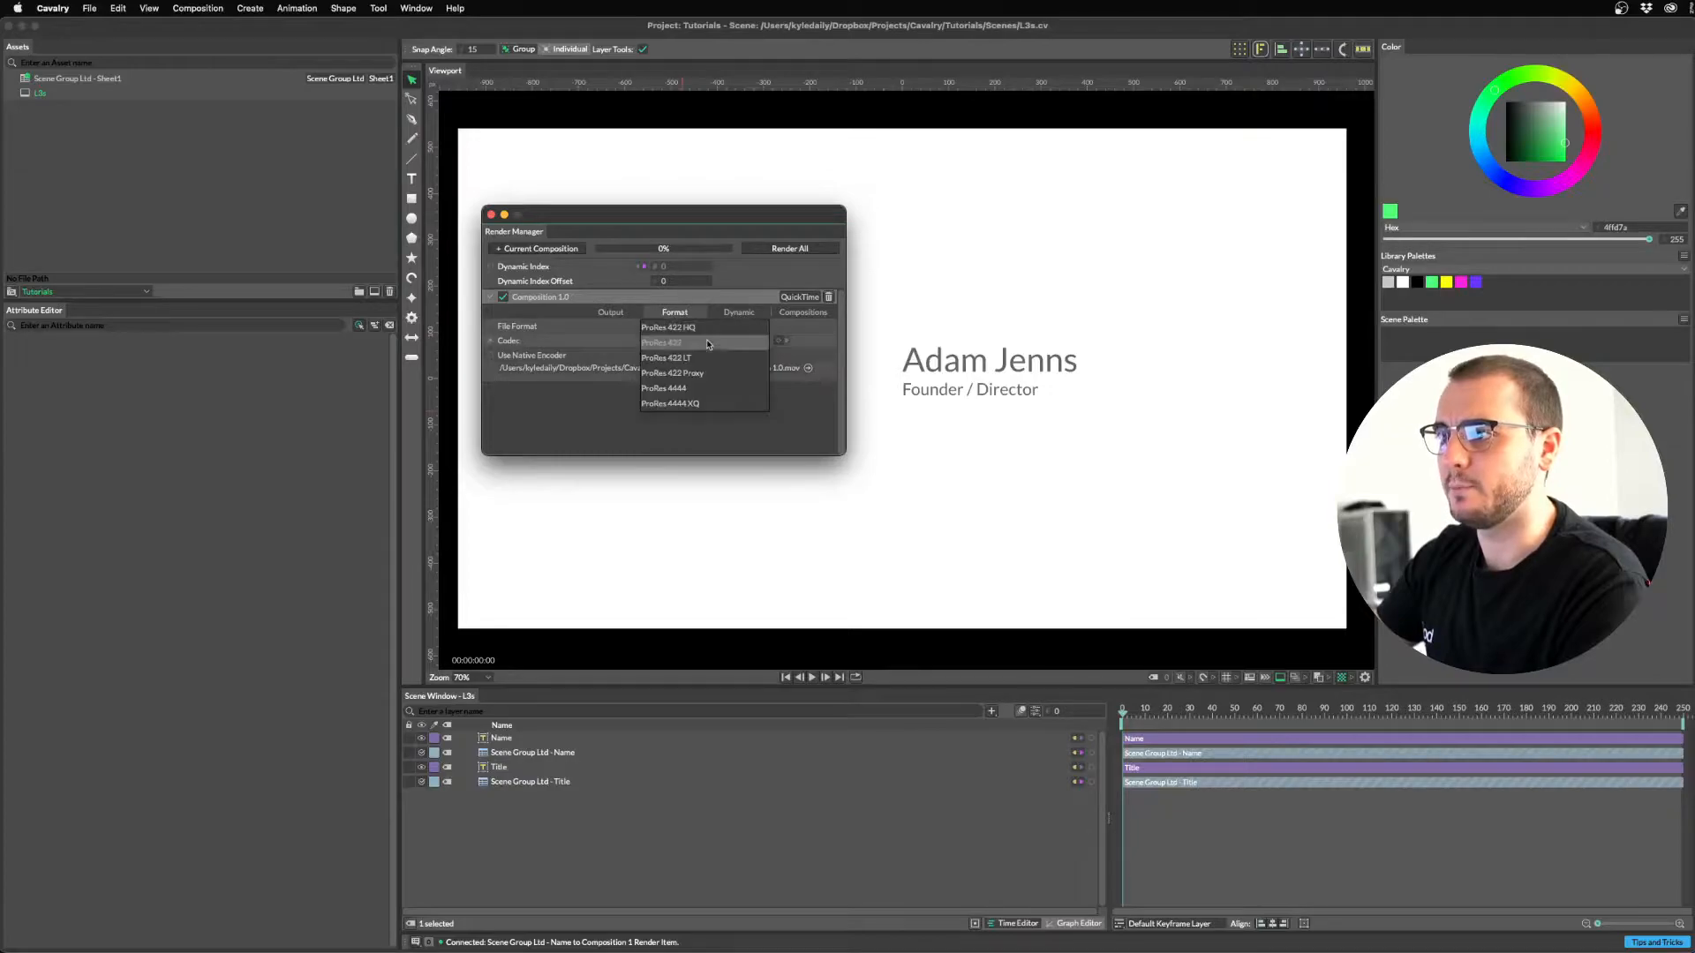
pyautogui.click(680, 396)
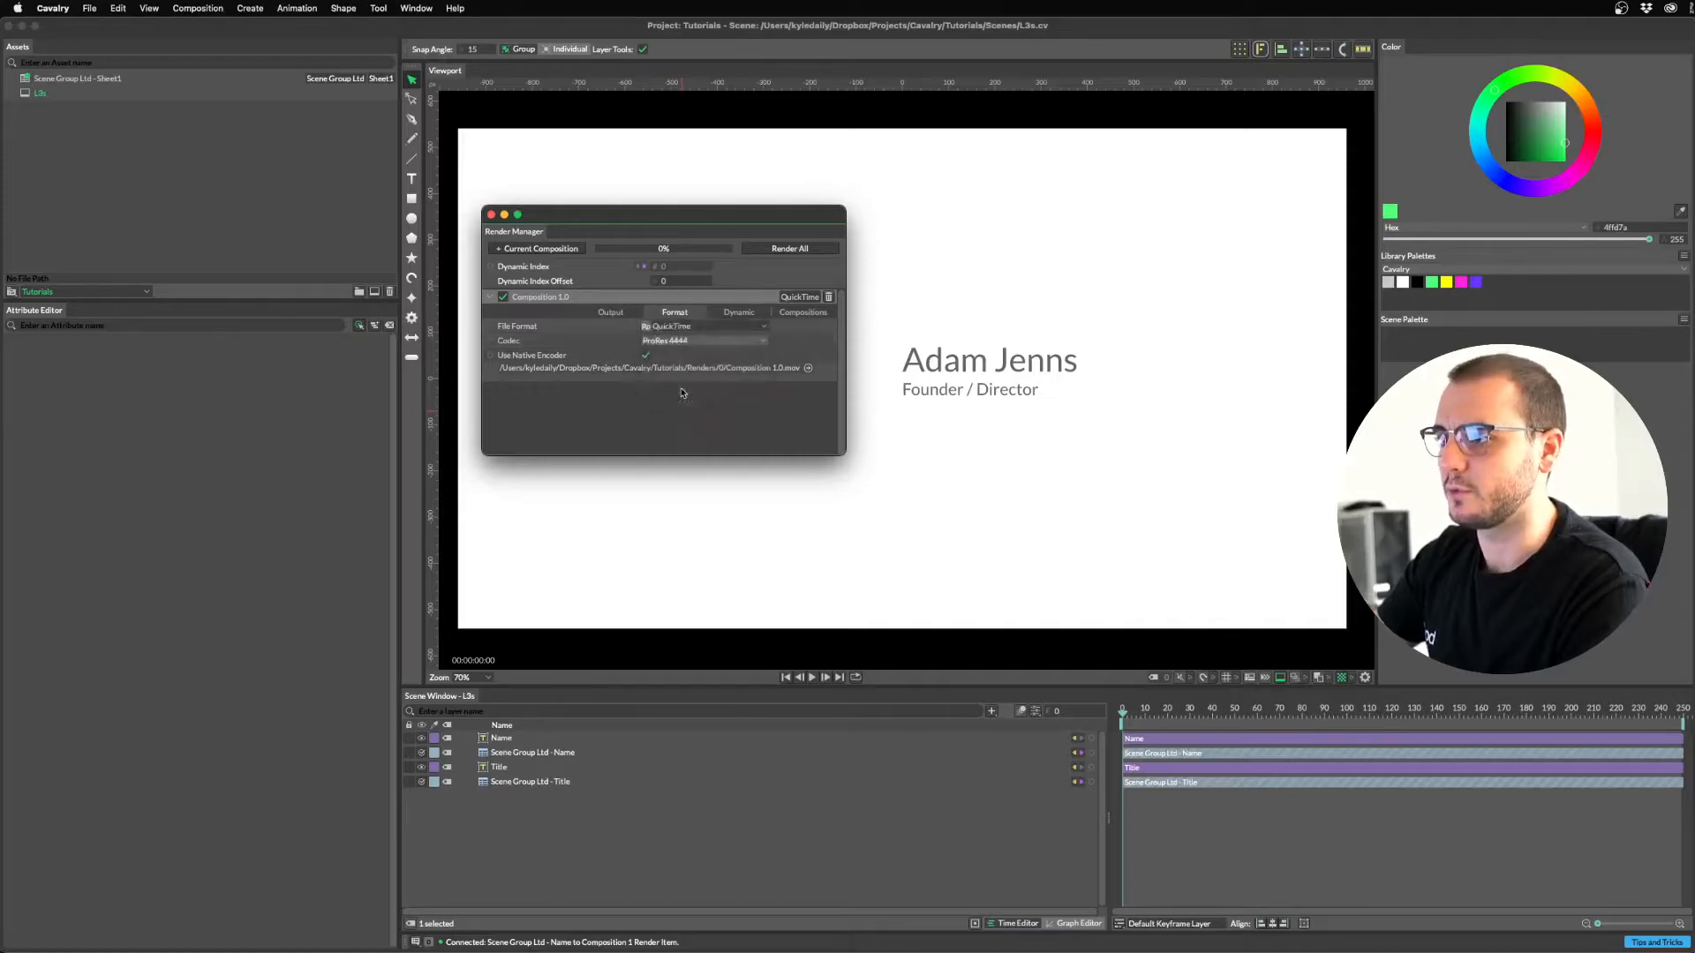
pyautogui.click(612, 314)
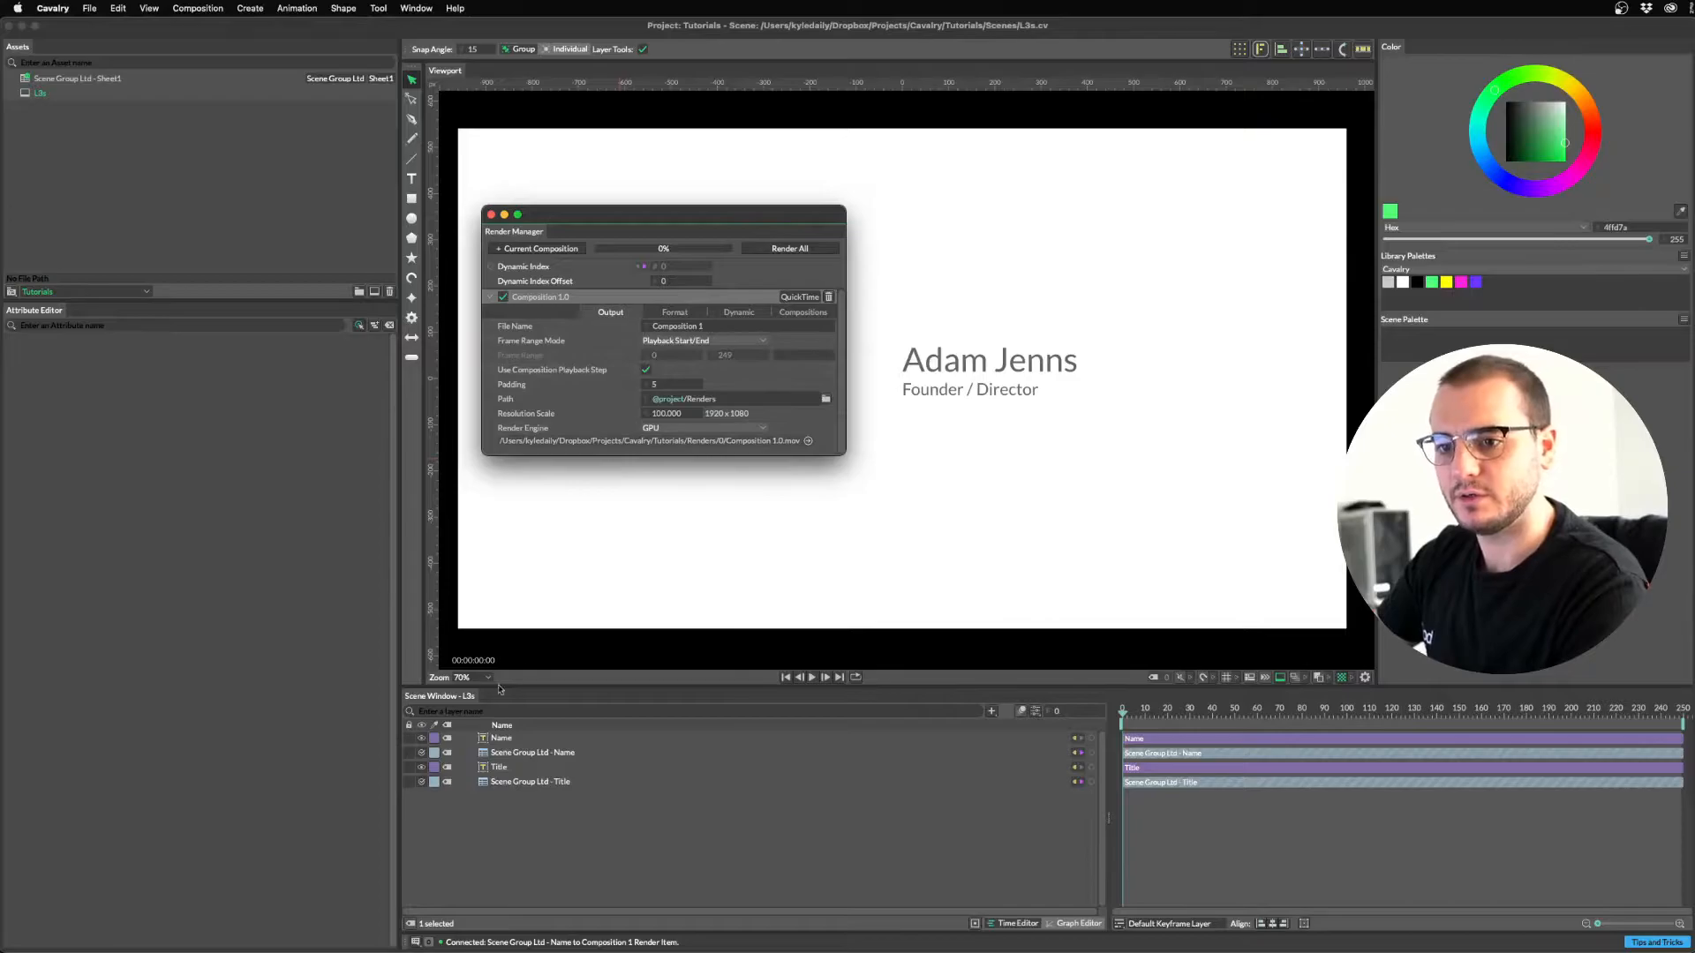
# Clear the File Name field and review the available render tokens in the documentation.
pyautogui.press('super+Tab')
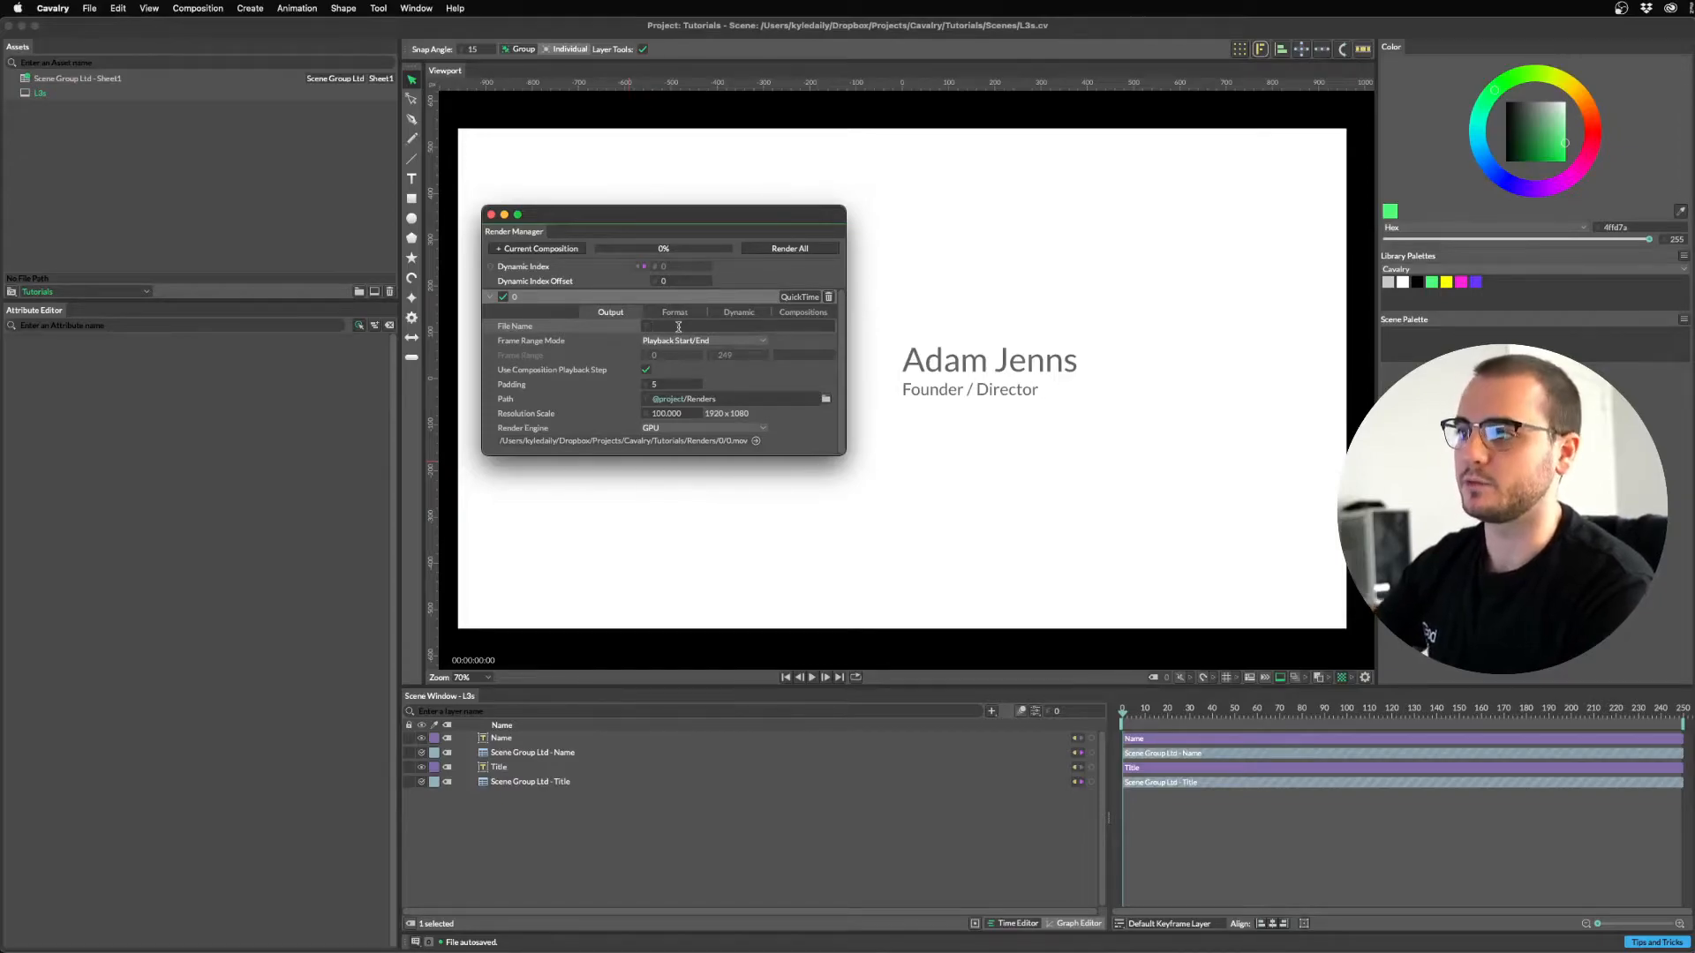
pyautogui.rightClick(663, 327)
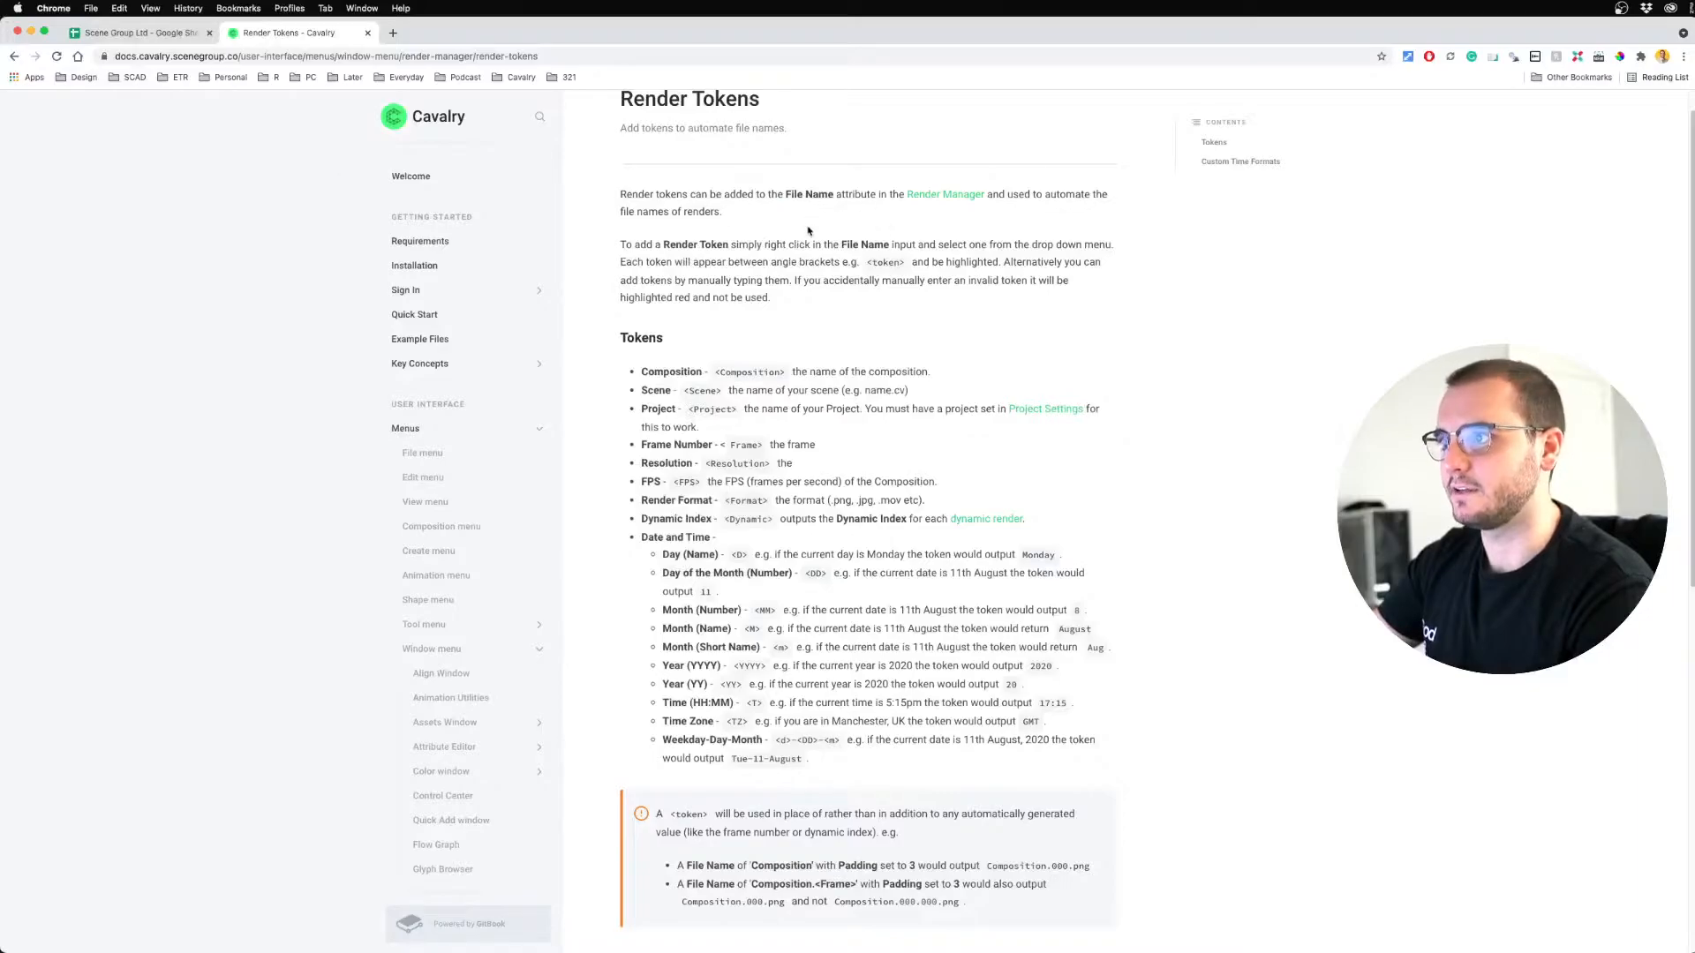
pyautogui.scroll(1, 729, 357)
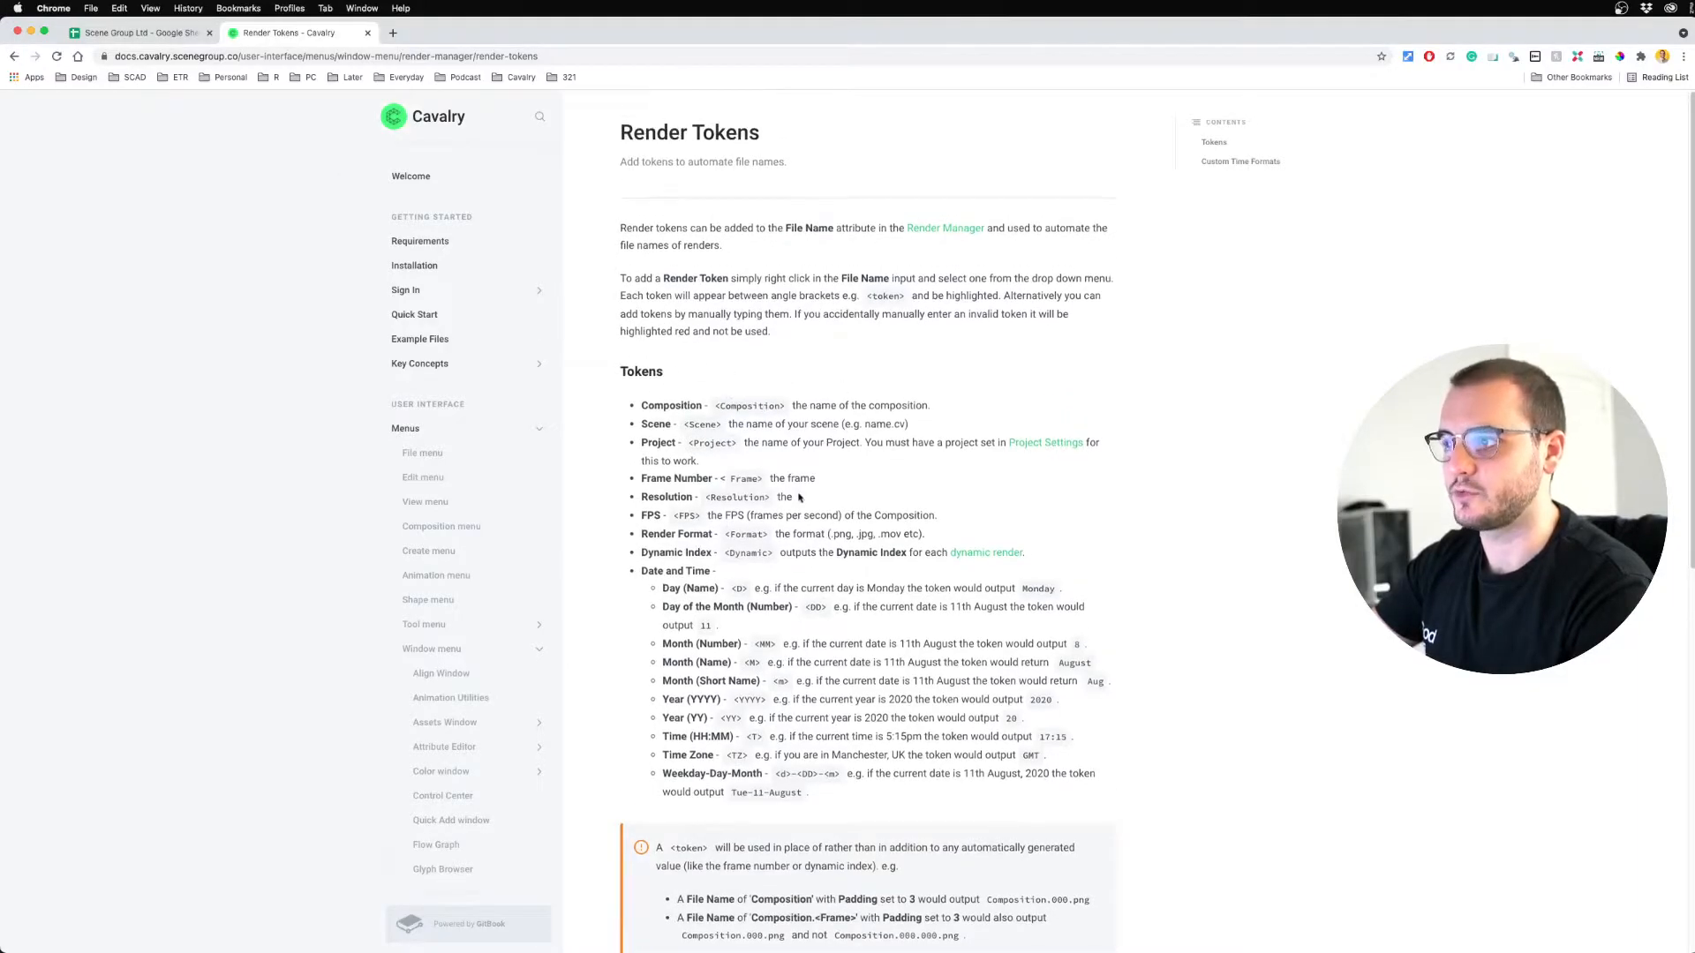
pyautogui.scroll(-4, 830, 556)
pyautogui.scroll(4, 861, 619)
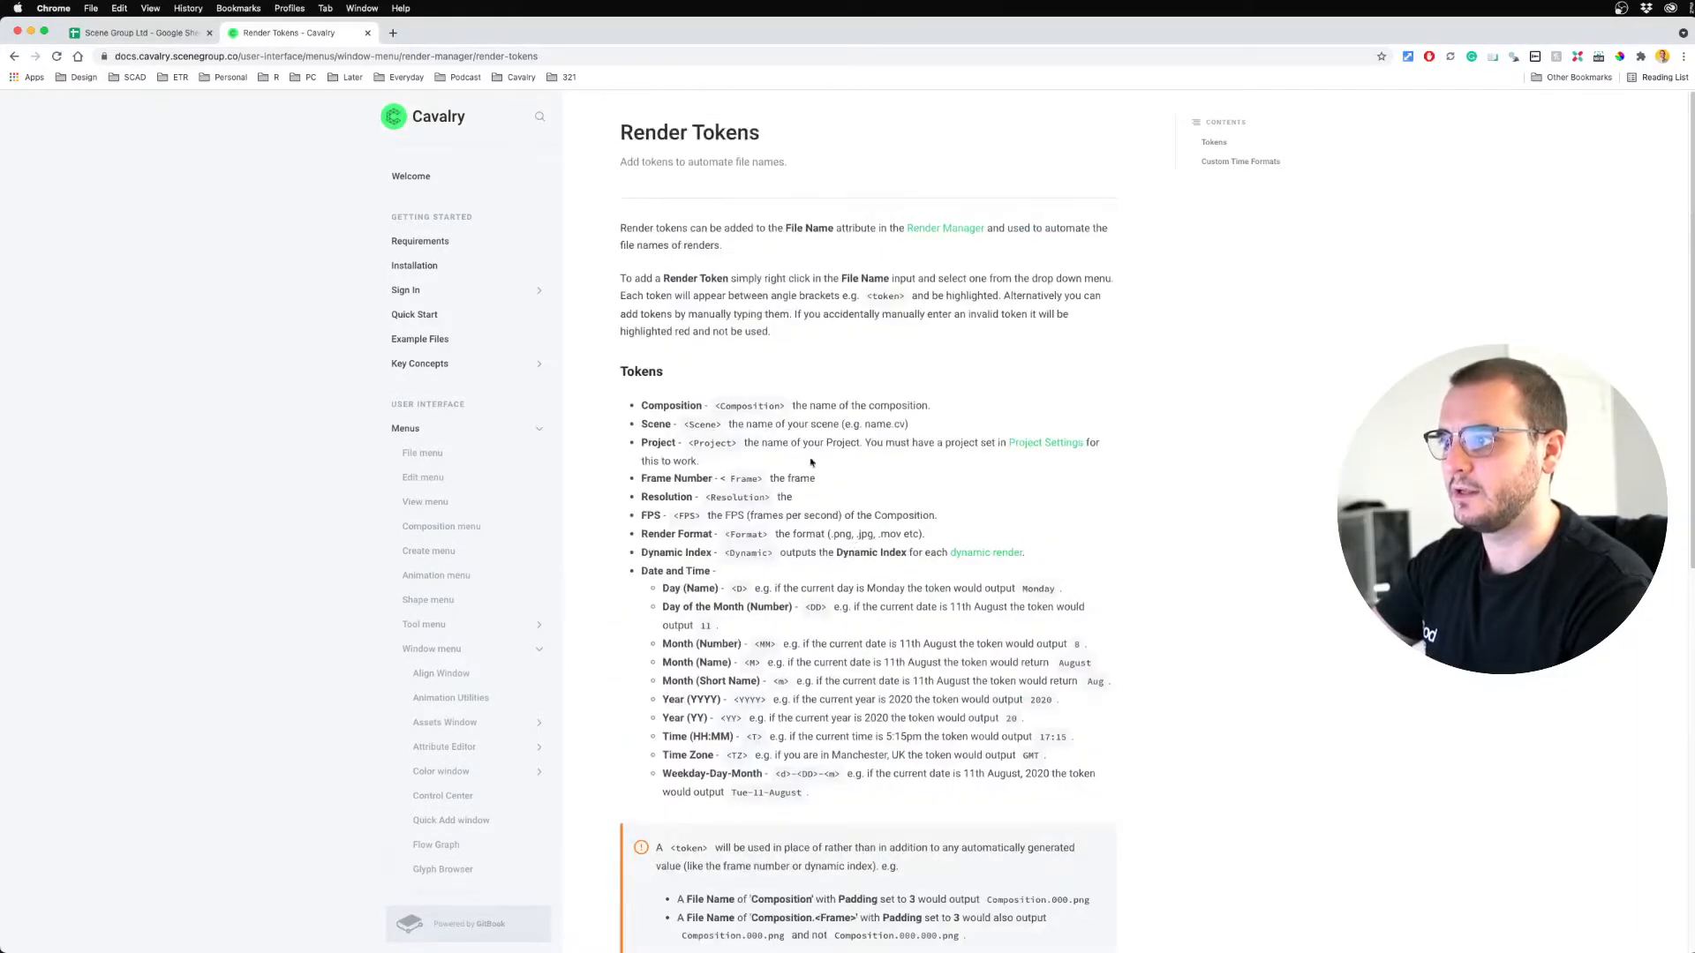
pyautogui.press('super+Tab')
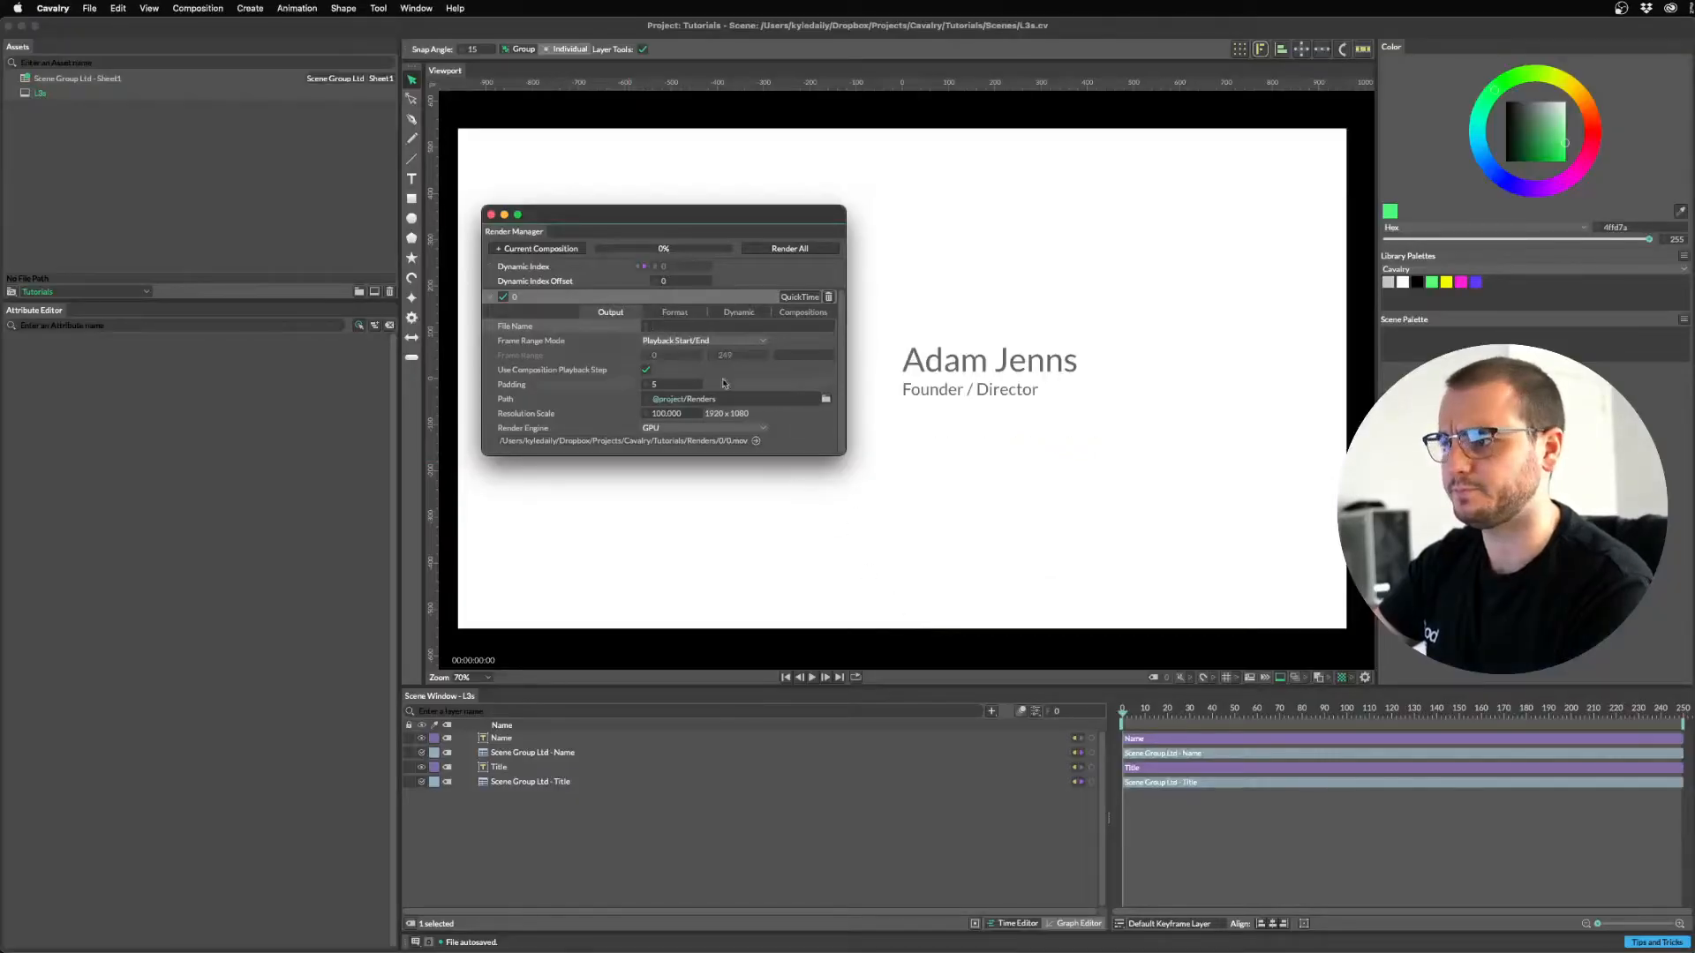
# Set the File Name to <Project>_<Composition> using the token menu, giving Tutorials_L3s outputs.
pyautogui.rightClick(670, 326)
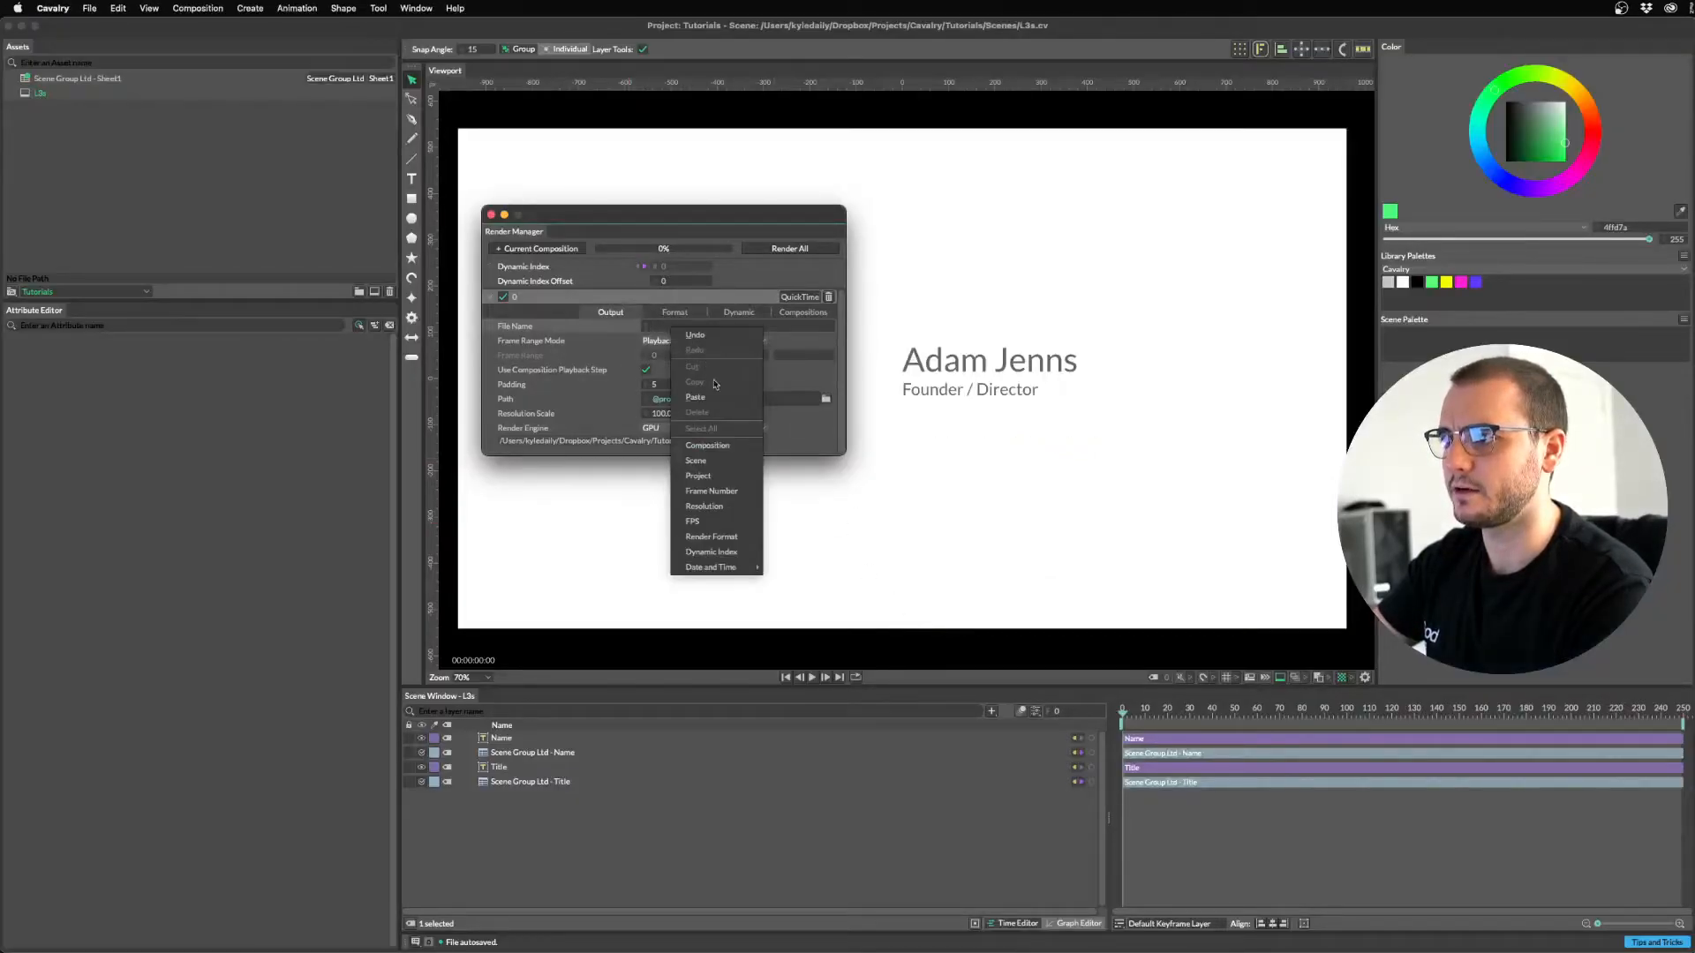
pyautogui.click(716, 477)
pyautogui.write('_')
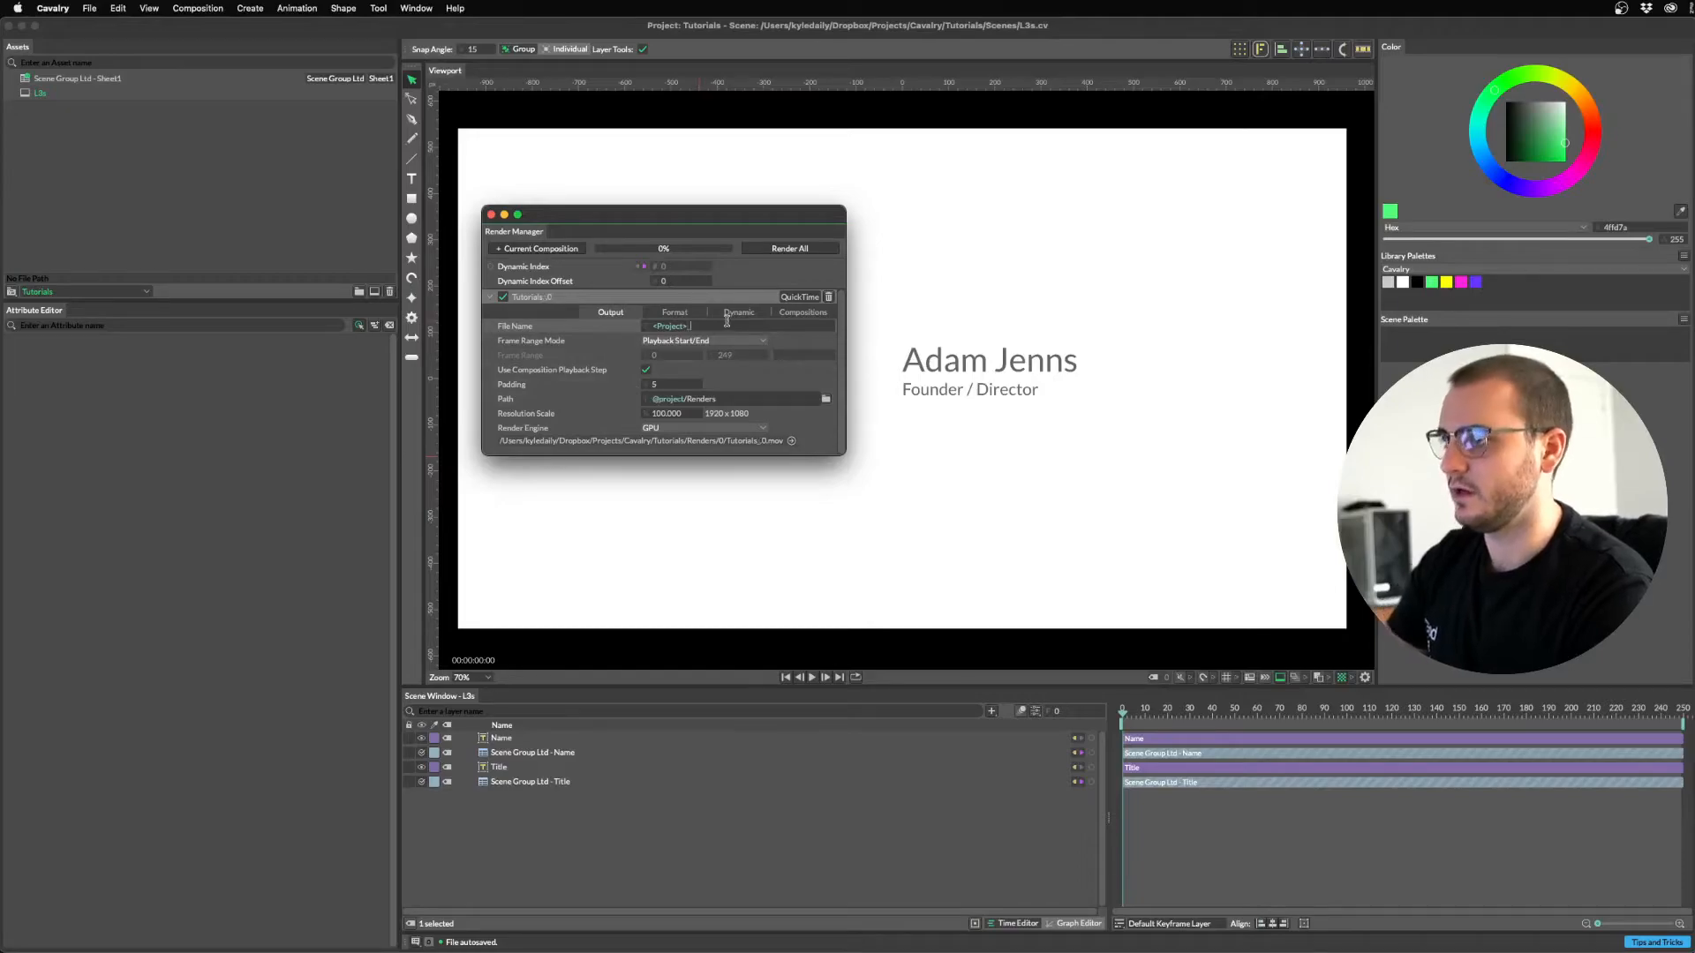
pyautogui.rightClick(721, 331)
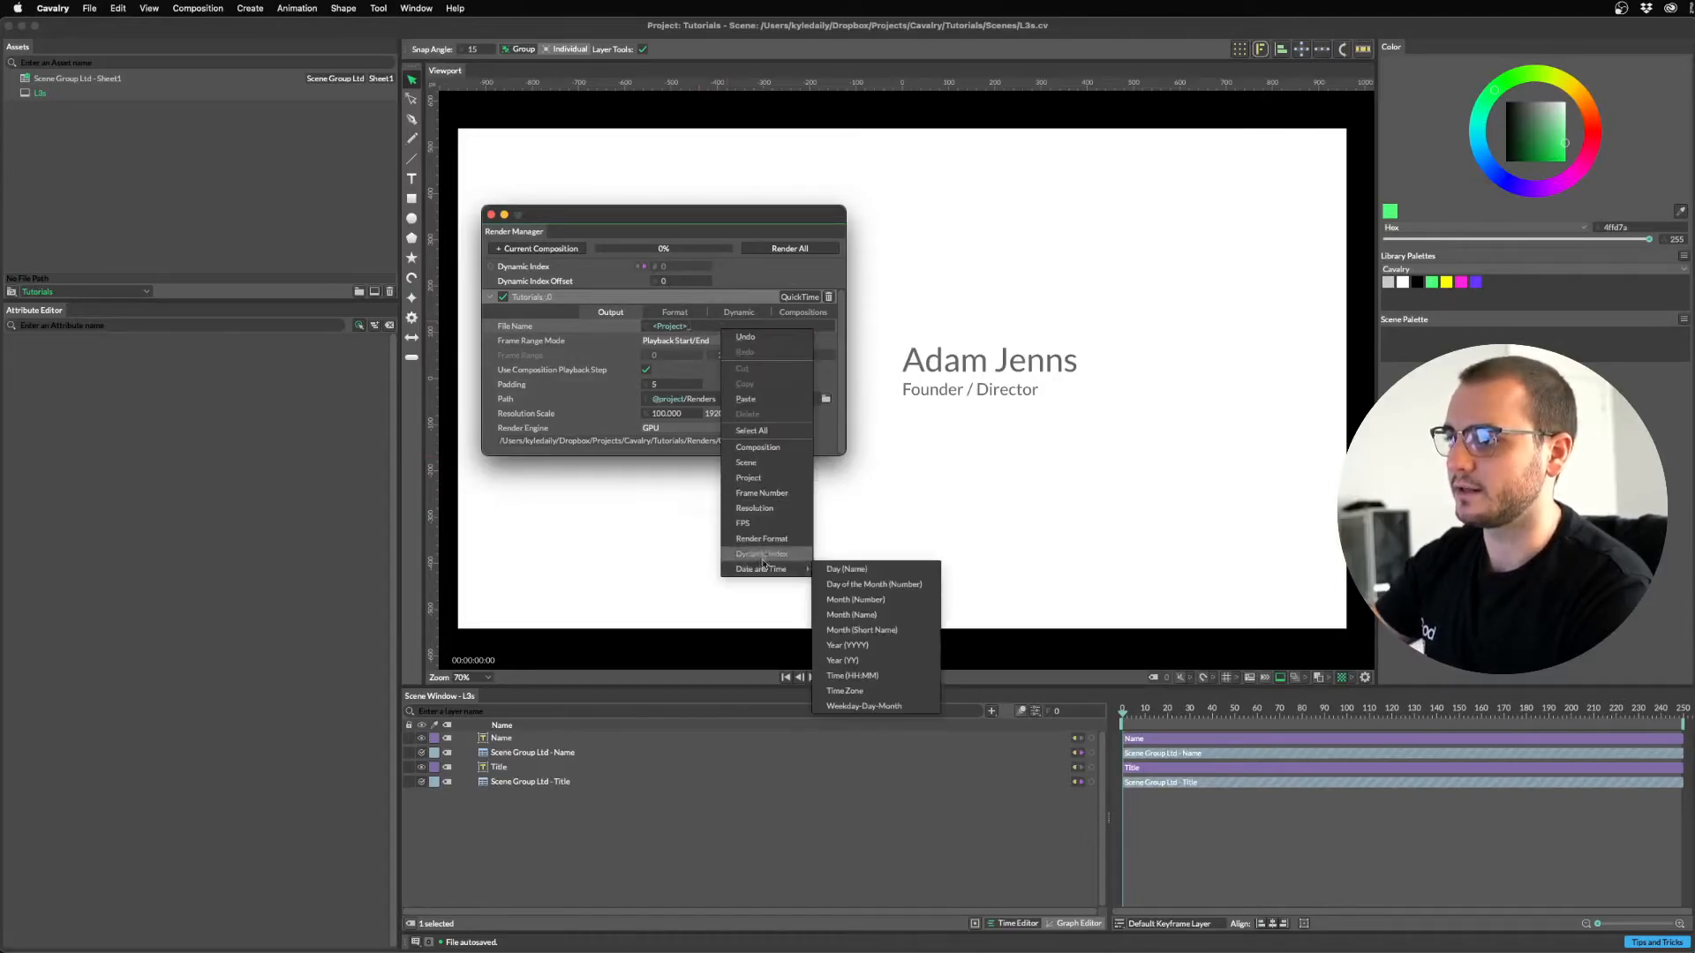
pyautogui.click(775, 447)
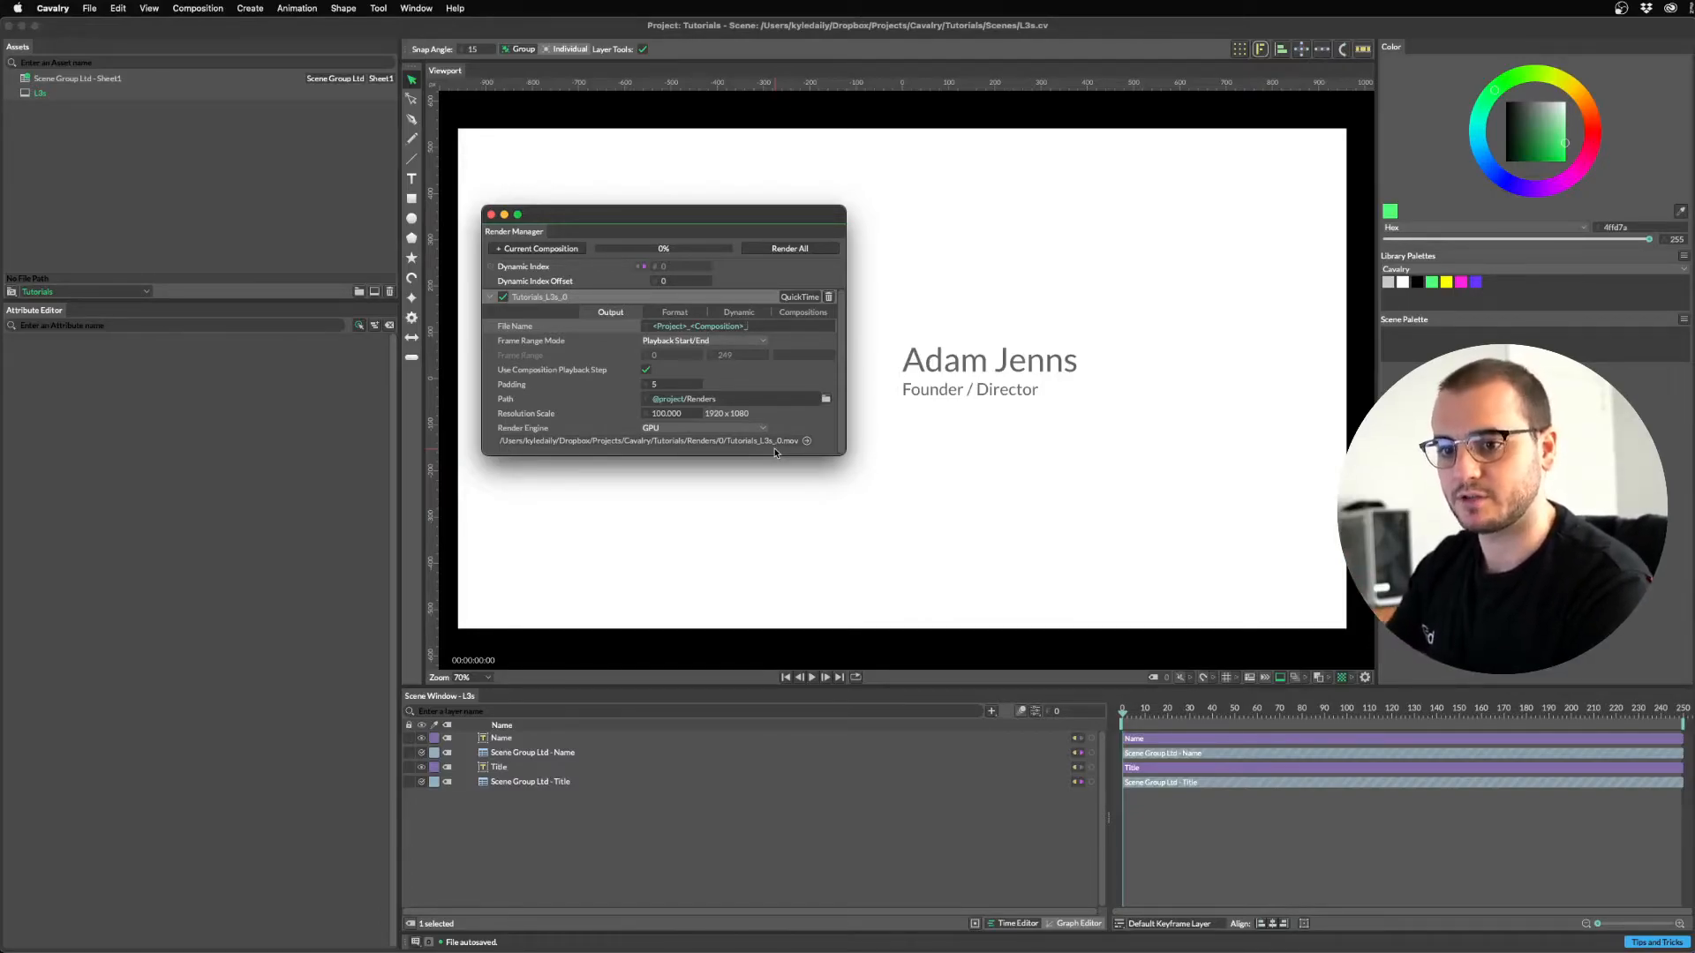
pyautogui.click(586, 880)
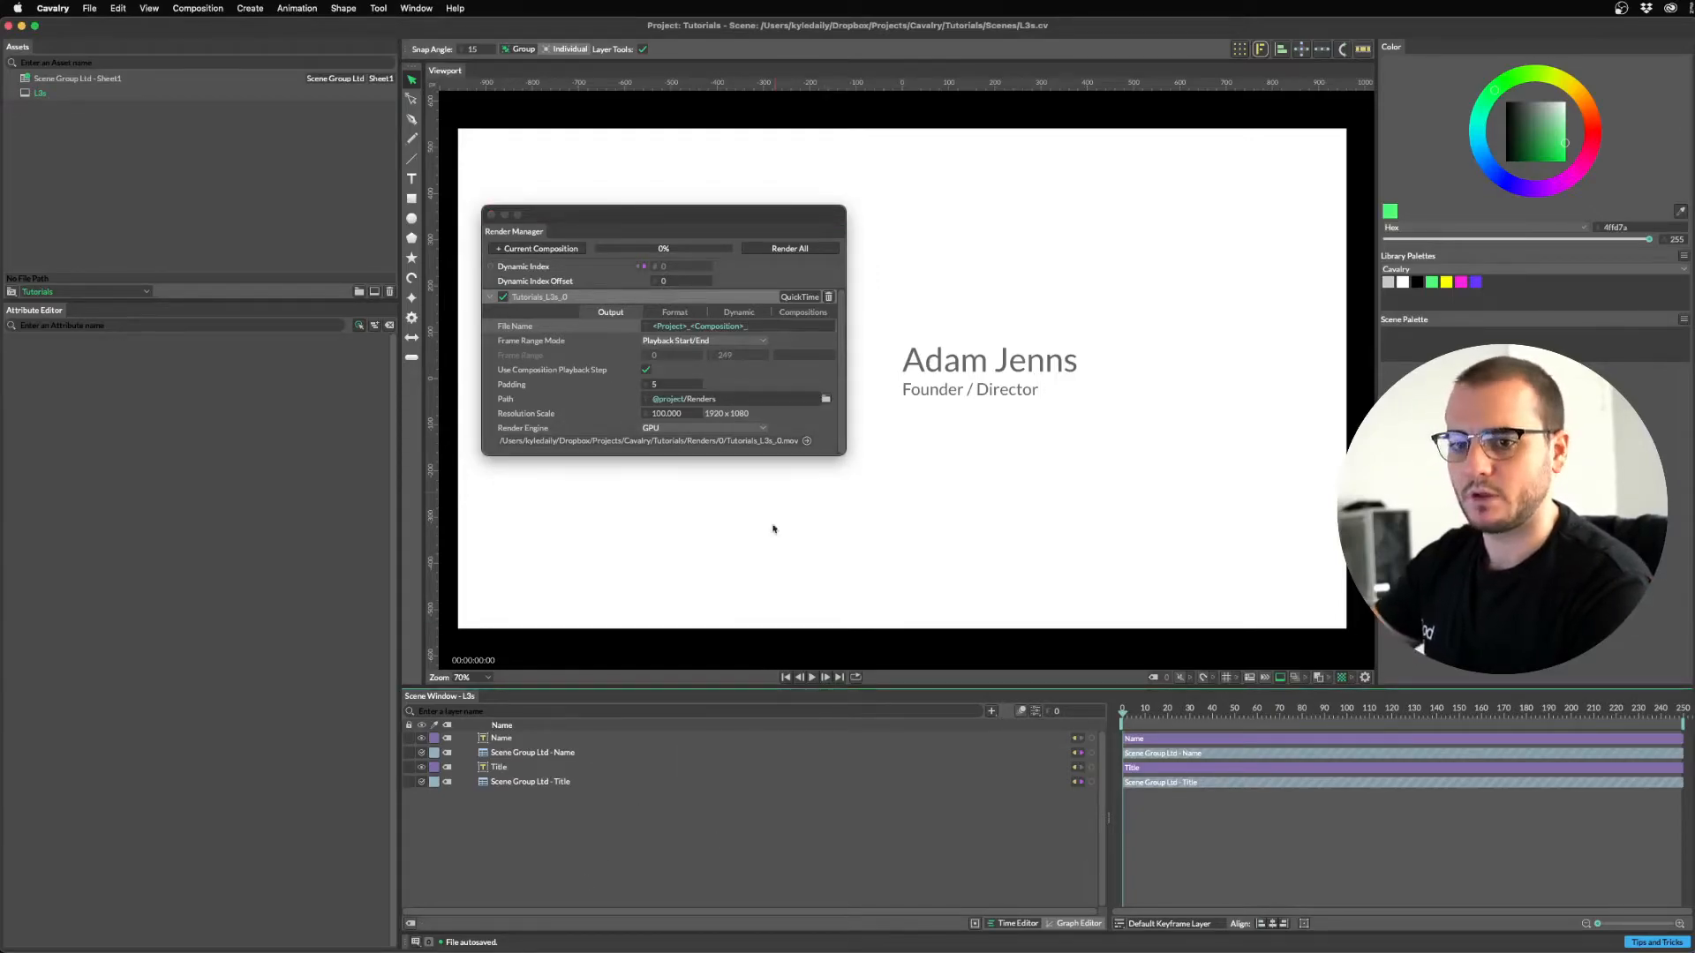
pyautogui.moveTo(544, 206); pyautogui.dragTo(1228, 152)
pyautogui.click(563, 866)
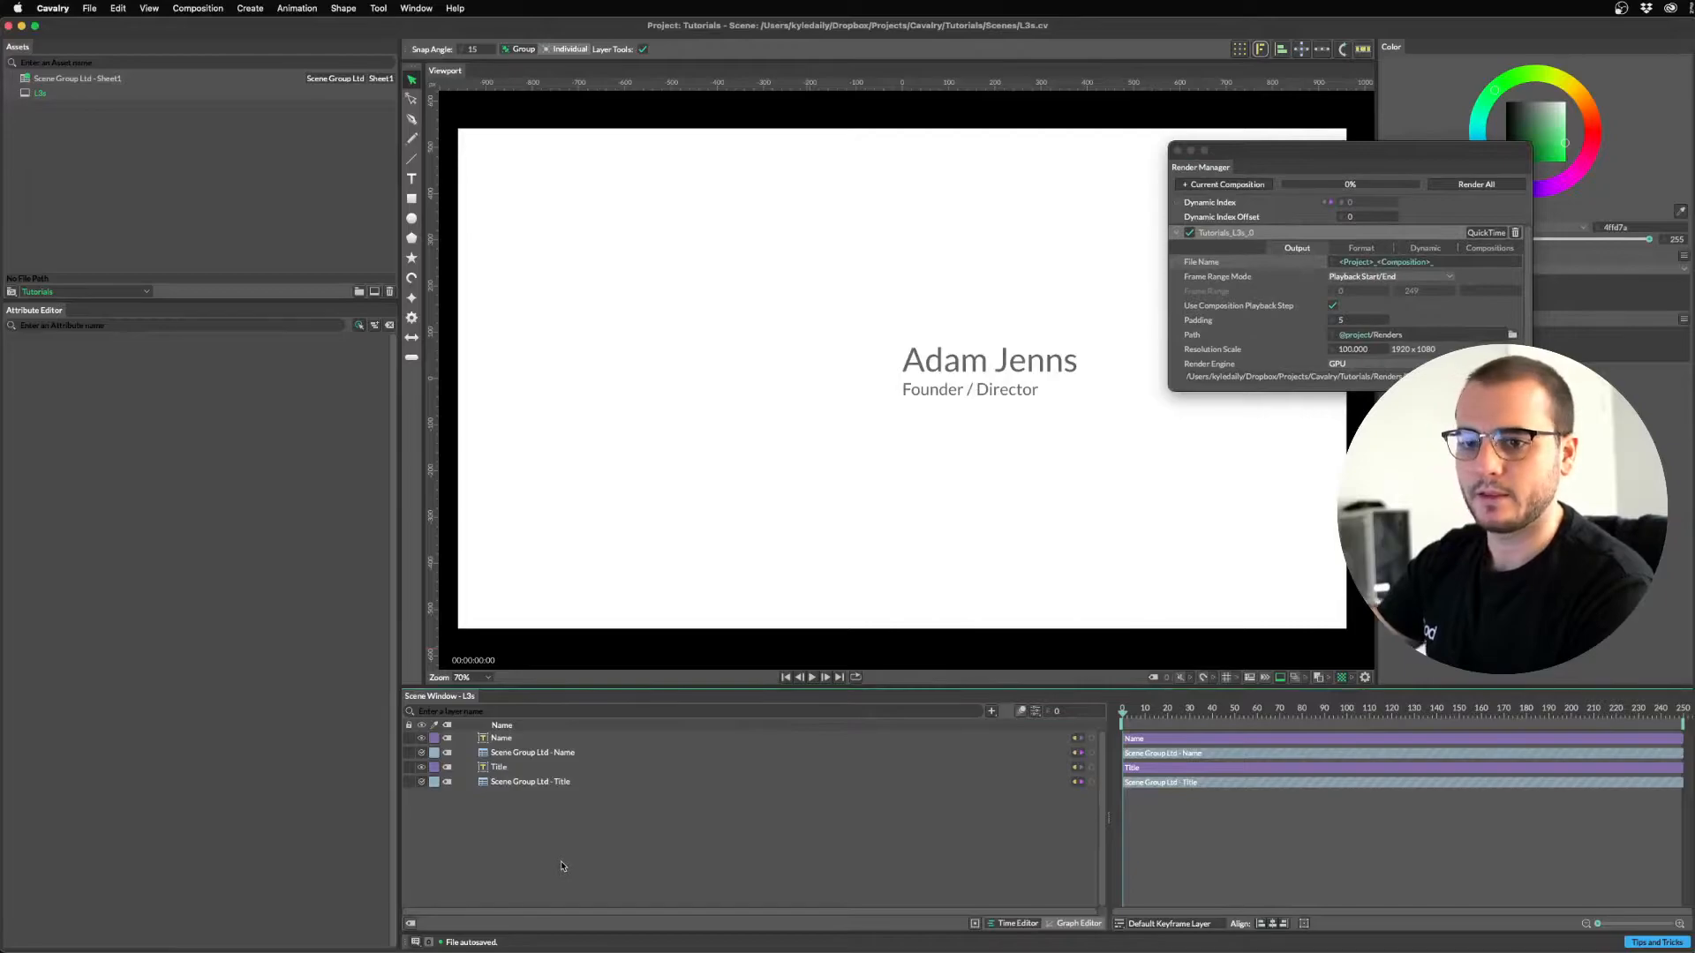
# Add a String Generator layer and set its Generator type to None.
pyautogui.press('super+period')
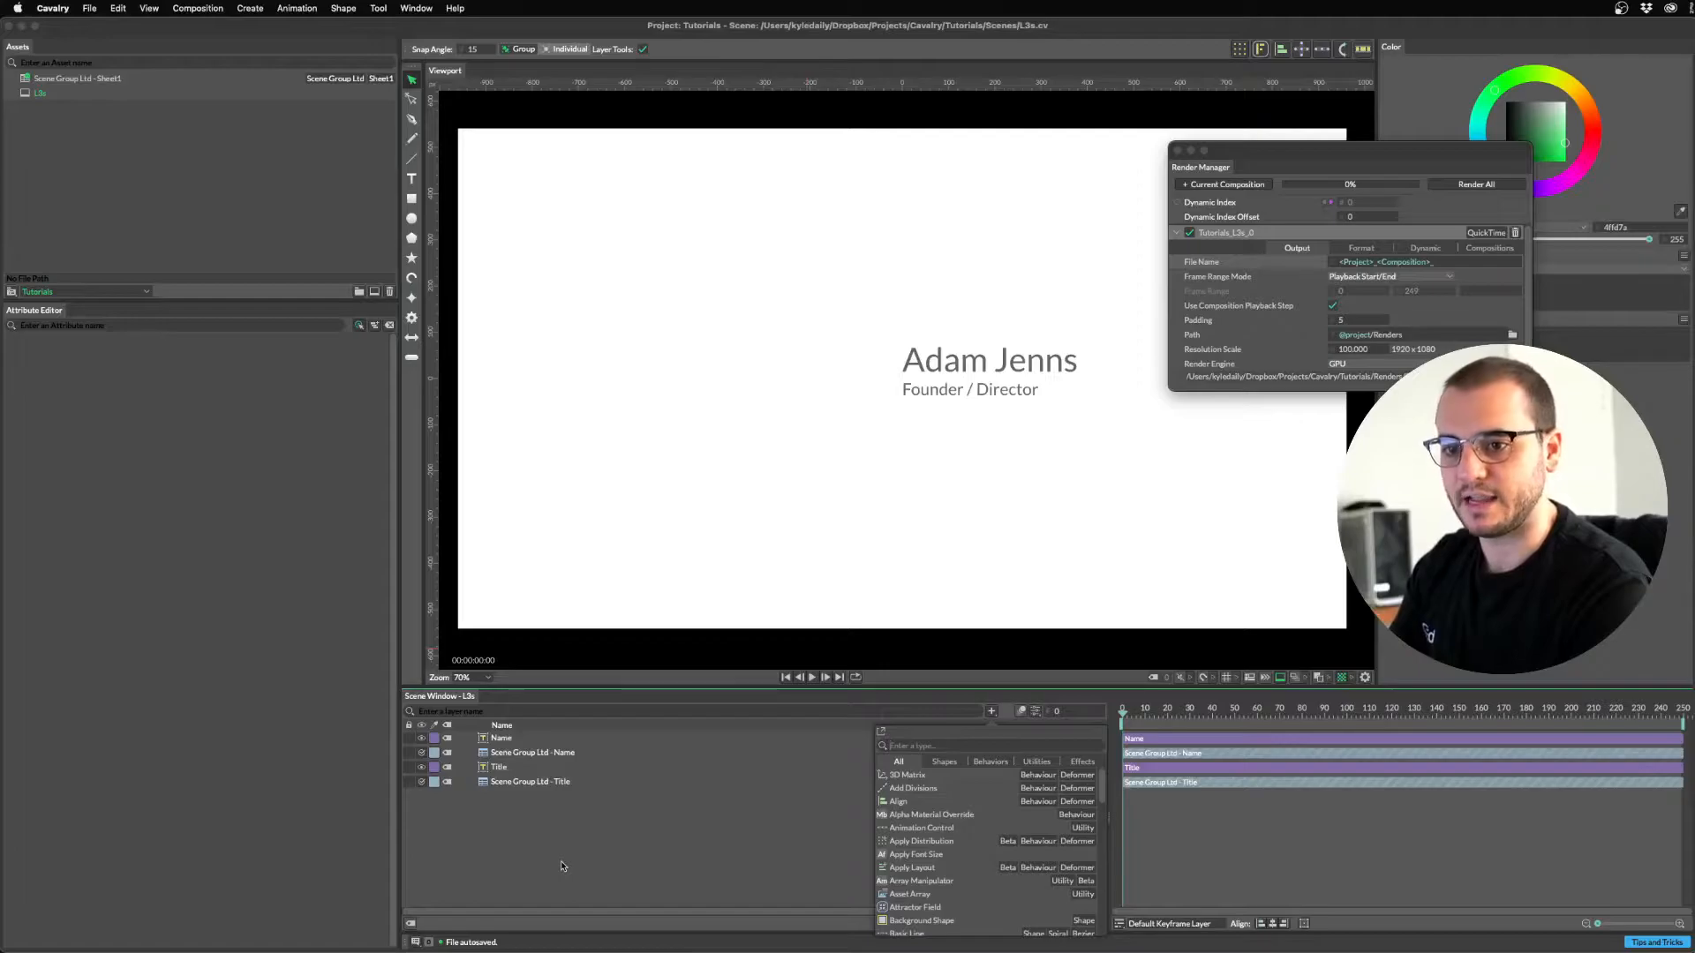
pyautogui.write('strig')
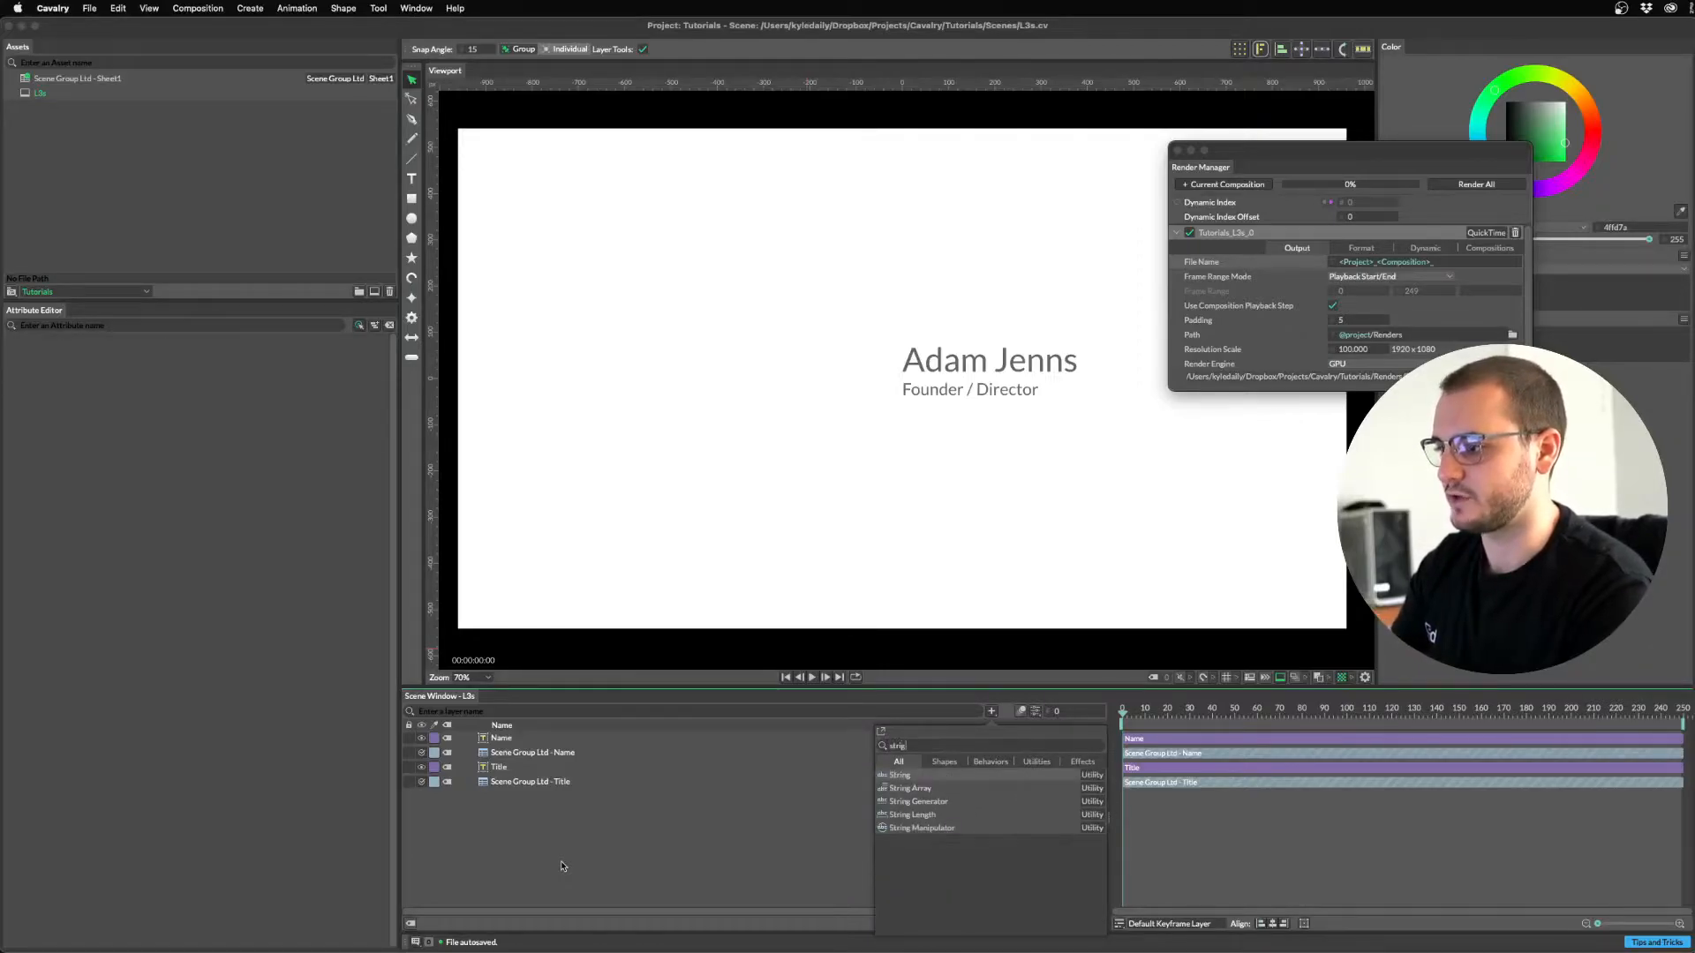
pyautogui.press('Down')
pyautogui.press('Down')
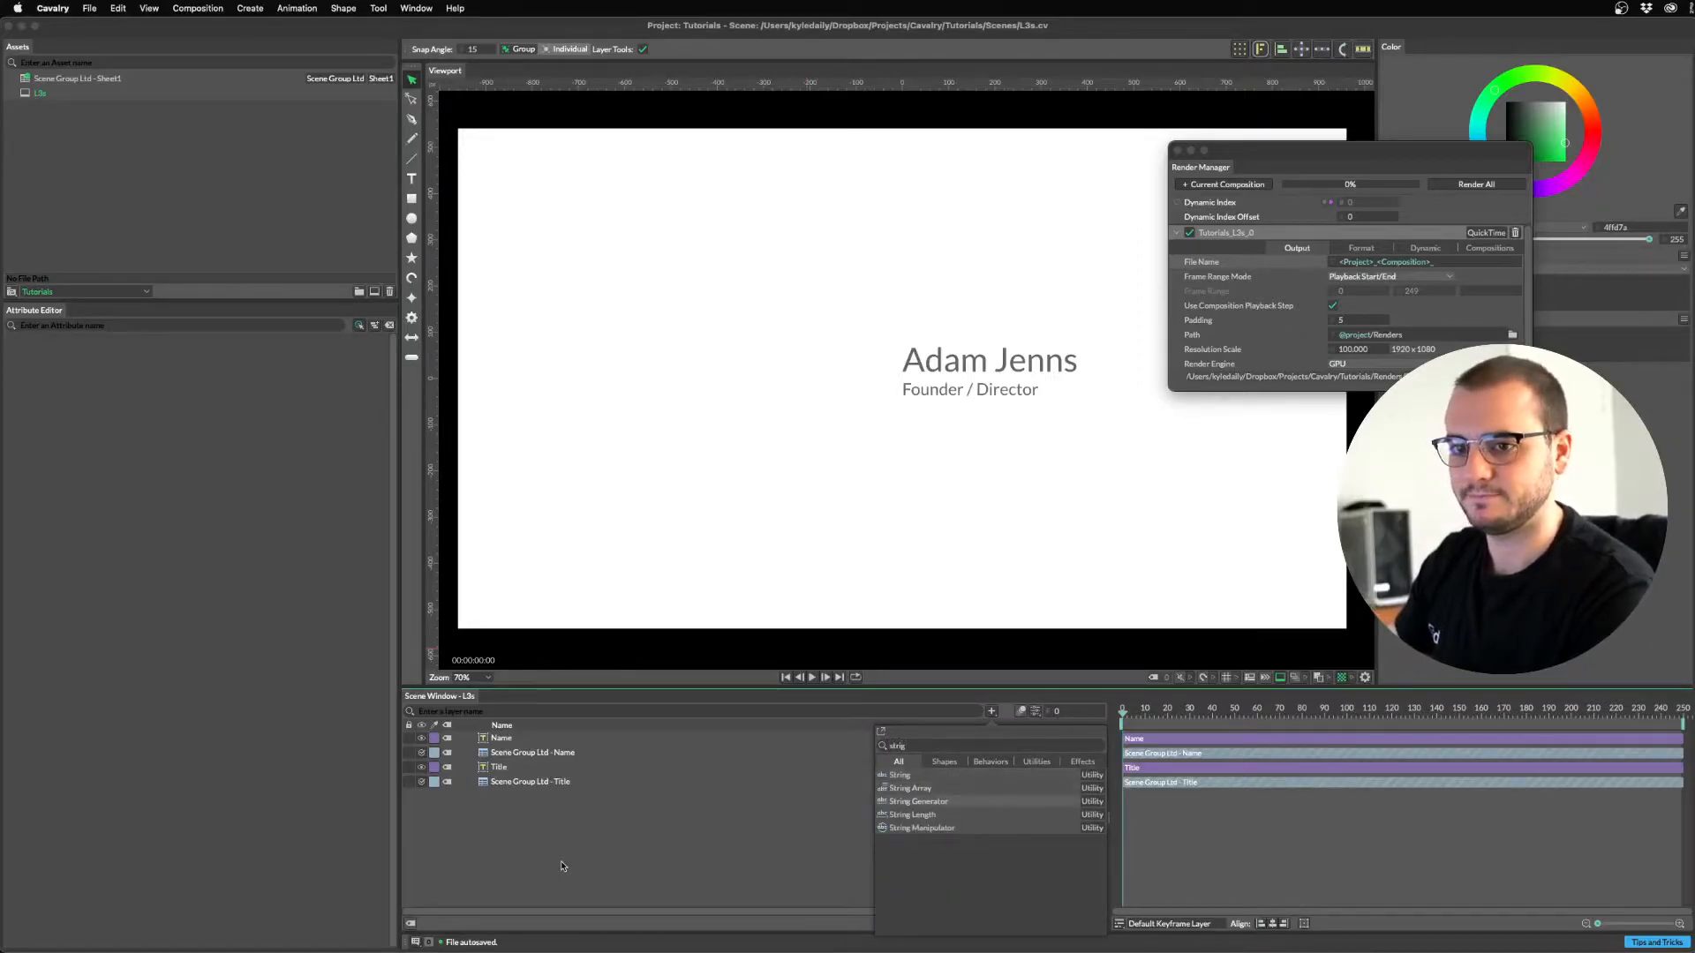
pyautogui.press('Return')
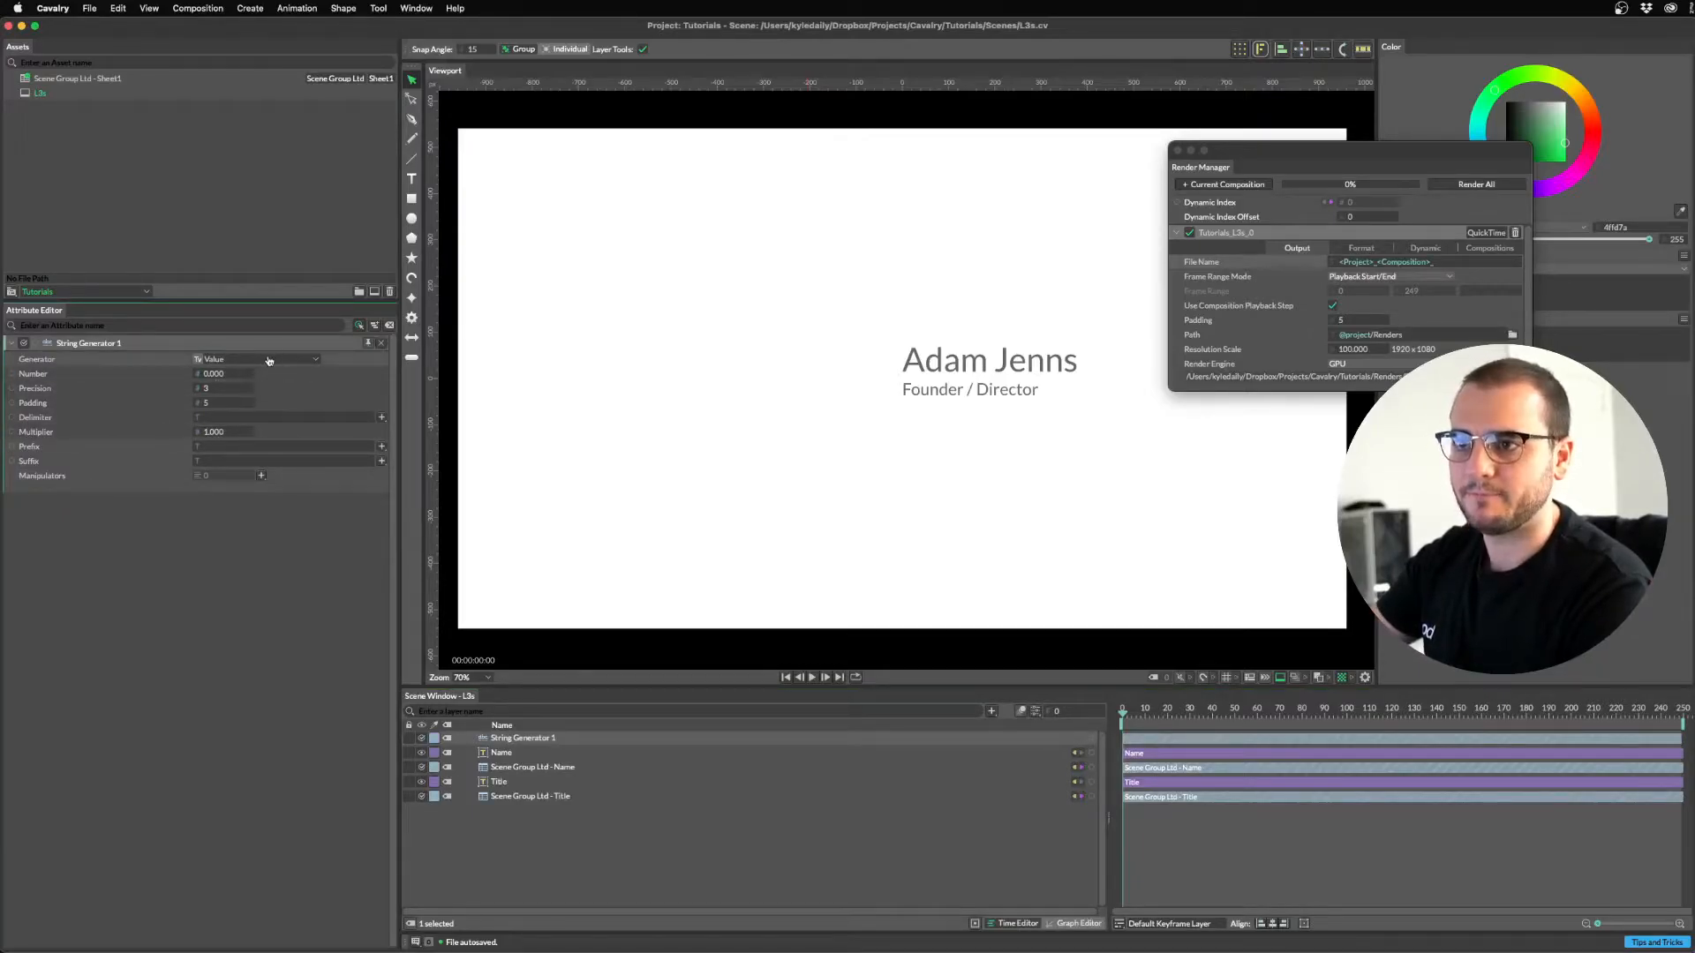
pyautogui.click(270, 360)
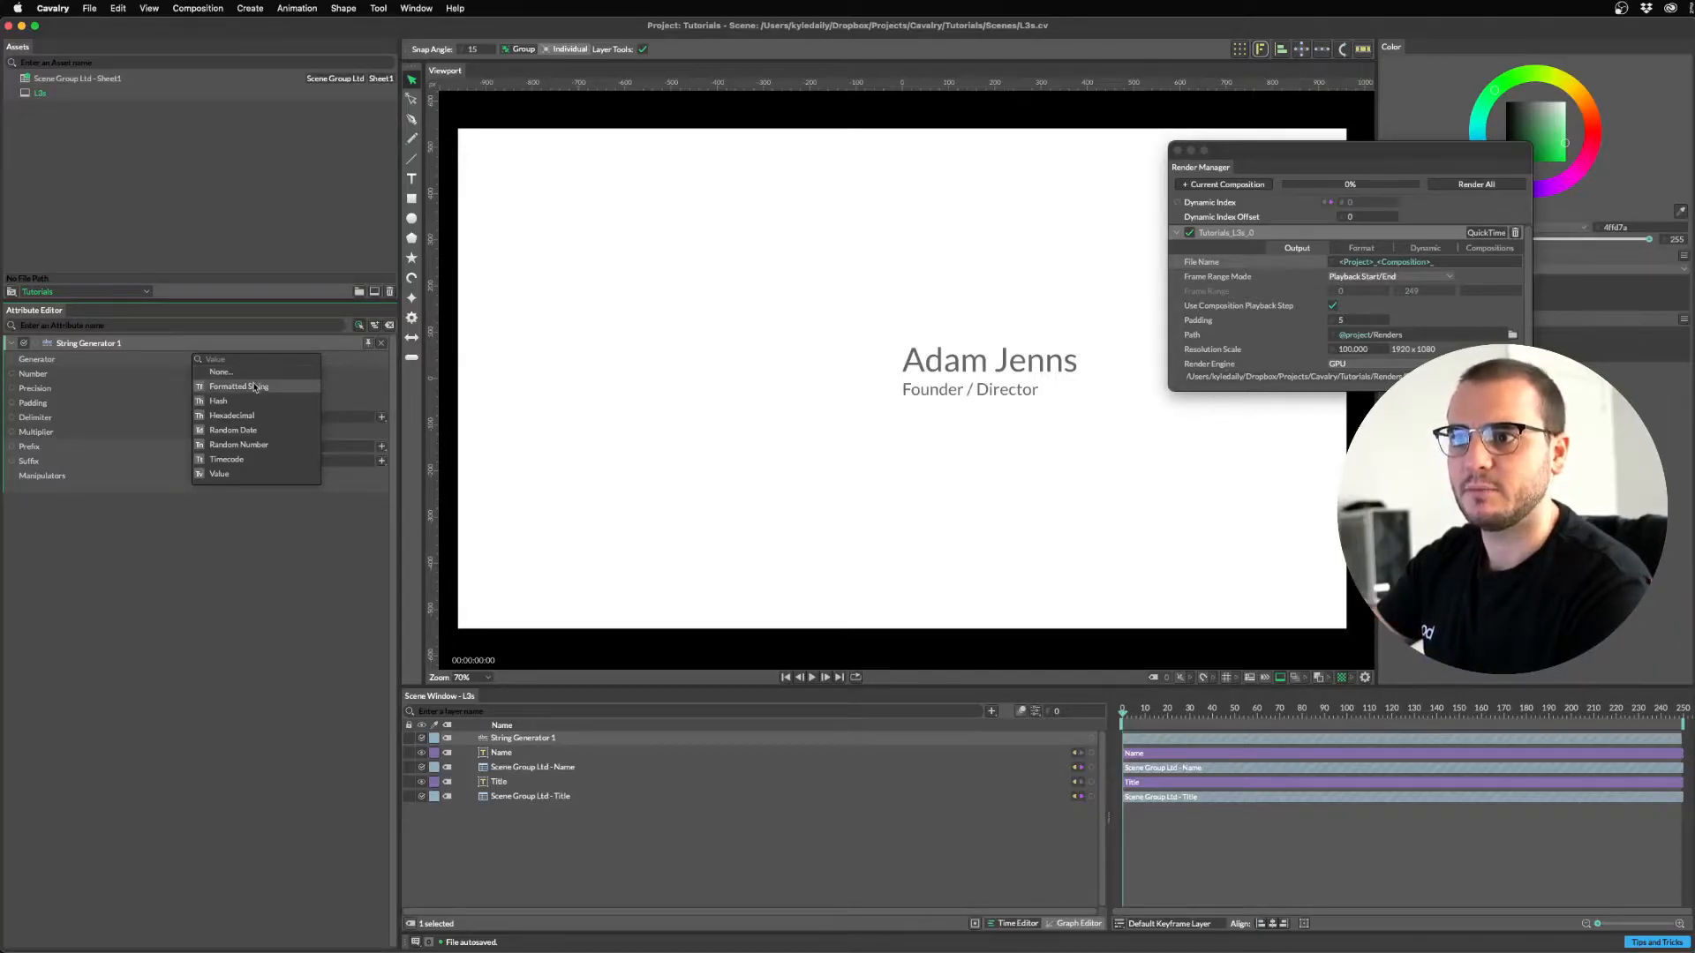
pyautogui.click(254, 388)
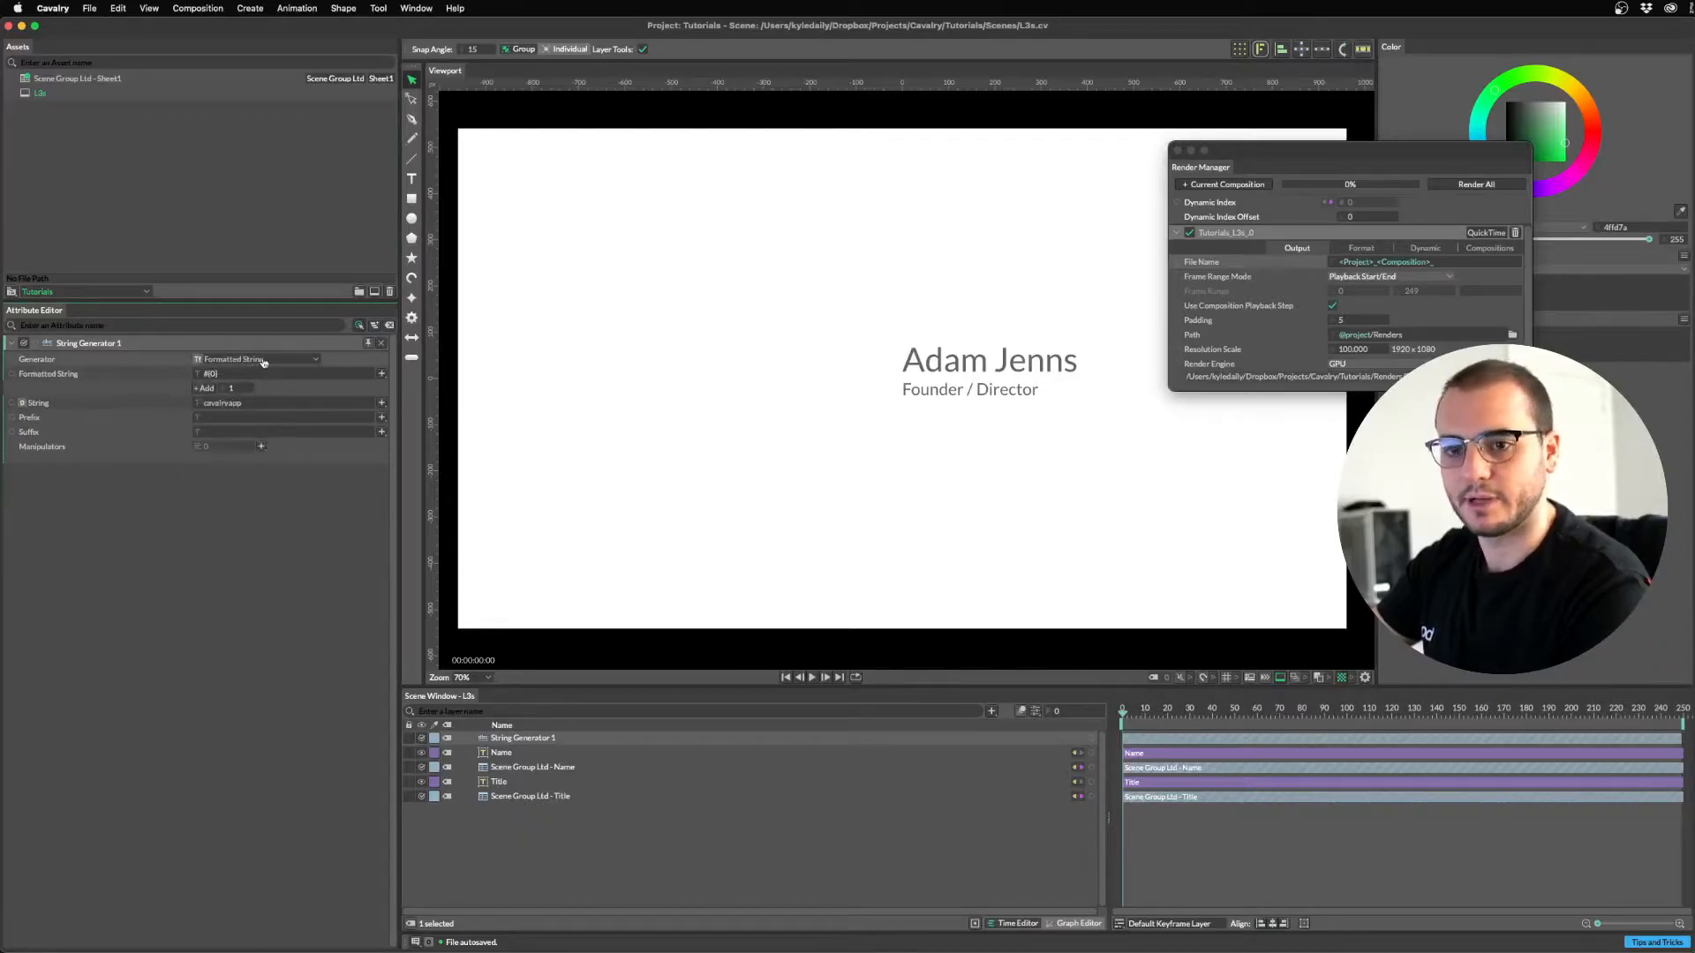
pyautogui.click(263, 363)
pyautogui.click(250, 369)
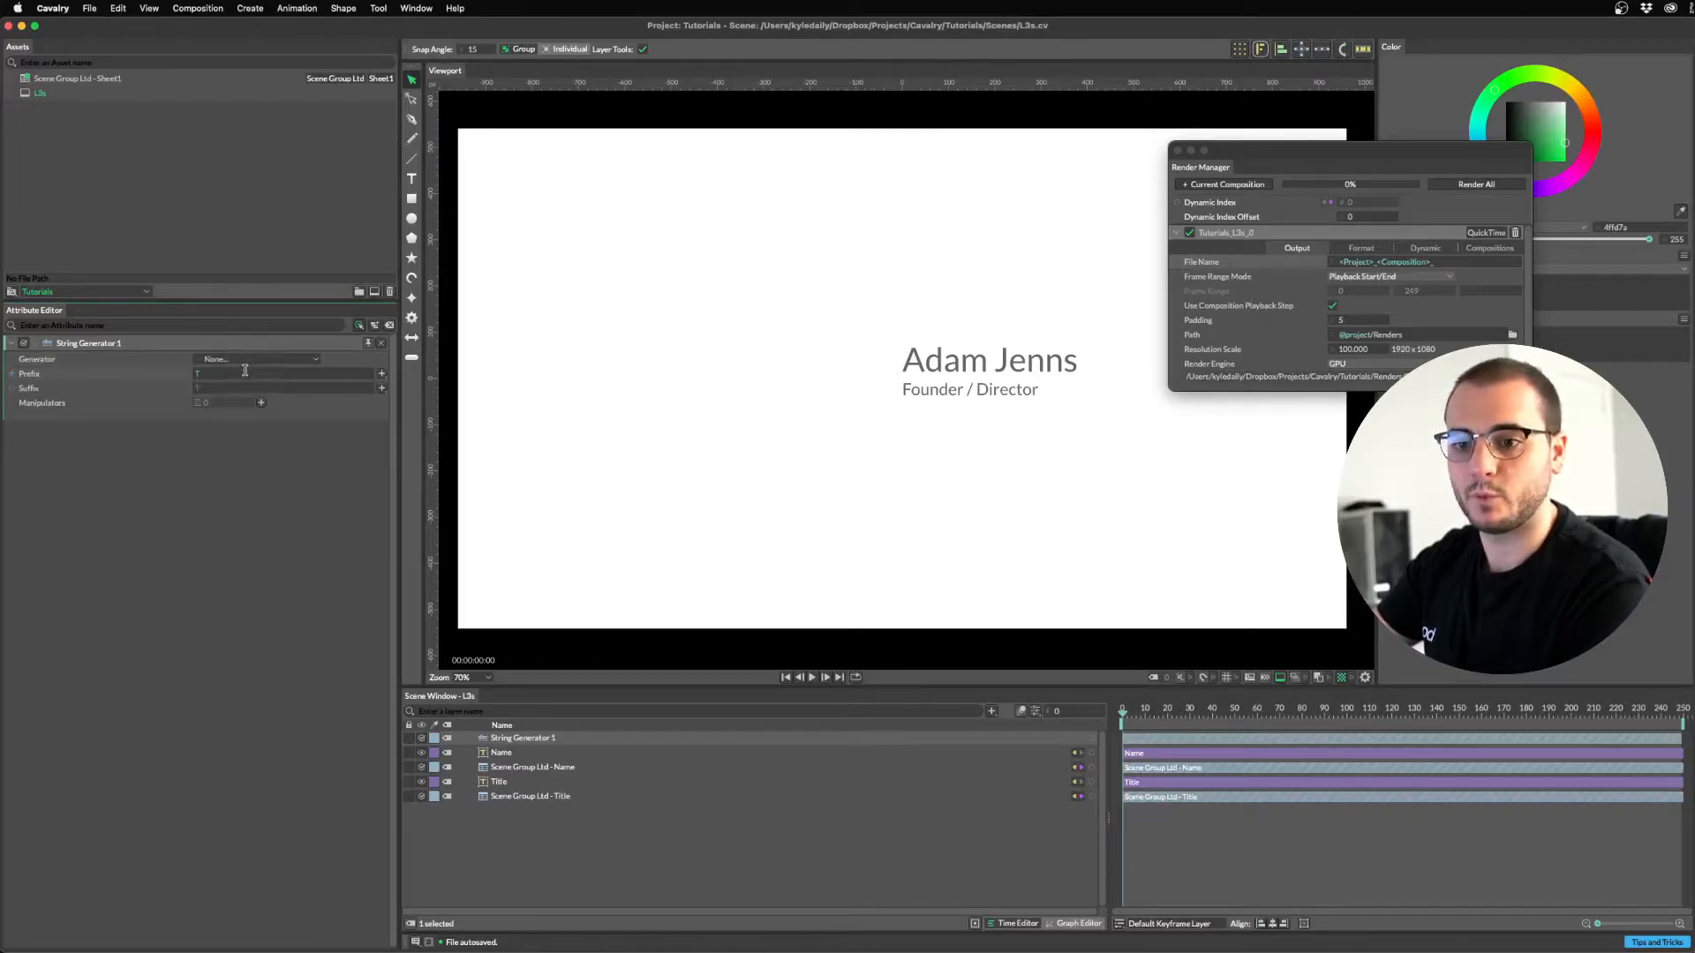
# Copy the <Project>_<Composition> file name tokens into the String Generator's Prefix.
pyautogui.click(1439, 265)
pyautogui.moveTo(1456, 257); pyautogui.dragTo(1215, 248)
pyautogui.press('super+c')
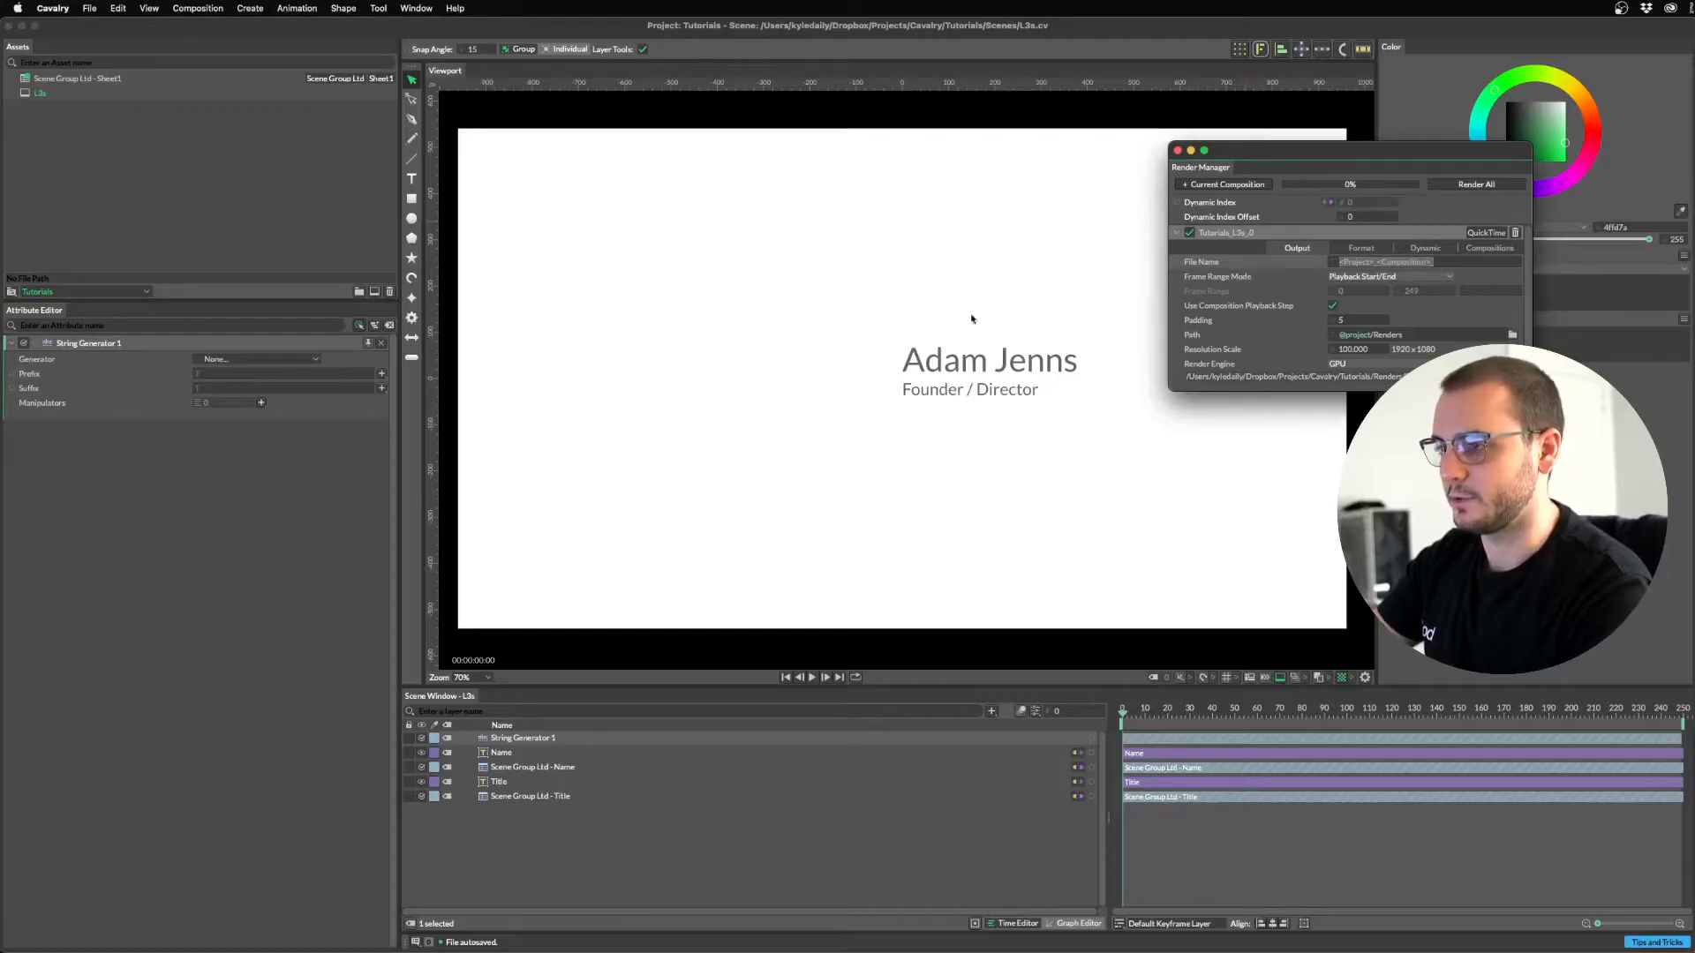
pyautogui.click(234, 374)
pyautogui.press('super+v')
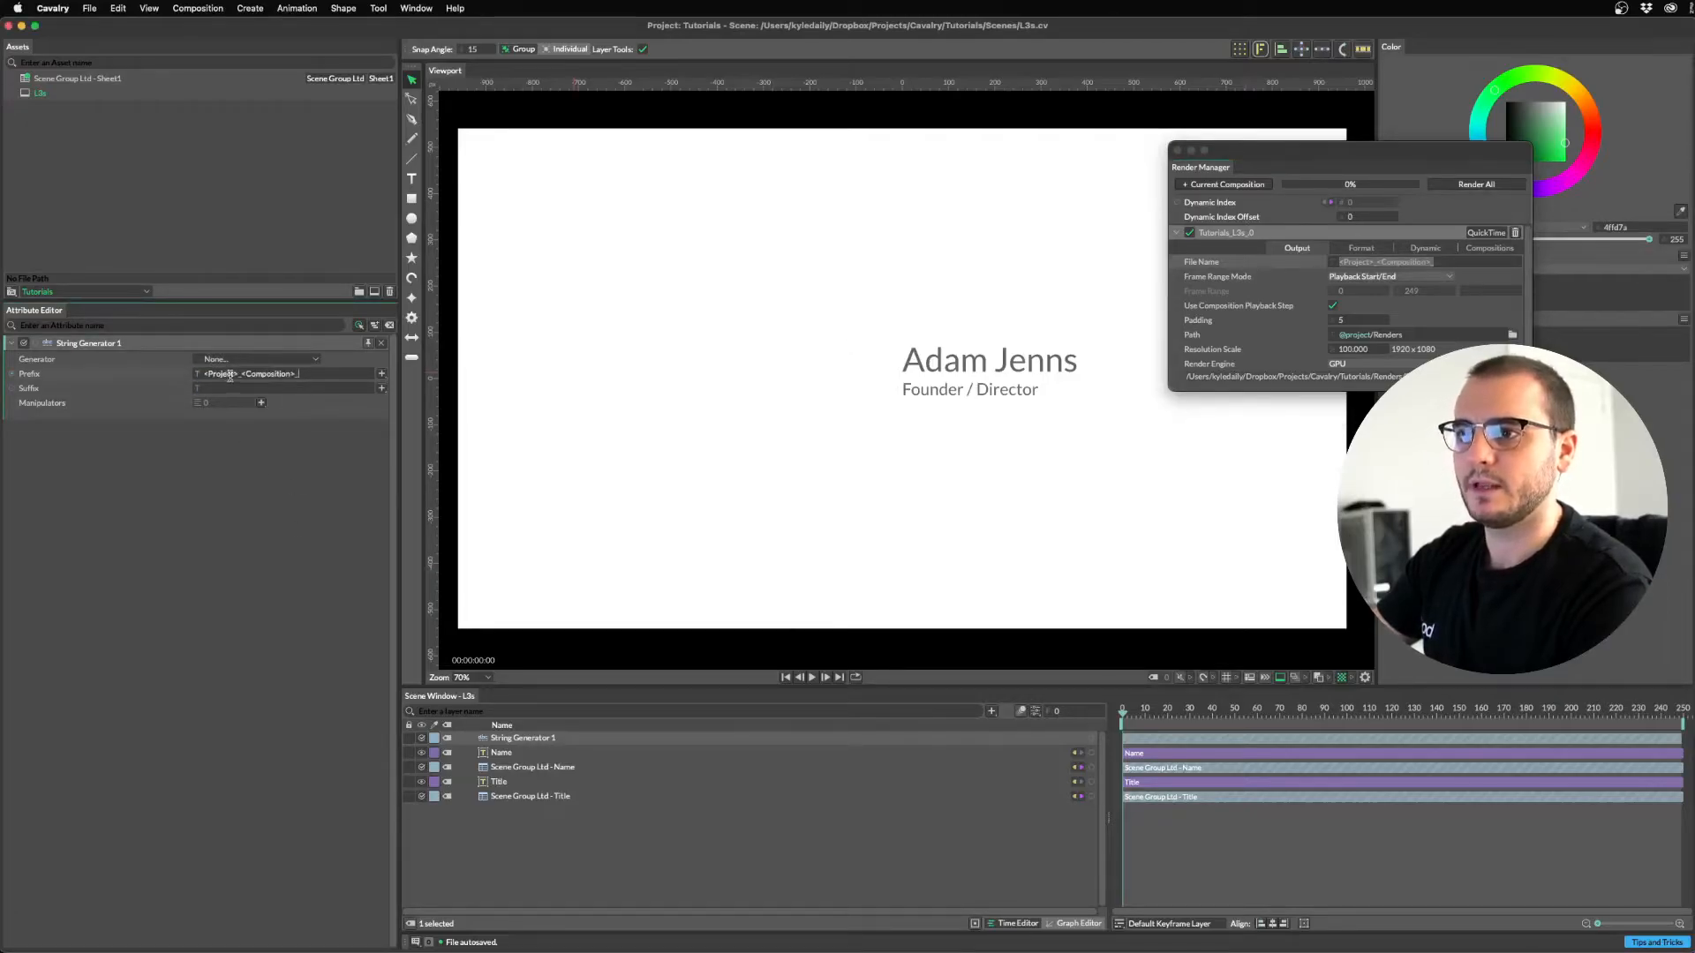
pyautogui.click(529, 767)
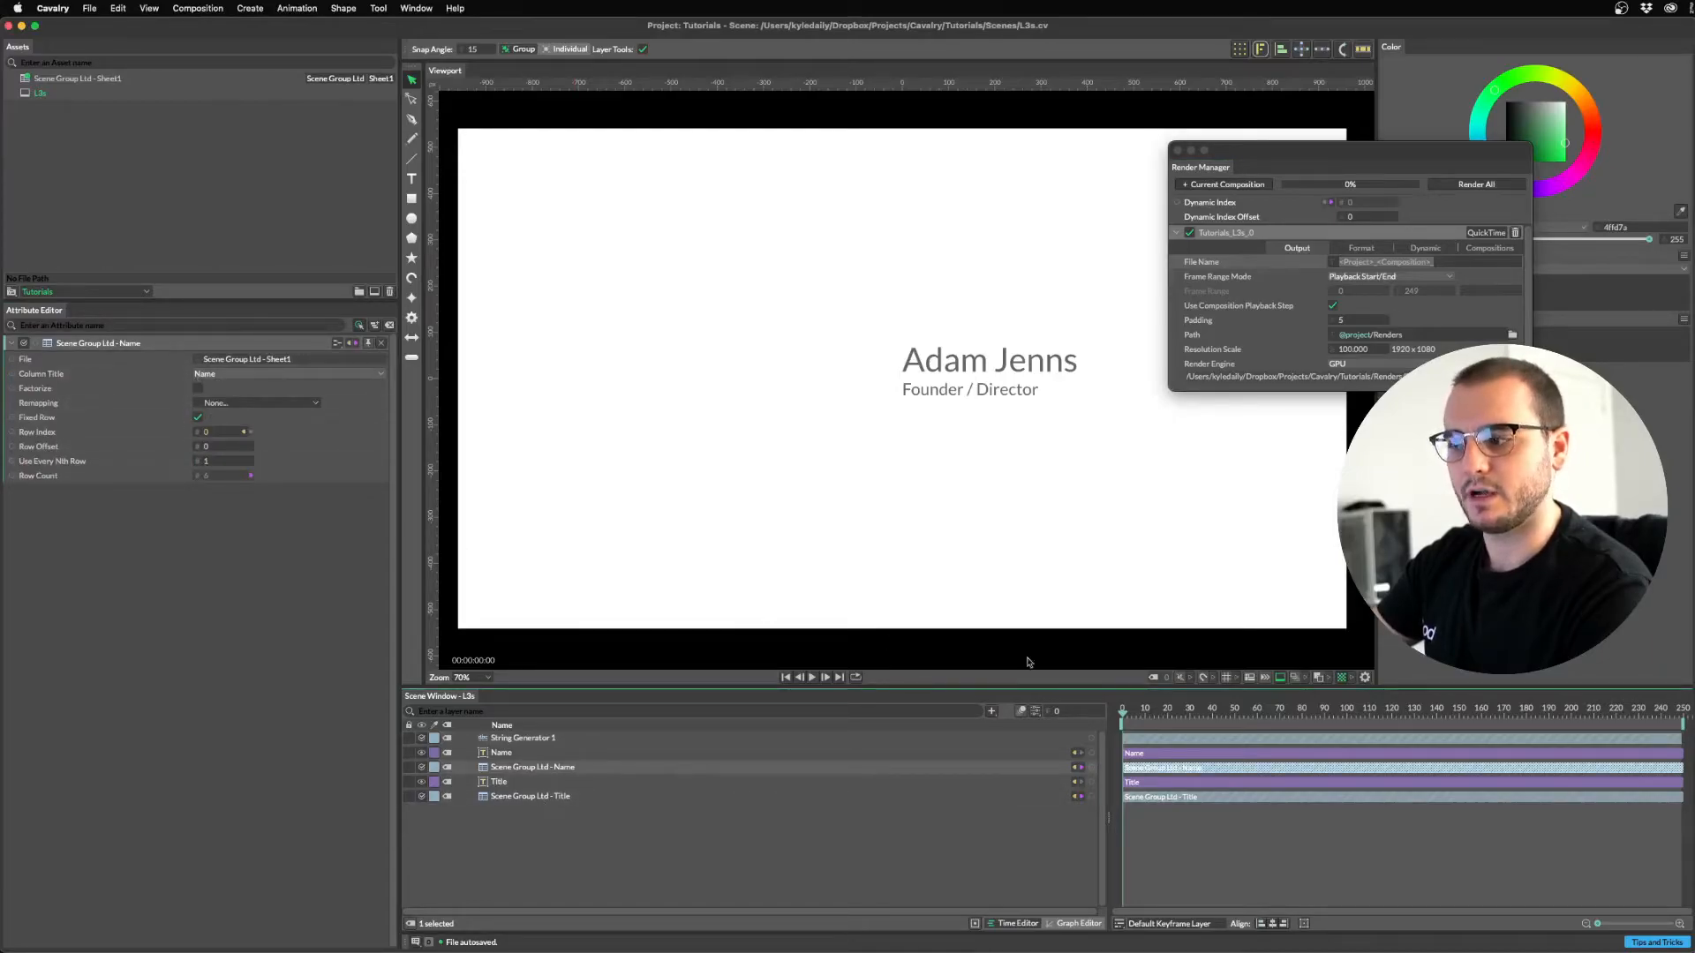
# Feed the Name sheet layer into String Generator 1's Suffix and connect the generator to File Name.
pyautogui.moveTo(1093, 773); pyautogui.dragTo(517, 740)
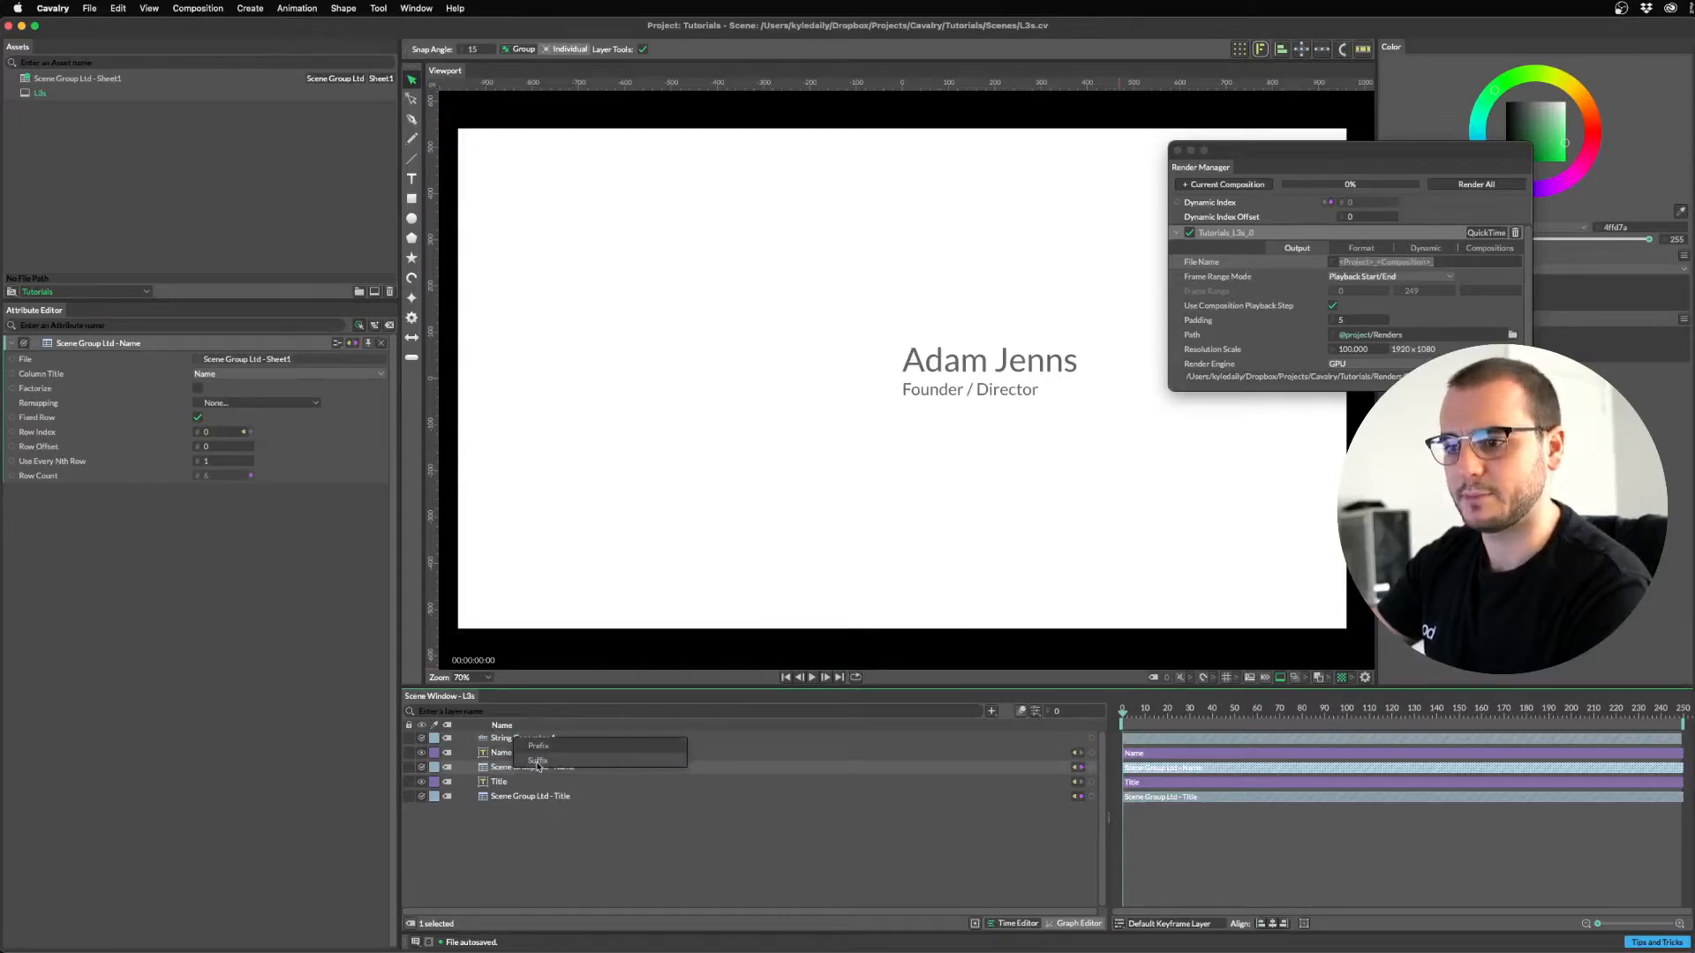
pyautogui.click(537, 762)
pyautogui.click(525, 738)
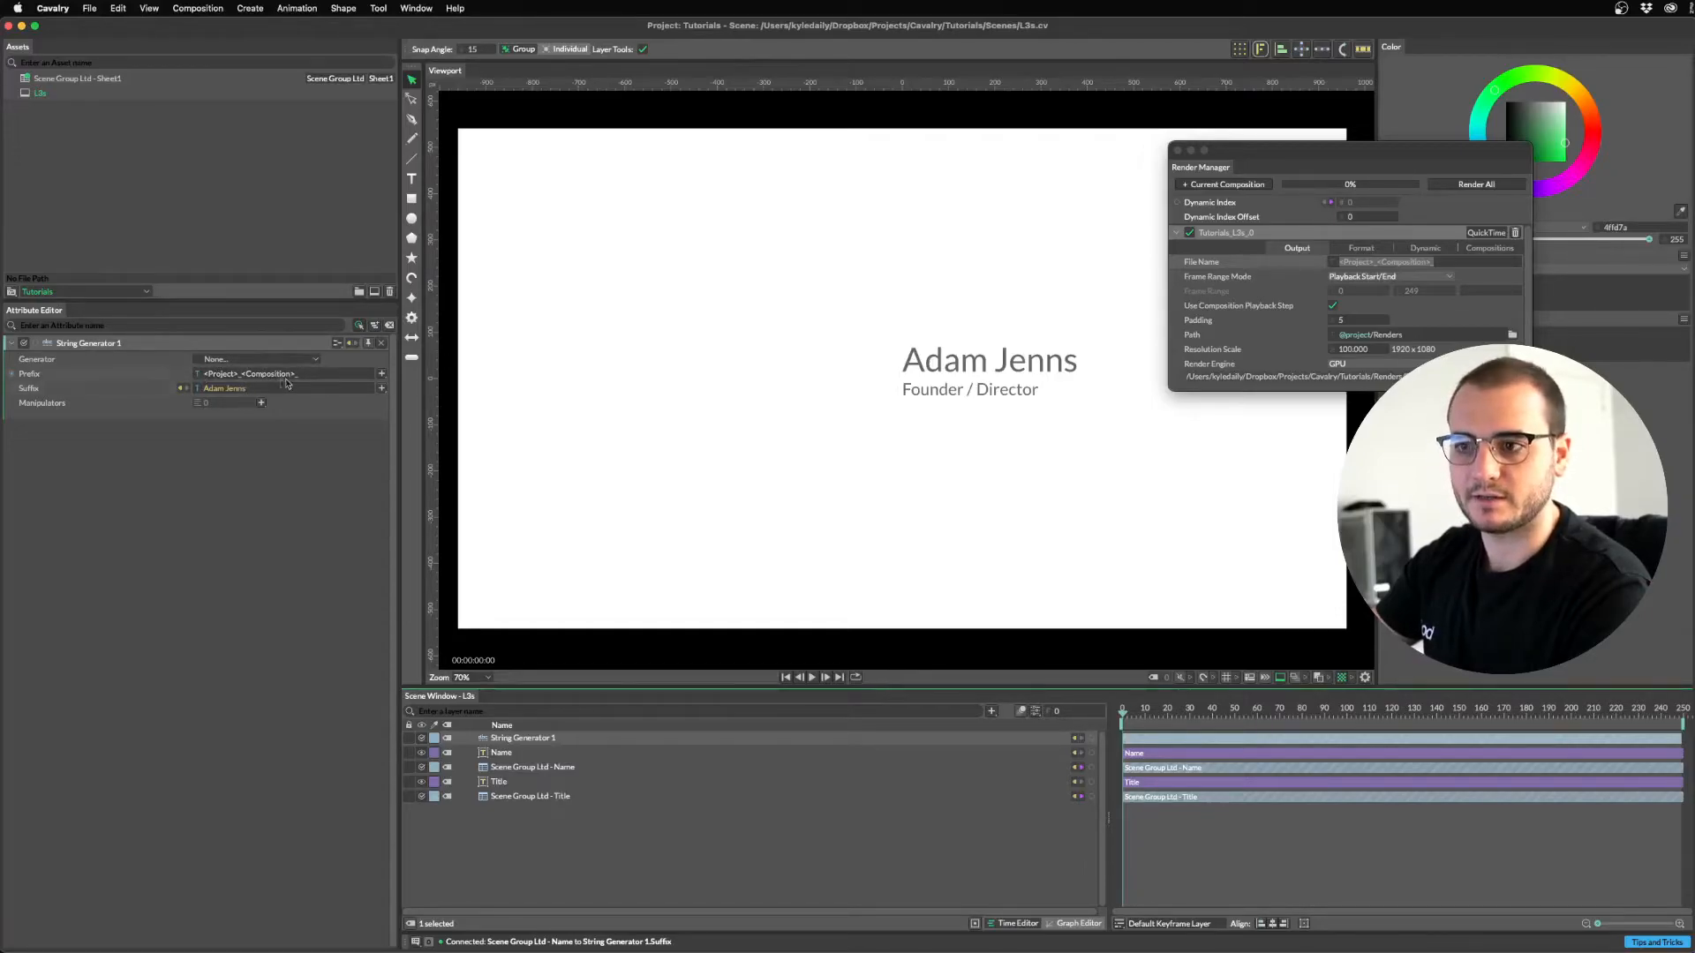
pyautogui.moveTo(1092, 738); pyautogui.dragTo(1200, 263)
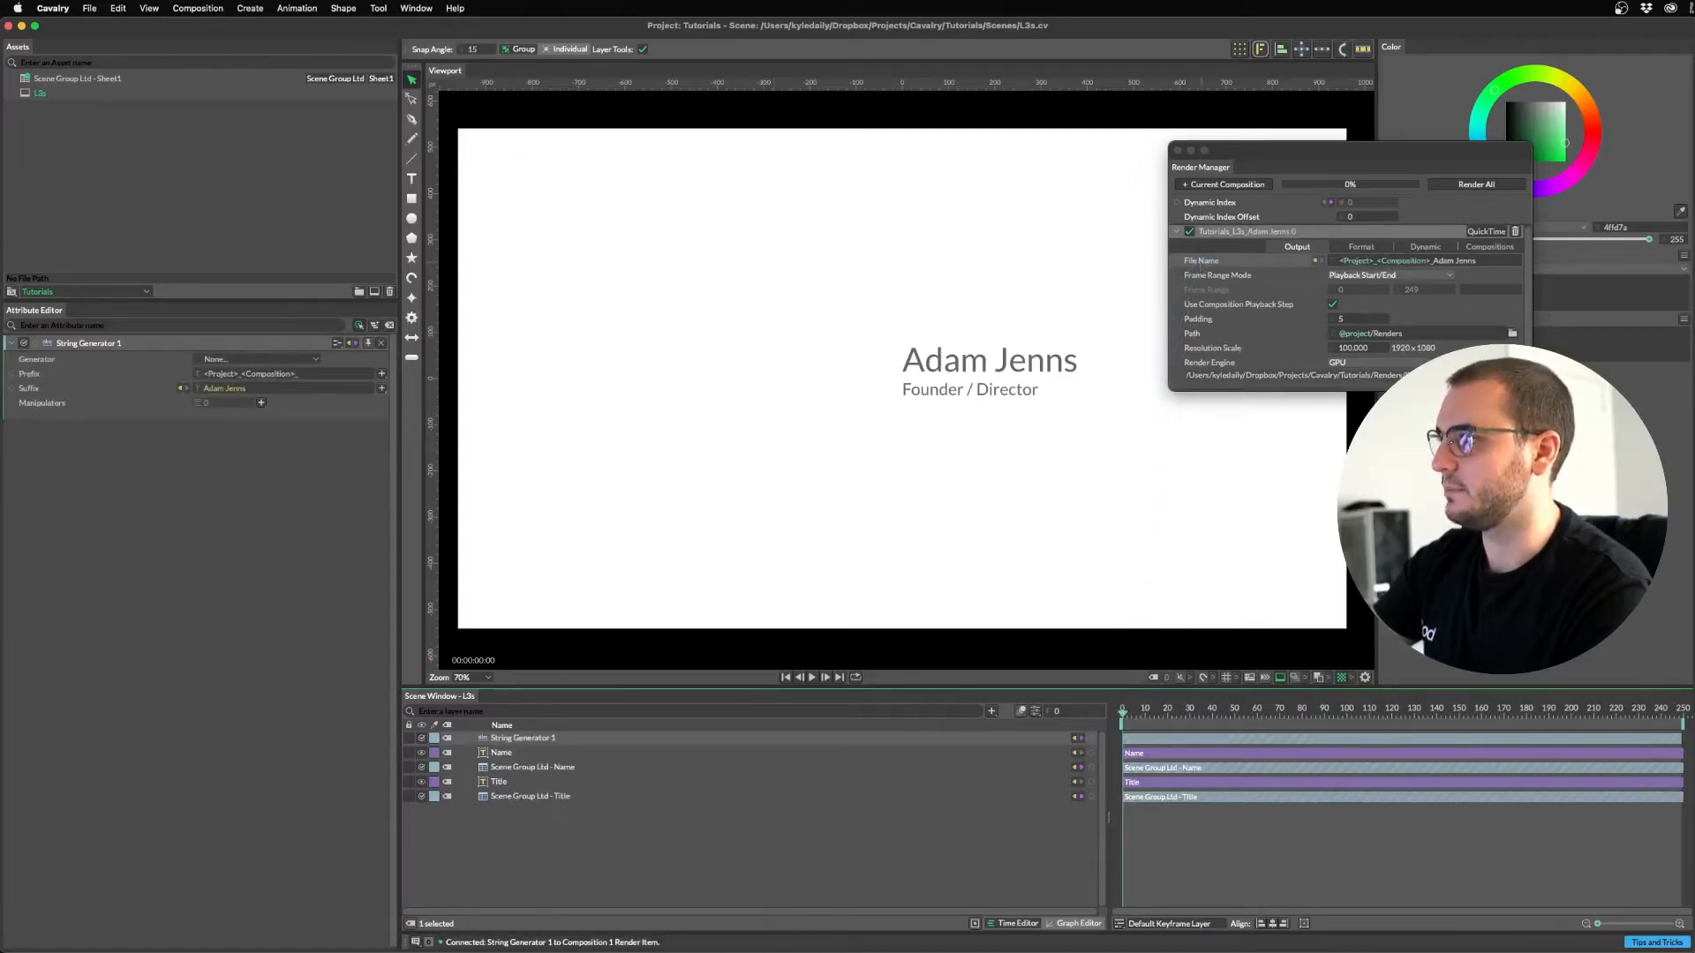
pyautogui.moveTo(1402, 186); pyautogui.dragTo(902, 271)
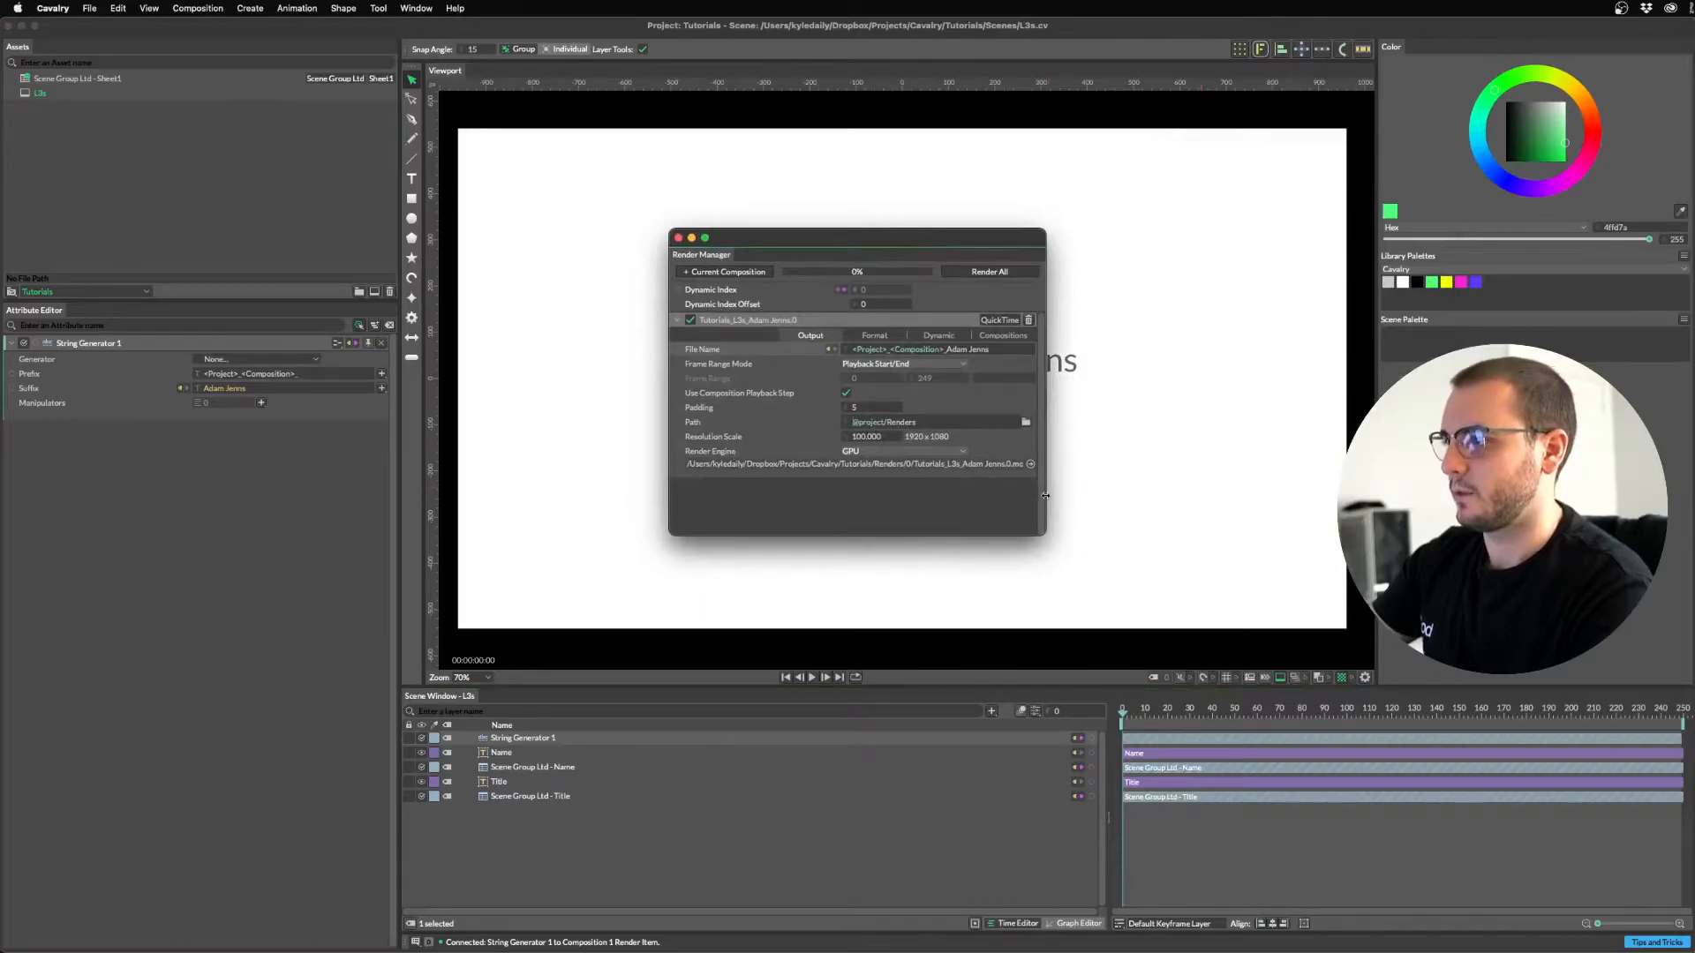
# Add the <Dynamic> token to the String Generator Prefix, then open L3s's Composition Settings.
pyautogui.moveTo(1045, 495); pyautogui.dragTo(1088, 495)
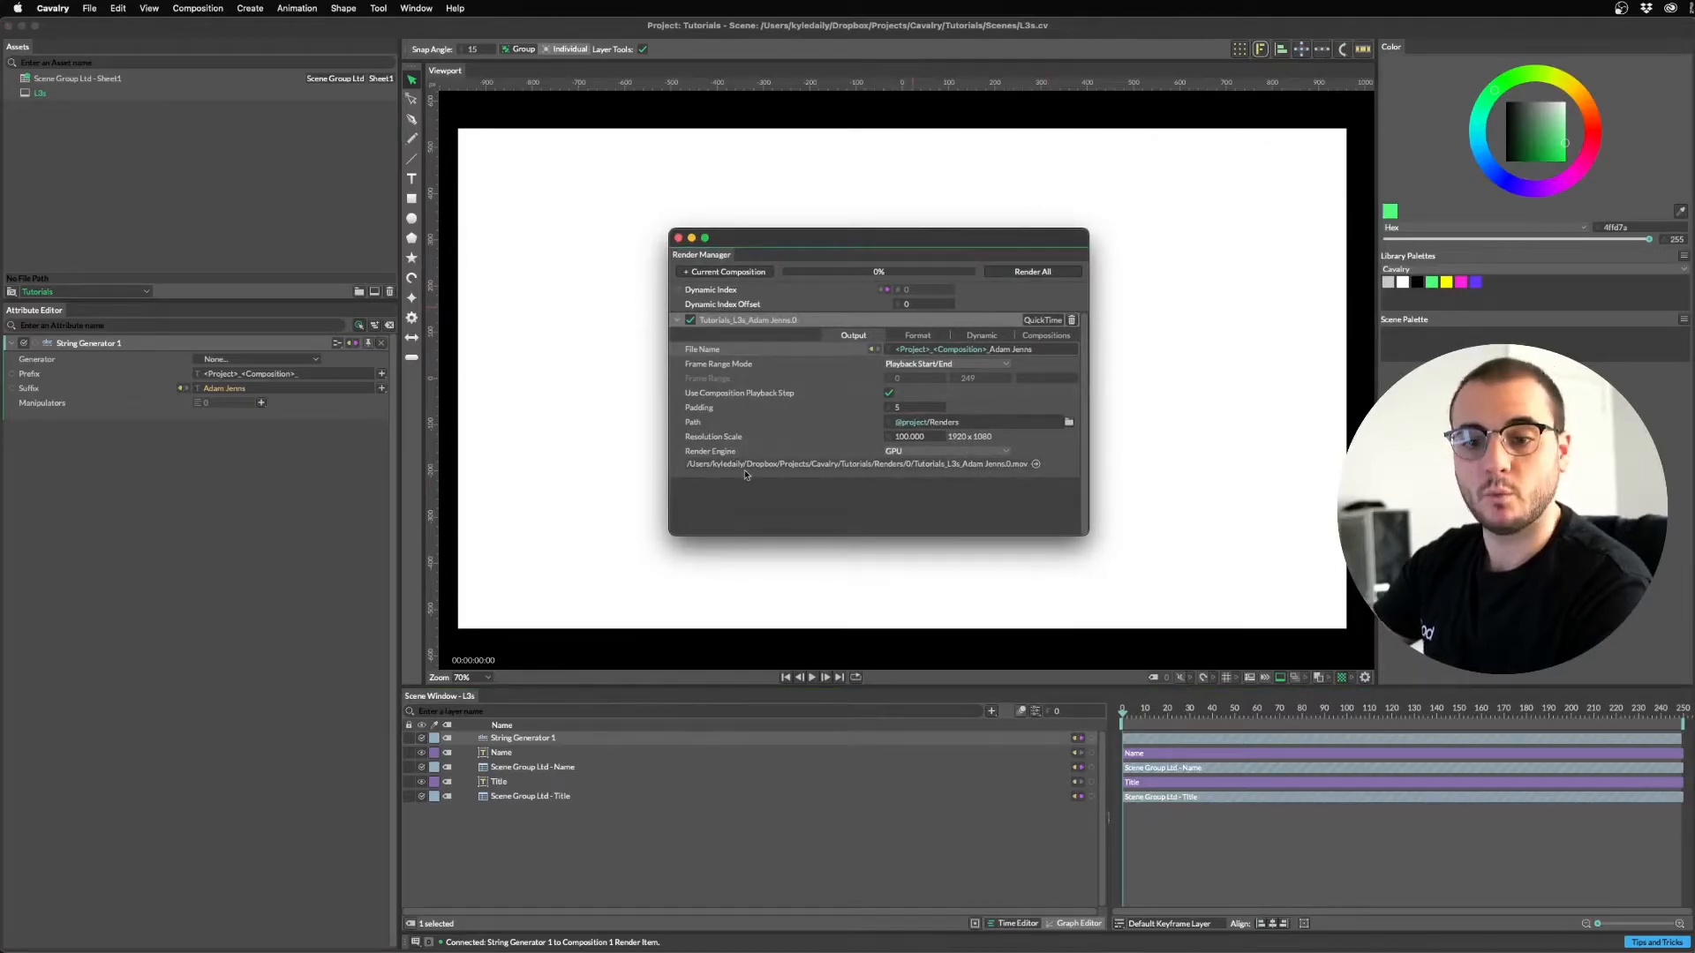
pyautogui.click(341, 585)
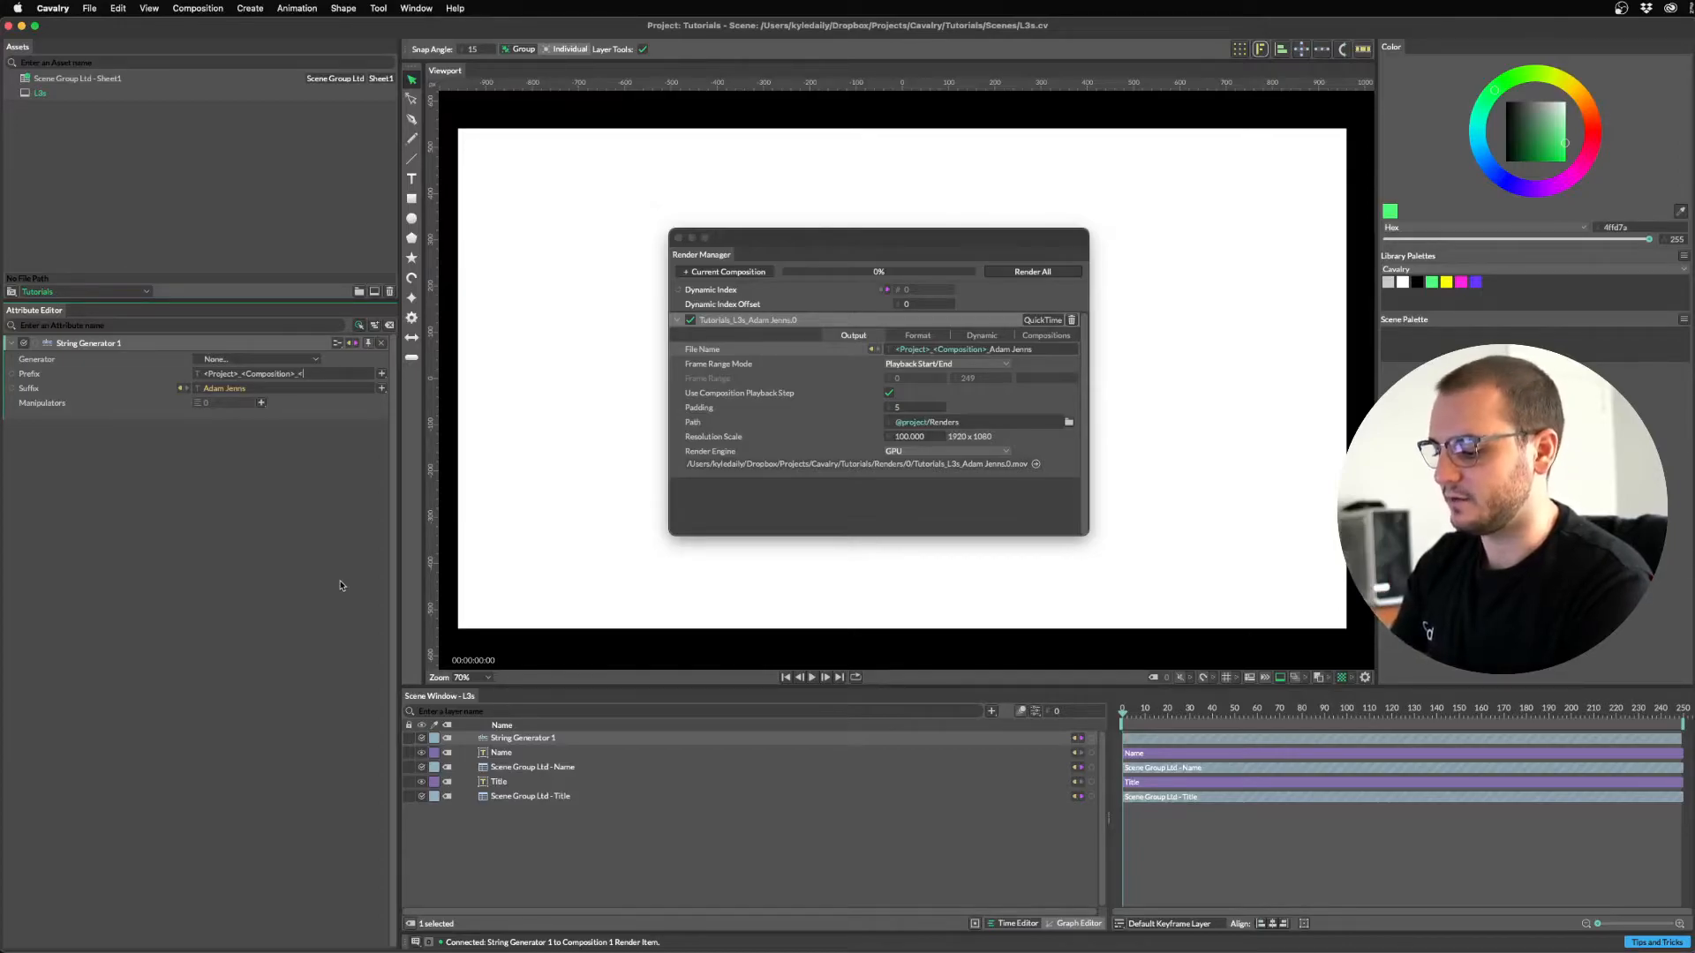
pyautogui.write('Dynamic>_')
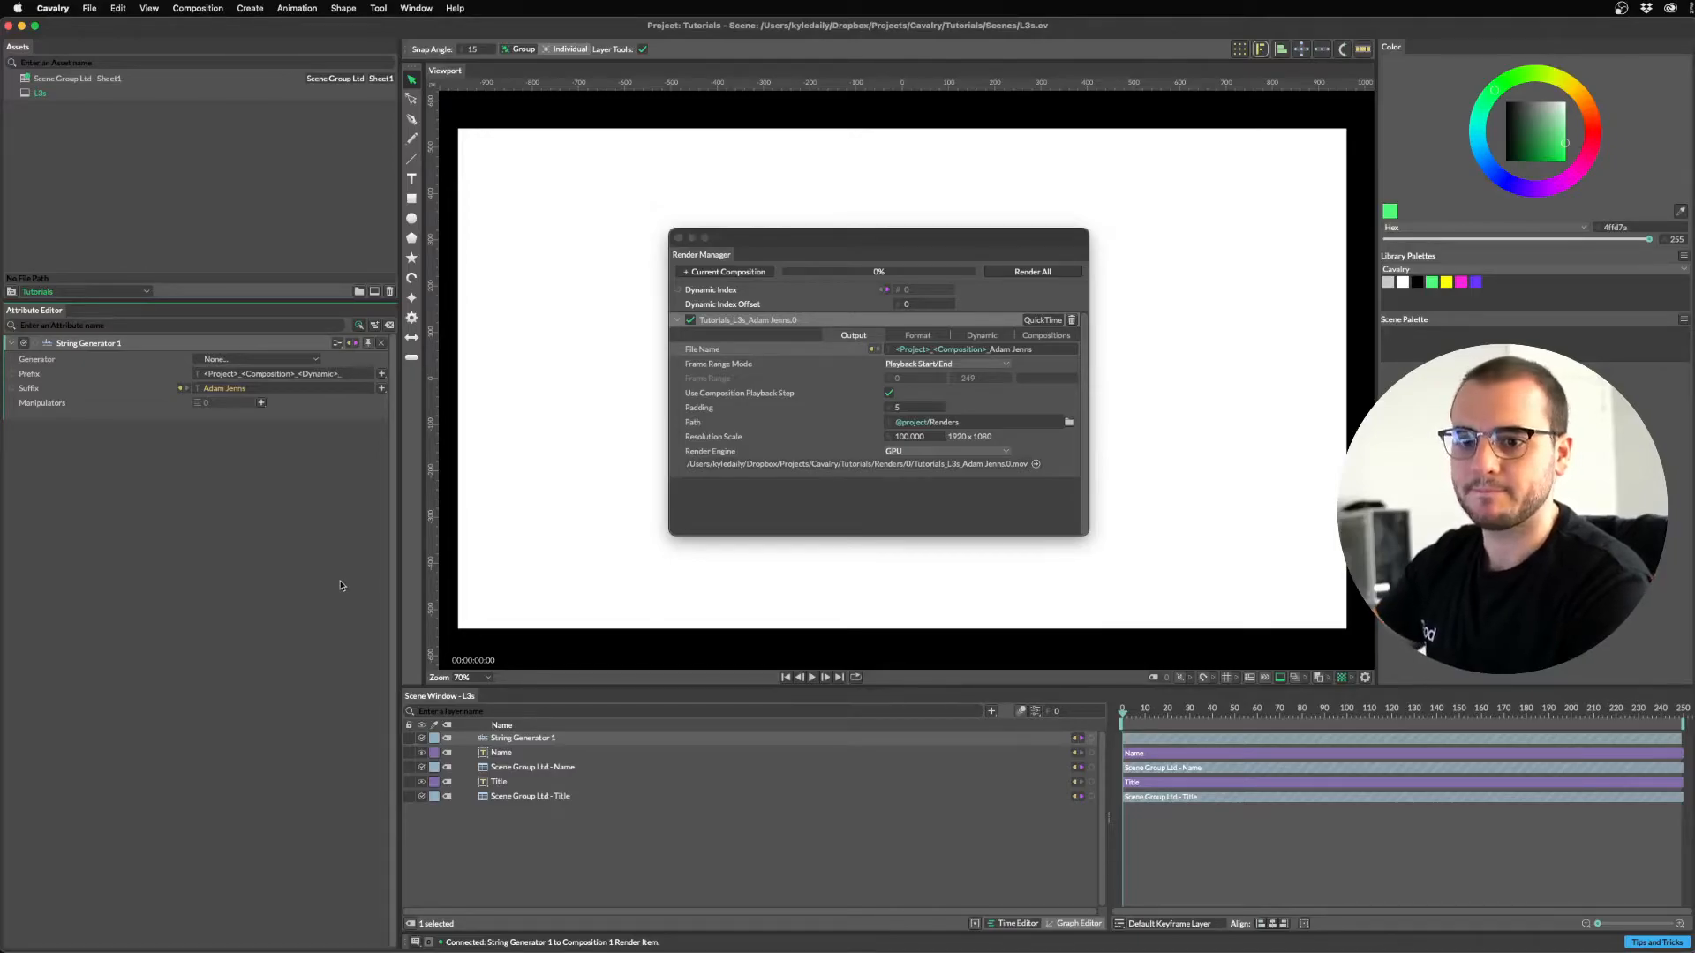
pyautogui.click(755, 809)
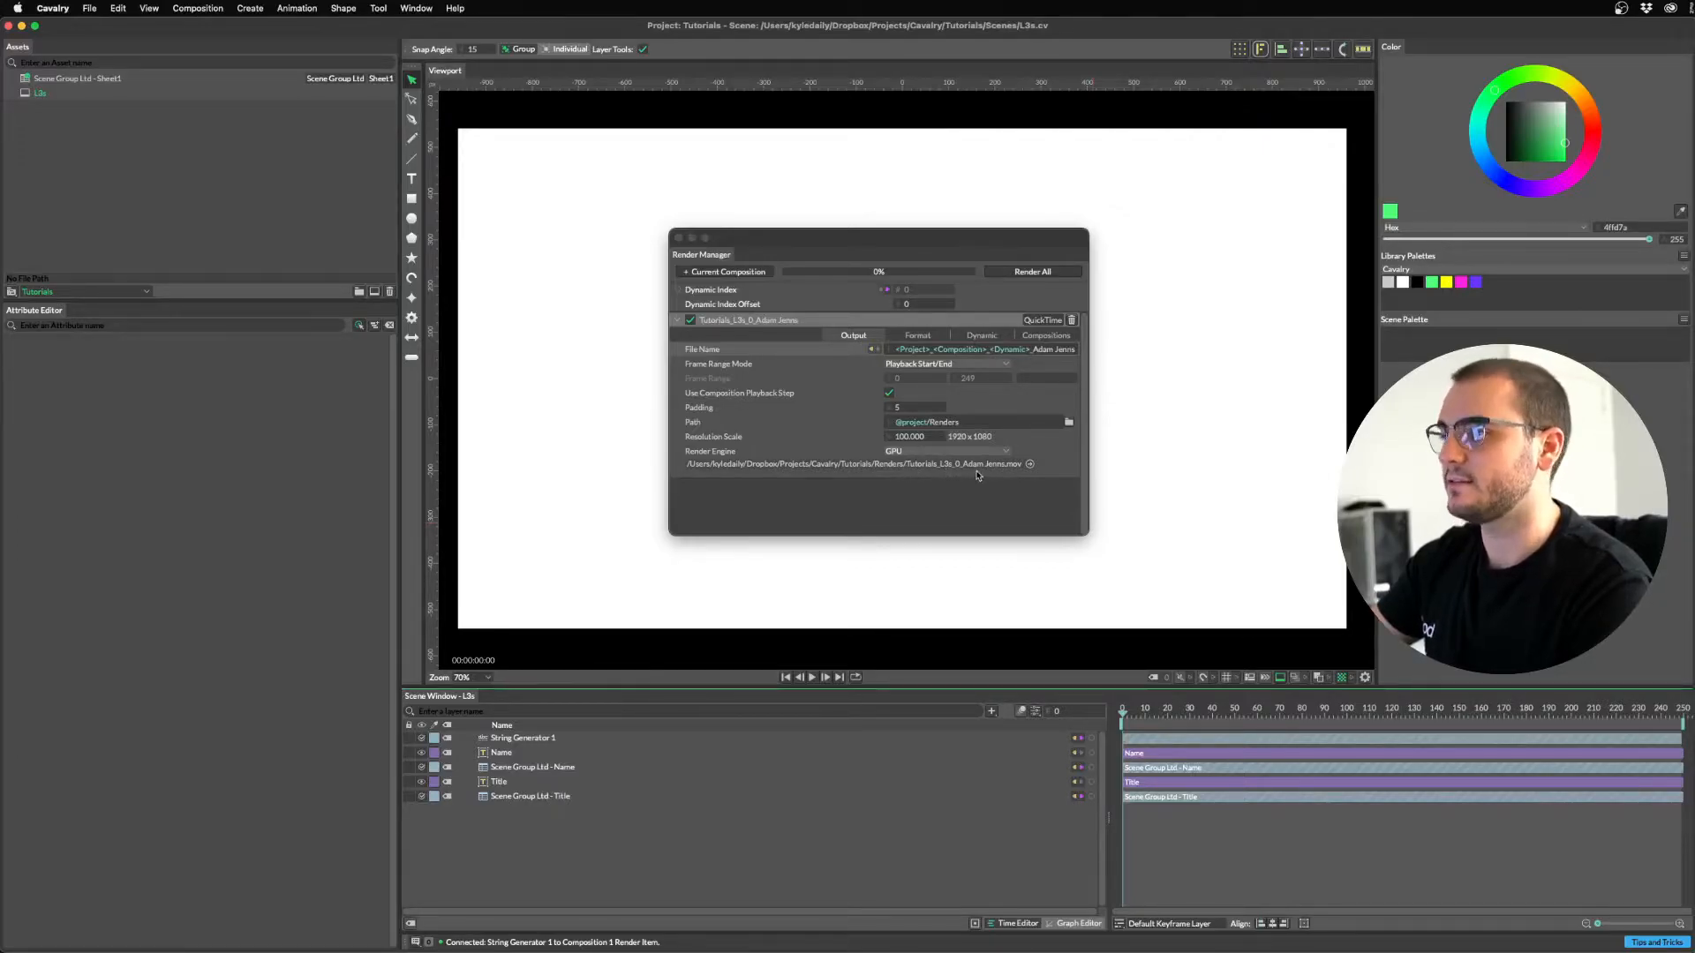
pyautogui.press('super+Tab')
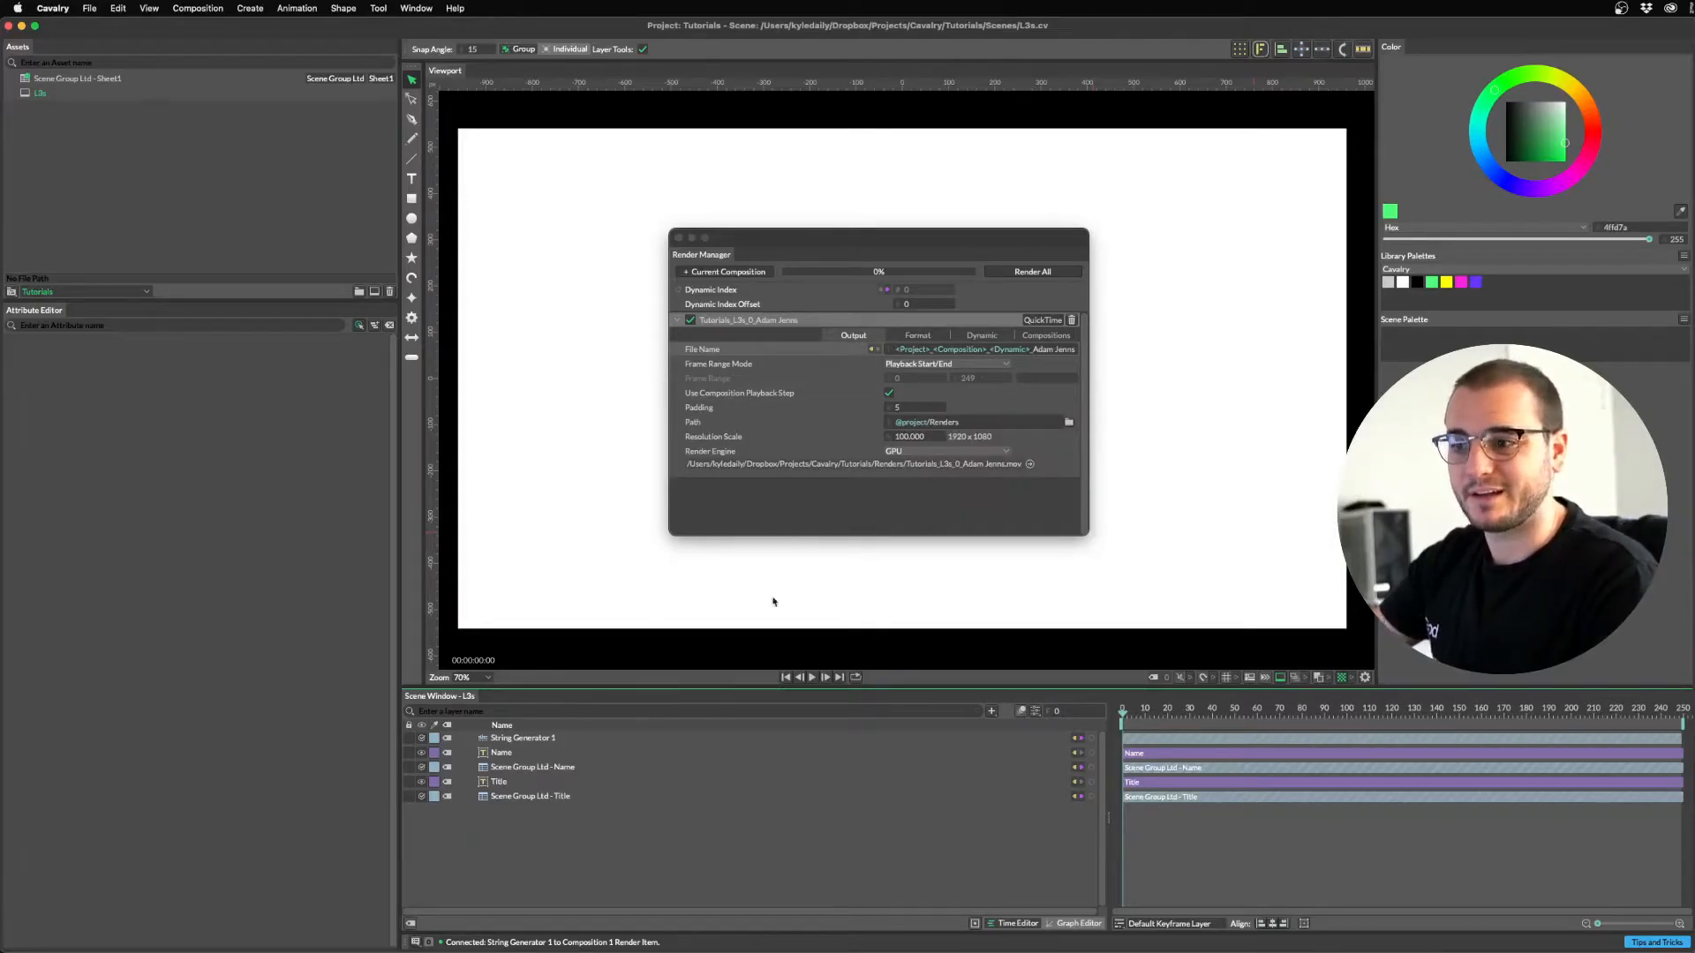
pyautogui.moveTo(926, 240); pyautogui.dragTo(588, 379)
pyautogui.click(1037, 712)
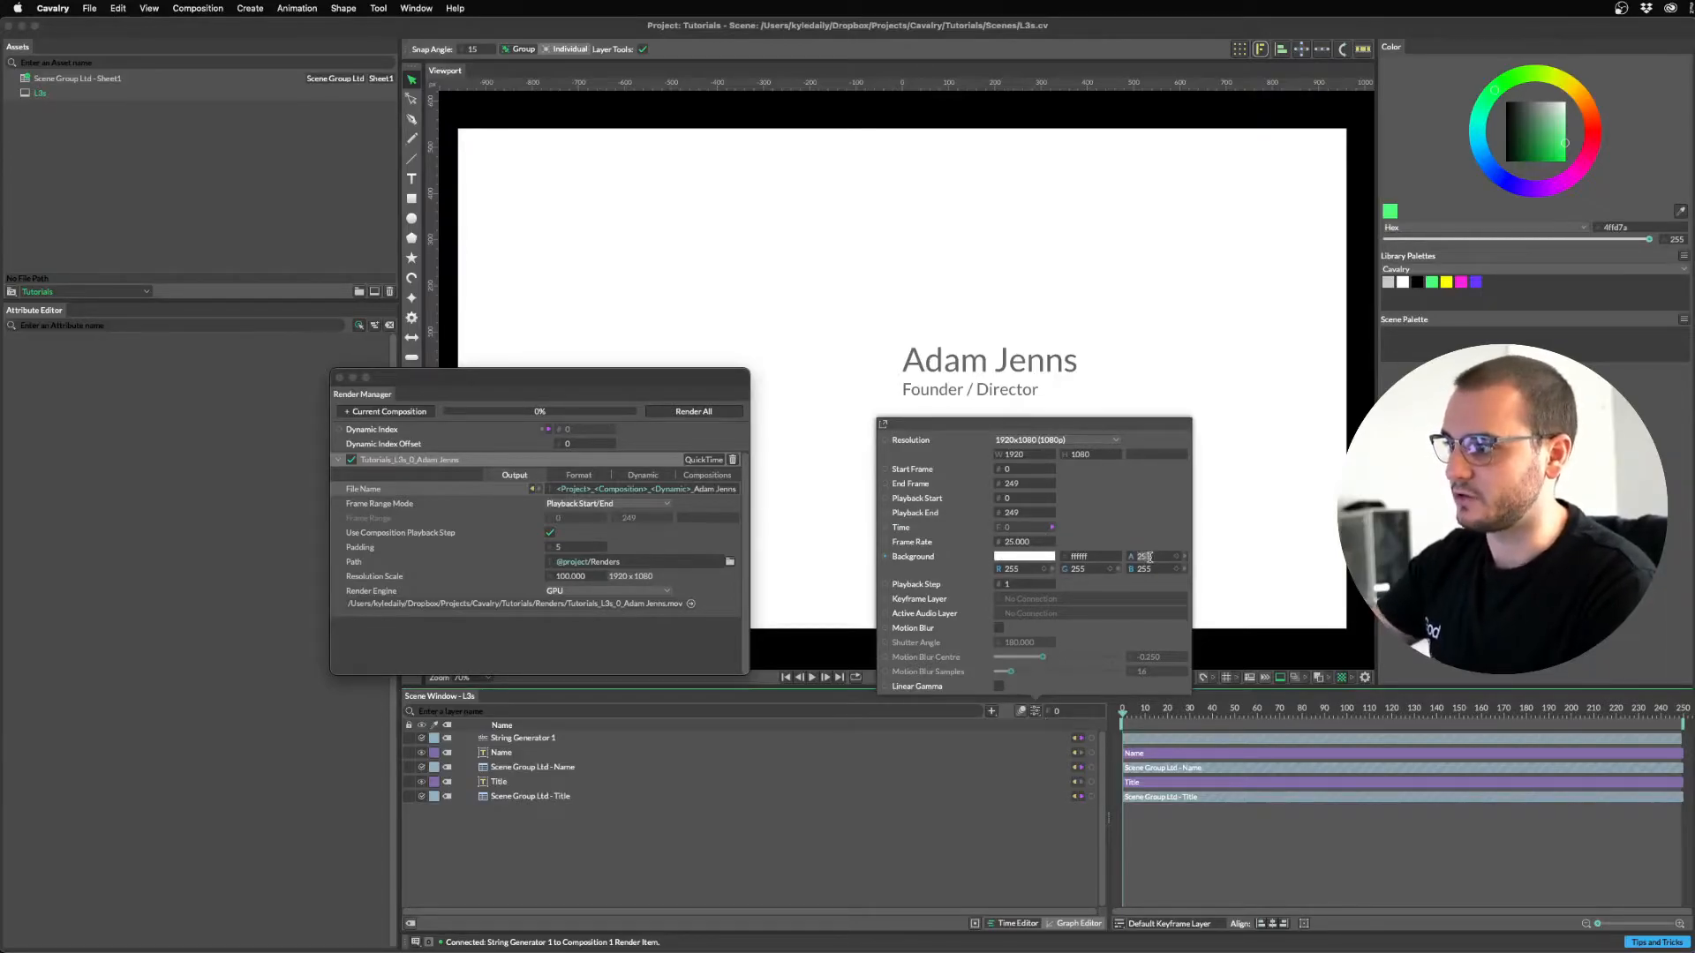
# Set the composition Background alpha to 0 and close Composition Settings.
pyautogui.write('0')
pyautogui.press('Return')
pyautogui.moveTo(1089, 428); pyautogui.dragTo(1024, 403)
pyautogui.click(1122, 405)
# Render All to output a separate clip for every sheet row.
pyautogui.moveTo(481, 386); pyautogui.dragTo(730, 266)
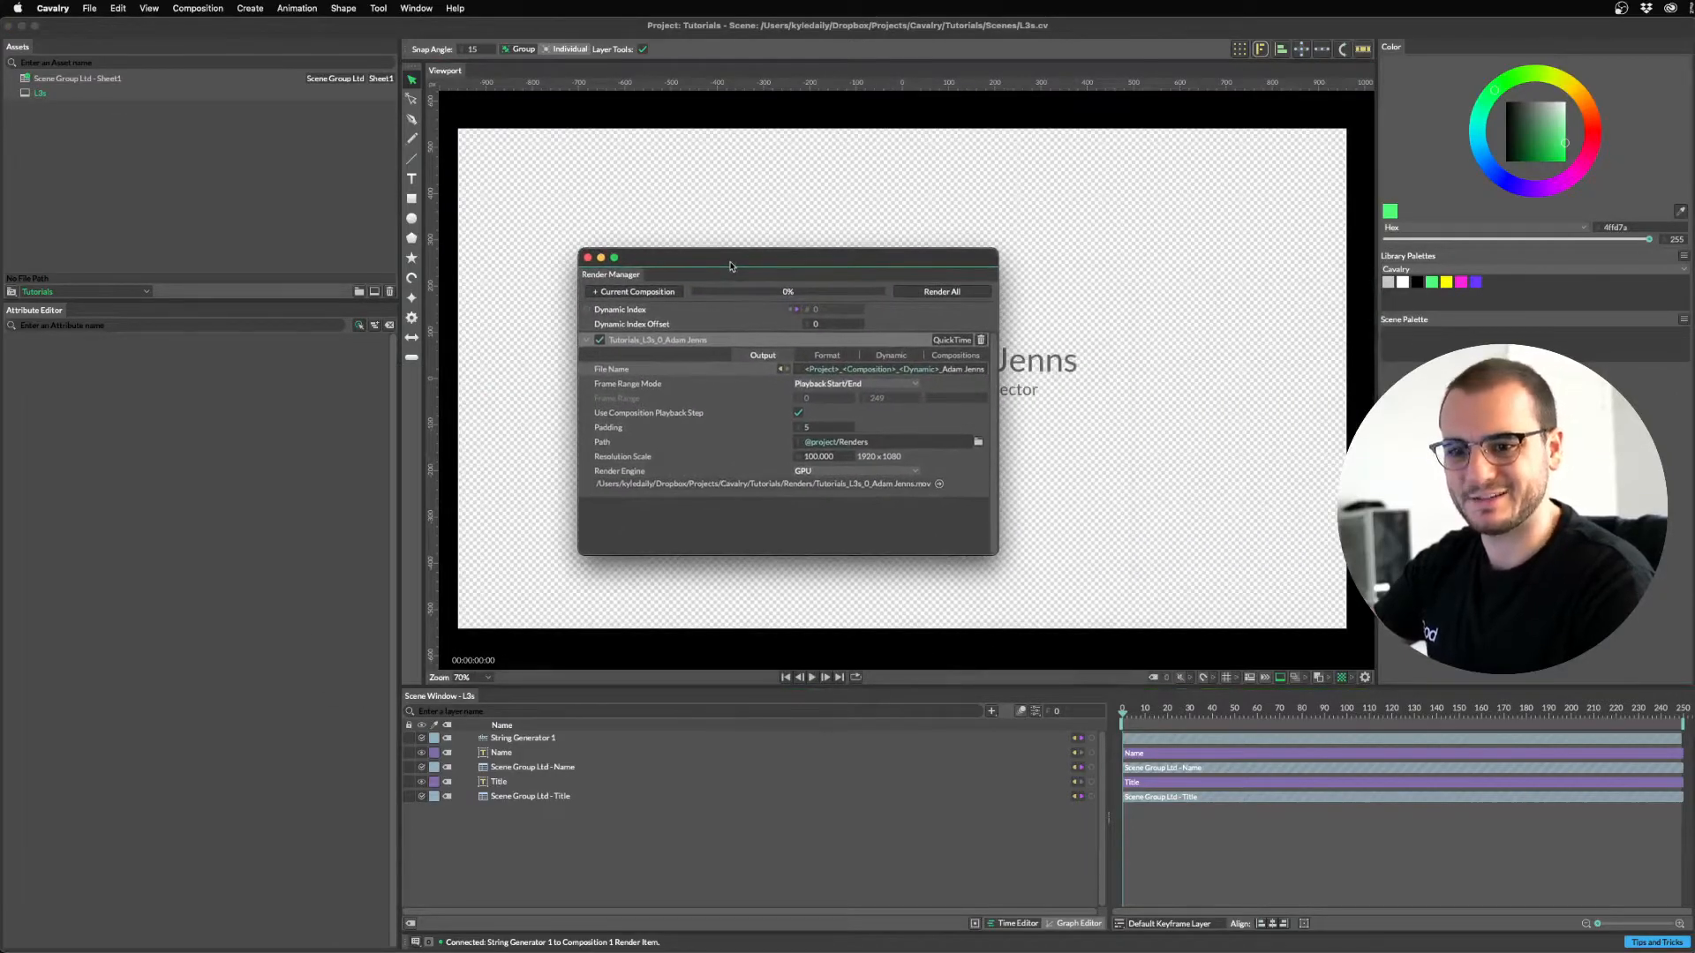
pyautogui.click(947, 294)
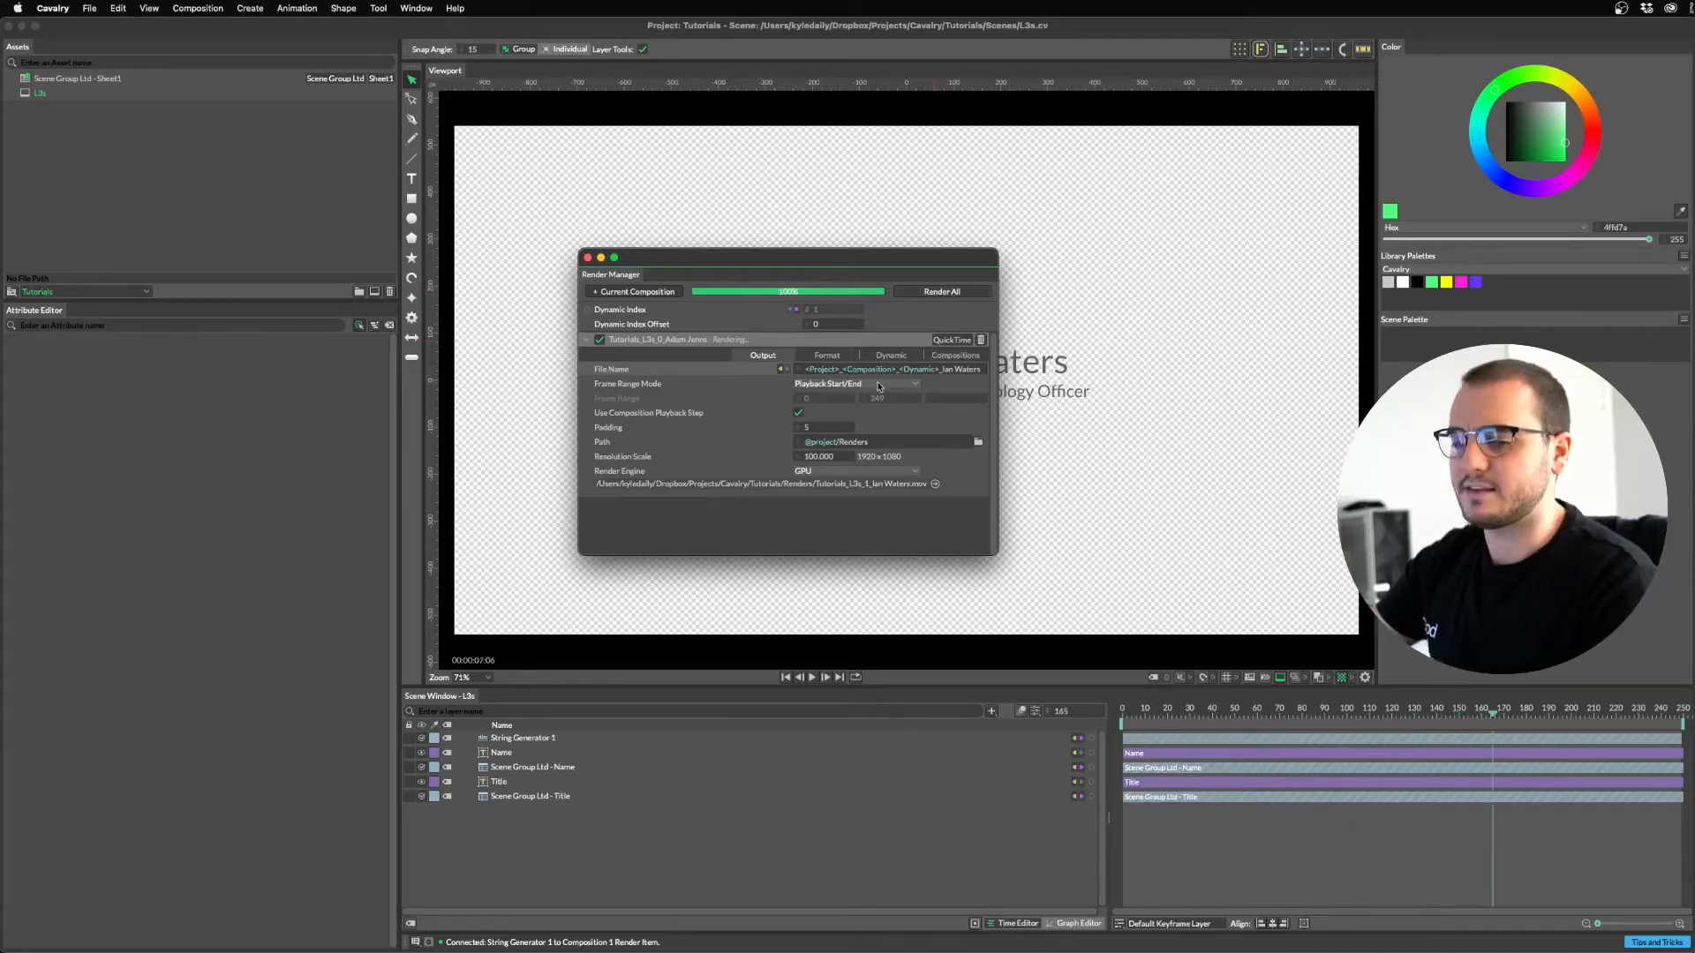
pyautogui.moveTo(778, 951)
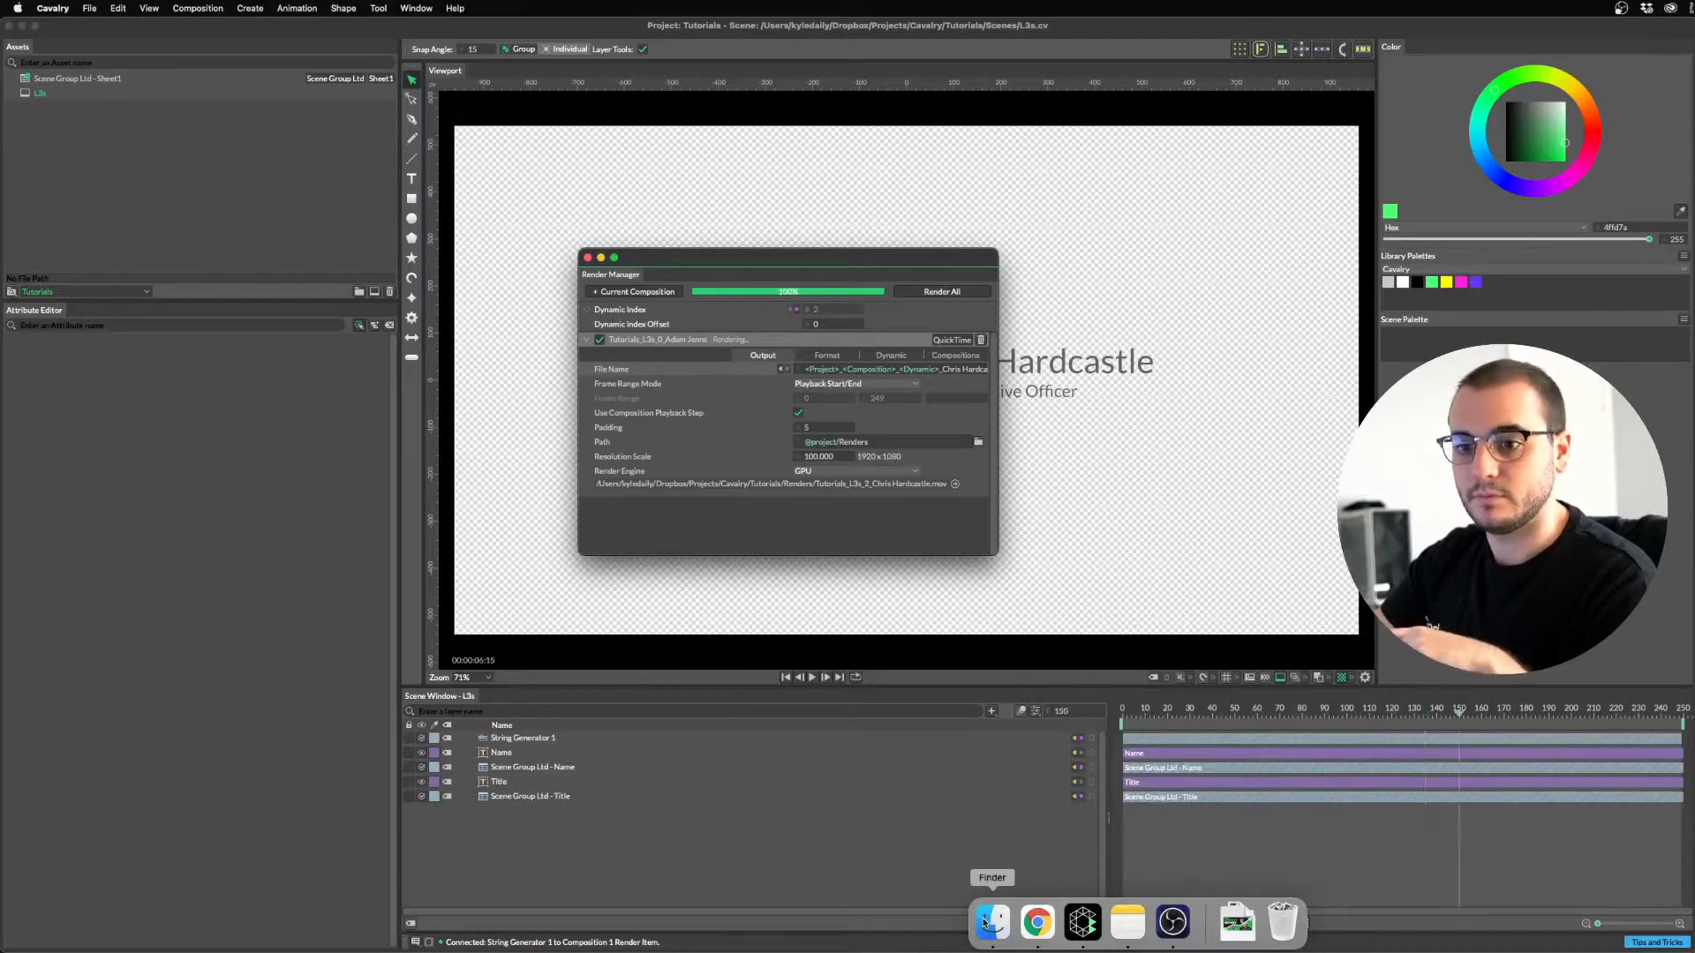
# Open the Cavalry > Tutorials > Renders folder in Finder and widen the window.
pyautogui.click(986, 921)
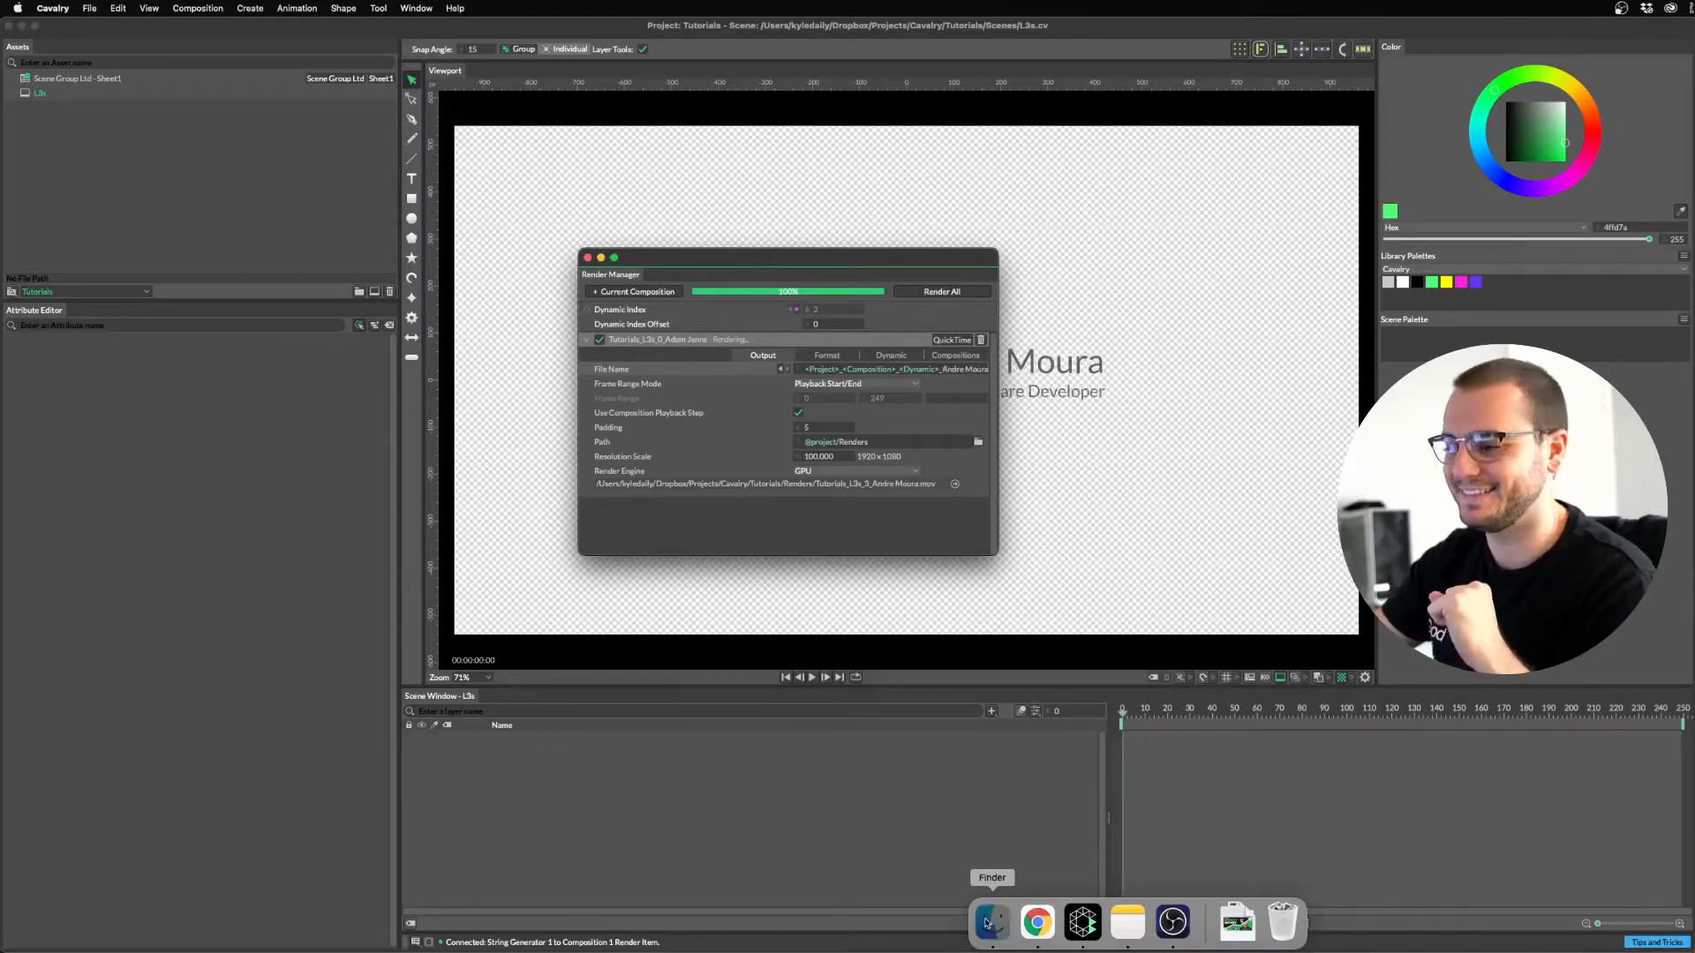
pyautogui.click(710, 496)
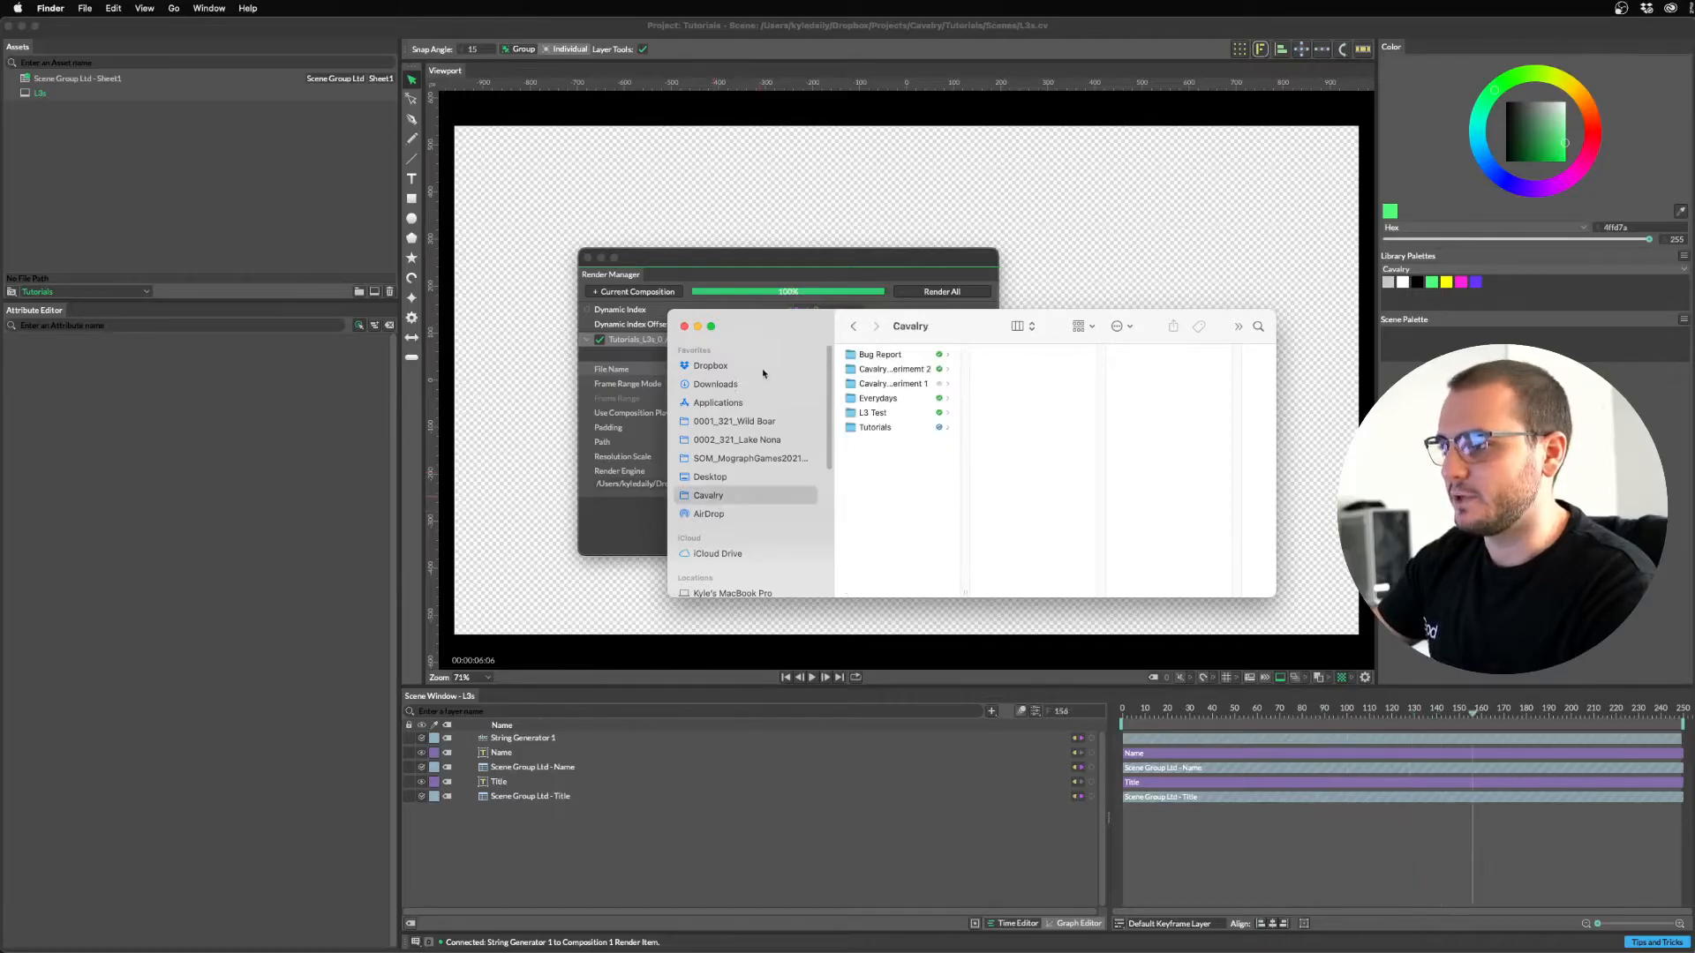
pyautogui.click(823, 386)
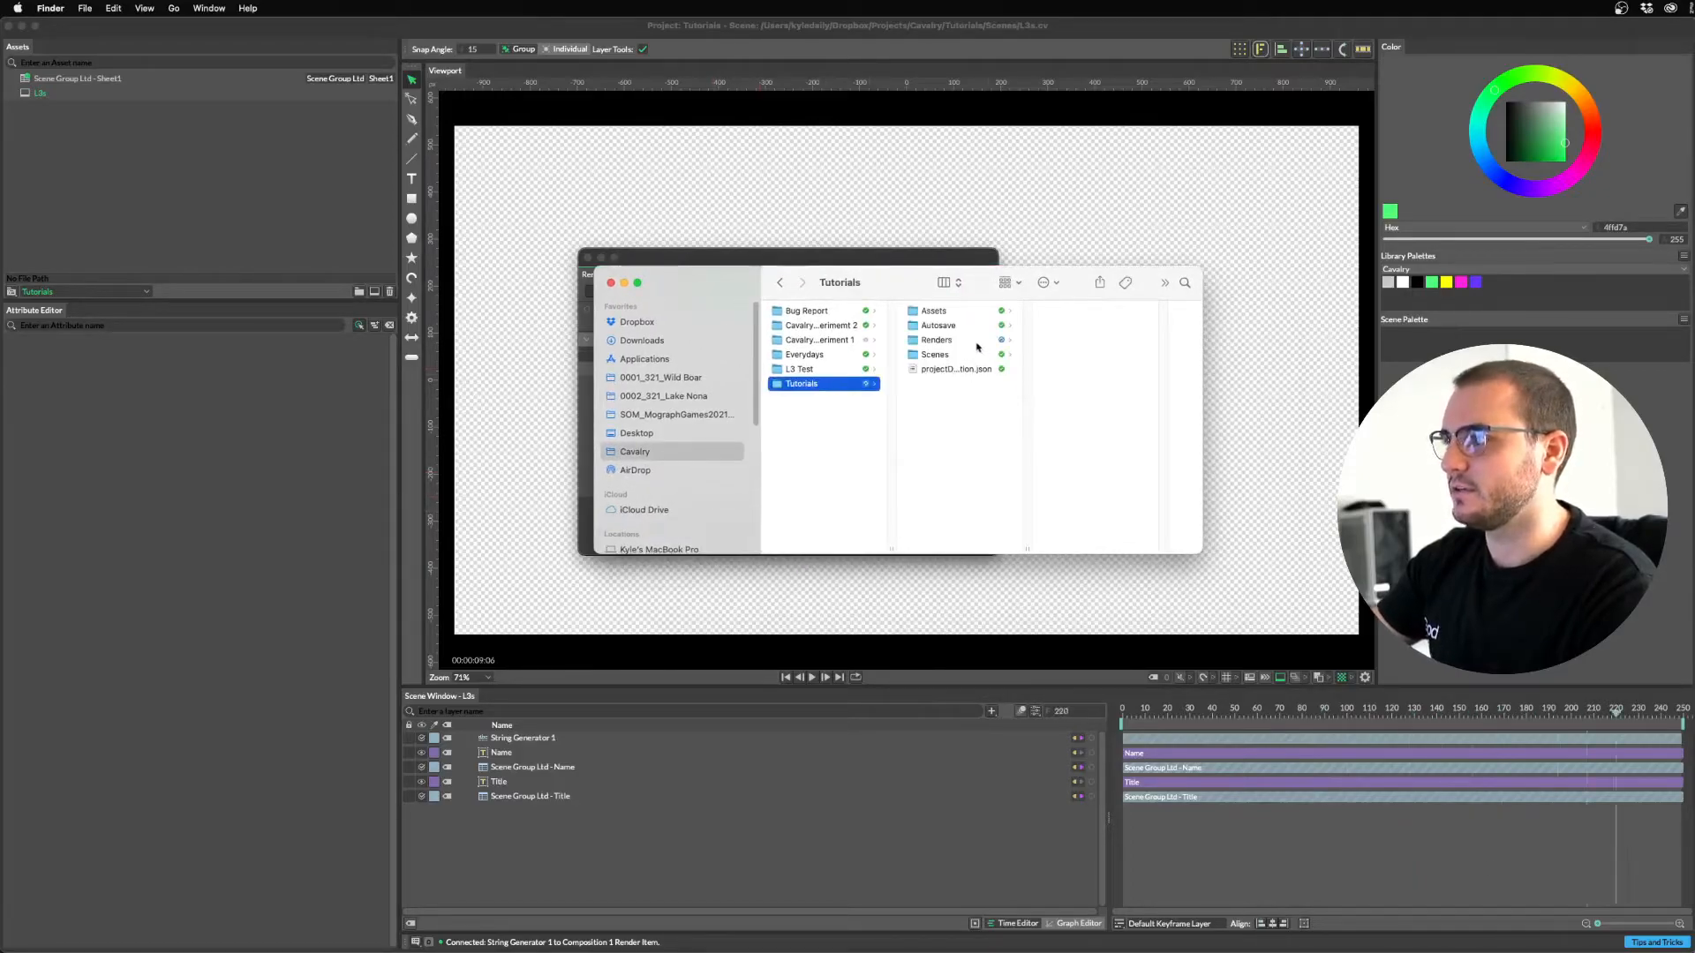
pyautogui.click(938, 340)
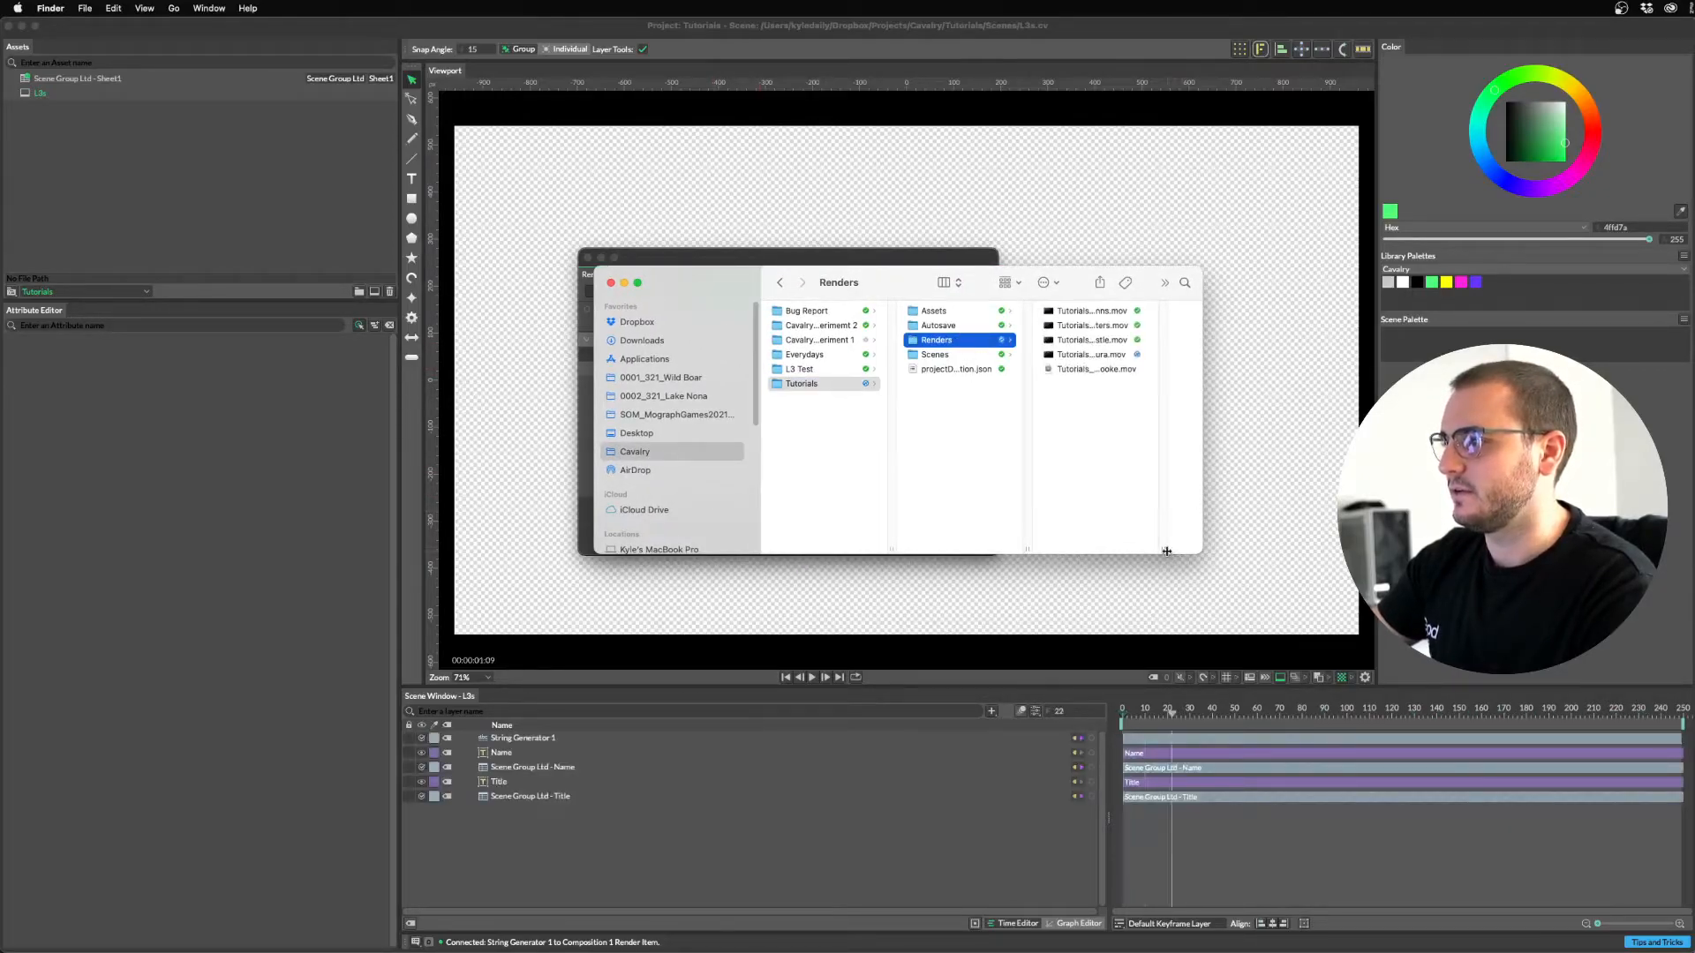
pyautogui.moveTo(1175, 554); pyautogui.dragTo(1219, 554)
pyautogui.moveTo(1011, 283); pyautogui.dragTo(479, 196)
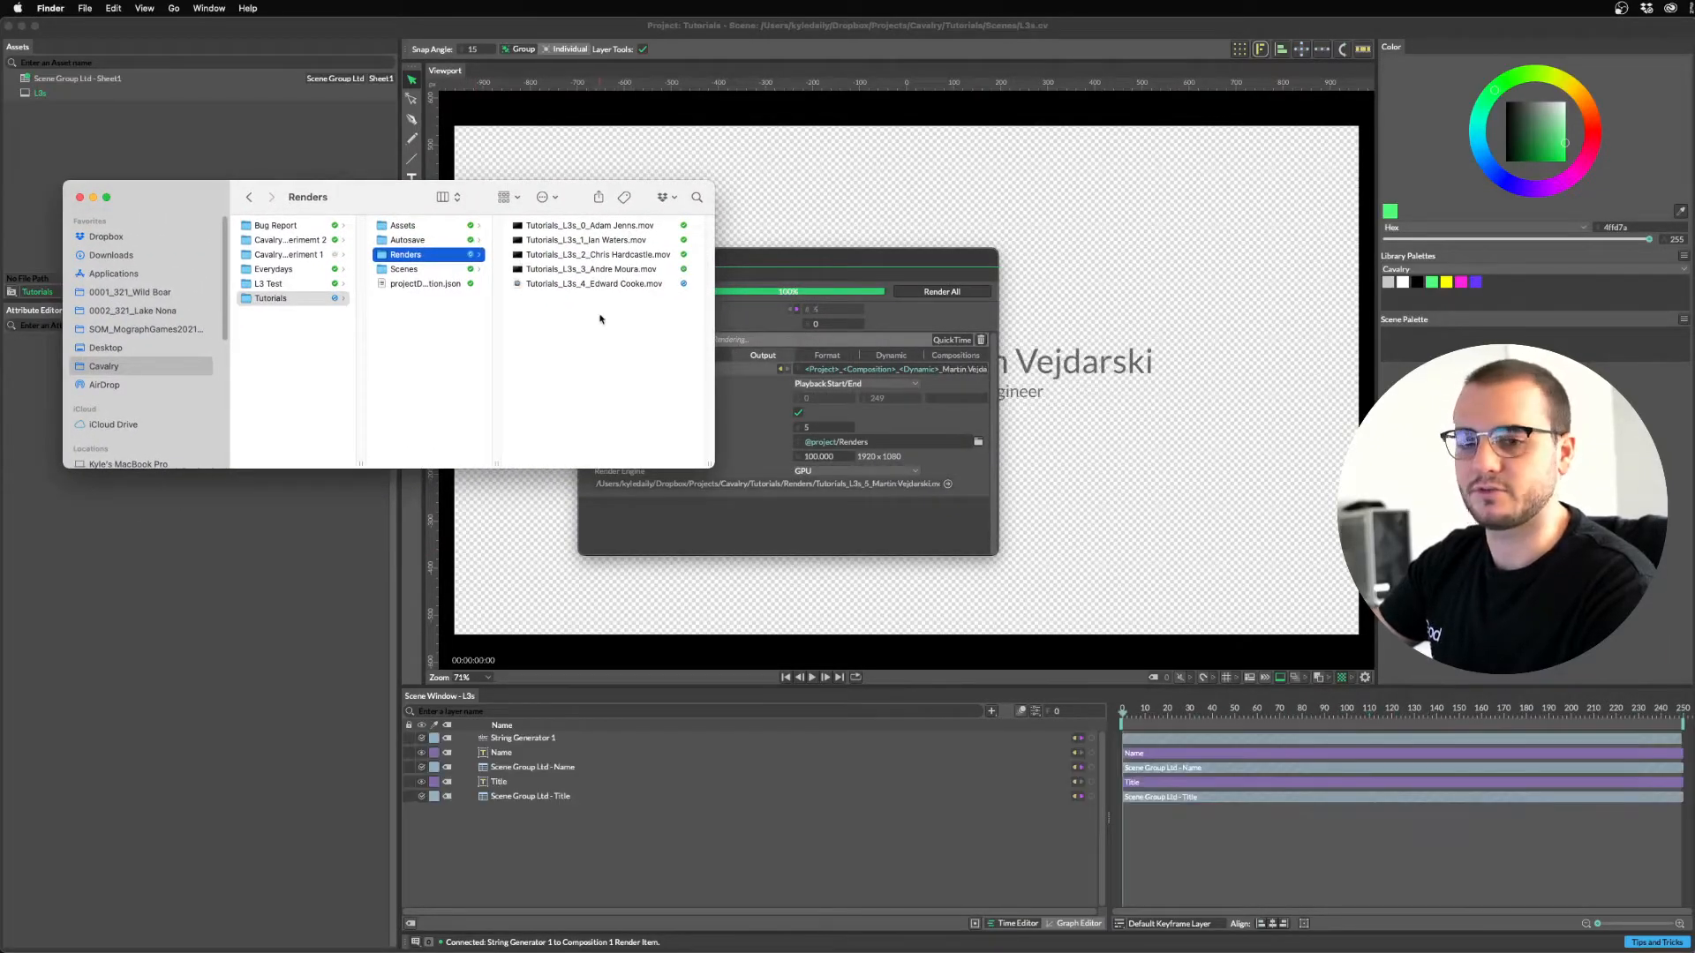
# Preview the rendered lower-third clips one by one in Quick Look.
pyautogui.click(617, 226)
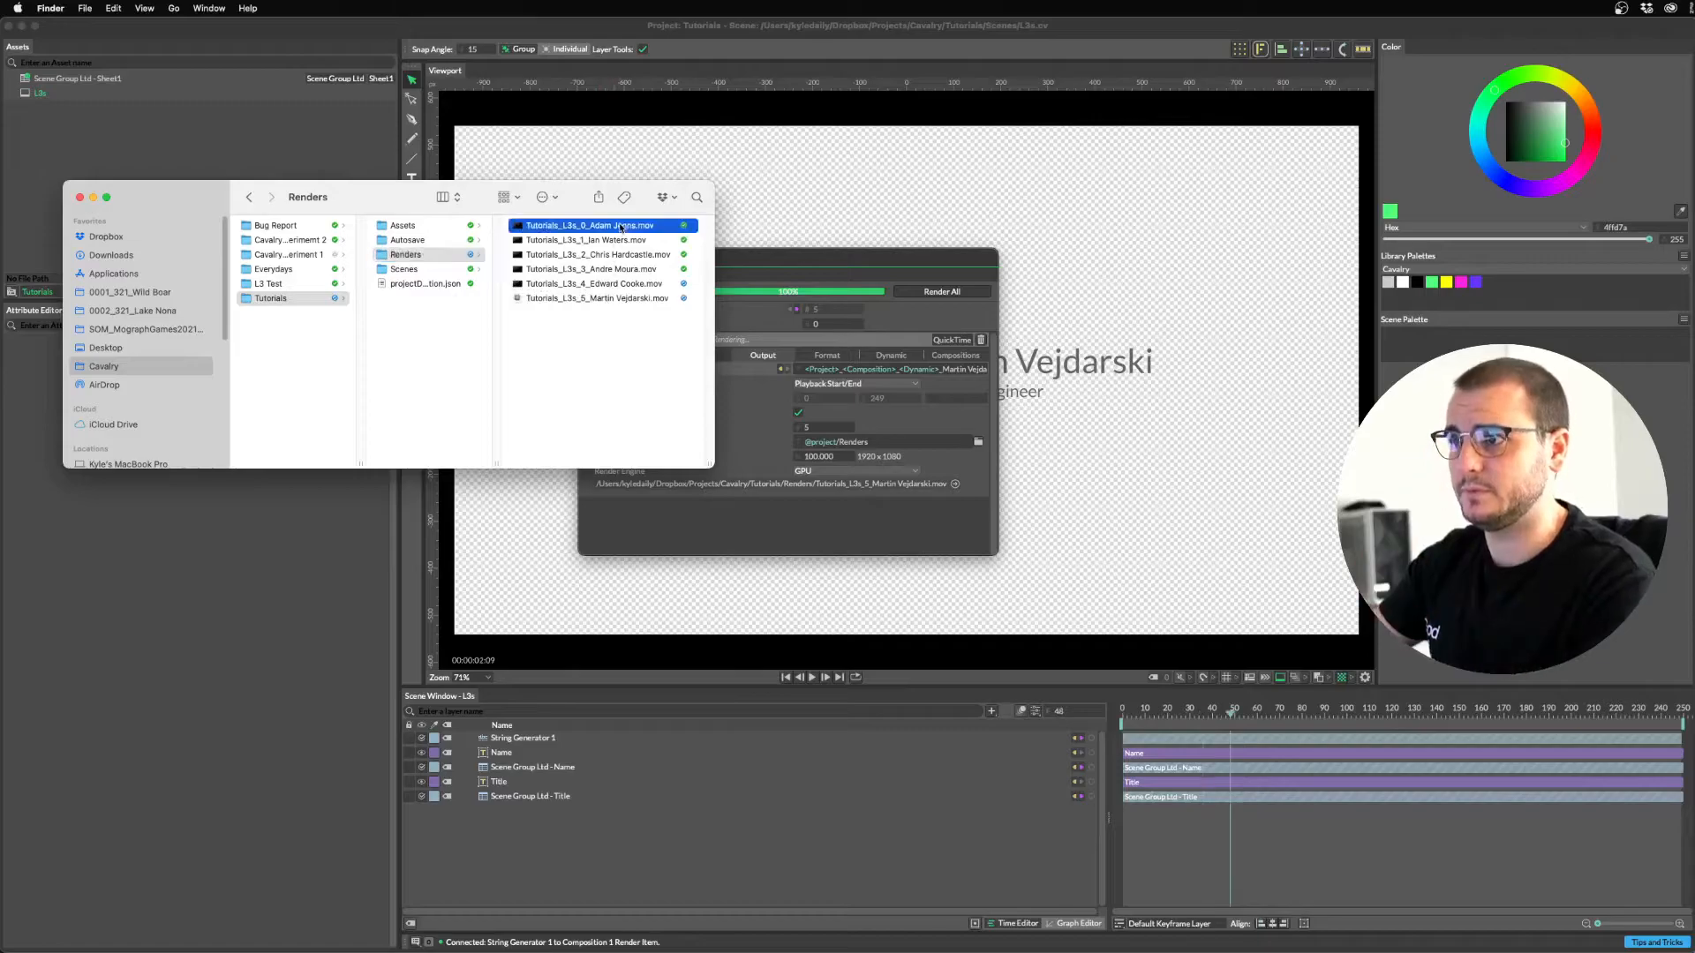
pyautogui.press('space')
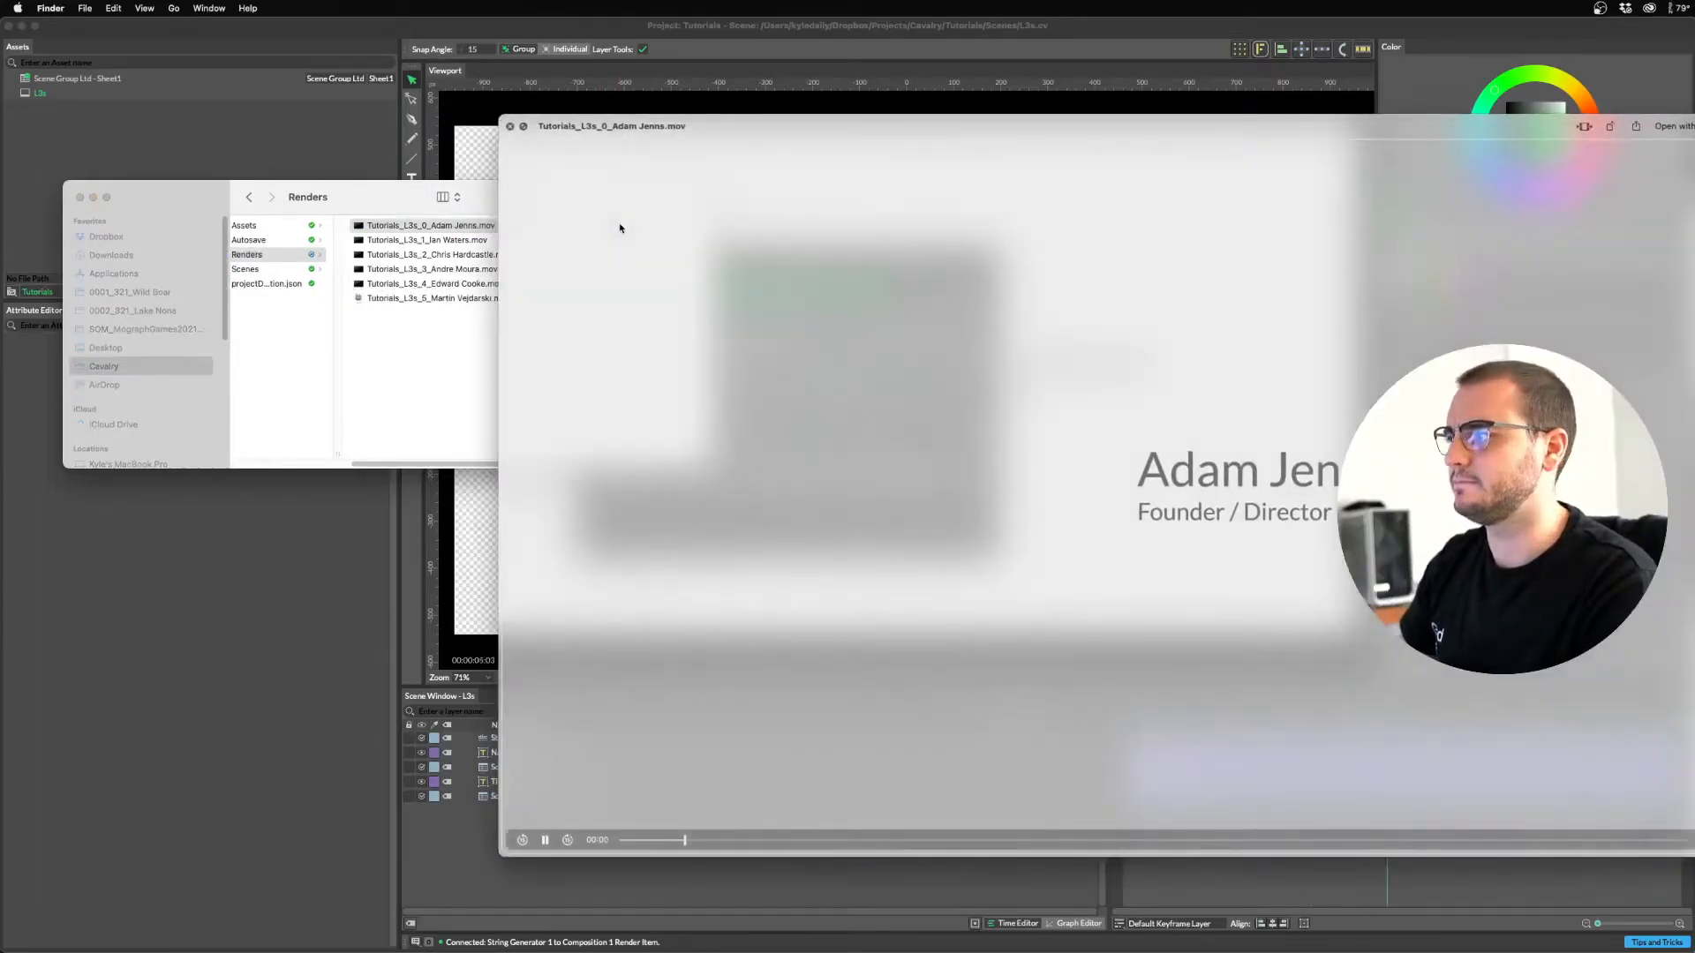
pyautogui.press('Down')
pyautogui.press('Down')
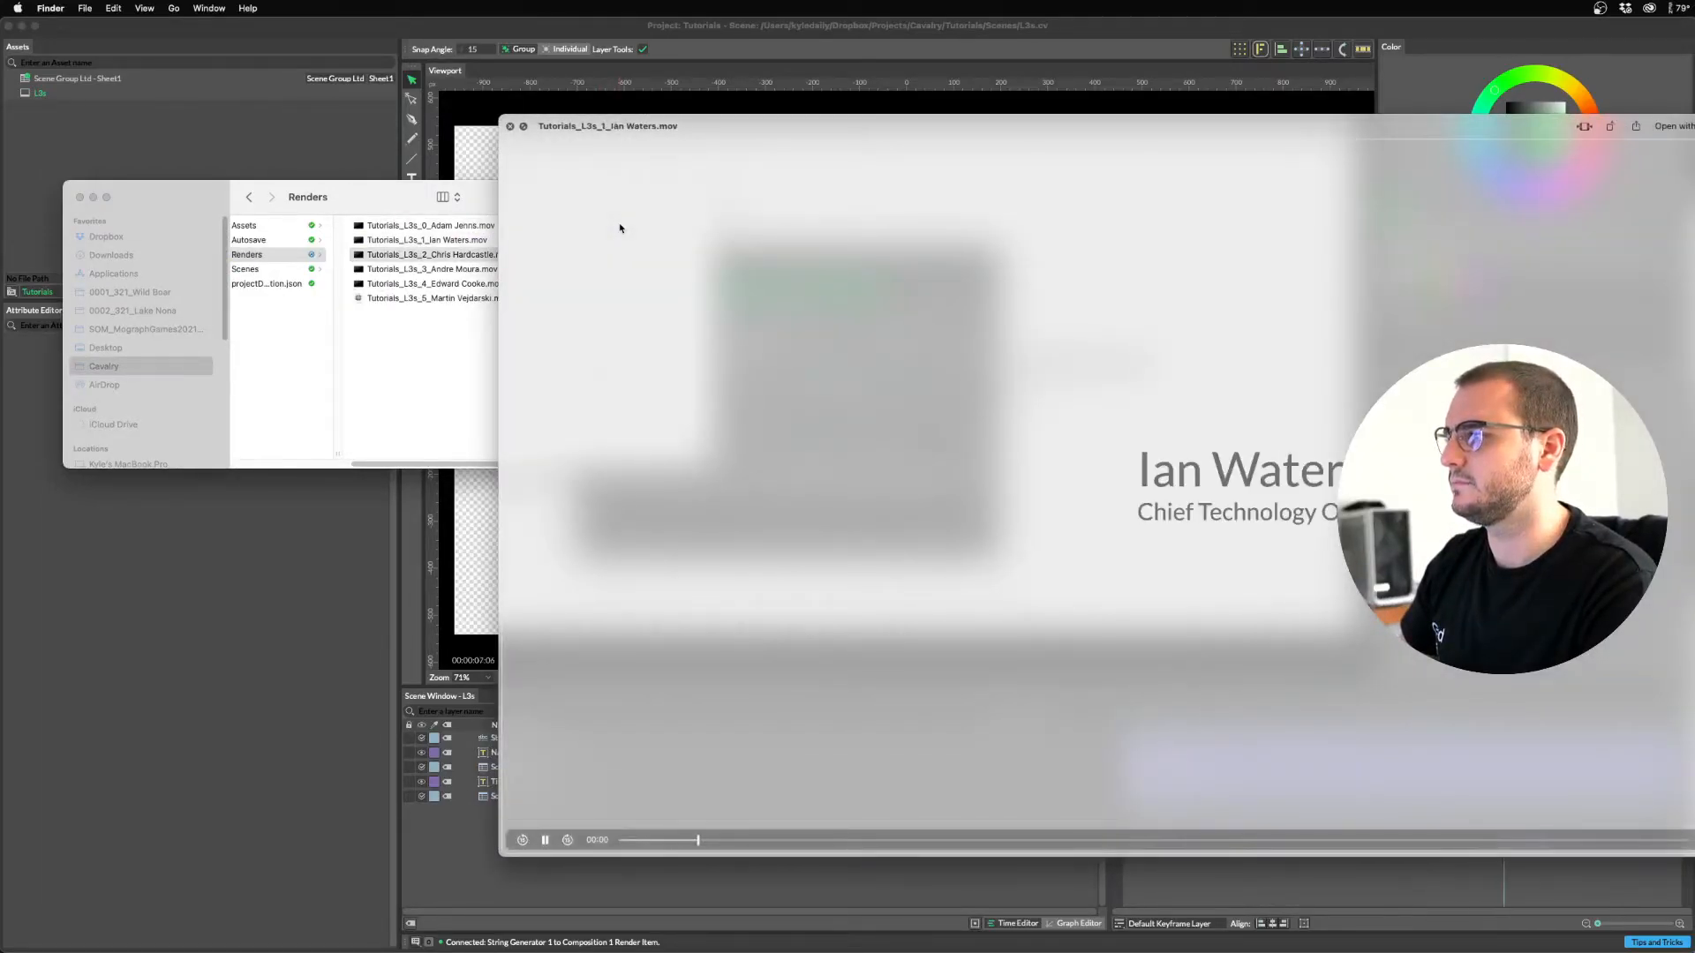
pyautogui.press('Down')
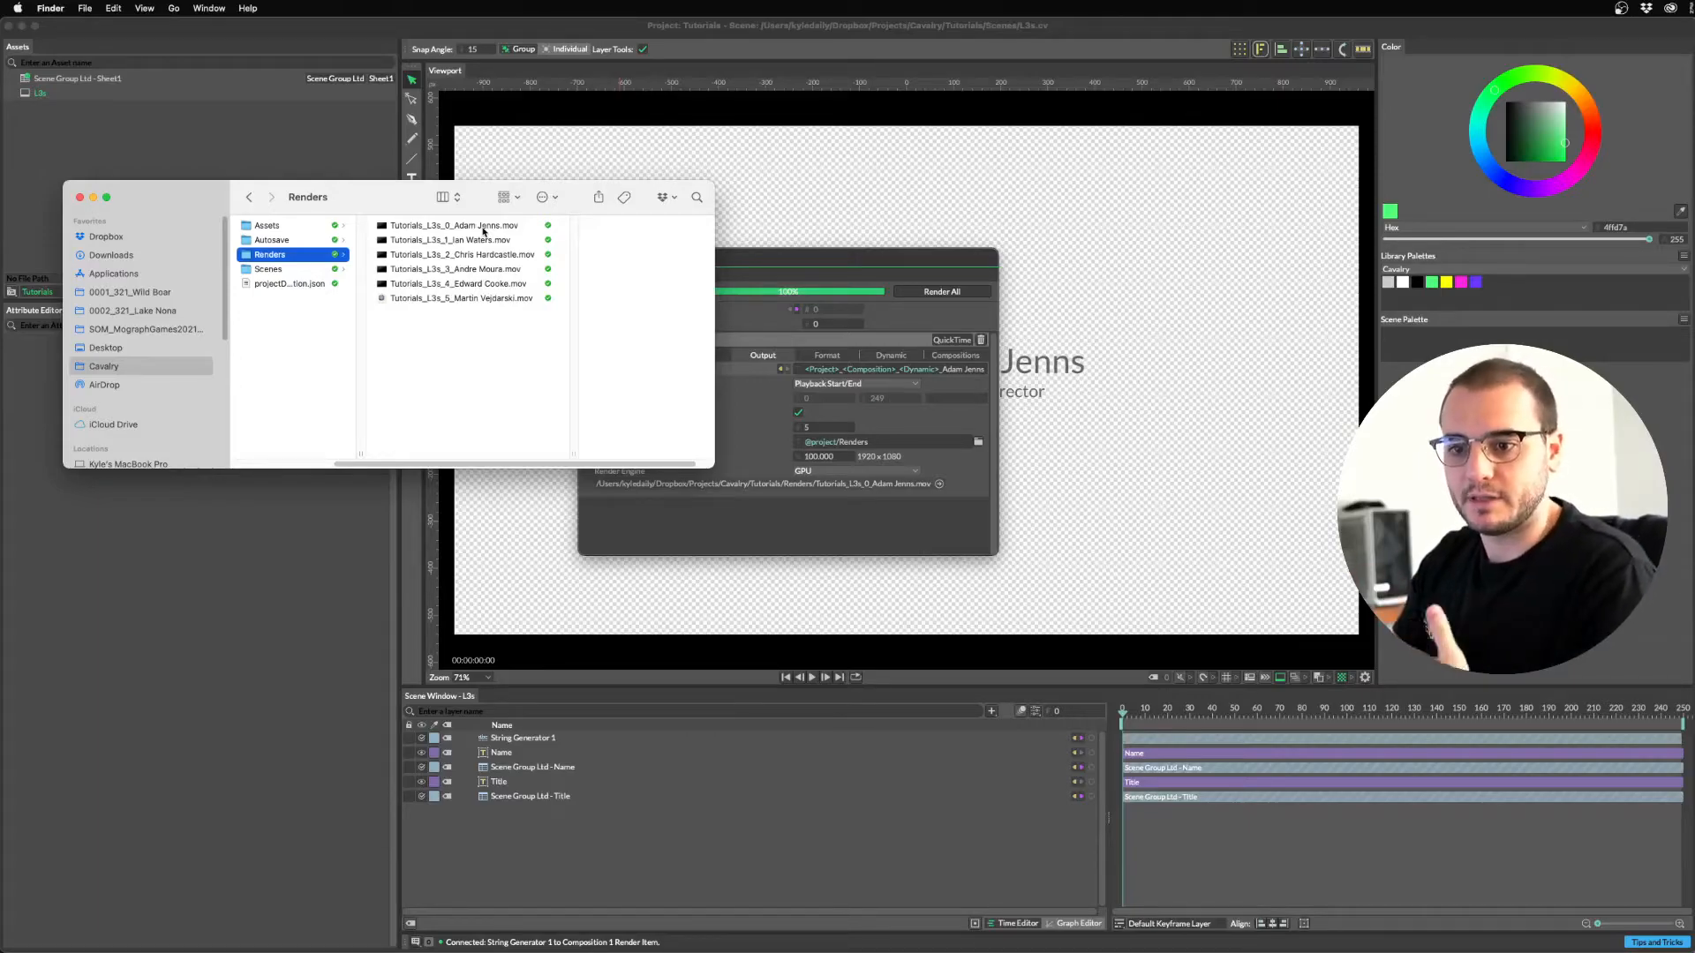
# Move all six Tutorials_L3s render clips to the Trash and dismiss Finder.
pyautogui.click(481, 229)
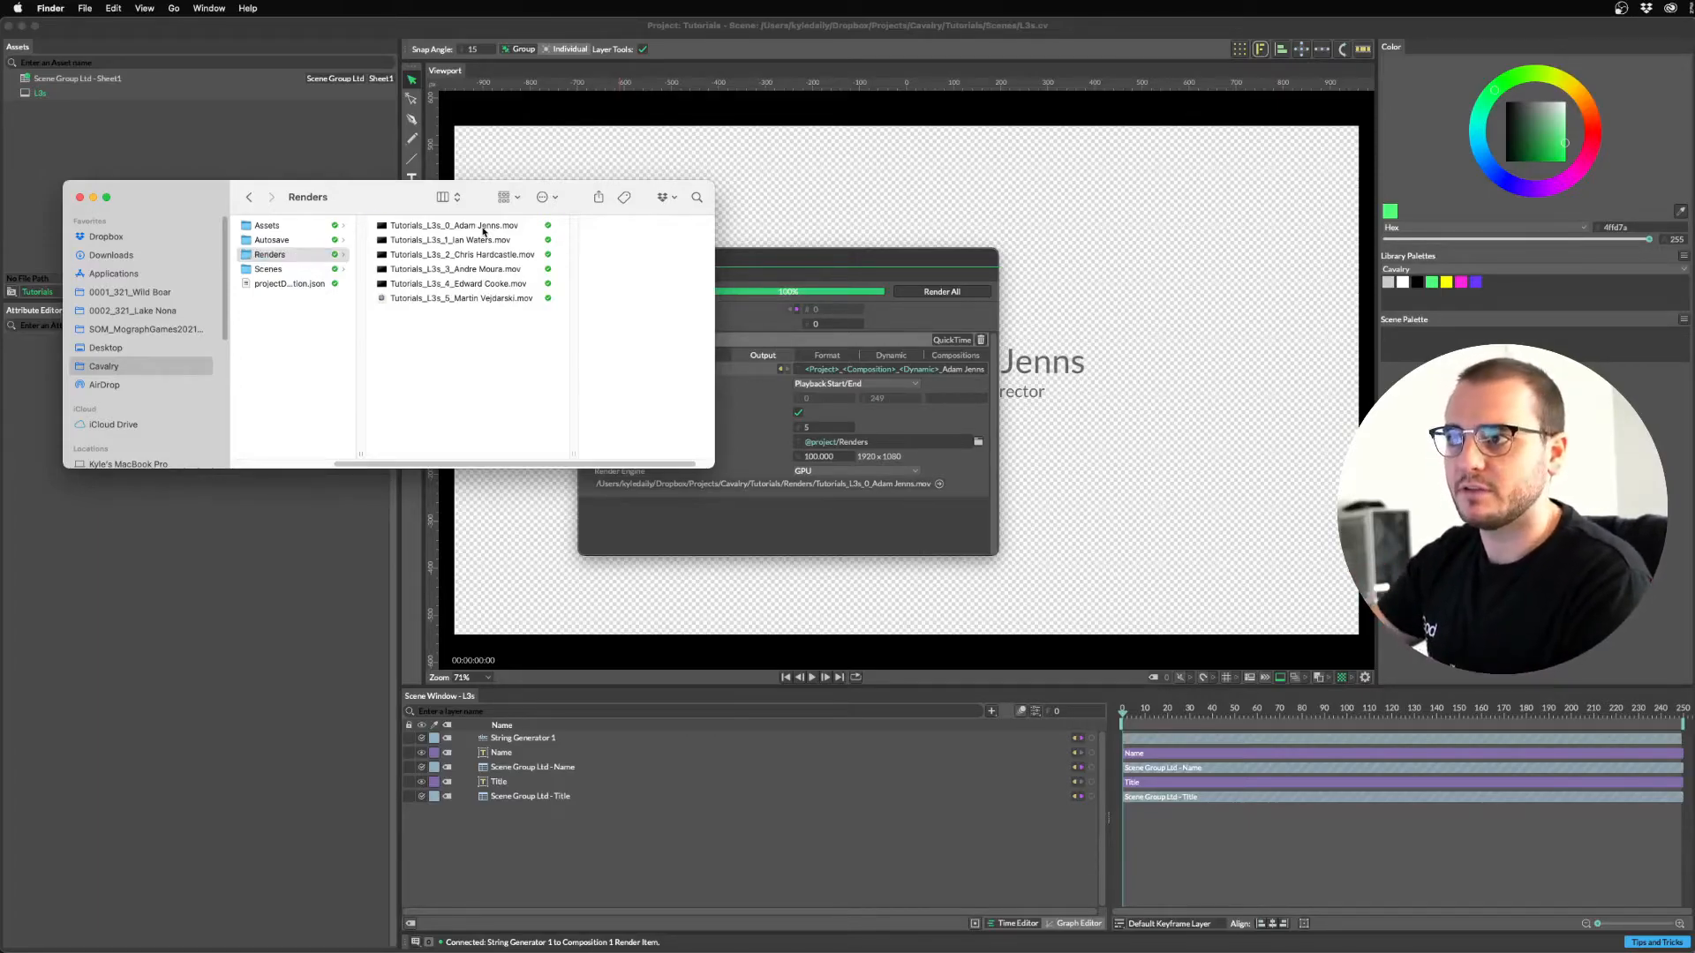
pyautogui.press('super+a')
pyautogui.rightClick(452, 294)
pyautogui.click(508, 357)
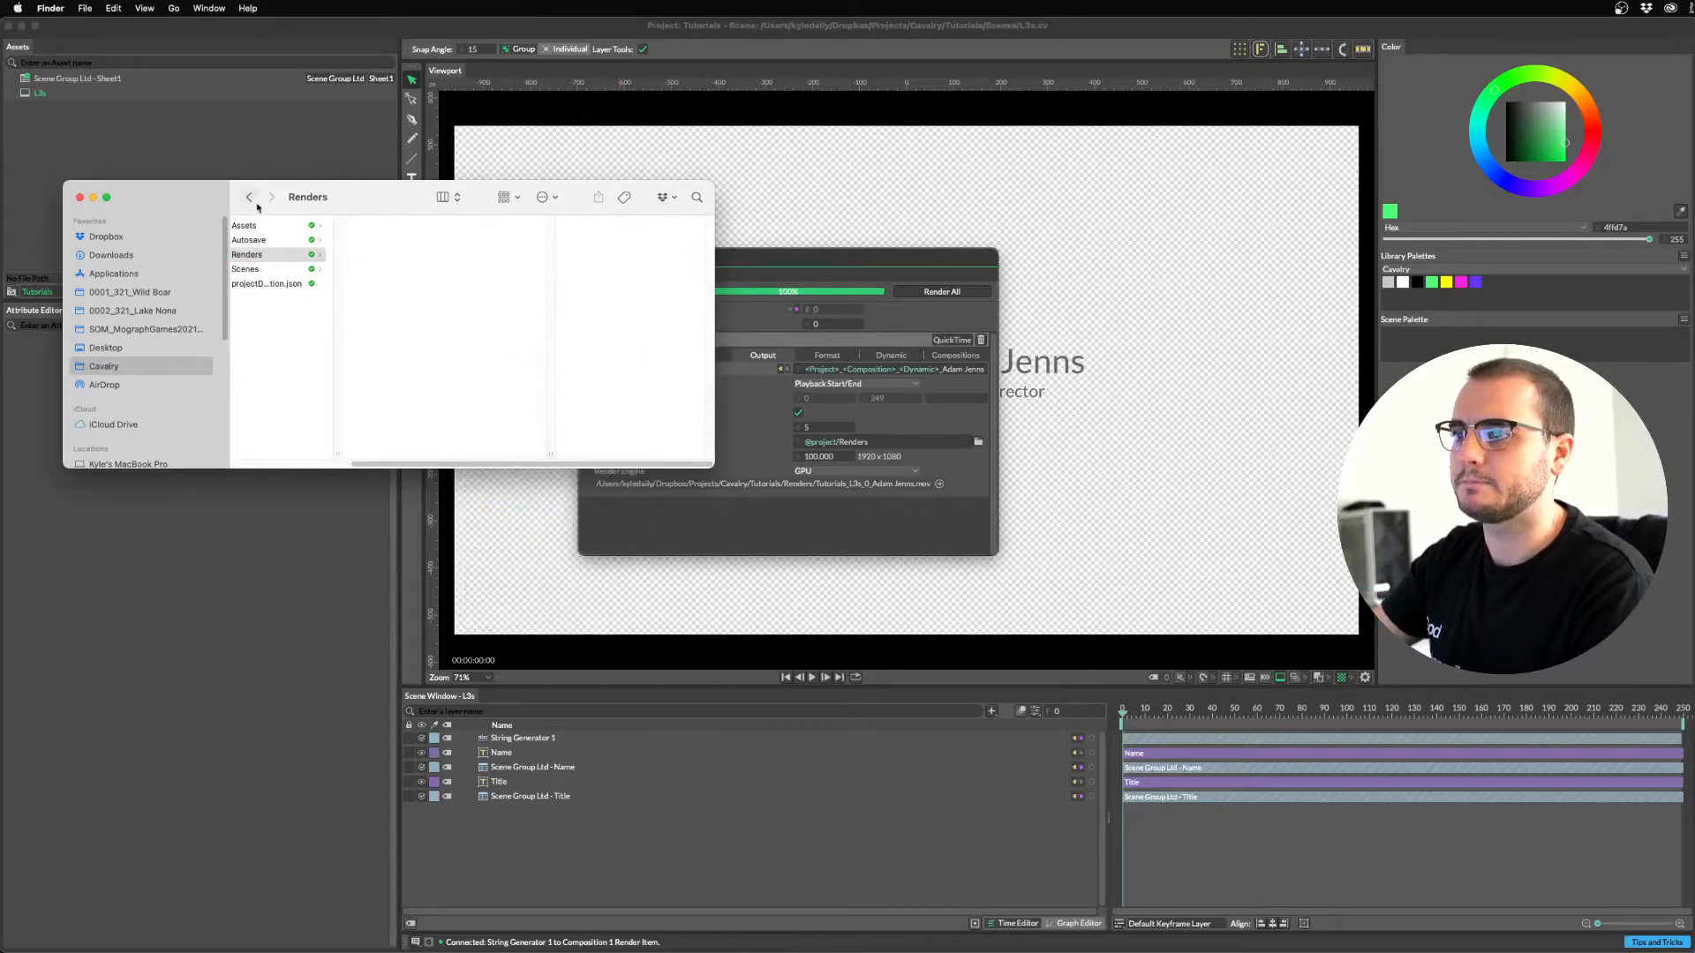
pyautogui.moveTo(385, 201); pyautogui.dragTo(820, 278)
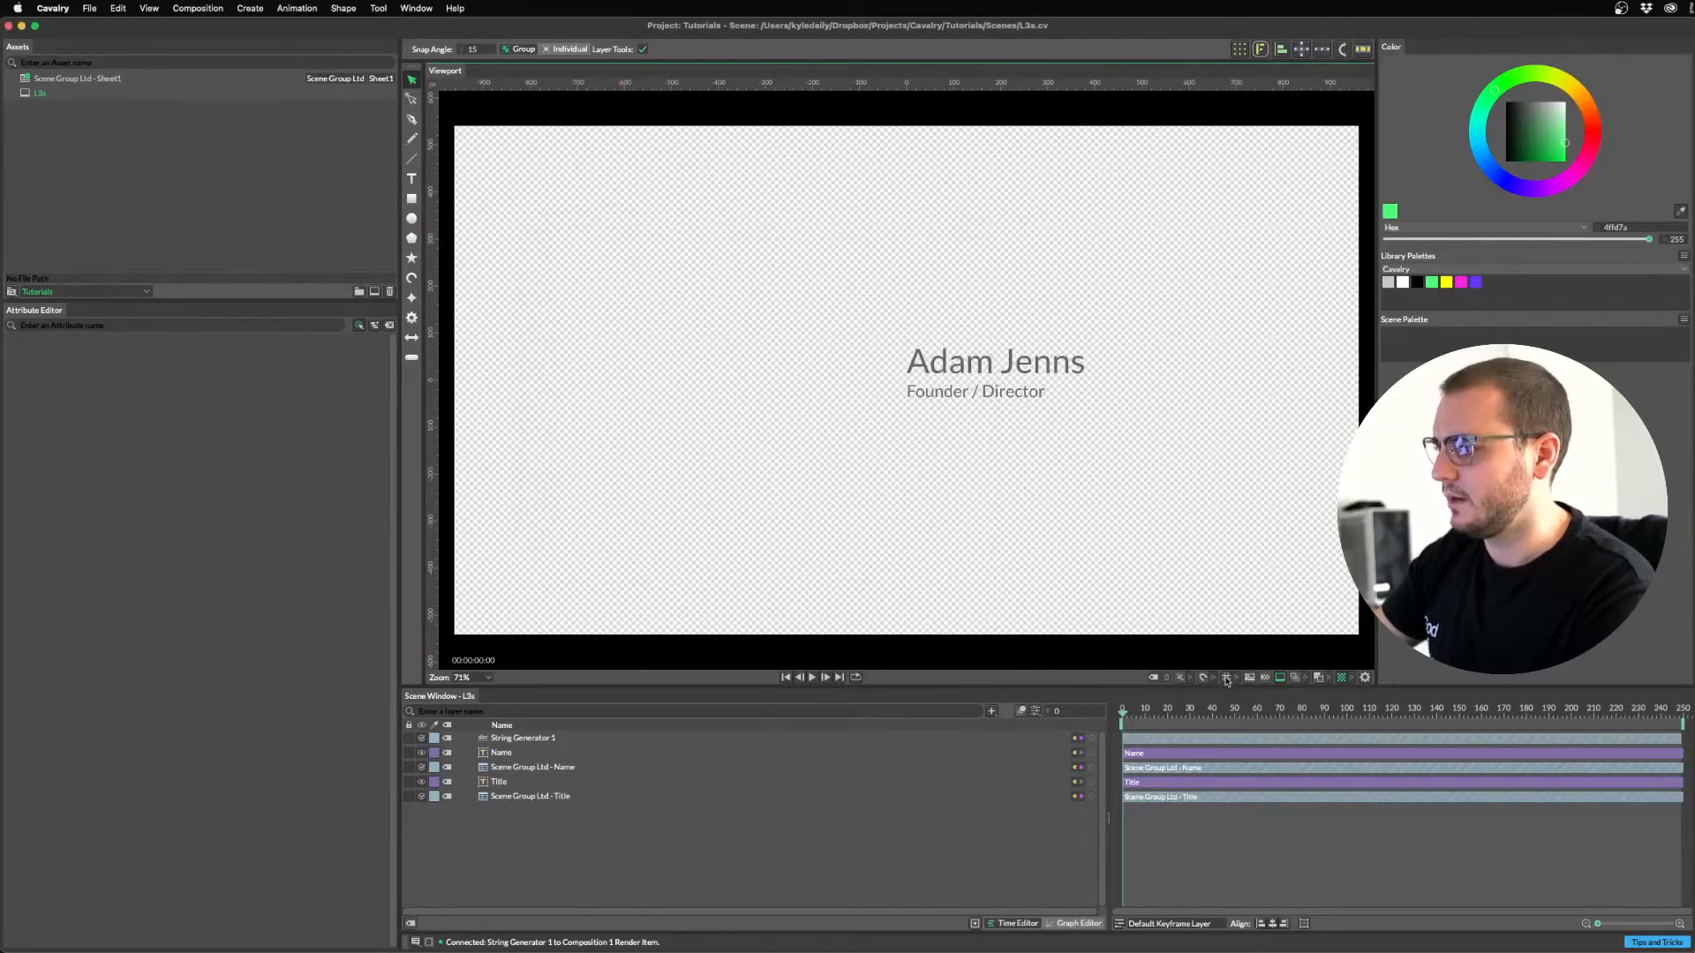
pyautogui.click(1225, 678)
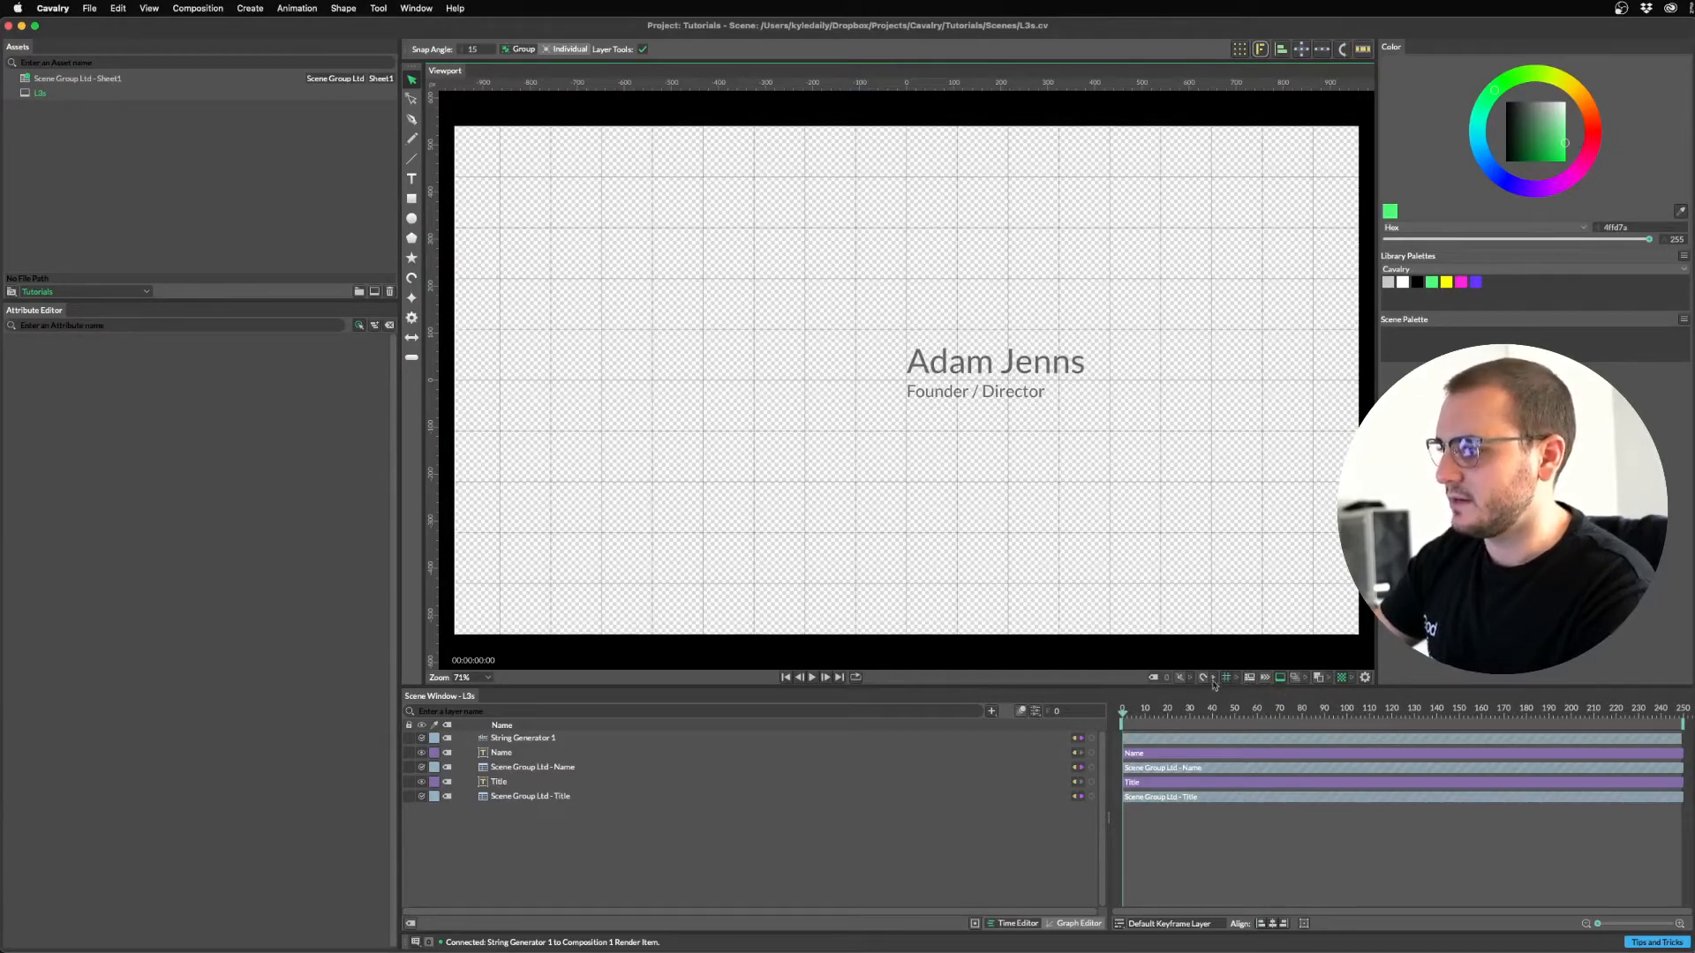
pyautogui.click(1239, 678)
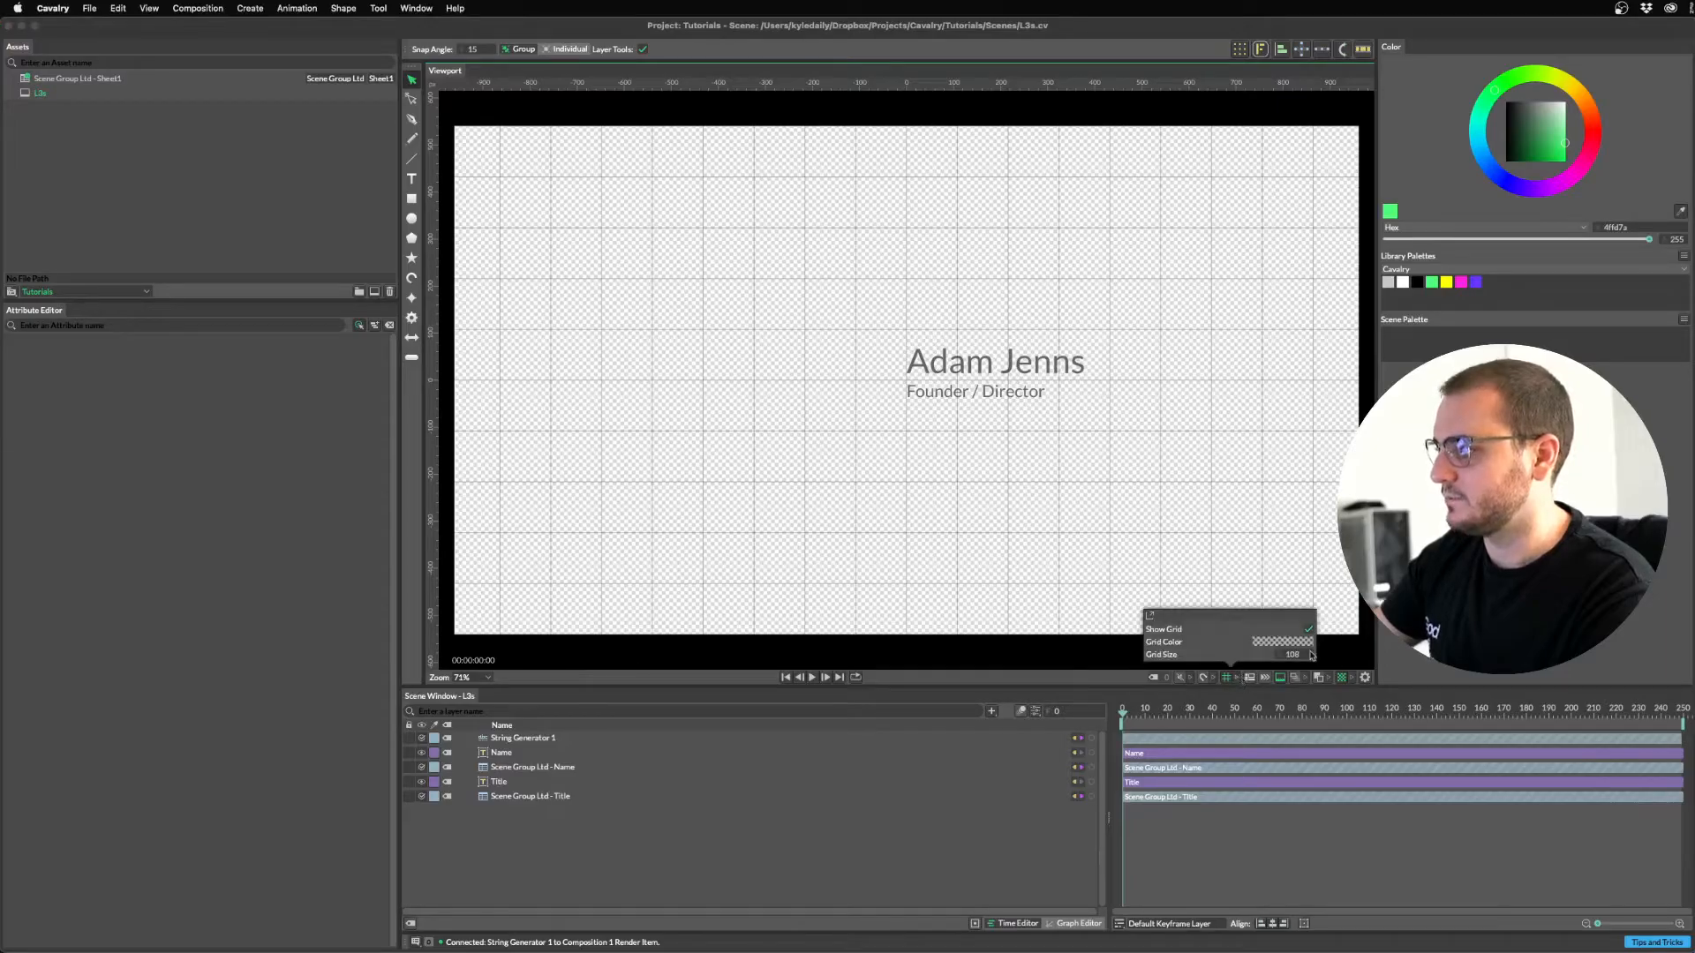
pyautogui.click(962, 404)
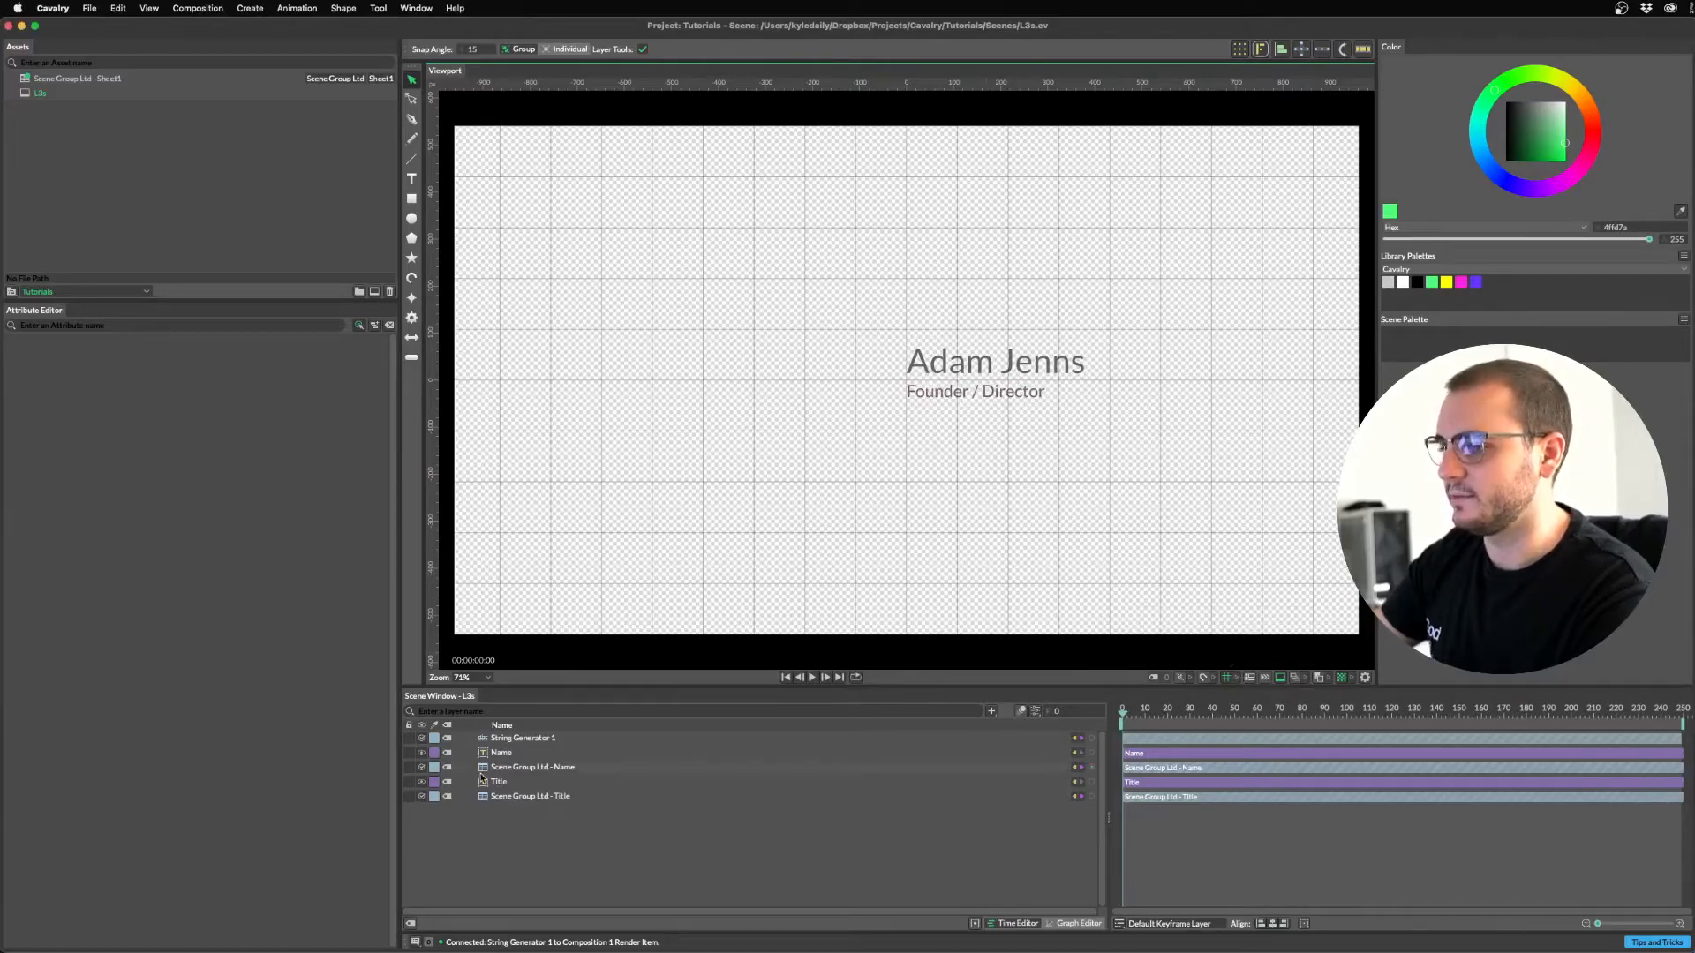
pyautogui.click(523, 753)
pyautogui.keyDown('super'); pyautogui.click(514, 781); pyautogui.keyUp('super')
pyautogui.moveTo(971, 366); pyautogui.dragTo(611, 502)
pyautogui.click(930, 441)
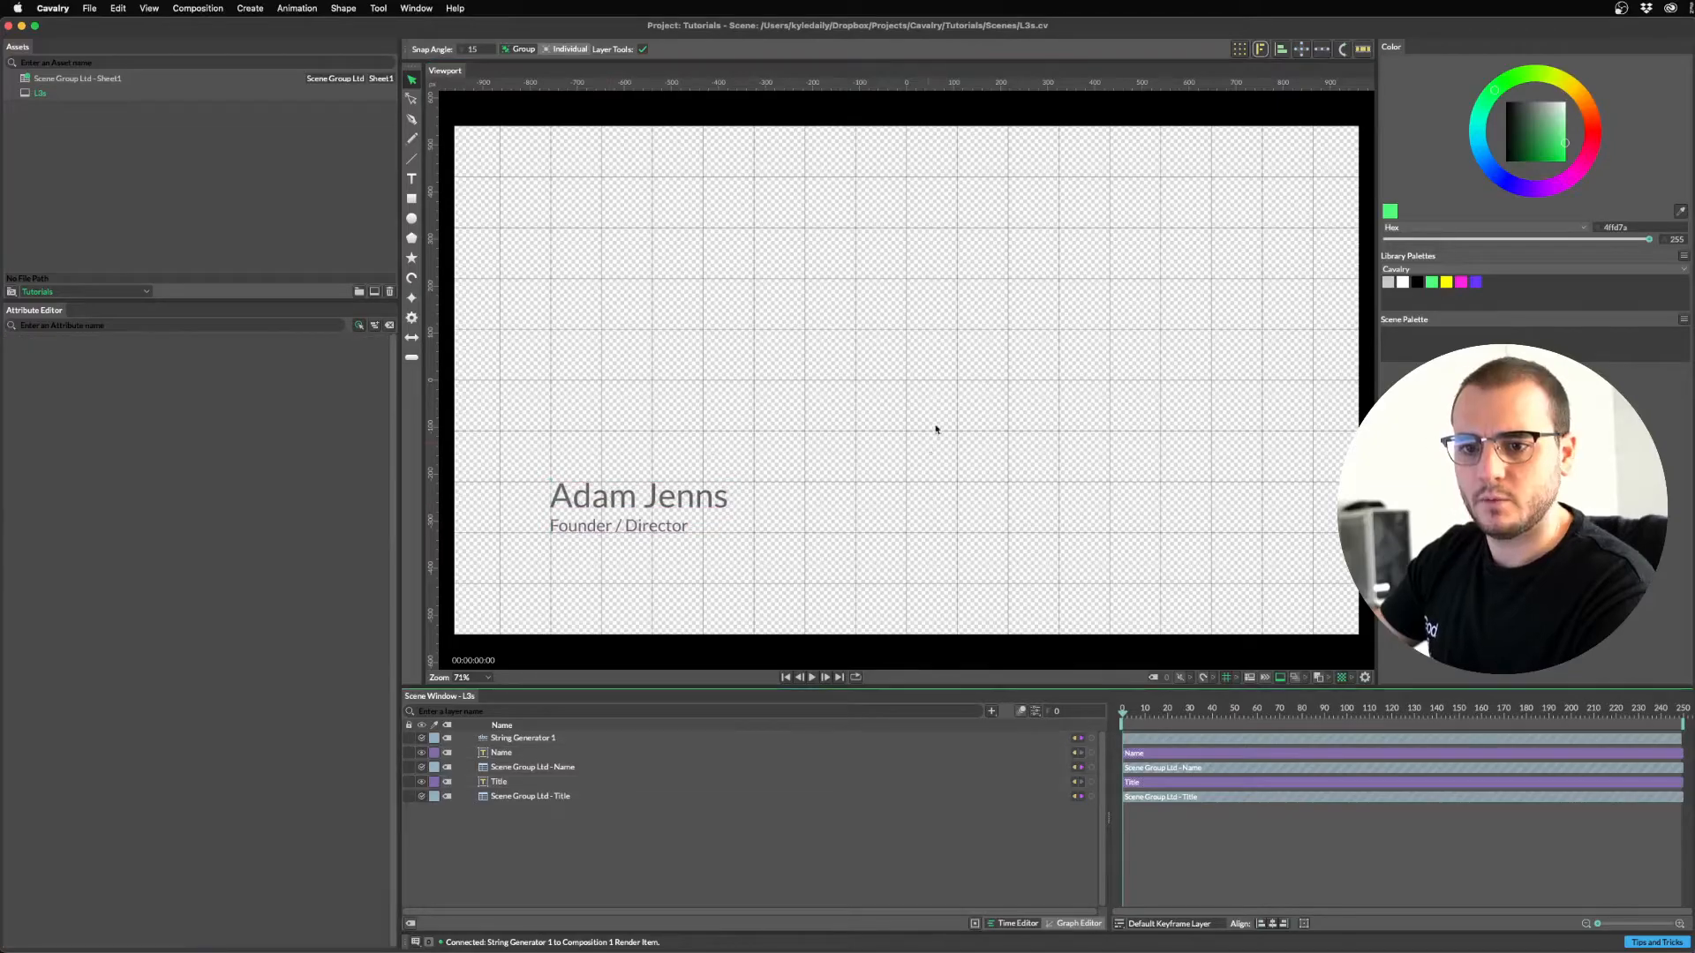
pyautogui.press('super+r')
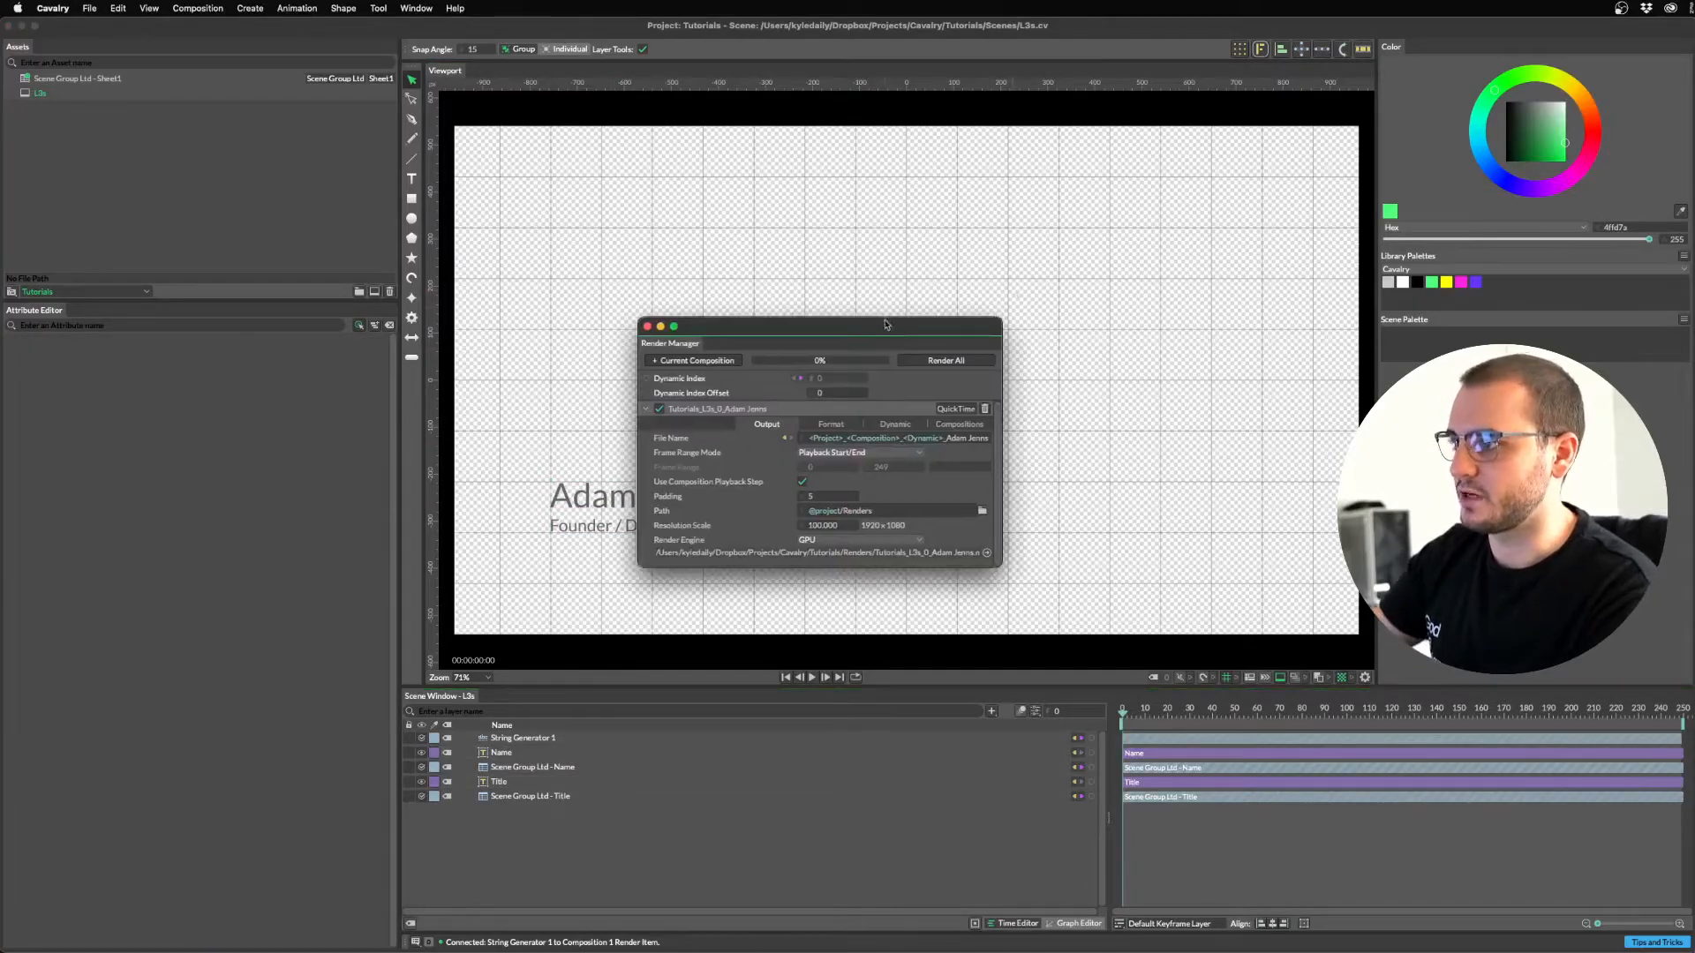
# Nudge the Dynamic Index Offset up to preview another sheet row, then close the Render Manager.
pyautogui.moveTo(886, 322); pyautogui.dragTo(1164, 254)
pyautogui.moveTo(1101, 325)
pyautogui.mouseDown()
pyautogui.moveTo(1168, 325)
pyautogui.moveTo(1103, 323)
pyautogui.mouseUp()
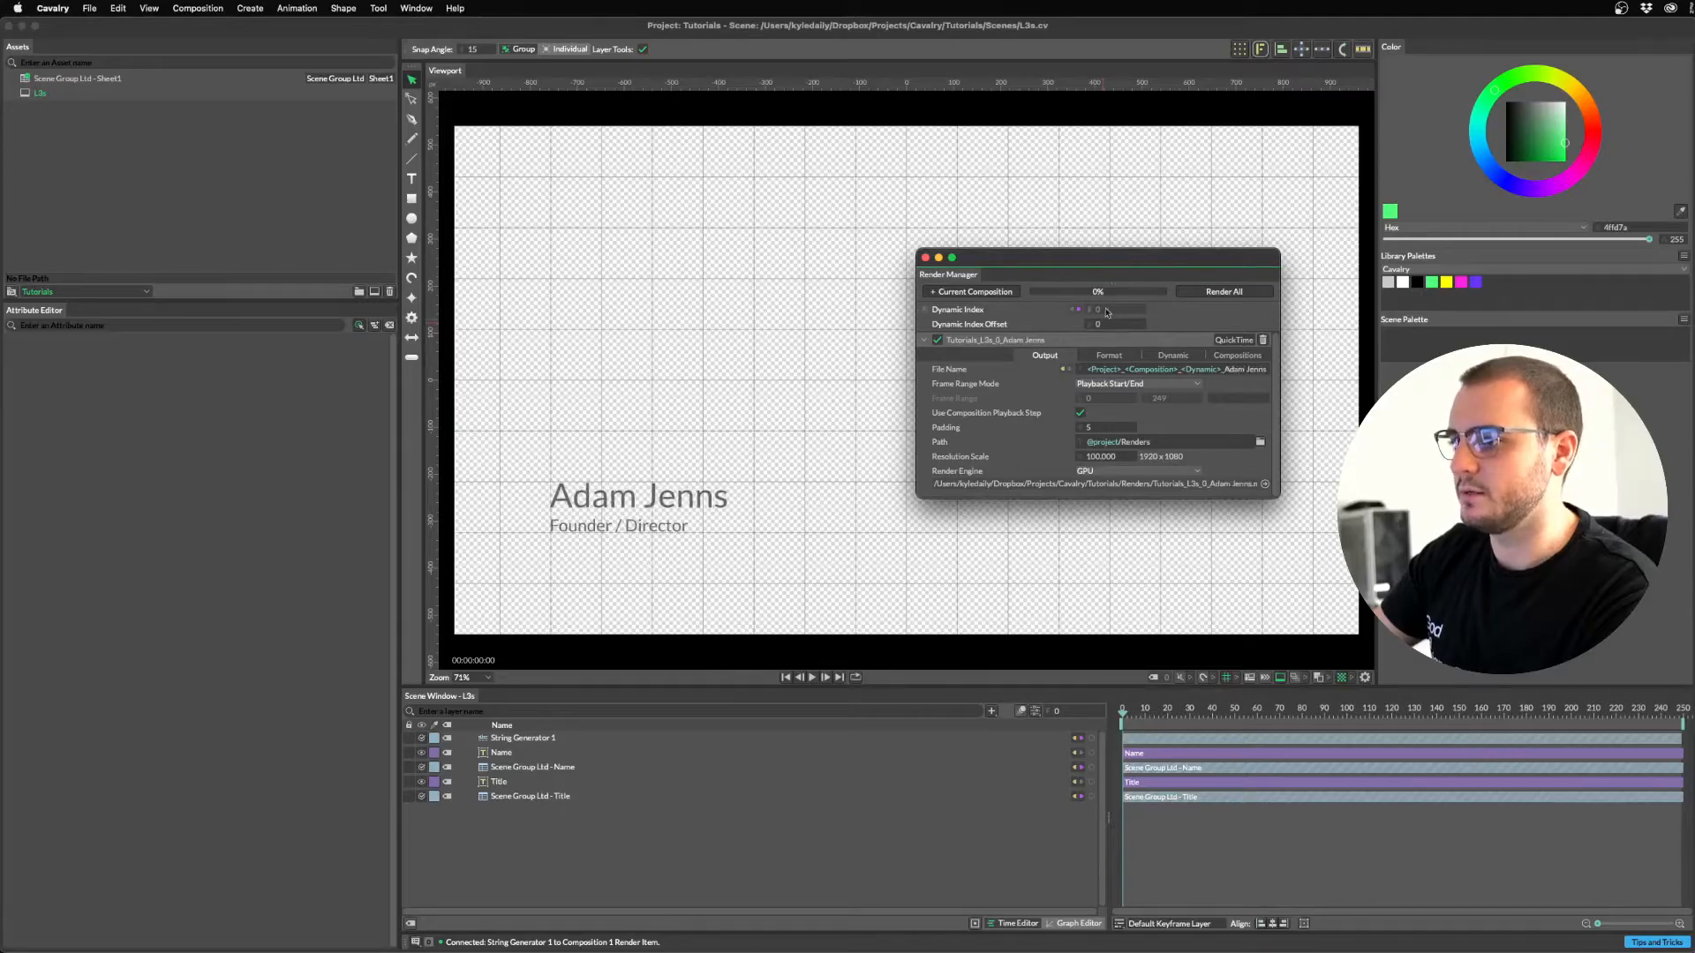
pyautogui.click(925, 257)
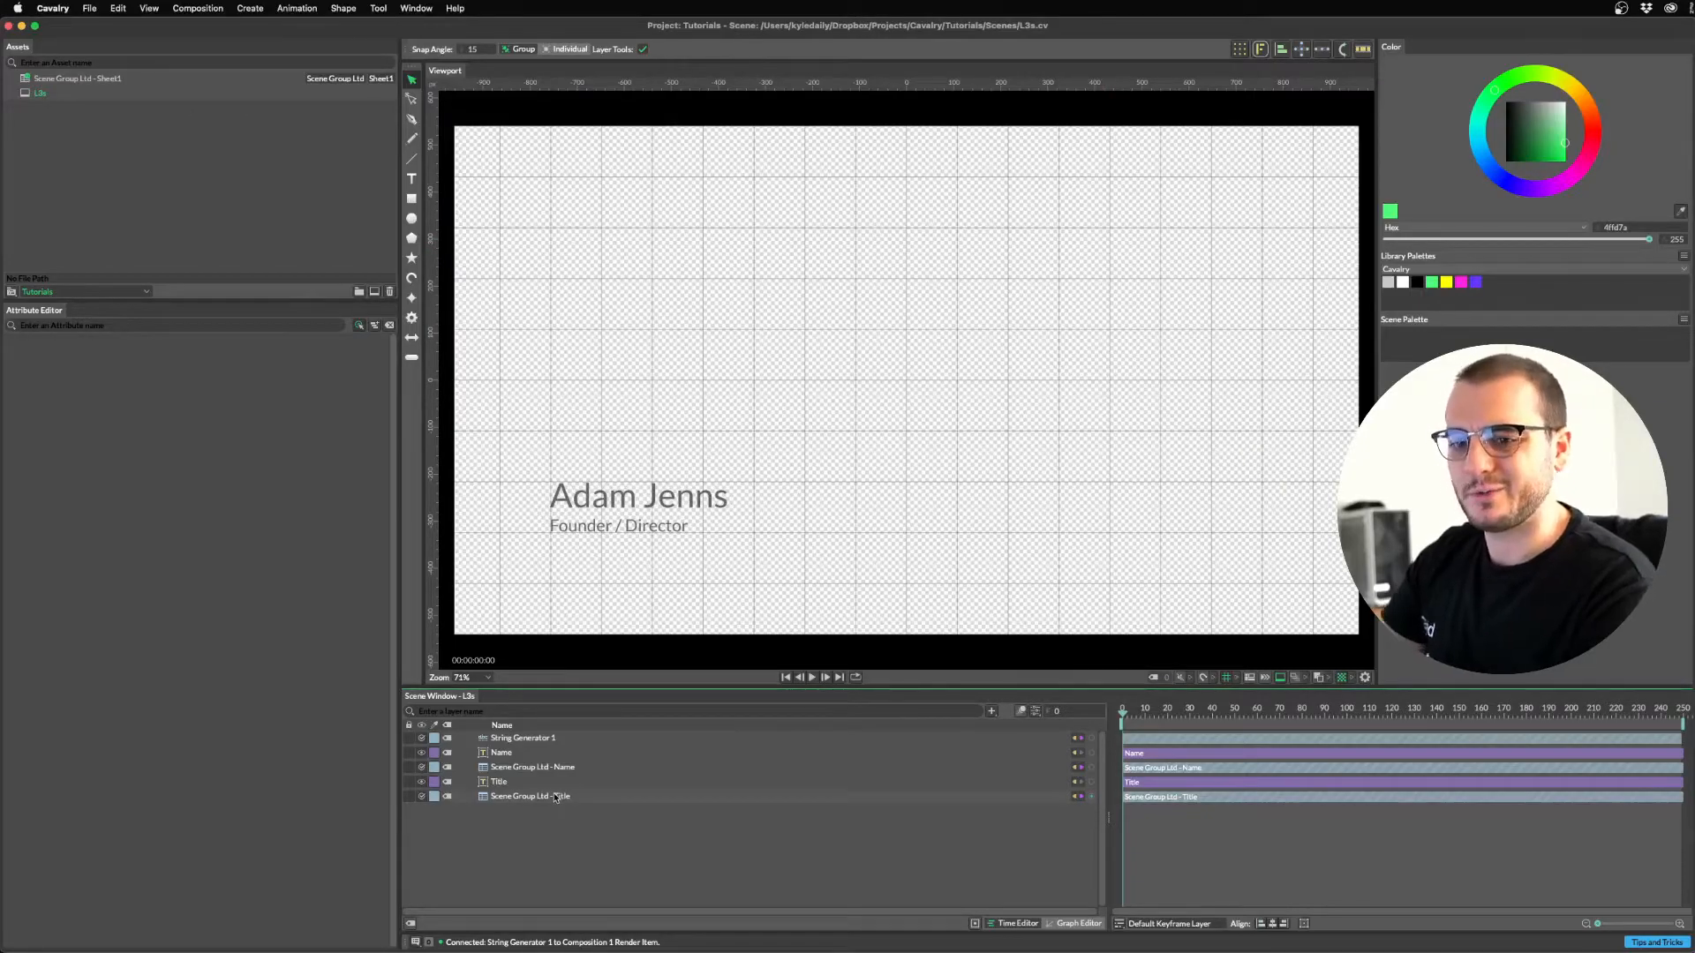
# Add a Sub-Mesh deformer to the Name text and select the new Sub-Mesh 1 [Name] layer.
pyautogui.click(514, 753)
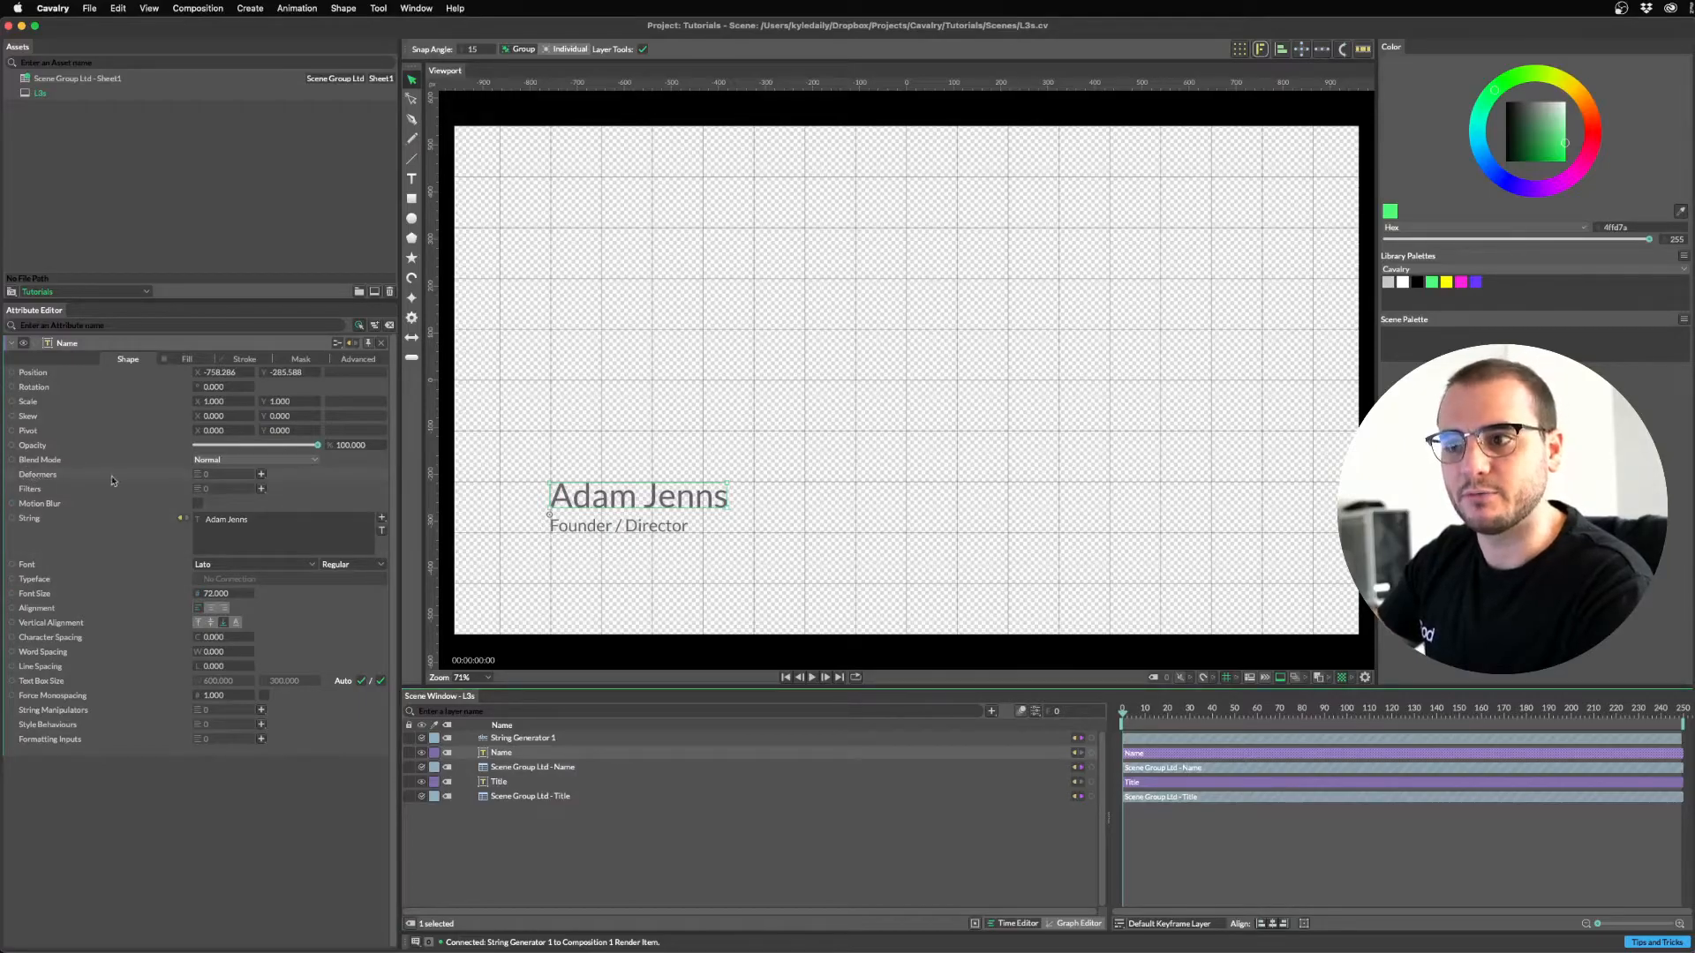
pyautogui.click(262, 475)
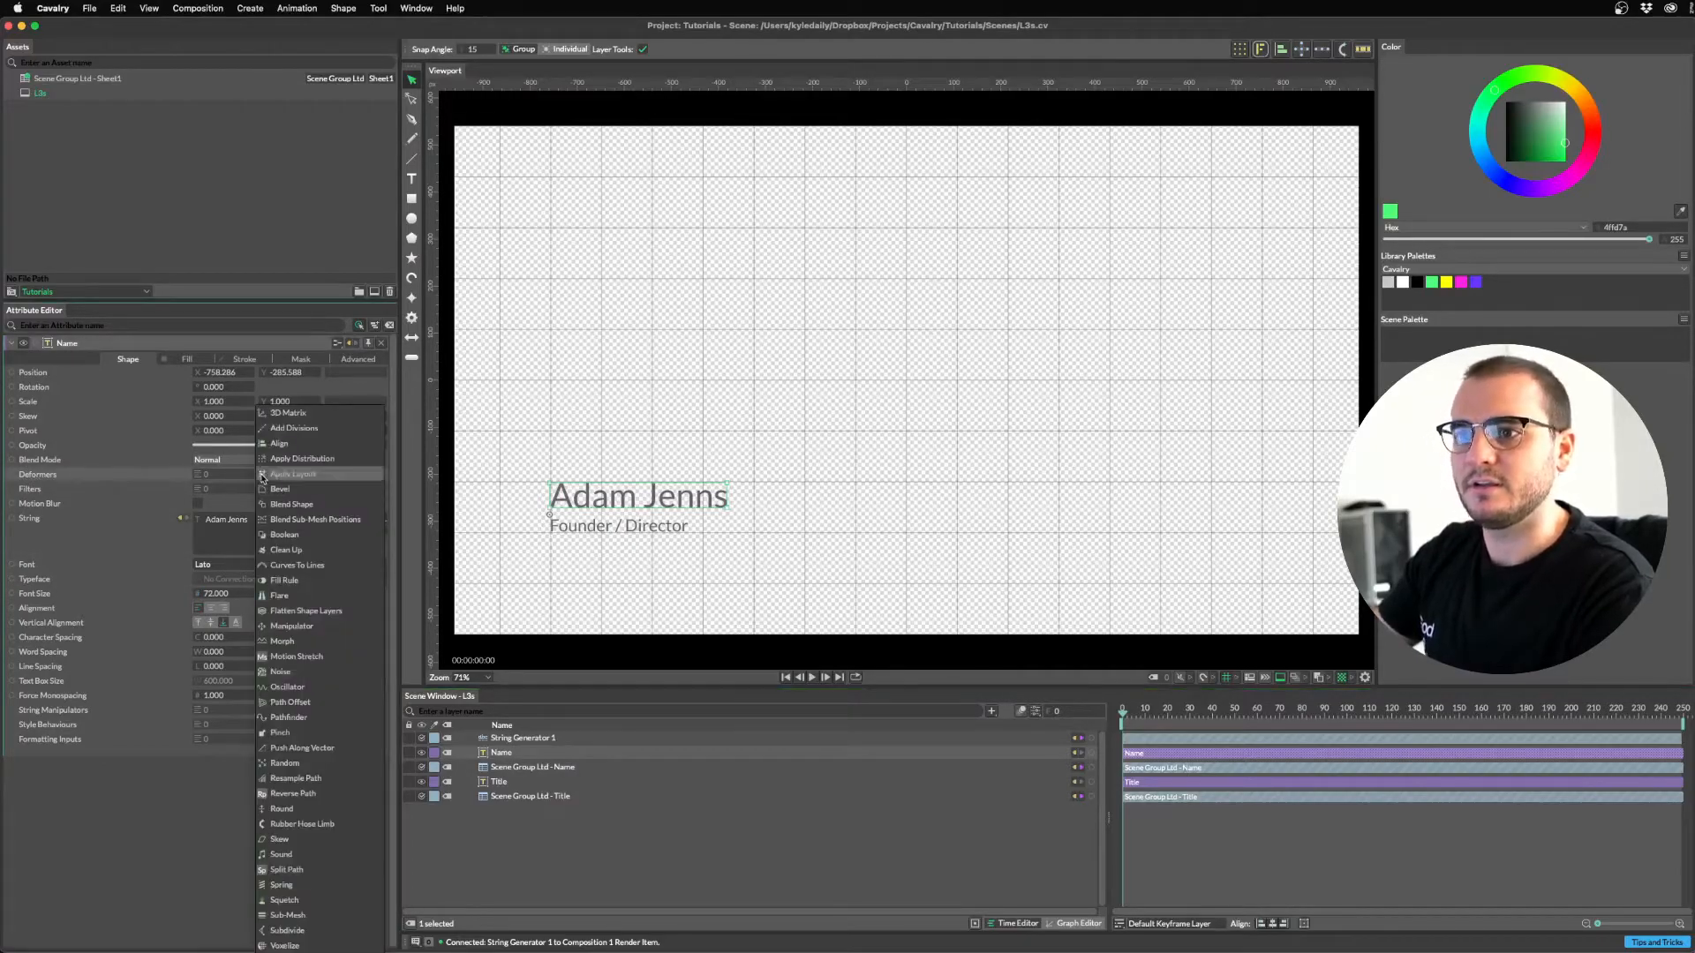
pyautogui.click(300, 916)
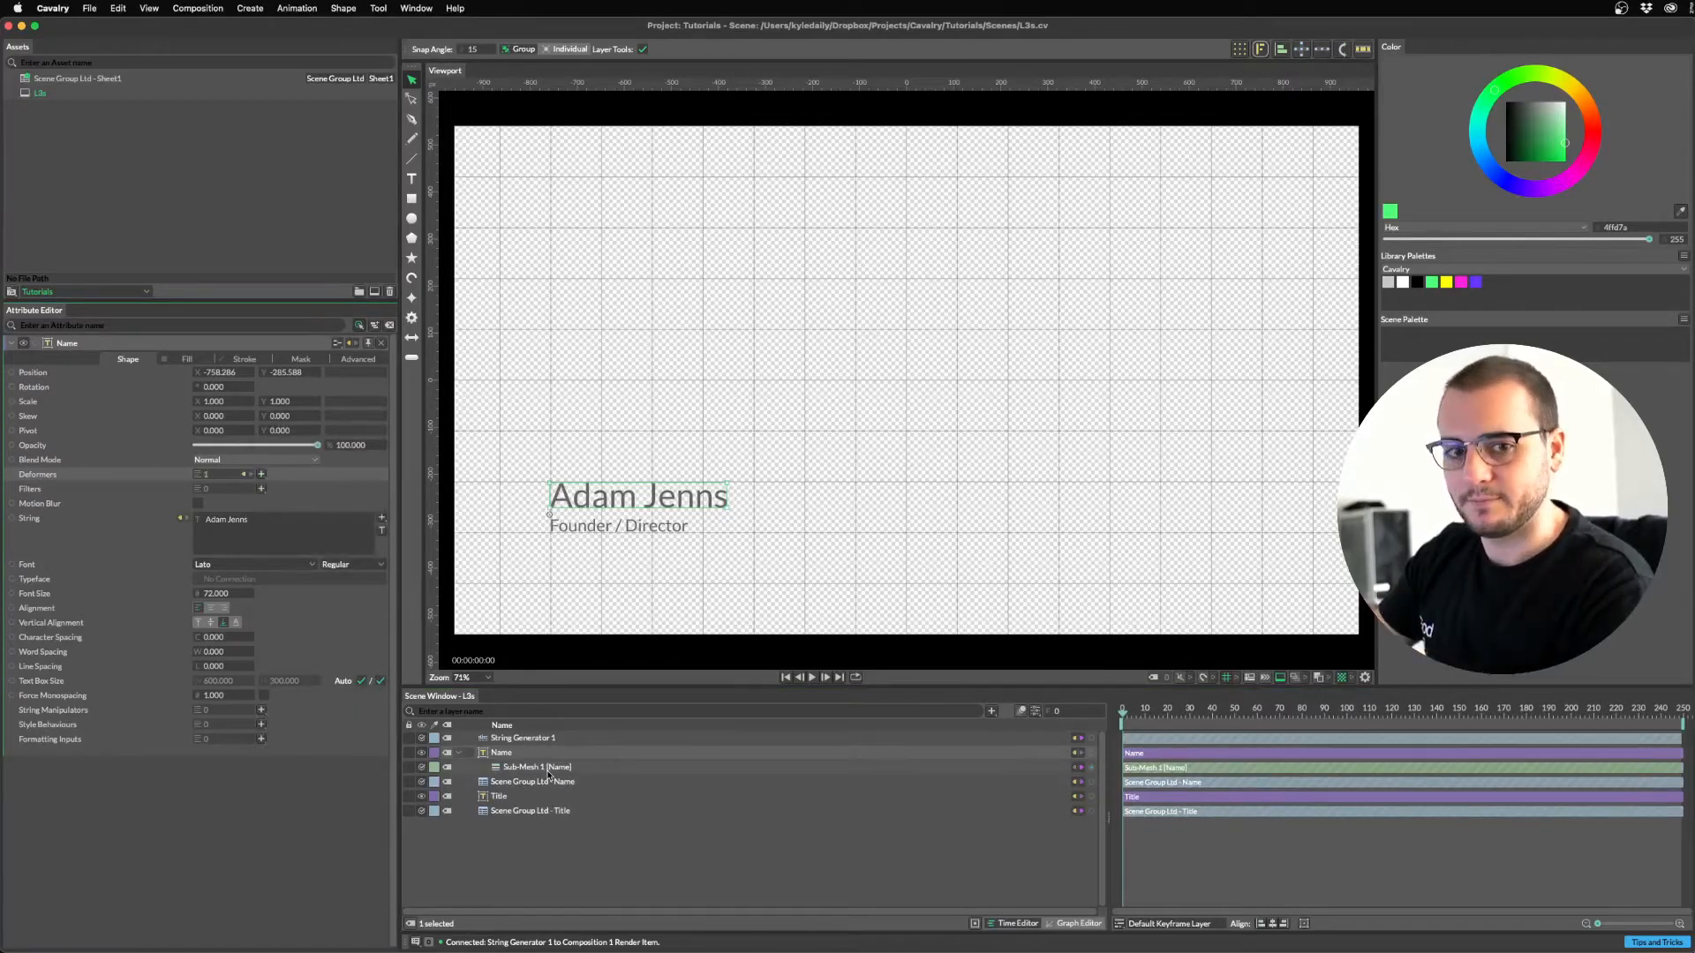
pyautogui.click(550, 771)
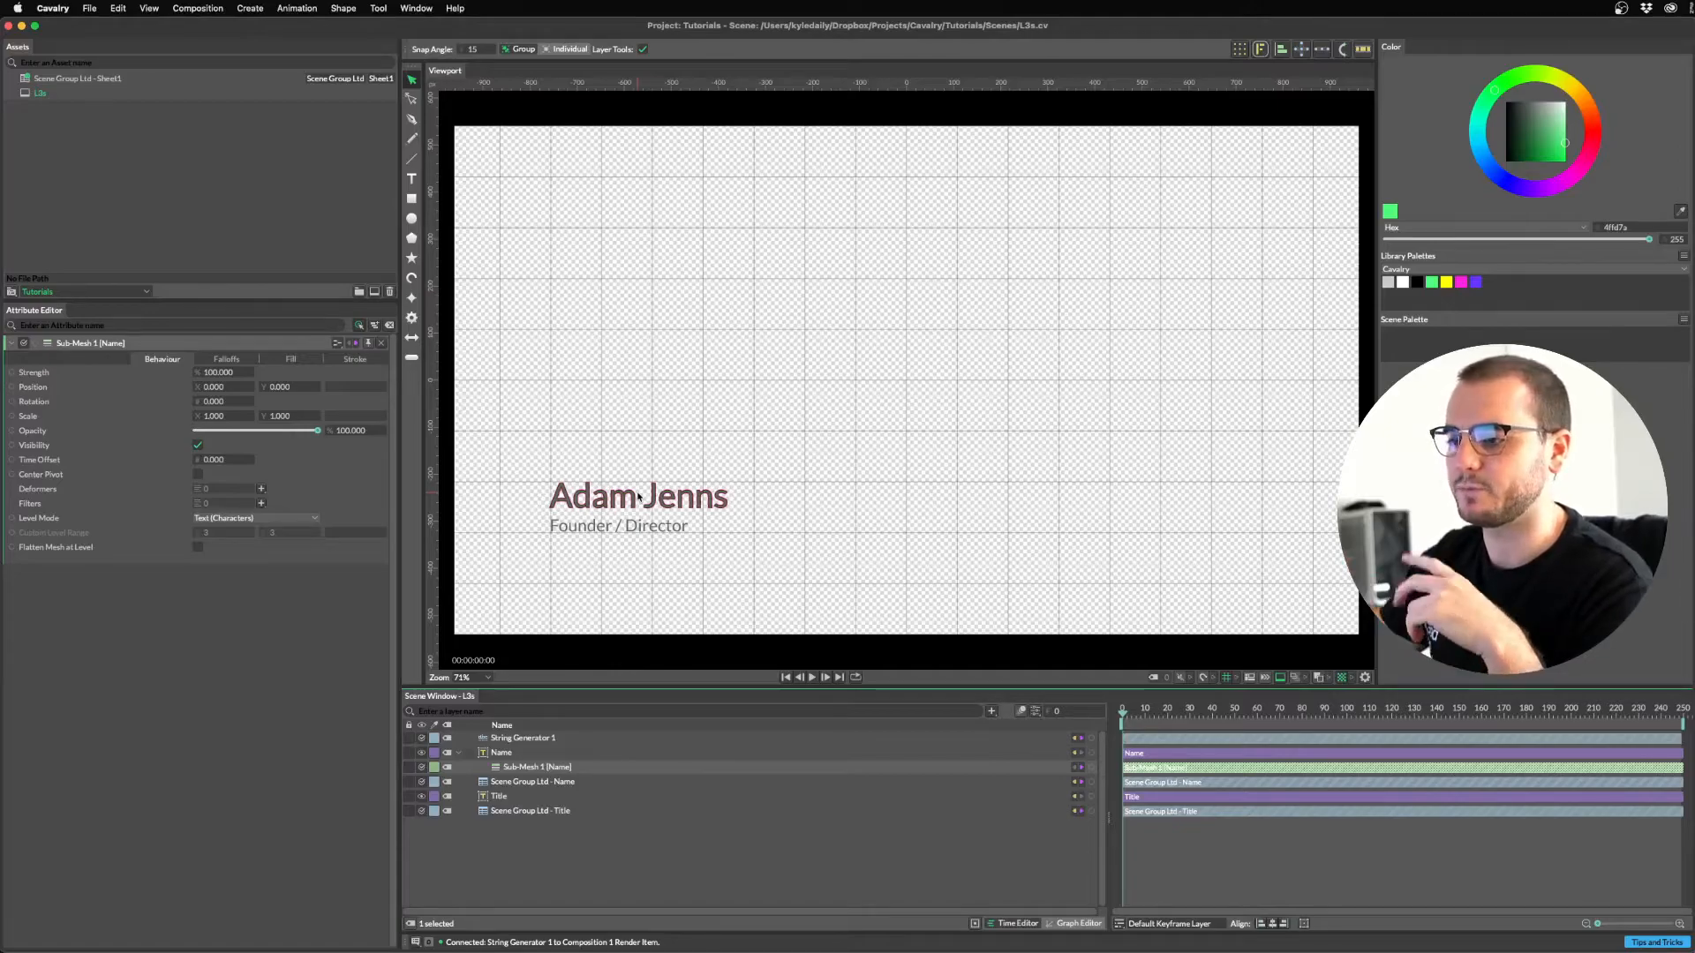
# Keyframe the sub-mesh Position Y at 0 on frame 50 and -120 on frame 0.
pyautogui.moveTo(1225, 732); pyautogui.dragTo(1234, 732)
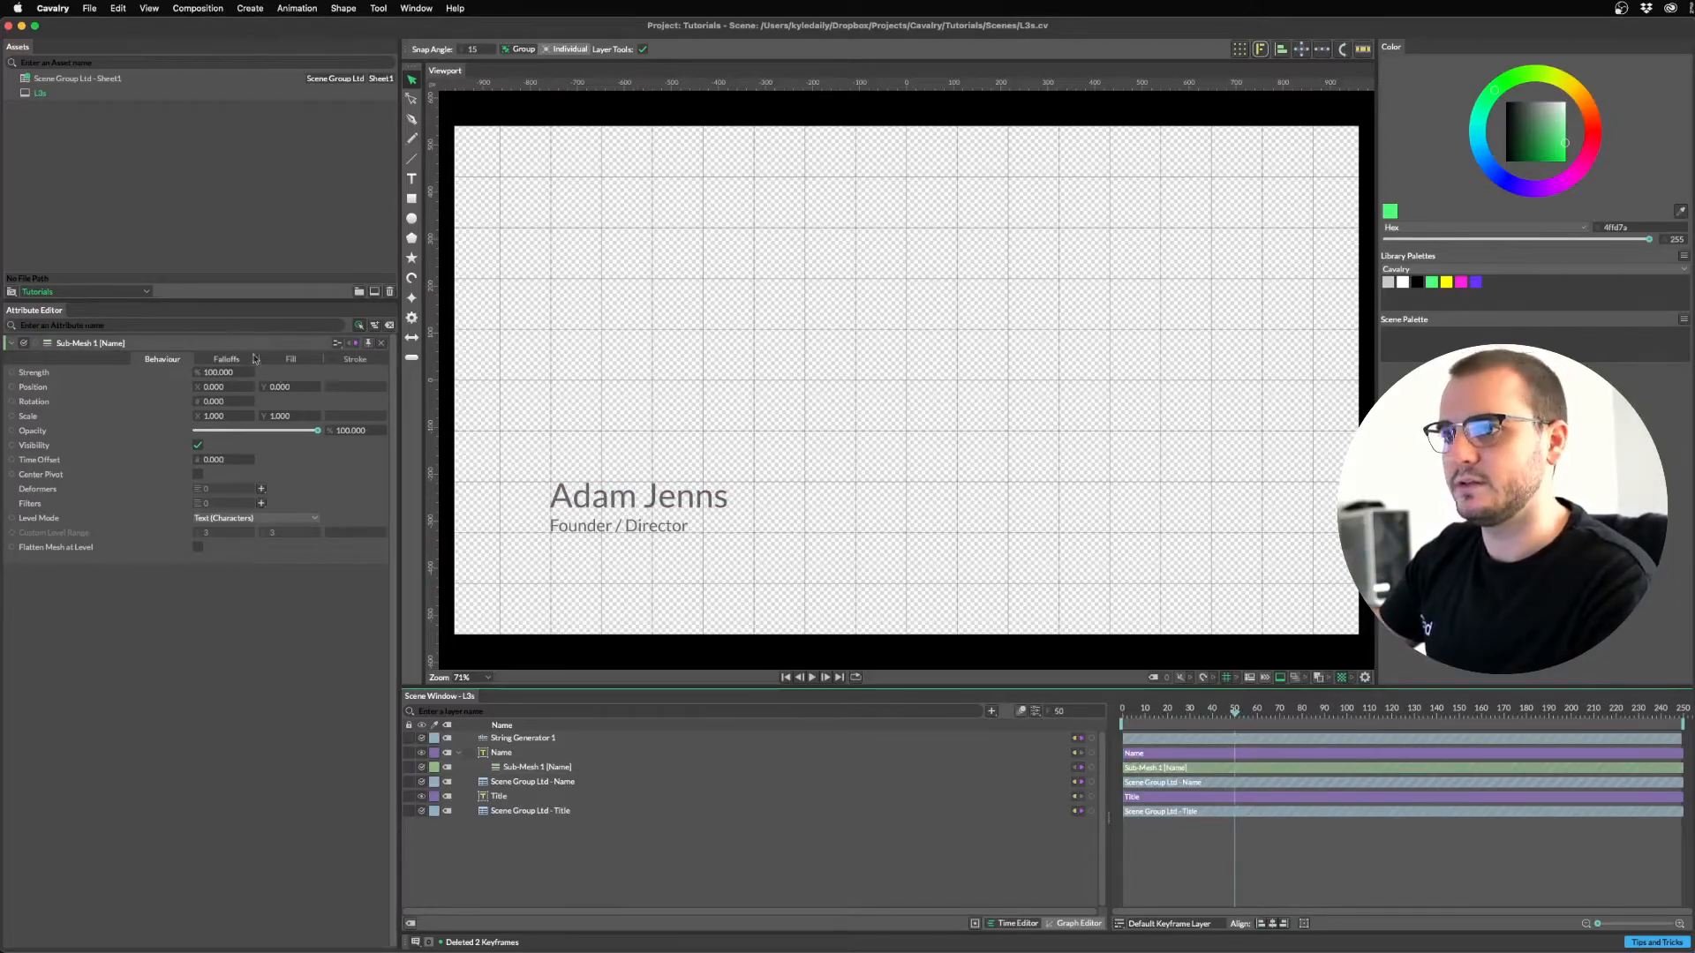
pyautogui.click(309, 387)
pyautogui.moveTo(1208, 711); pyautogui.dragTo(1114, 709)
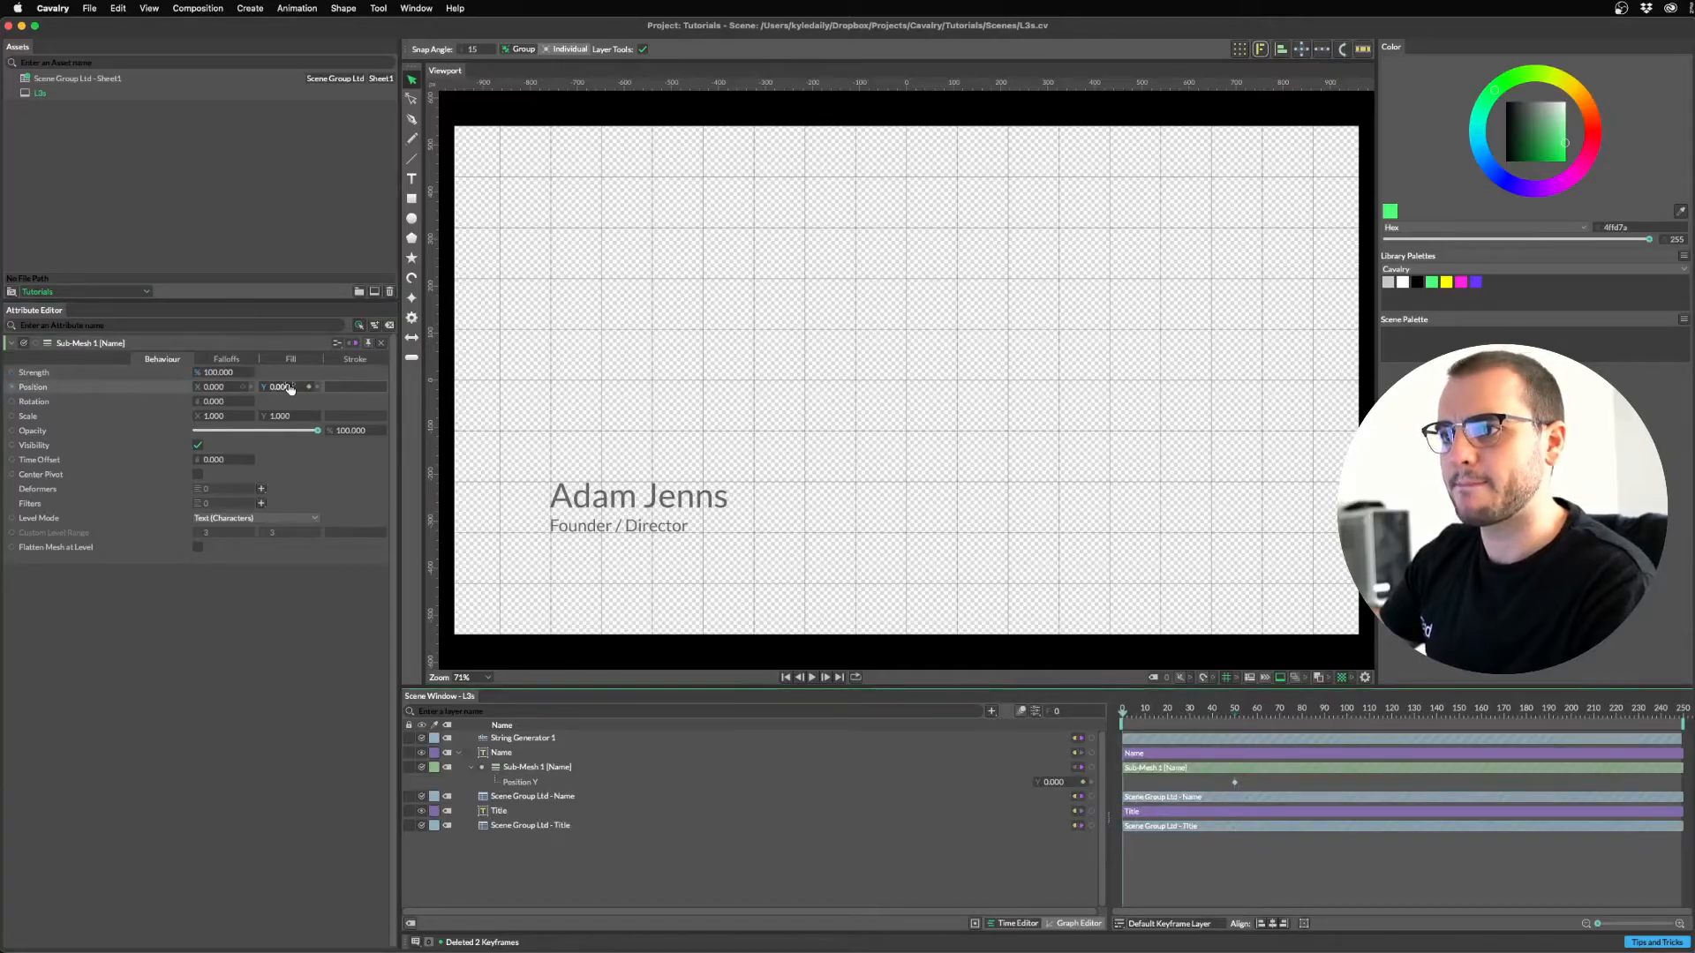
pyautogui.moveTo(287, 388); pyautogui.dragTo(190, 387)
pyautogui.write('-')
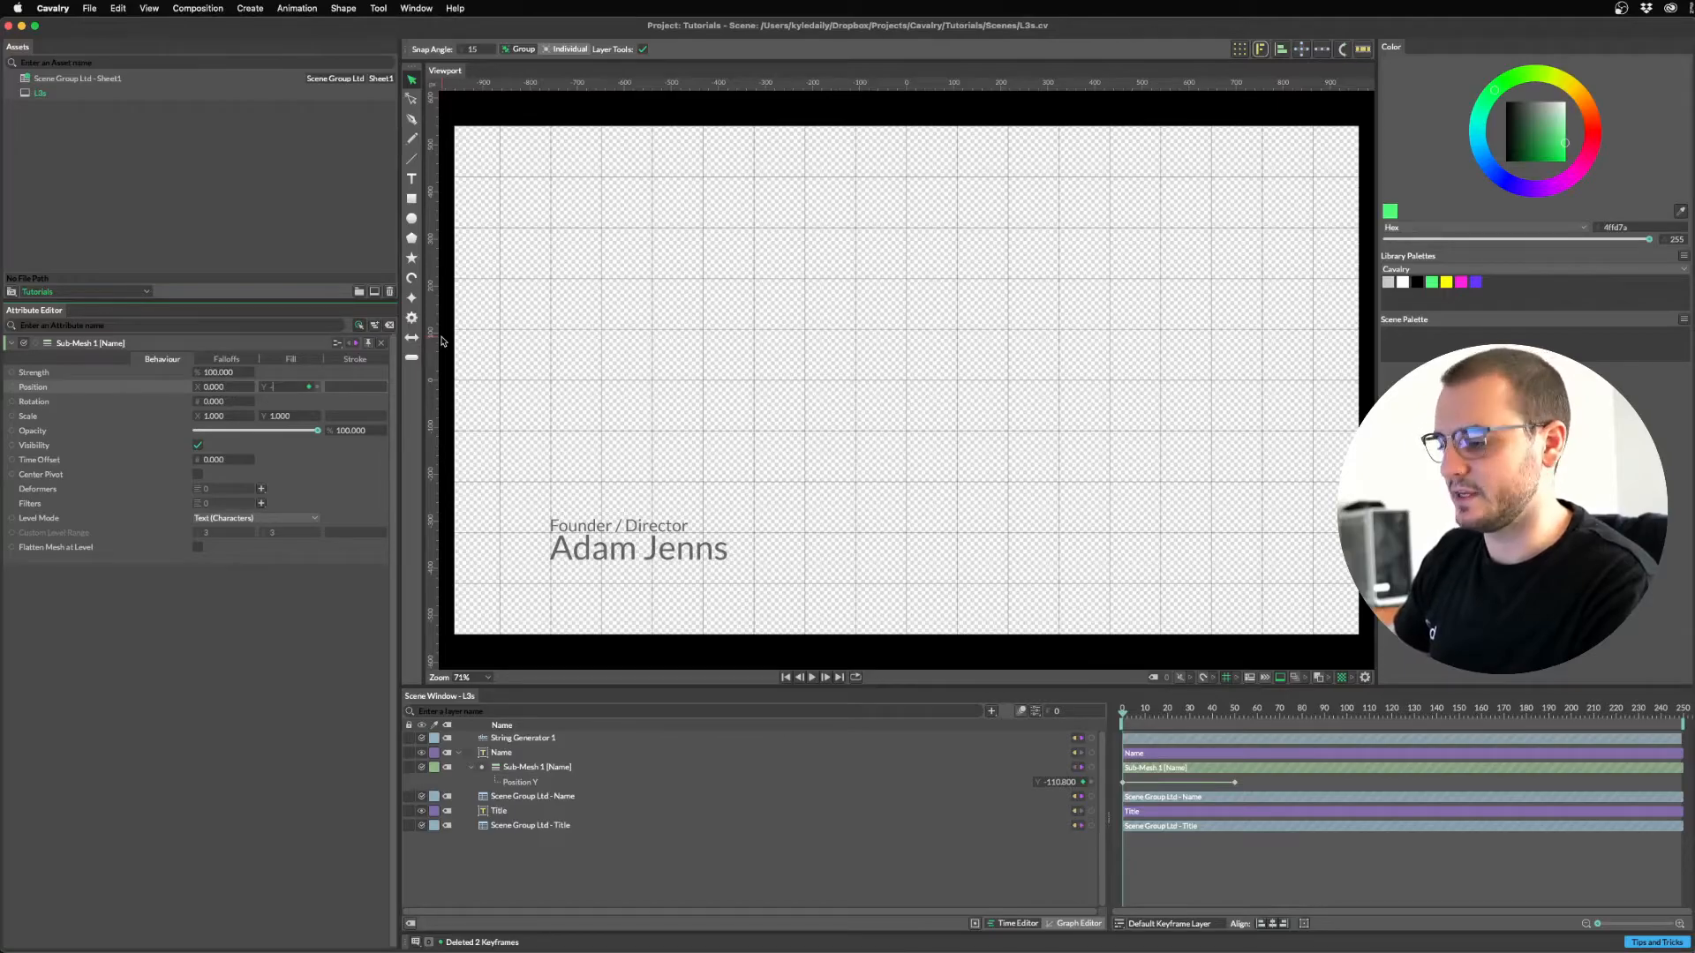
pyautogui.write('120')
pyautogui.press('Return')
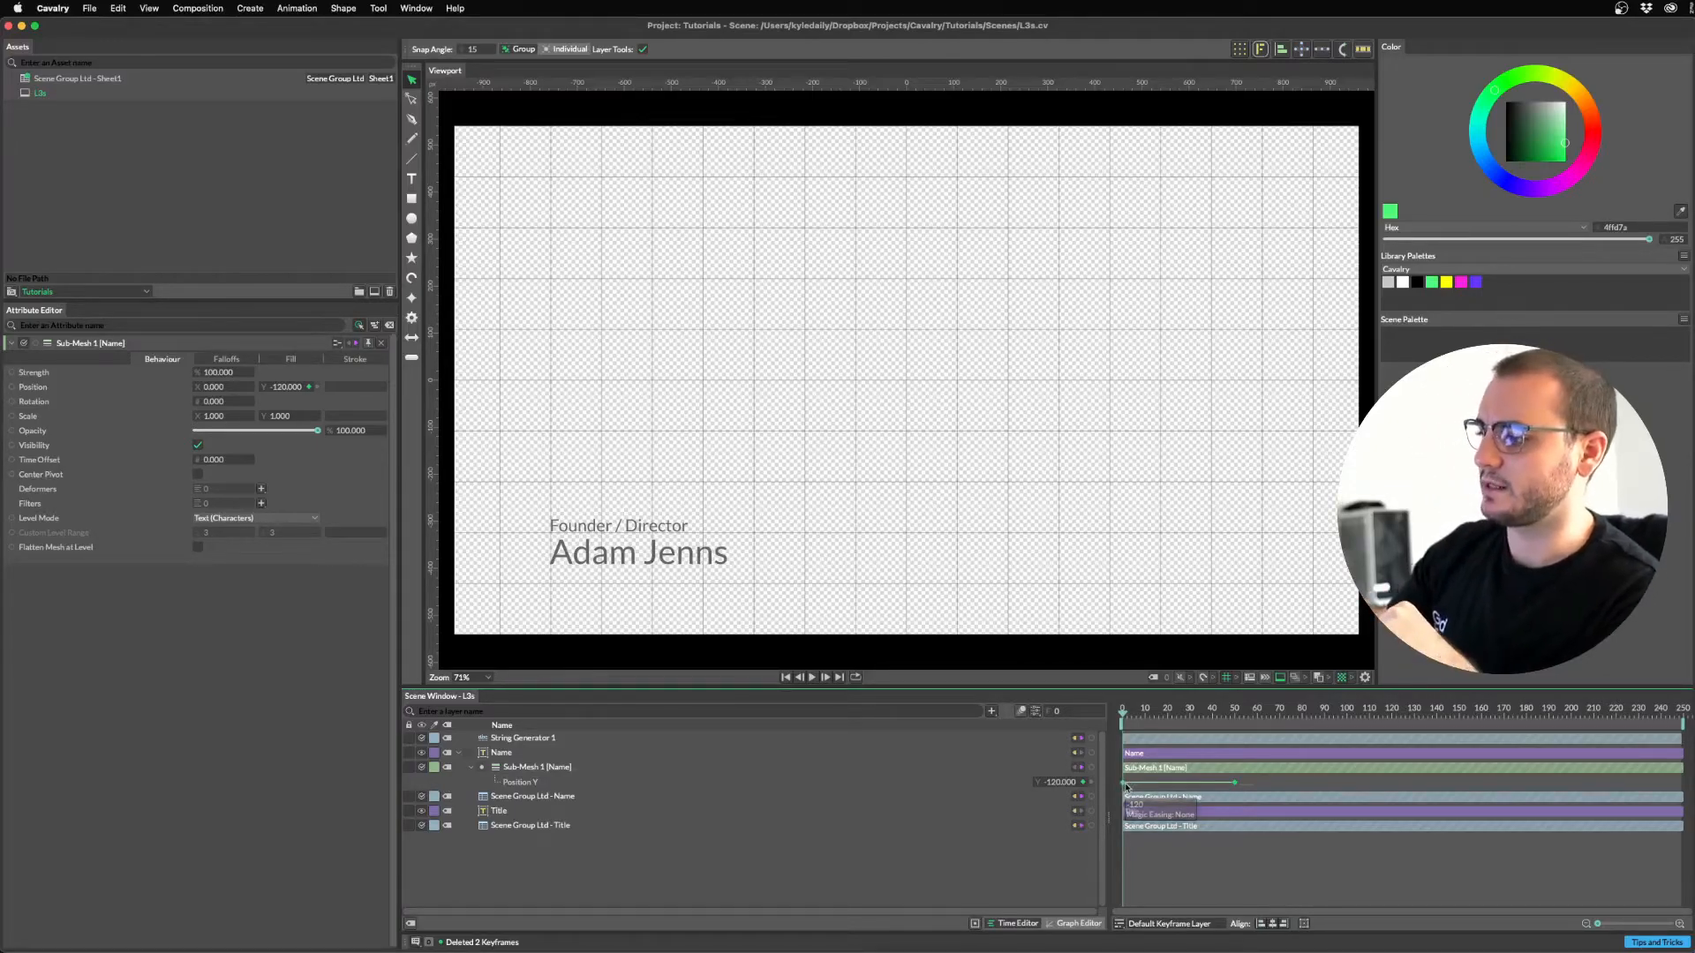
# Apply a springy Magic Easing preset to the Position Y keyframes and view its curve.
pyautogui.rightClick(1124, 786)
pyautogui.moveTo(1161, 878)
pyautogui.moveTo(1176, 814)
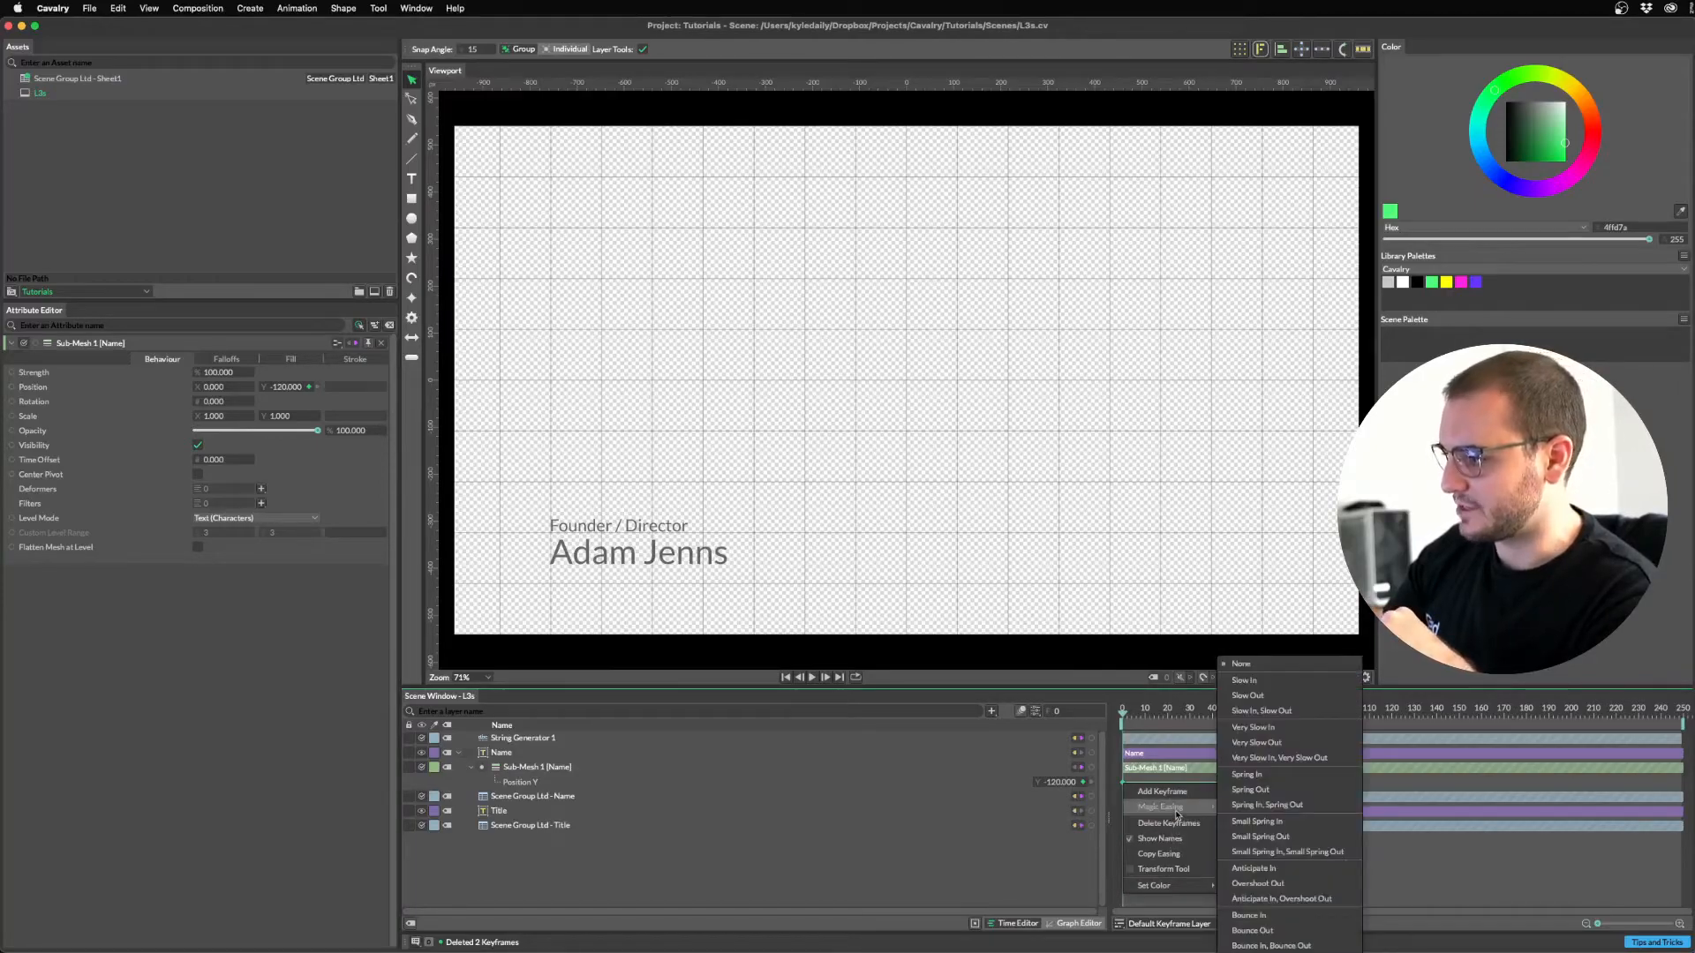
pyautogui.click(1268, 836)
pyautogui.click(1077, 923)
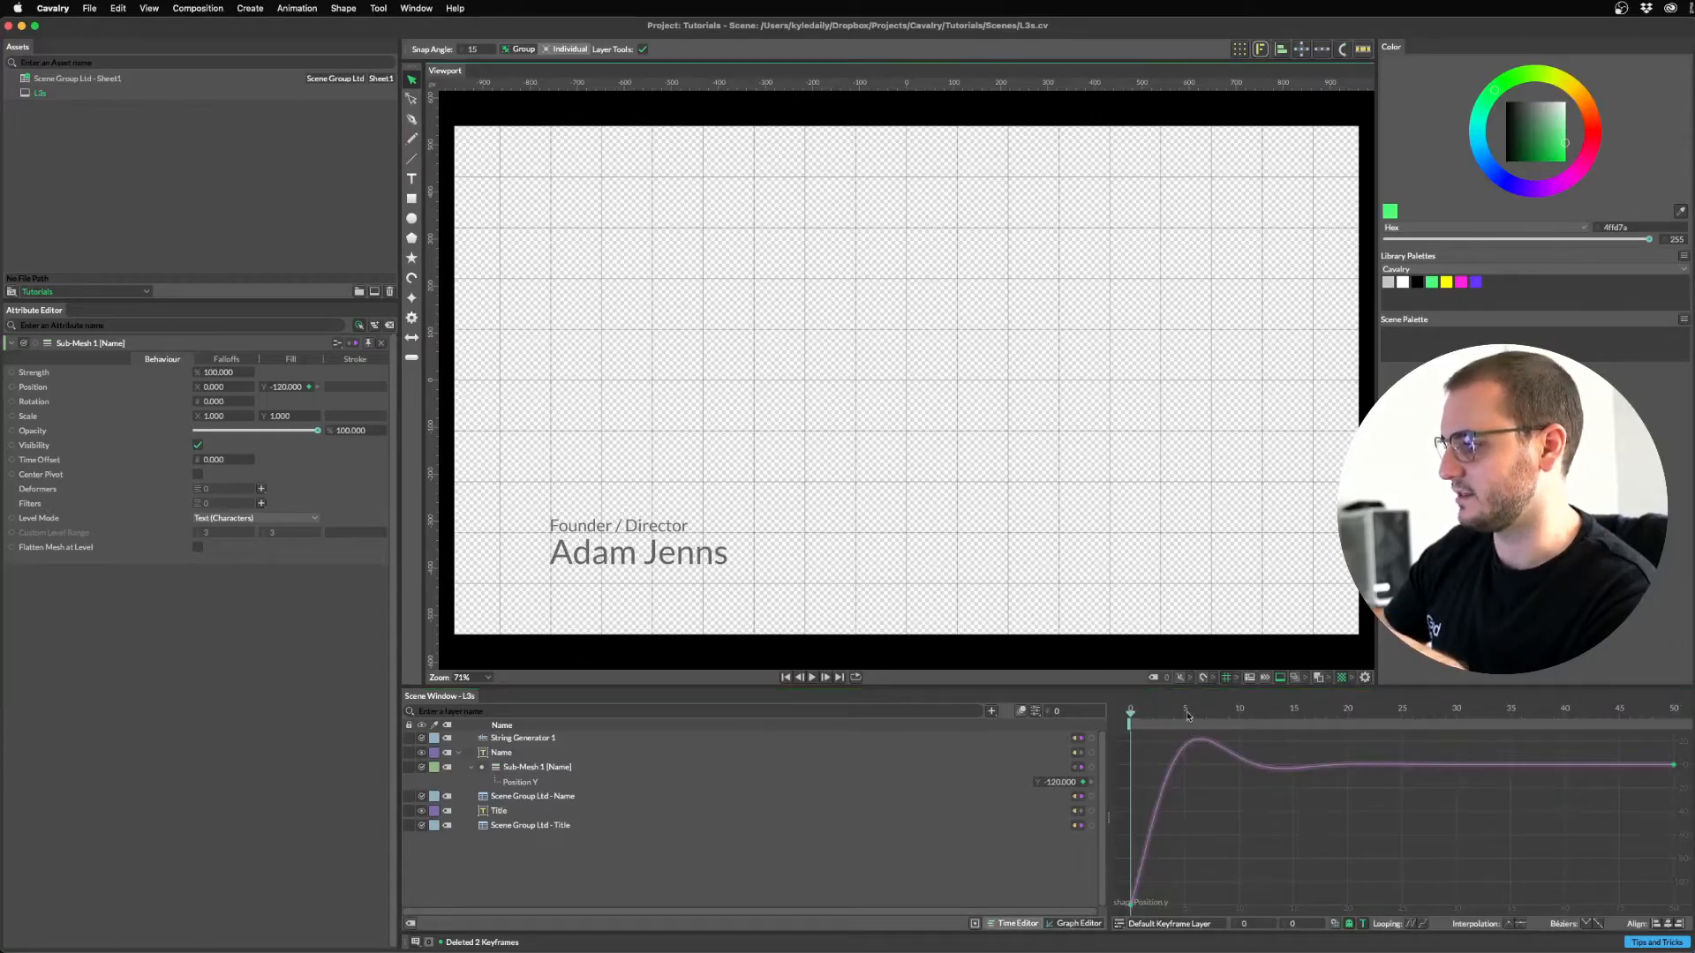
# Play back the name's overshooting rise from frame 0 to check the easing.
pyautogui.moveTo(1143, 719)
pyautogui.mouseDown()
pyautogui.moveTo(1225, 727)
pyautogui.moveTo(1114, 724)
pyautogui.mouseUp()
pyautogui.press('space')
pyautogui.click(1016, 923)
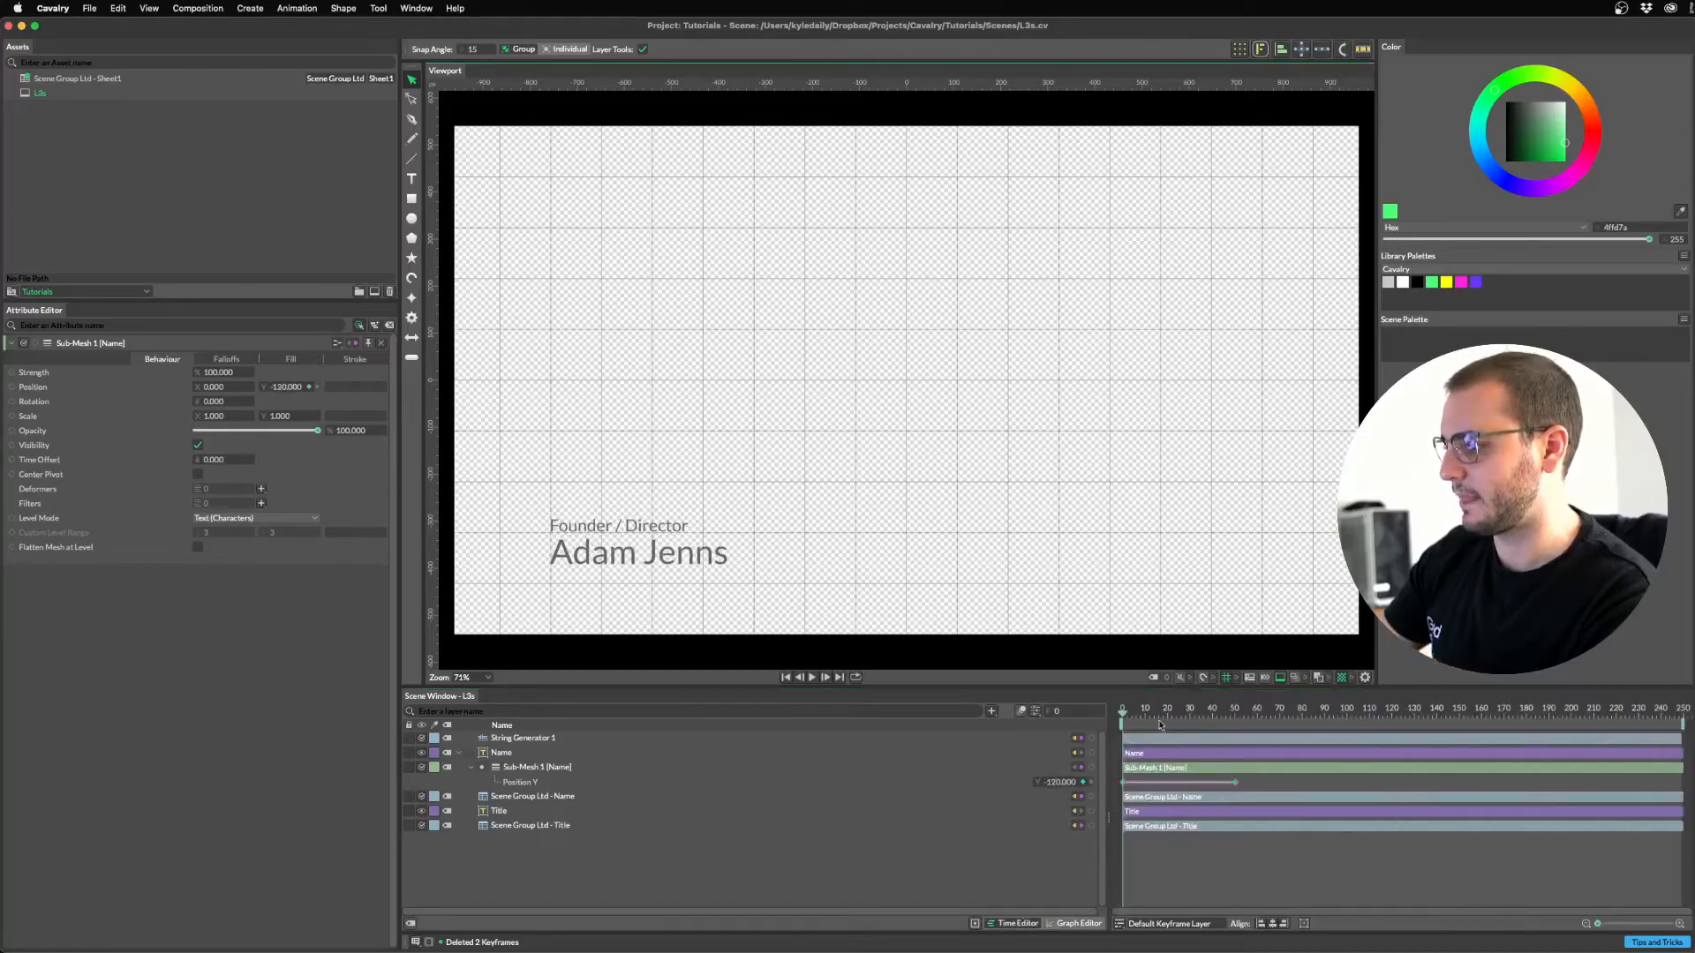
pyautogui.press('space')
pyautogui.press('space')
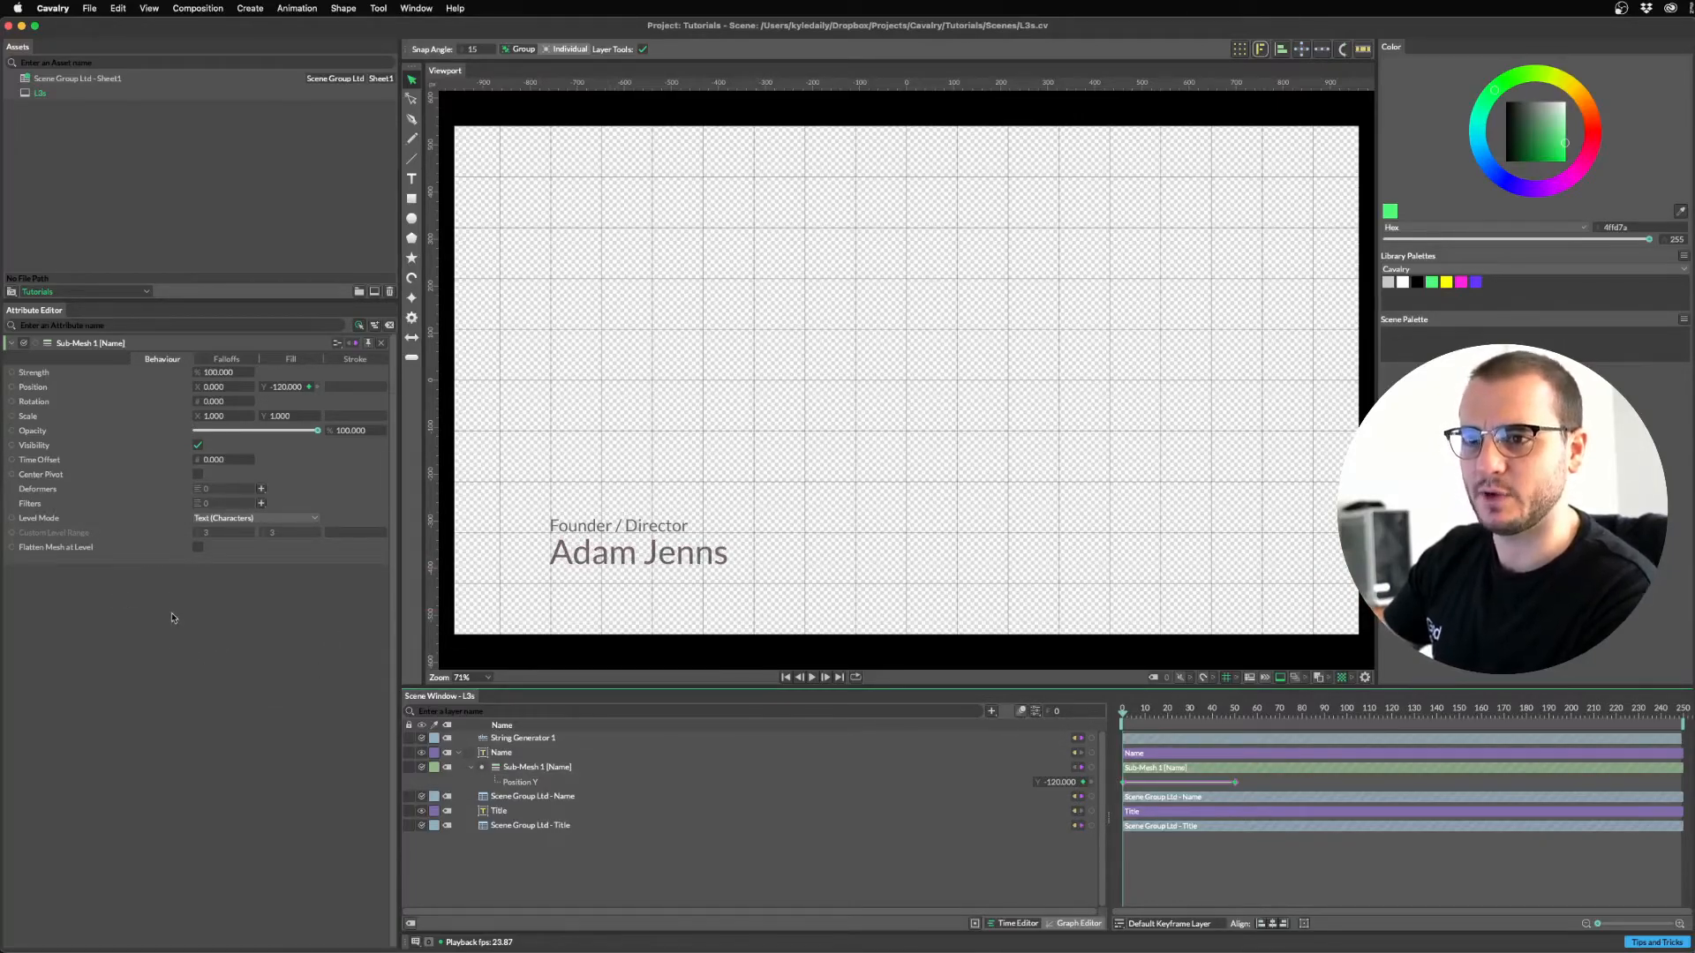
# Add a Stagger behaviour to the Name sub-mesh's Time Offset with Maximum -15.
pyautogui.click(556, 768)
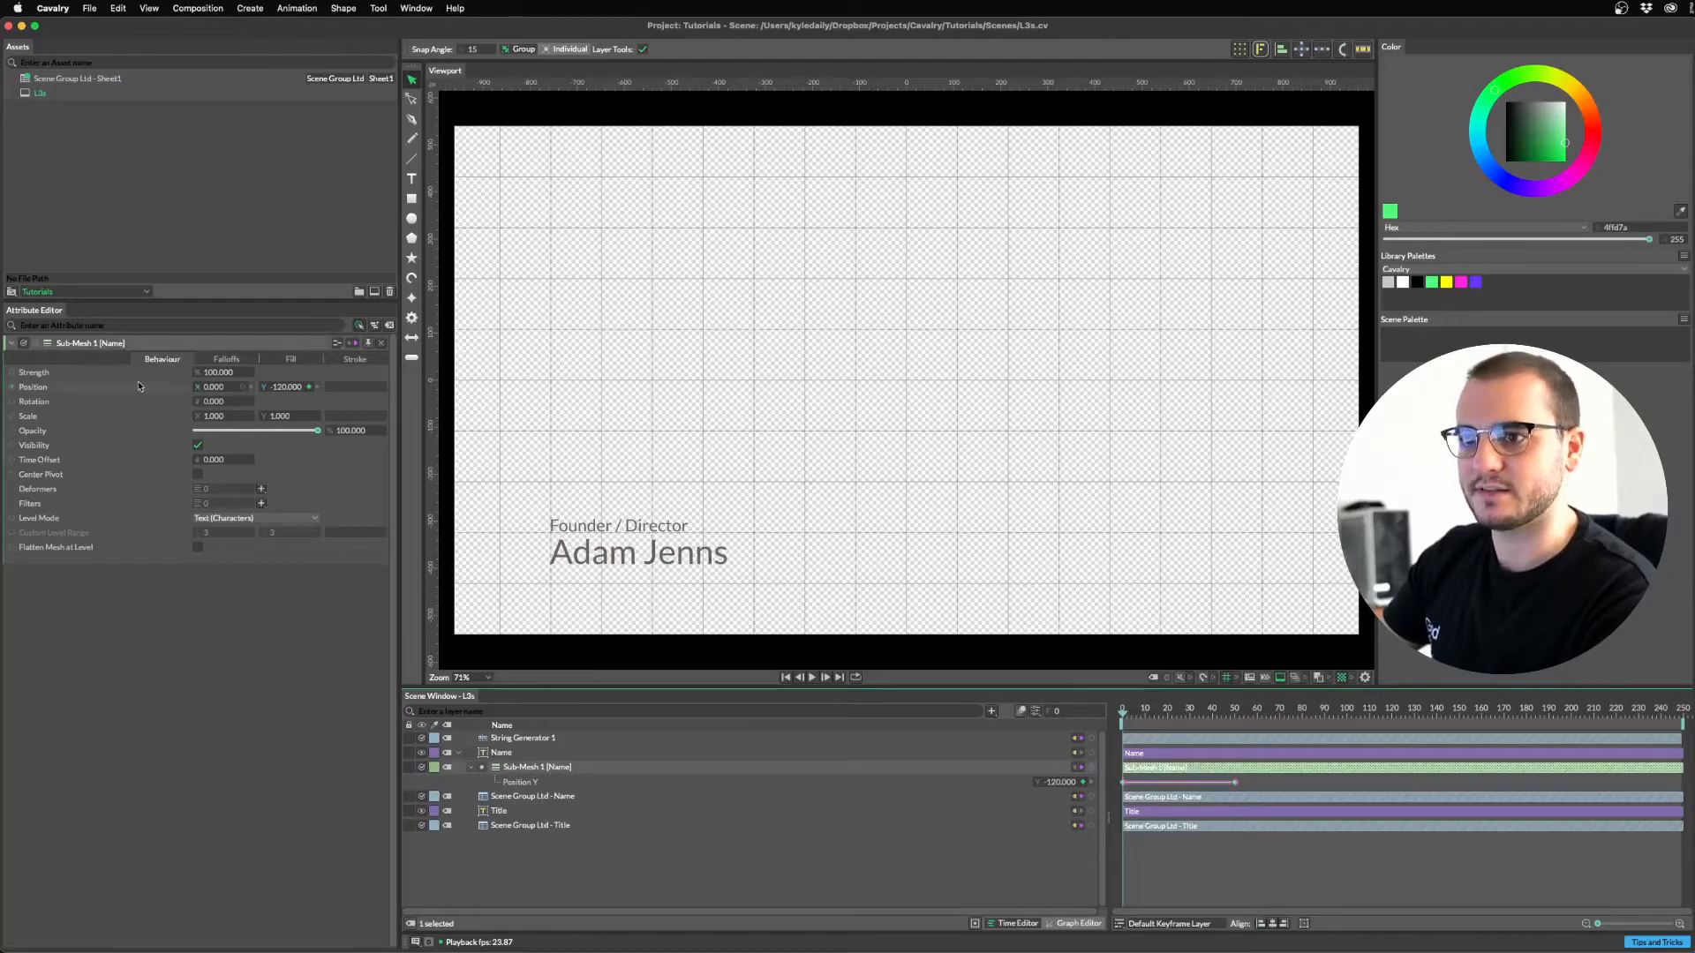
pyautogui.rightClick(45, 462)
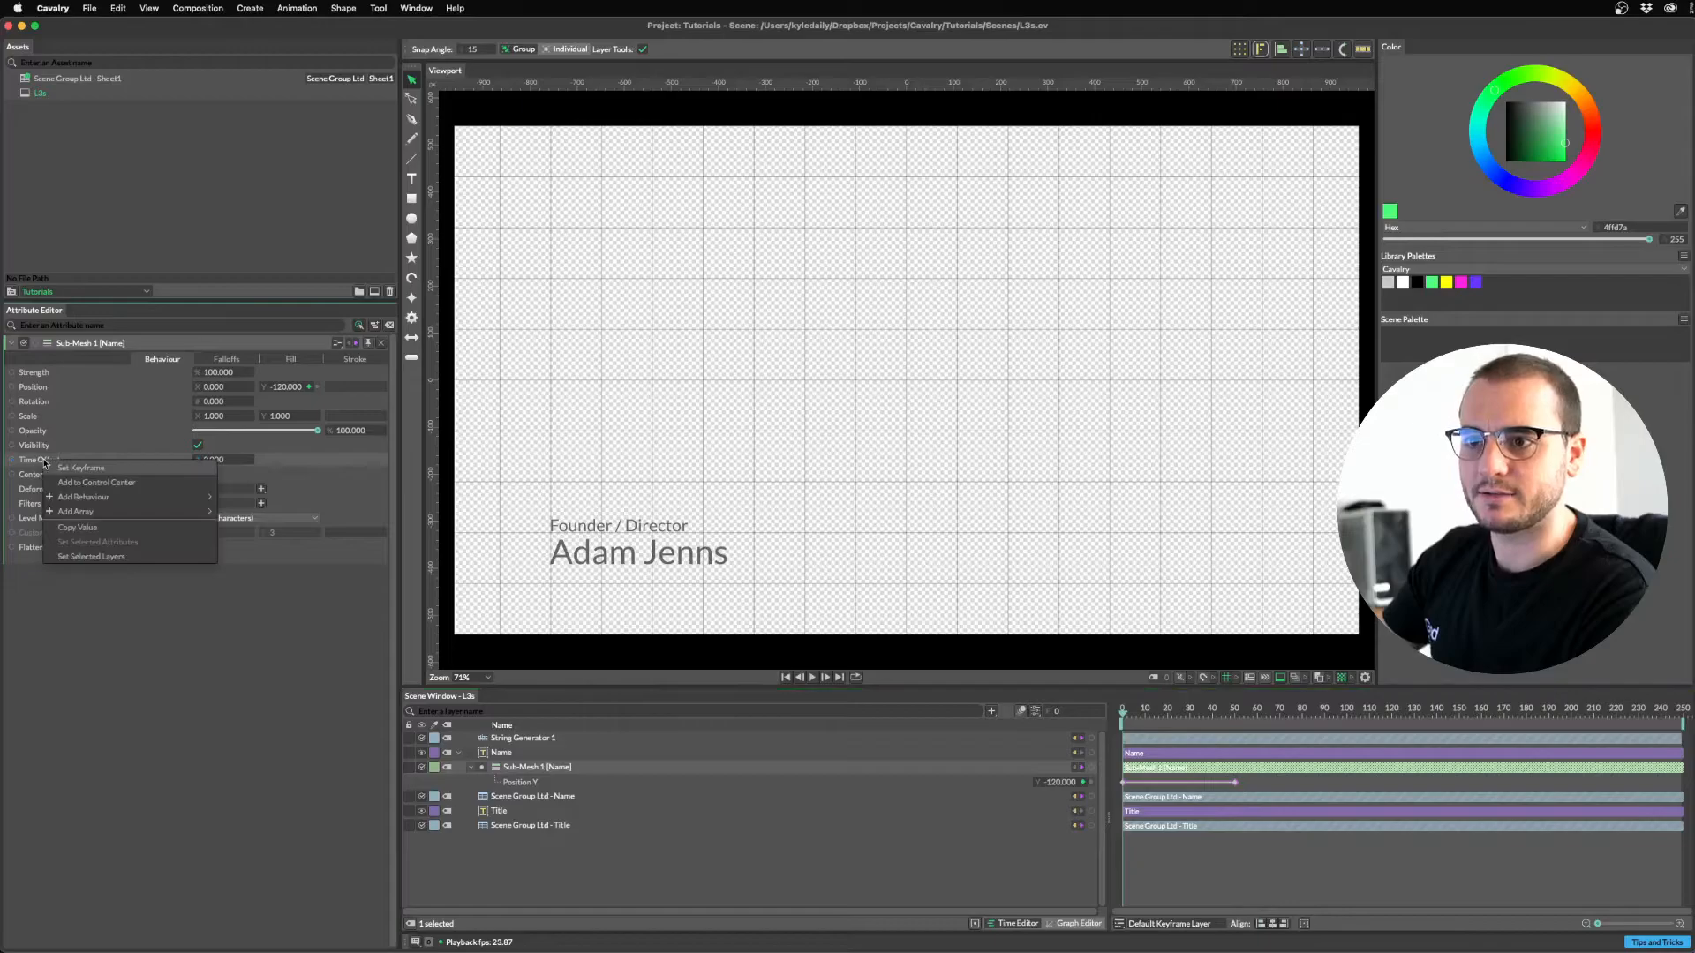
pyautogui.moveTo(69, 501)
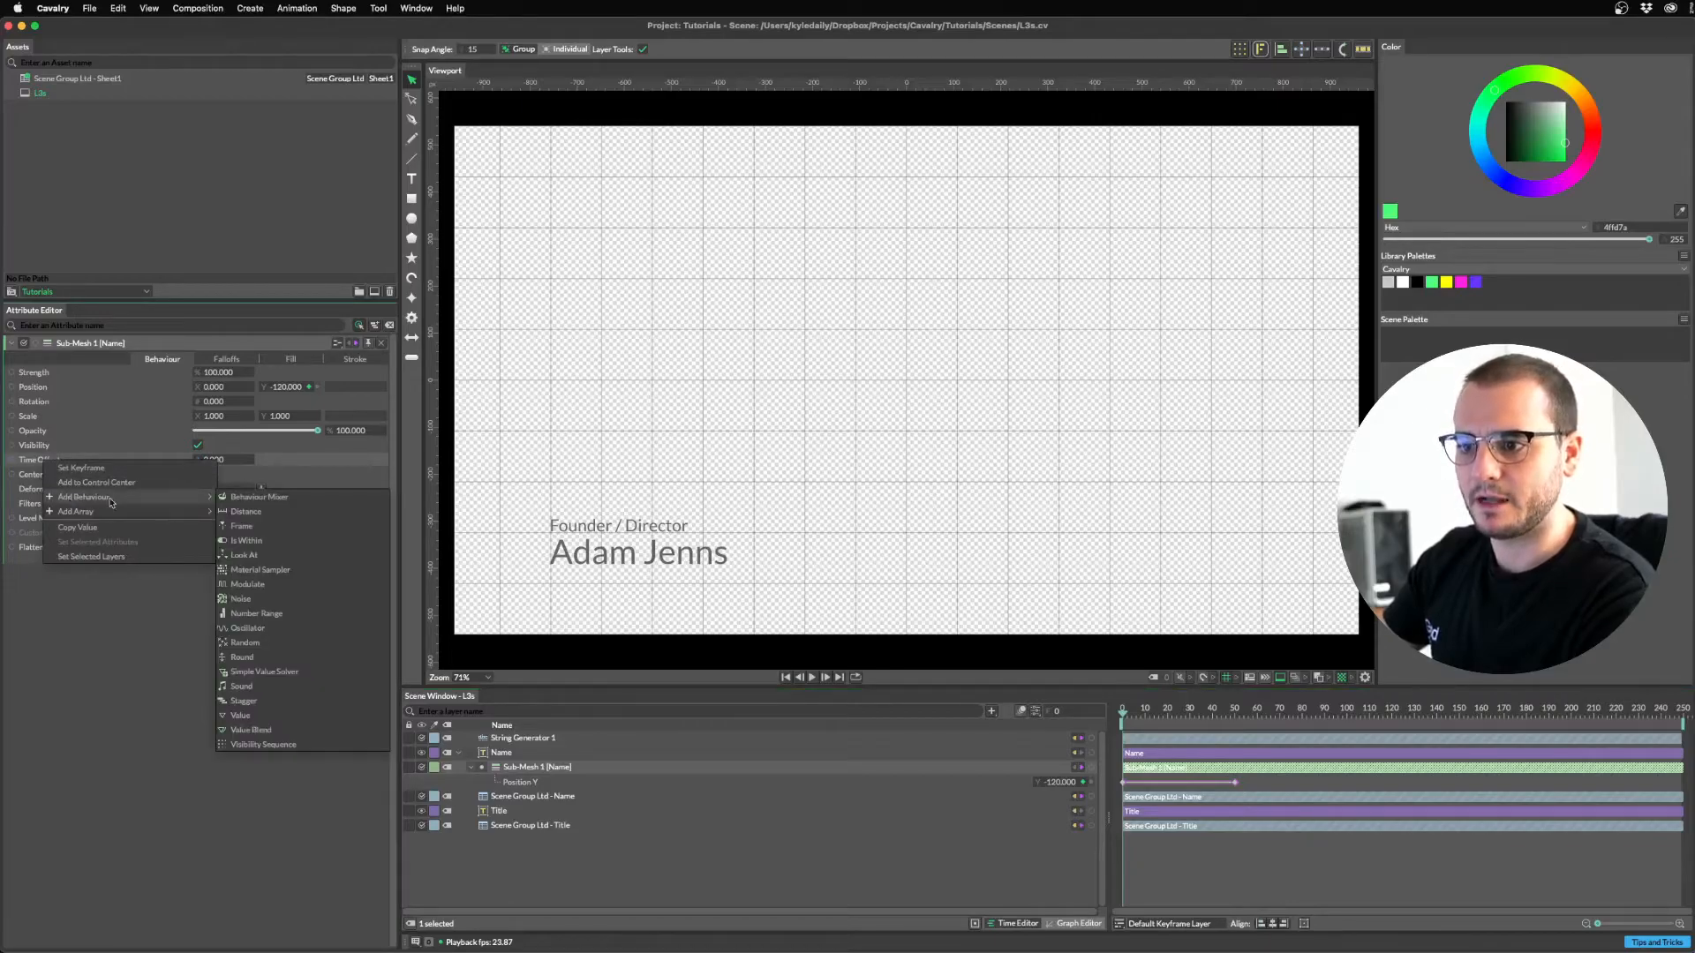
pyautogui.click(257, 704)
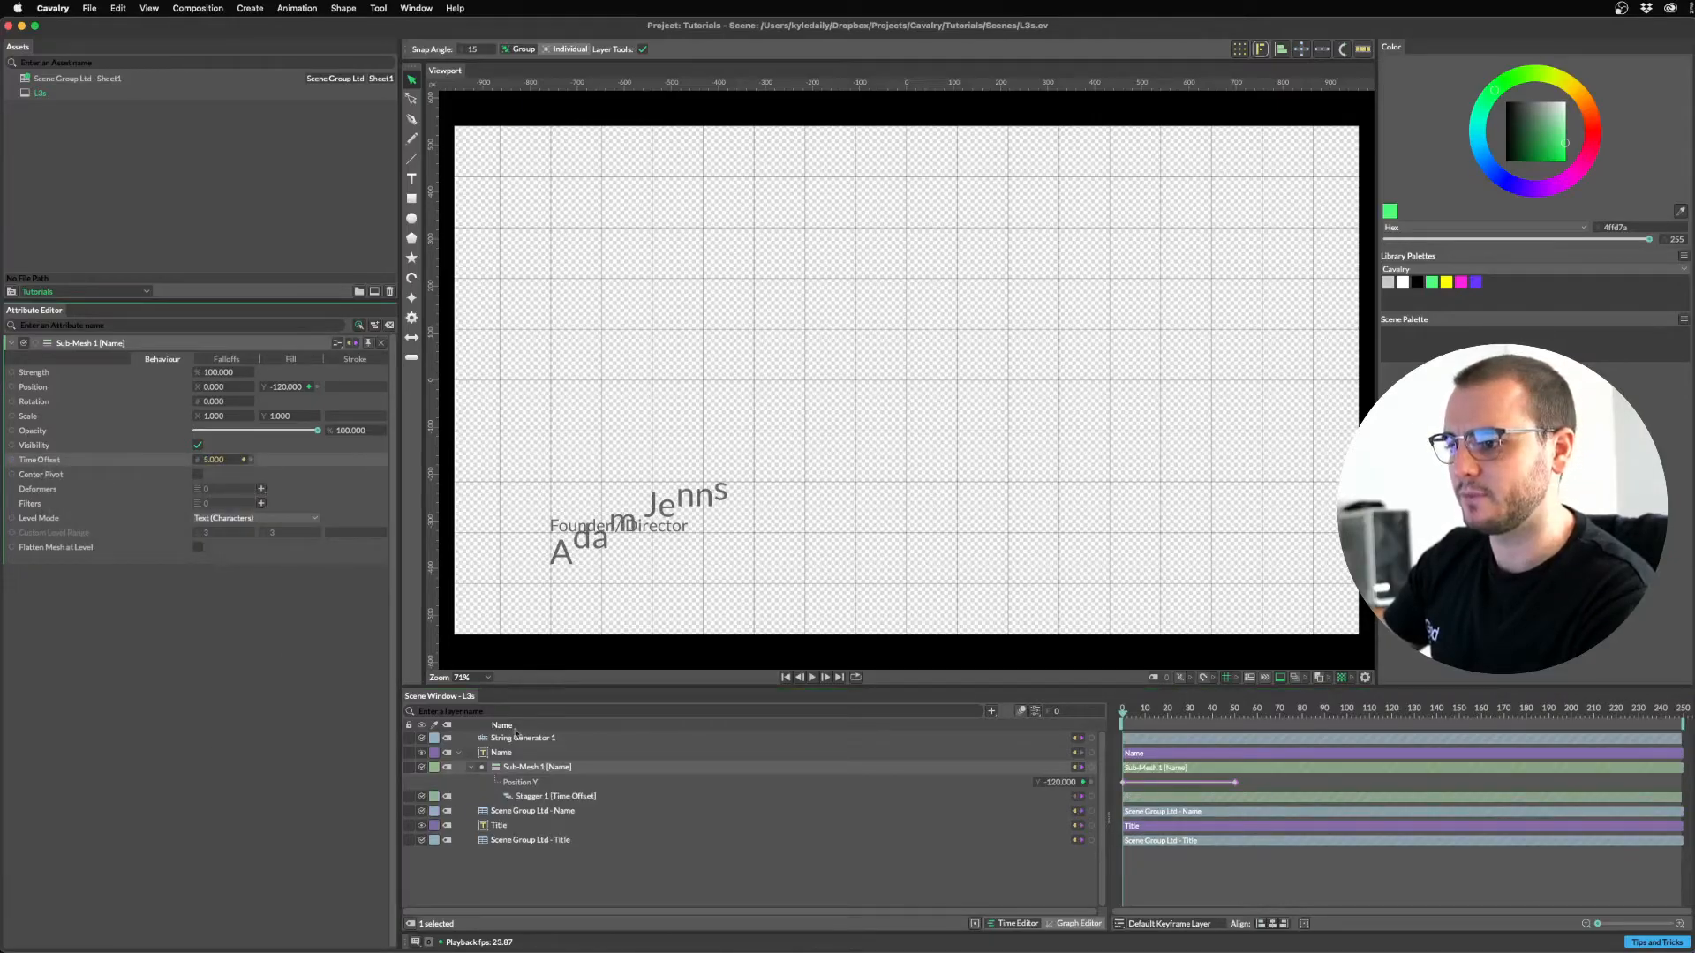
pyautogui.click(565, 797)
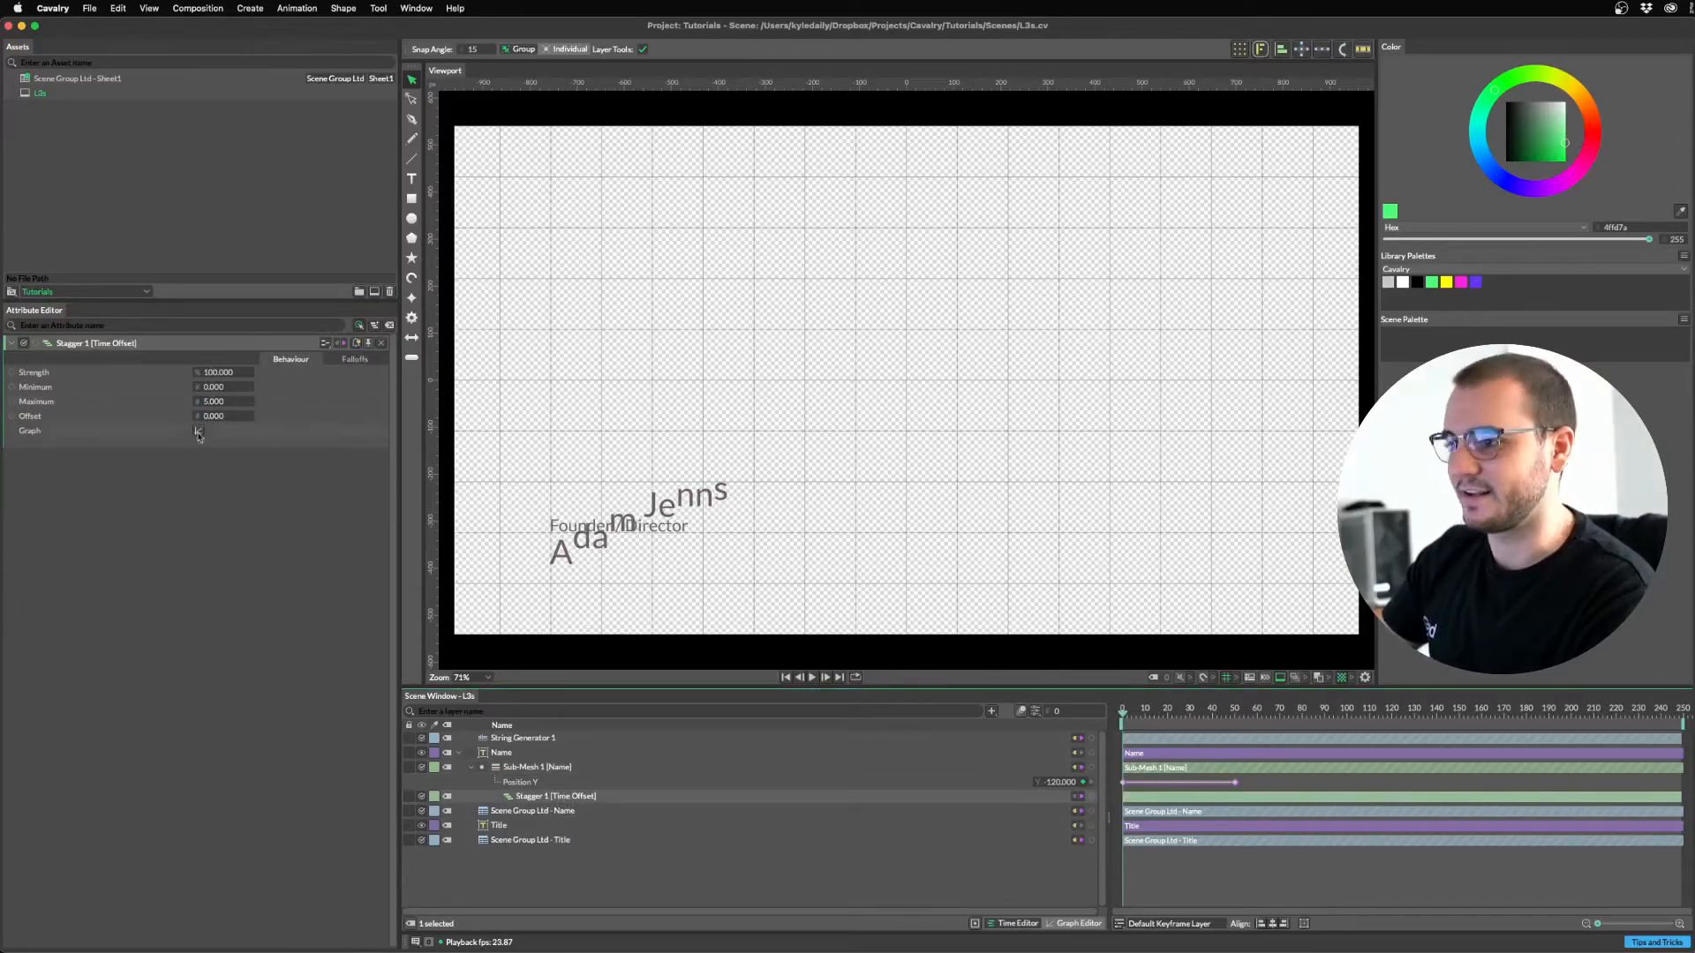
pyautogui.click(215, 402)
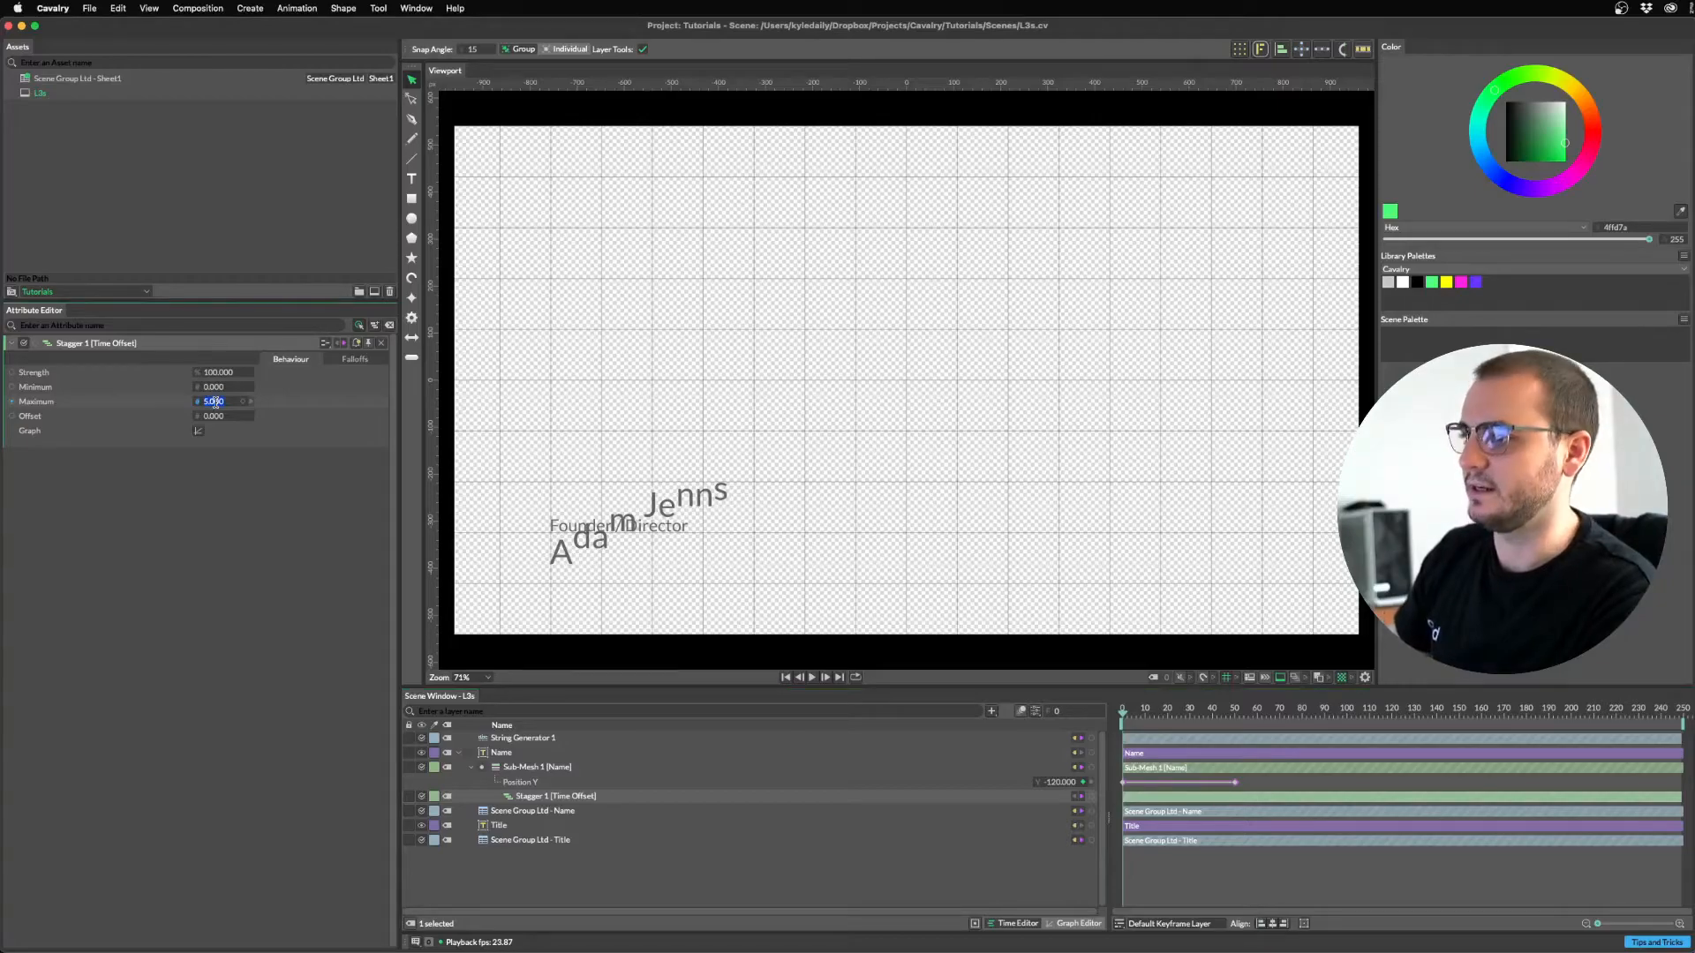
pyautogui.press('Return')
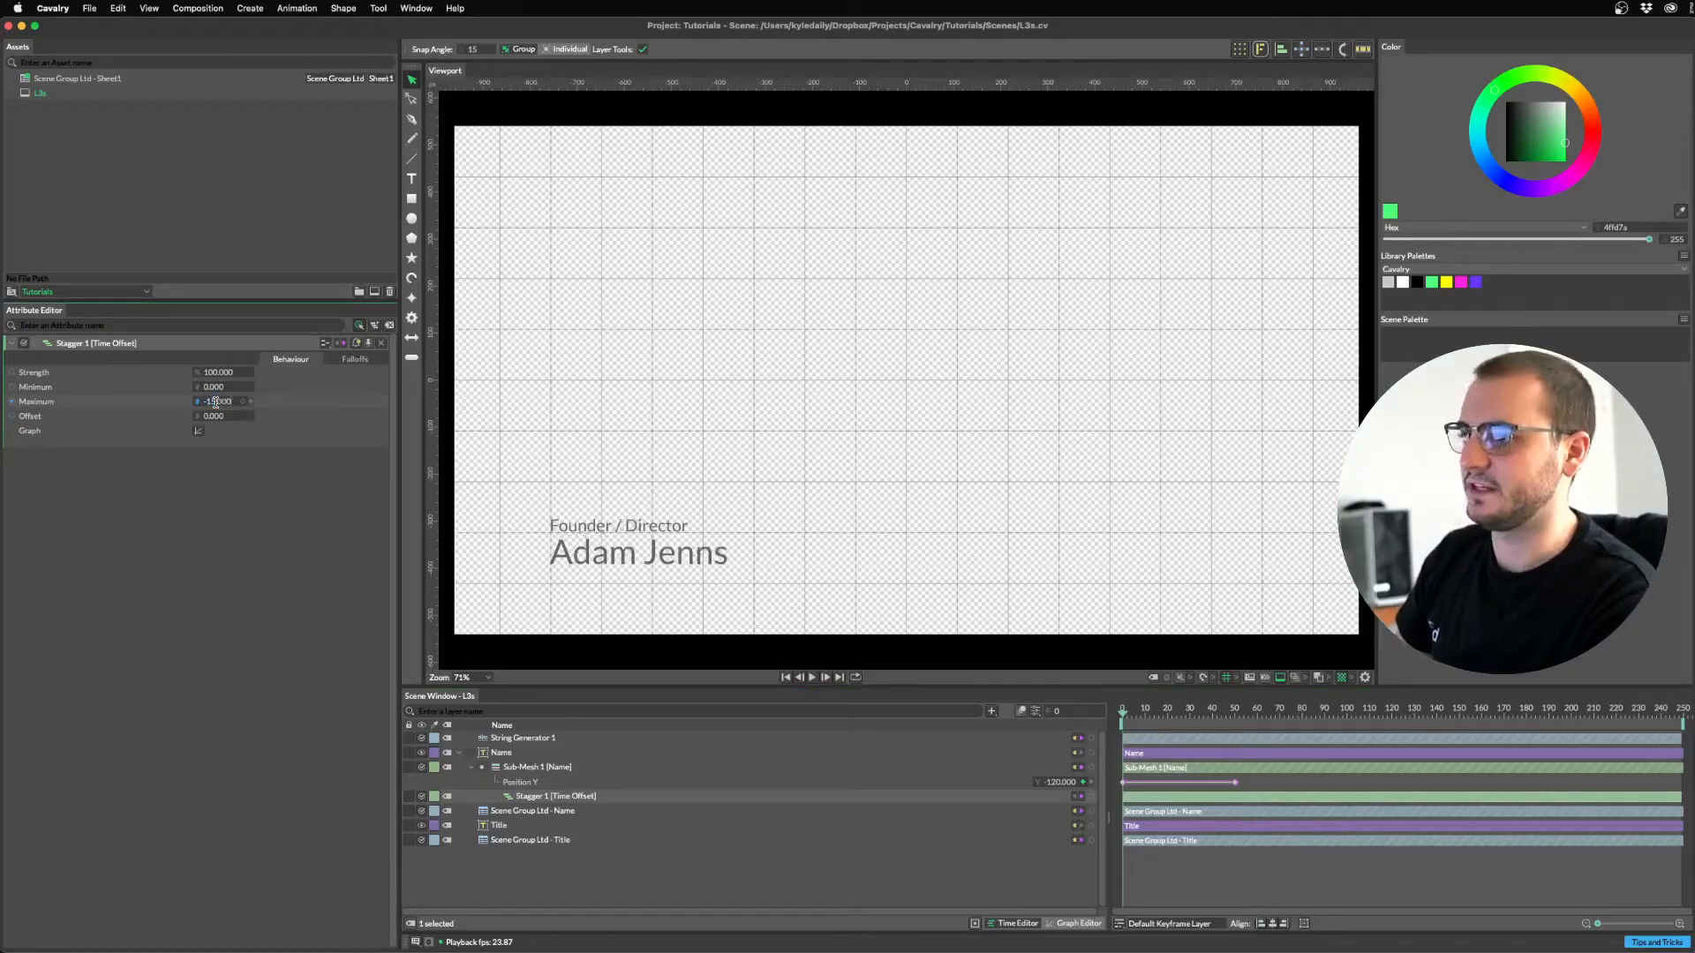
# Scrub and play to preview the letters rising one after another.
pyautogui.moveTo(1126, 713)
pyautogui.mouseDown()
pyautogui.moveTo(1177, 725)
pyautogui.moveTo(1119, 726)
pyautogui.mouseUp()
pyautogui.press('space')
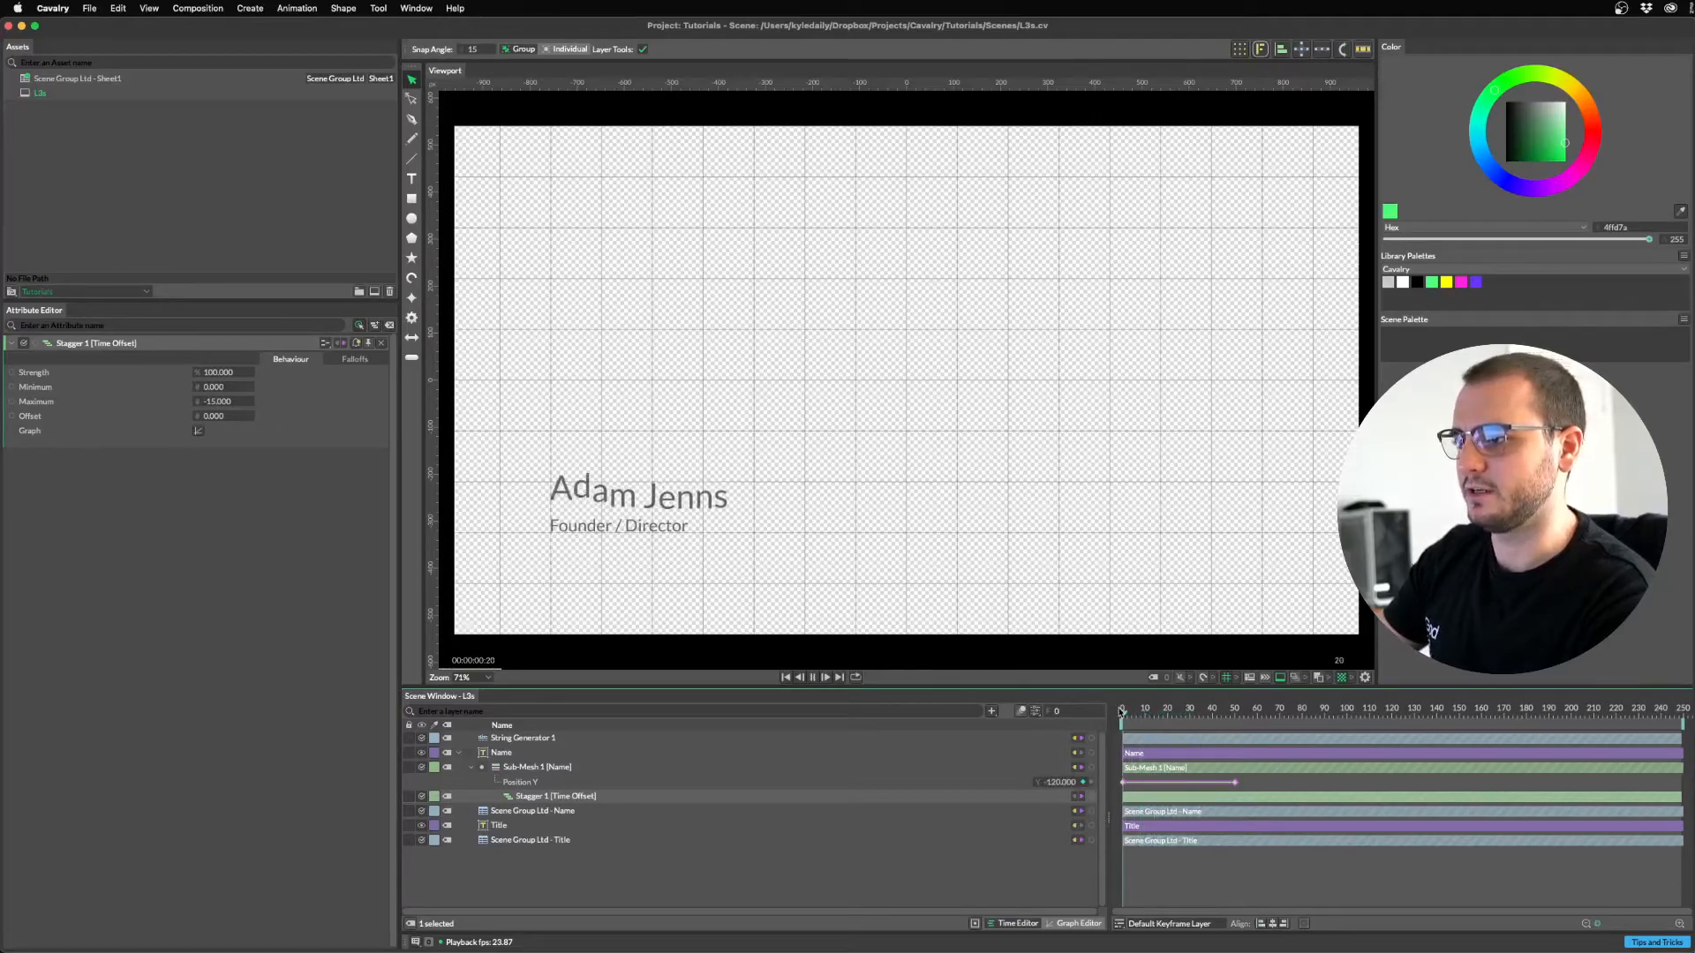
pyautogui.press('space')
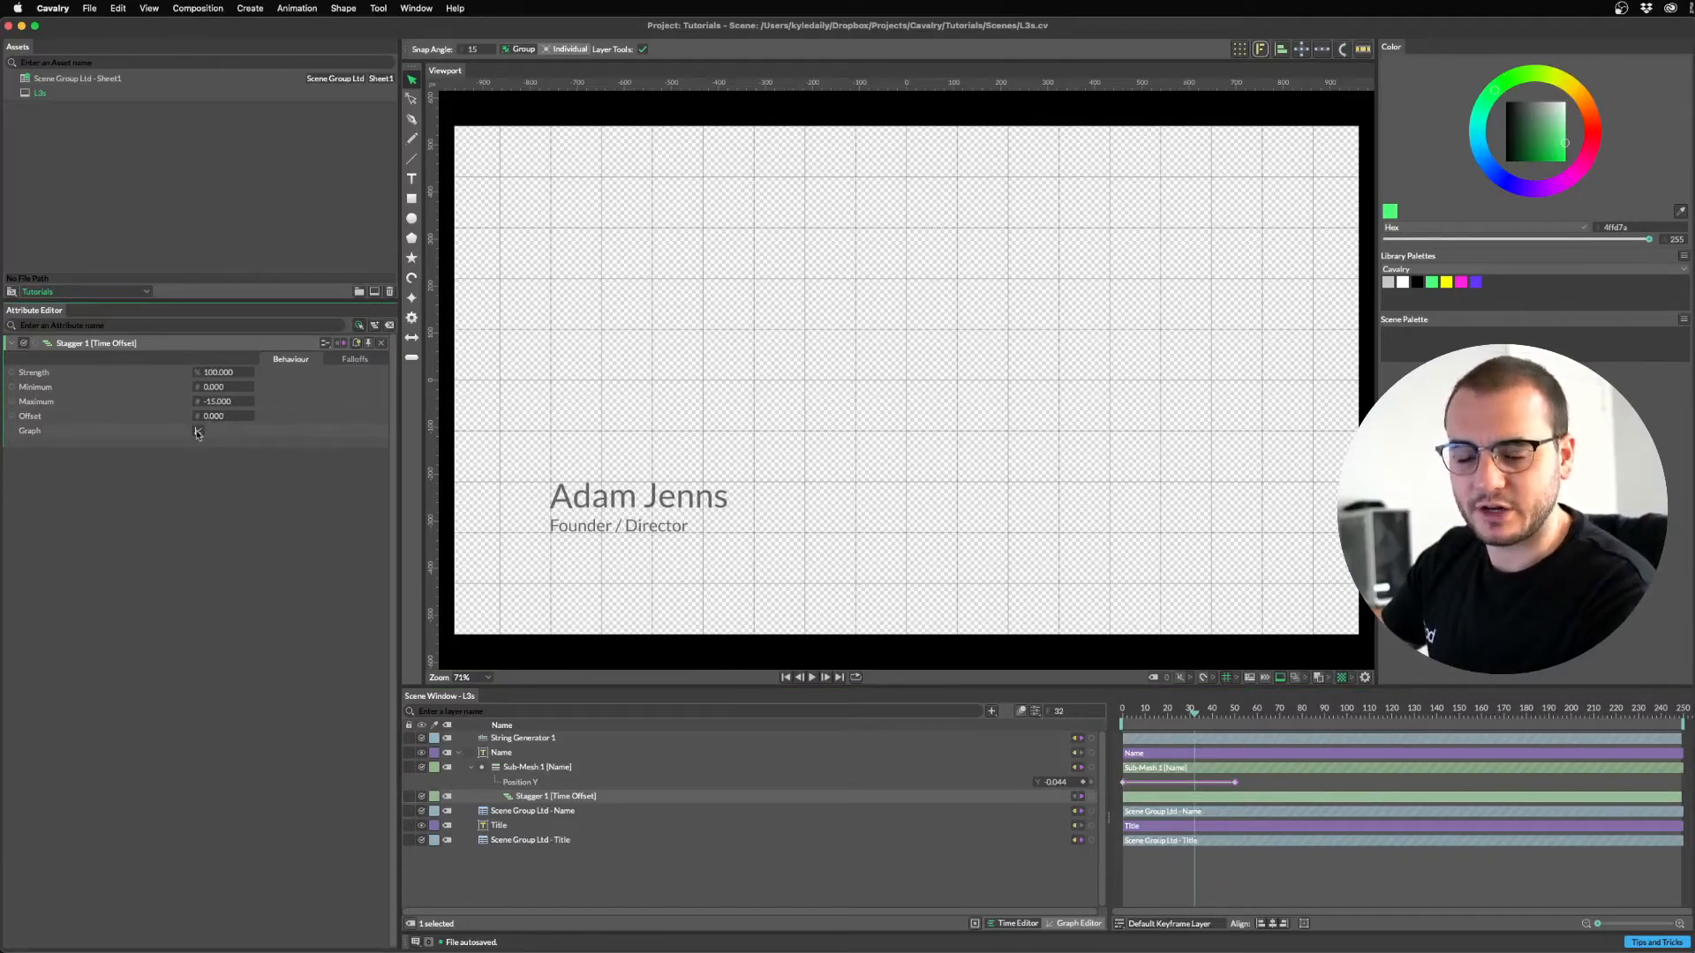
# Flip the Stagger falloff curve to descending and play to check the reversed order.
pyautogui.click(197, 431)
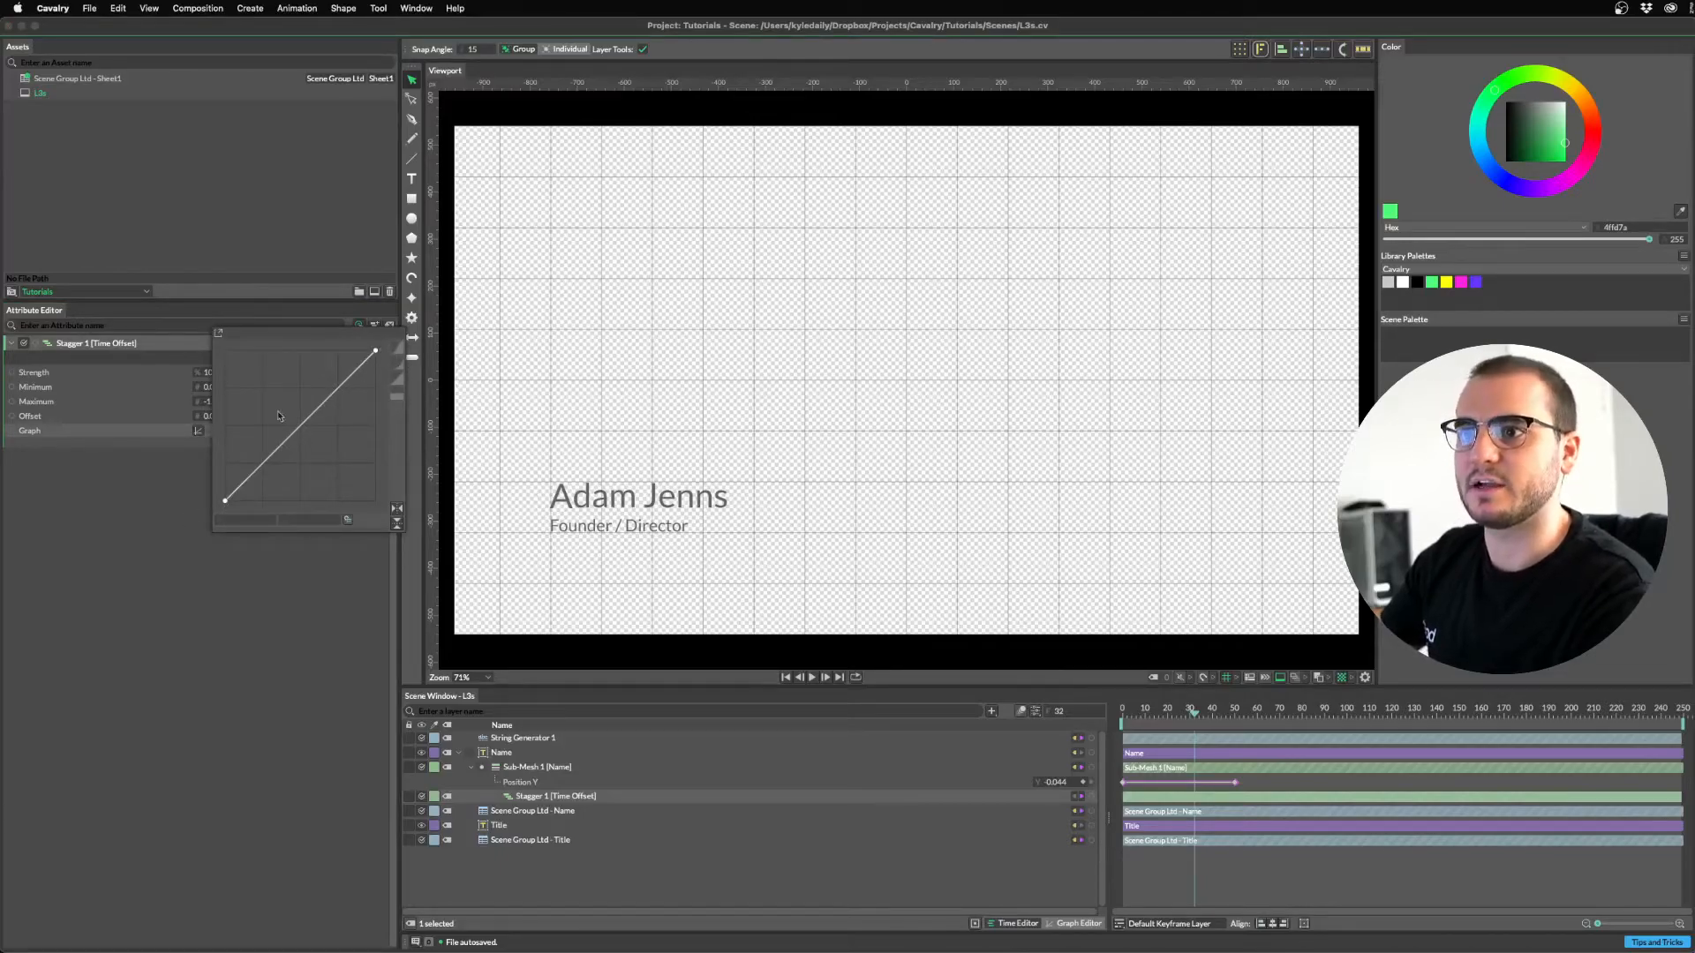
pyautogui.moveTo(271, 336); pyautogui.dragTo(386, 360)
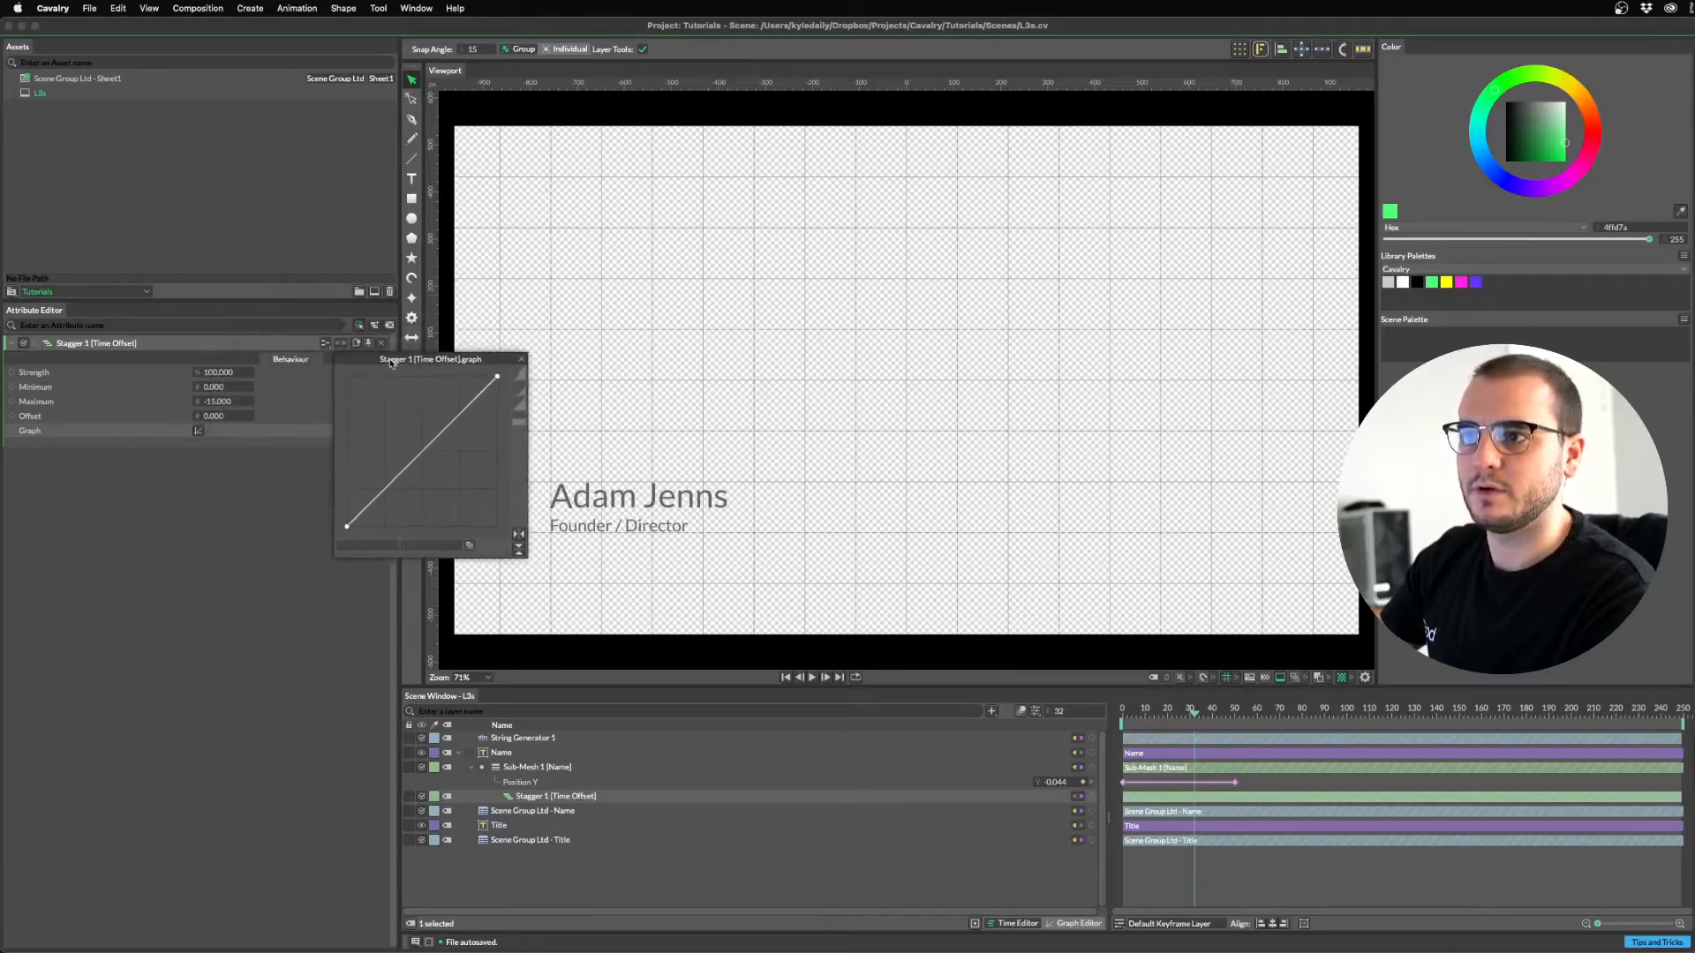
pyautogui.click(513, 536)
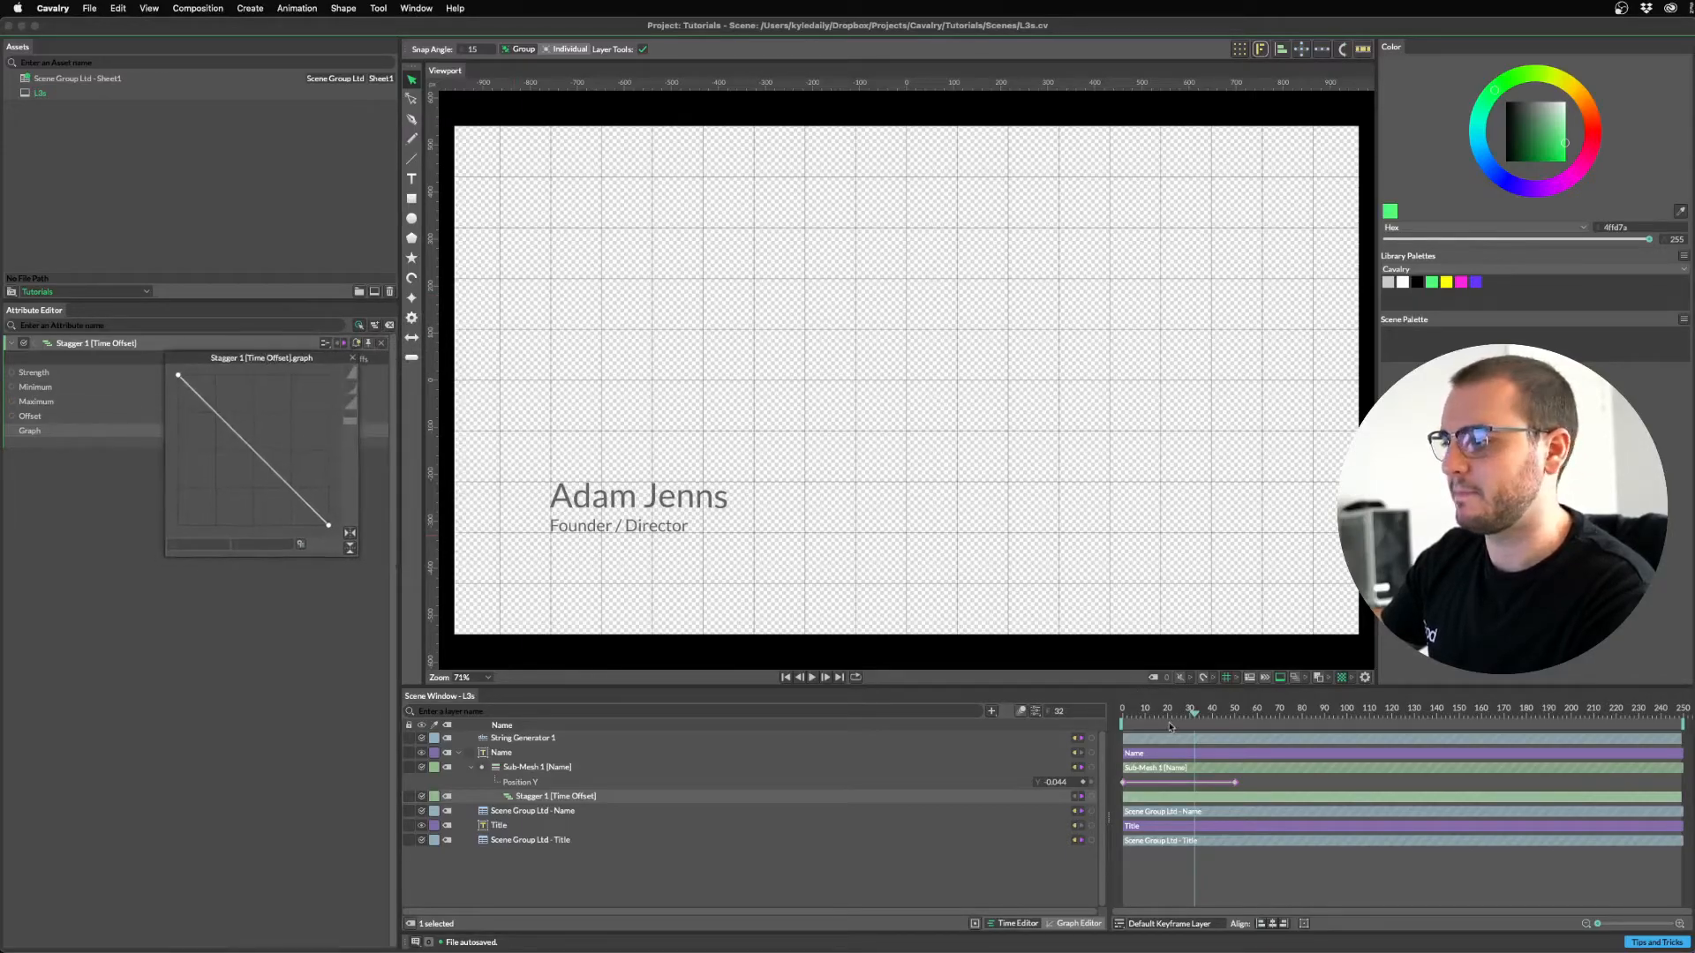
pyautogui.press('space')
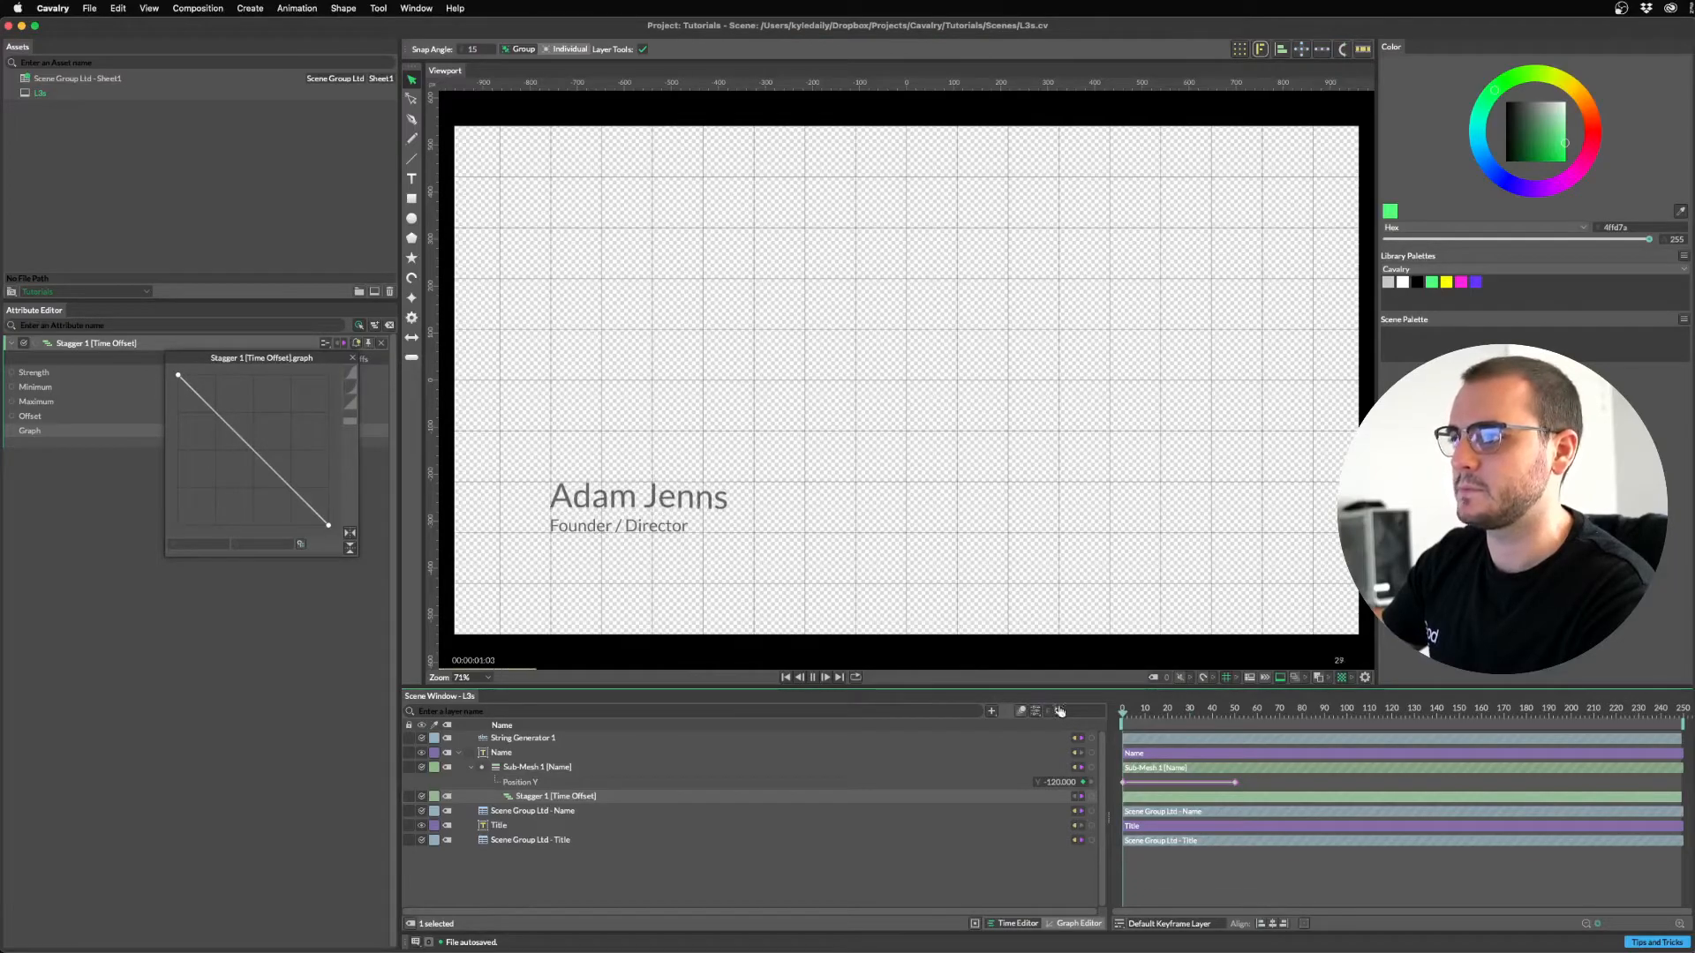
pyautogui.press('space')
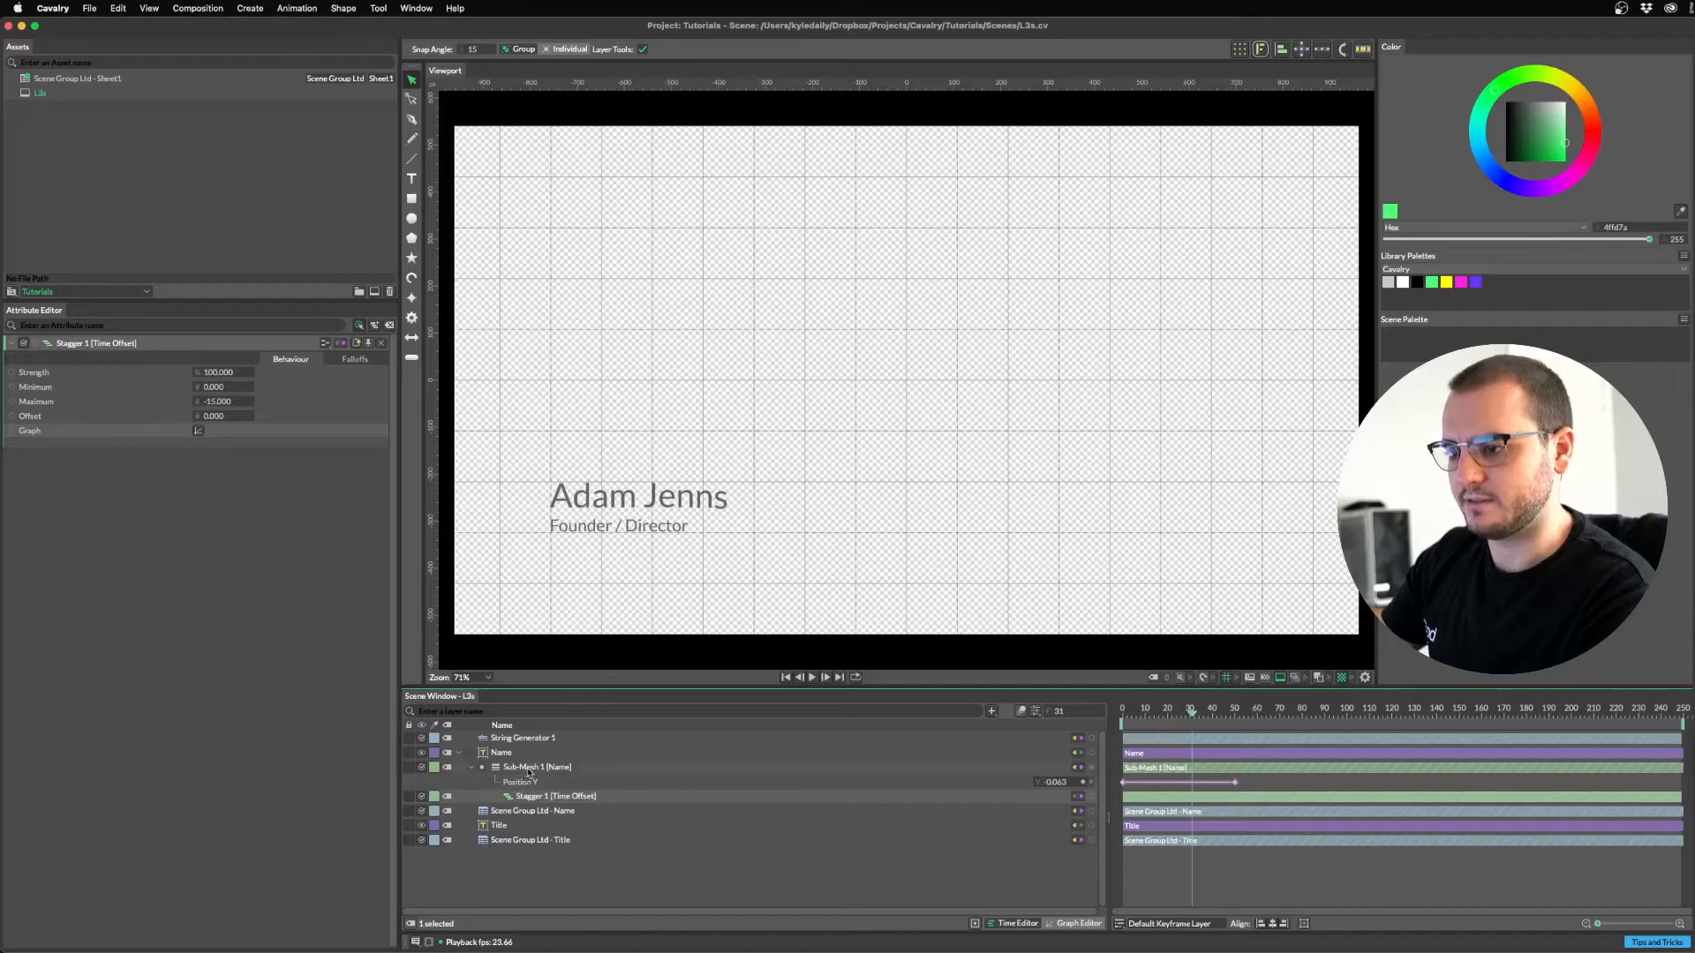
# Duplicate Sub-Mesh 1 [Name] with Cmd+D and drag the copy beside the Title layer.
pyautogui.click(532, 768)
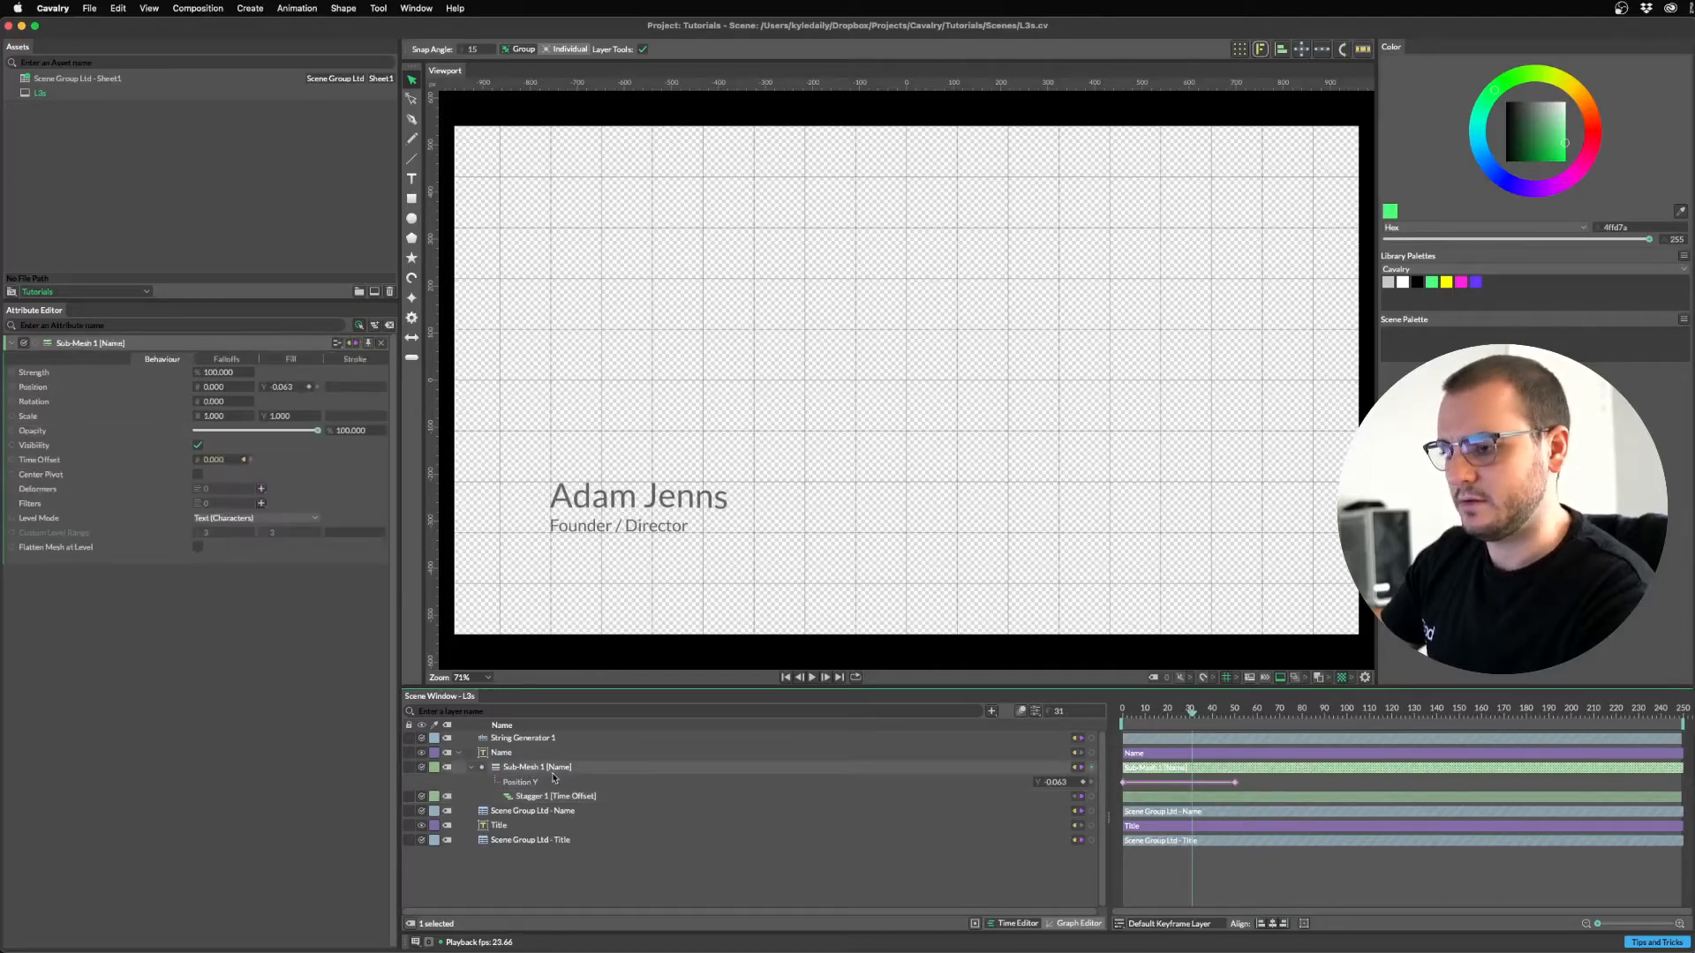
pyautogui.press('super+d')
pyautogui.moveTo(531, 771); pyautogui.dragTo(505, 870)
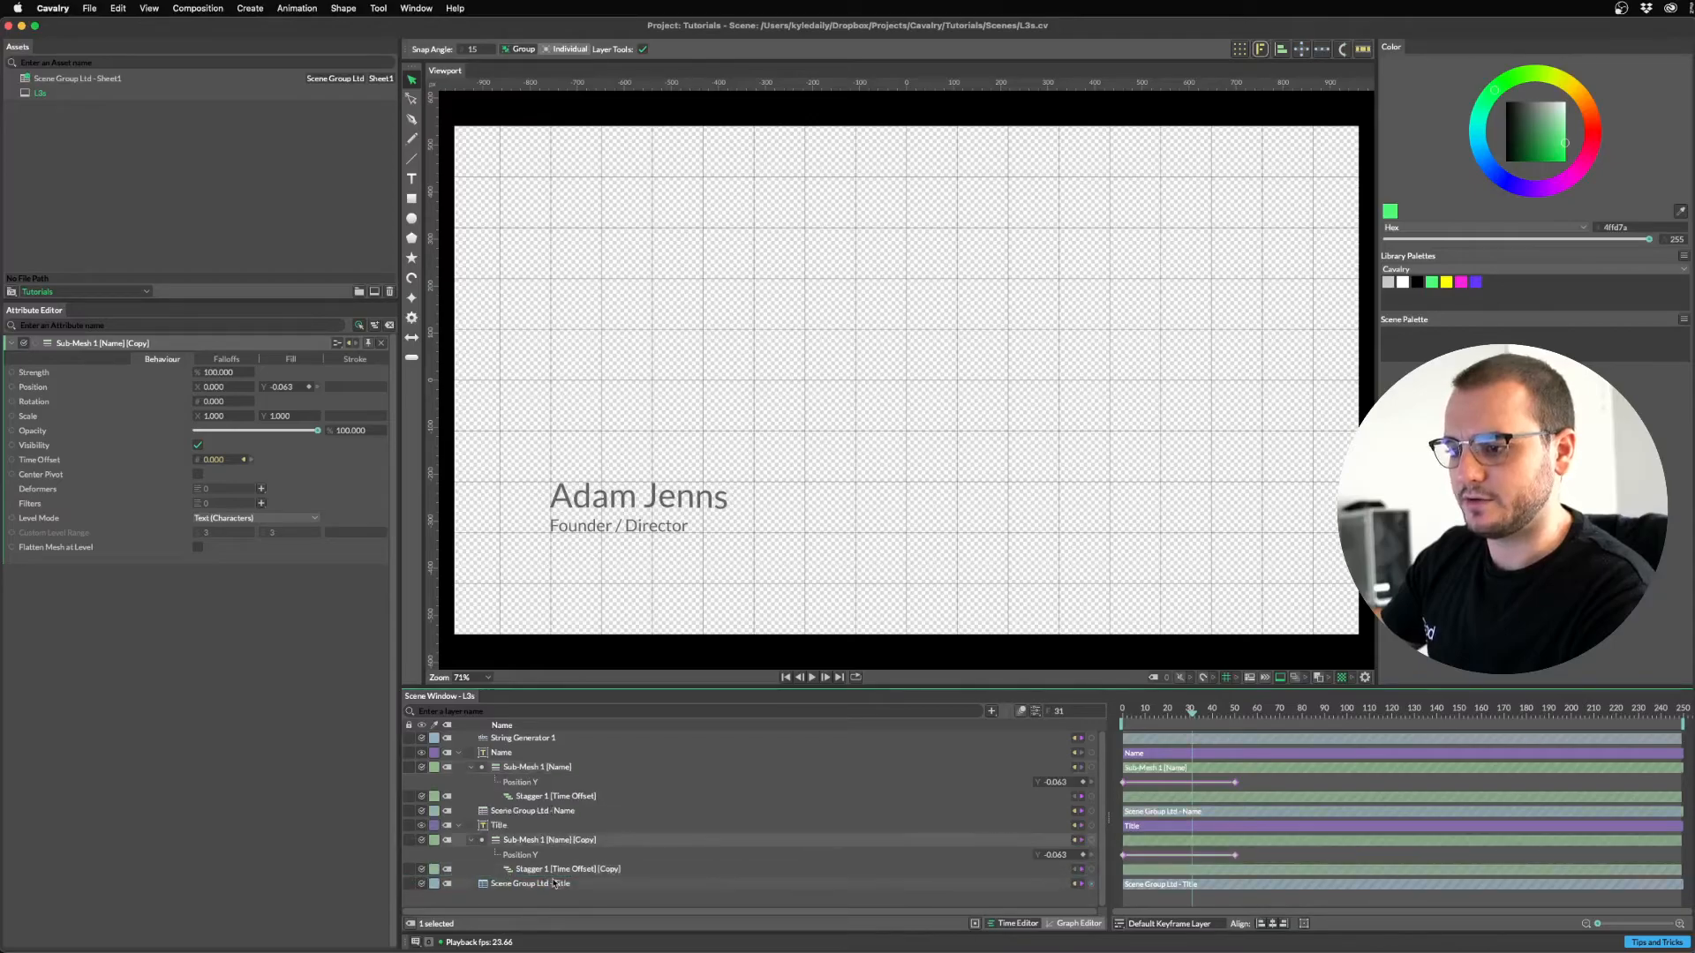
# Attach the copied sub-mesh as a deformer on the Title text and play both lines.
pyautogui.moveTo(1091, 839); pyautogui.dragTo(499, 828)
pyautogui.moveTo(529, 832)
pyautogui.click(732, 832)
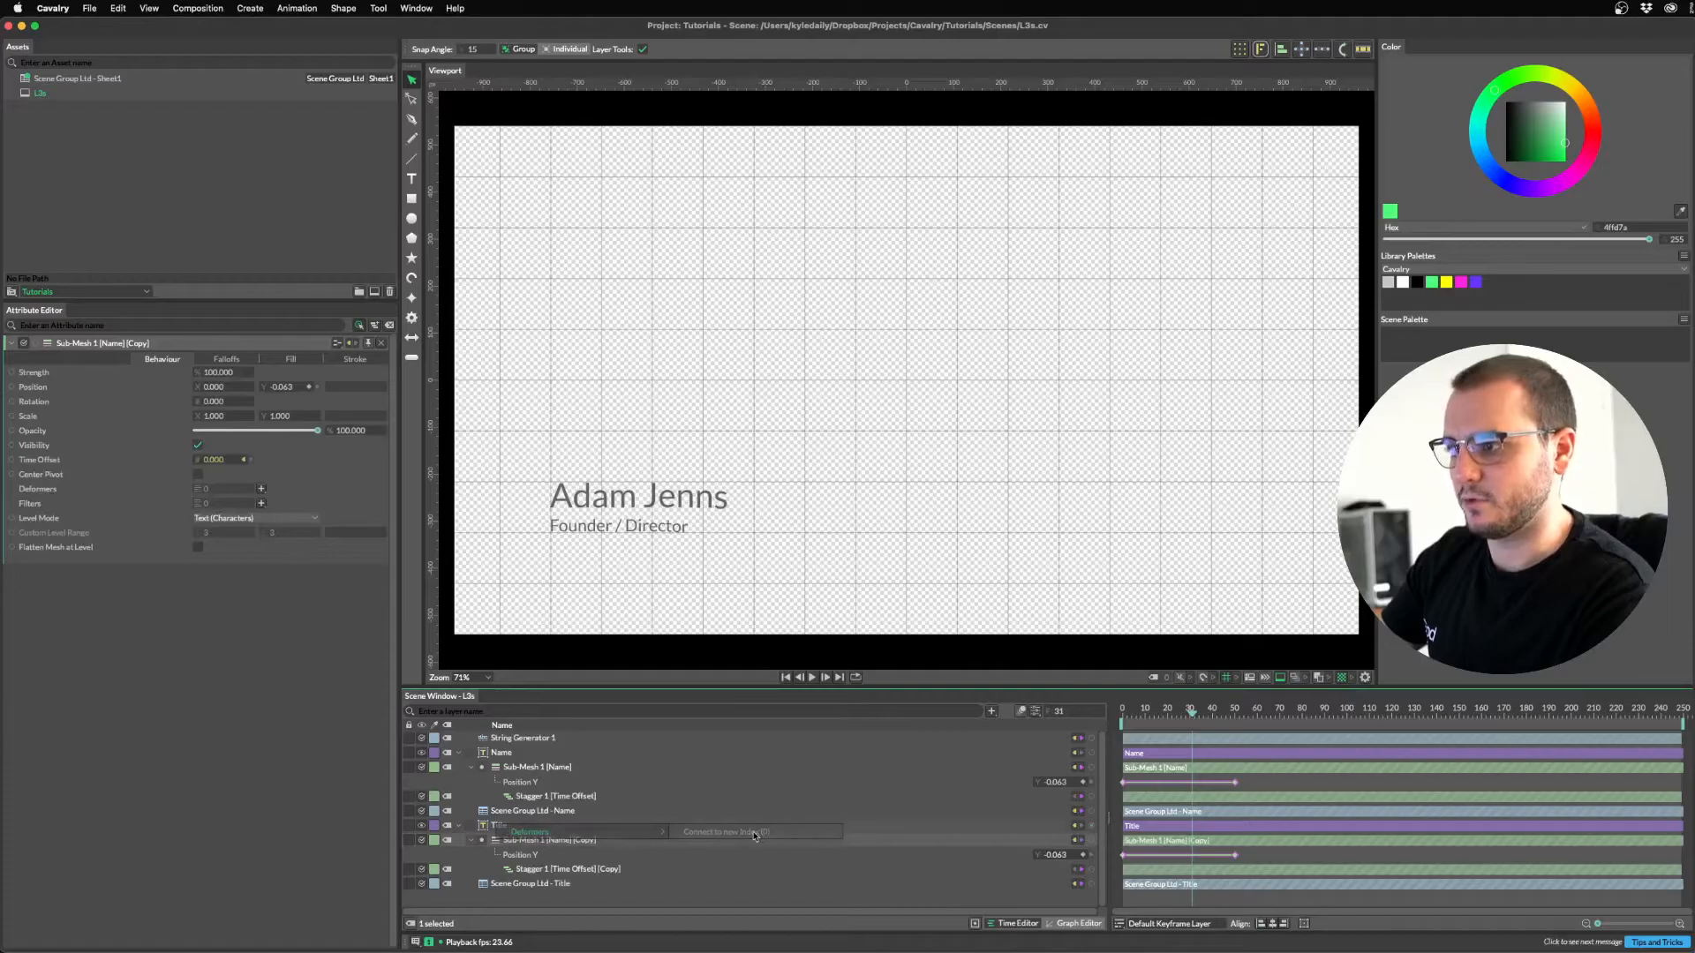
pyautogui.press('space')
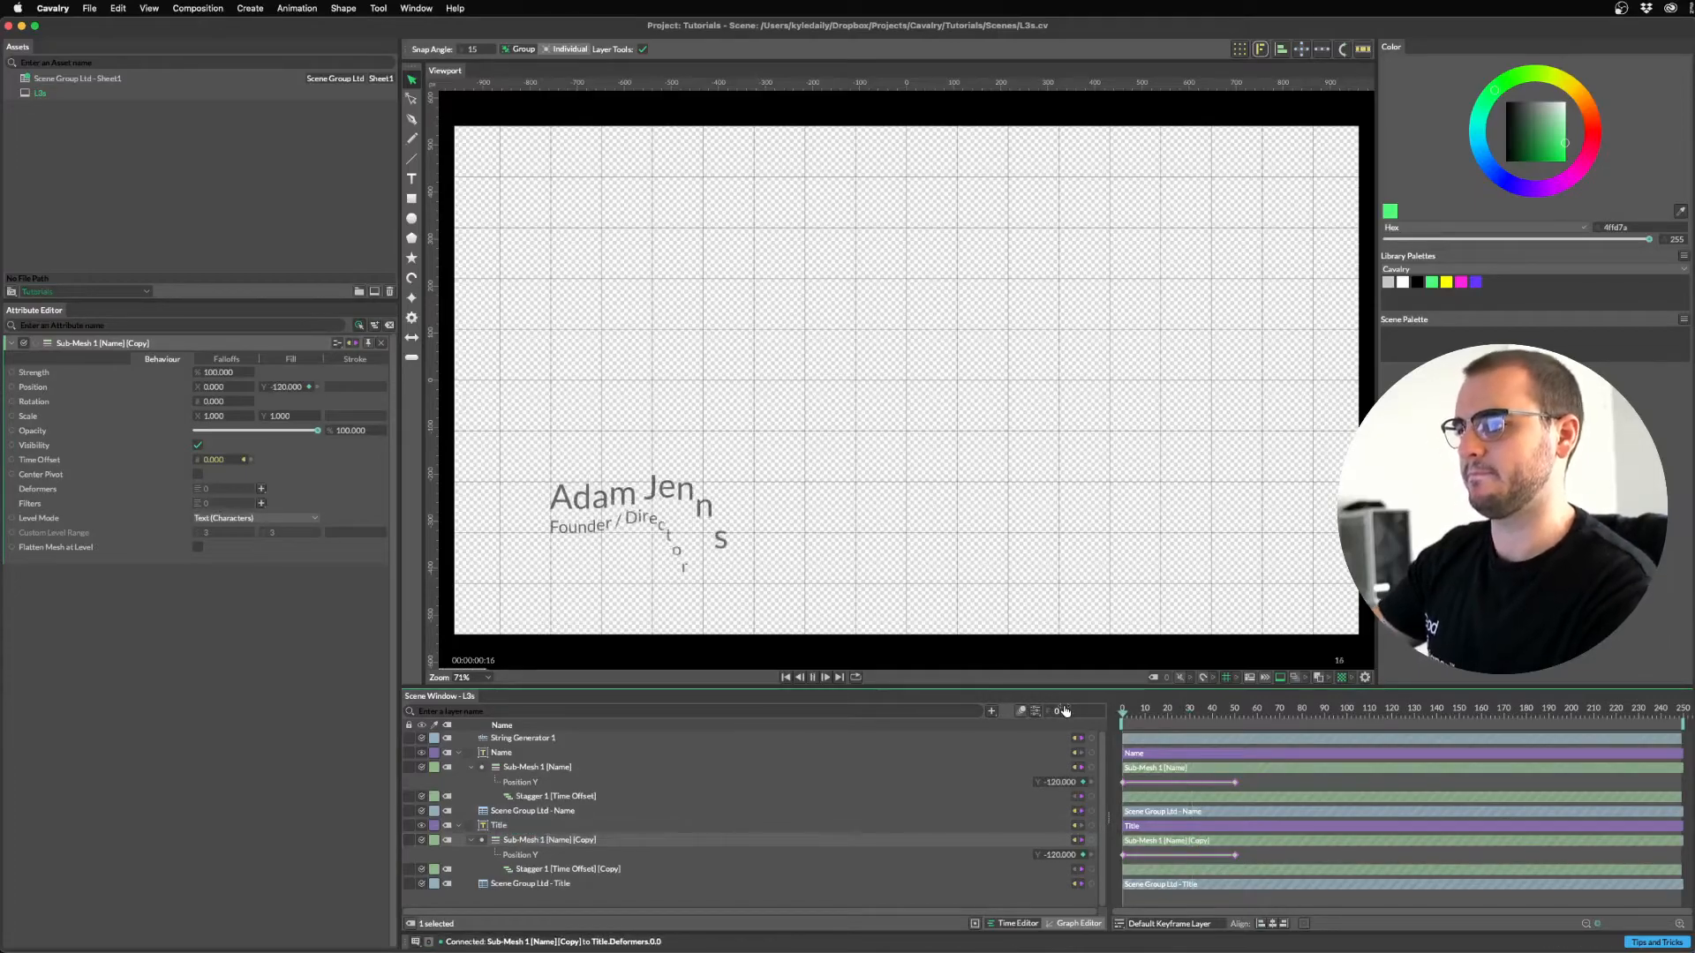
pyautogui.press('space')
# Shift the copy's Position Y keyframes later so the title rises after the name.
pyautogui.click(1261, 857)
pyautogui.moveTo(1203, 711); pyautogui.dragTo(1233, 711)
pyautogui.moveTo(1252, 859); pyautogui.dragTo(1095, 852)
pyautogui.moveTo(1202, 713); pyautogui.dragTo(1180, 724)
pyautogui.moveTo(1118, 859); pyautogui.dragTo(1177, 860)
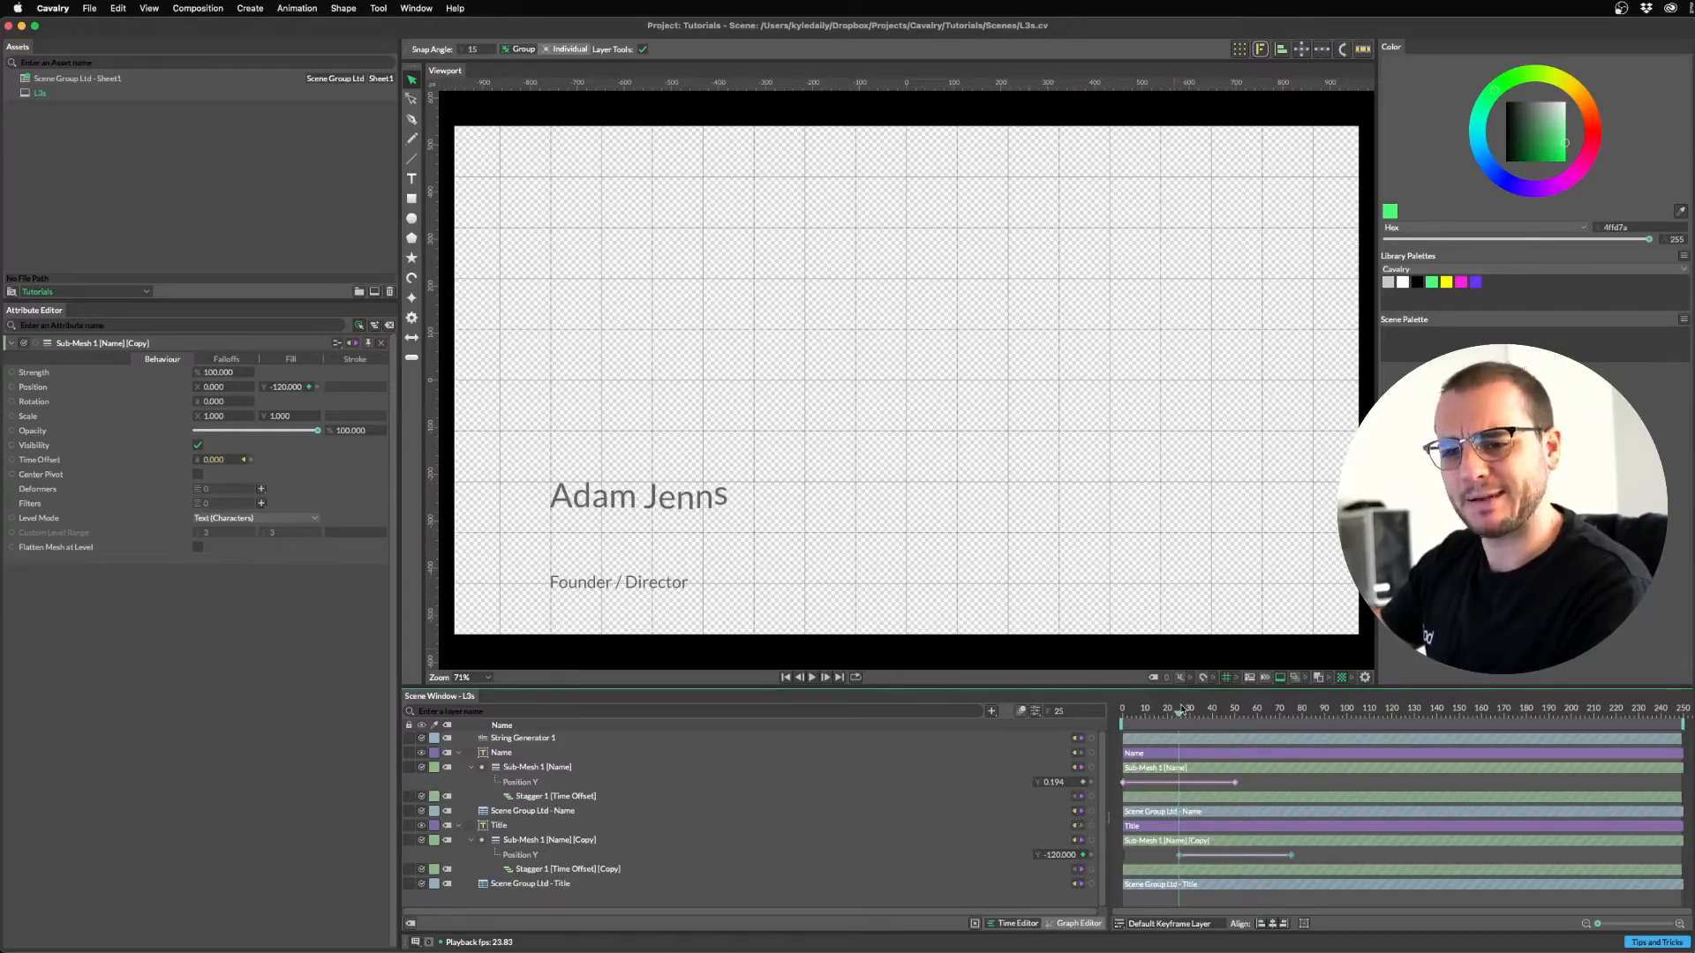
# Play the staggered name and title animation from frame 0, then return to the start.
pyautogui.moveTo(1165, 718); pyautogui.dragTo(1099, 716)
pyautogui.press('space')
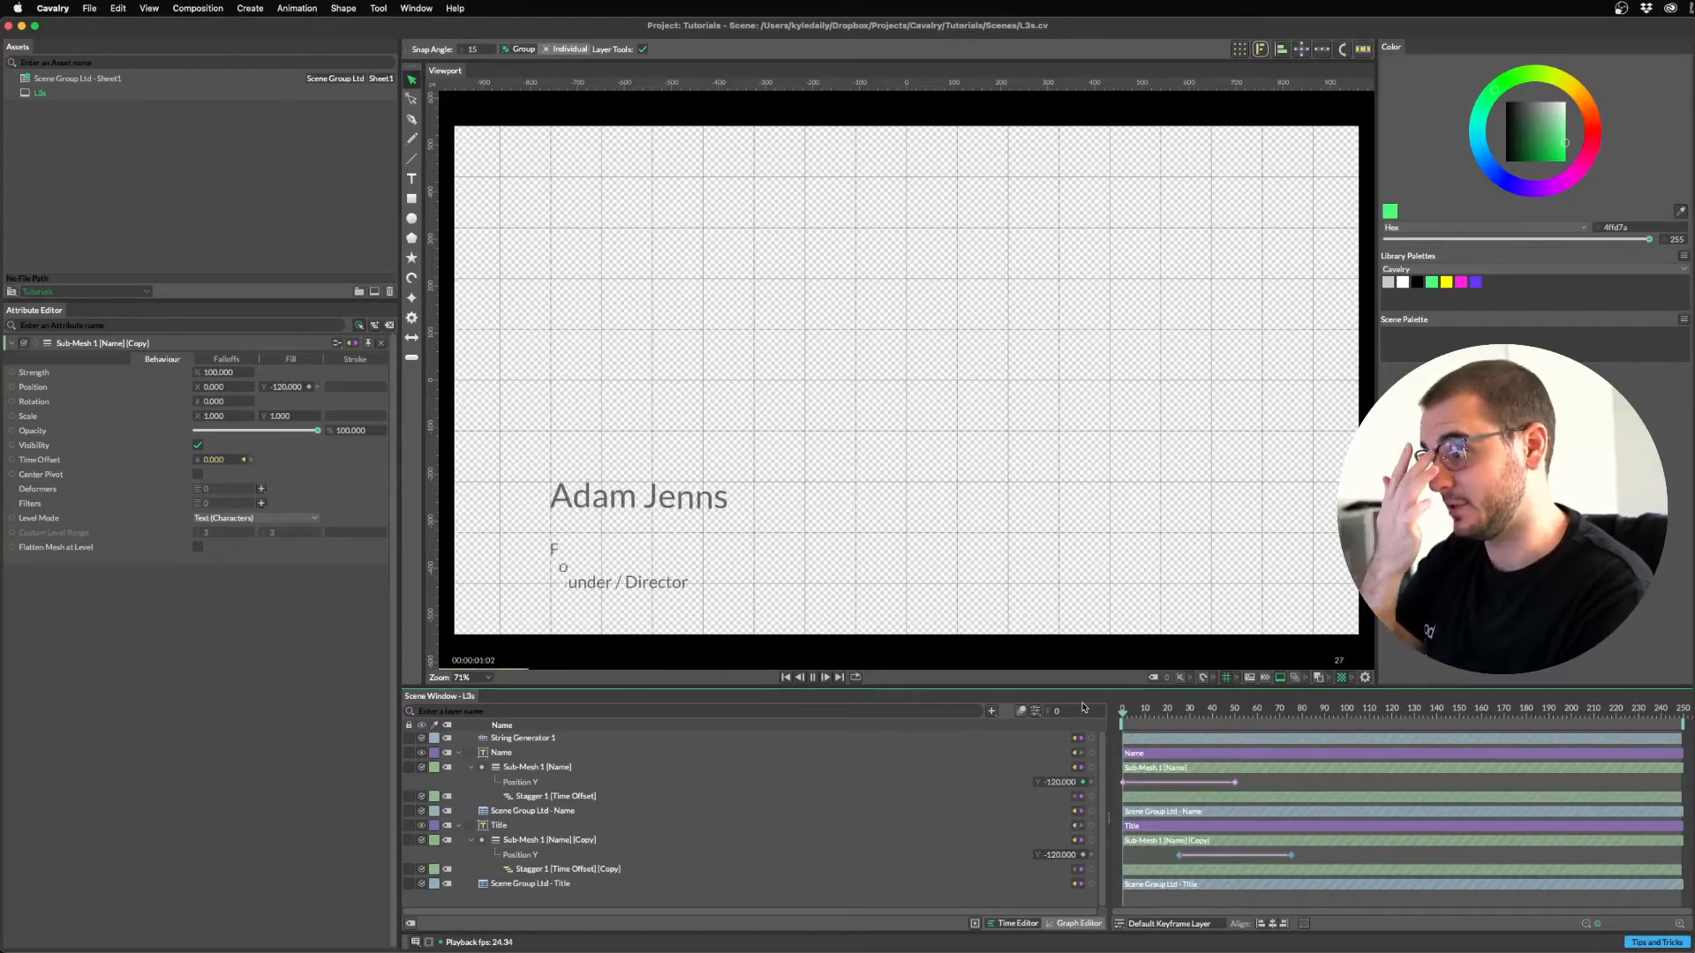
pyautogui.press('space')
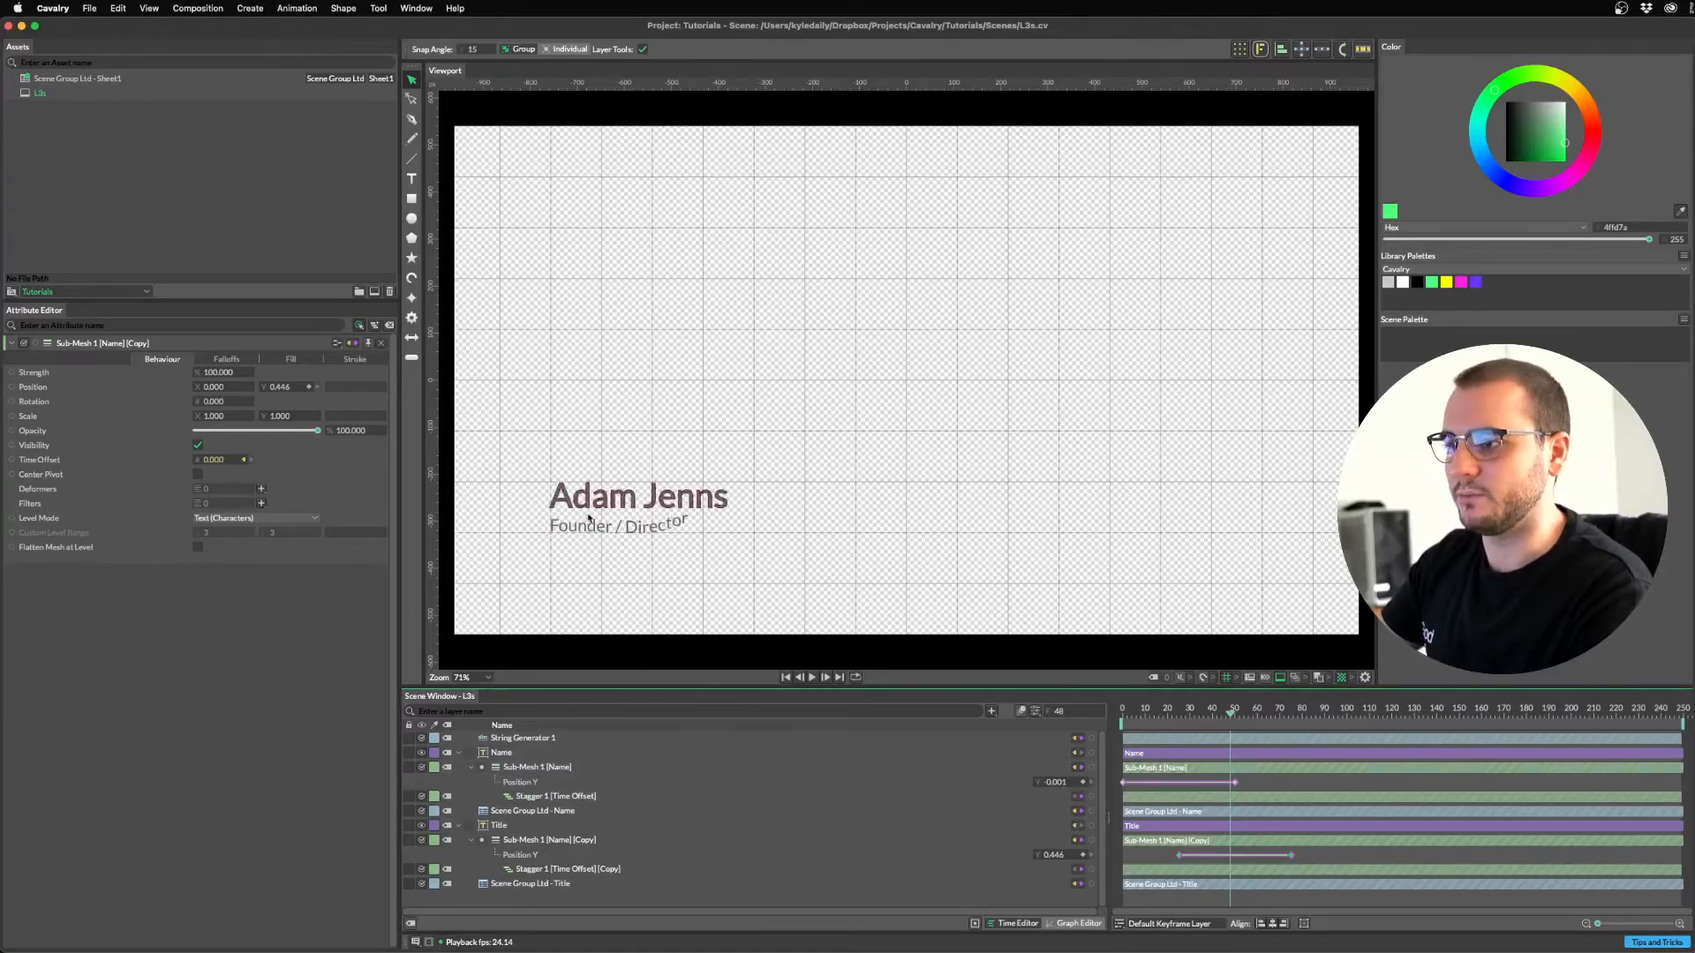
pyautogui.moveTo(1173, 713); pyautogui.dragTo(1122, 713)
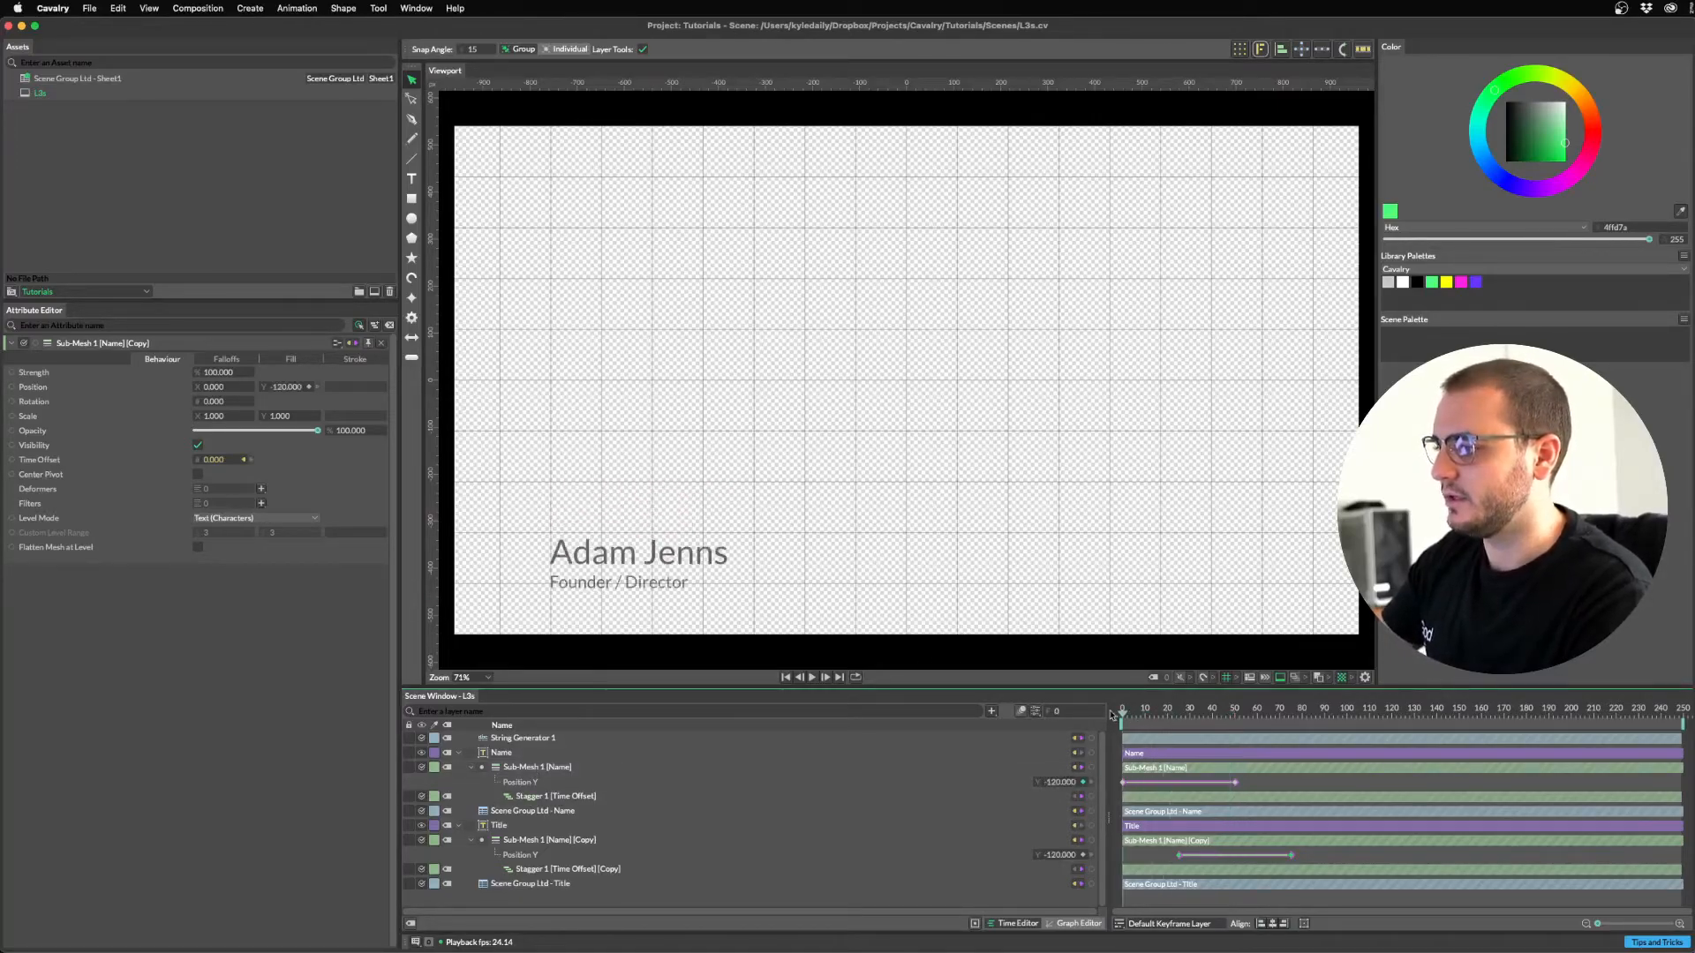
# Keyframe the Name sub-mesh Opacity at 100 on frame 5 and 0 on frame 0, then preview.
pyautogui.click(532, 767)
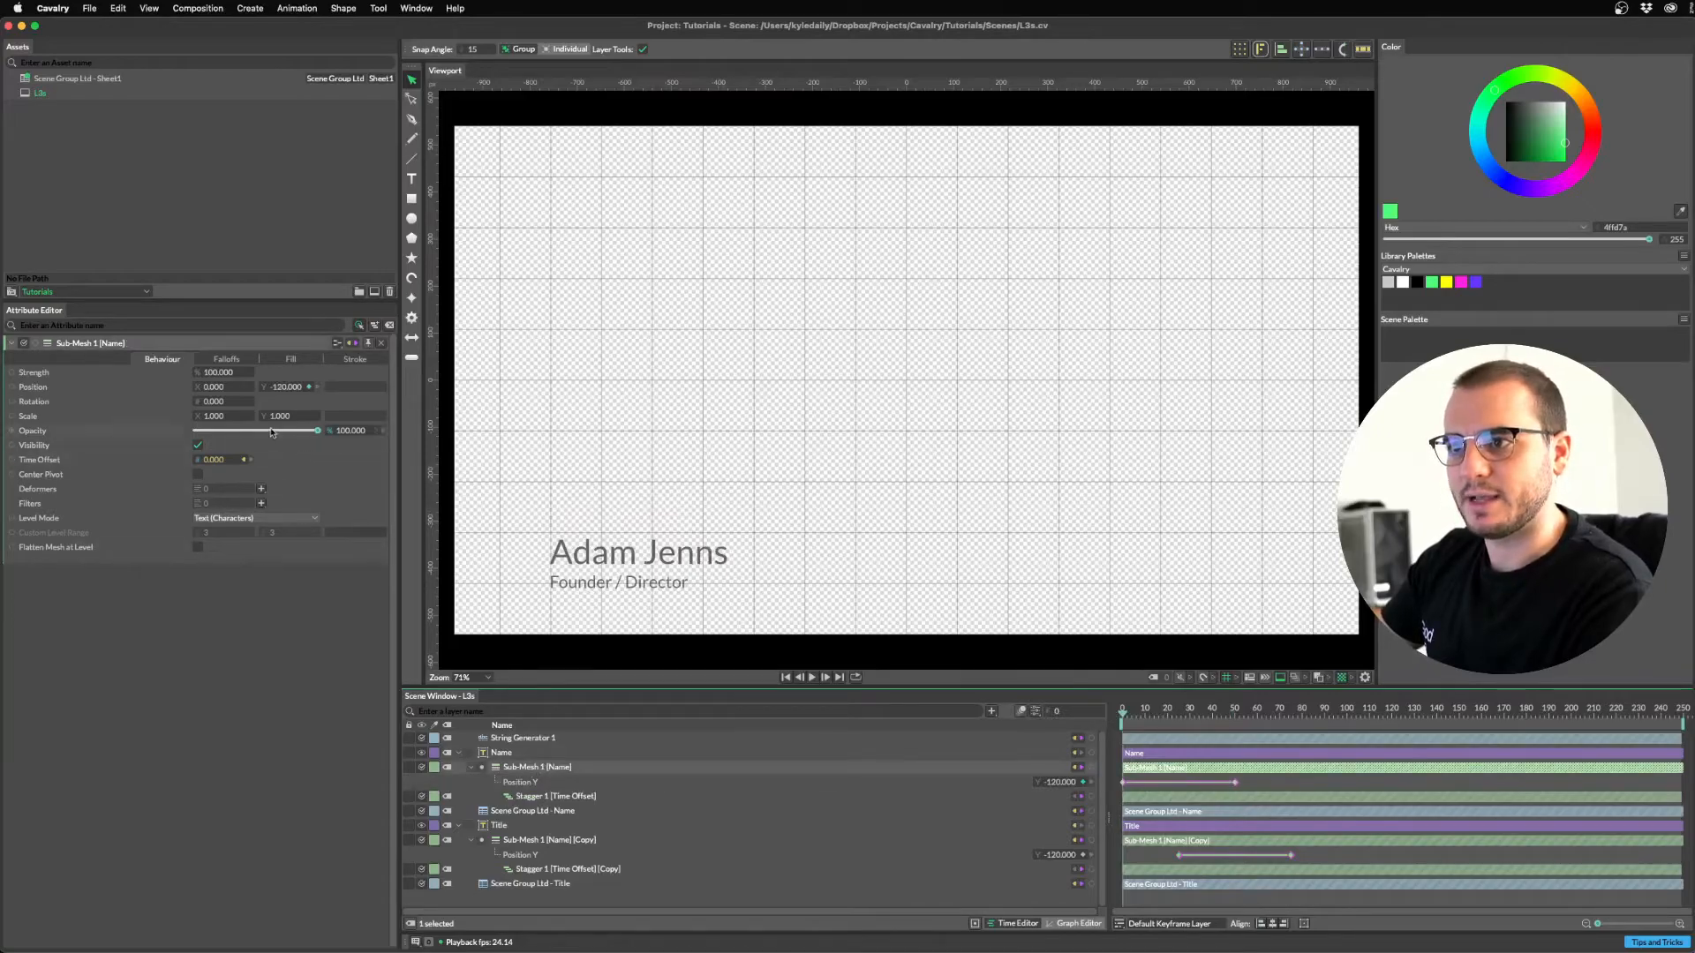
pyautogui.click(377, 430)
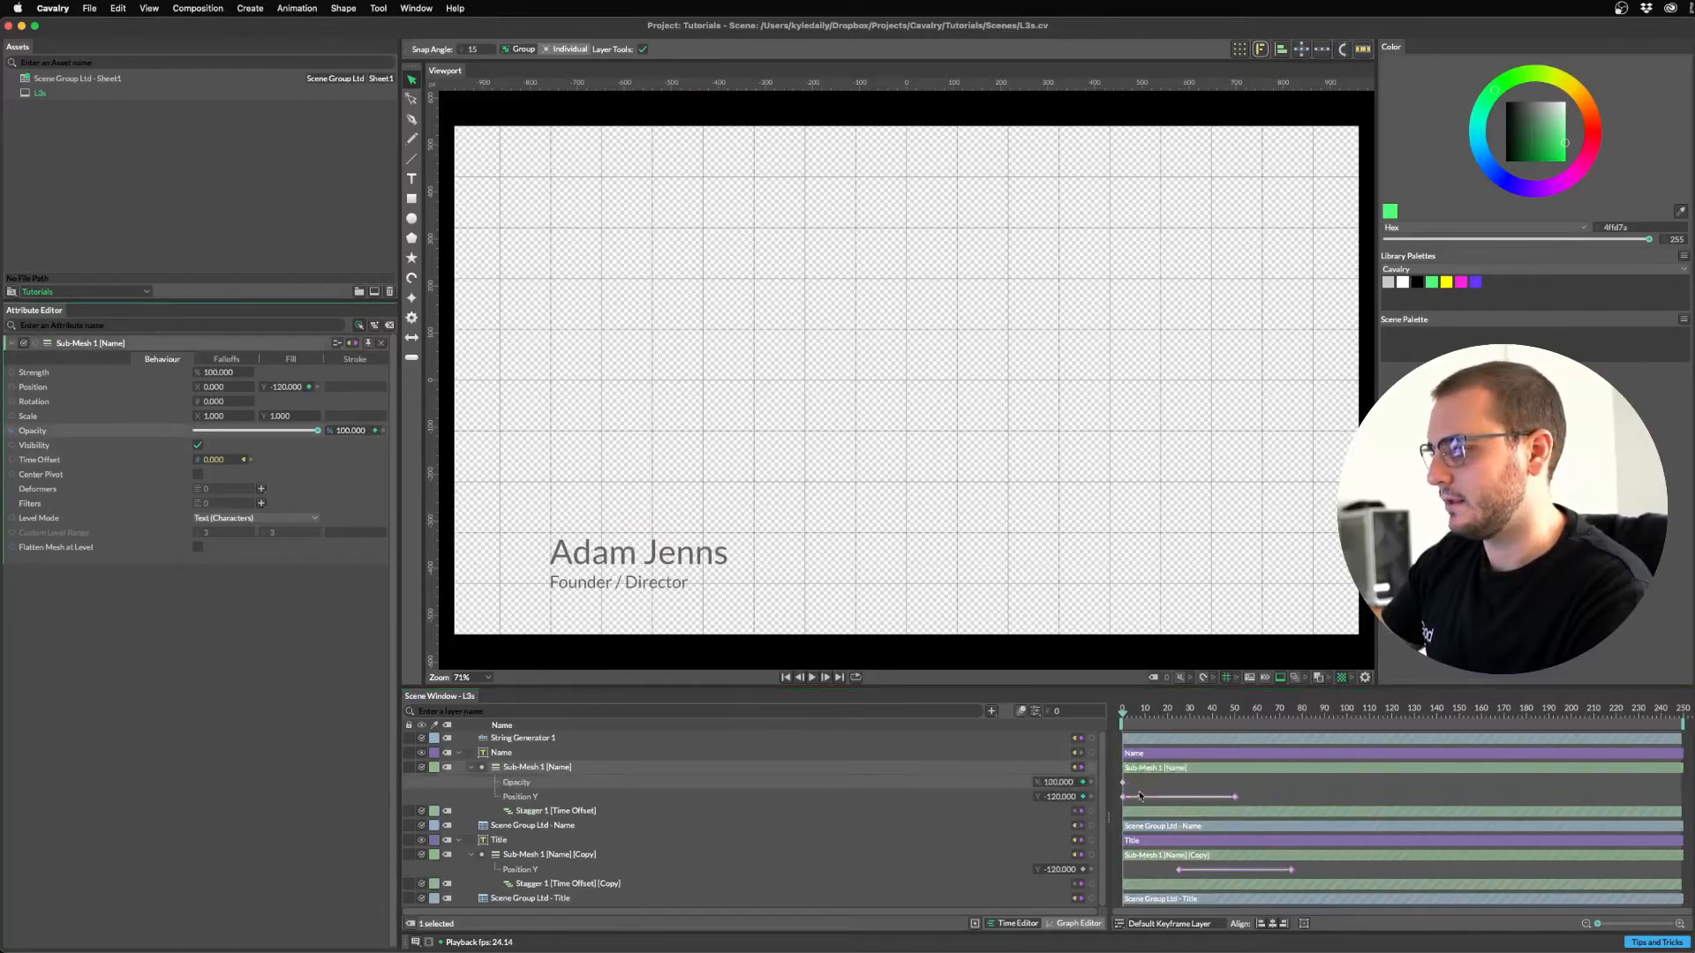
pyautogui.click(1135, 715)
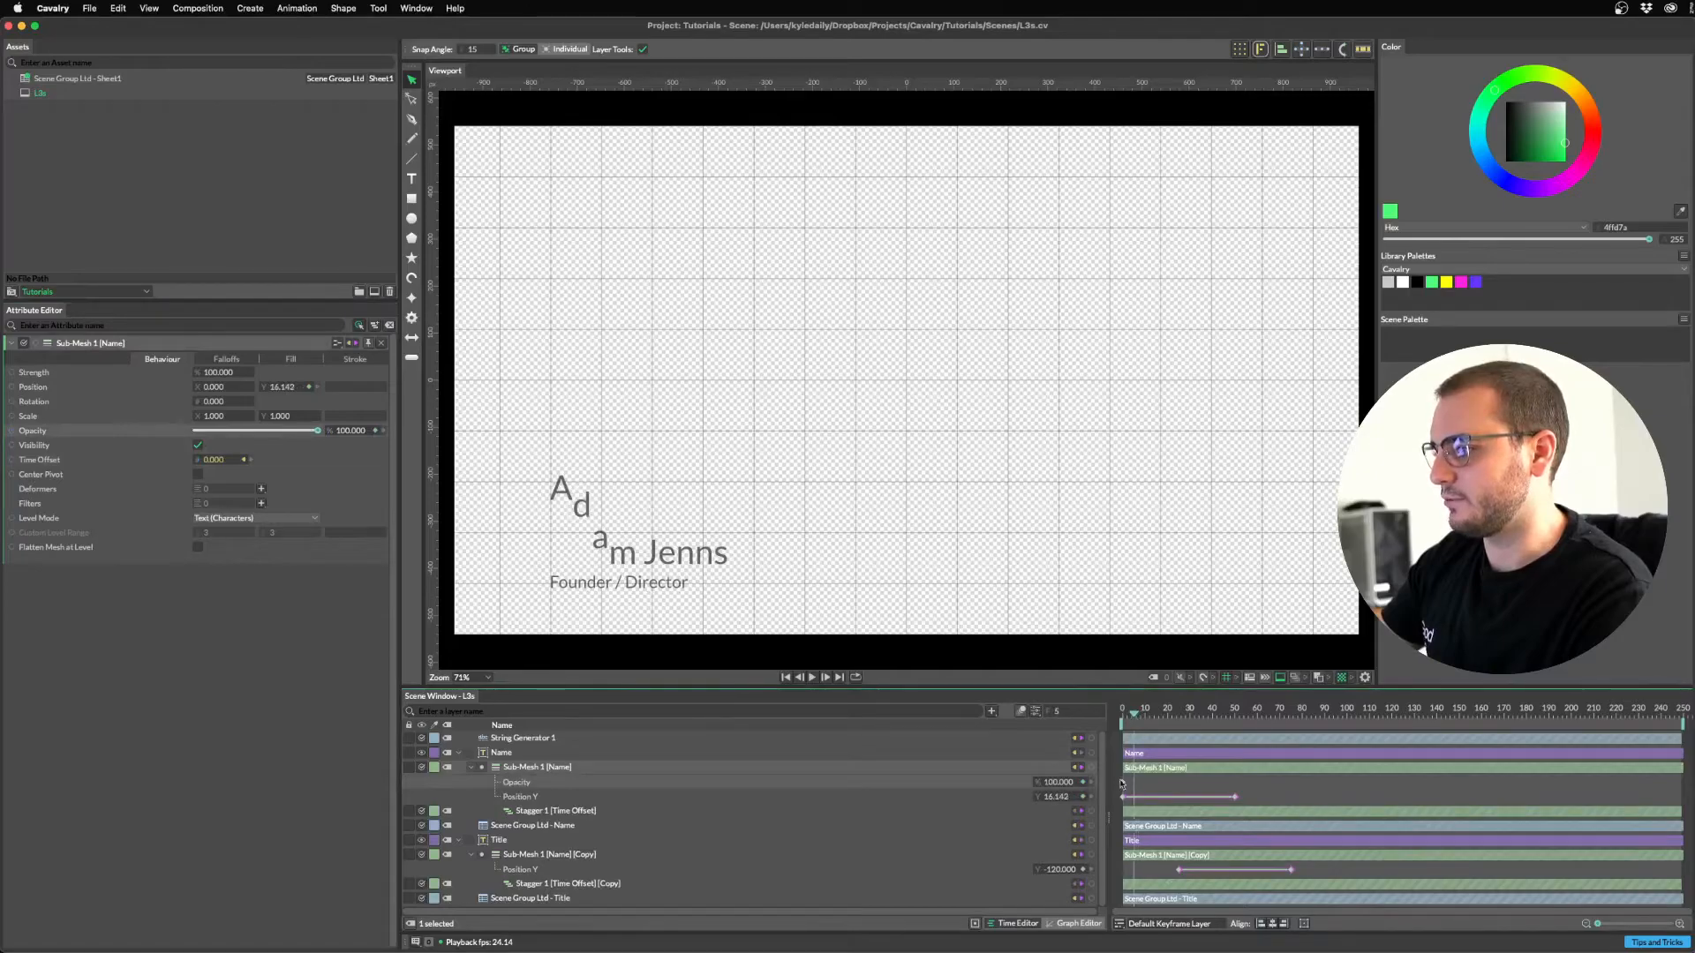
pyautogui.click(1136, 717)
pyautogui.click(1121, 715)
pyautogui.click(357, 430)
pyautogui.write('0')
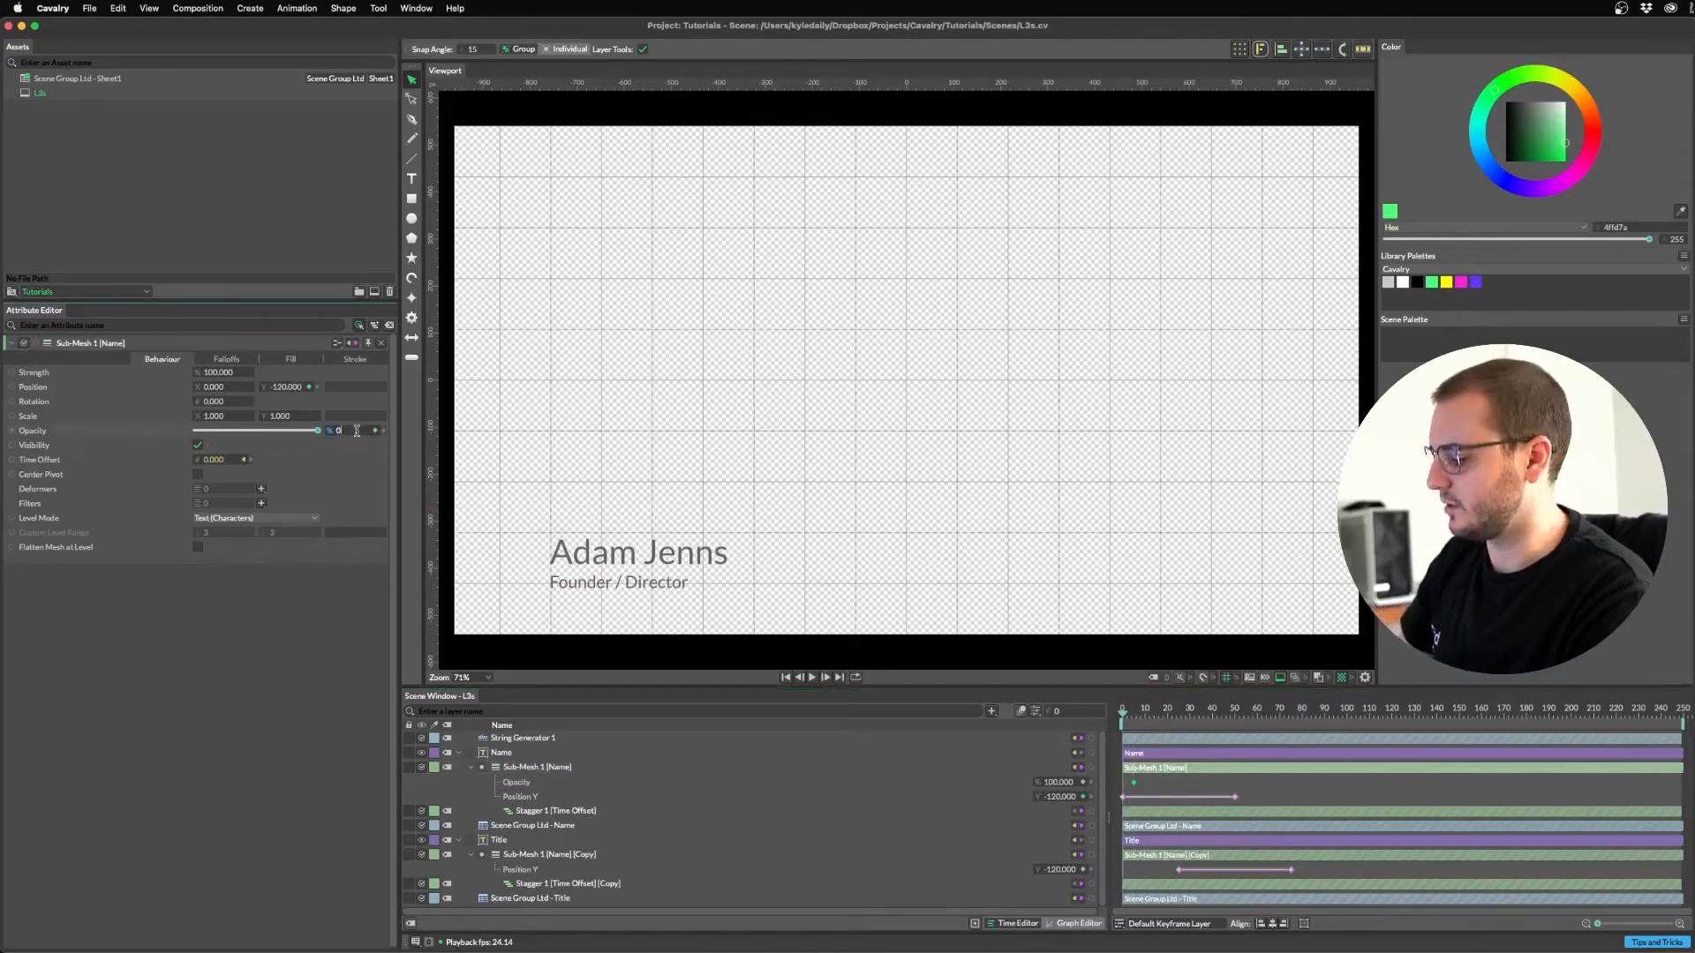
pyautogui.press('Return')
pyautogui.click(1156, 782)
pyautogui.press('space')
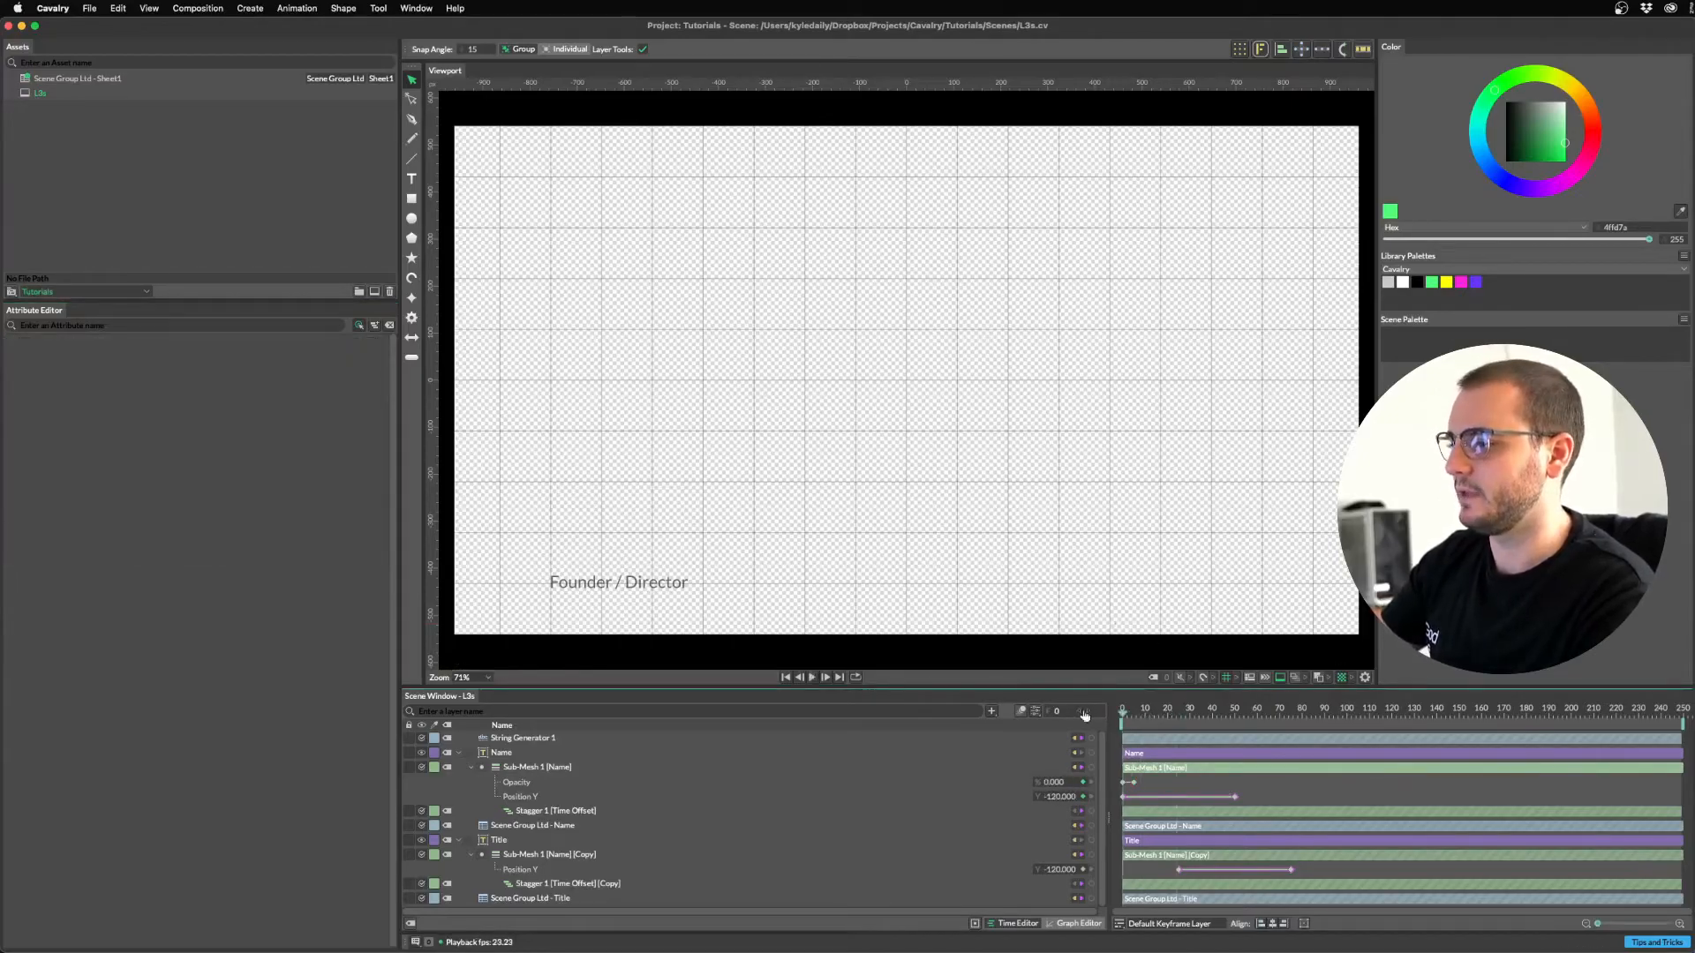
pyautogui.click(1123, 782)
# Convert both Name sub-mesh opacity keyframes to Bezier curves in the Graph Editor and preview.
pyautogui.click(1078, 923)
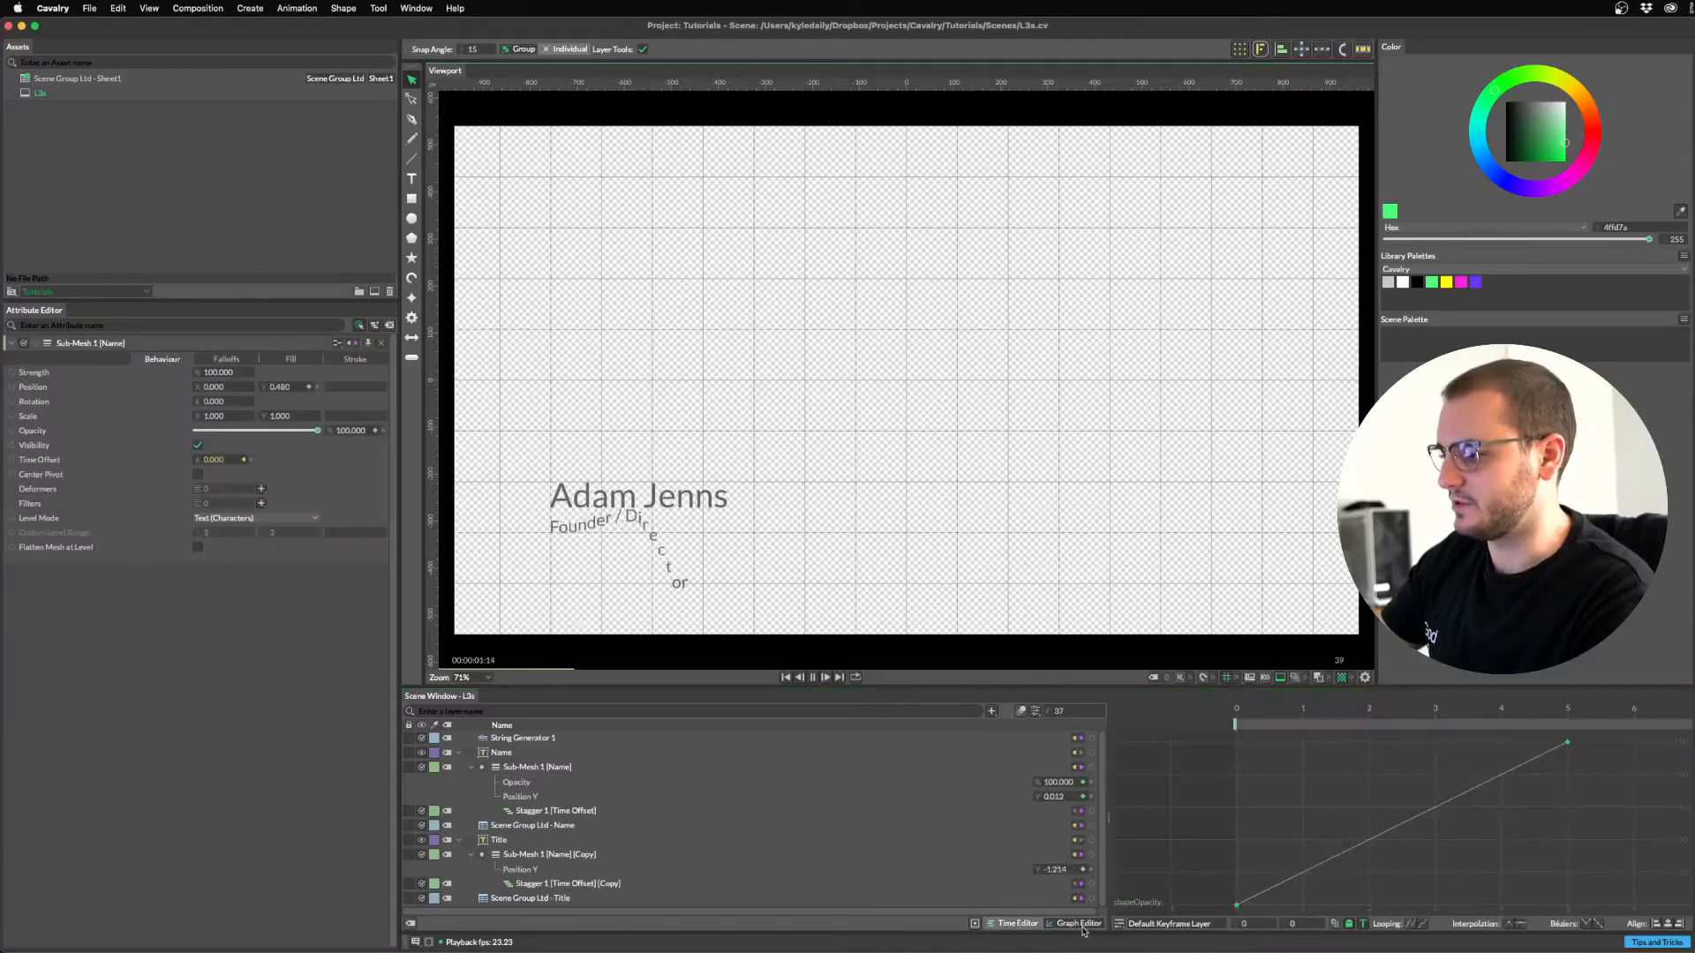
pyautogui.click(993, 927)
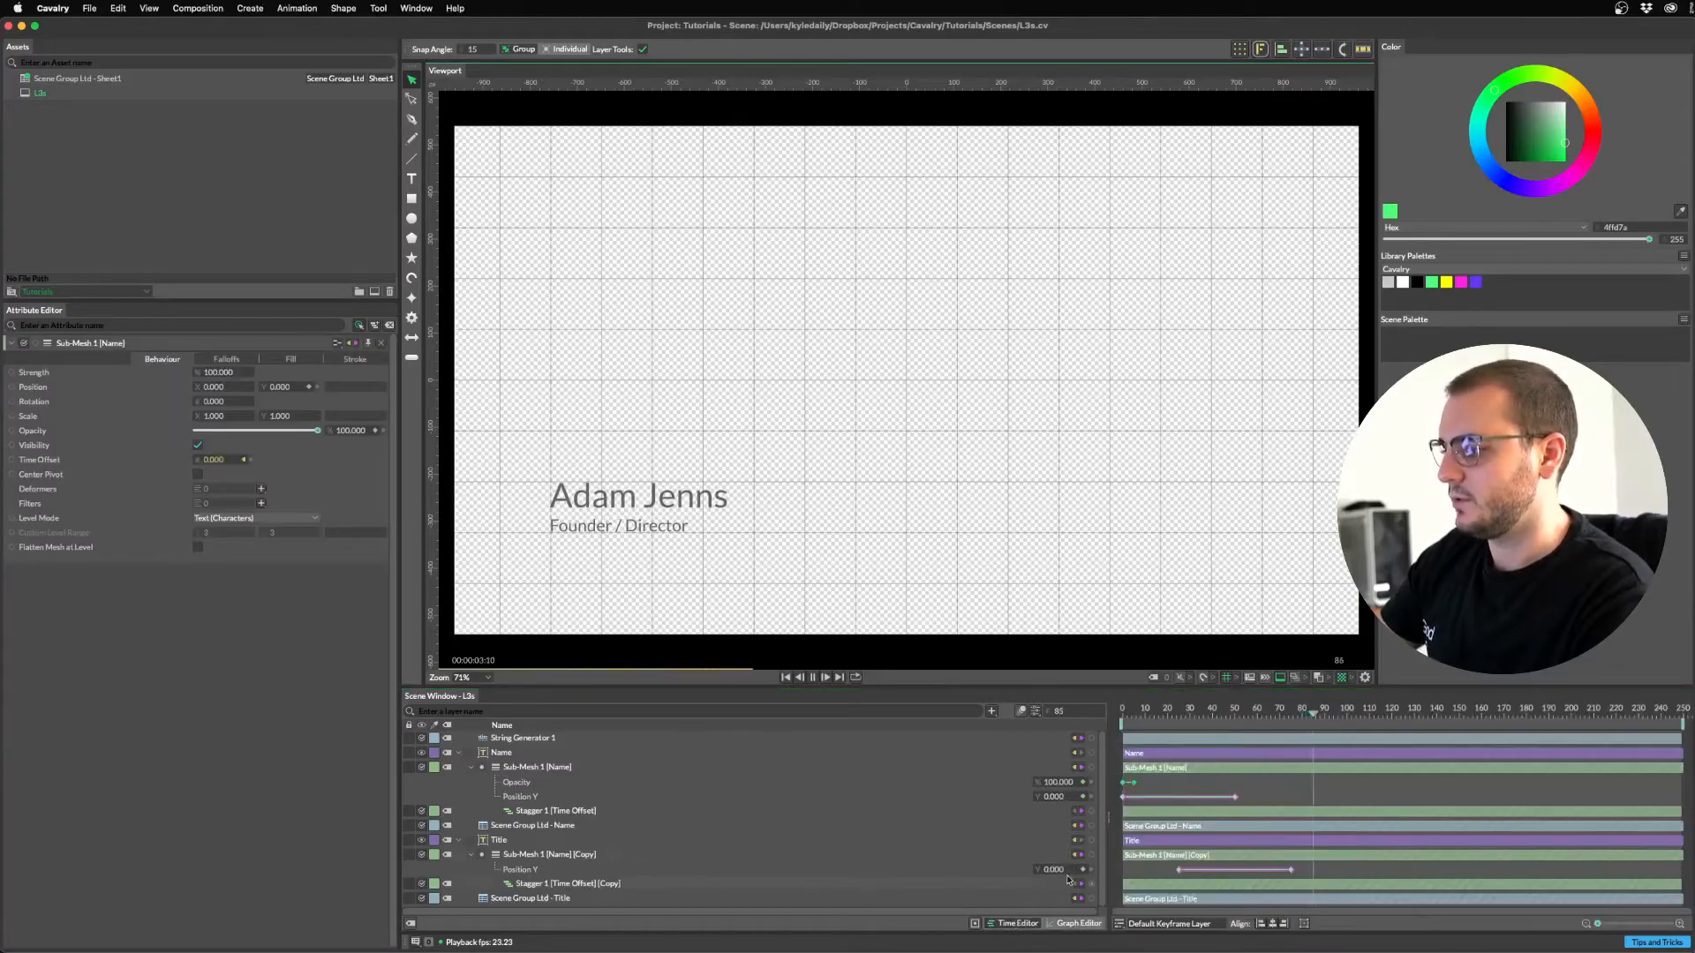
pyautogui.press('space')
pyautogui.click(1078, 924)
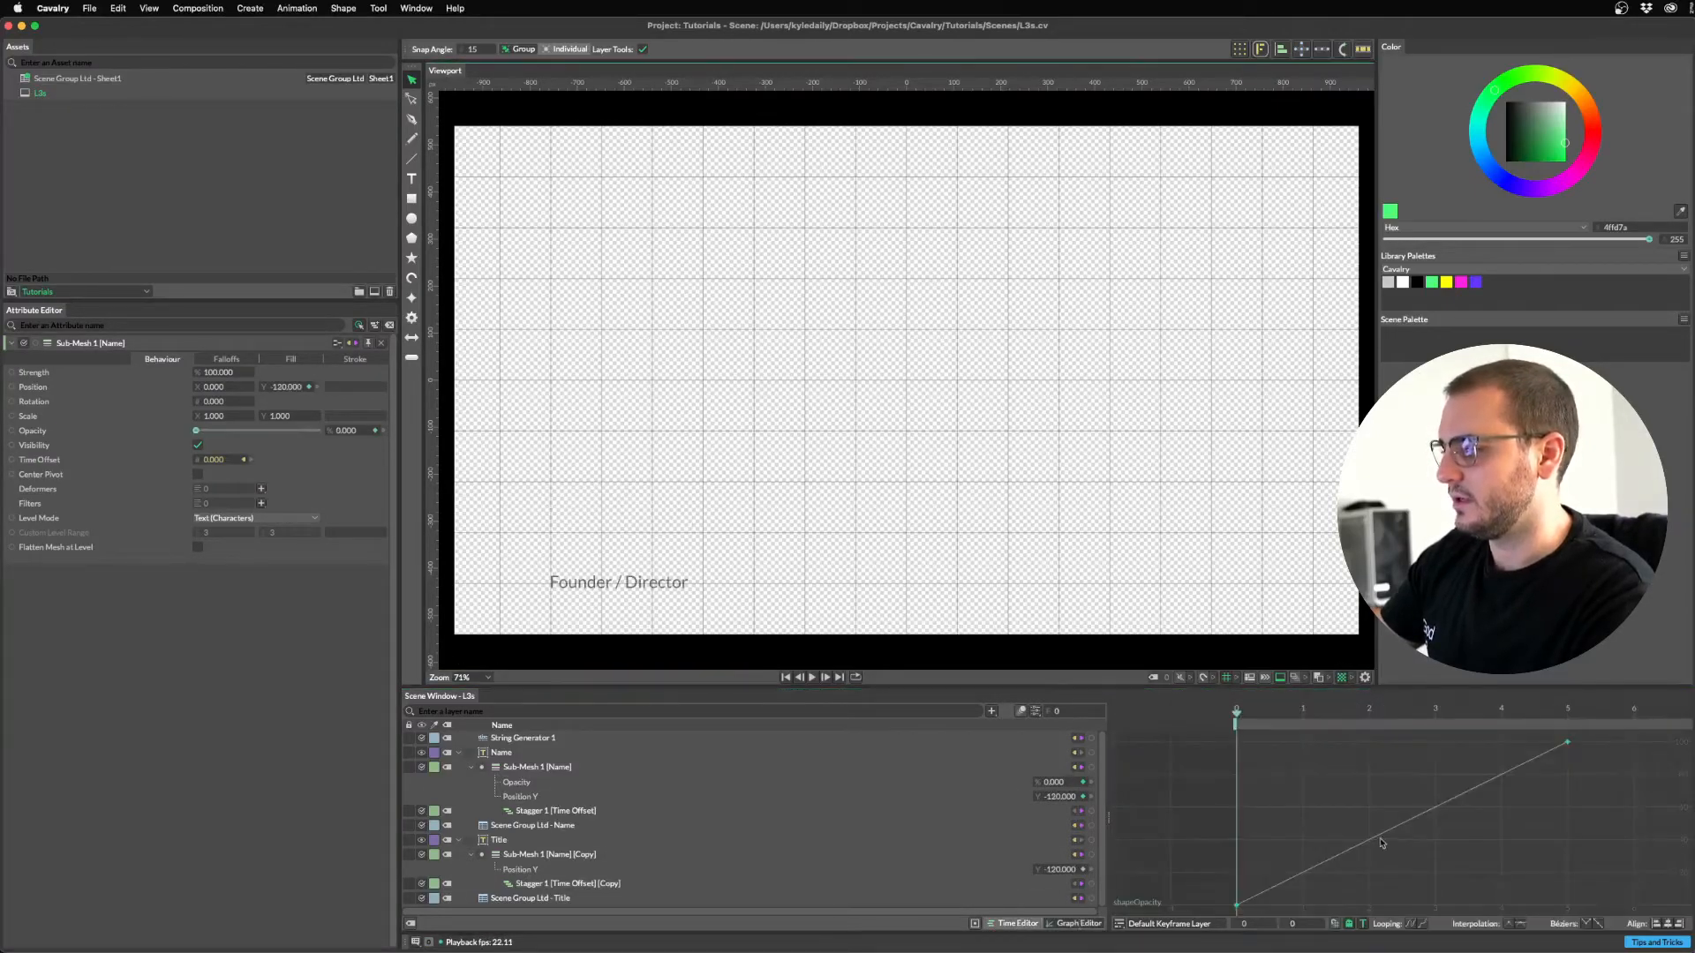
pyautogui.moveTo(1191, 744); pyautogui.dragTo(1611, 912)
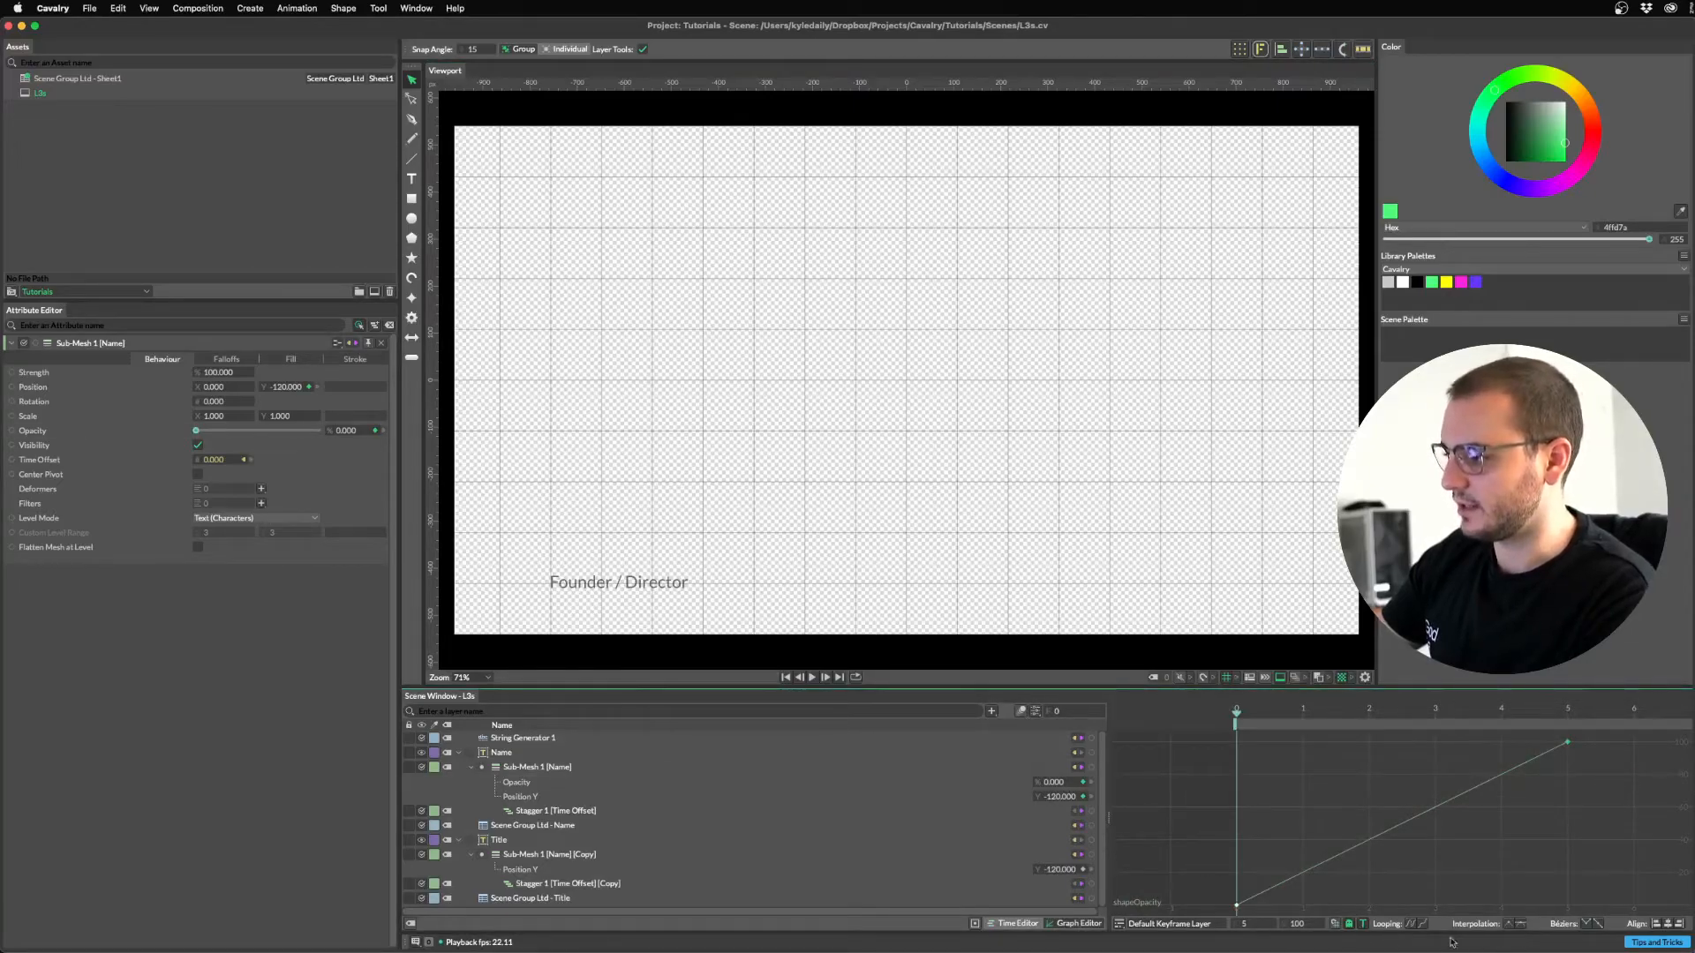
pyautogui.click(1520, 925)
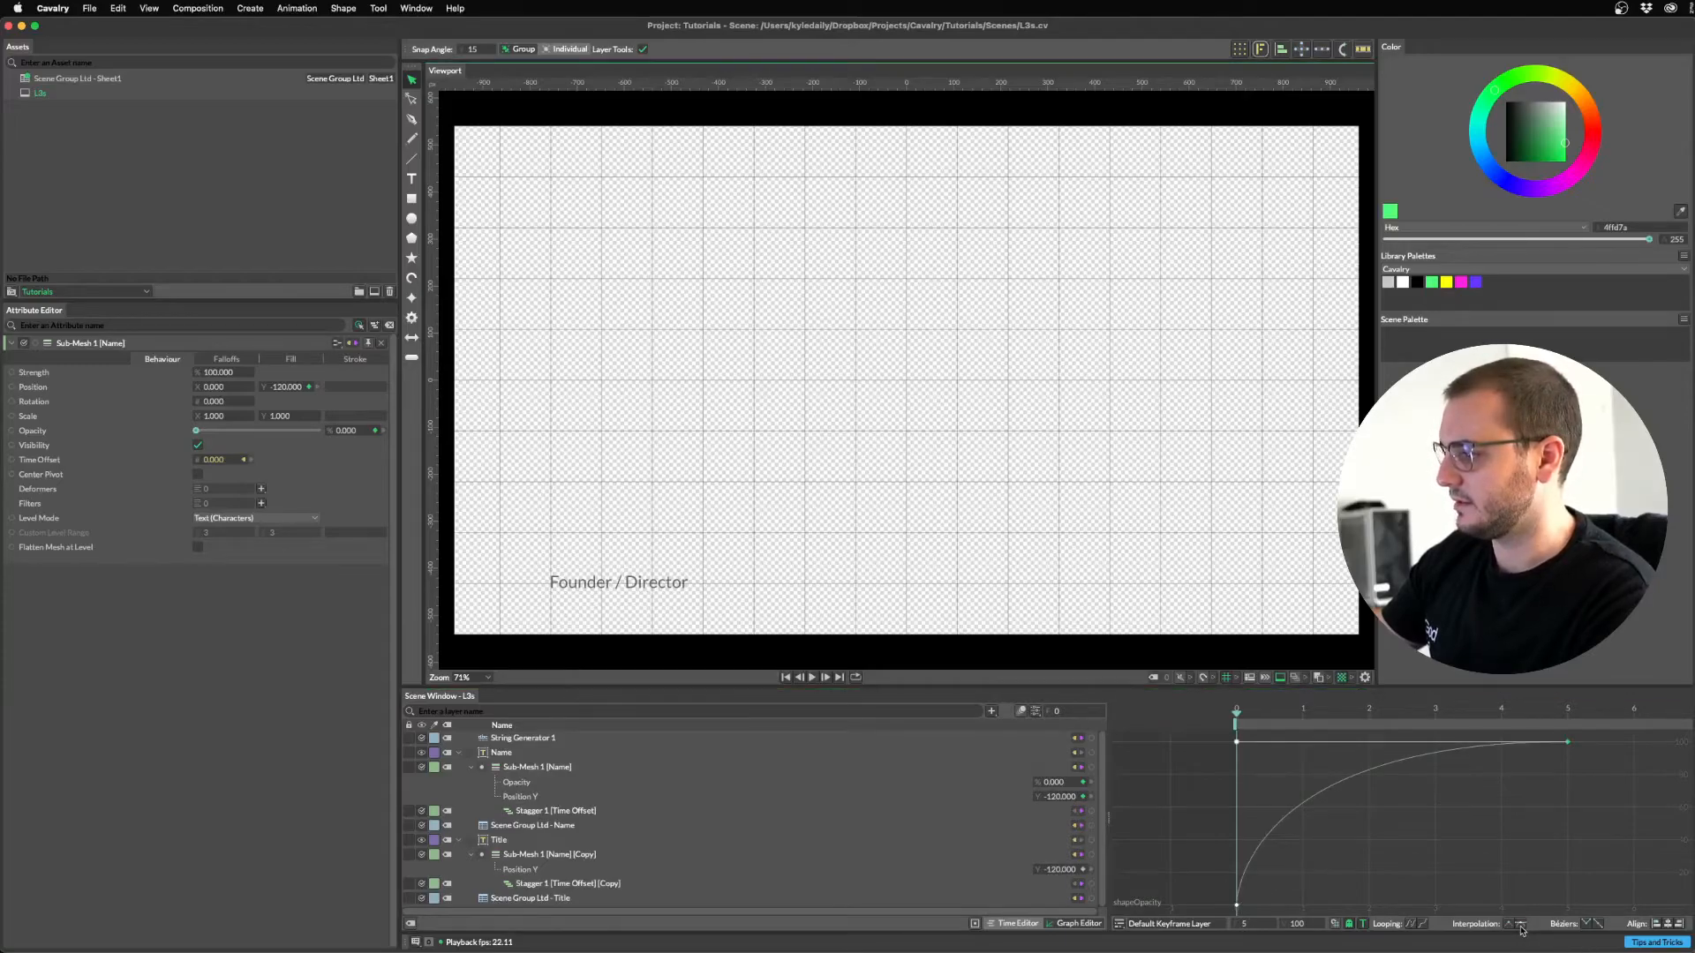
pyautogui.click(1551, 824)
pyautogui.moveTo(1236, 723); pyautogui.dragTo(1434, 724)
pyautogui.press('super+z')
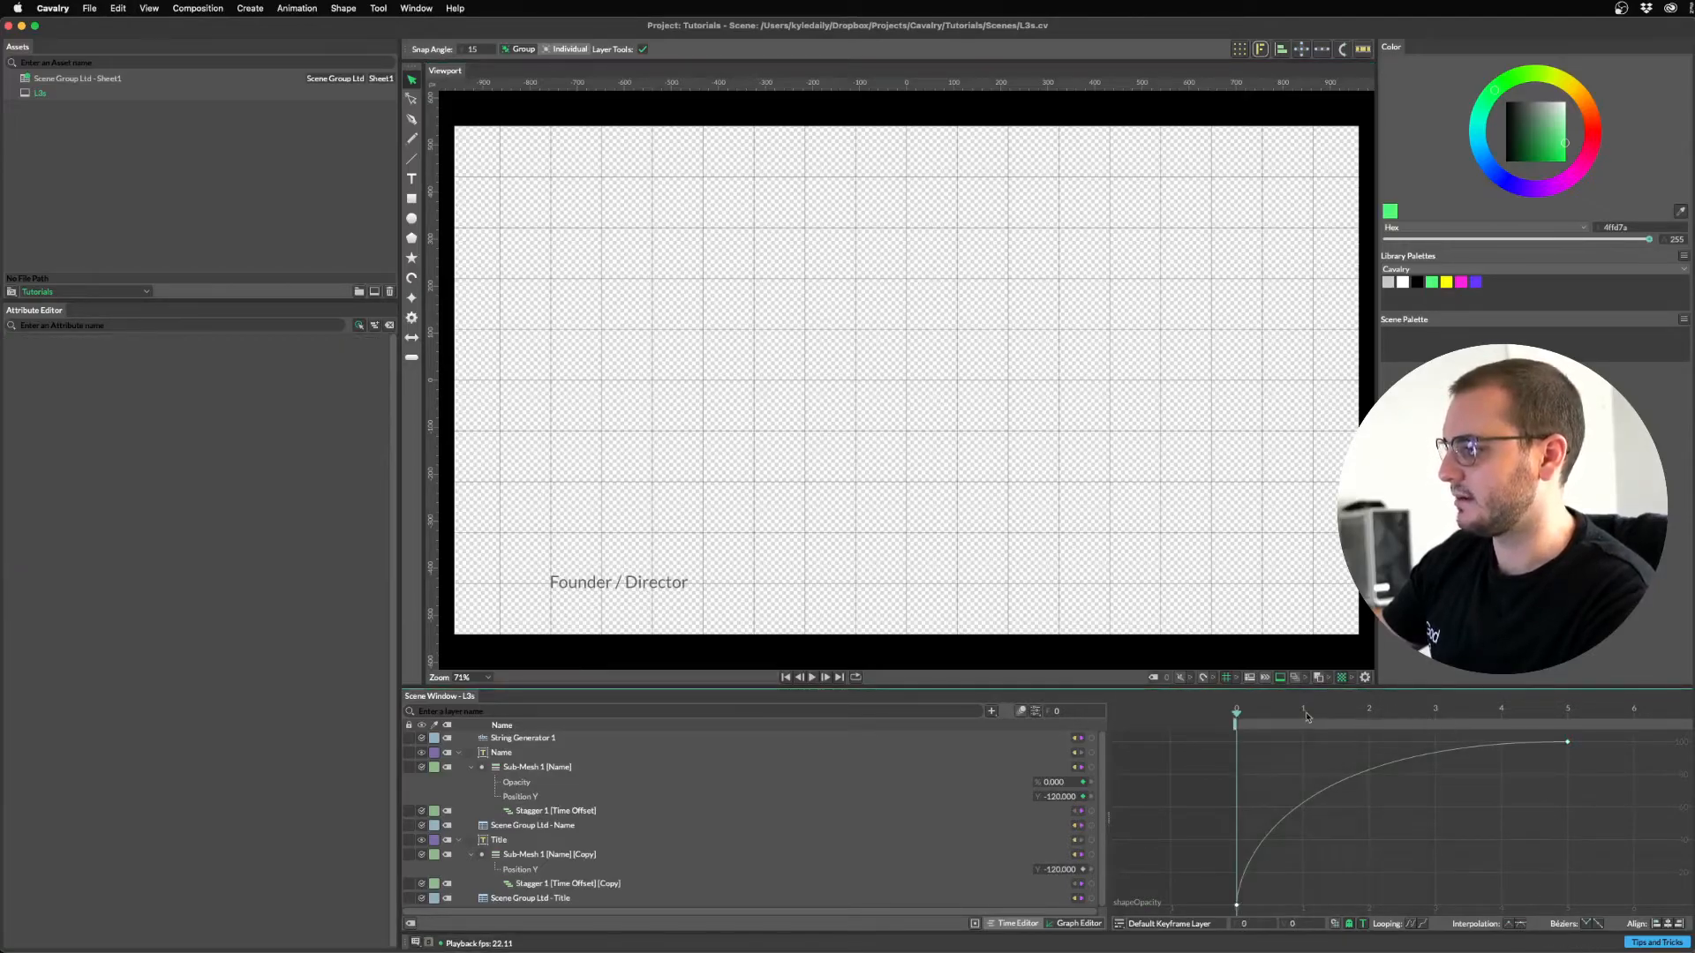
pyautogui.press('space')
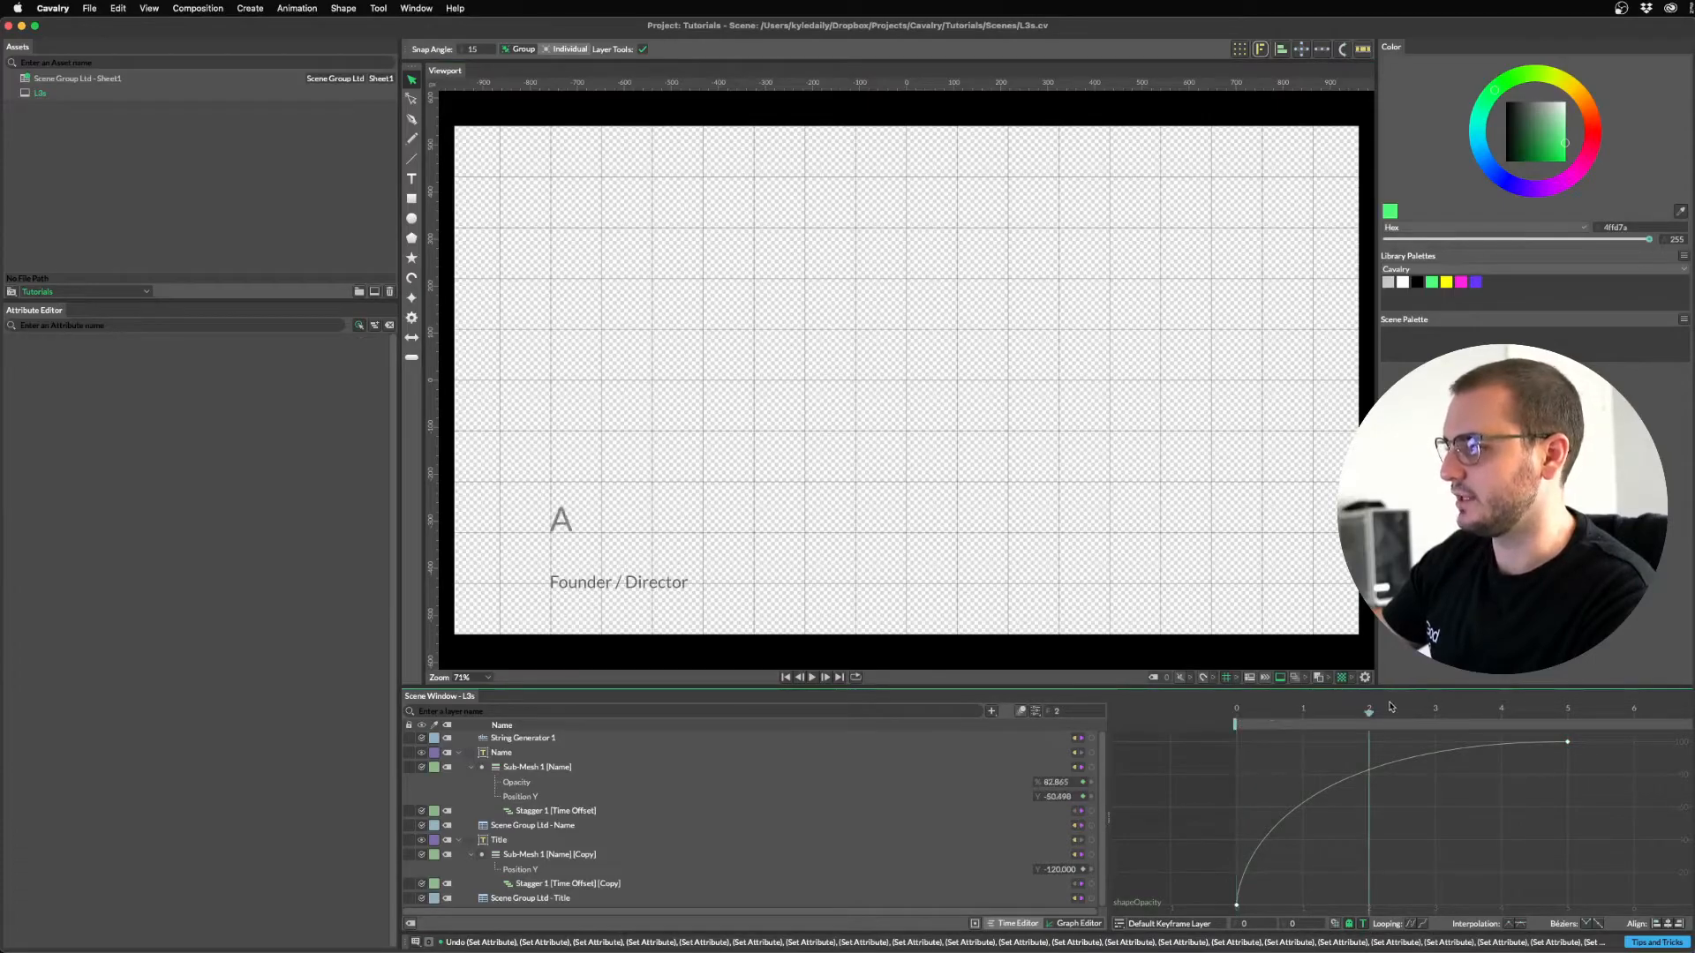
pyautogui.press('space')
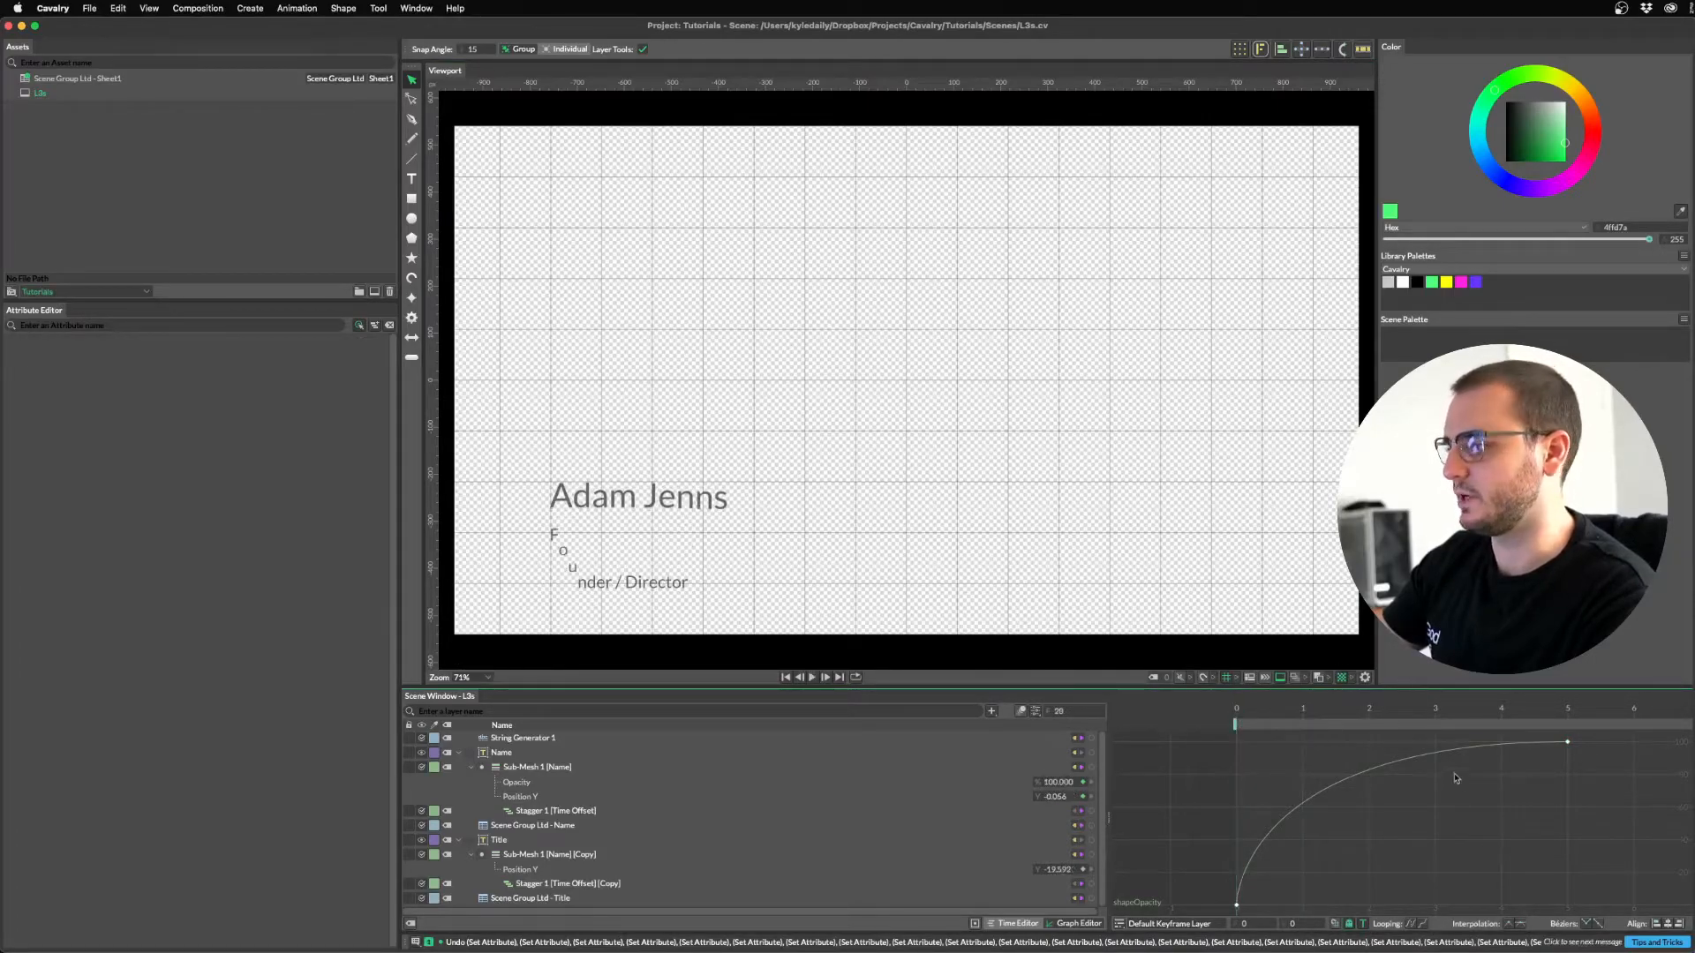
# Drag the start key's handle up for a steep ease-out so letters appear almost immediately.
pyautogui.click(1566, 712)
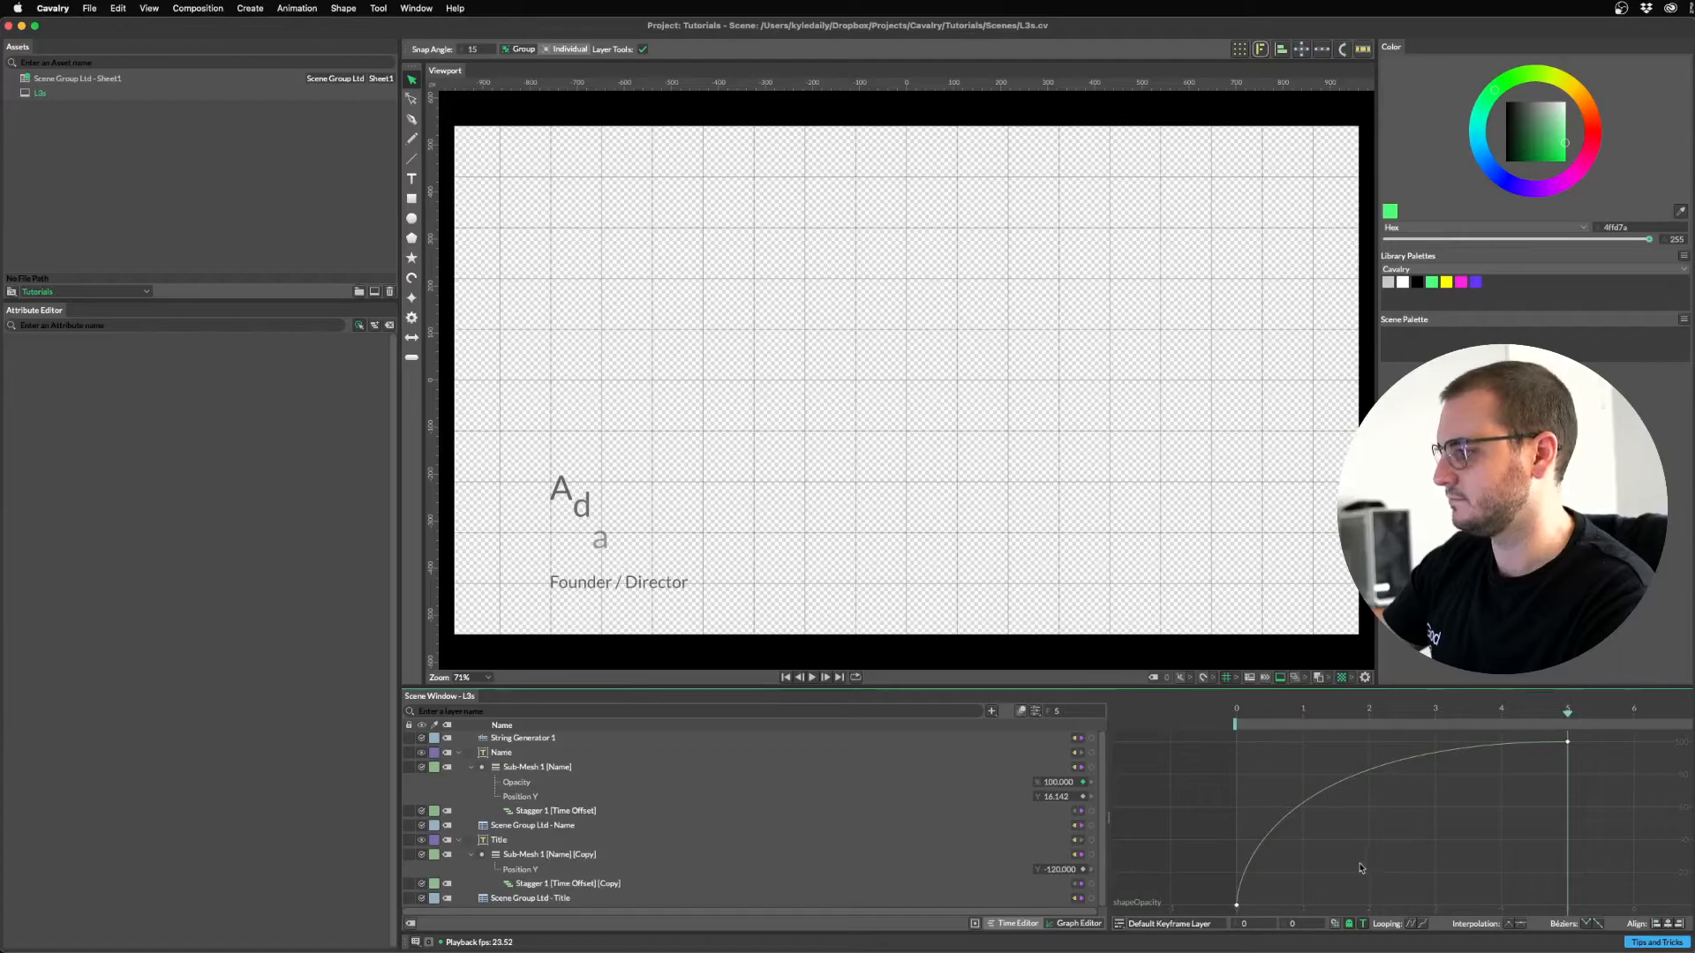
pyautogui.click(1236, 713)
pyautogui.click(1235, 905)
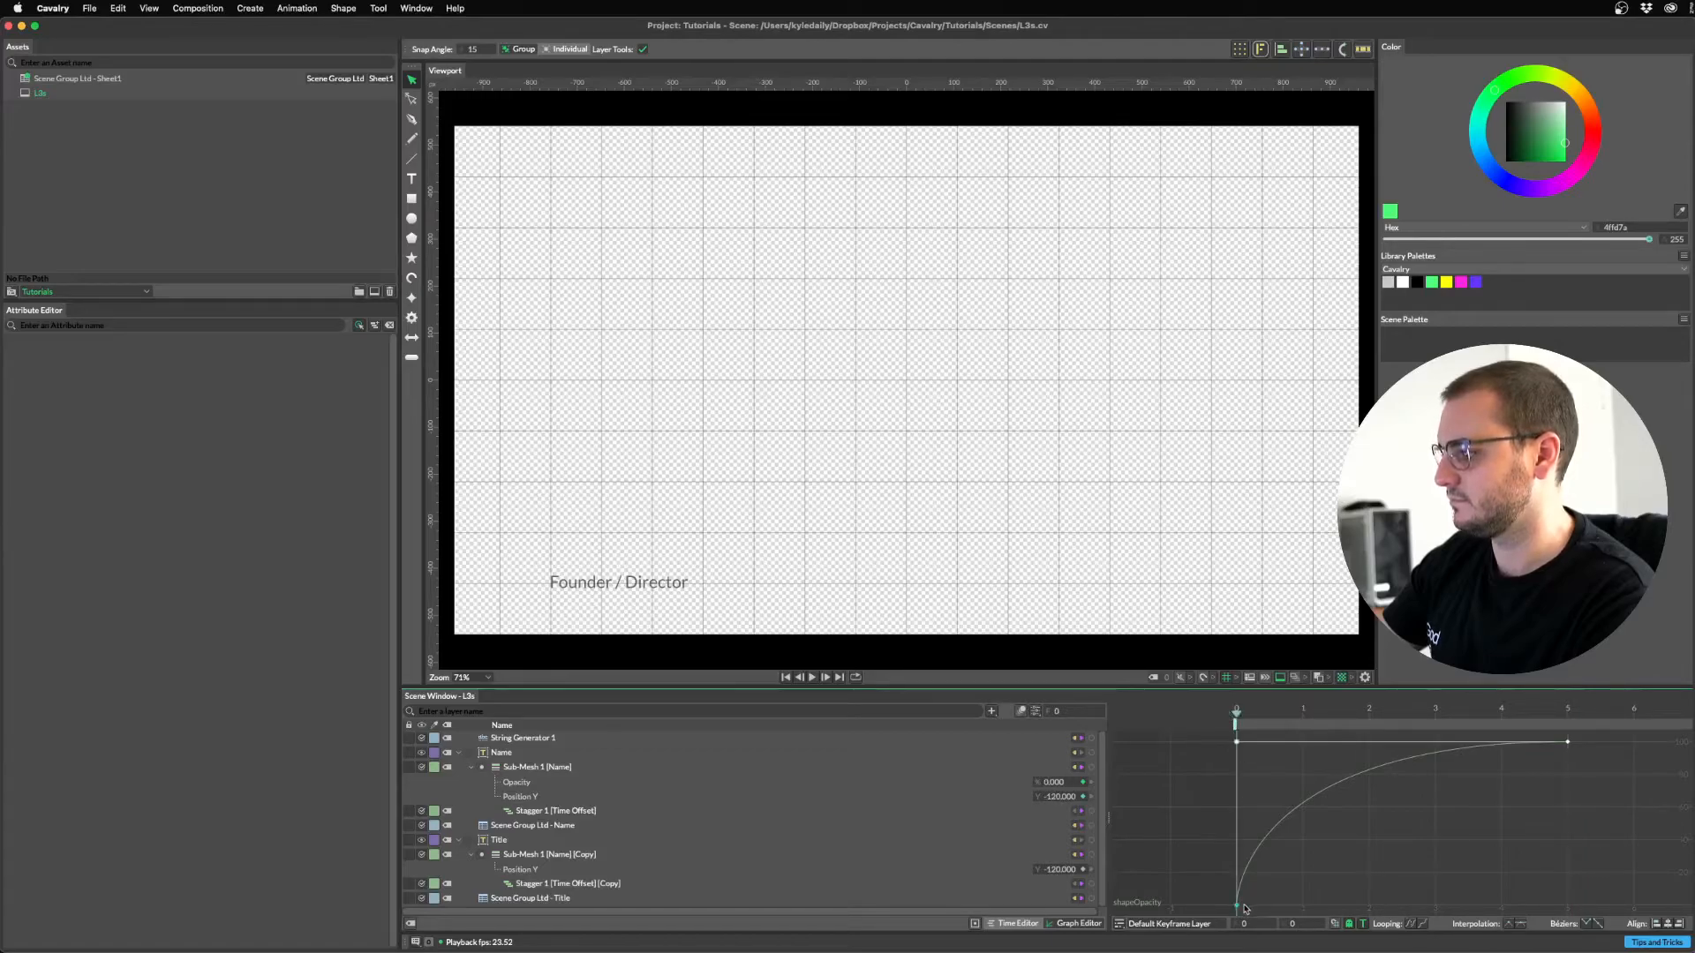
pyautogui.click(1518, 924)
pyautogui.moveTo(1572, 908); pyautogui.dragTo(1198, 769)
pyautogui.press('space')
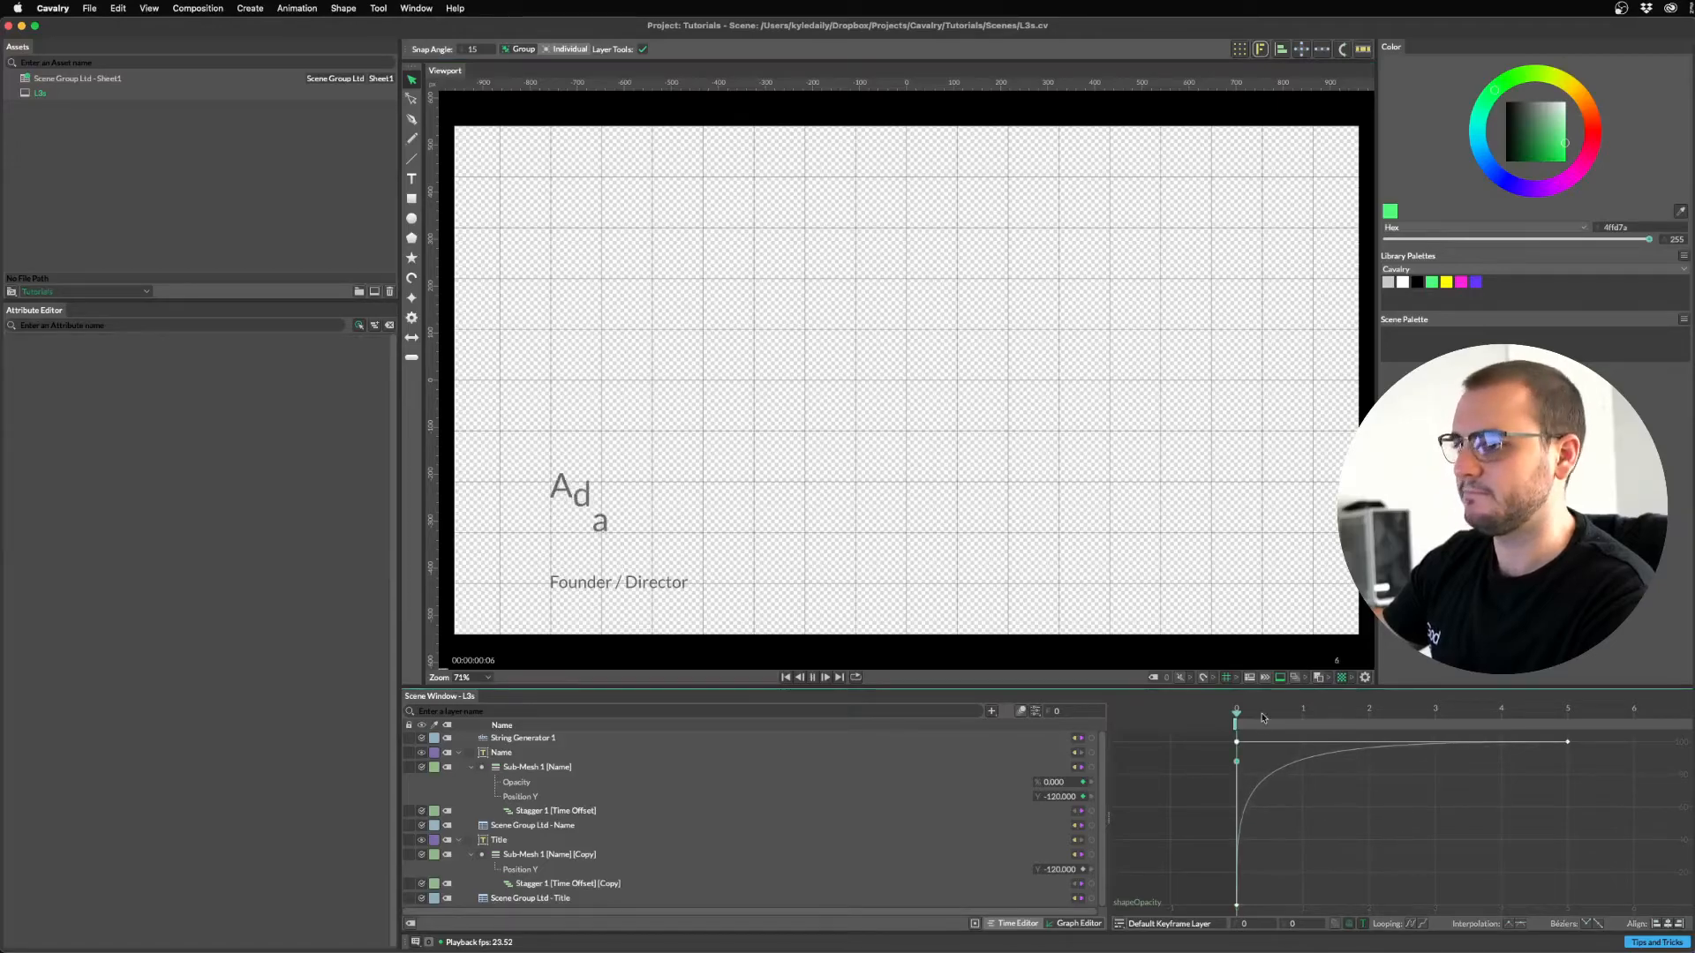
pyautogui.moveTo(1306, 713); pyautogui.dragTo(1200, 707)
pyautogui.press('space')
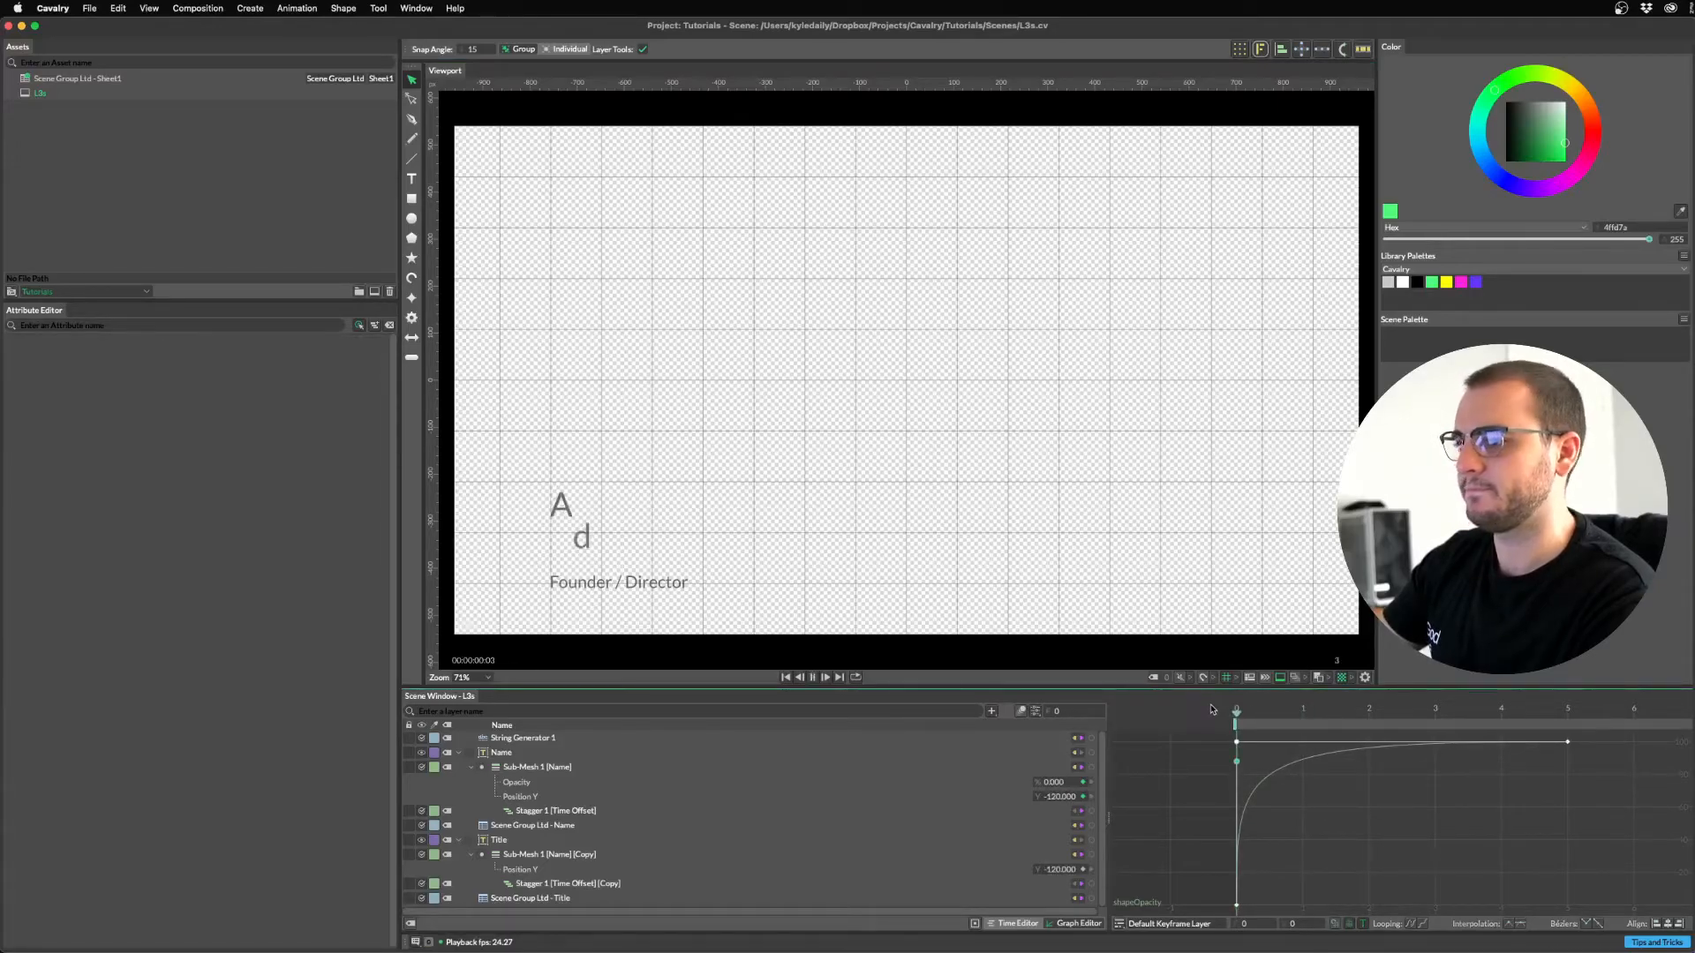
# Copy Sub-Mesh 1 [Name]'s Opacity animation onto Sub-Mesh 1 [Name] [Copy] at frame 0, then preview both lines.
pyautogui.click(1020, 924)
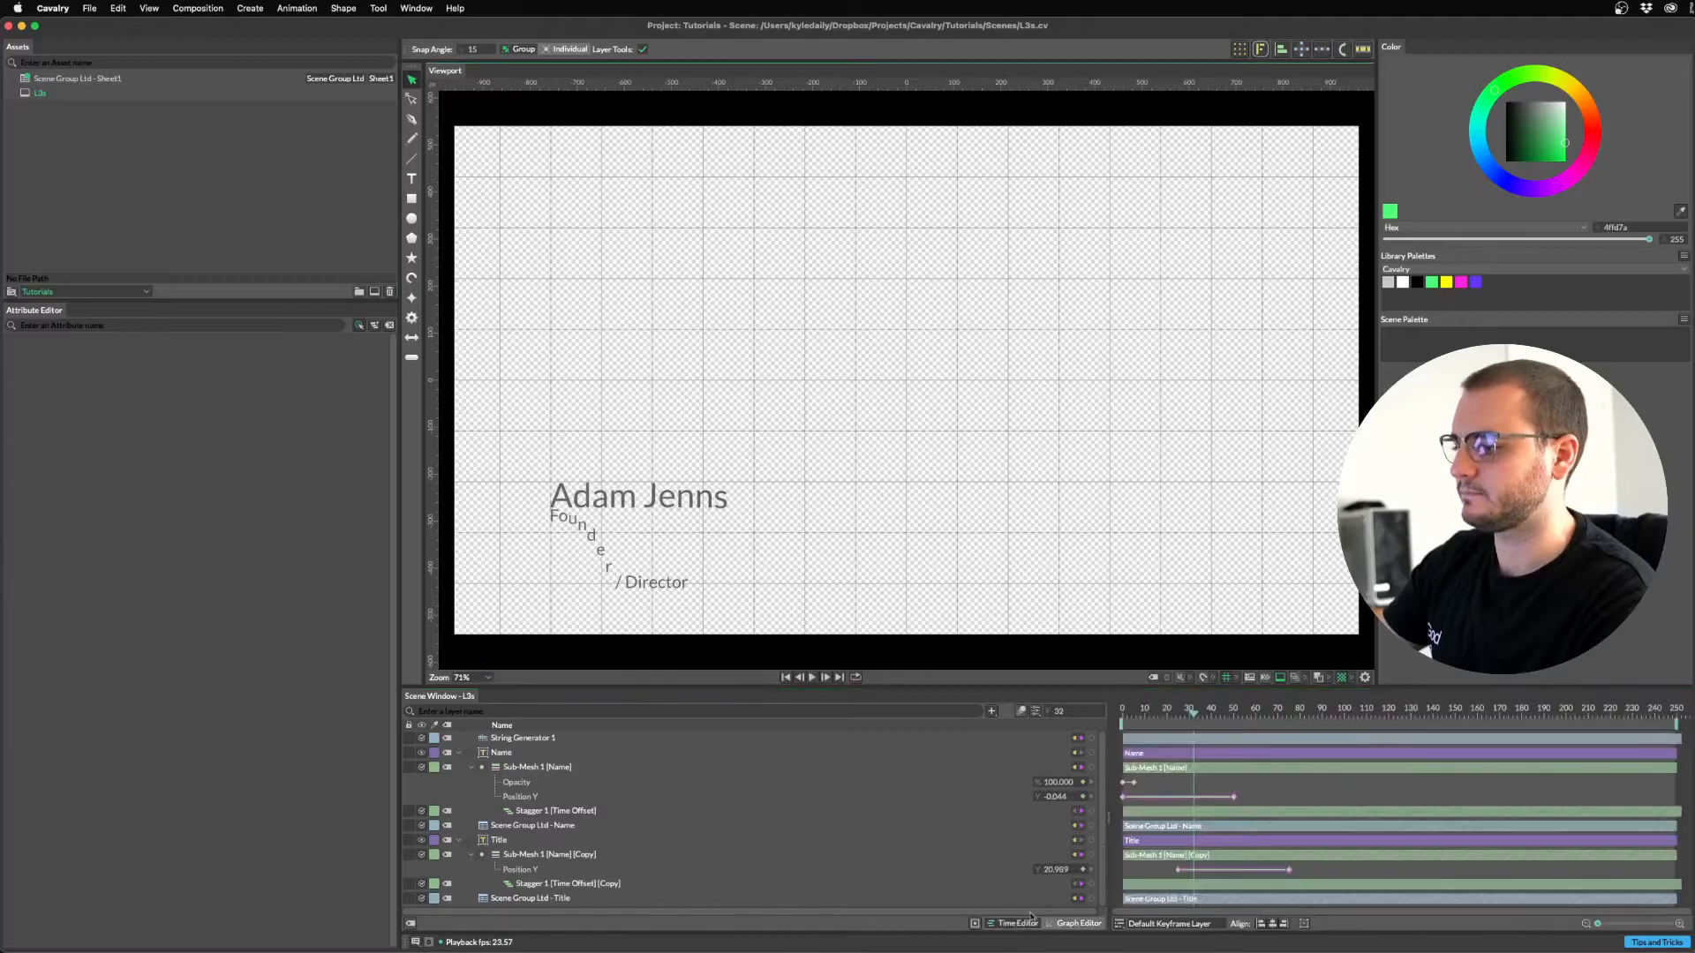
pyautogui.moveTo(1197, 712); pyautogui.dragTo(1063, 695)
pyautogui.press('space')
pyautogui.press('space')
pyautogui.click(537, 767)
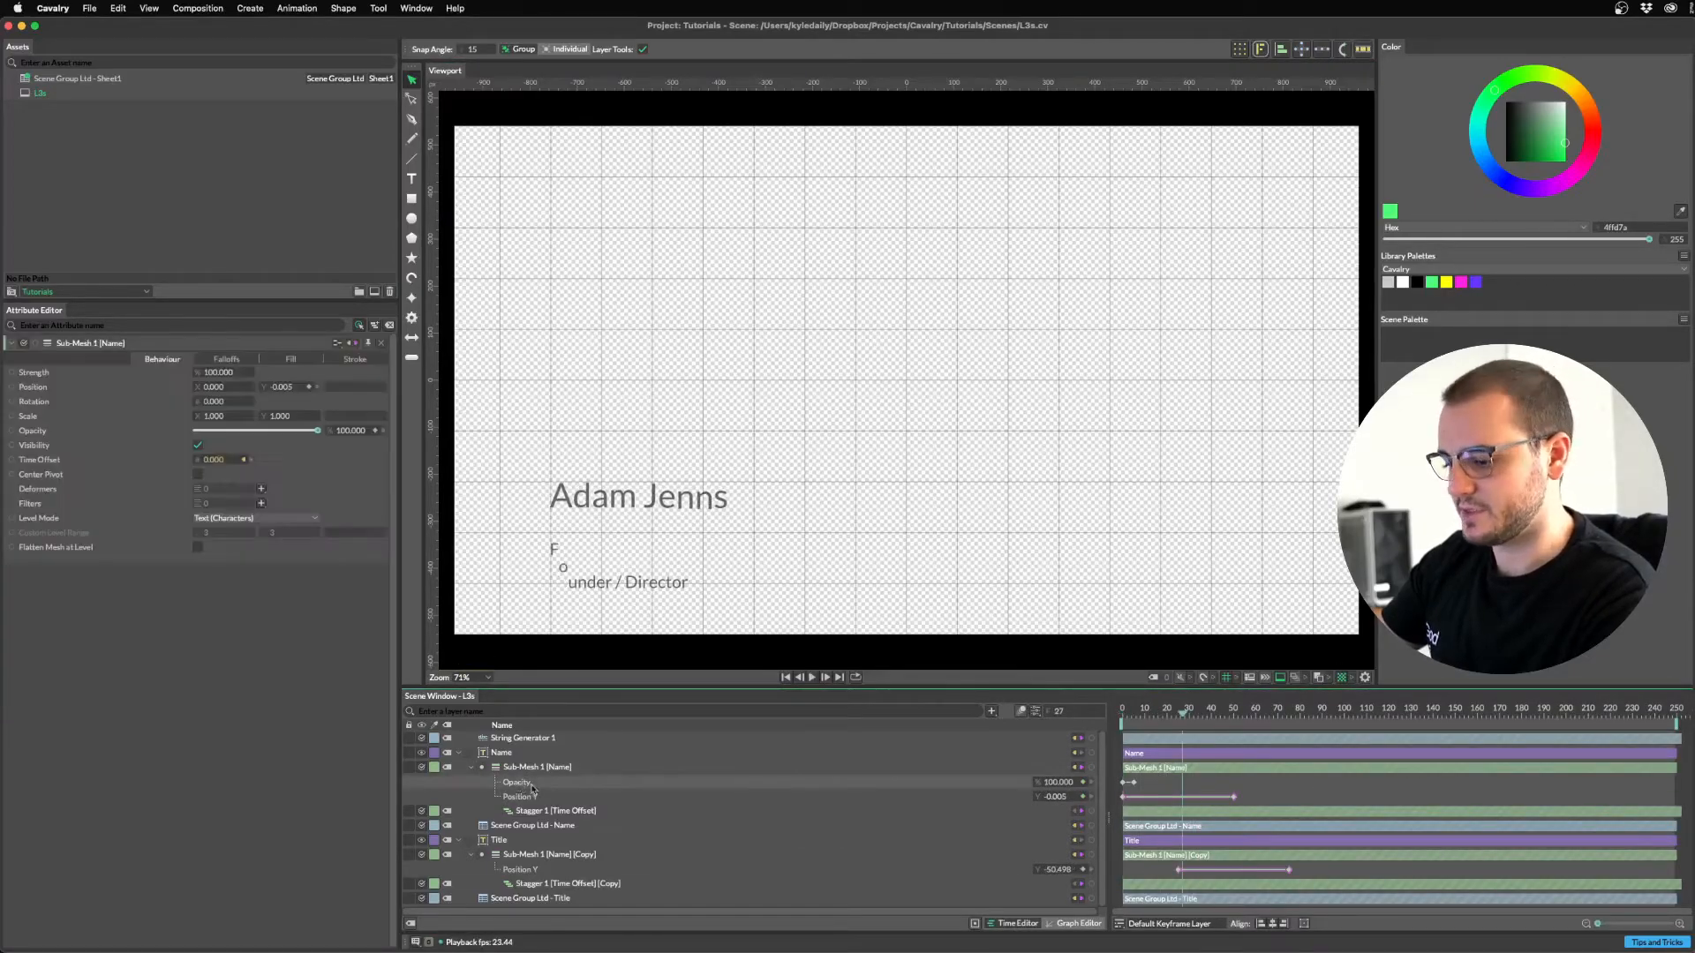
pyautogui.press('super+c')
pyautogui.click(536, 858)
pyautogui.moveTo(1175, 715); pyautogui.dragTo(1036, 712)
pyautogui.press('super+v')
pyautogui.moveTo(1162, 866); pyautogui.dragTo(1122, 871)
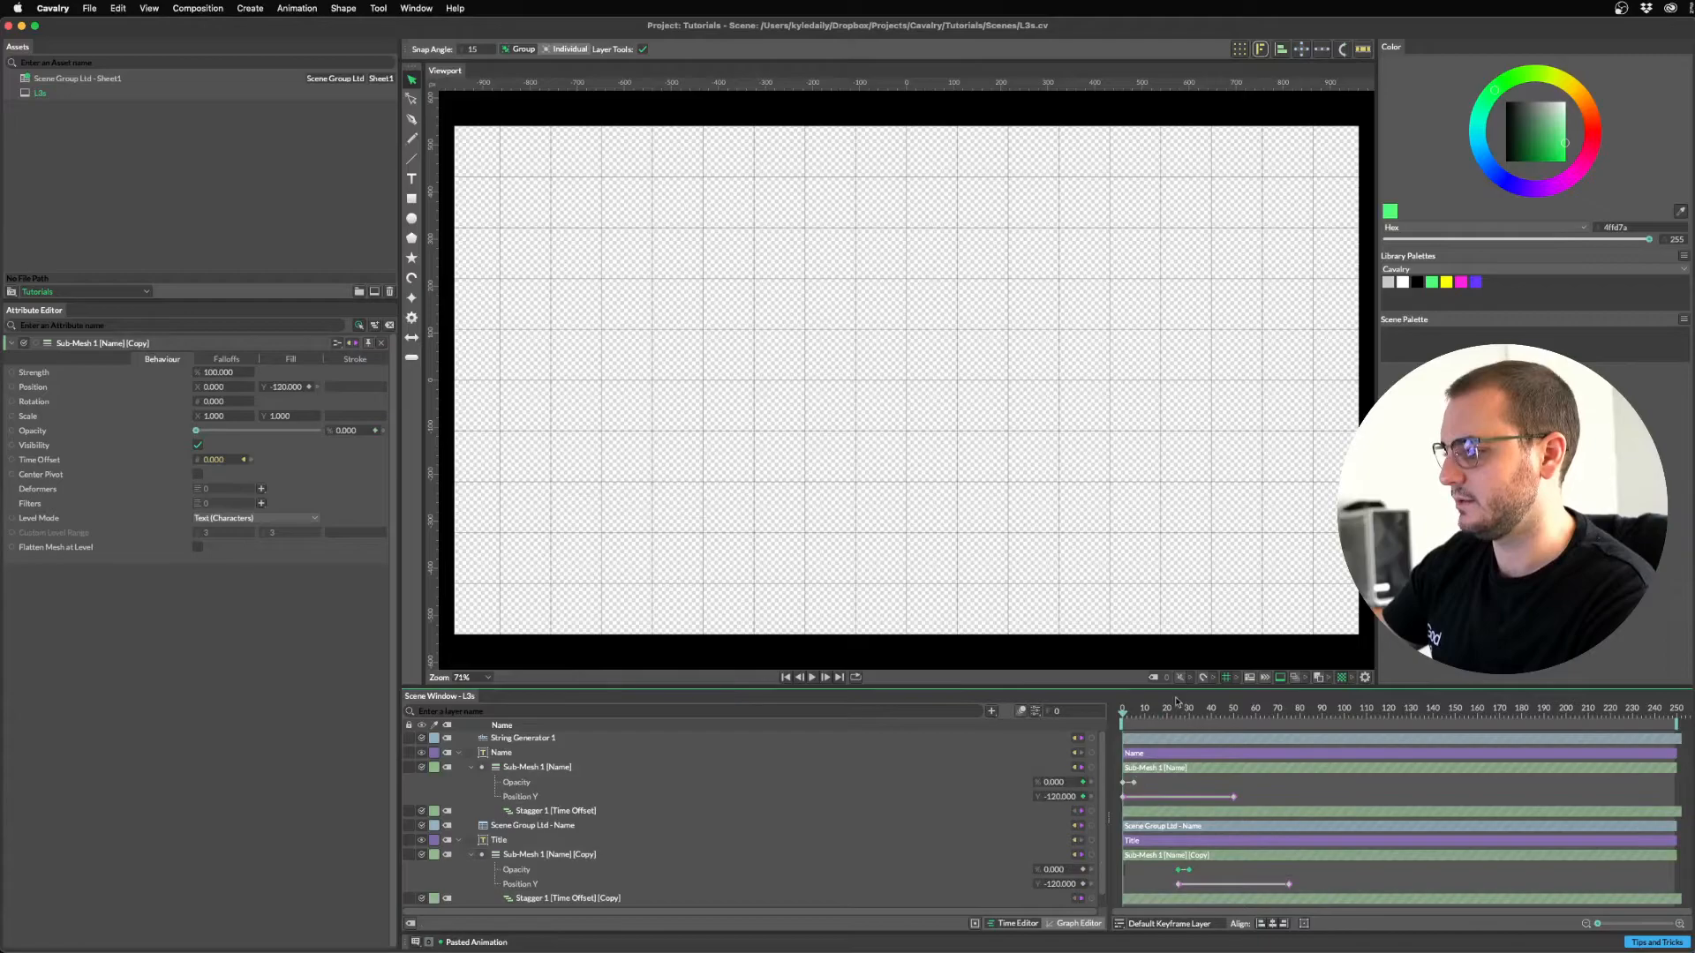
pyautogui.press('space')
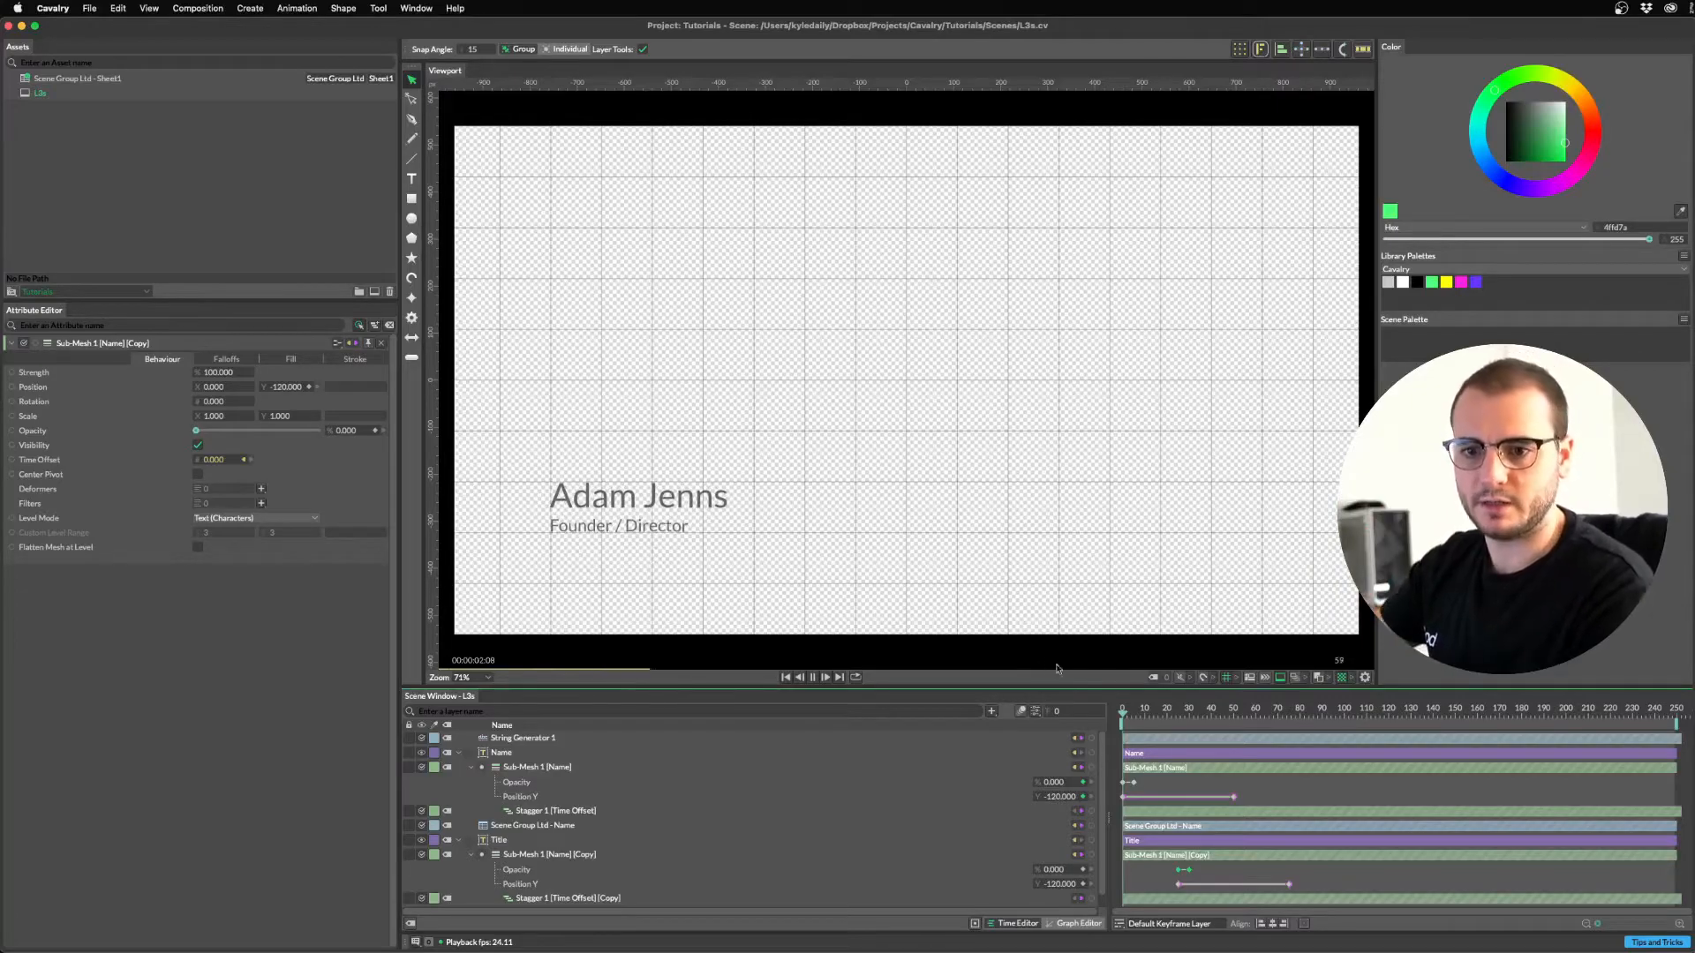
pyautogui.press('space')
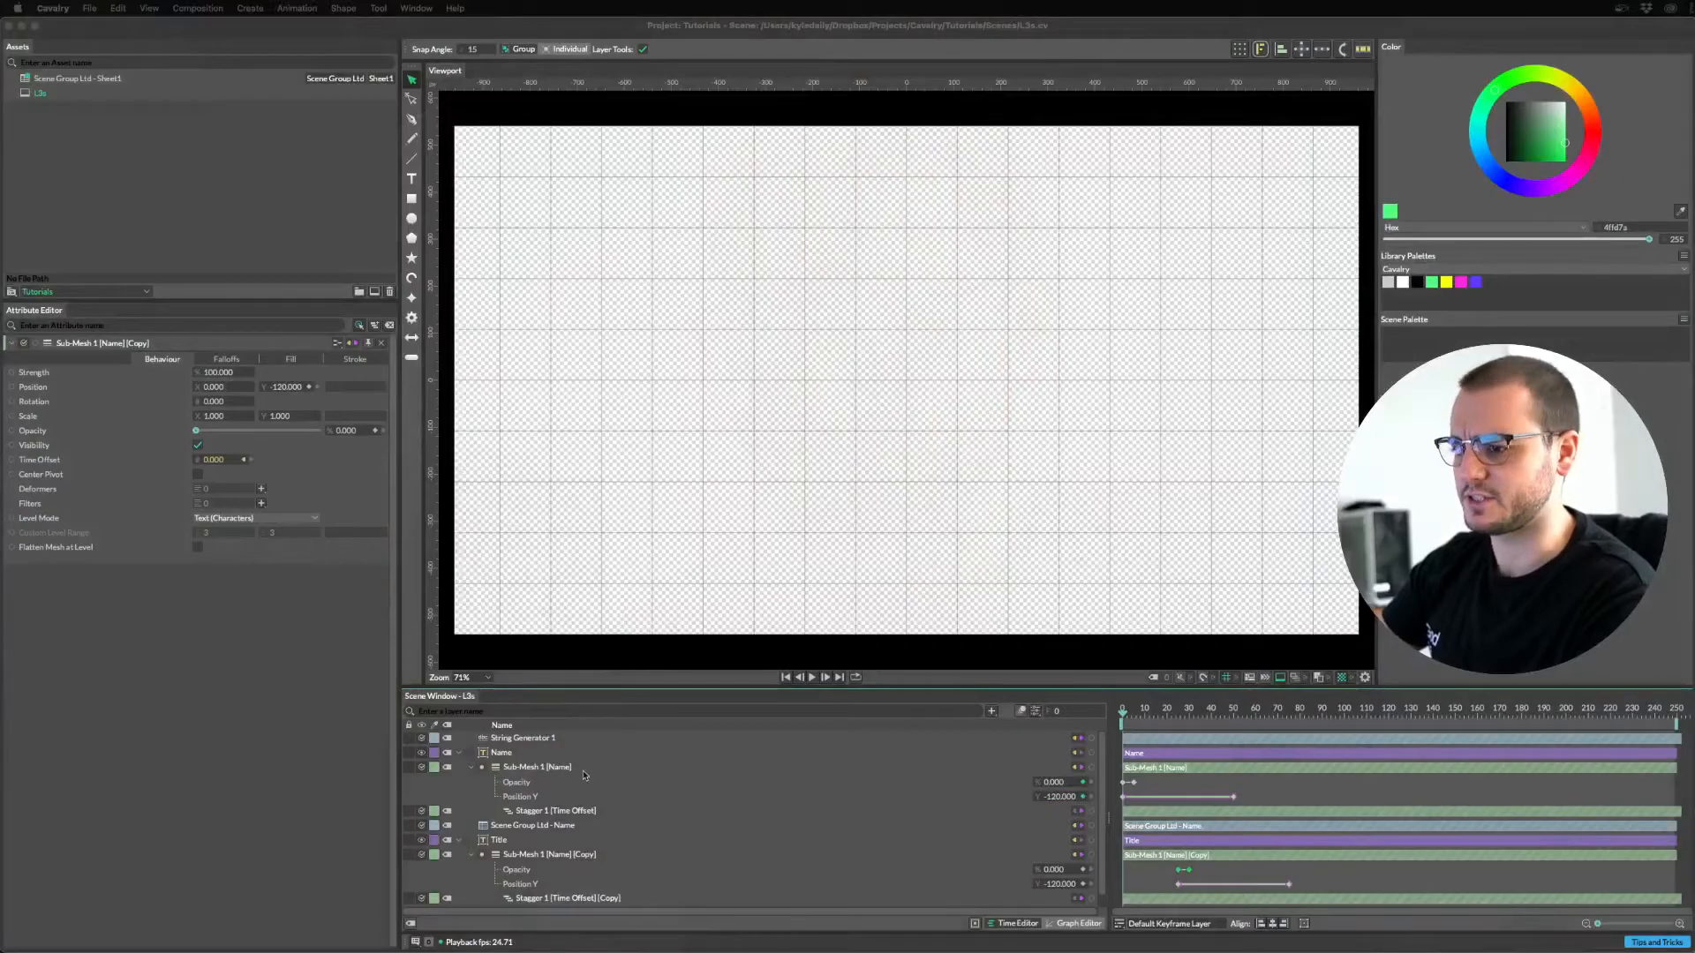
# Add a Sub-Mesh Bounding Box layer through the layer search using 'sub'.
pyautogui.click(472, 767)
pyautogui.click(473, 811)
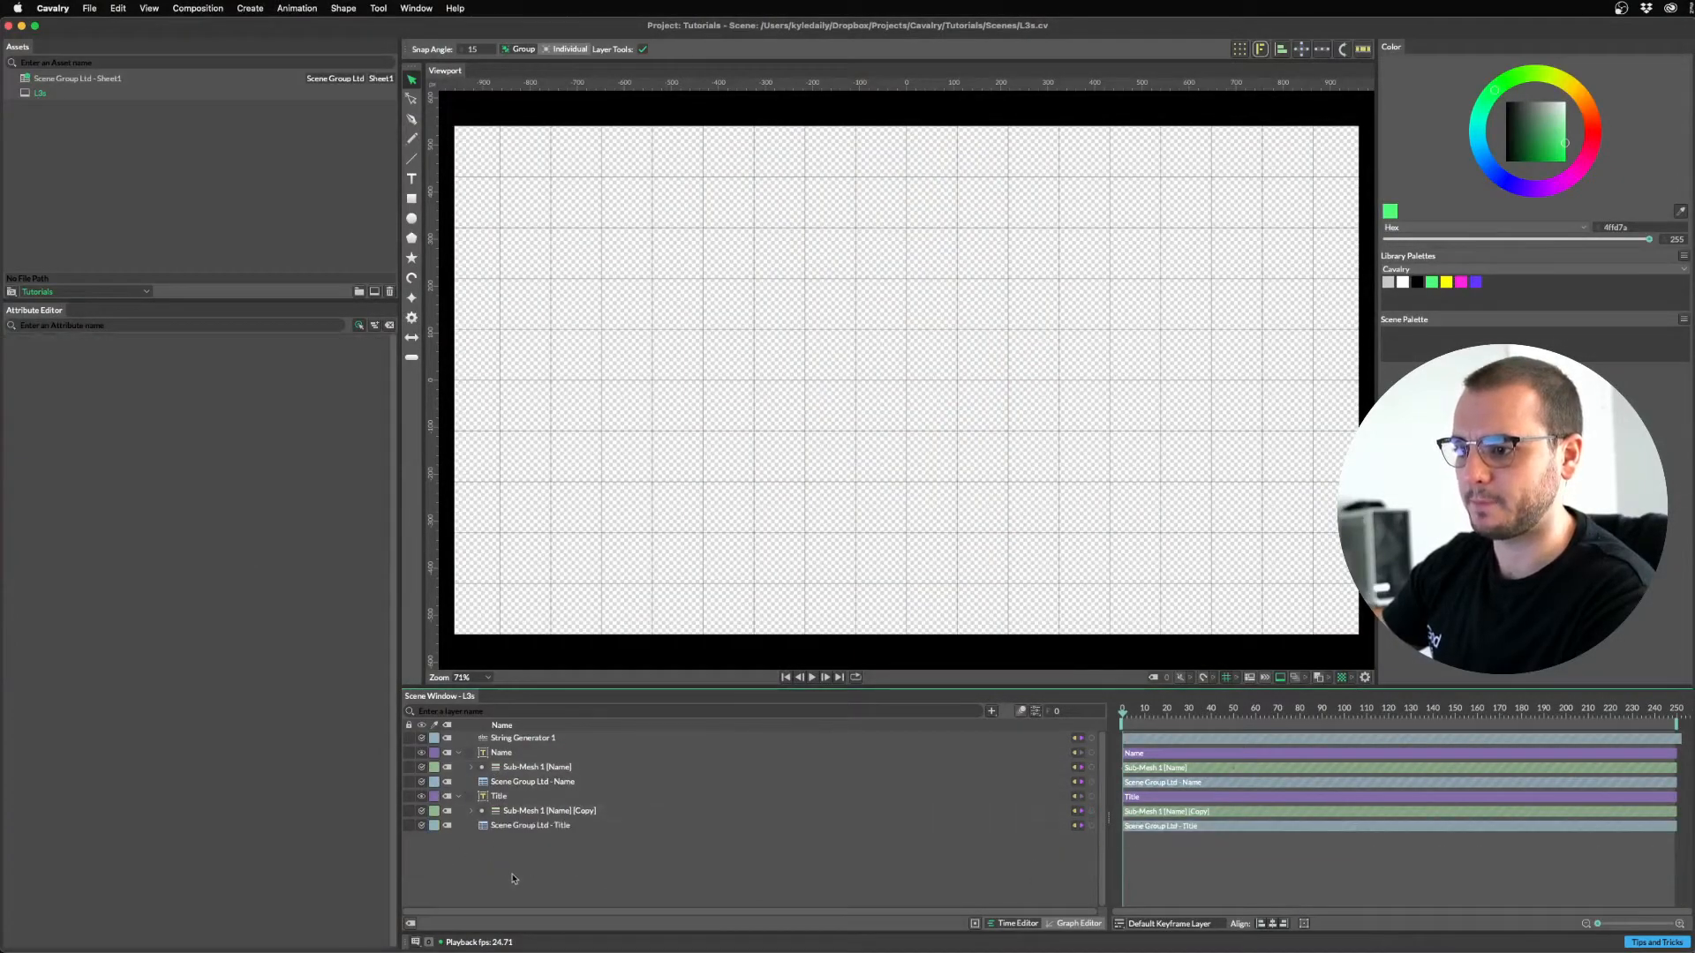
pyautogui.press('super+period')
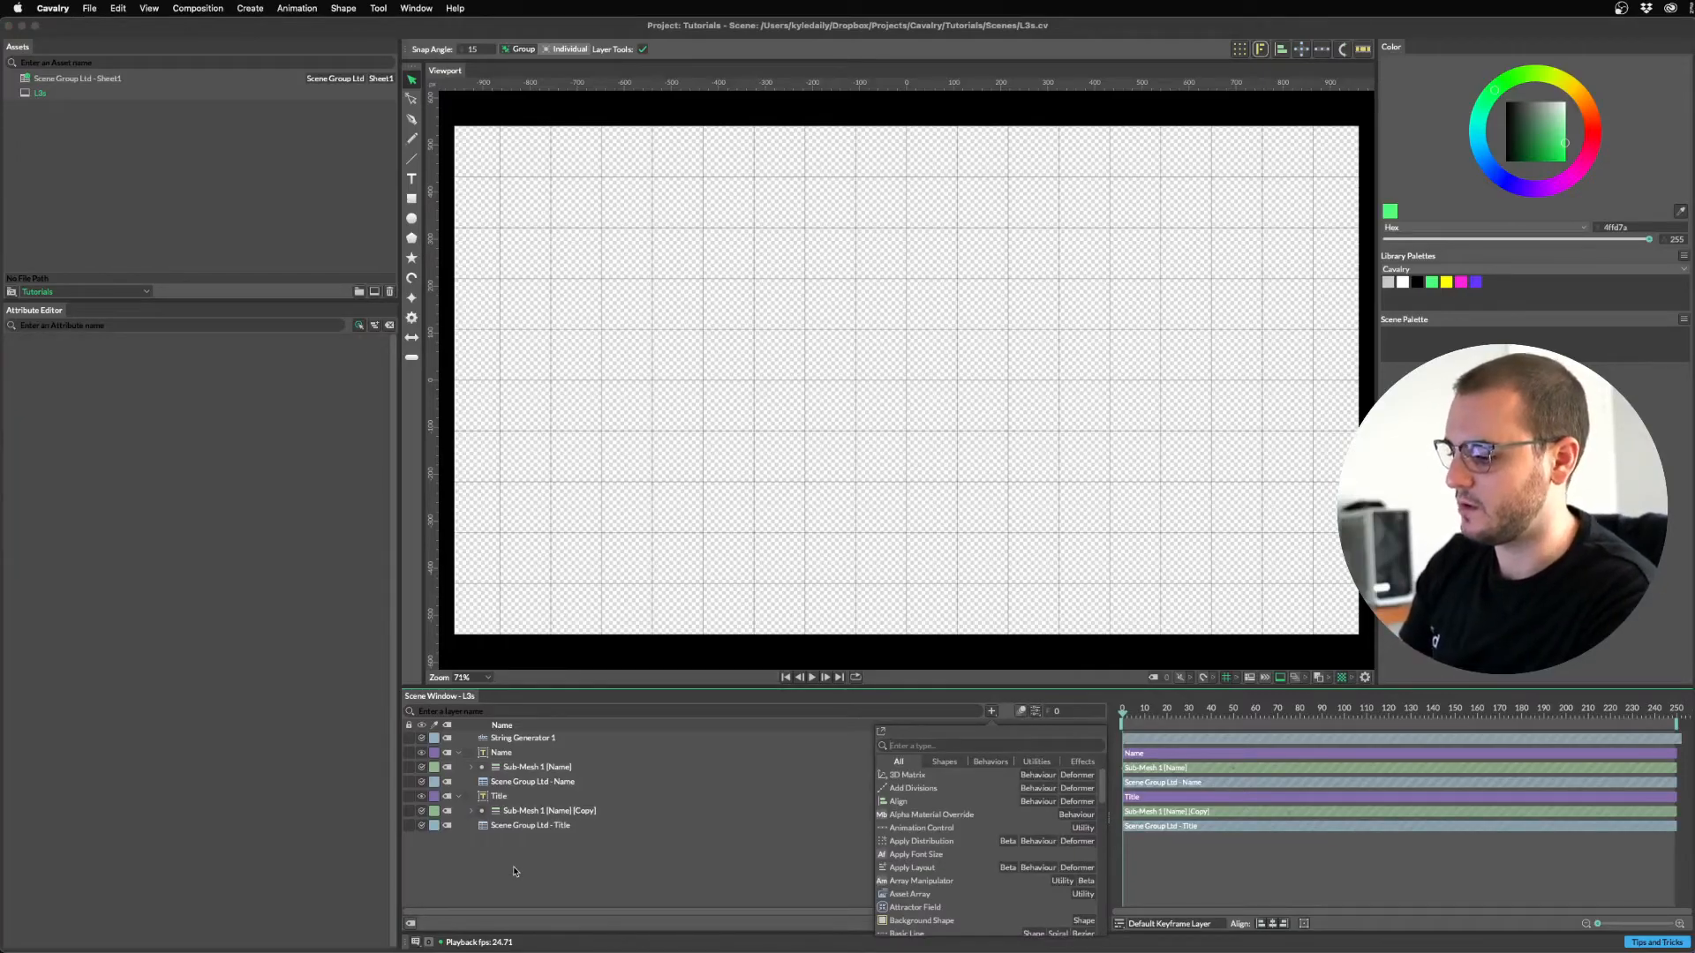
pyautogui.write('sub')
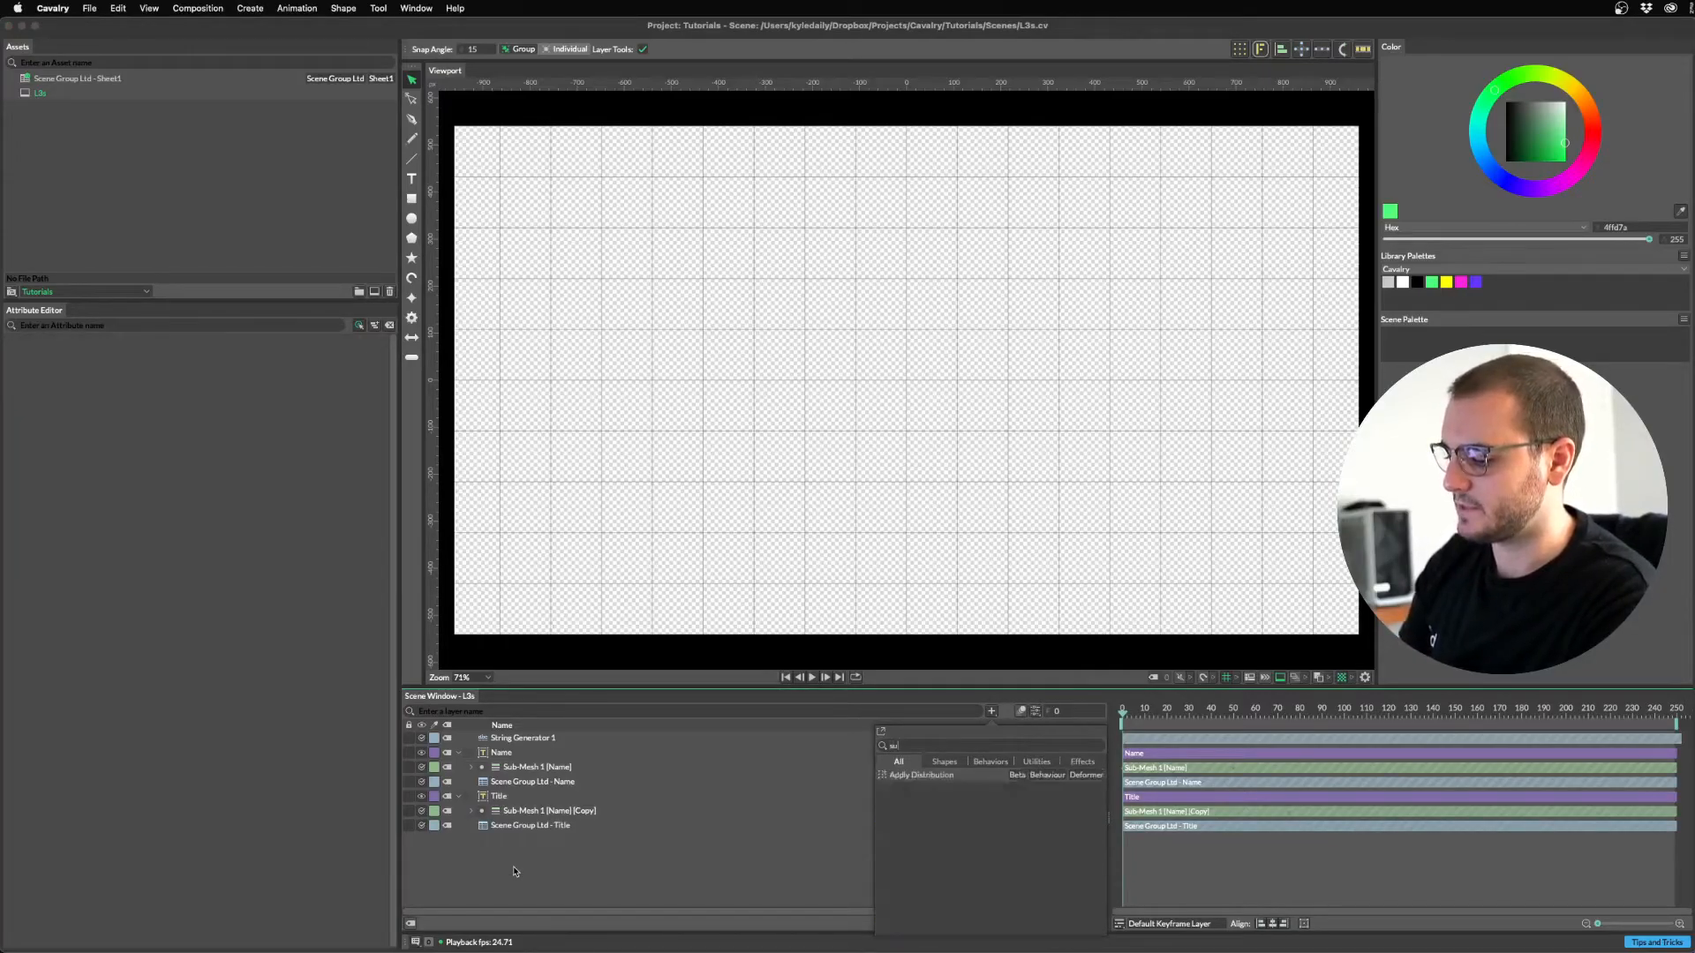
pyautogui.press('Down')
pyautogui.press('Return')
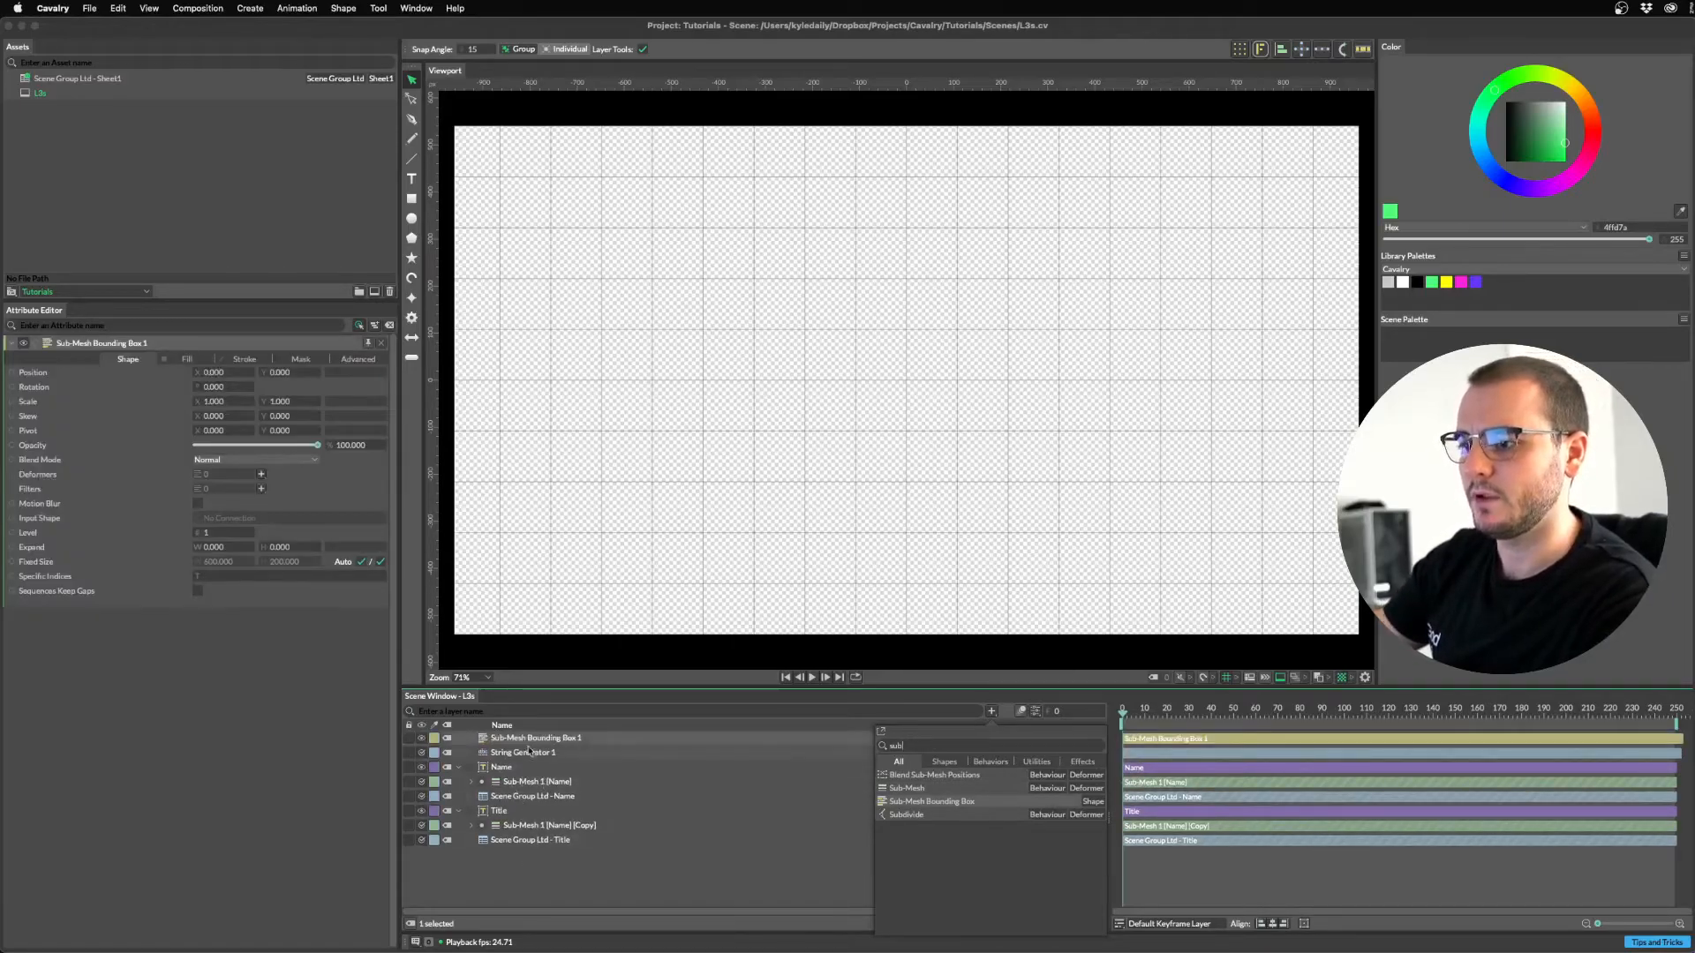
pyautogui.press('Escape')
# Reorder the layers and drag Name onto Sub-Mesh Bounding Box 1's Input Shape.
pyautogui.moveTo(528, 741); pyautogui.dragTo(515, 758)
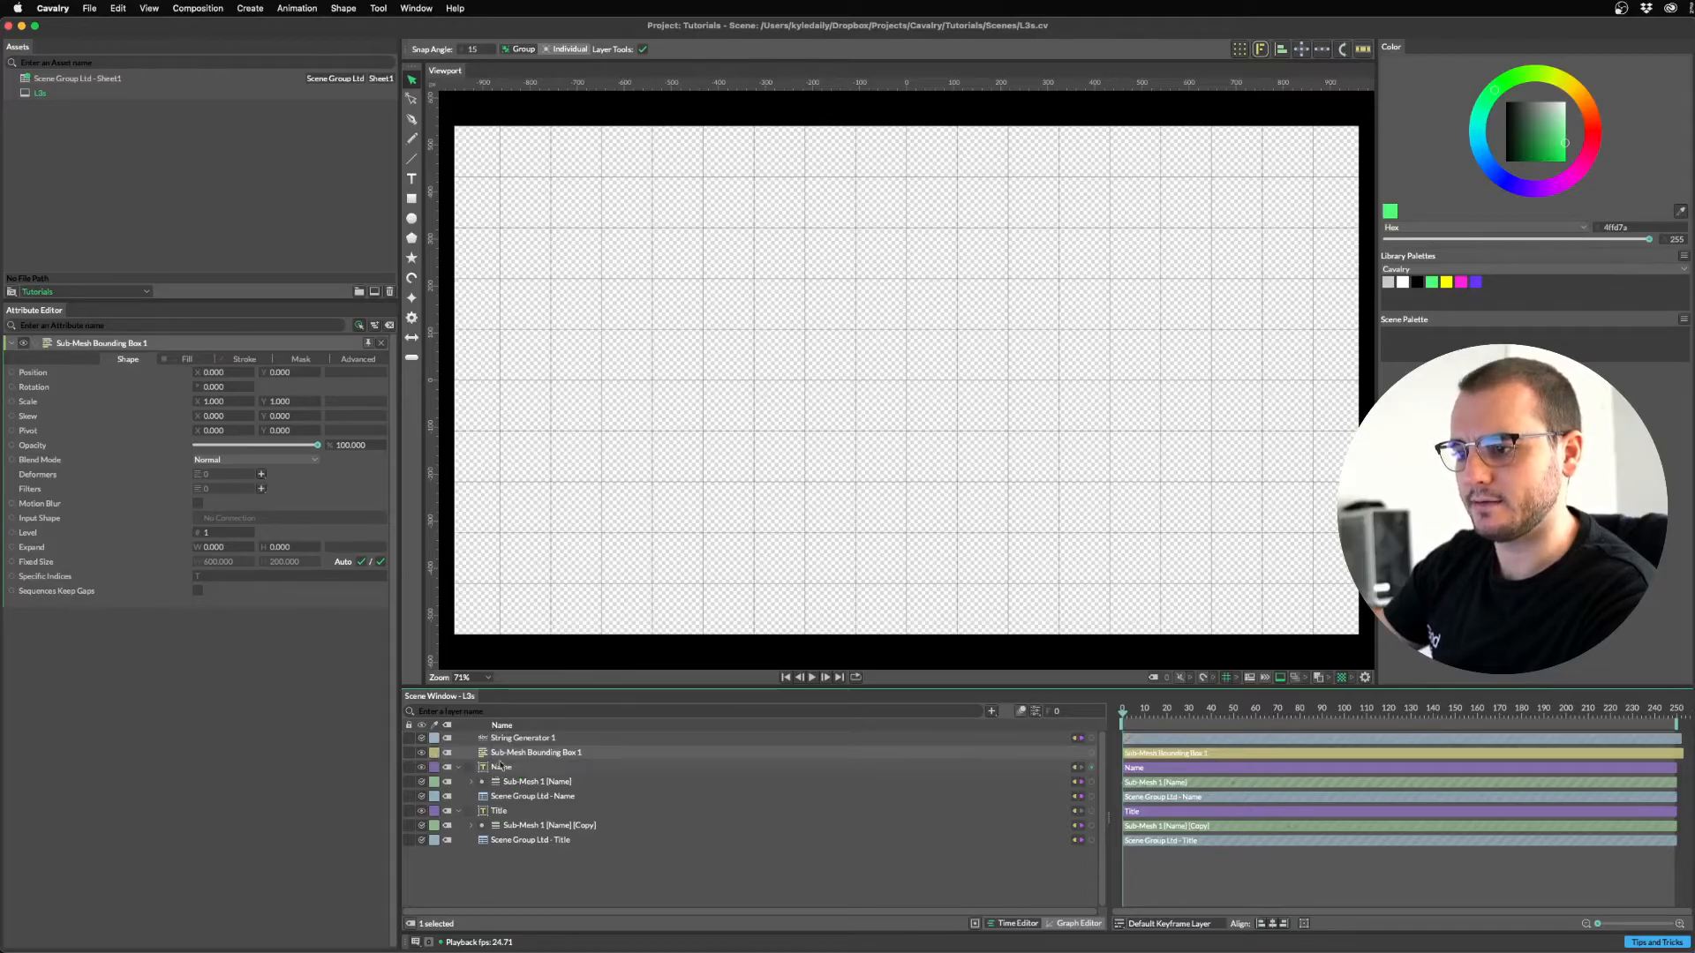
pyautogui.moveTo(497, 768); pyautogui.dragTo(514, 755)
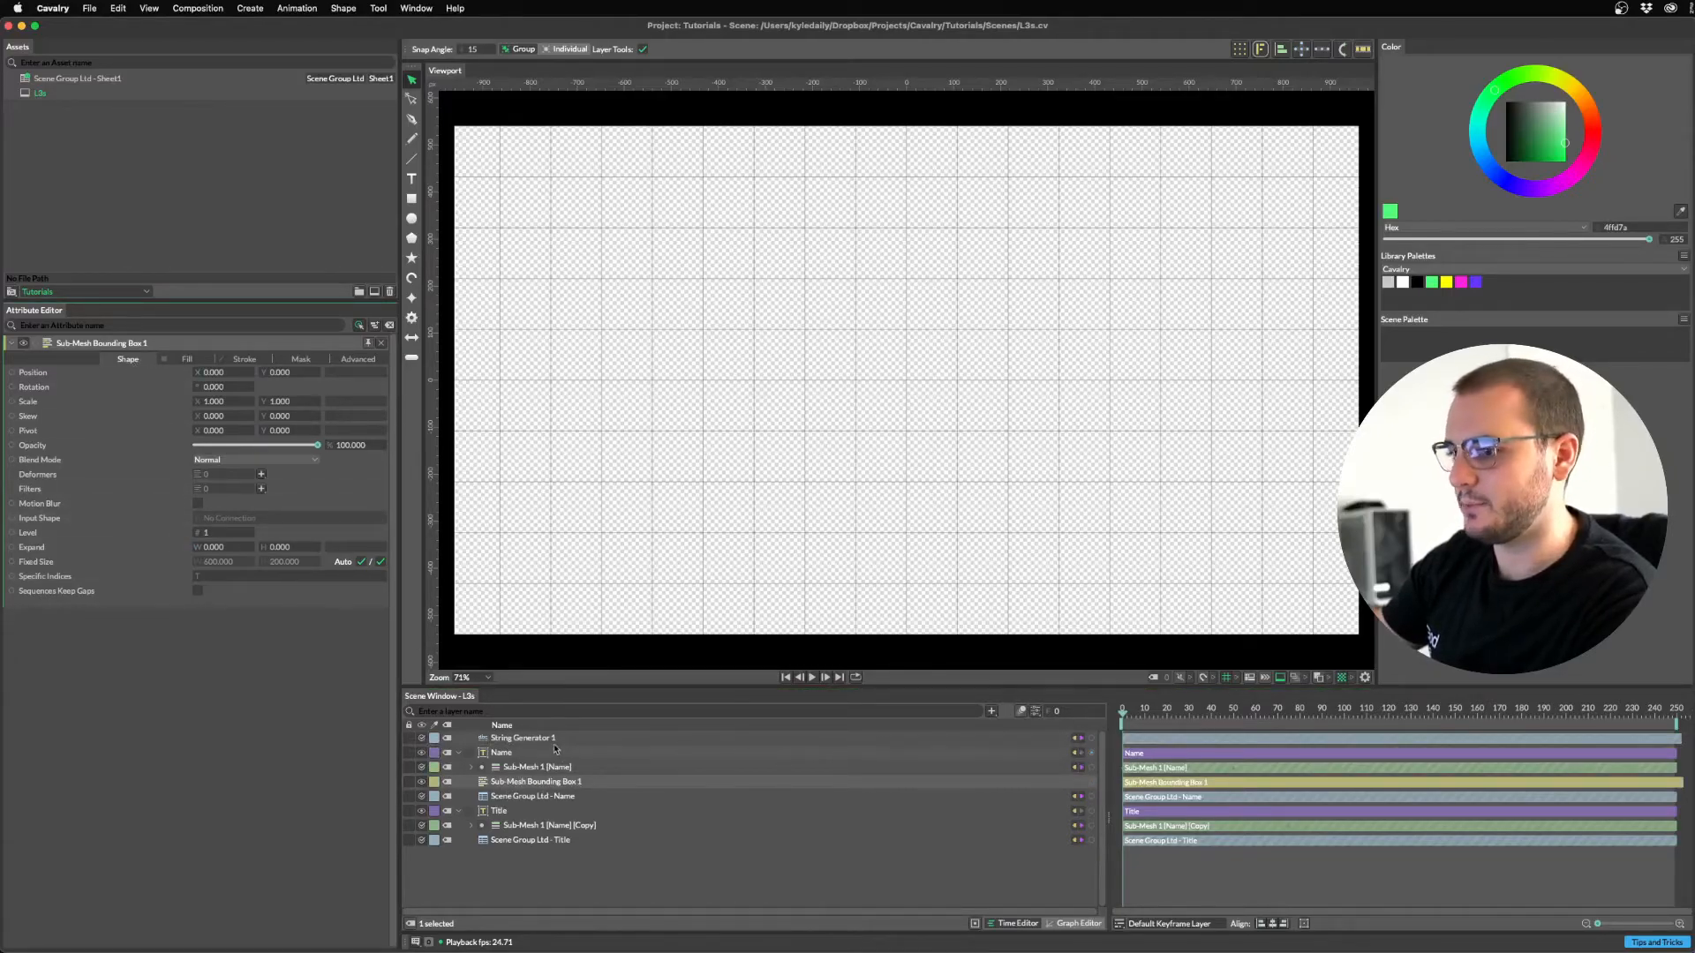
pyautogui.moveTo(508, 755); pyautogui.dragTo(52, 521)
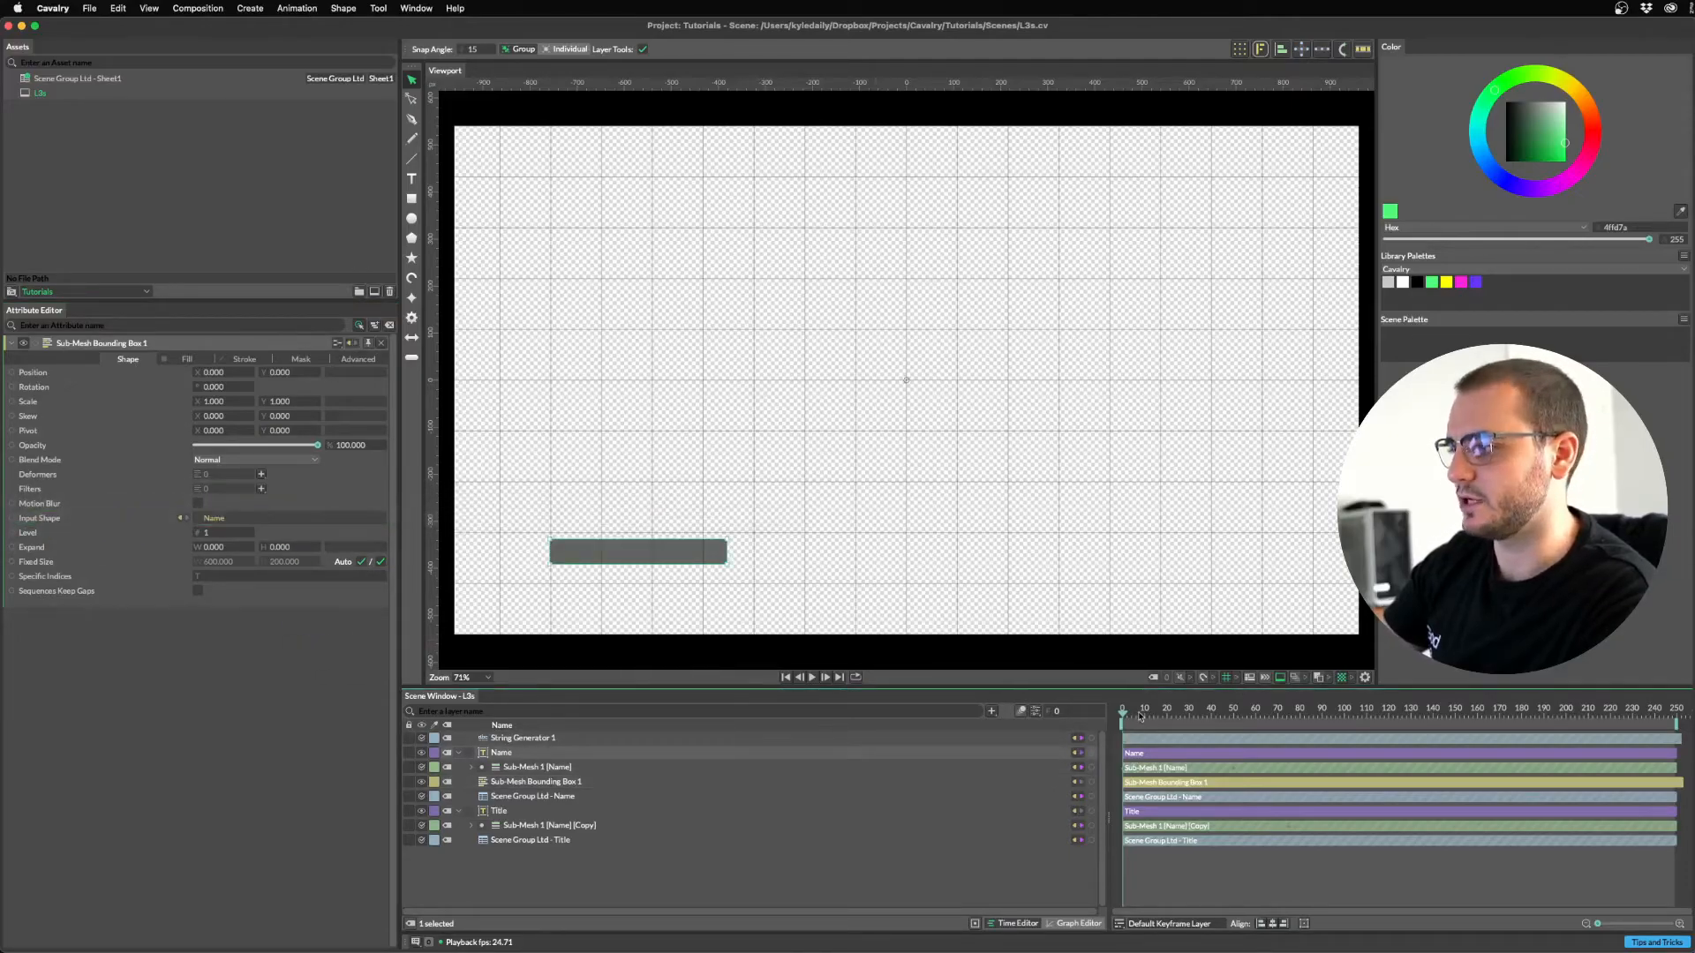
# Set the bounding box Fill Color to black.
pyautogui.click(1202, 713)
pyautogui.moveTo(1211, 715); pyautogui.dragTo(1114, 712)
pyautogui.press('space')
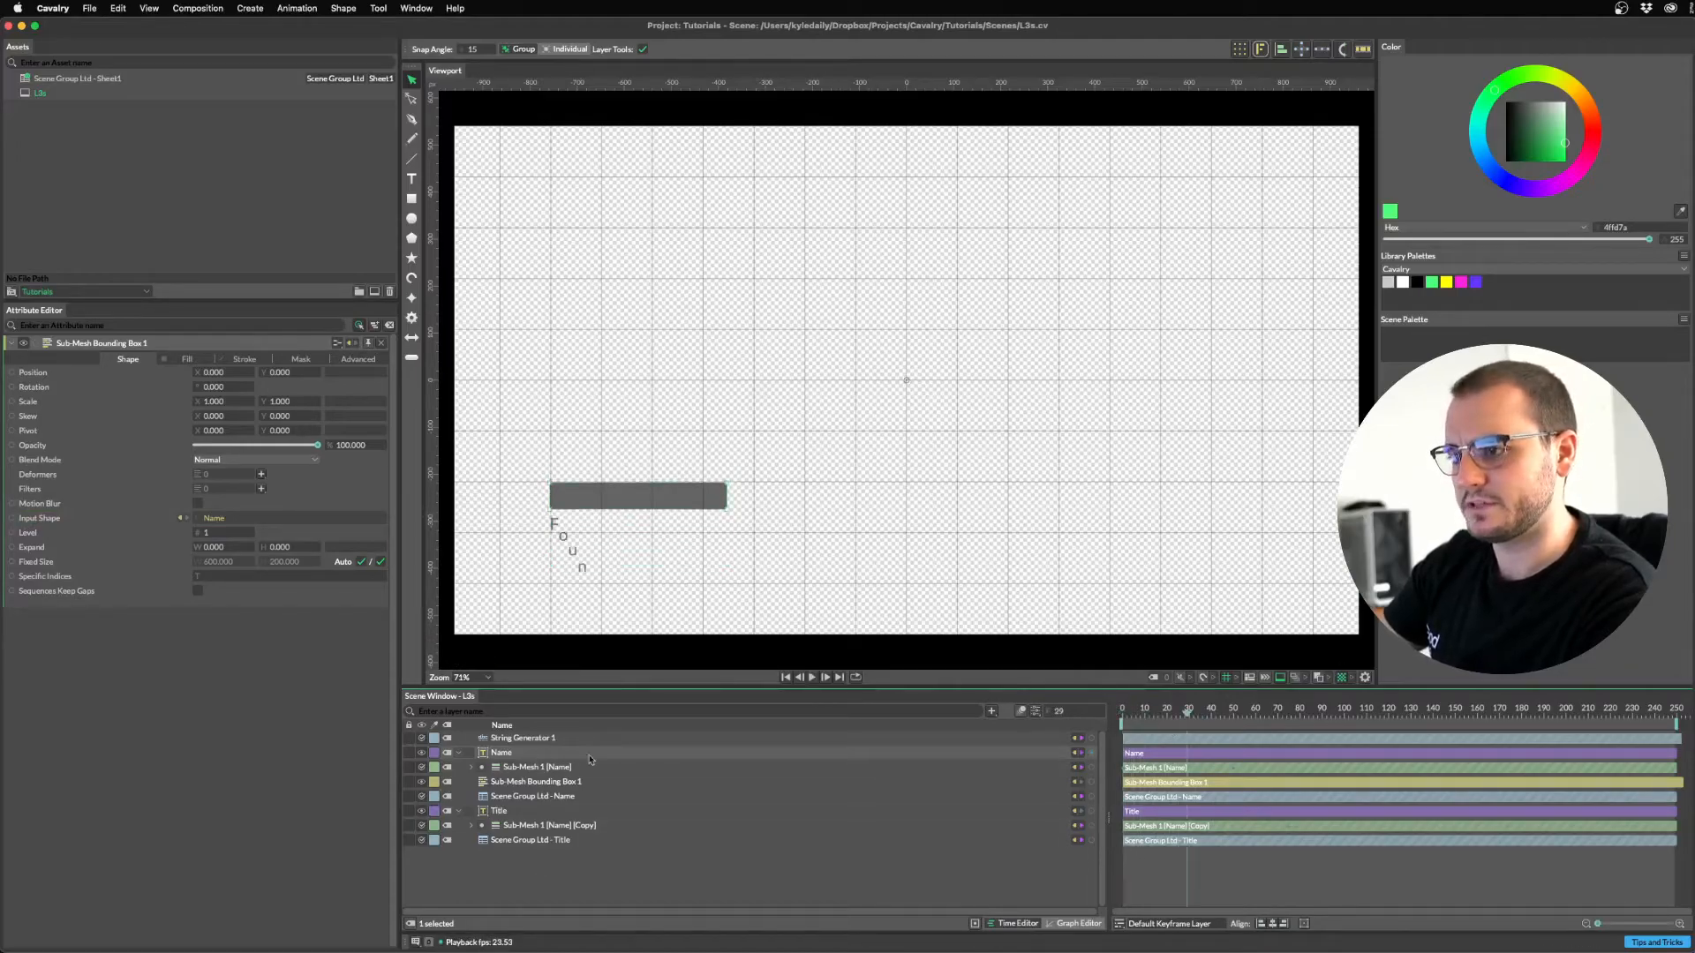
pyautogui.click(187, 358)
pyautogui.click(224, 387)
pyautogui.click(181, 199)
pyautogui.moveTo(181, 199); pyautogui.dragTo(149, 177)
pyautogui.click(163, 385)
# Set the Name text's fill colour to white.
pyautogui.click(507, 752)
pyautogui.click(128, 358)
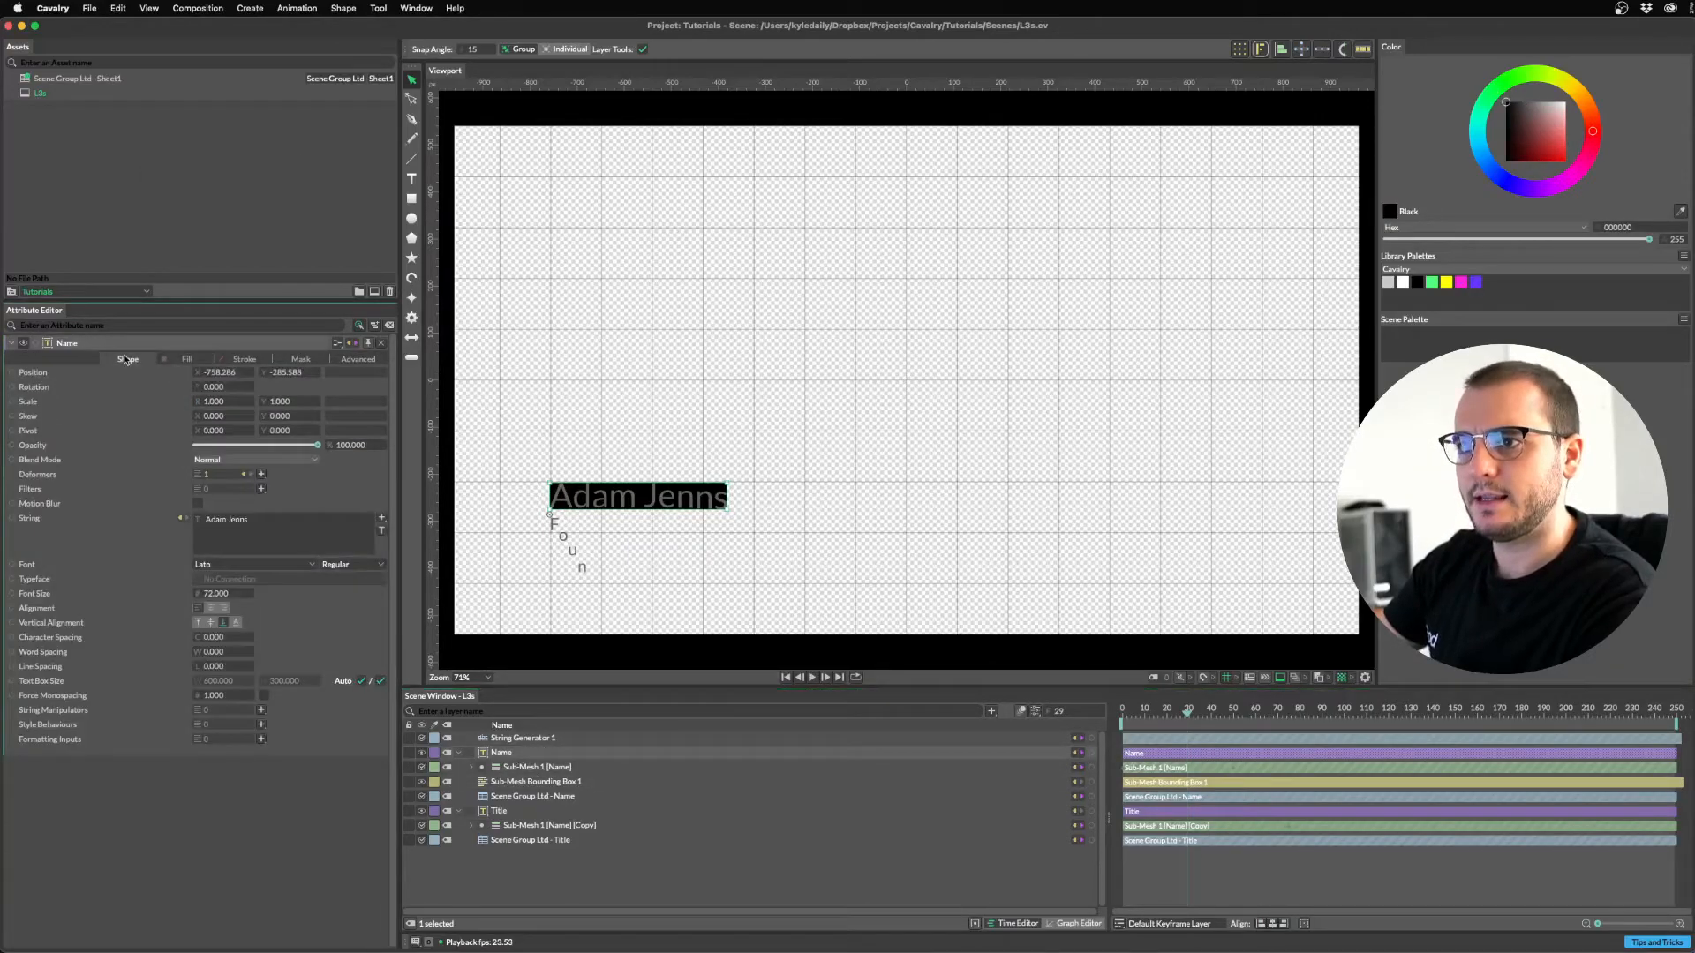
pyautogui.click(199, 362)
pyautogui.click(223, 386)
pyautogui.moveTo(219, 253); pyautogui.dragTo(295, 200)
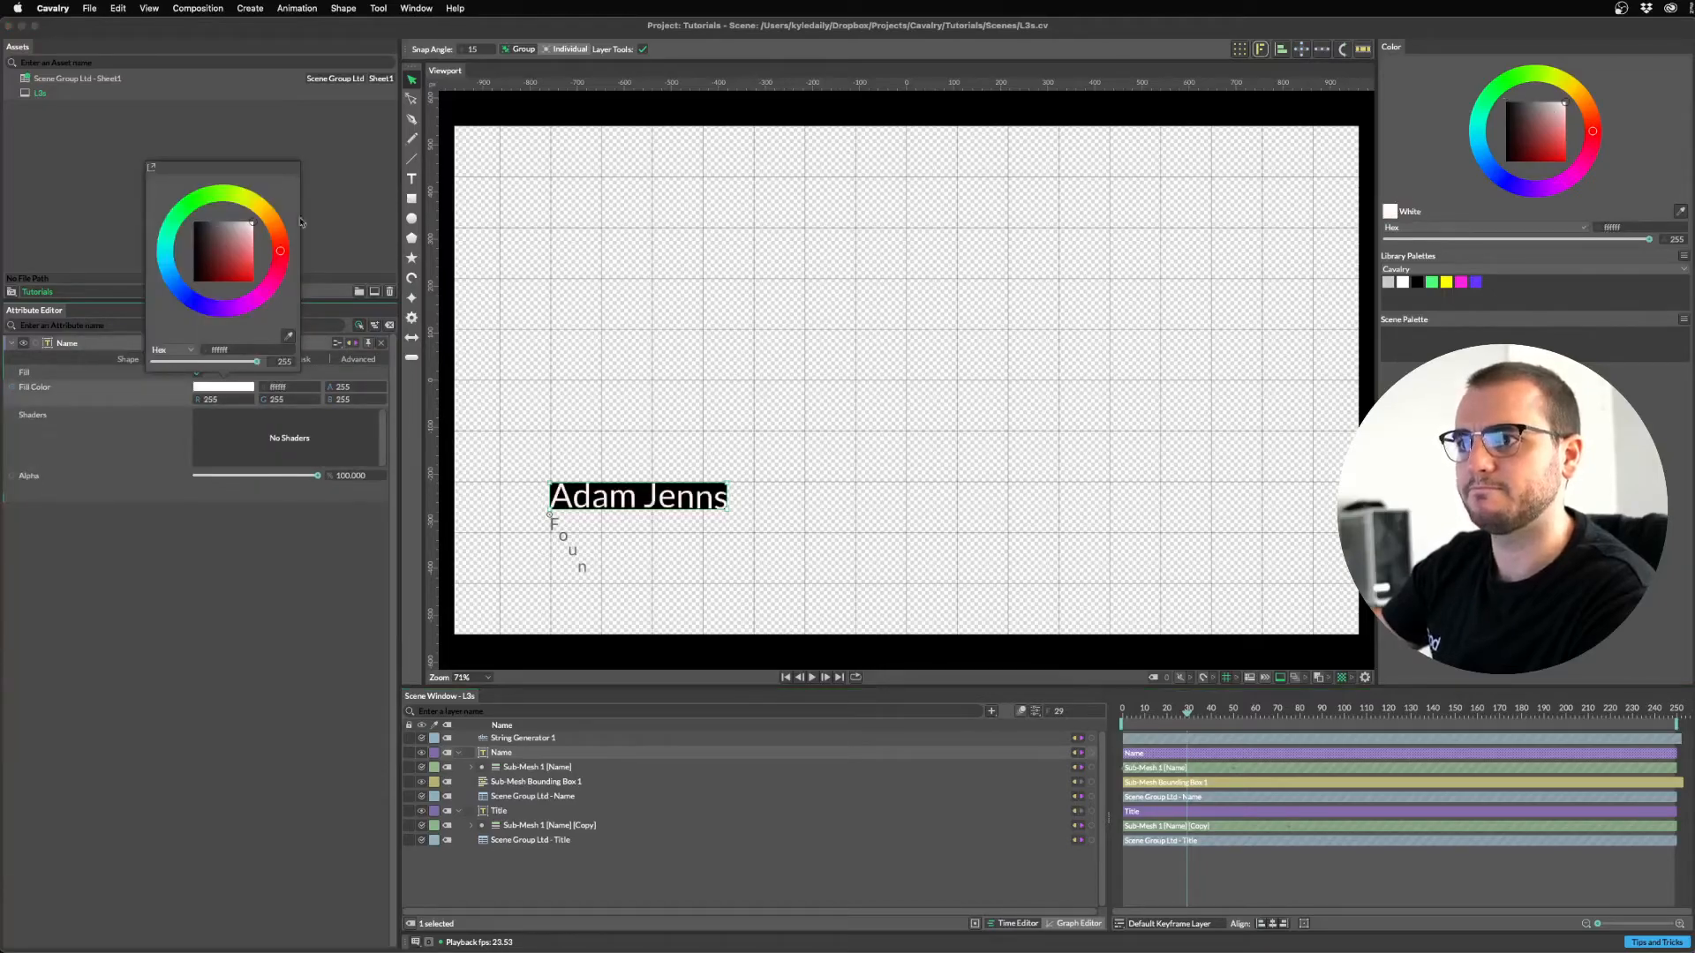
pyautogui.click(218, 805)
pyautogui.click(554, 782)
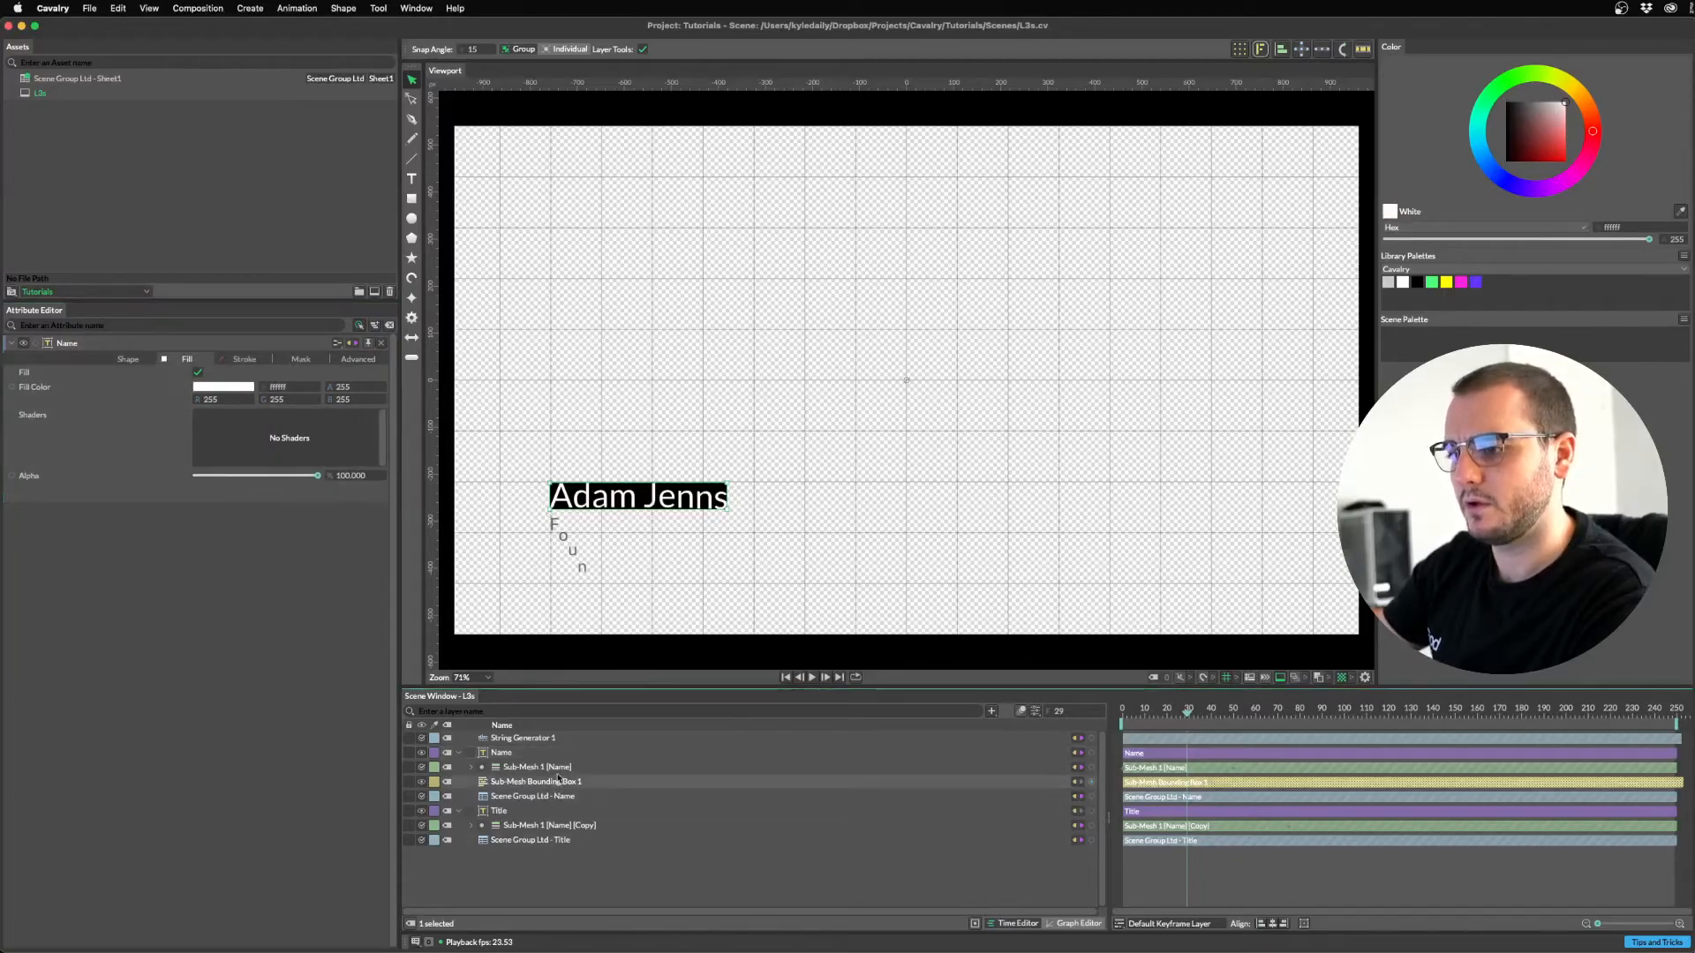
pyautogui.press('space')
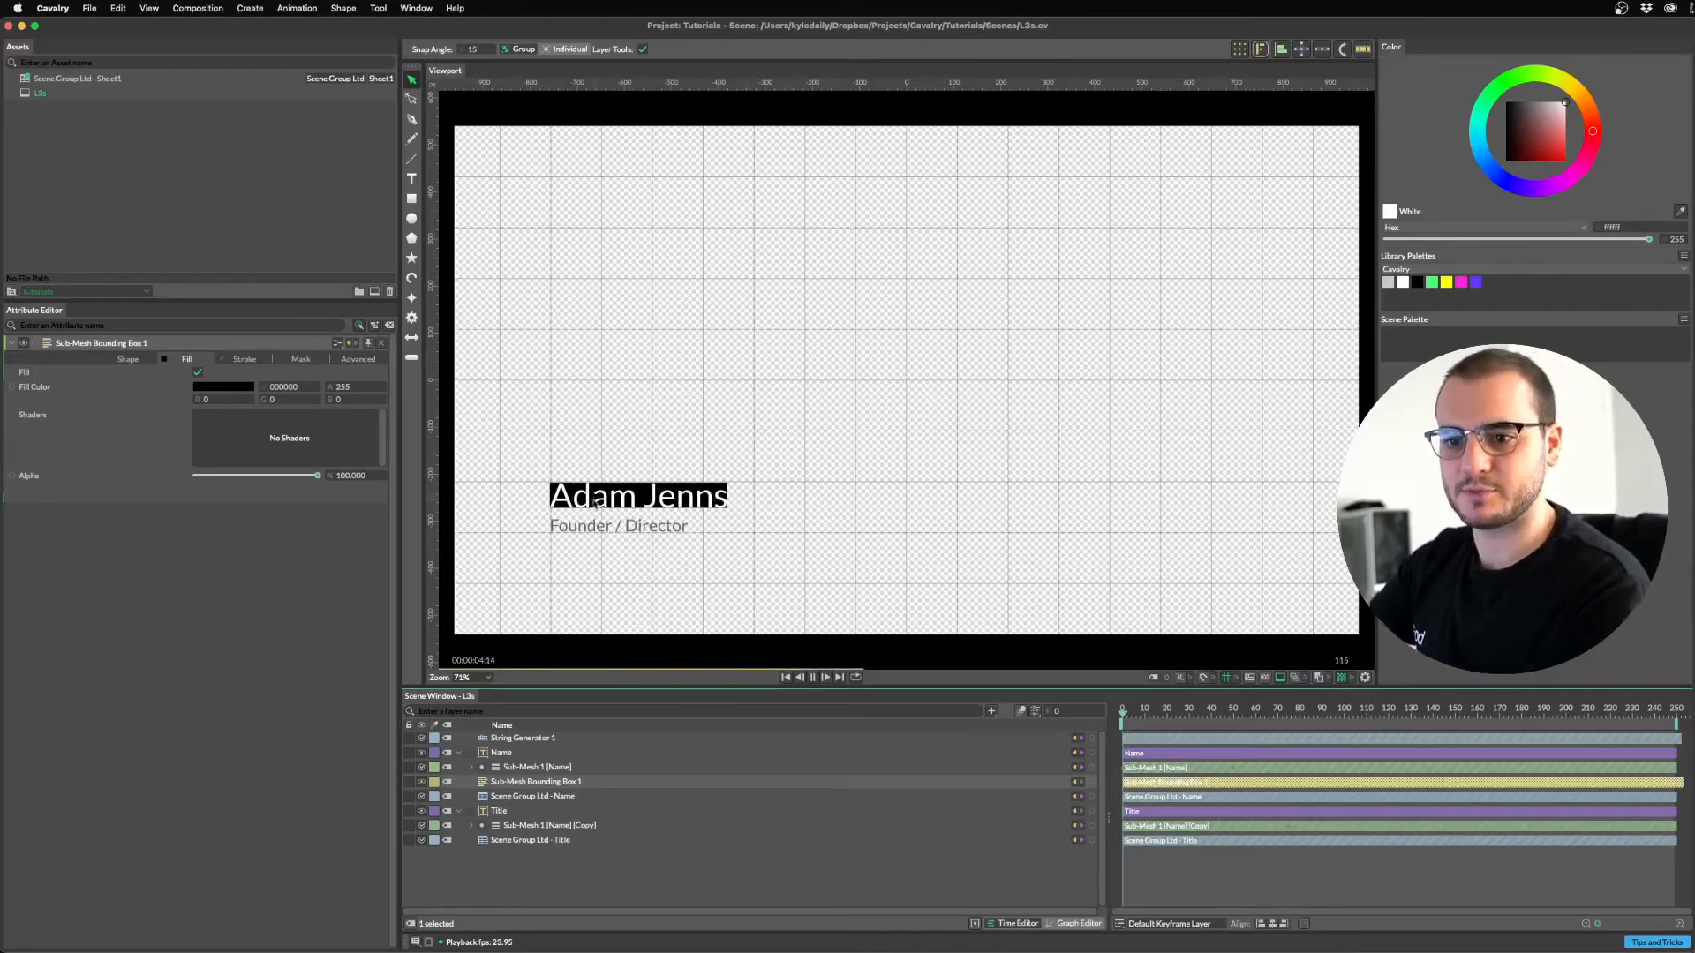
pyautogui.press('space')
pyautogui.moveTo(1203, 719); pyautogui.dragTo(1117, 715)
pyautogui.press('space')
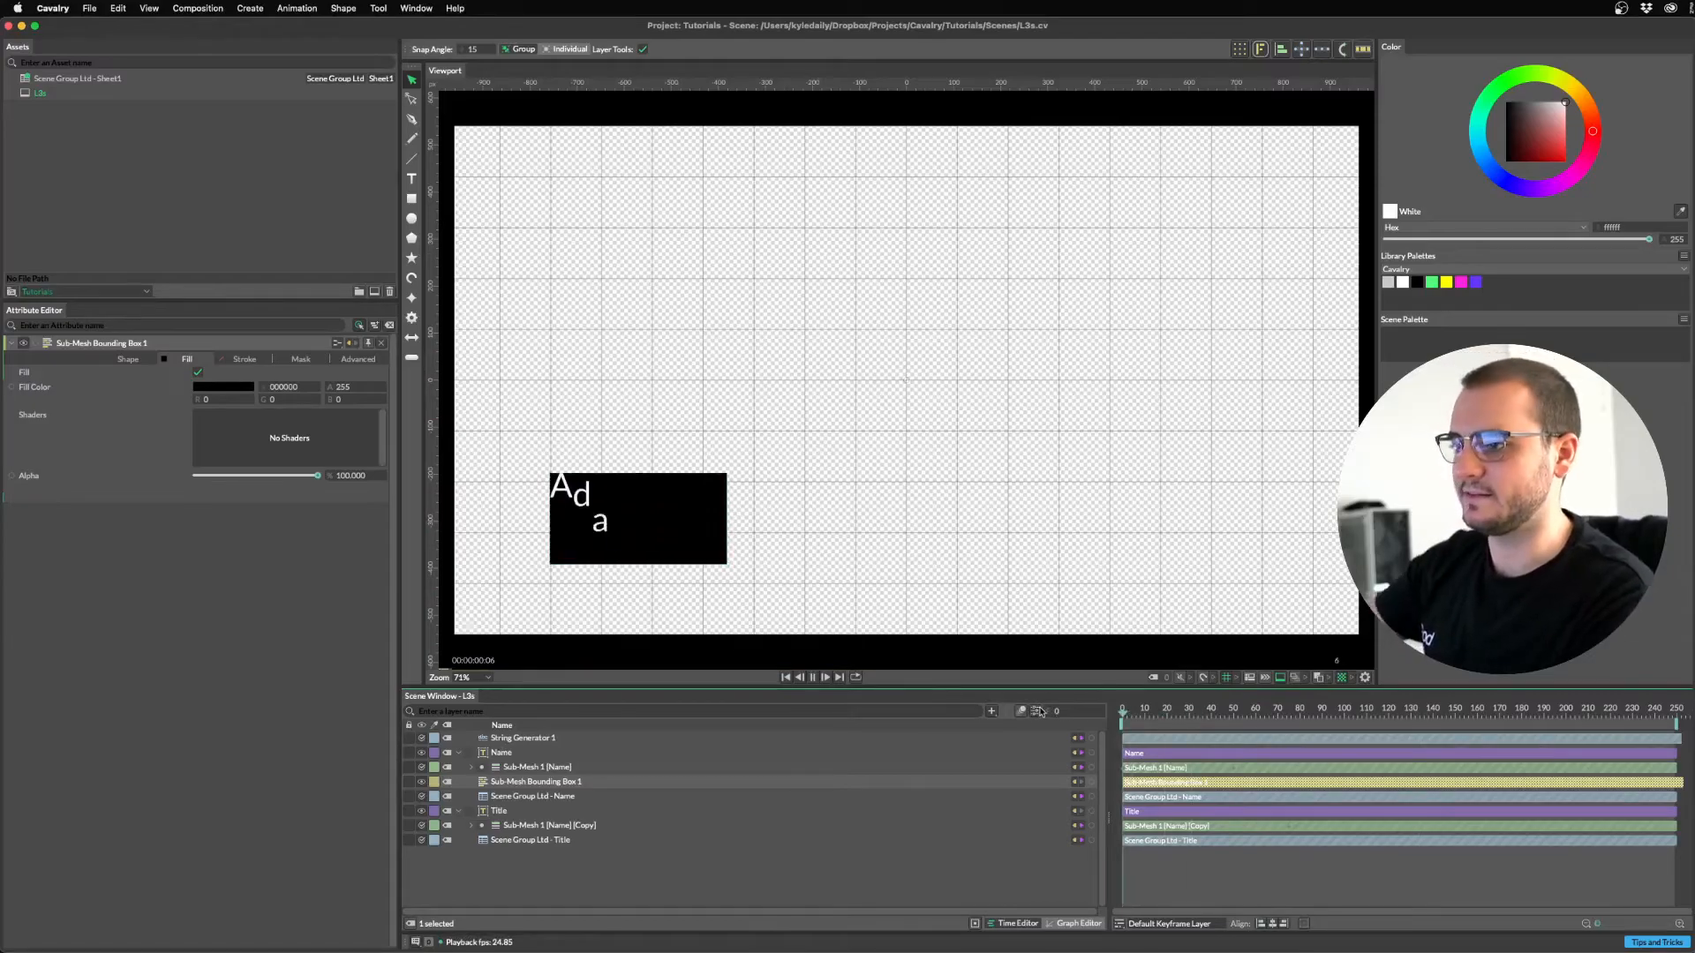
pyautogui.press('space')
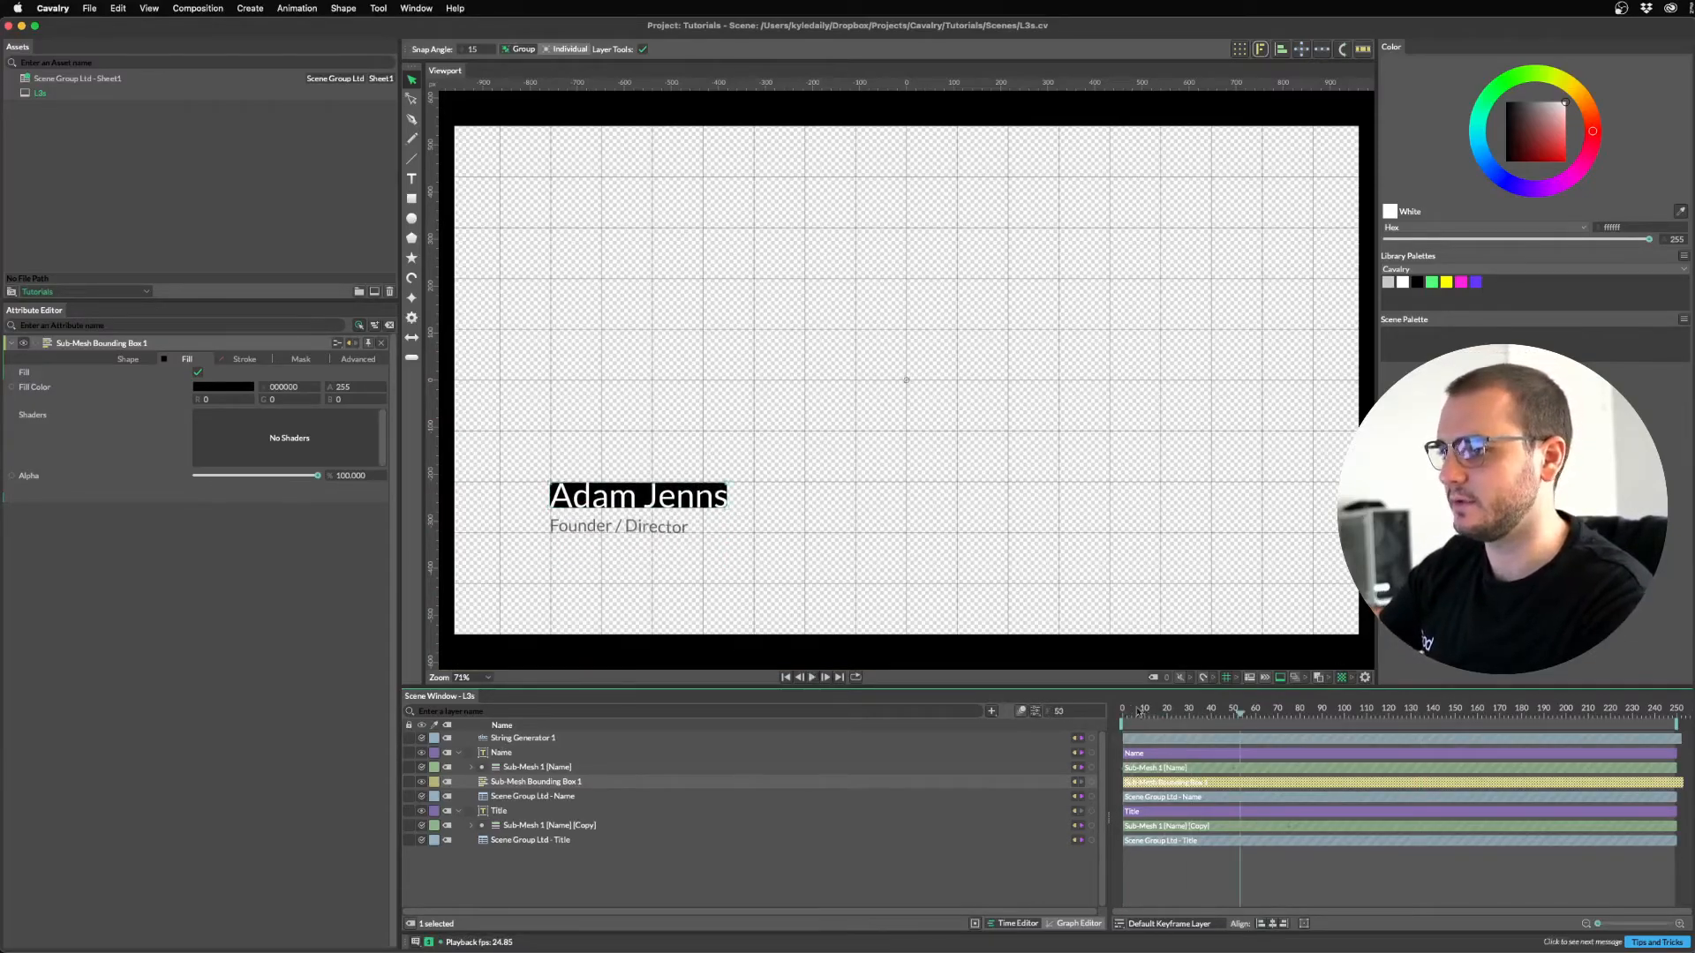
pyautogui.click(715, 901)
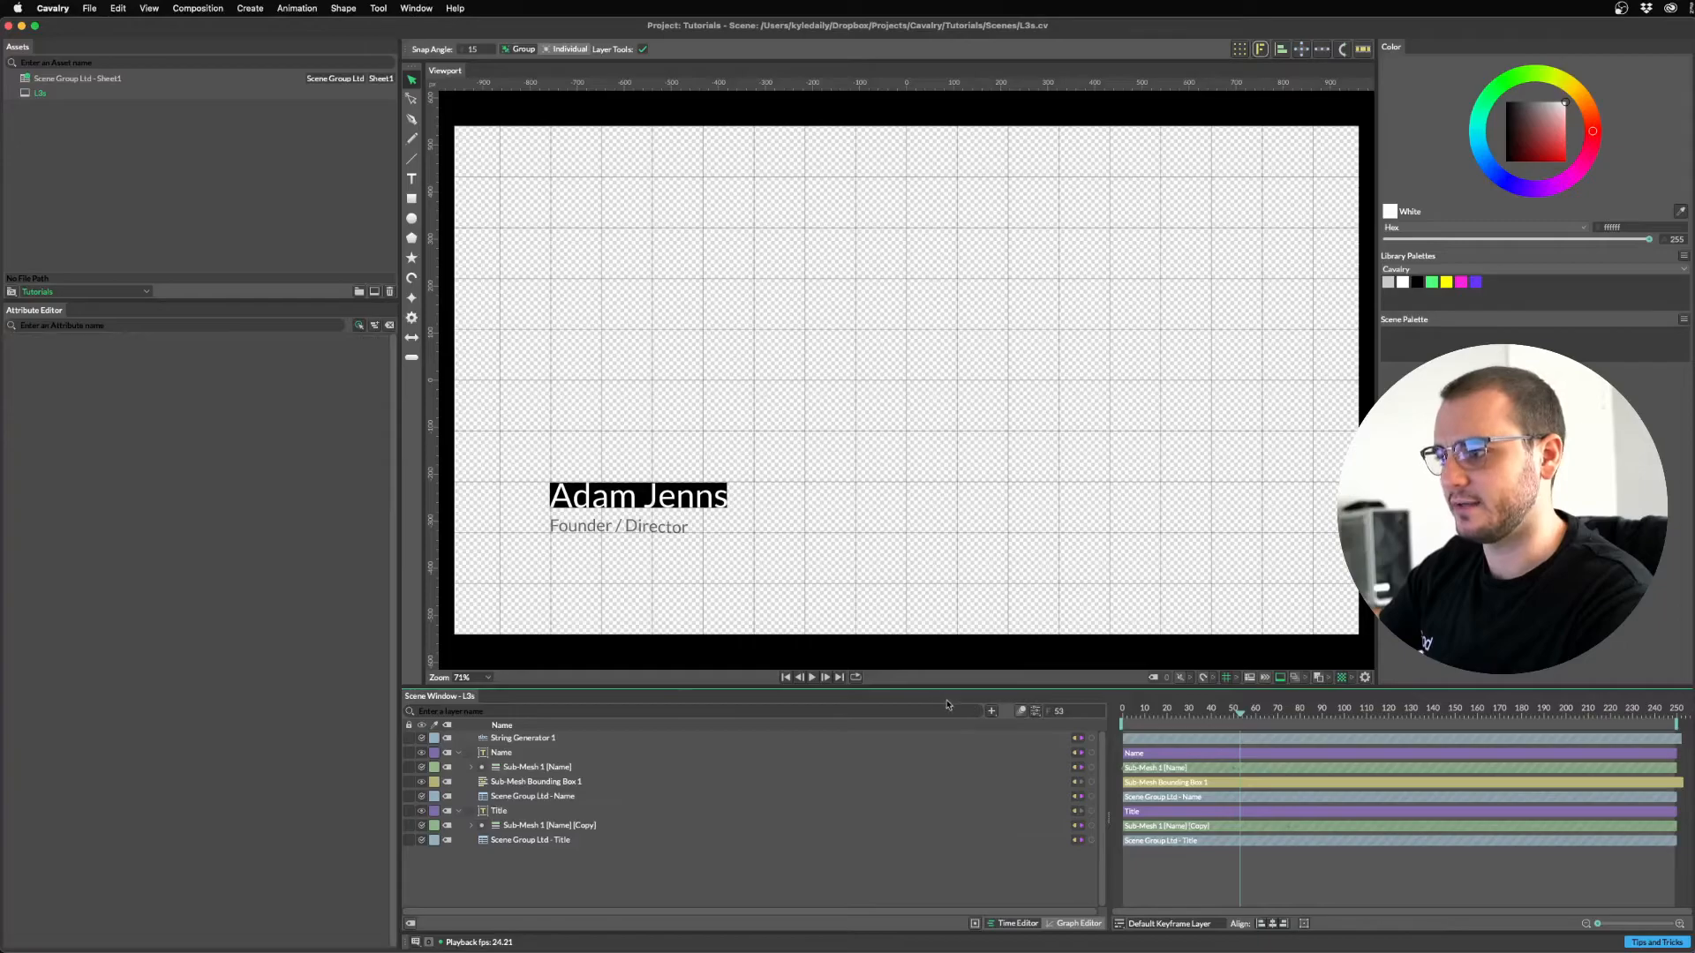
pyautogui.moveTo(1234, 719); pyautogui.dragTo(1089, 711)
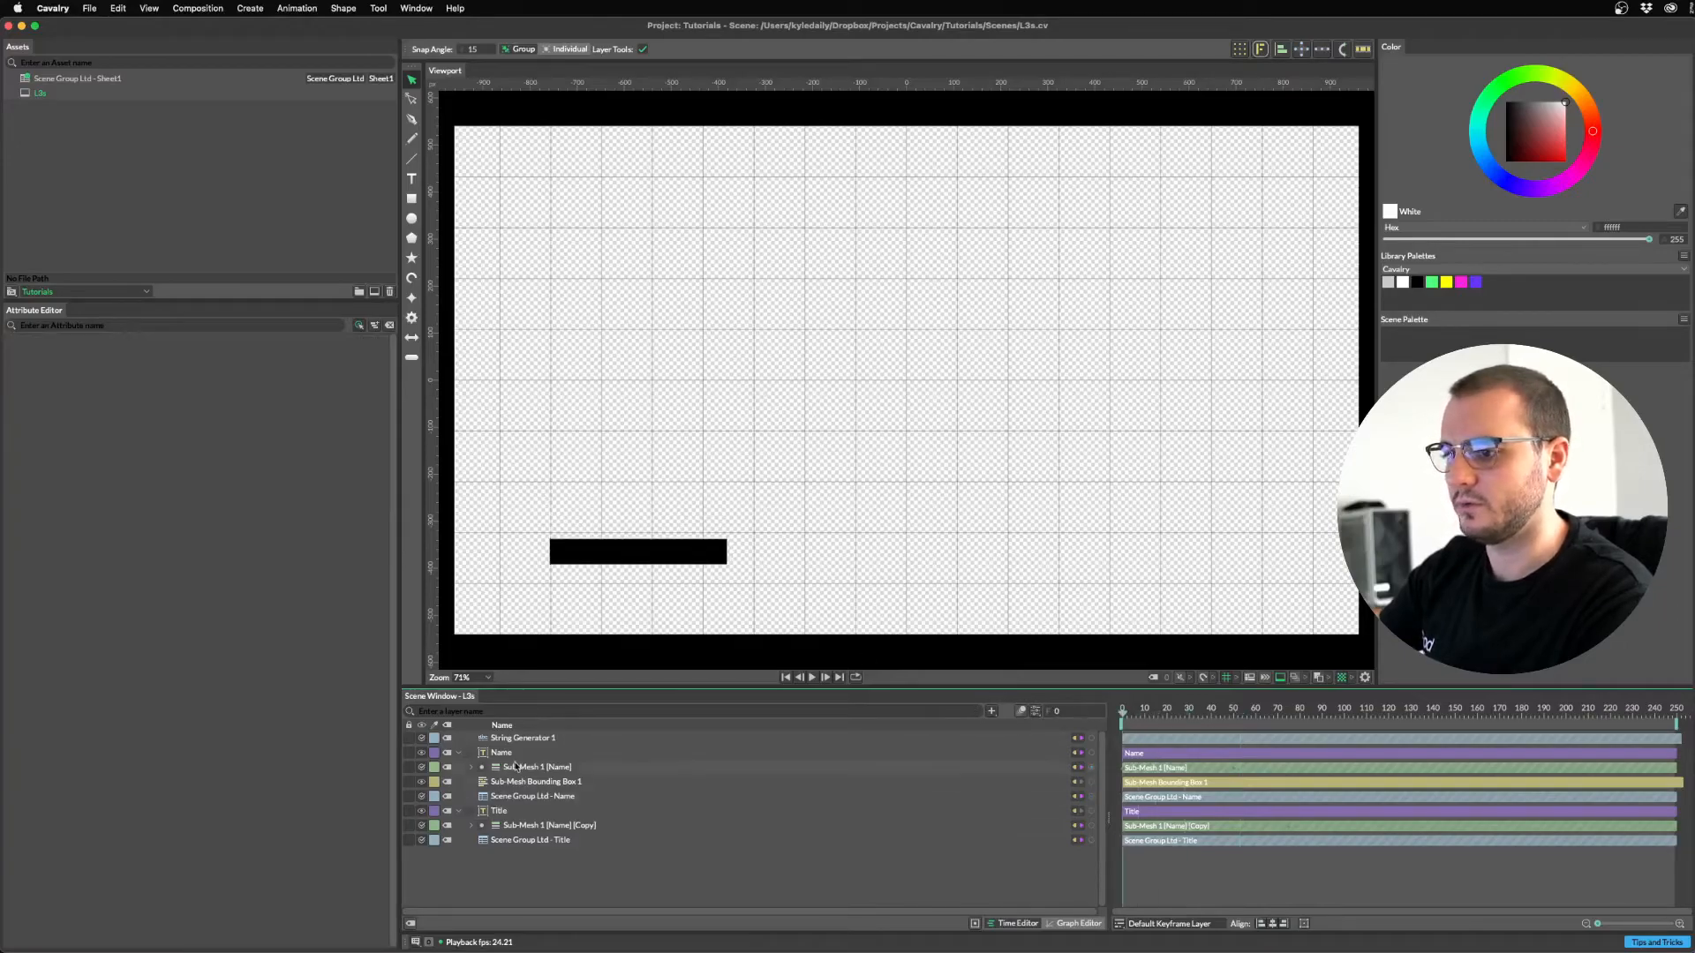
pyautogui.click(519, 784)
pyautogui.press('space')
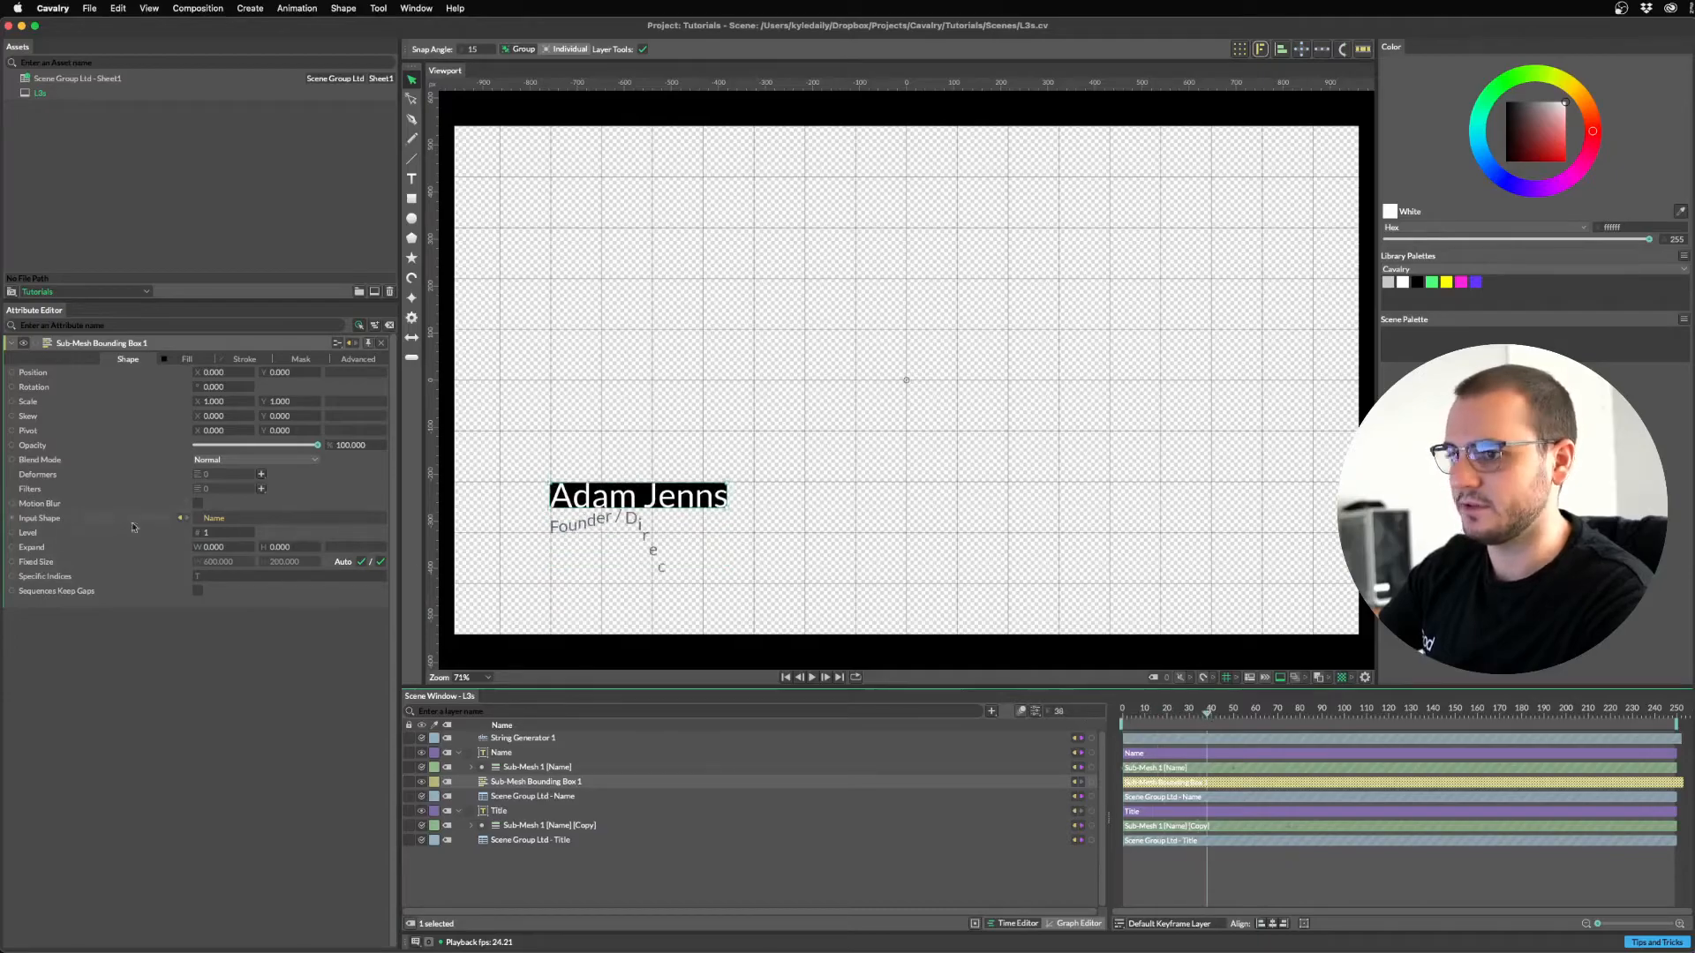
pyautogui.moveTo(222, 551); pyautogui.dragTo(294, 551)
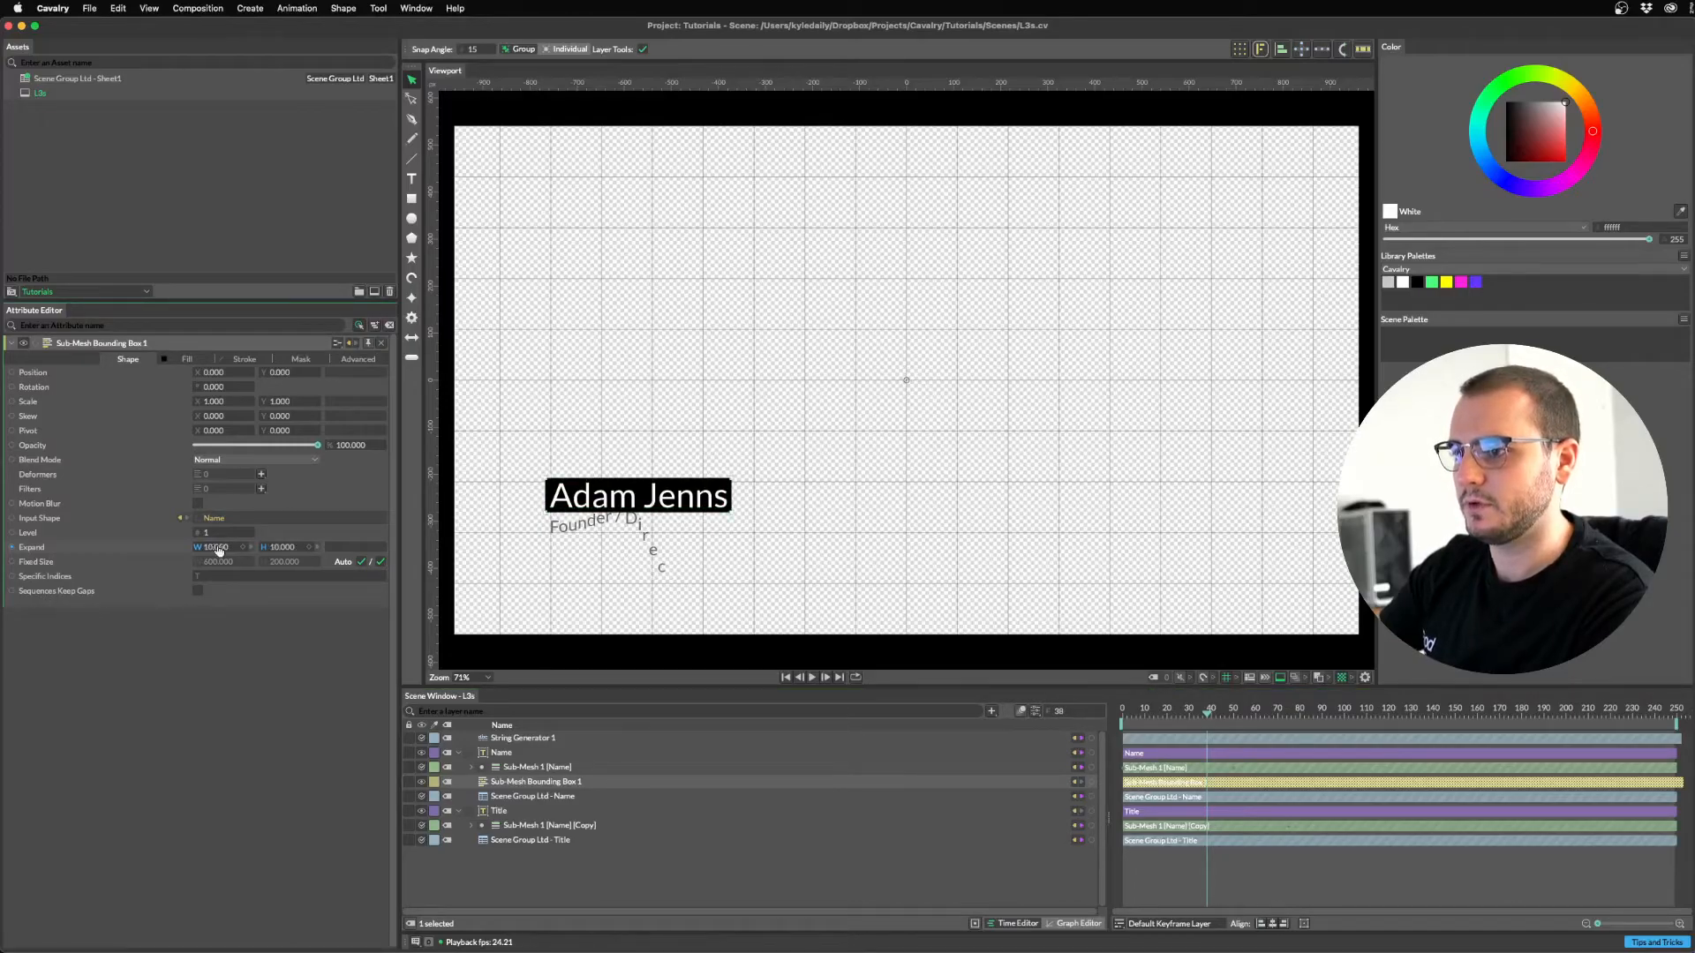
pyautogui.click(980, 569)
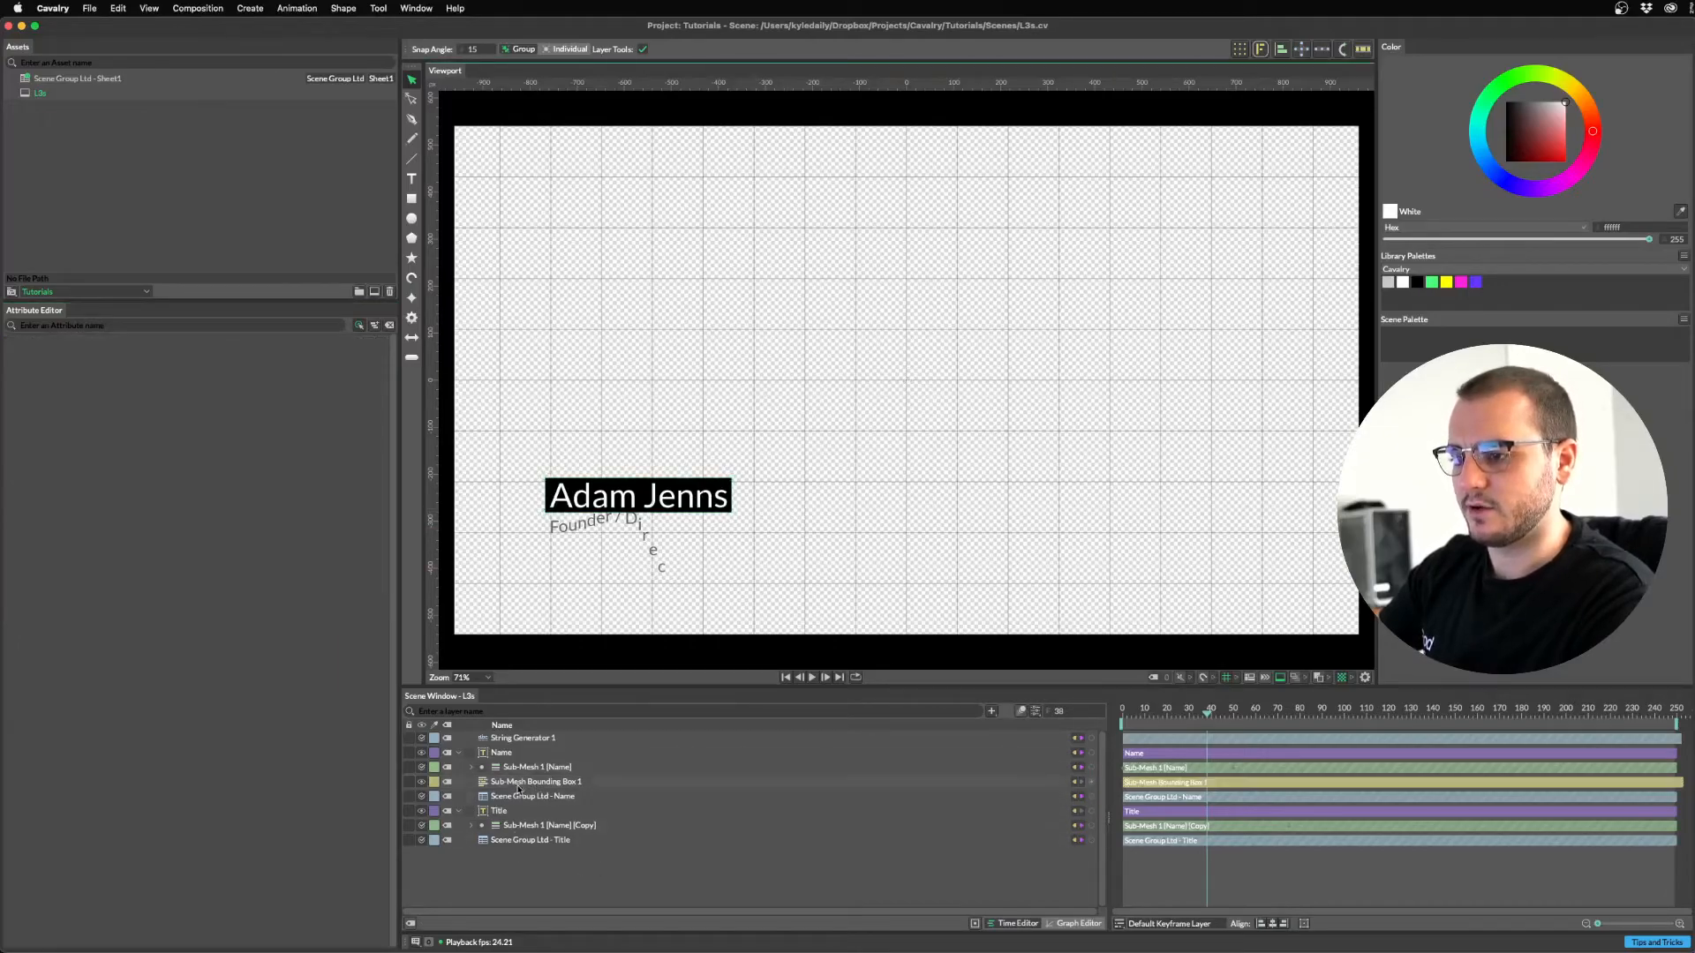
pyautogui.click(474, 778)
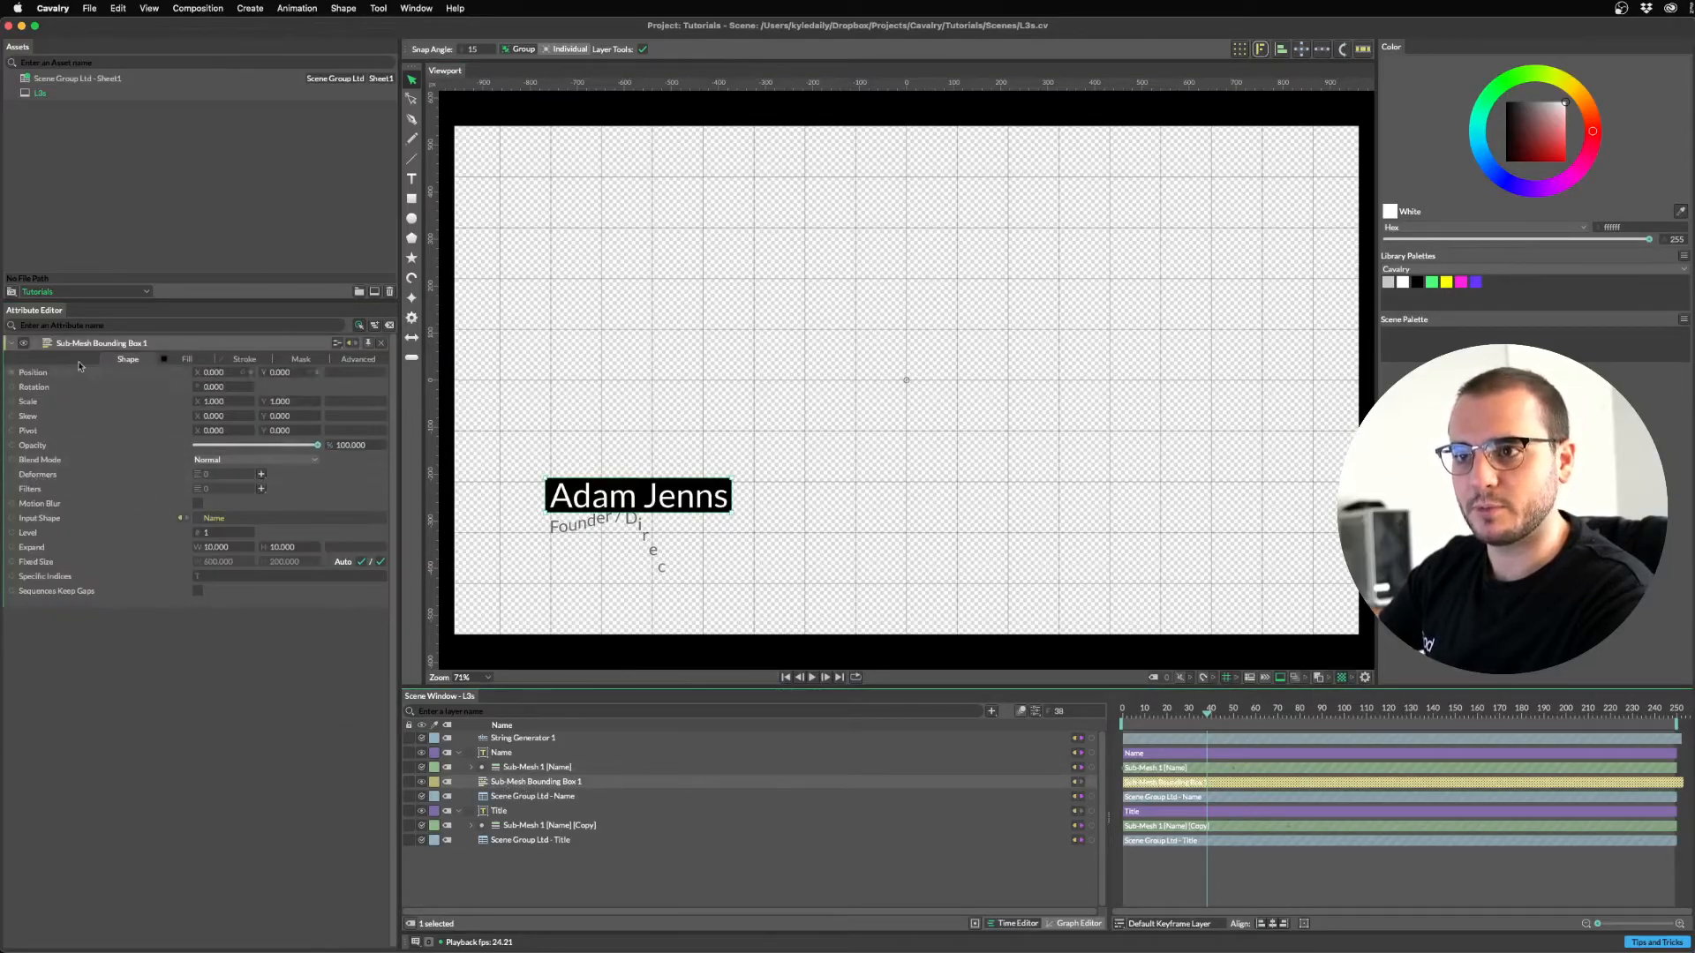
# Add a Bevel deformer to the name box and set its corner Radius to 10.
pyautogui.click(262, 475)
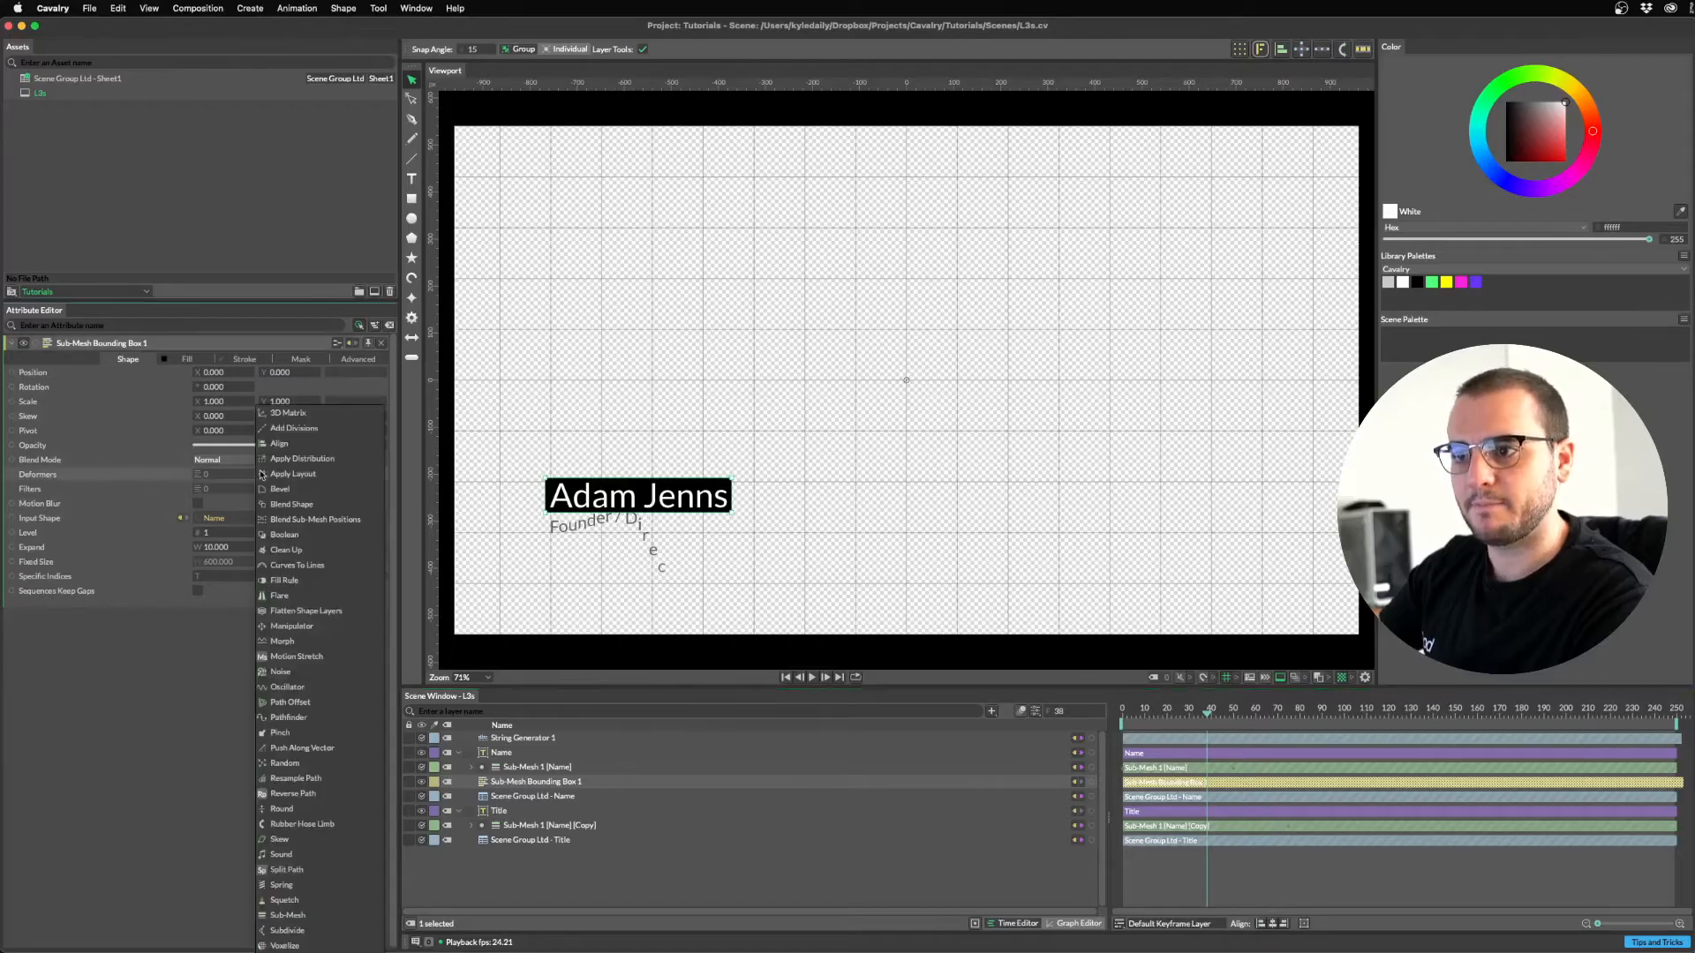
pyautogui.click(288, 489)
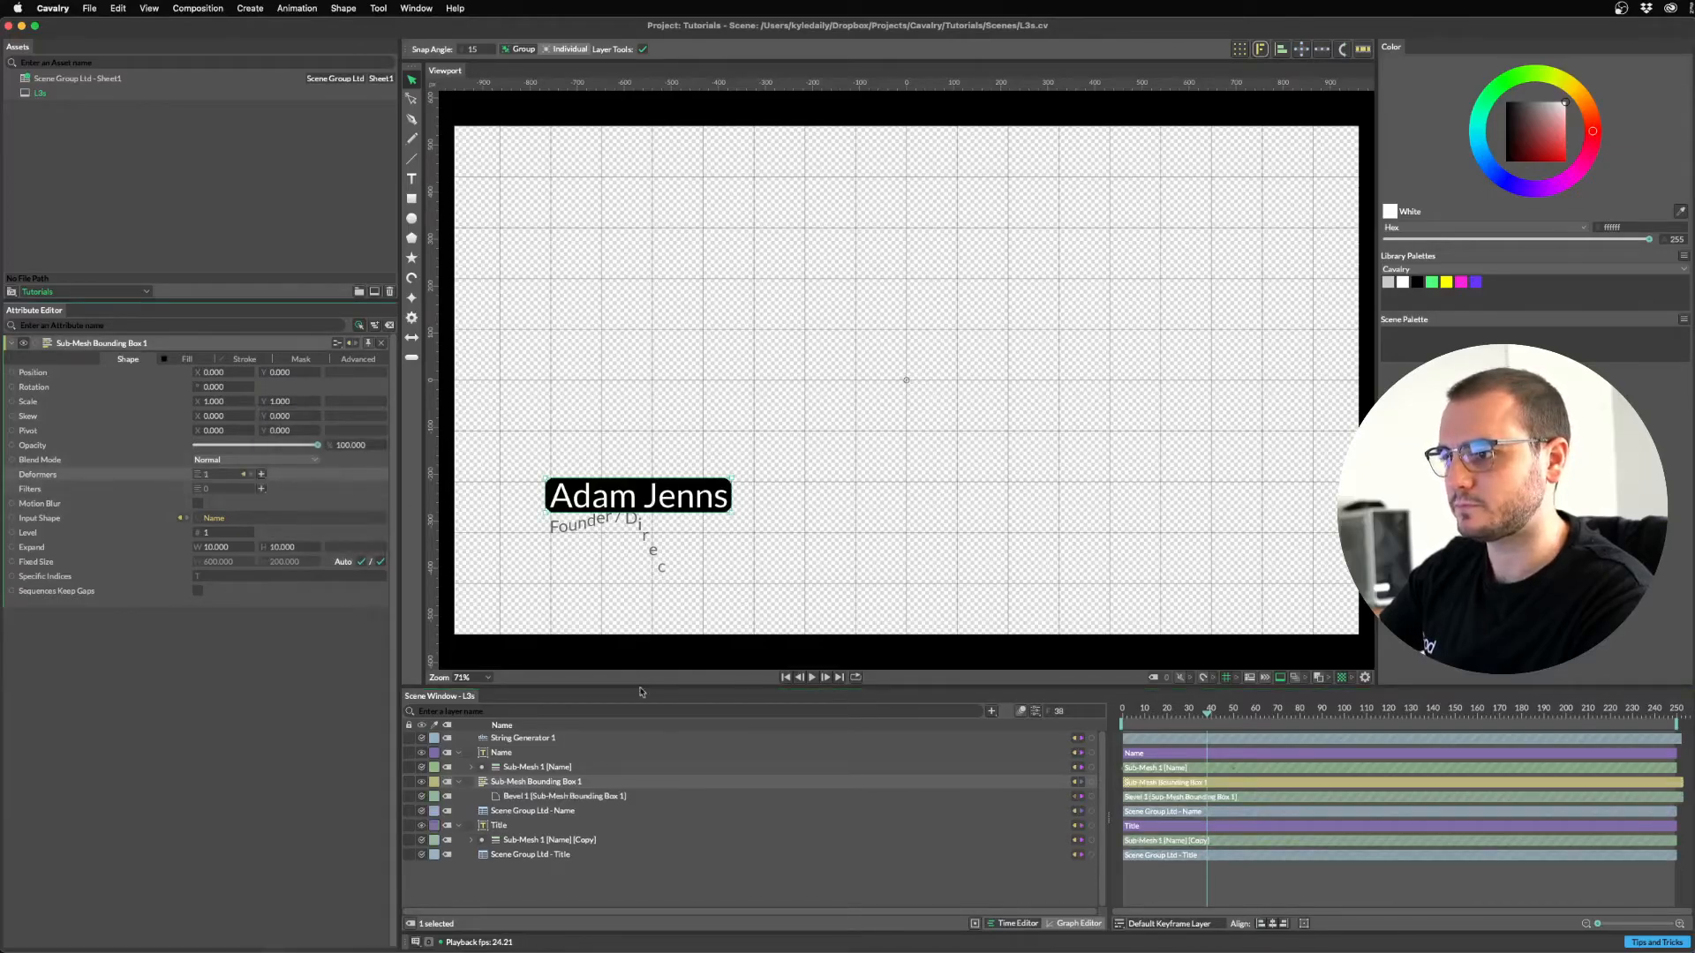
pyautogui.click(565, 797)
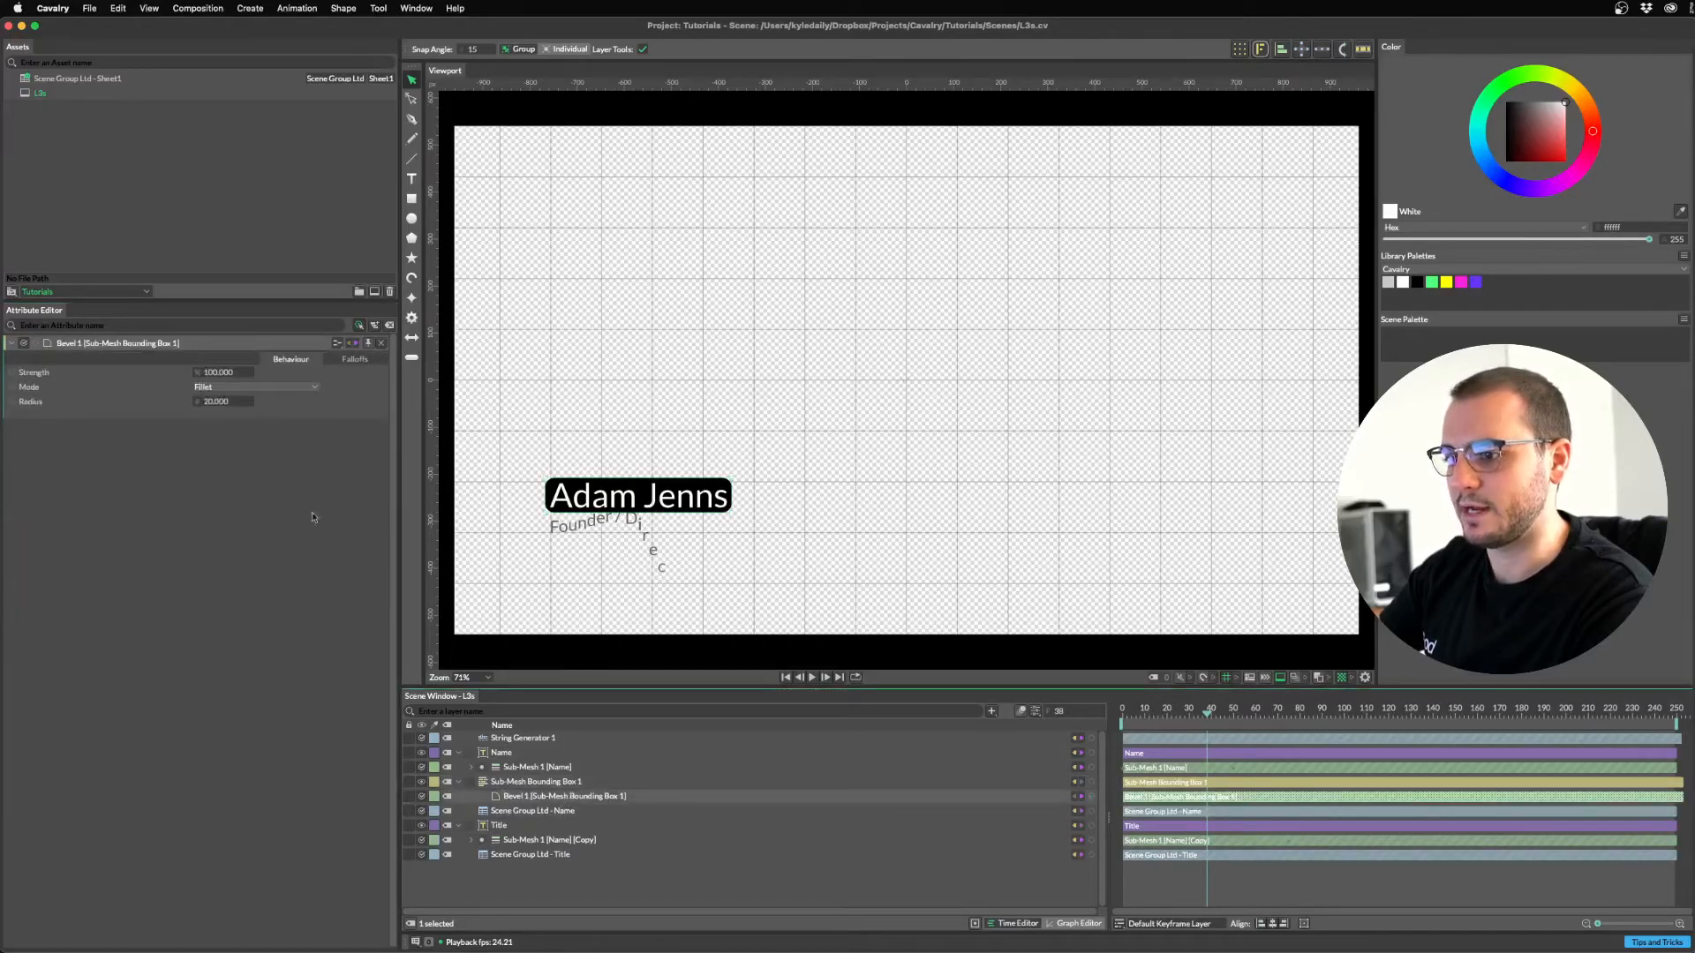
pyautogui.moveTo(228, 402); pyautogui.dragTo(210, 402)
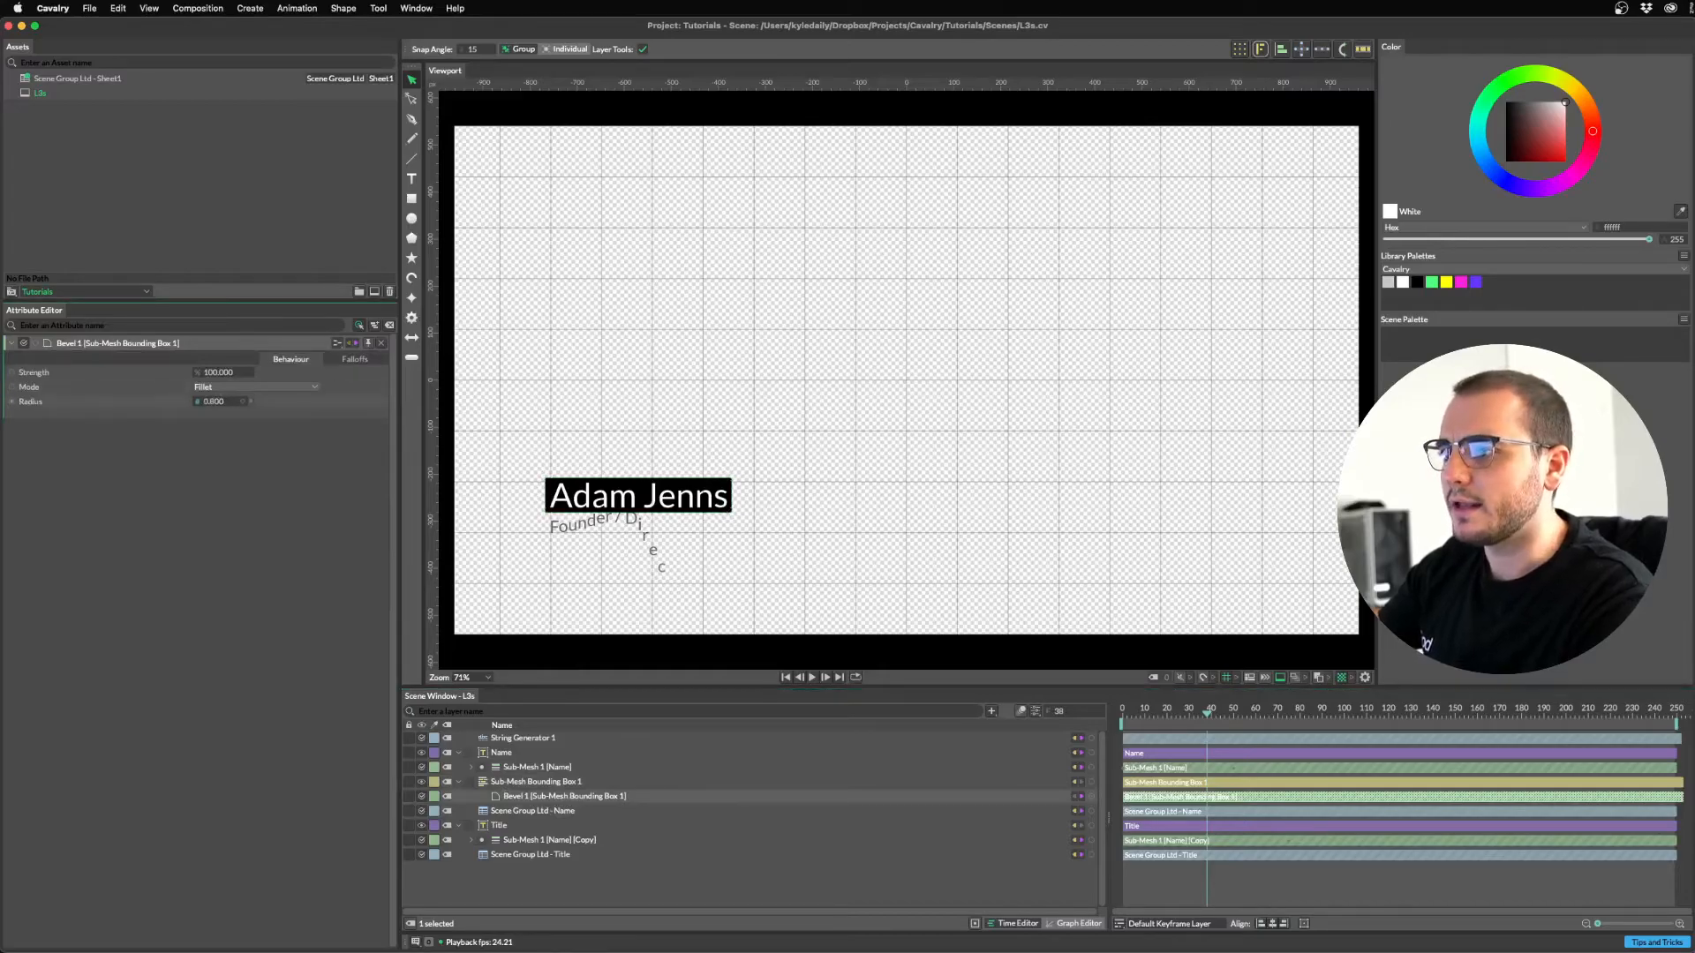
pyautogui.doubleClick(223, 402)
pyautogui.write('1')
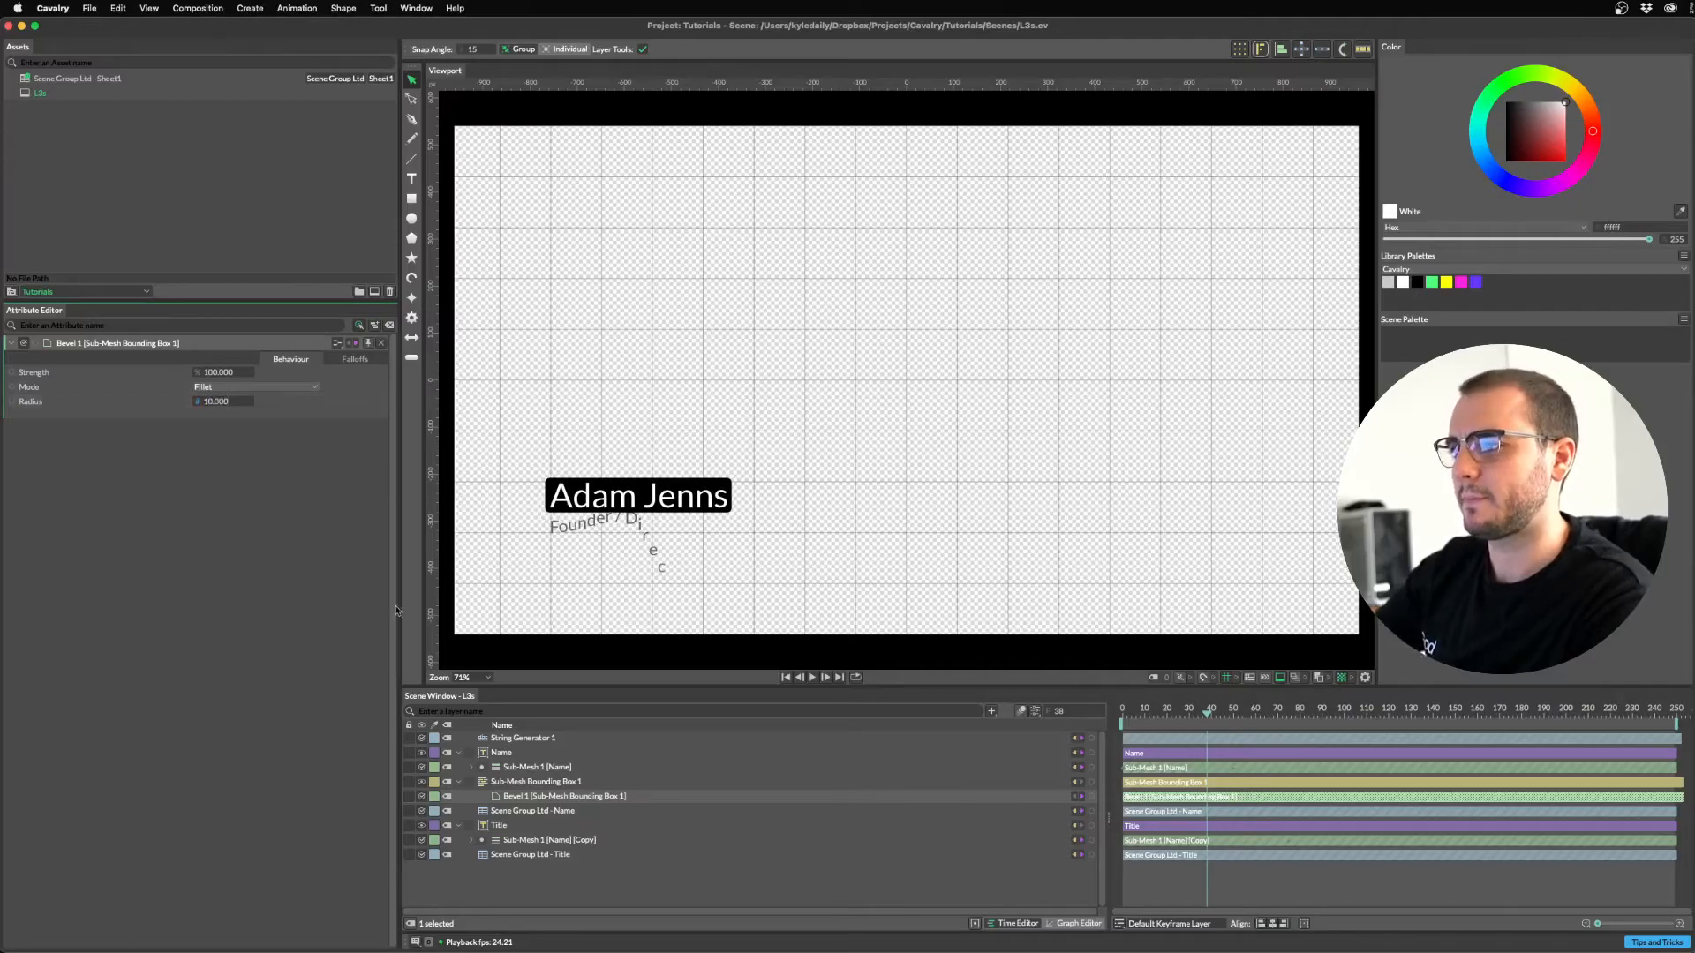
pyautogui.press('space')
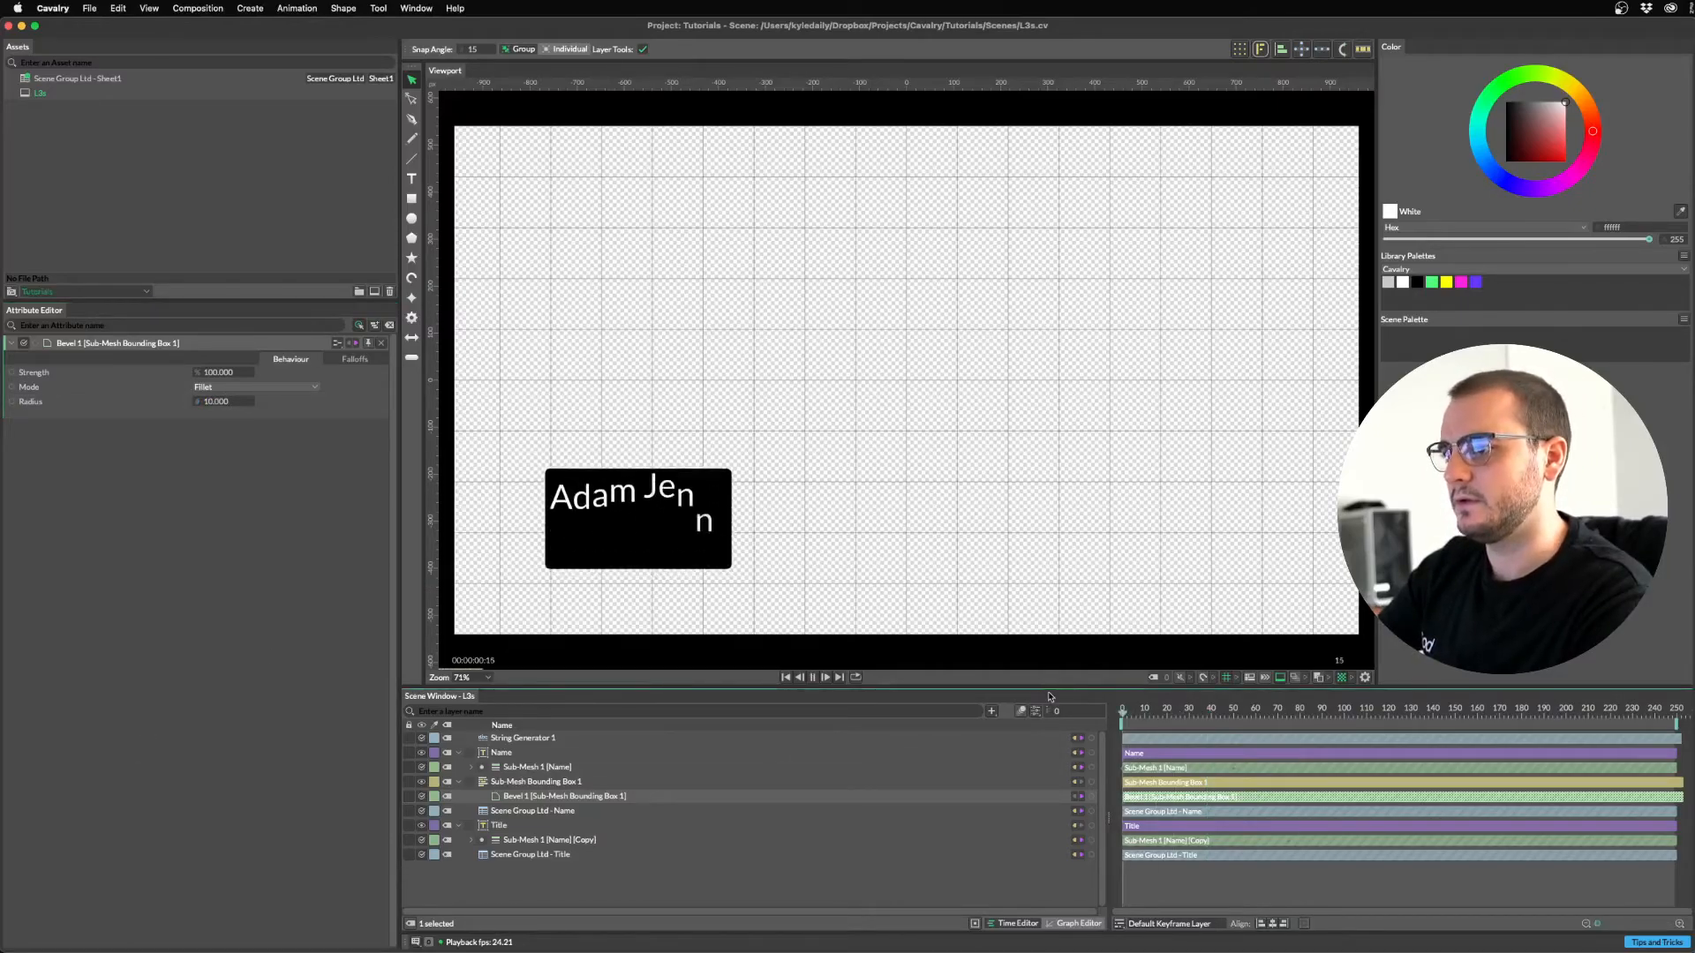
pyautogui.click(528, 782)
# Duplicate the bevelled bounding box under Title and swap its Input Shape from Name to Title.
pyautogui.press('super+d')
pyautogui.moveTo(527, 789); pyautogui.dragTo(553, 880)
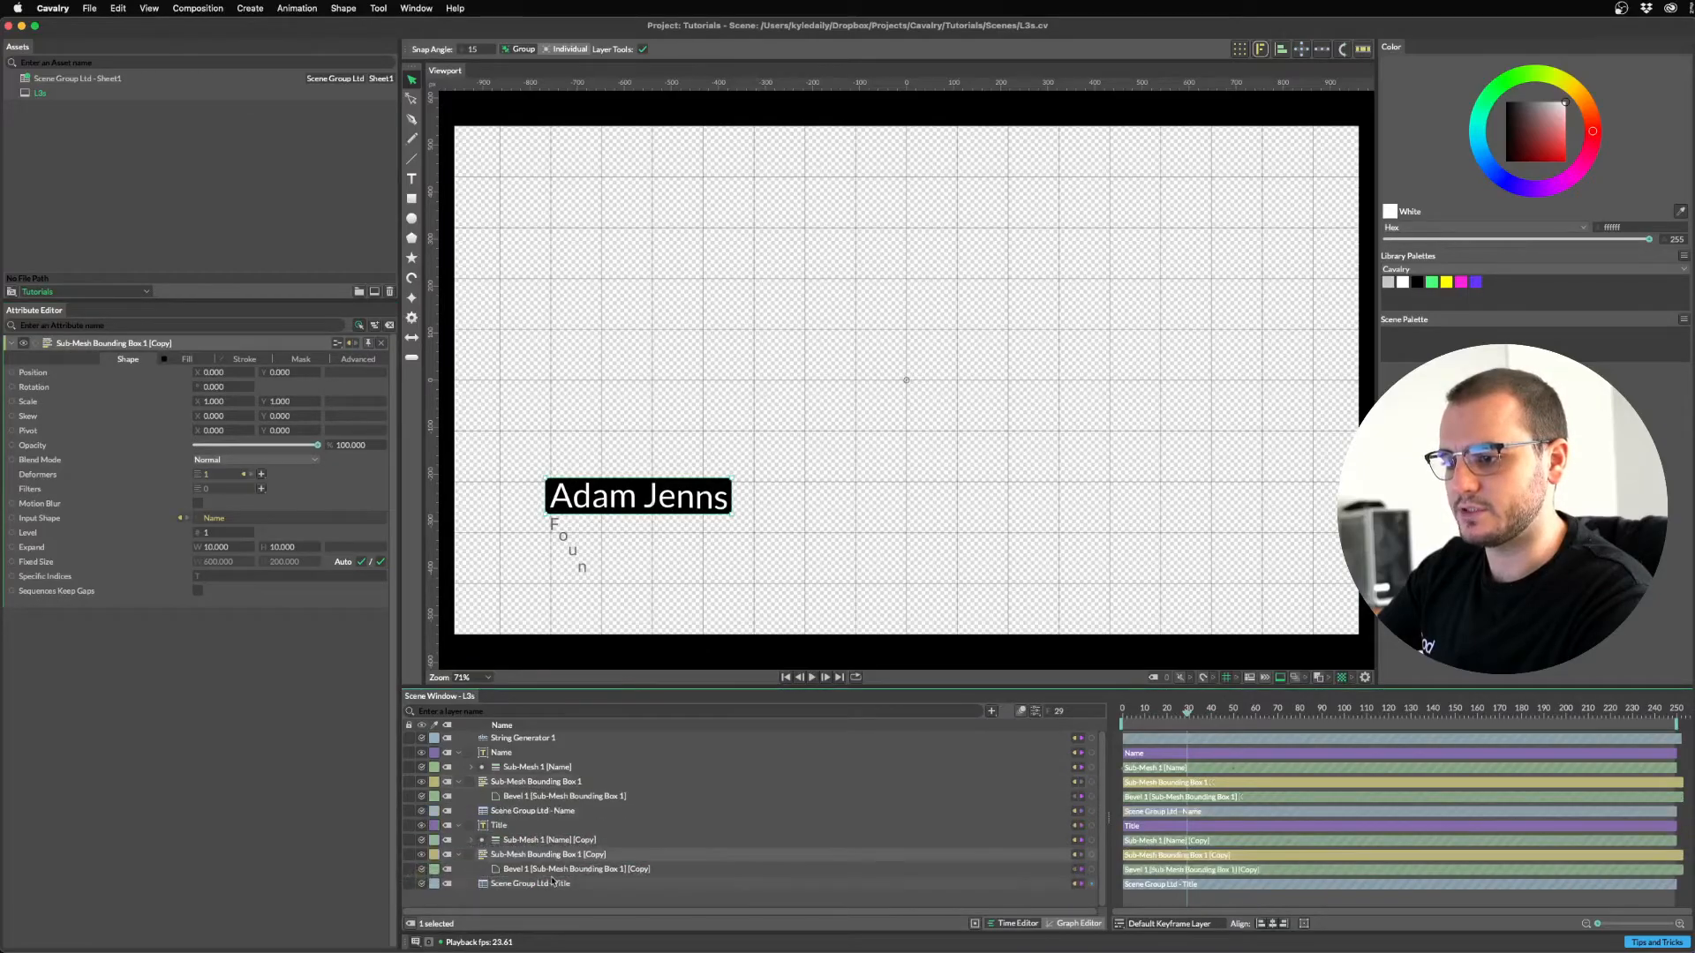
pyautogui.click(490, 823)
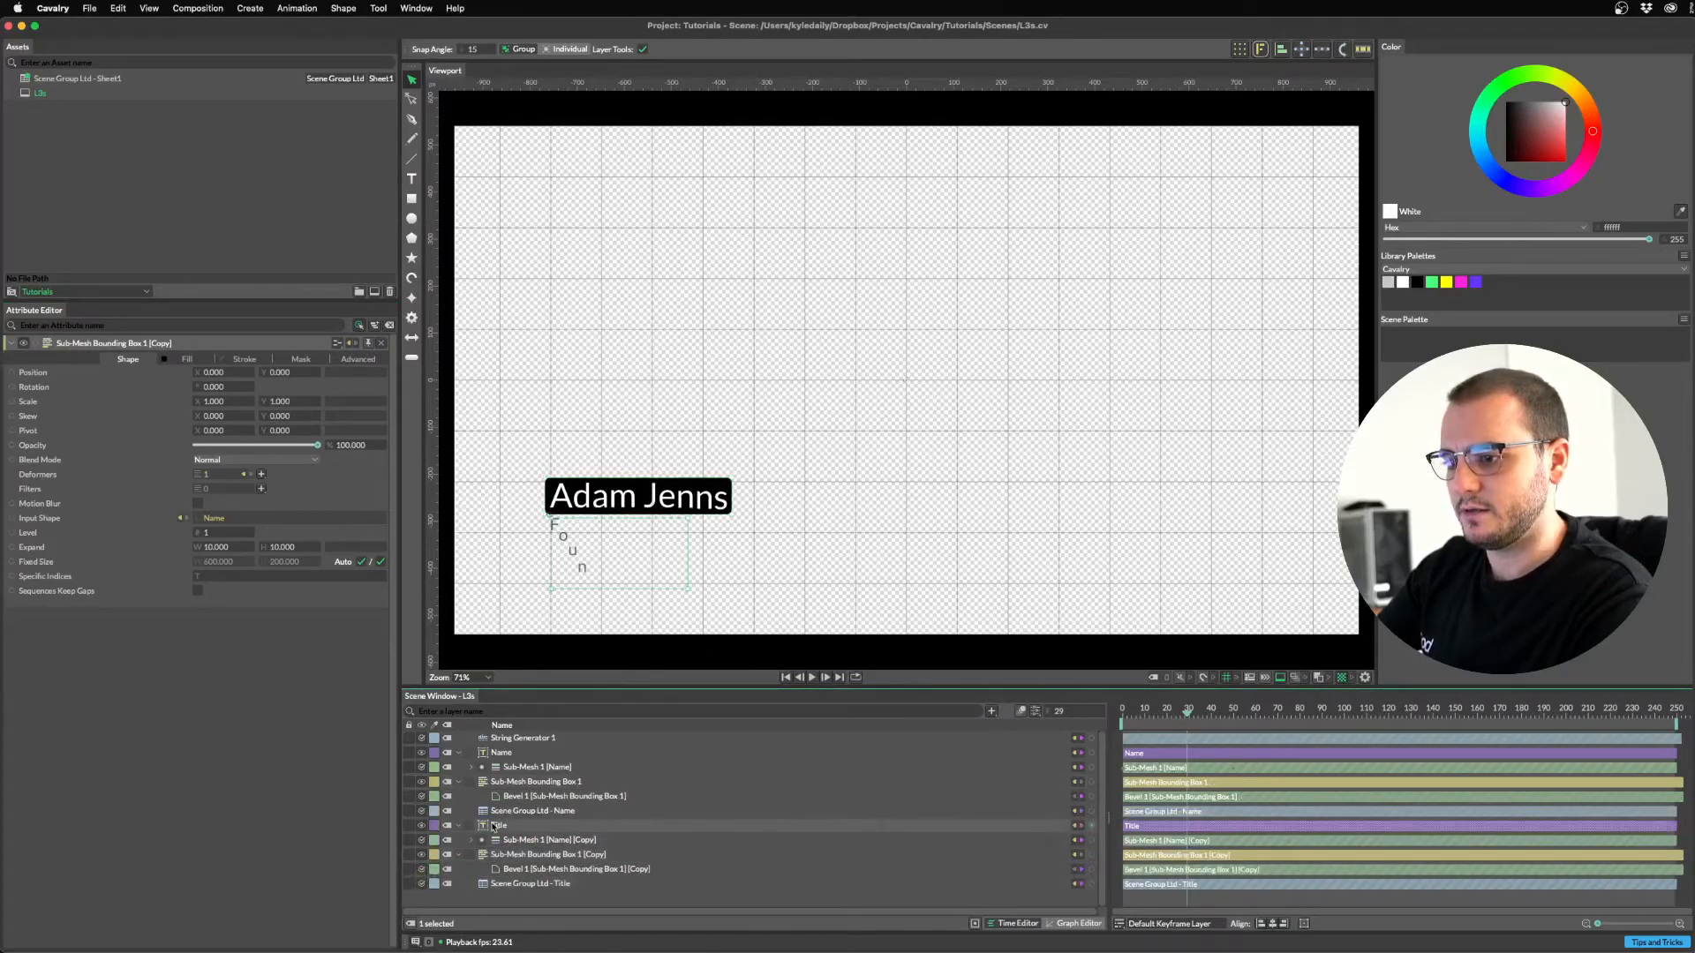
pyautogui.click(504, 855)
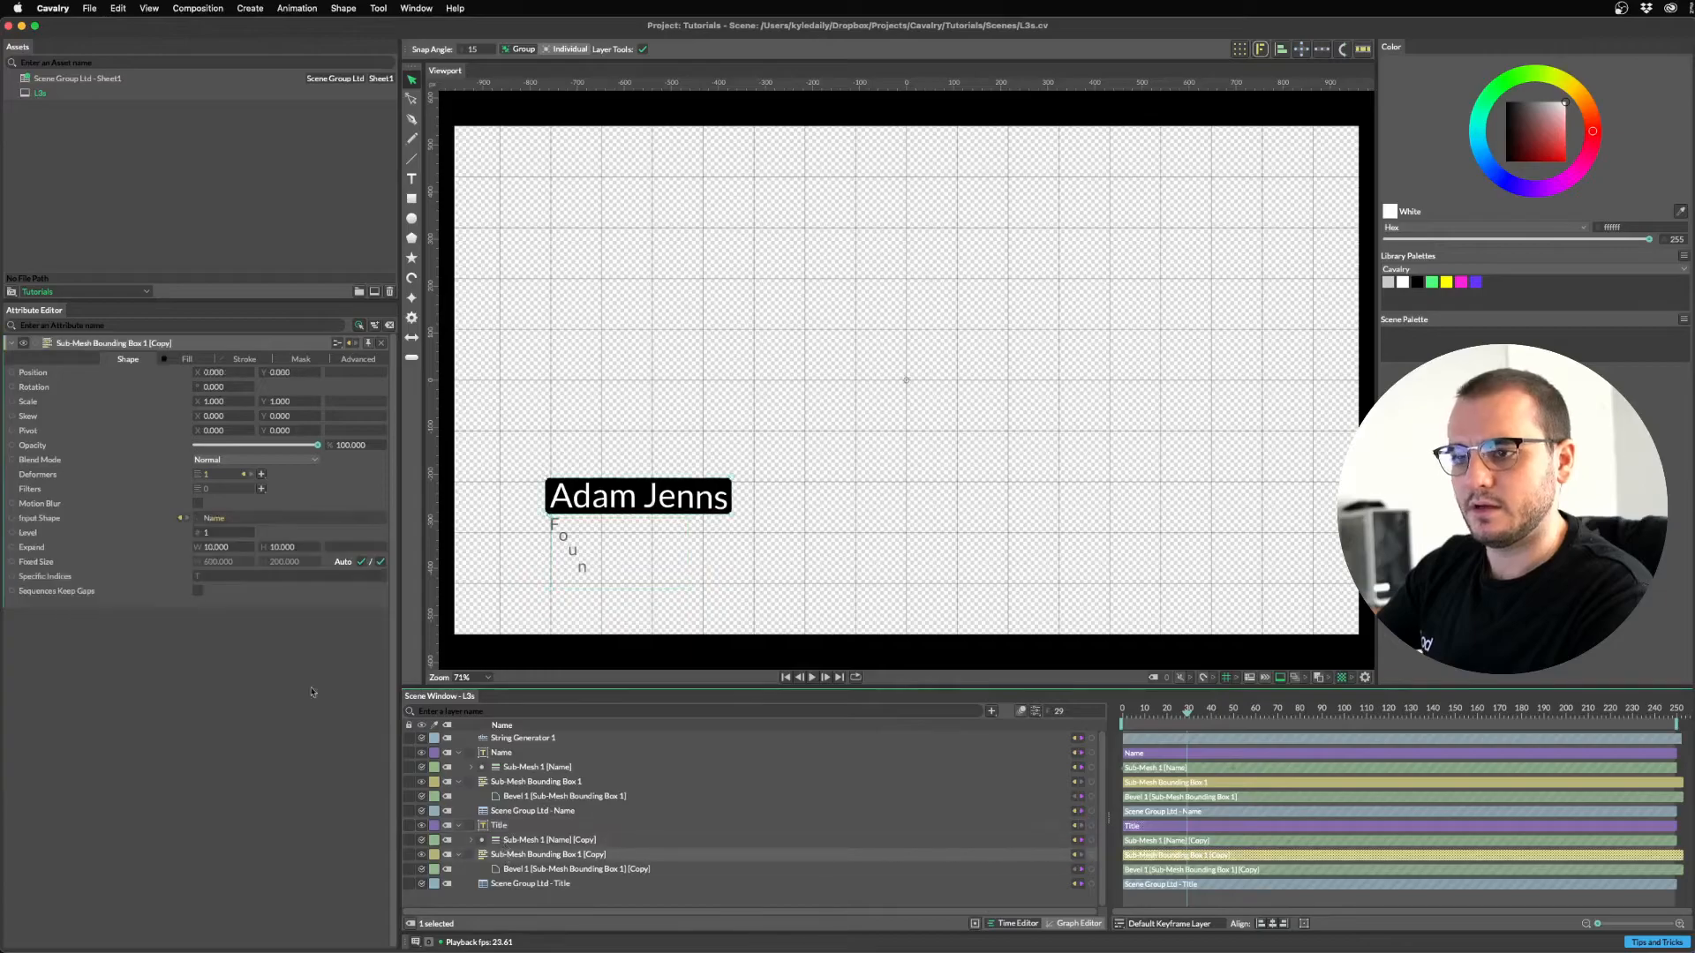
pyautogui.click(182, 520)
pyautogui.click(468, 518)
pyautogui.moveTo(500, 825)
pyautogui.mouseDown()
pyautogui.moveTo(23, 493)
pyautogui.moveTo(55, 522)
pyautogui.mouseUp()
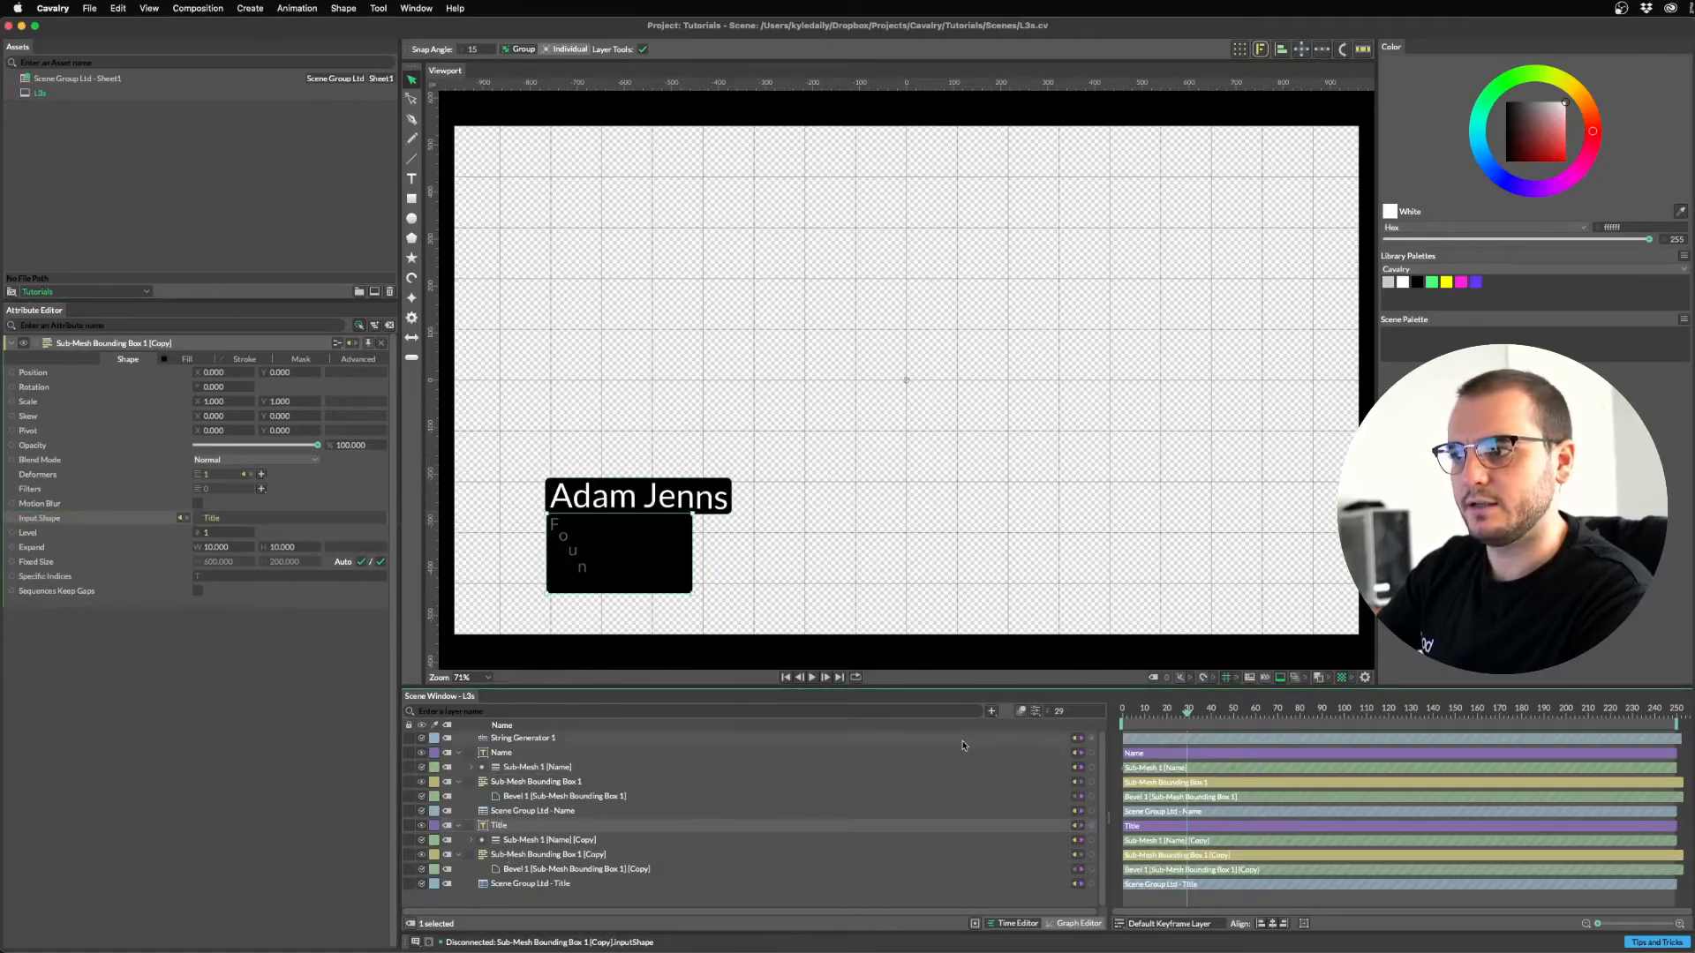
pyautogui.press('space')
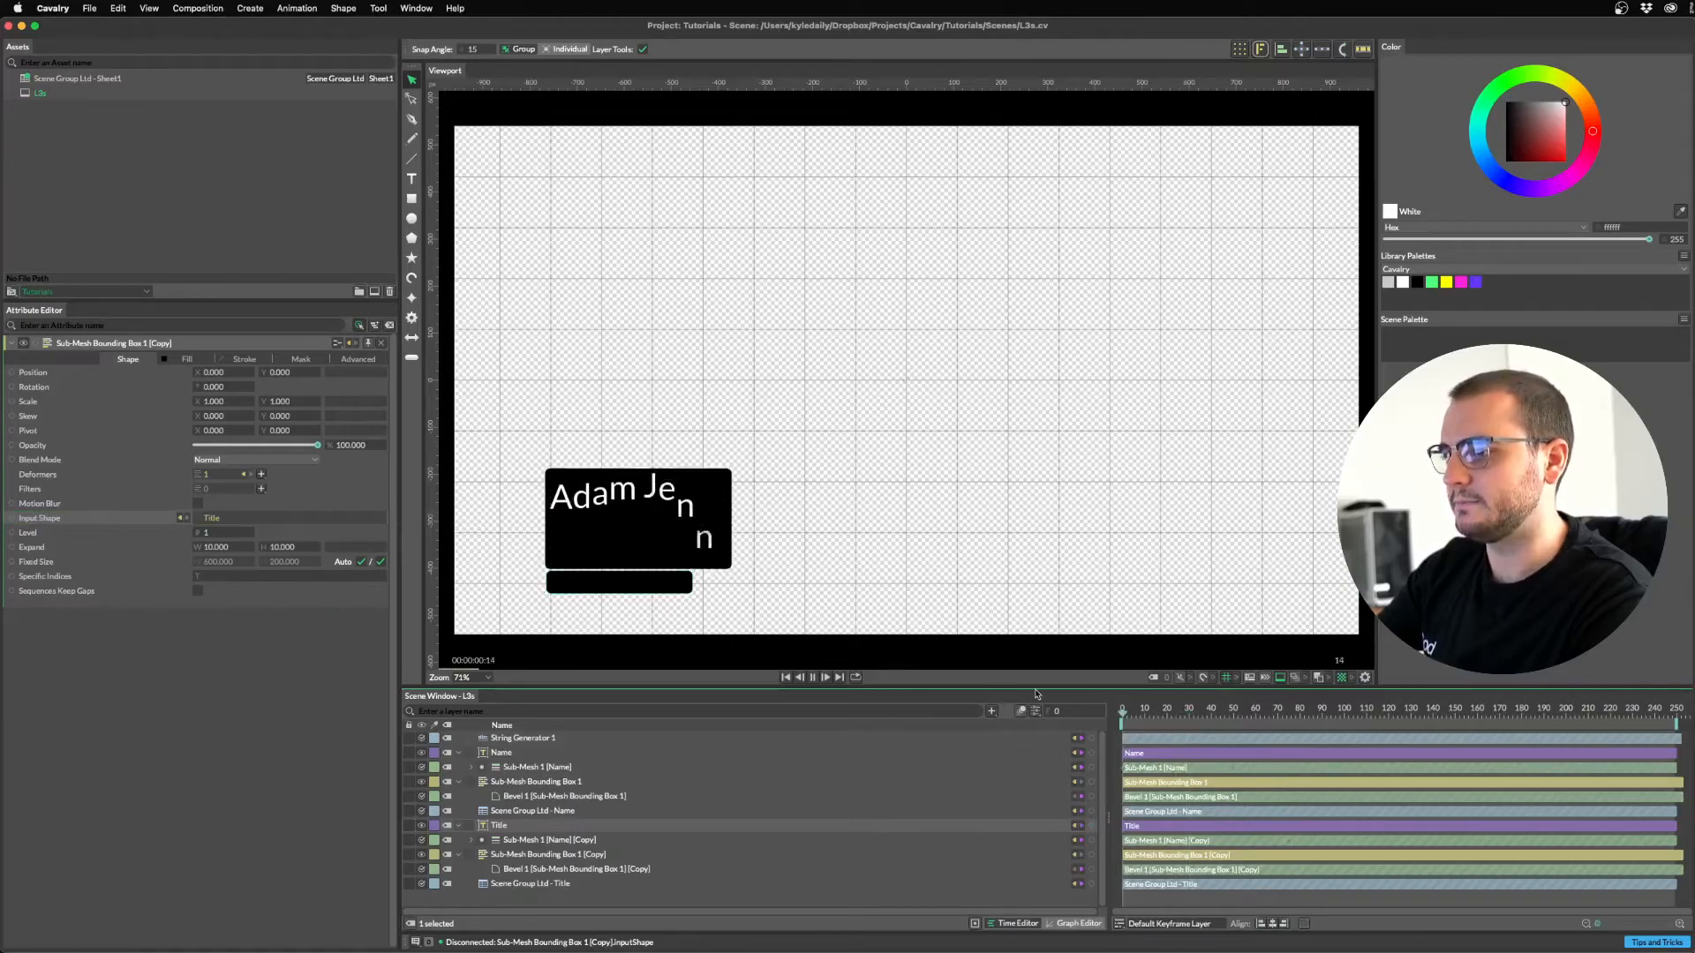
pyautogui.click(1281, 722)
pyautogui.press('space')
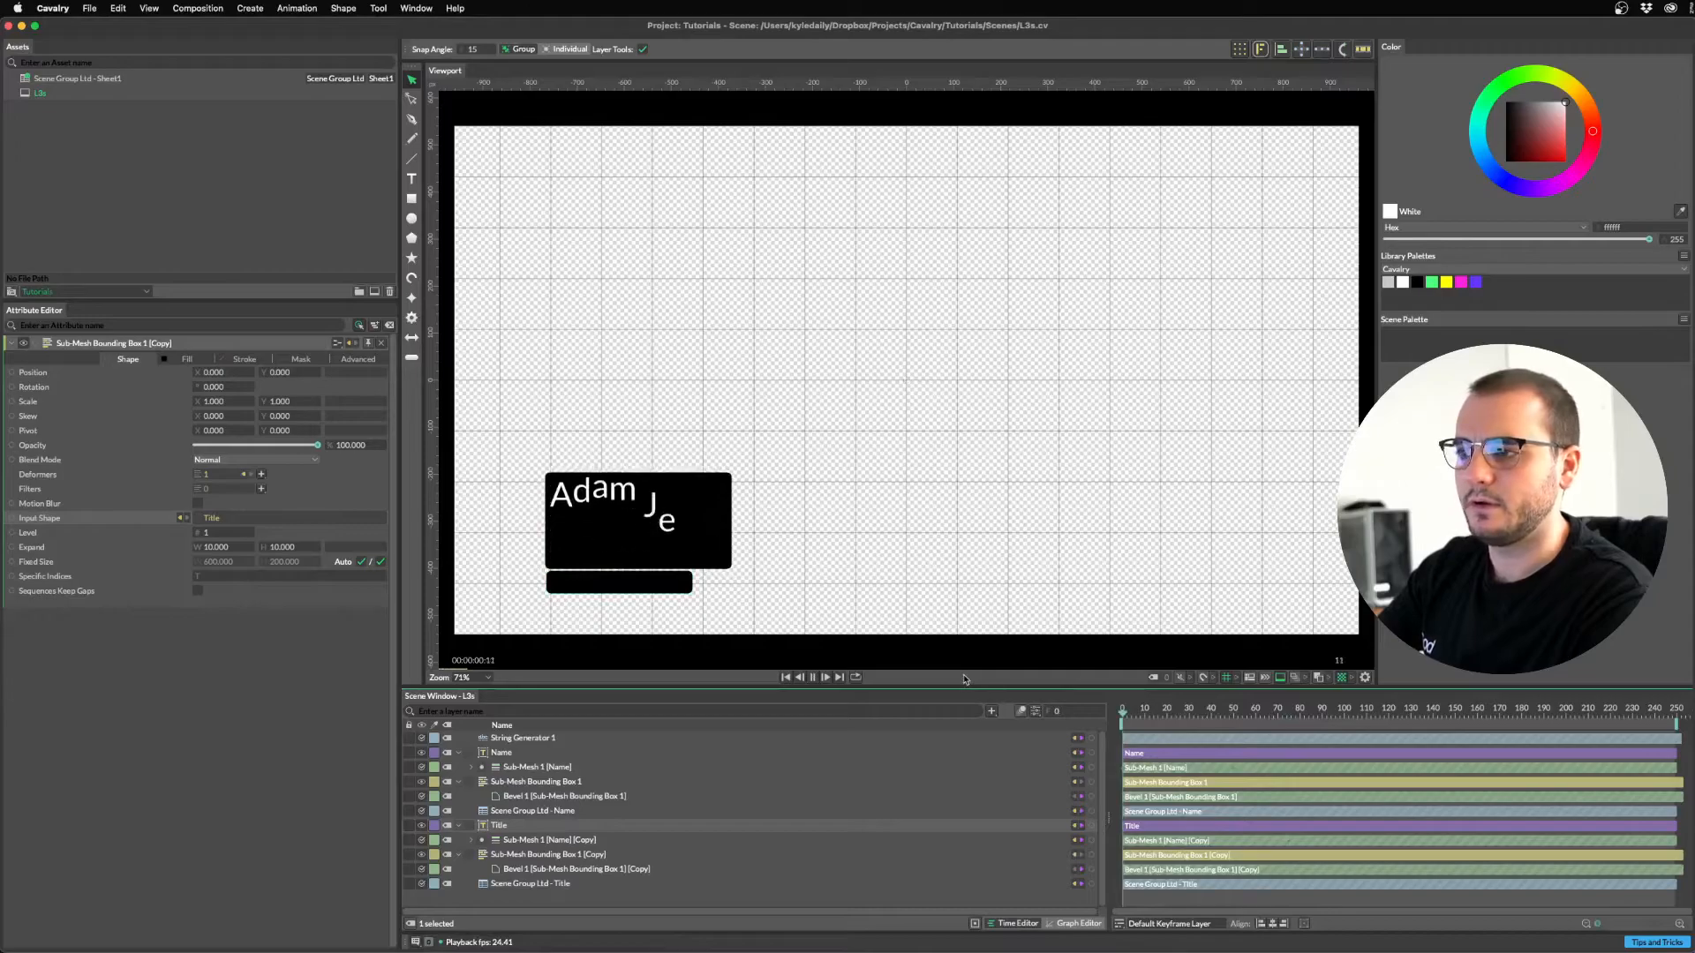
pyautogui.press('space')
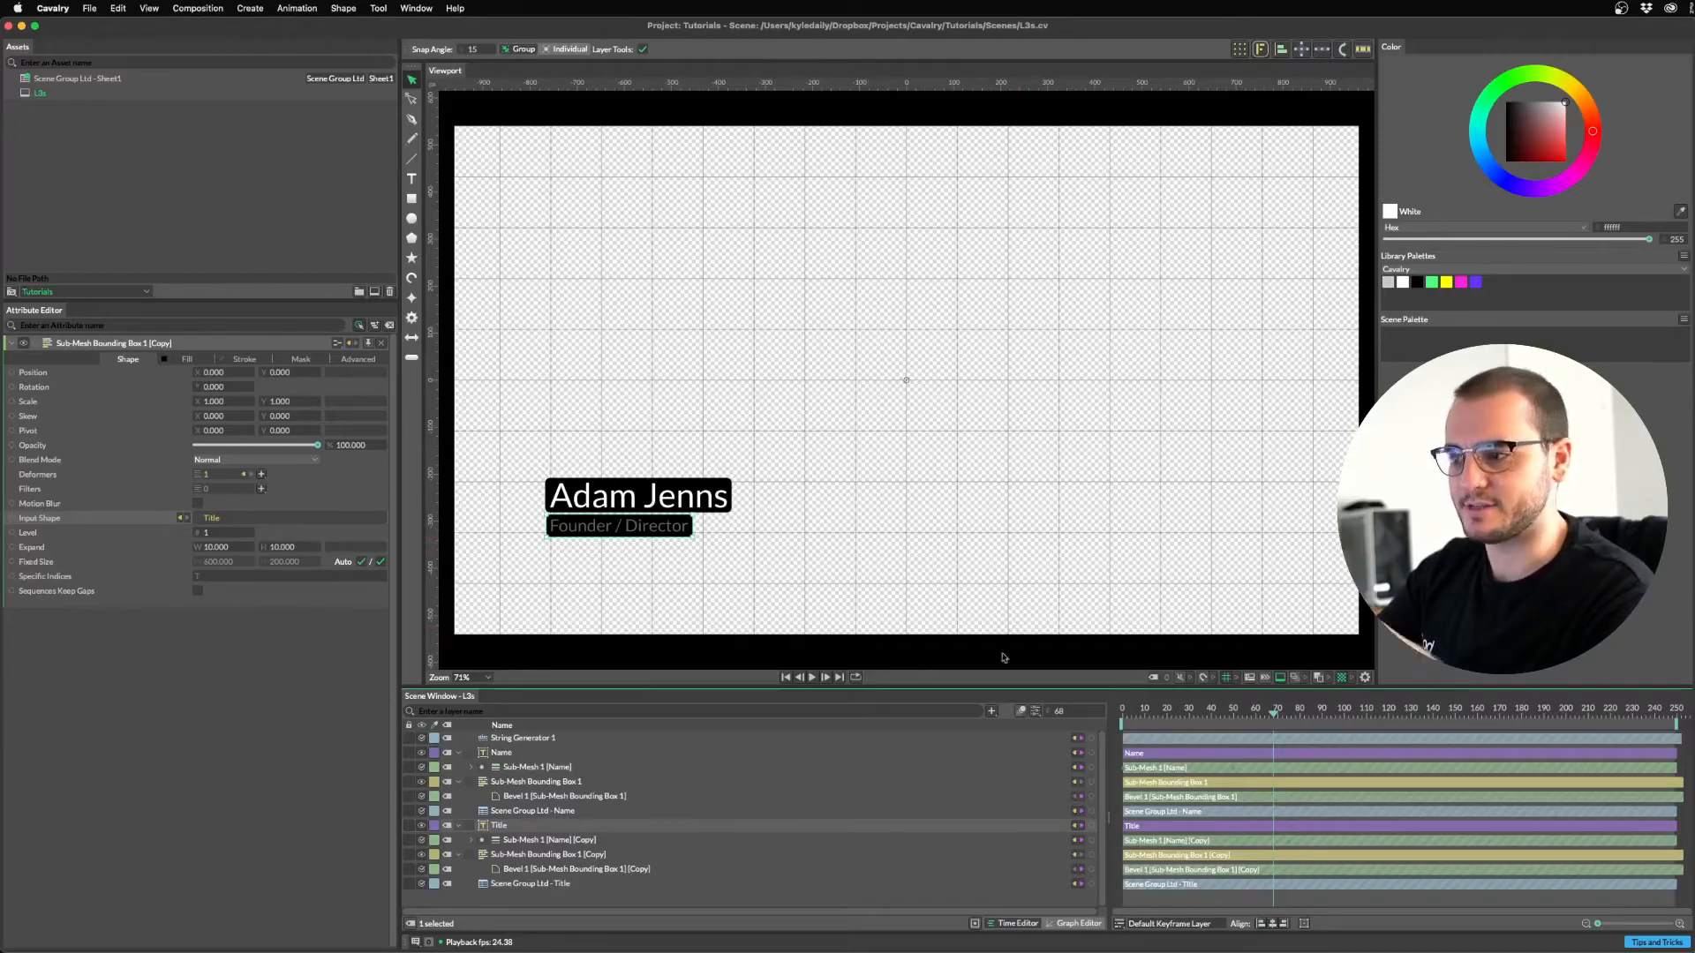
pyautogui.click(1151, 711)
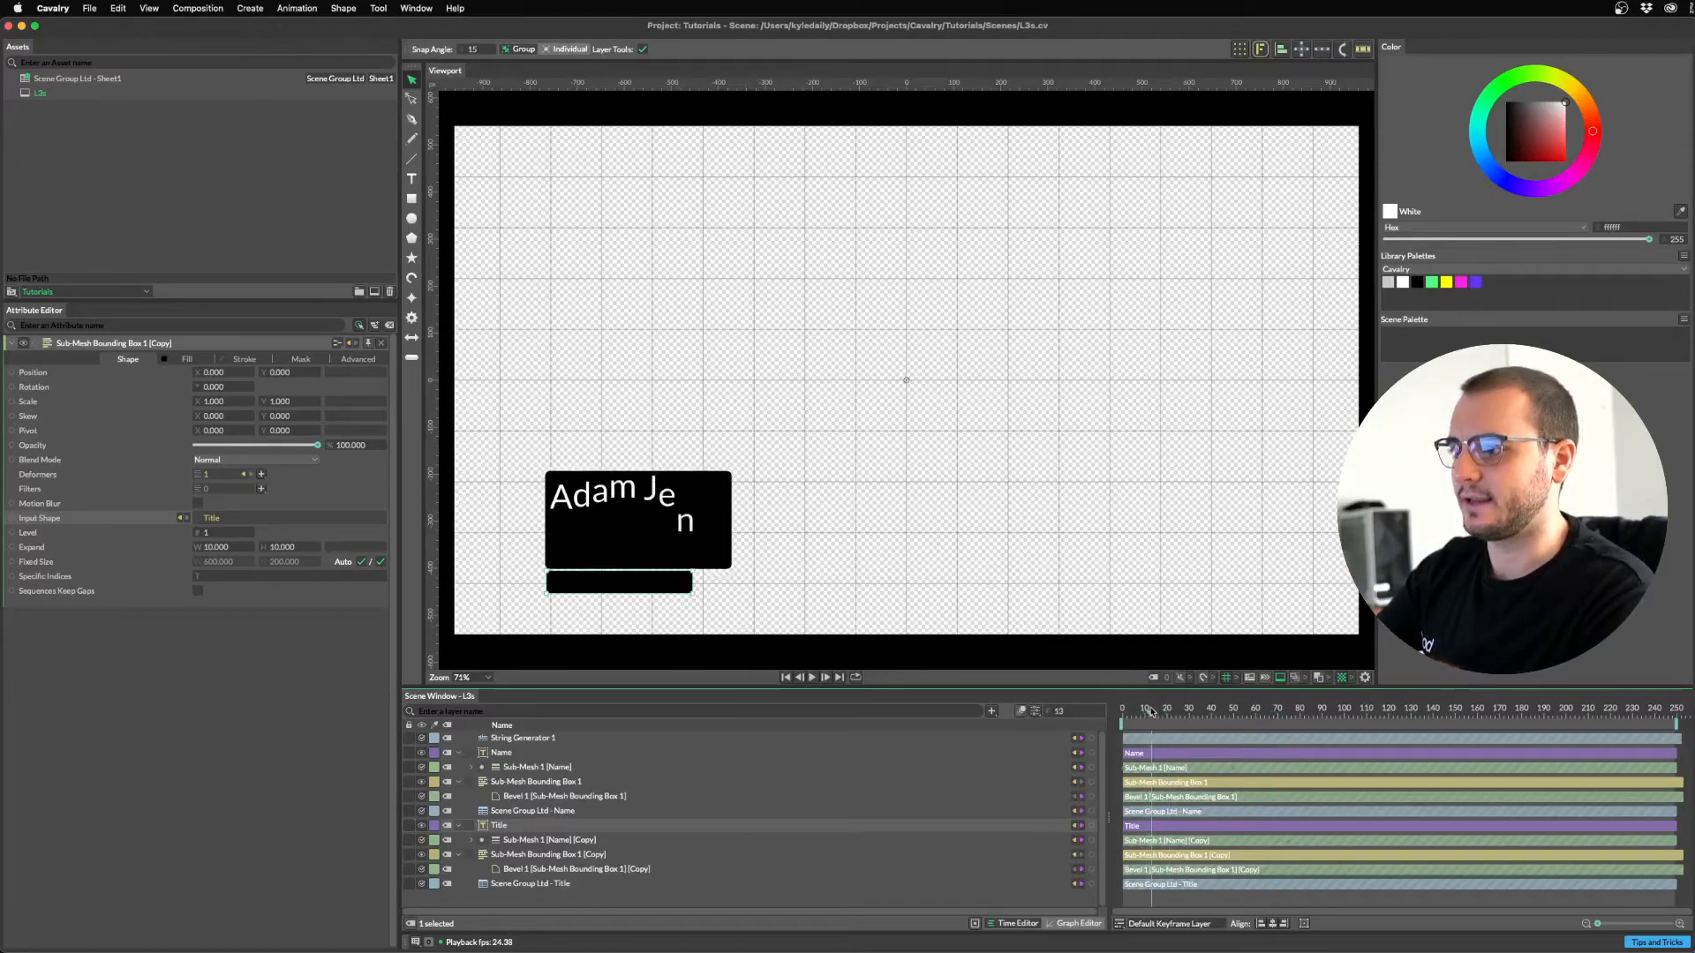
pyautogui.click(526, 782)
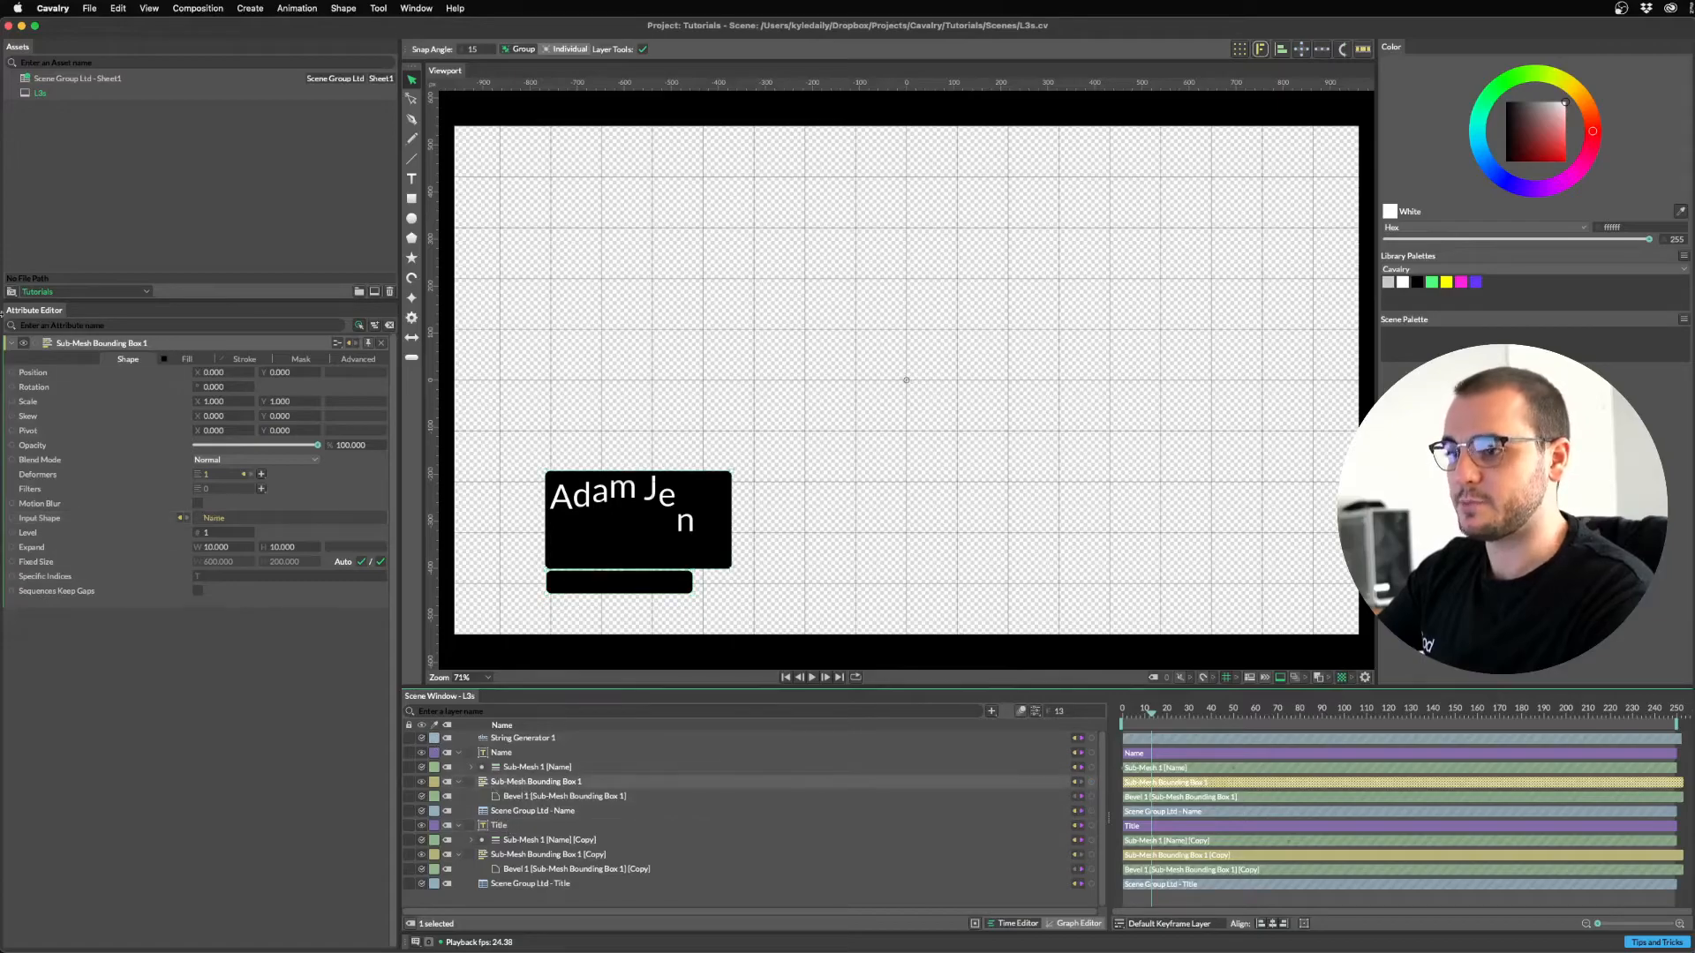
pyautogui.moveTo(209, 534); pyautogui.dragTo(226, 533)
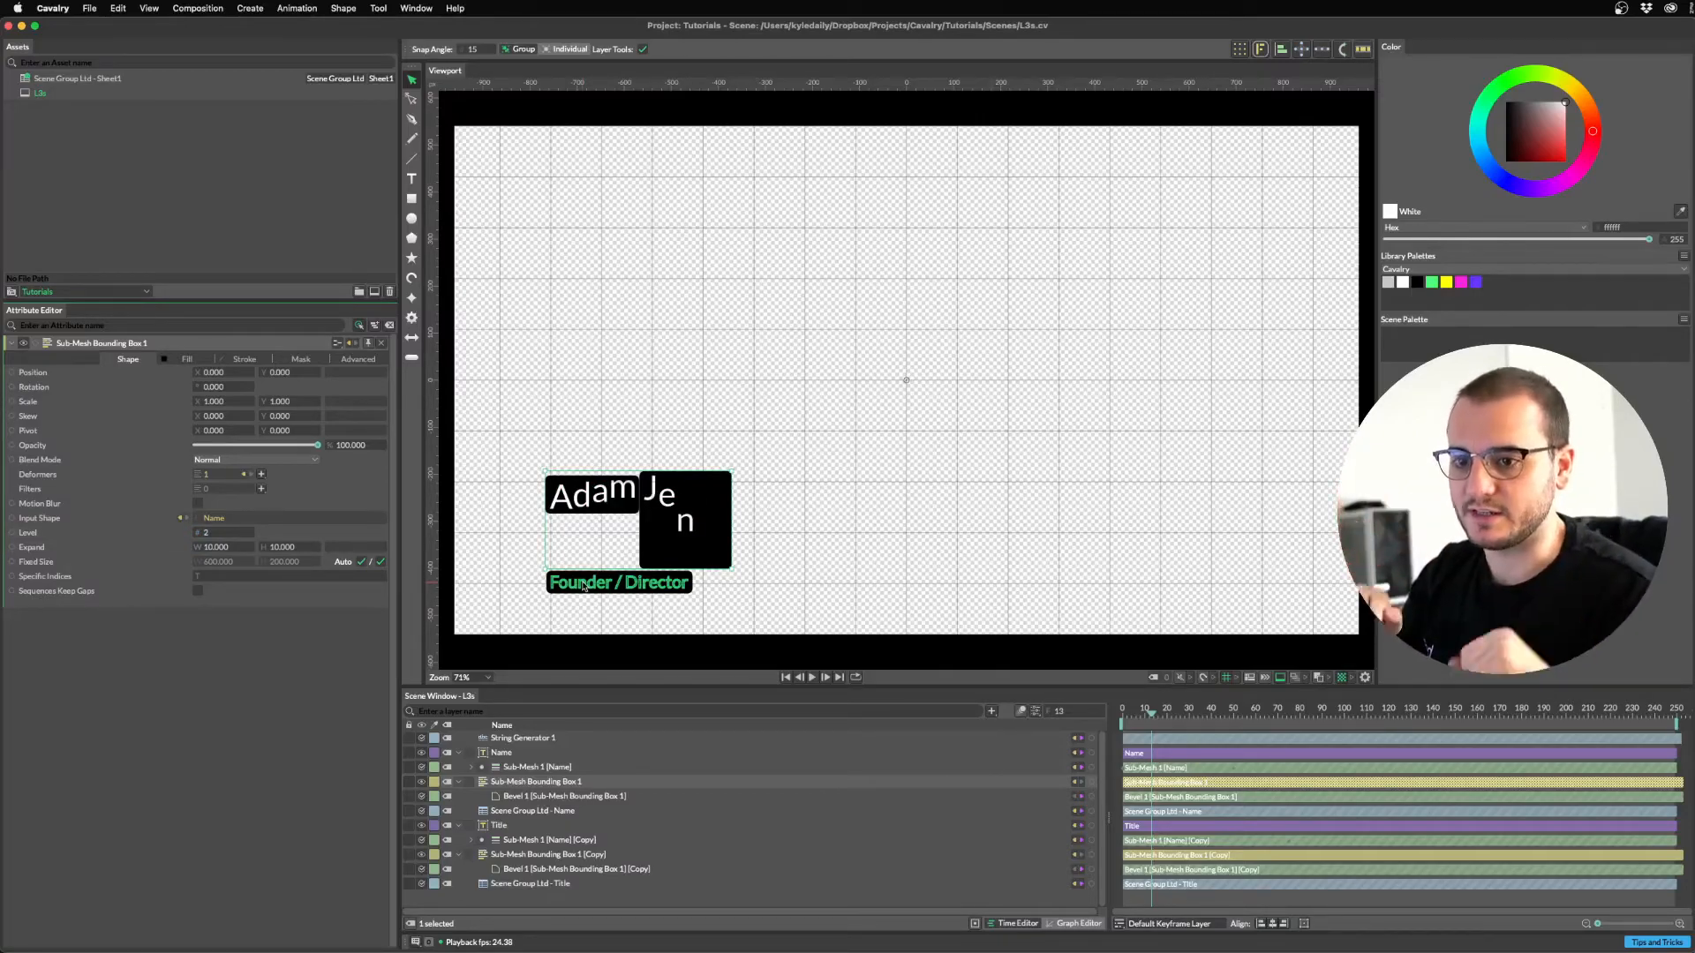
pyautogui.moveTo(1149, 715)
pyautogui.mouseDown()
pyautogui.moveTo(1201, 726)
pyautogui.moveTo(1146, 719)
pyautogui.mouseUp()
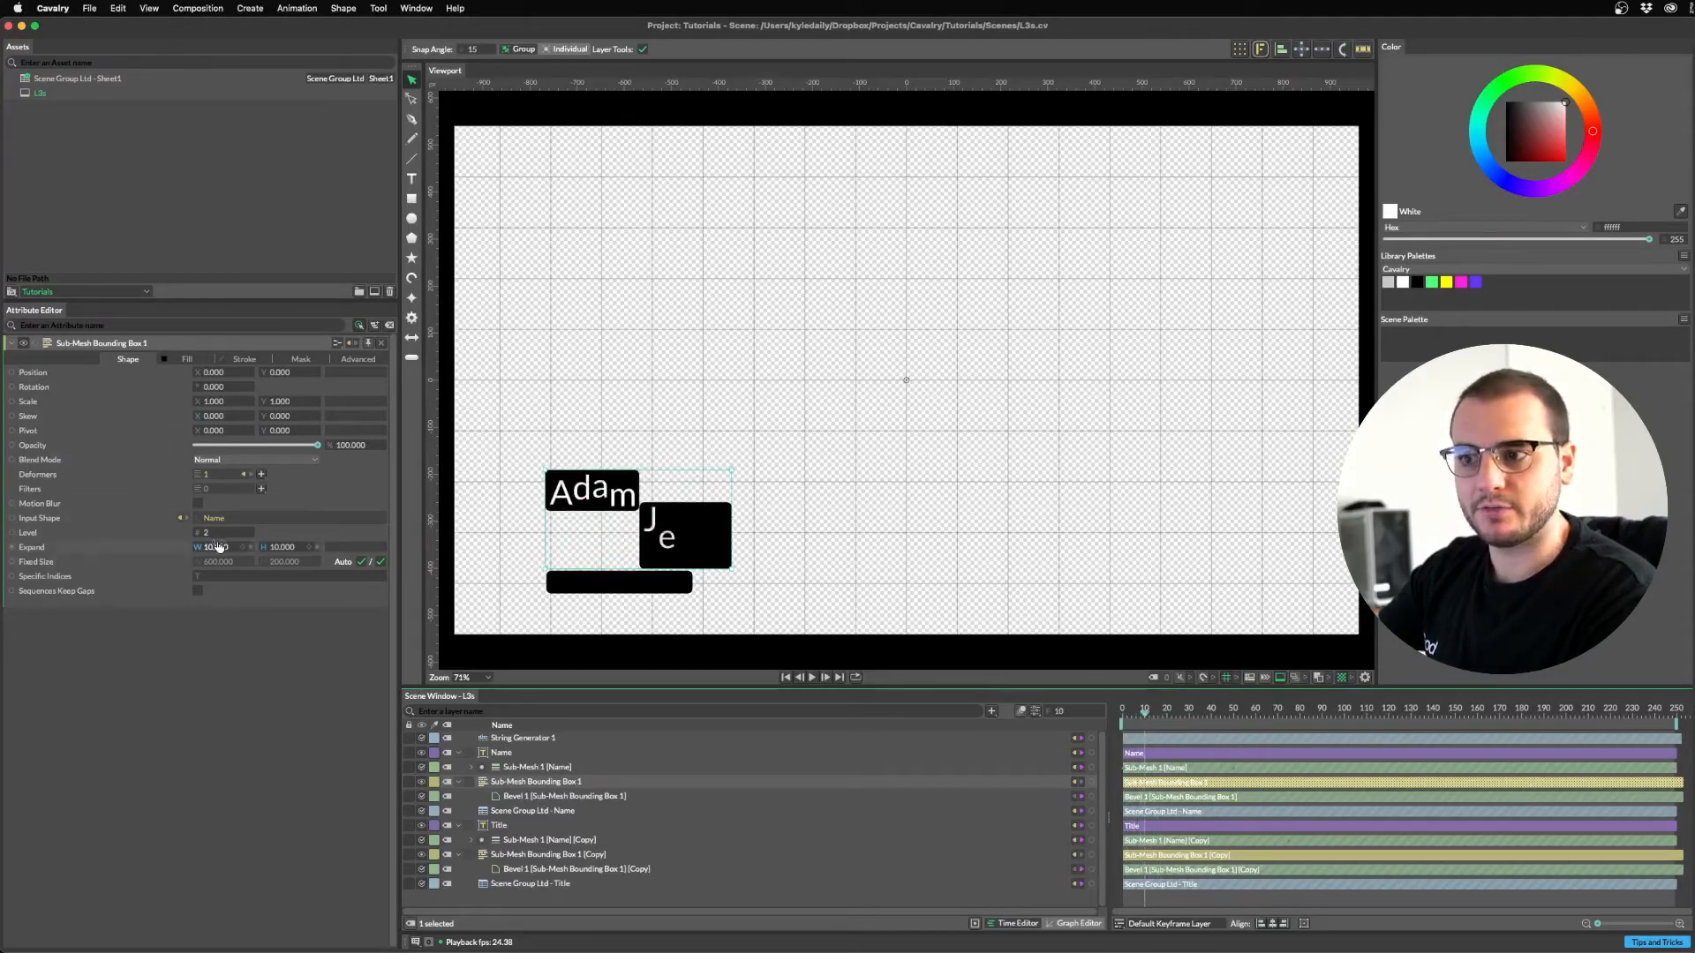
pyautogui.click(250, 533)
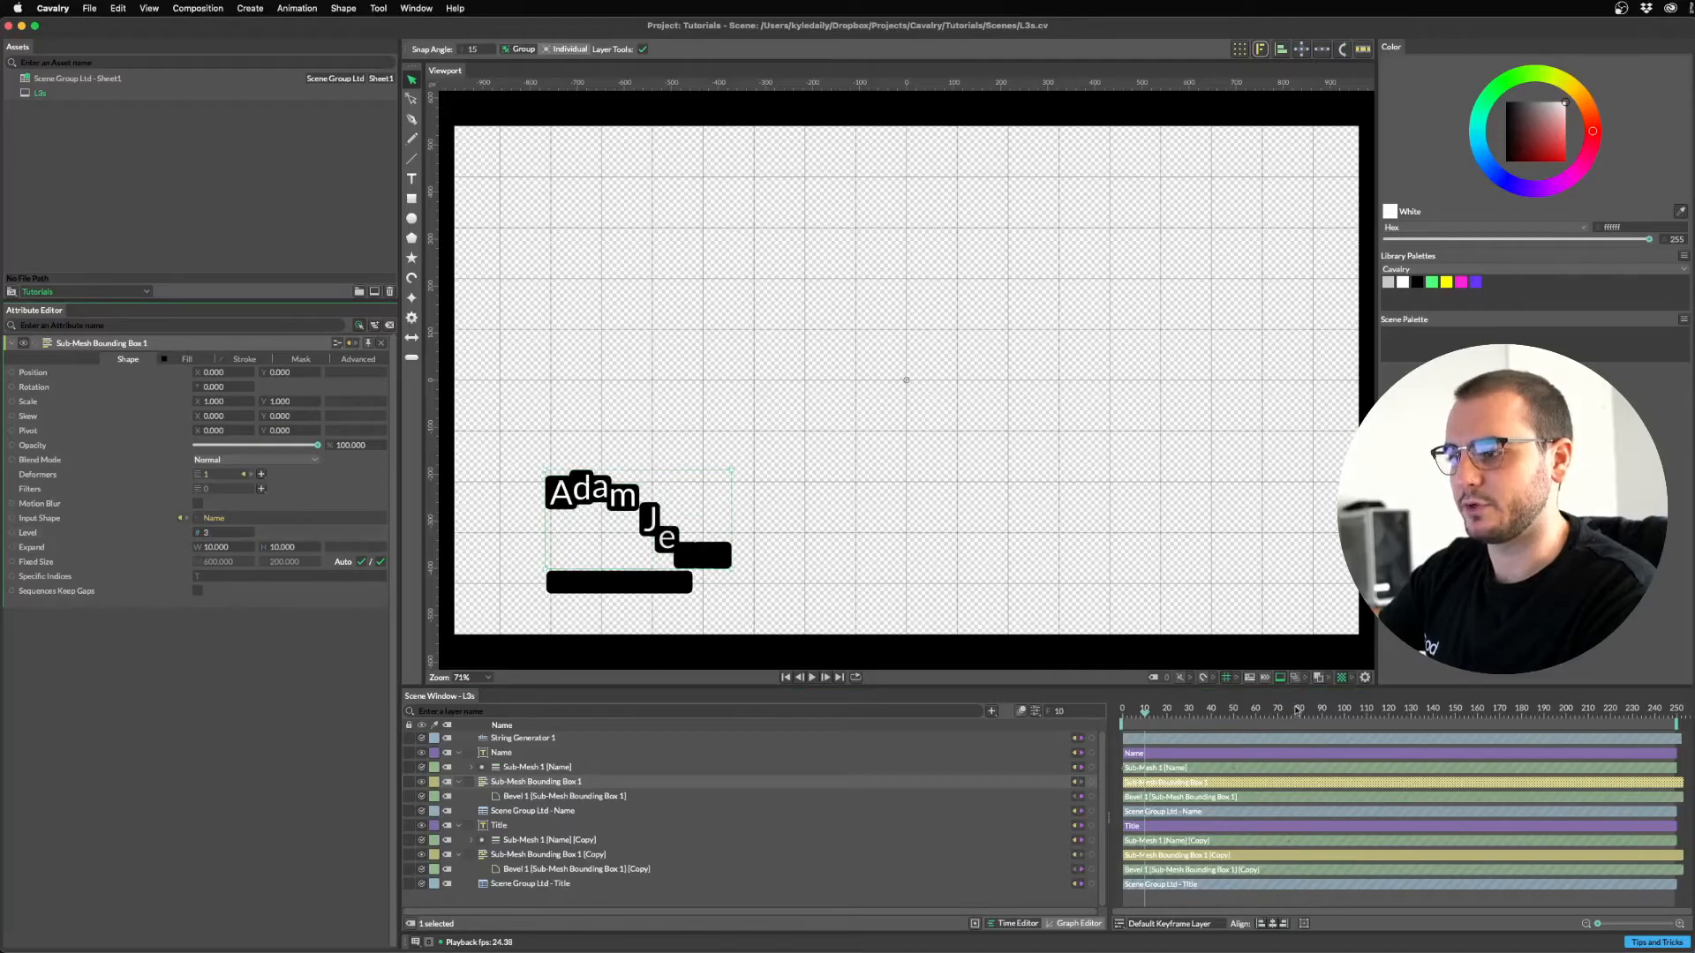
pyautogui.press('space')
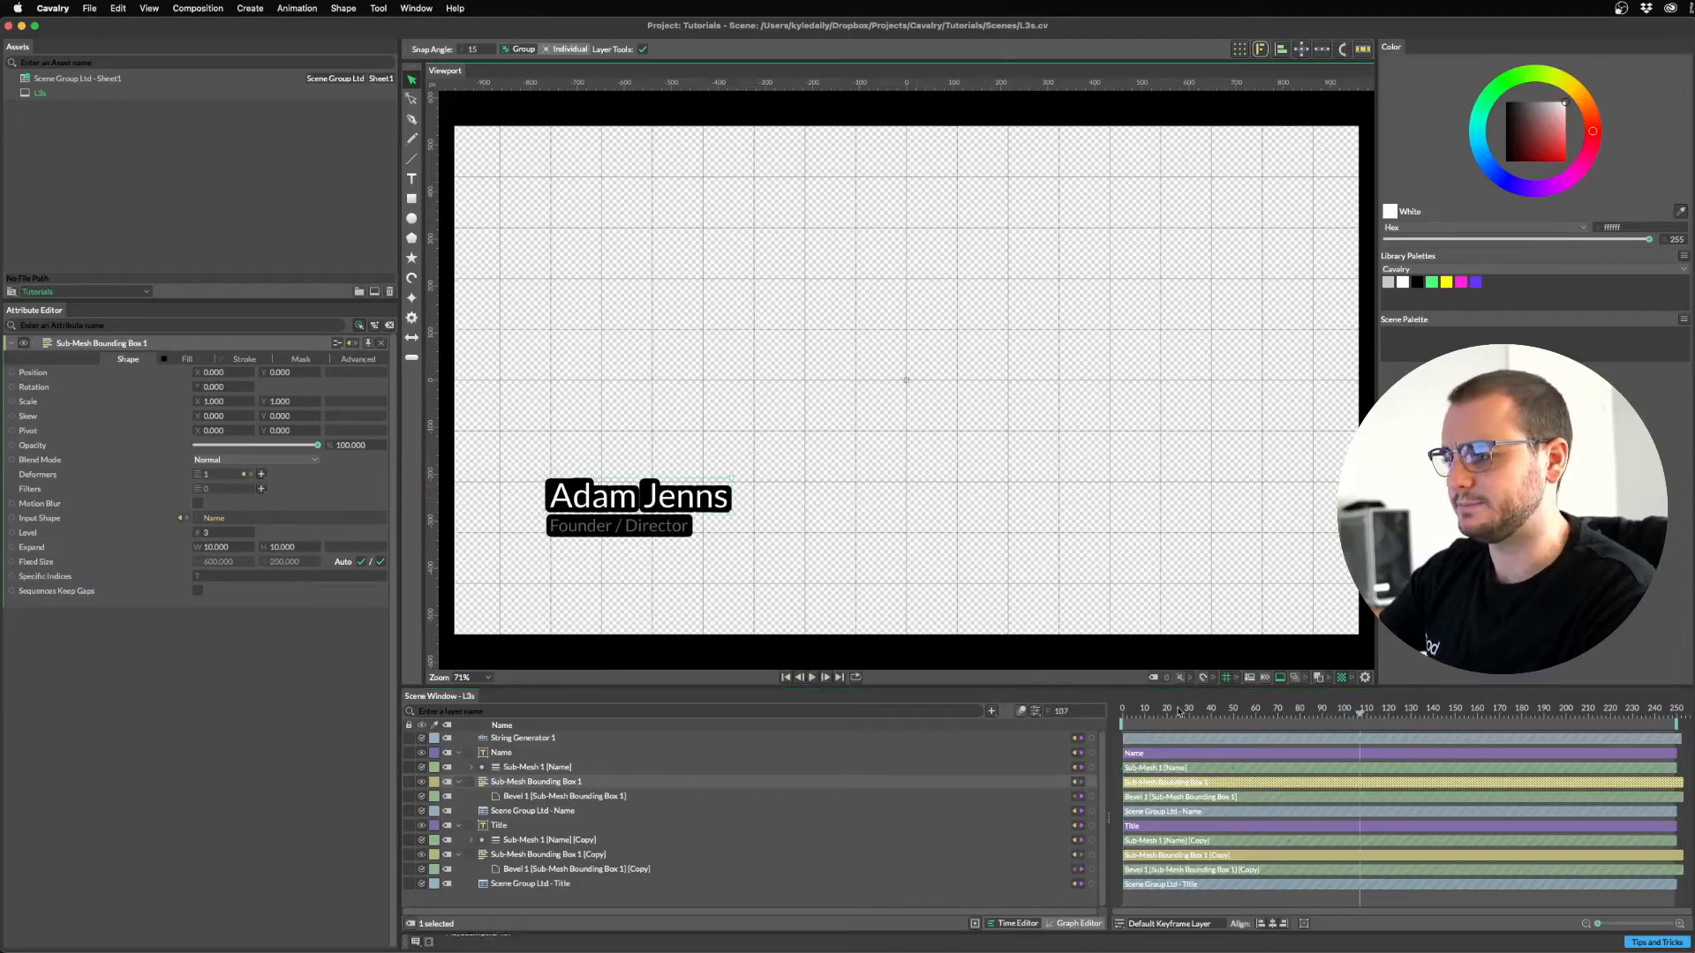
pyautogui.click(1141, 711)
pyautogui.moveTo(1141, 711); pyautogui.dragTo(1170, 710)
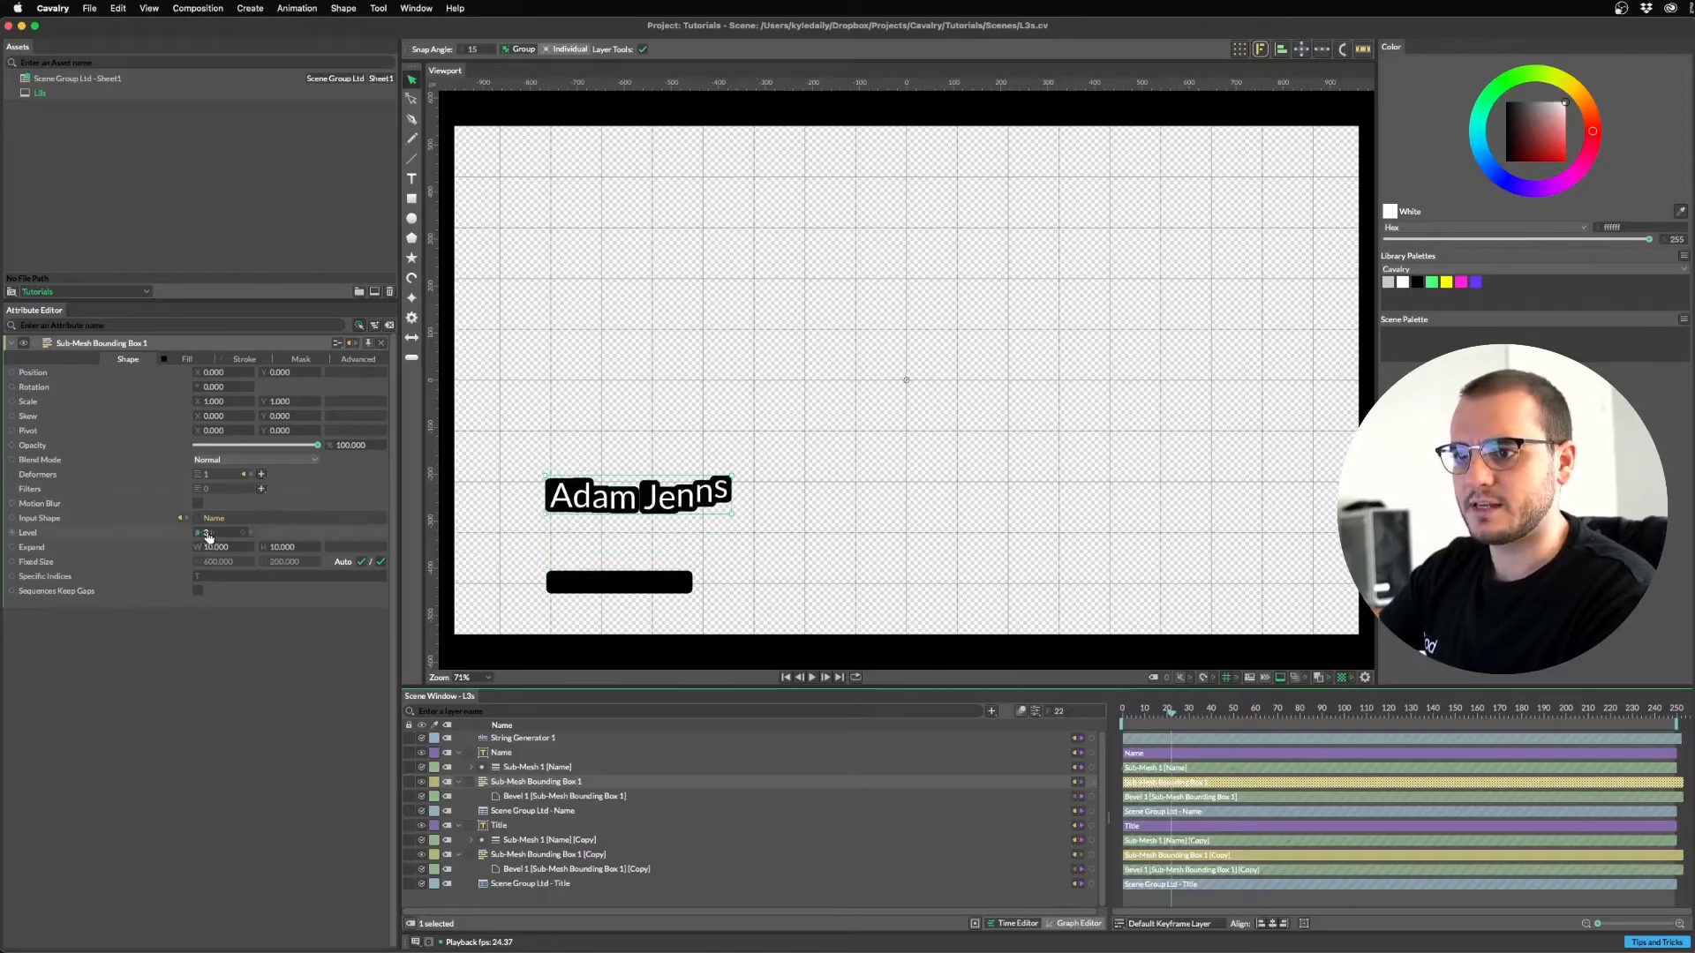
pyautogui.scroll(-1, 207, 531)
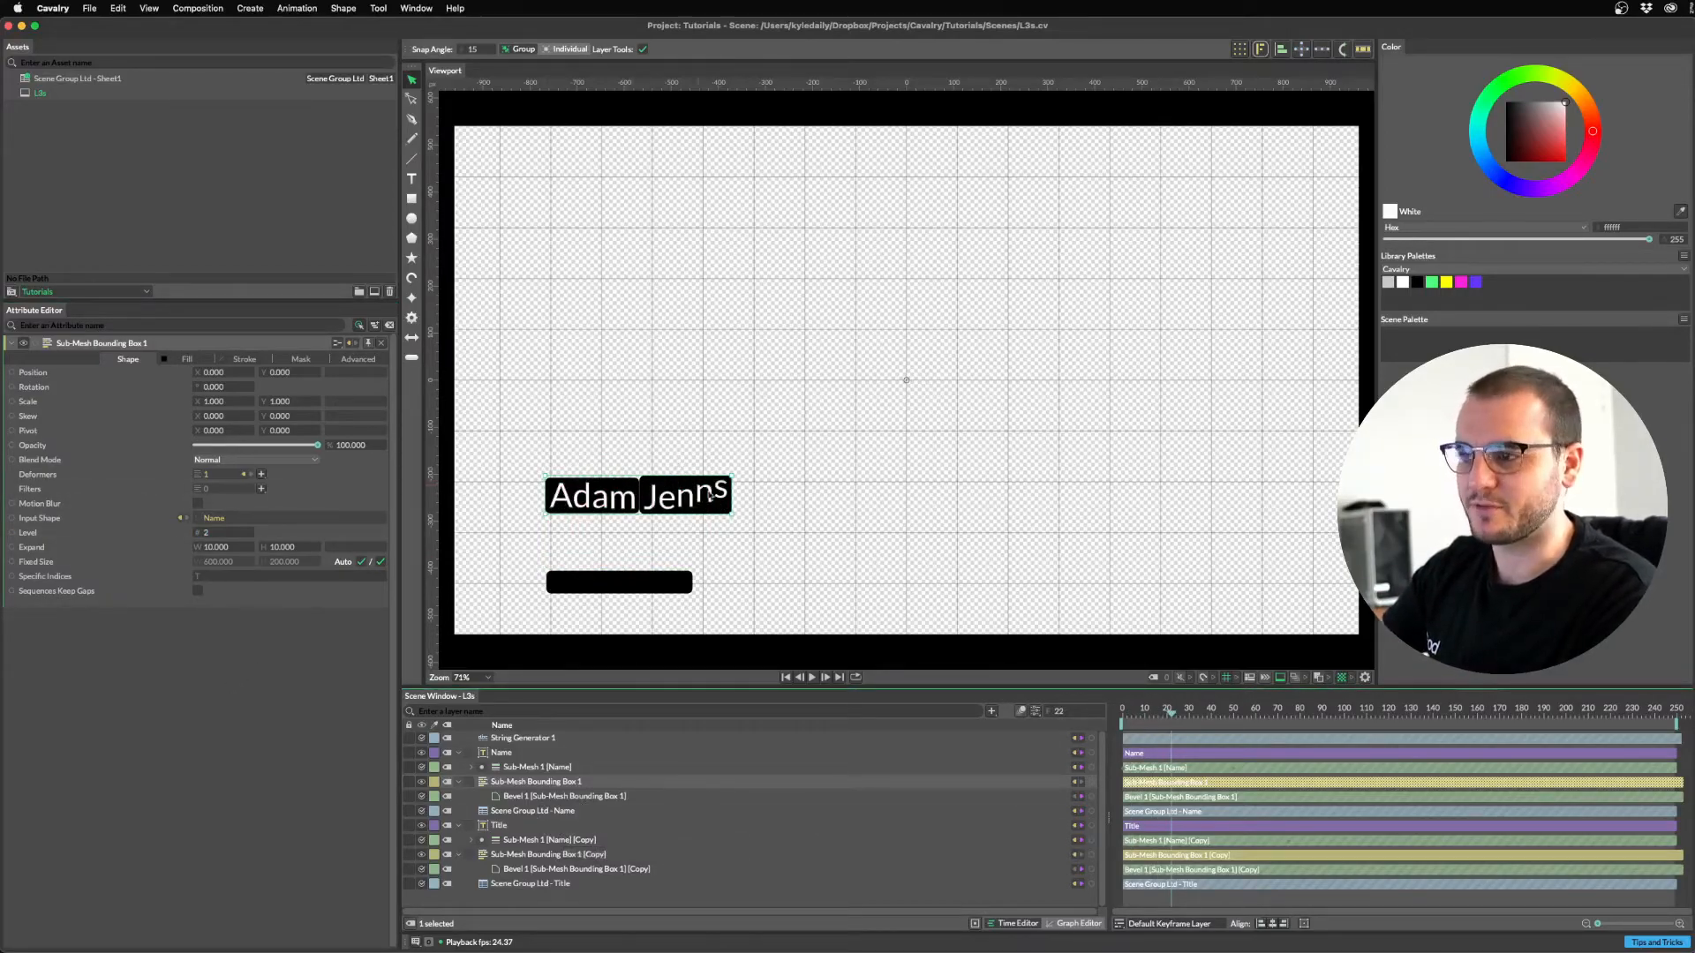
pyautogui.click(502, 753)
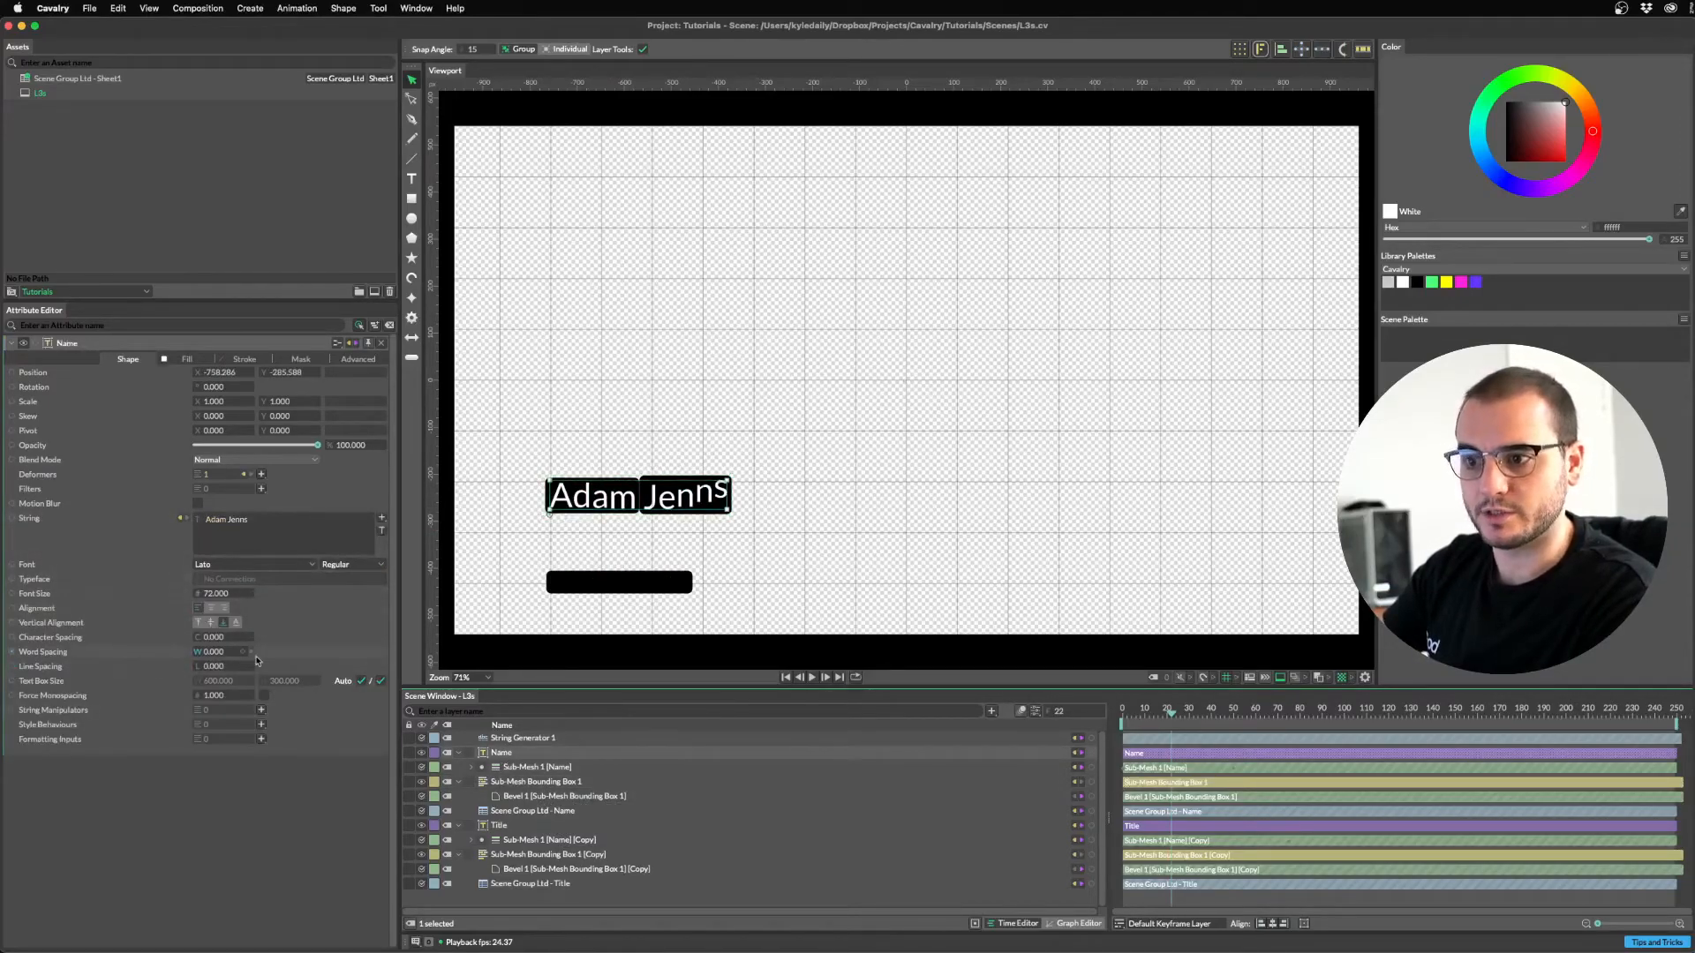
# Set Name Word Spacing to about 11 and Title Word Spacing to about 18.8.
pyautogui.moveTo(212, 652); pyautogui.dragTo(264, 652)
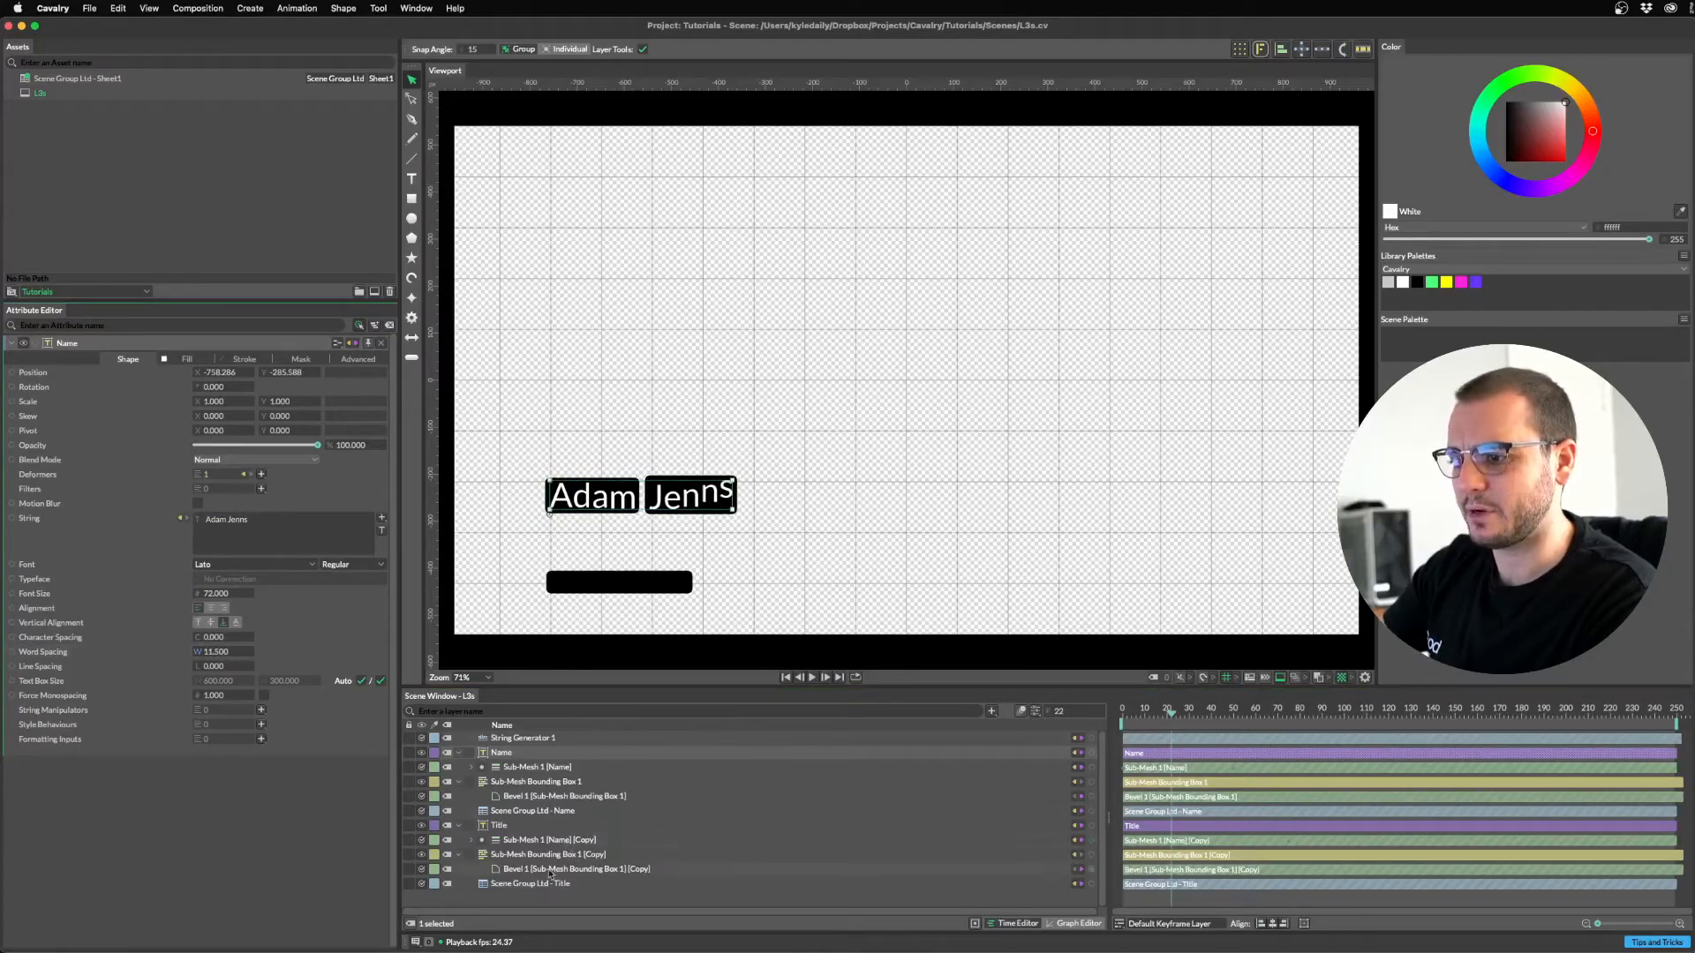
pyautogui.click(507, 830)
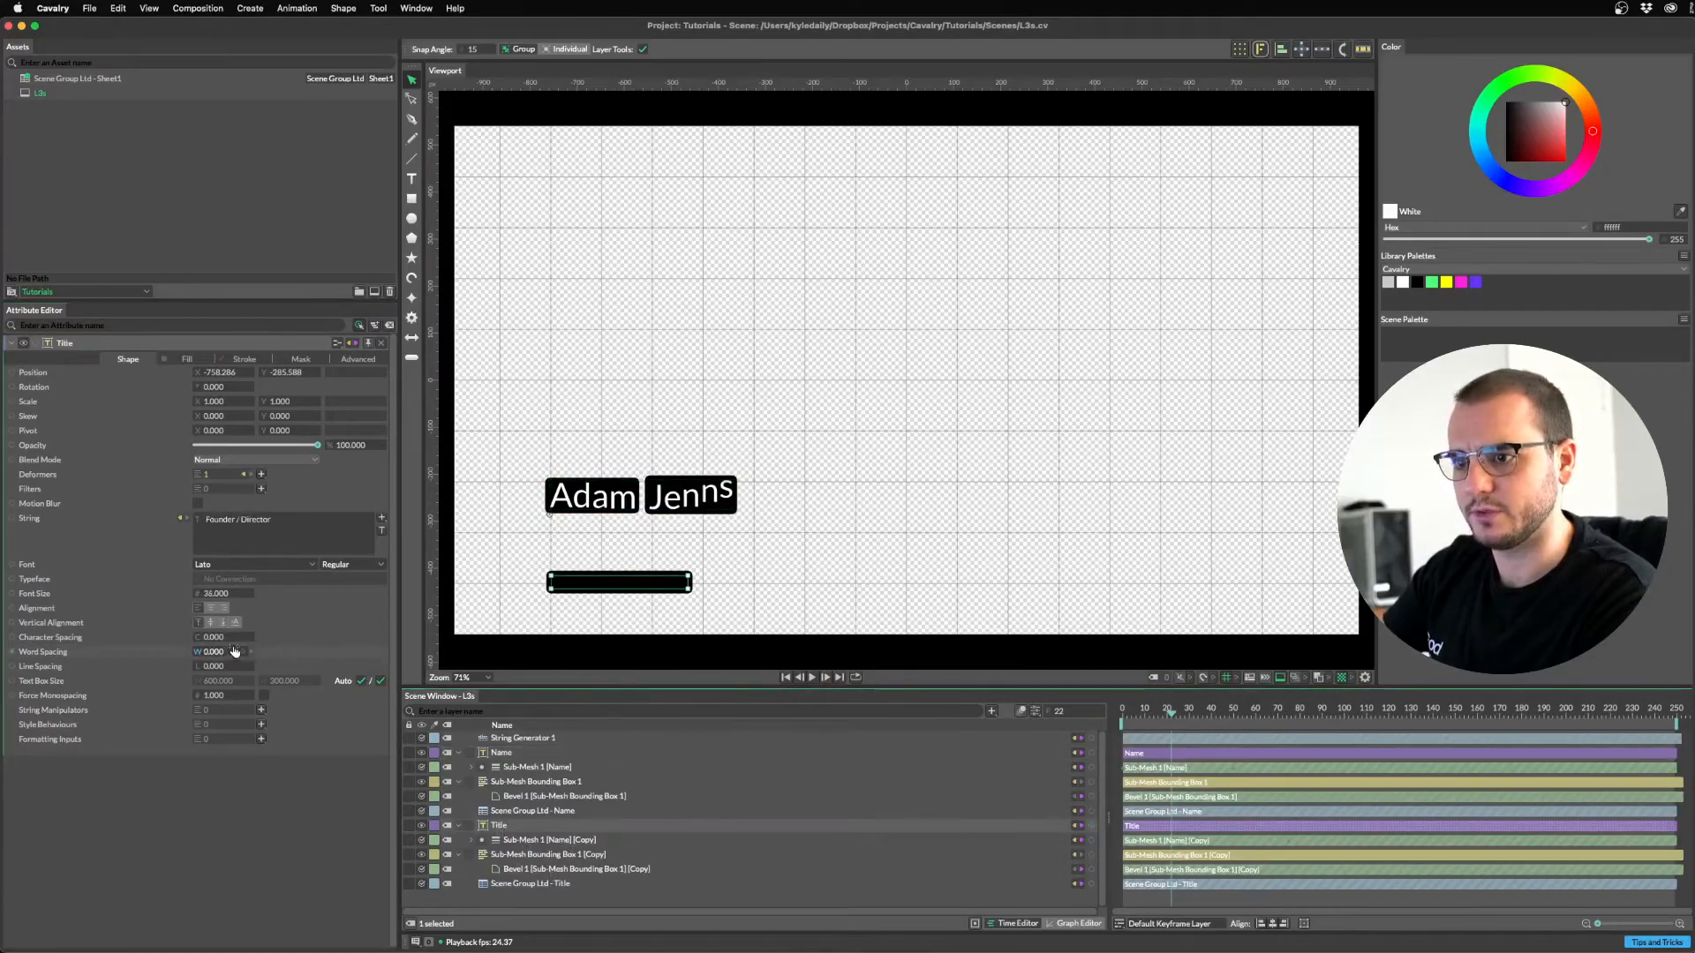
pyautogui.moveTo(1203, 719); pyautogui.dragTo(1245, 716)
pyautogui.click(528, 856)
pyautogui.click(211, 533)
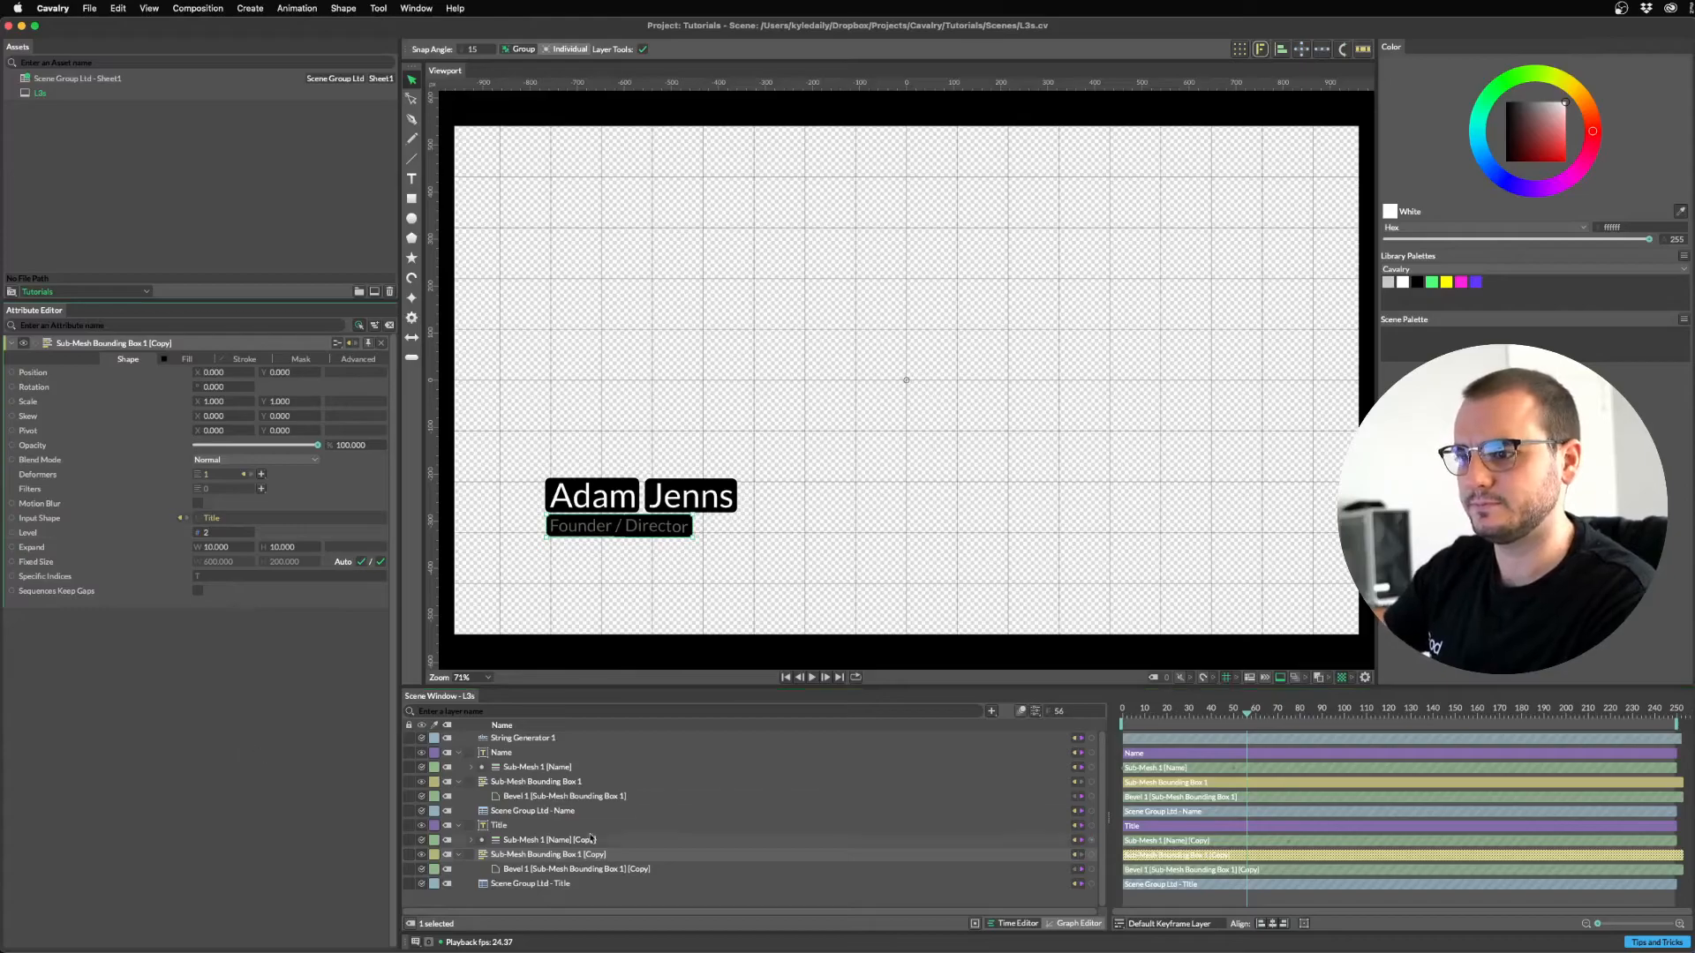
pyautogui.click(530, 825)
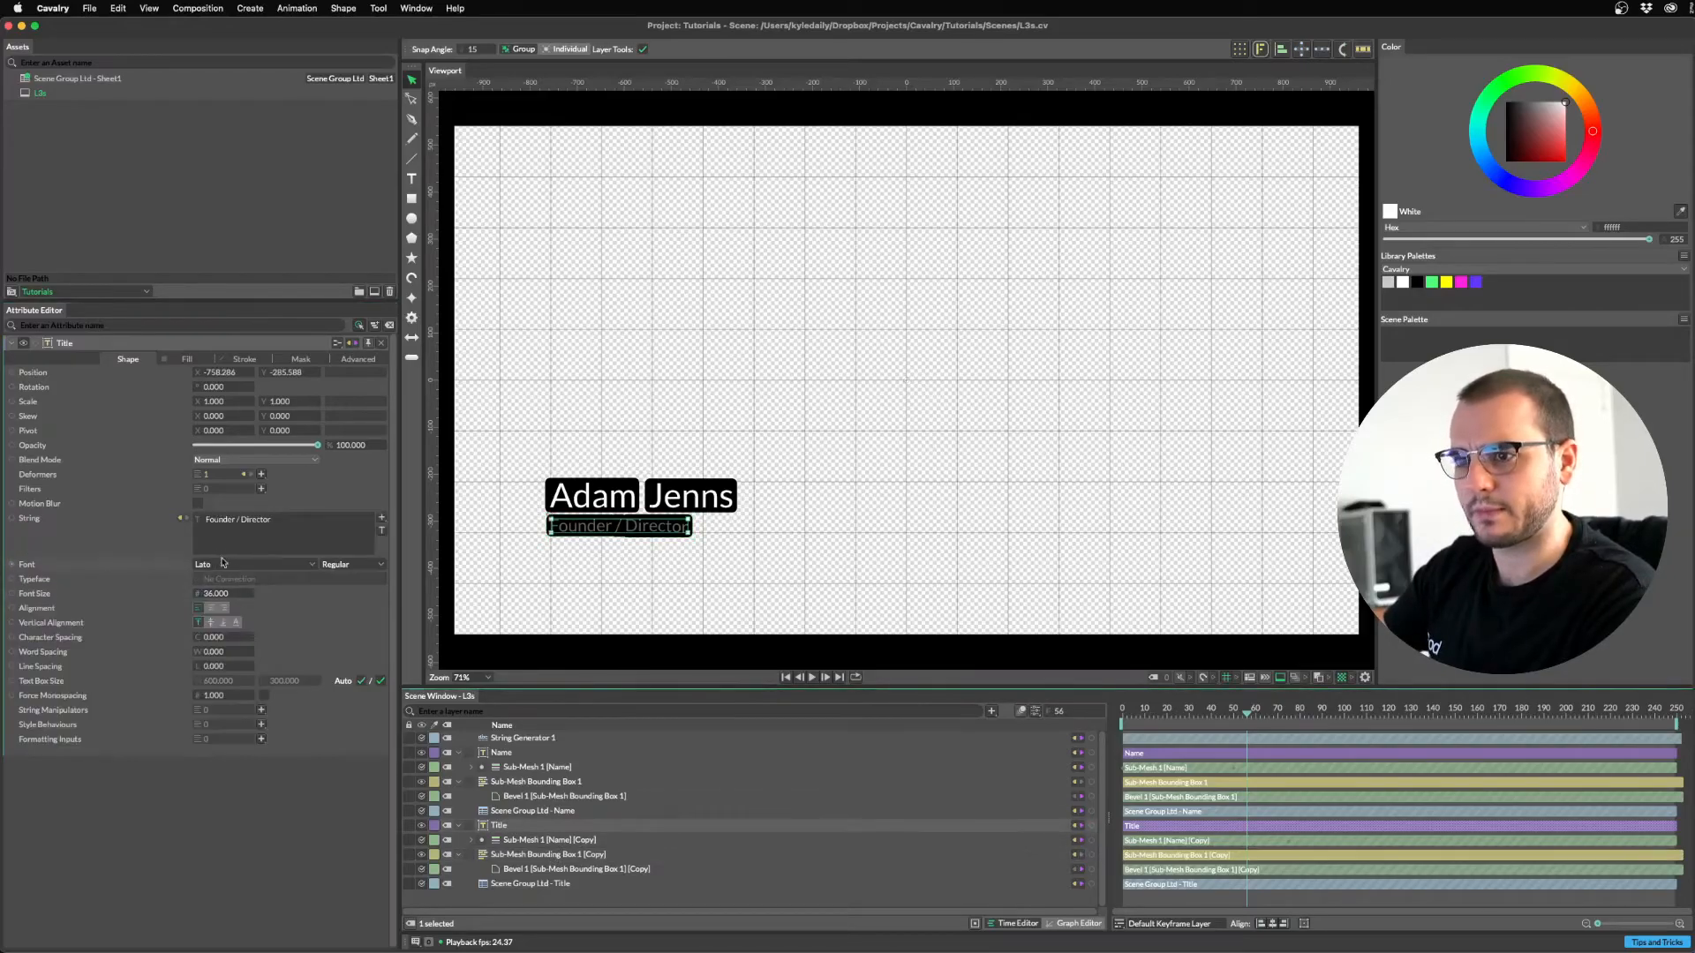
pyautogui.moveTo(214, 654)
pyautogui.mouseDown()
pyautogui.moveTo(251, 654)
pyautogui.moveTo(228, 654)
pyautogui.mouseUp()
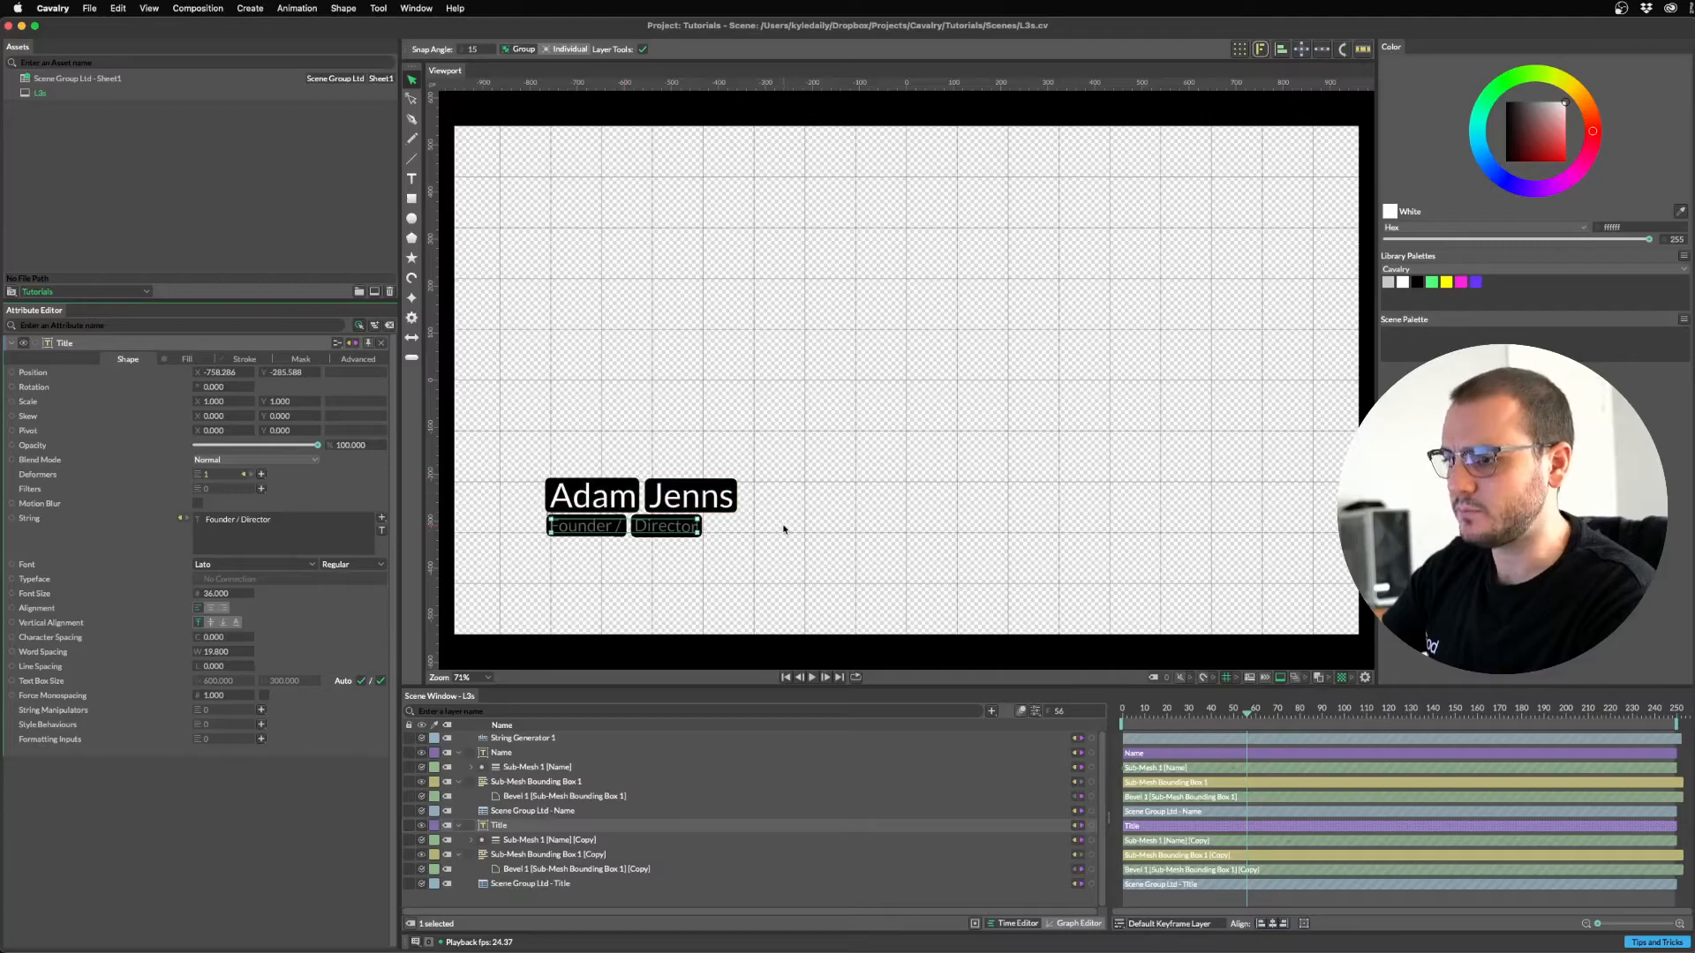
# In the Scene Group Ltd sheet, replace the slash in B2 with 'and' to read 'Founder and Director'.
pyautogui.press('super+Tab')
pyautogui.press('super+Tab')
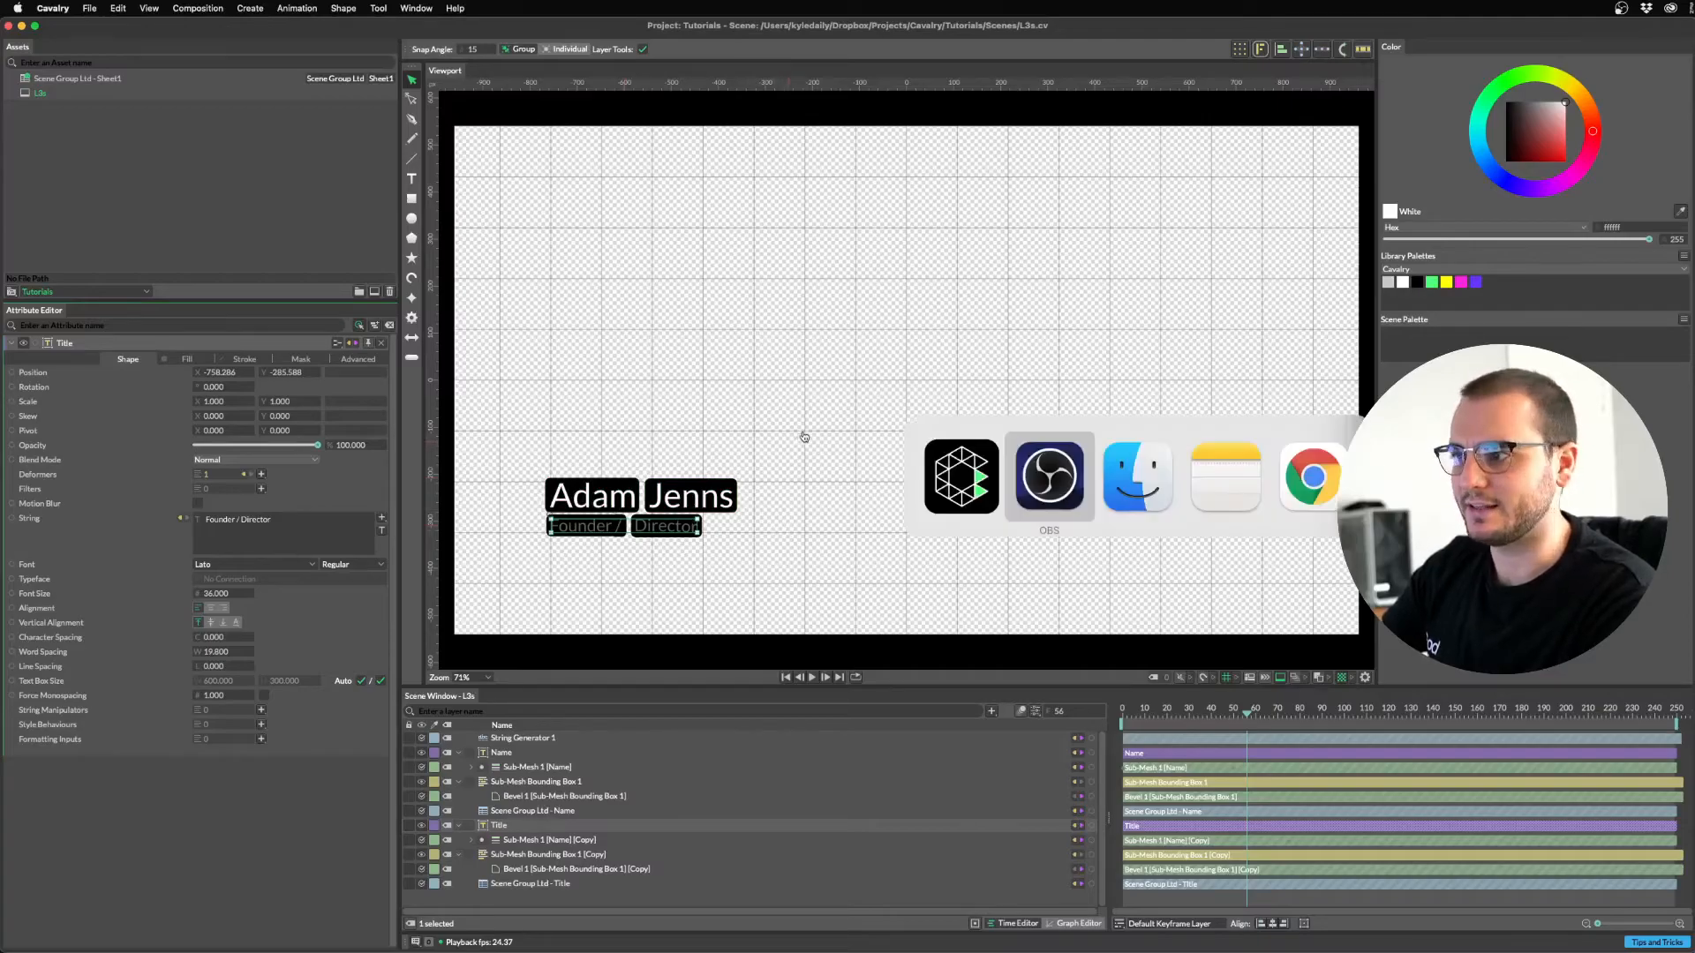
pyautogui.click(1318, 480)
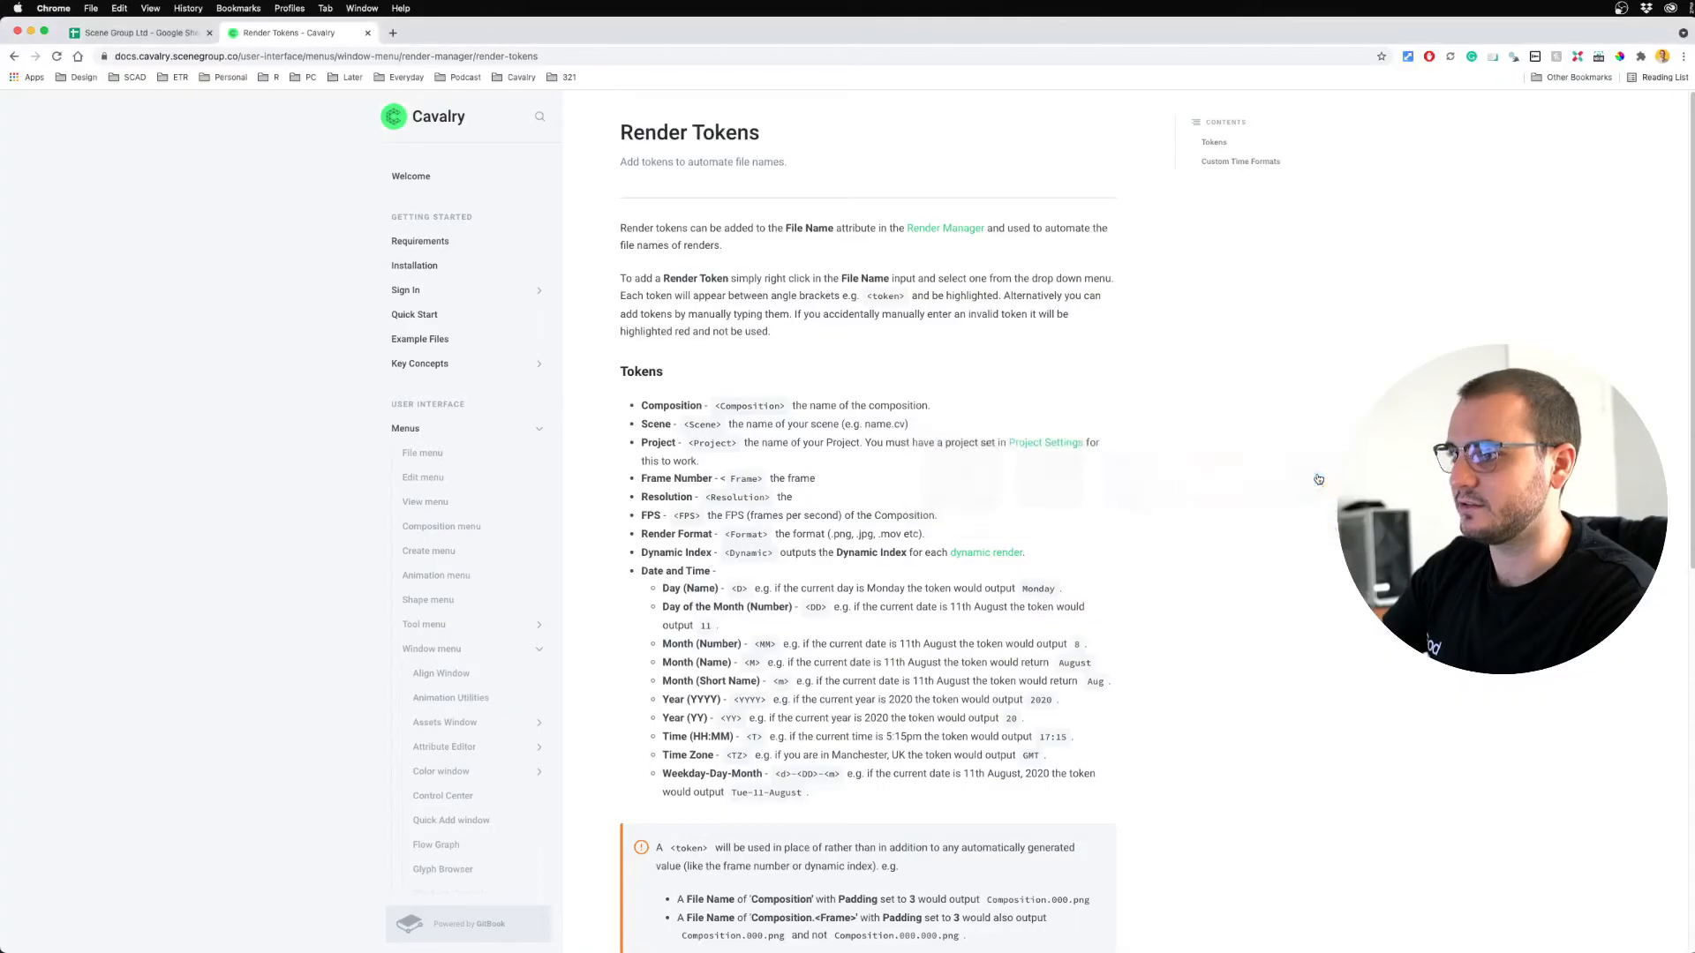
pyautogui.click(141, 37)
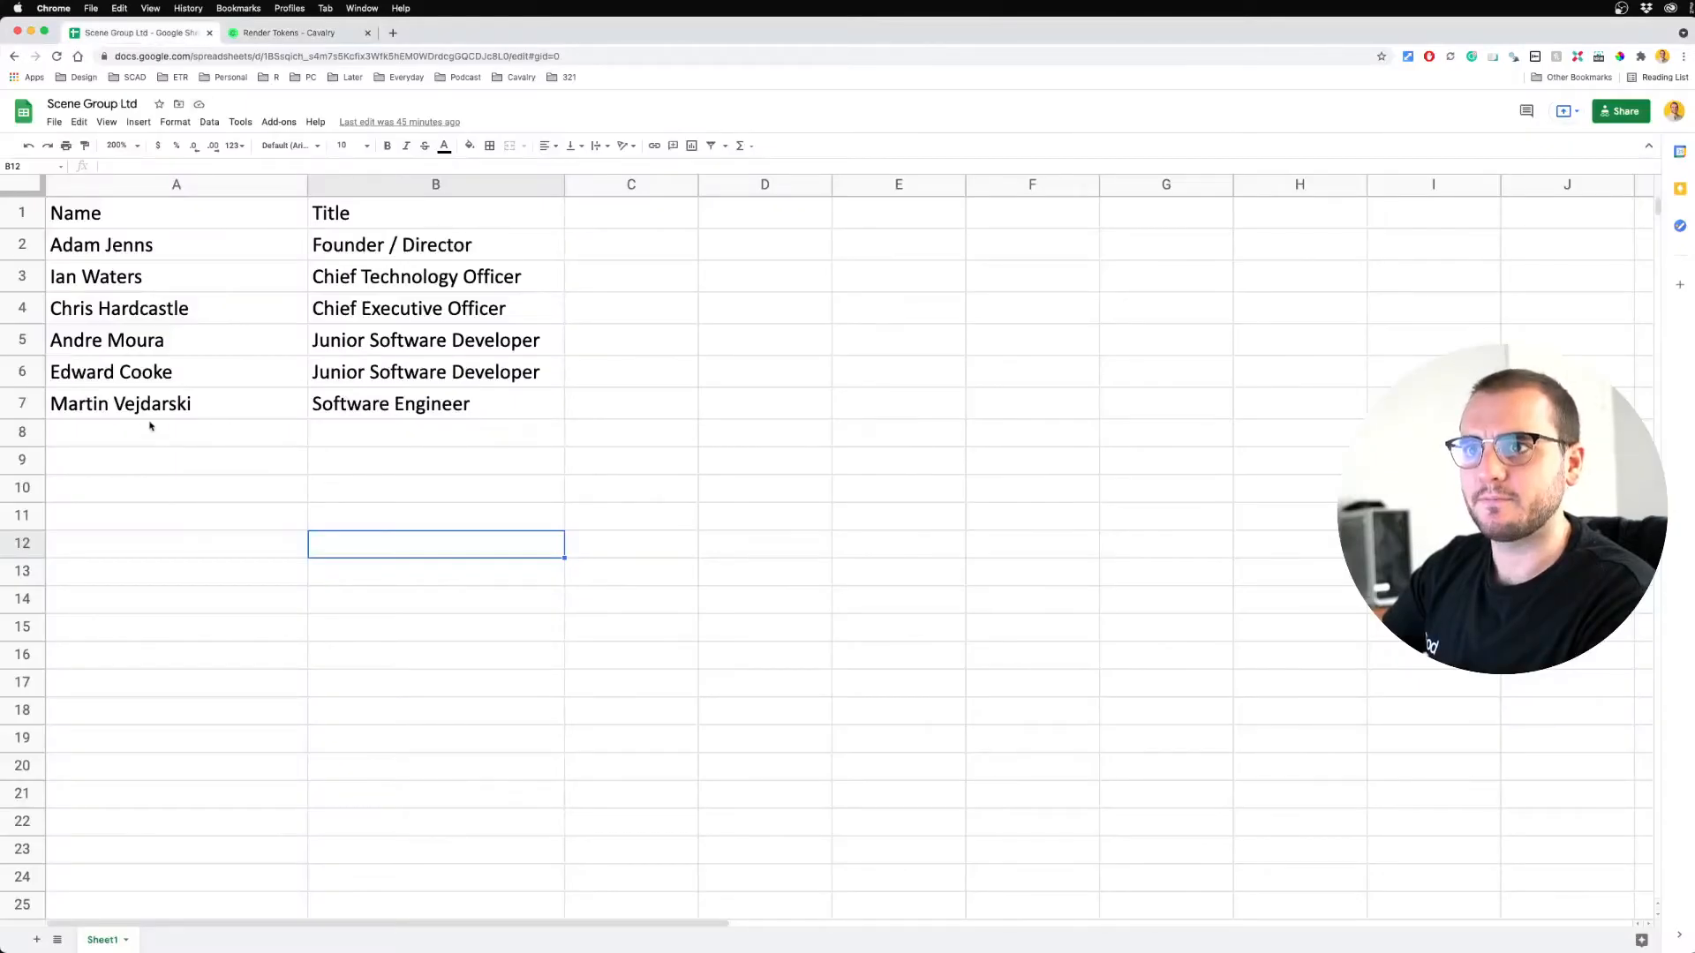
pyautogui.click(436, 248)
pyautogui.doubleClick(396, 249)
pyautogui.click(395, 245)
pyautogui.press('BackSpace')
pyautogui.write('and')
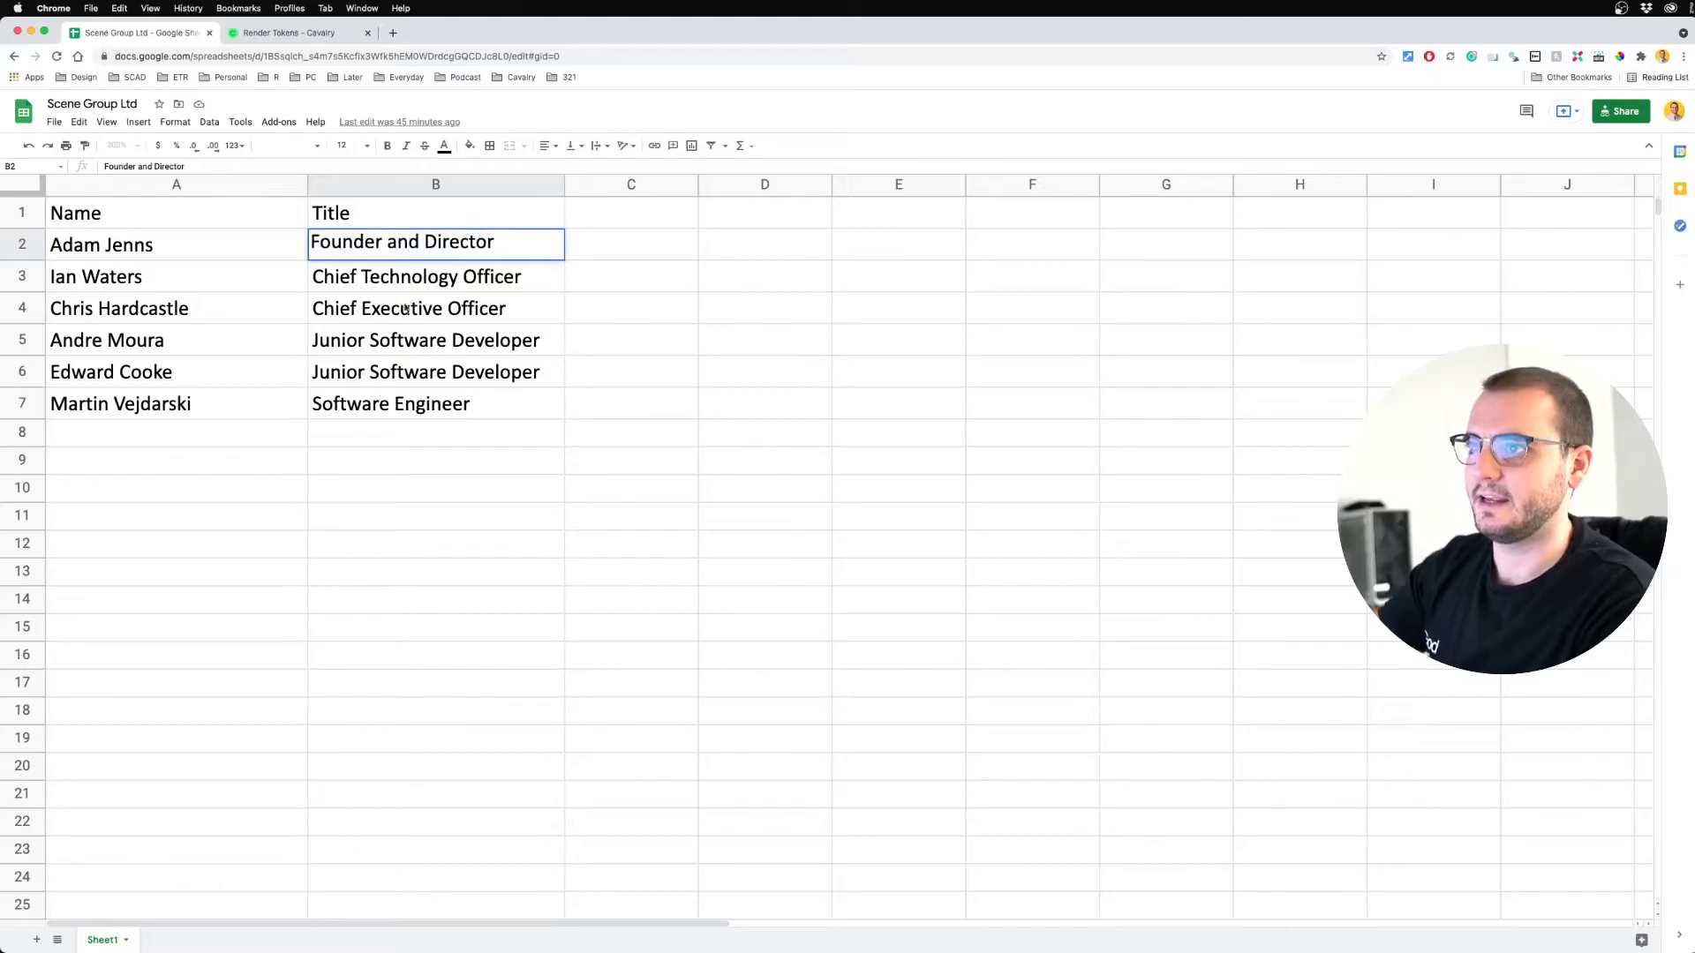
pyautogui.click(439, 518)
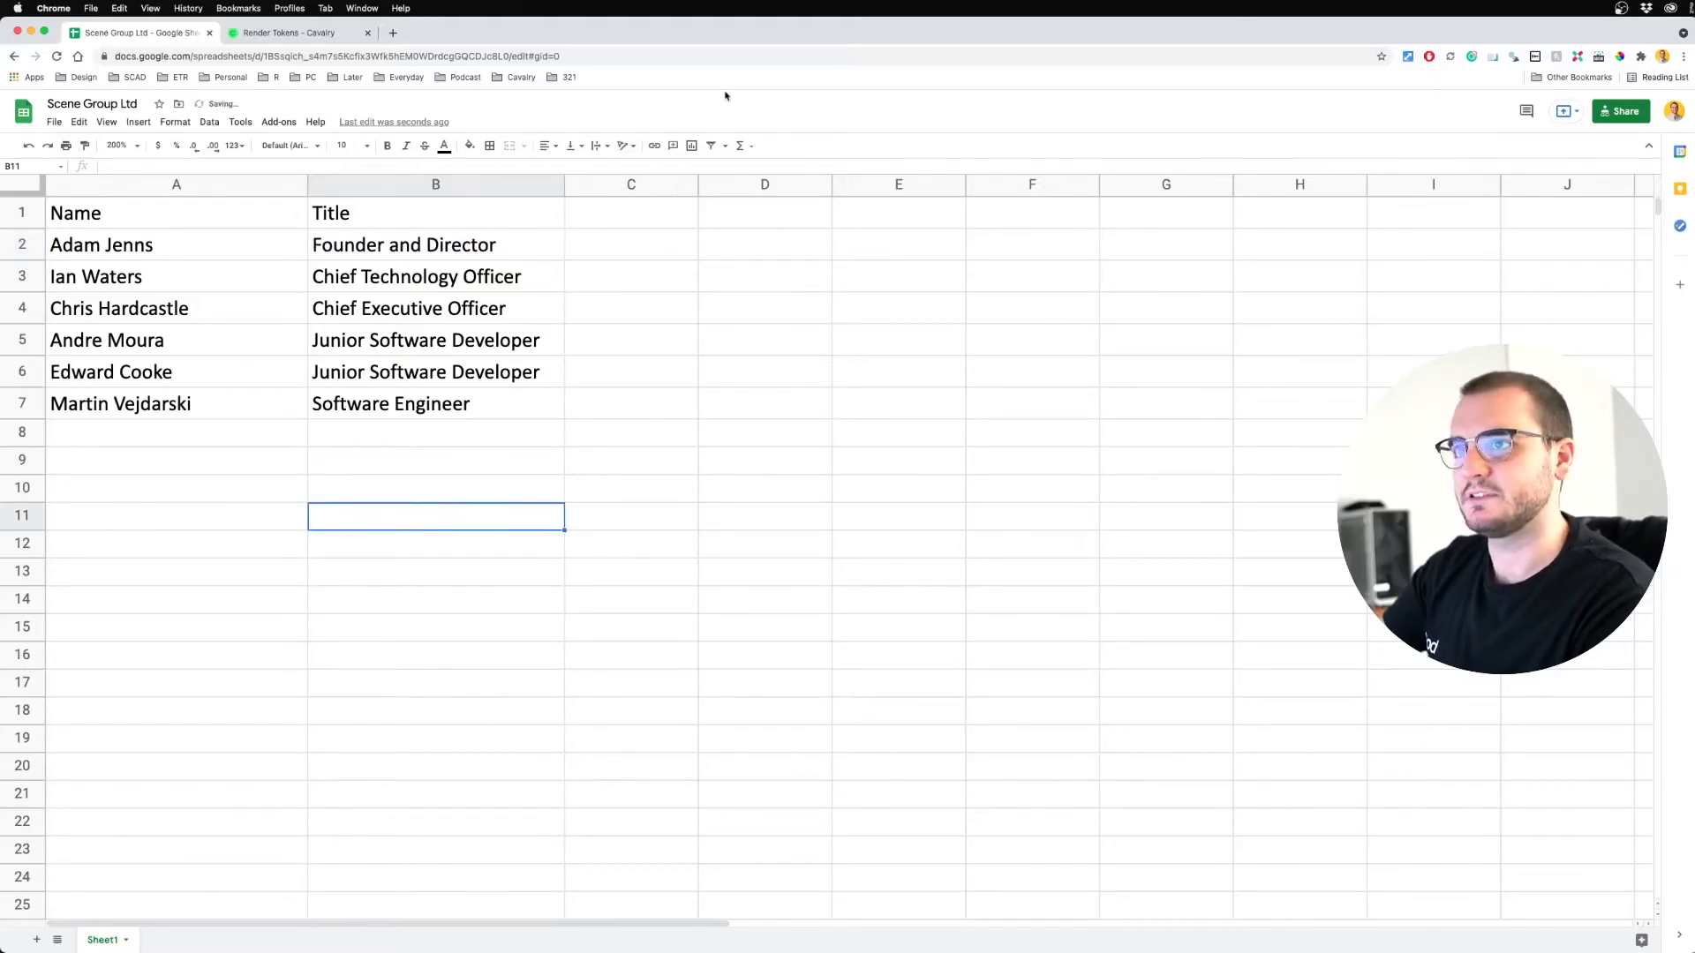
pyautogui.press('super+Tab')
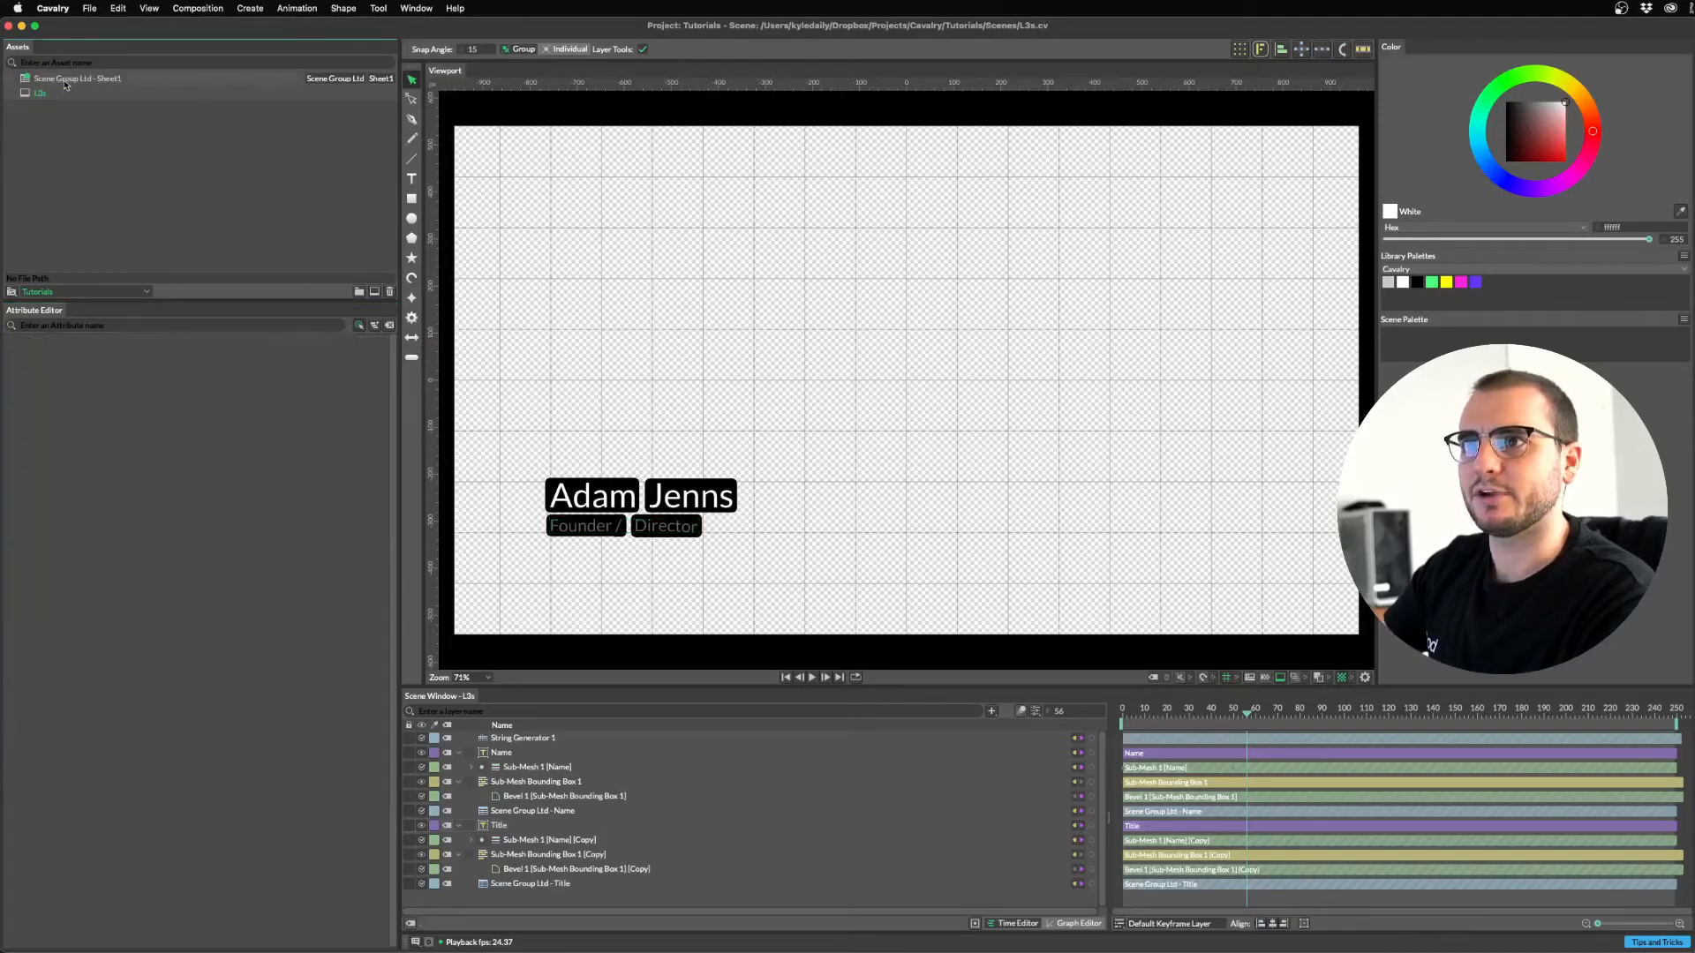
# Reload the Scene Group Ltd - Sheet1 asset, lower Title Word Spacing to about 18.7, and replay.
pyautogui.rightClick(49, 83)
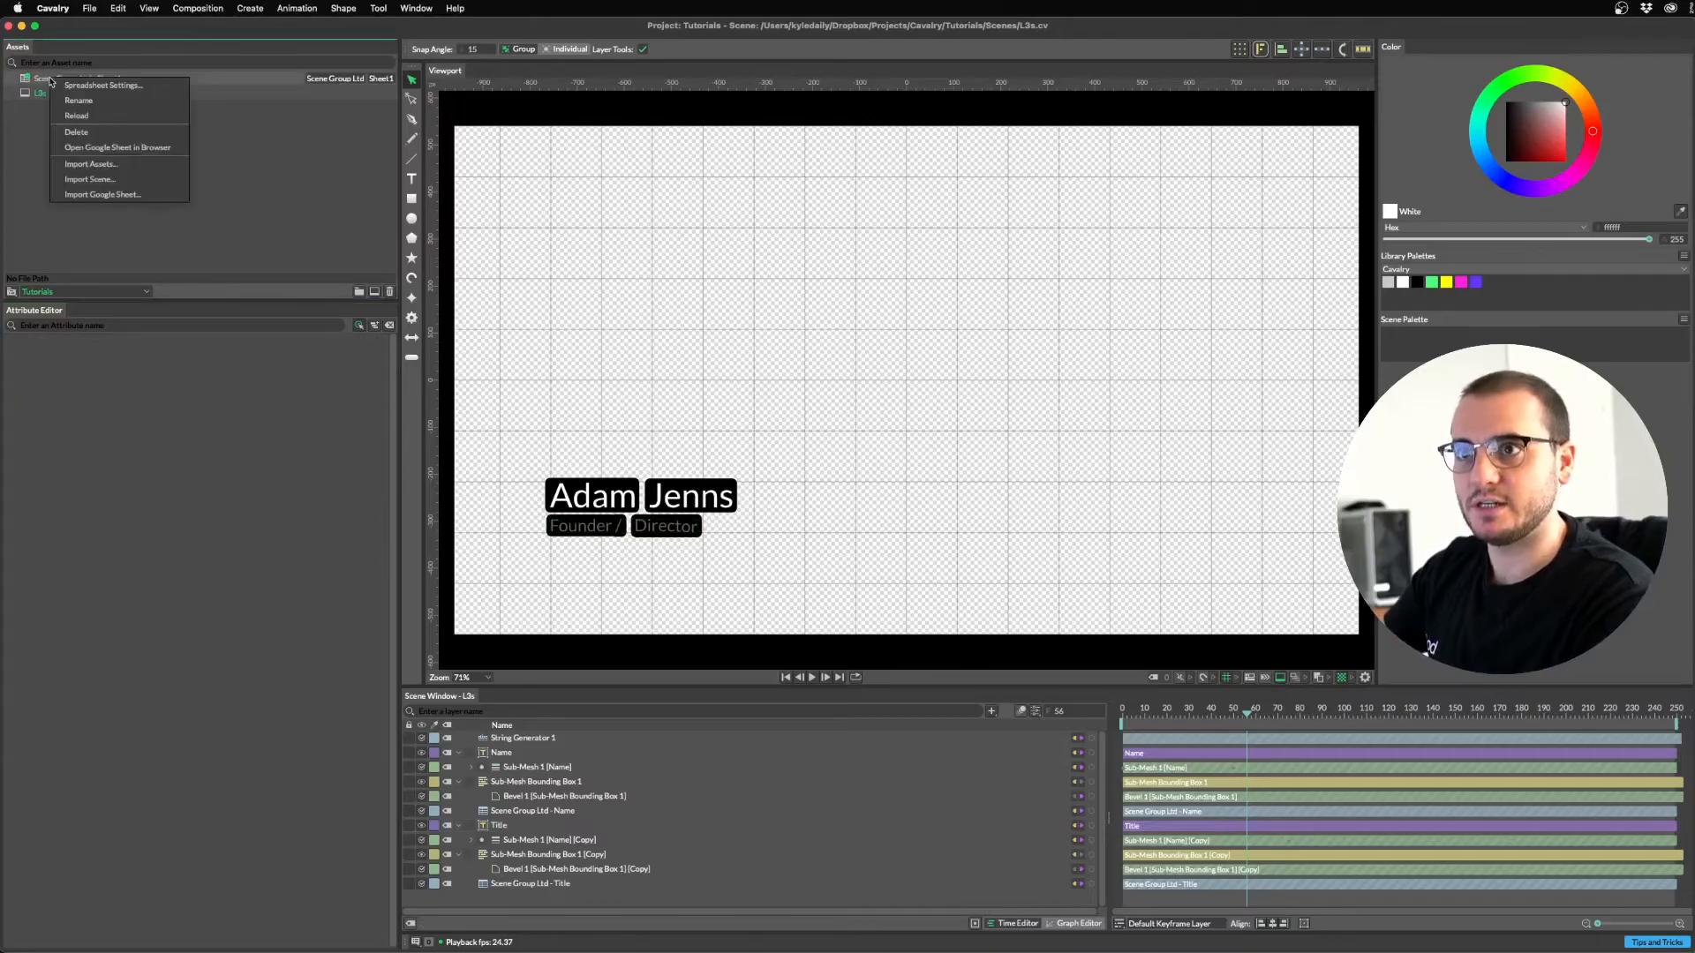
pyautogui.click(87, 116)
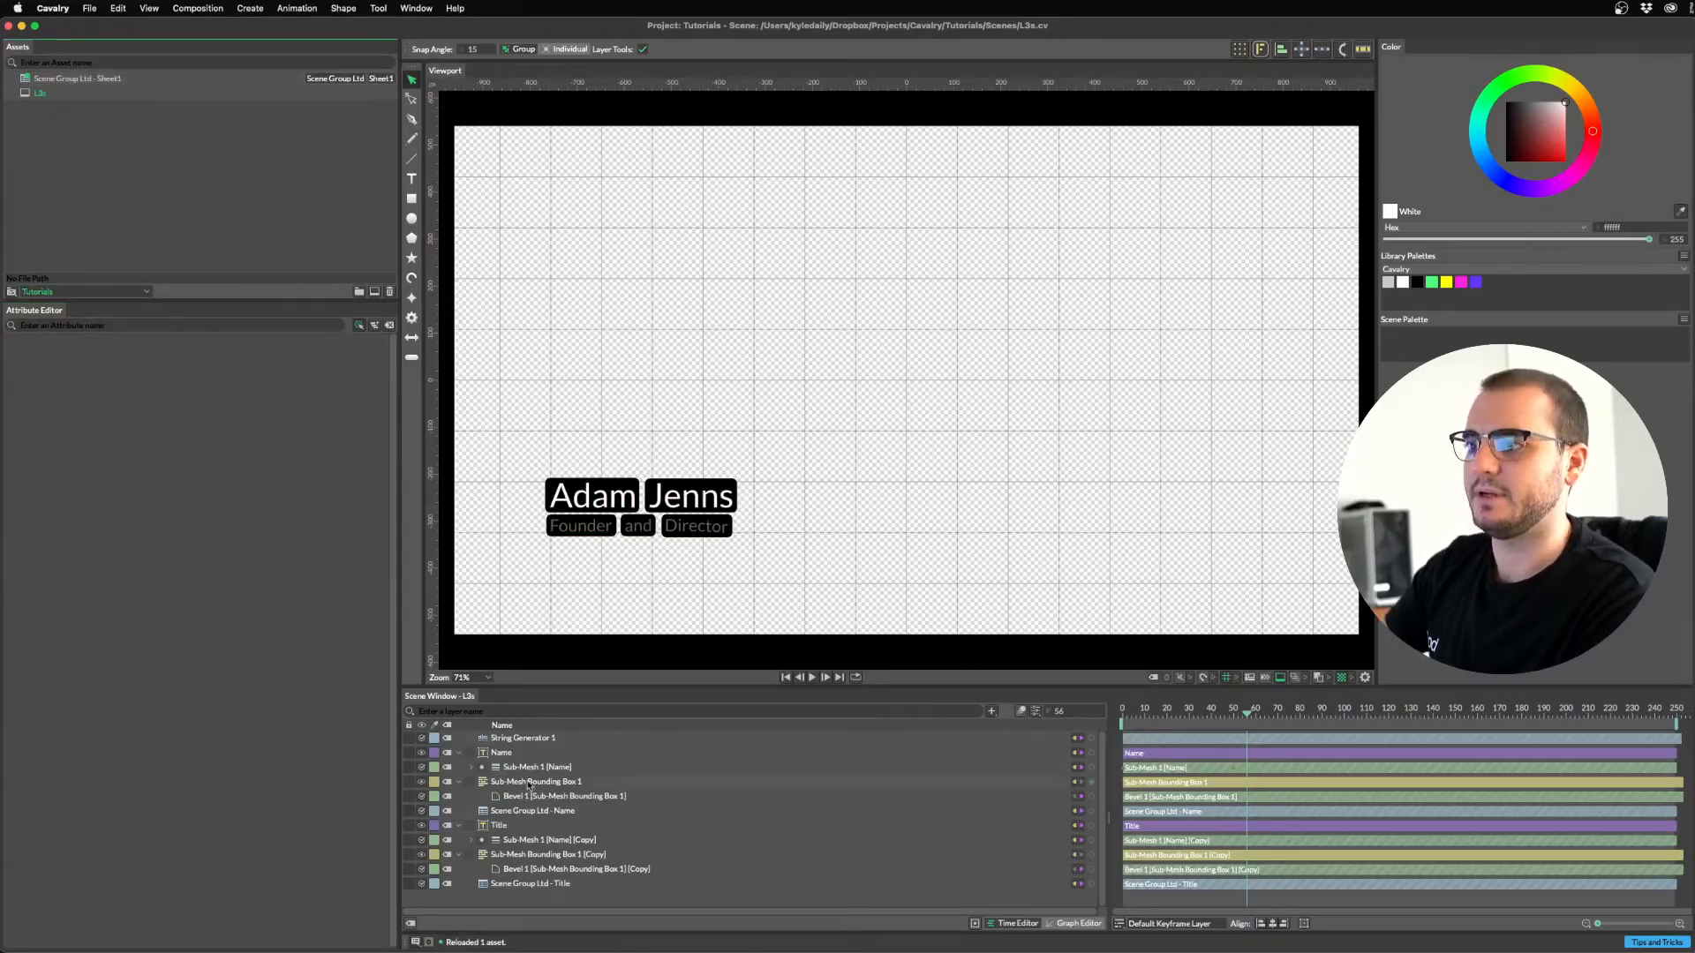
pyautogui.click(518, 830)
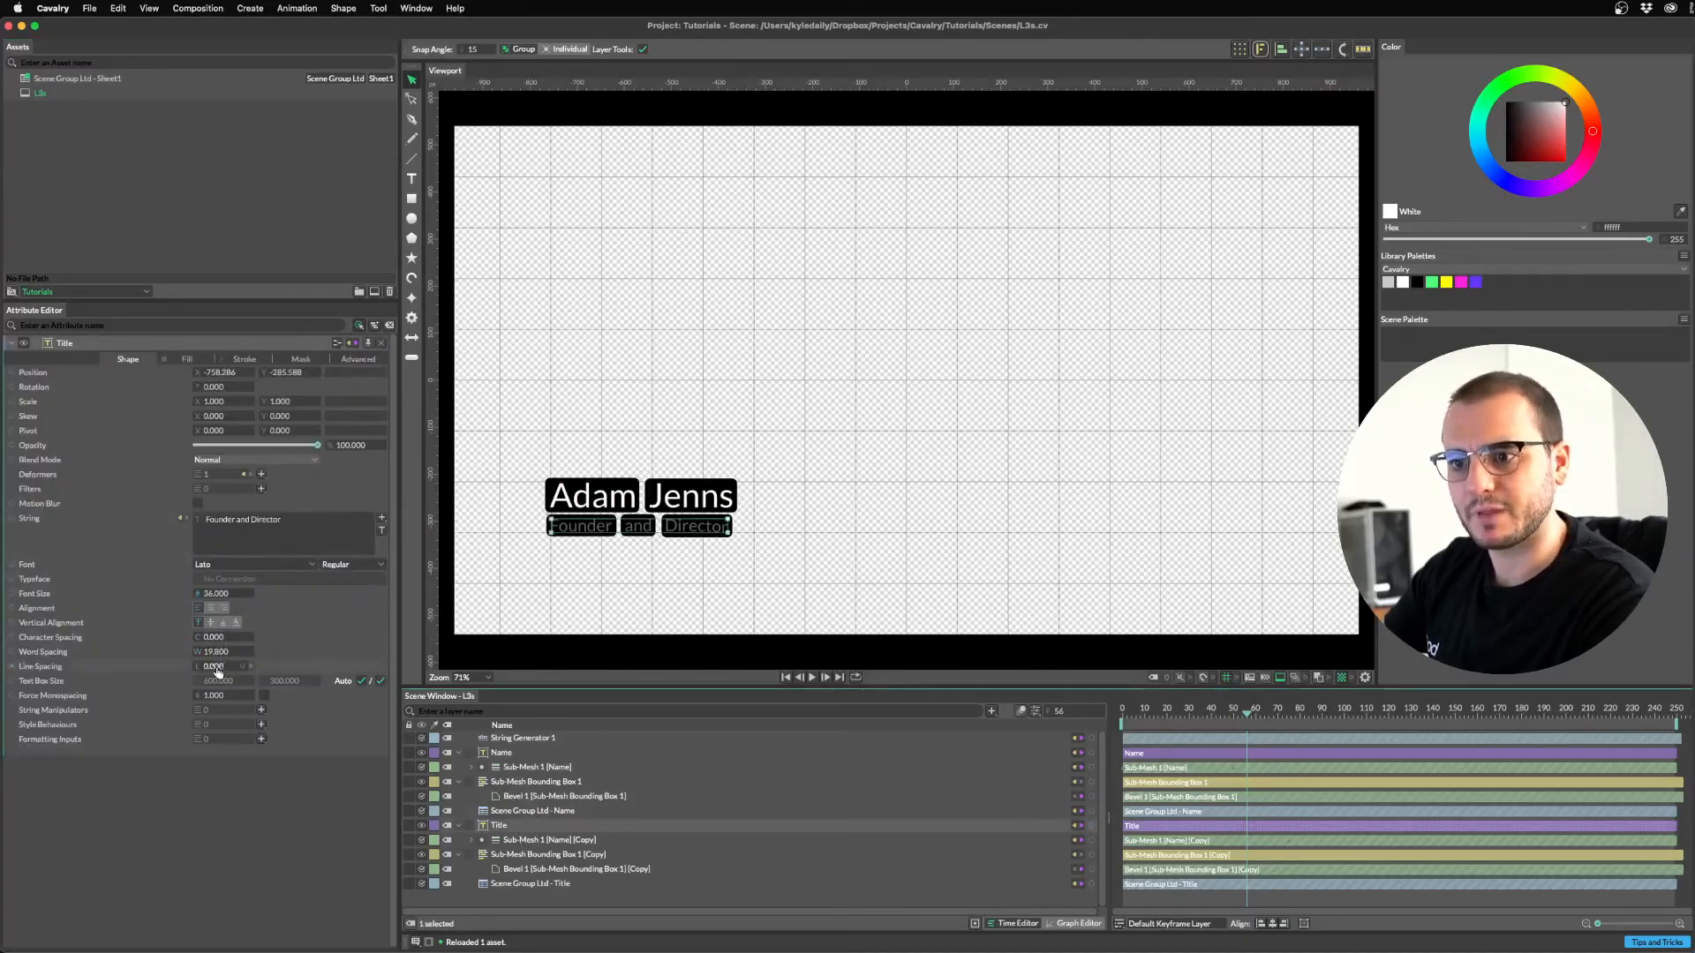
pyautogui.moveTo(218, 653); pyautogui.dragTo(317, 665)
pyautogui.moveTo(1188, 716); pyautogui.dragTo(1124, 717)
pyautogui.press('space')
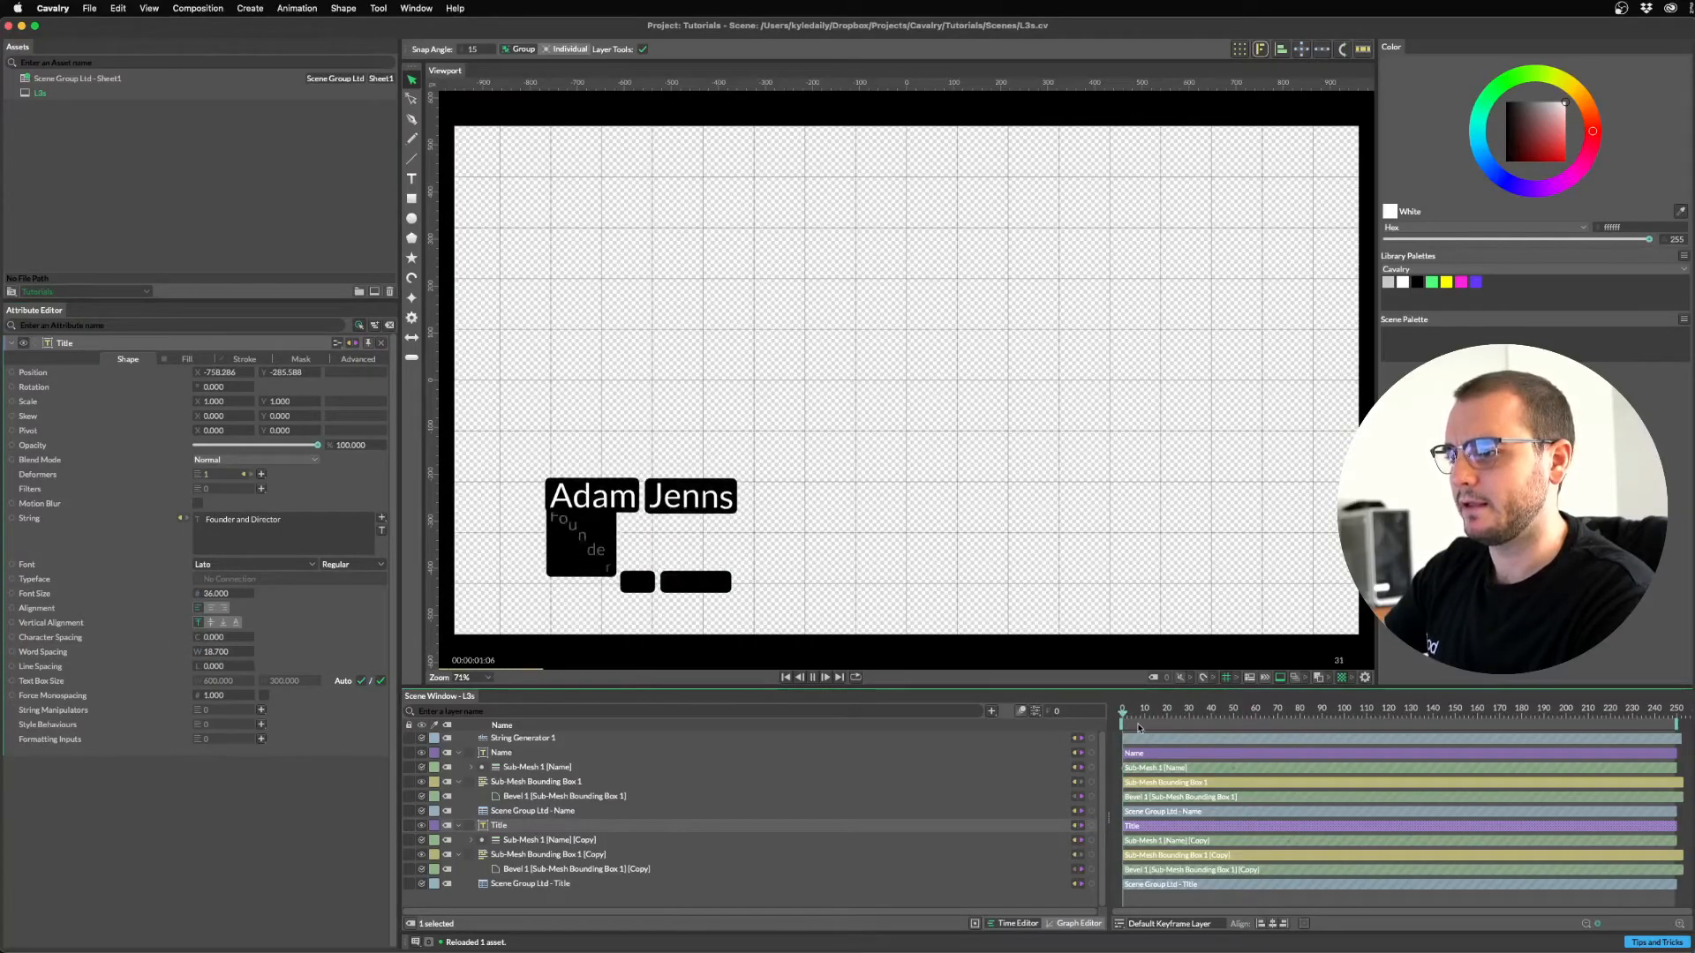
pyautogui.press('space')
pyautogui.press('space')
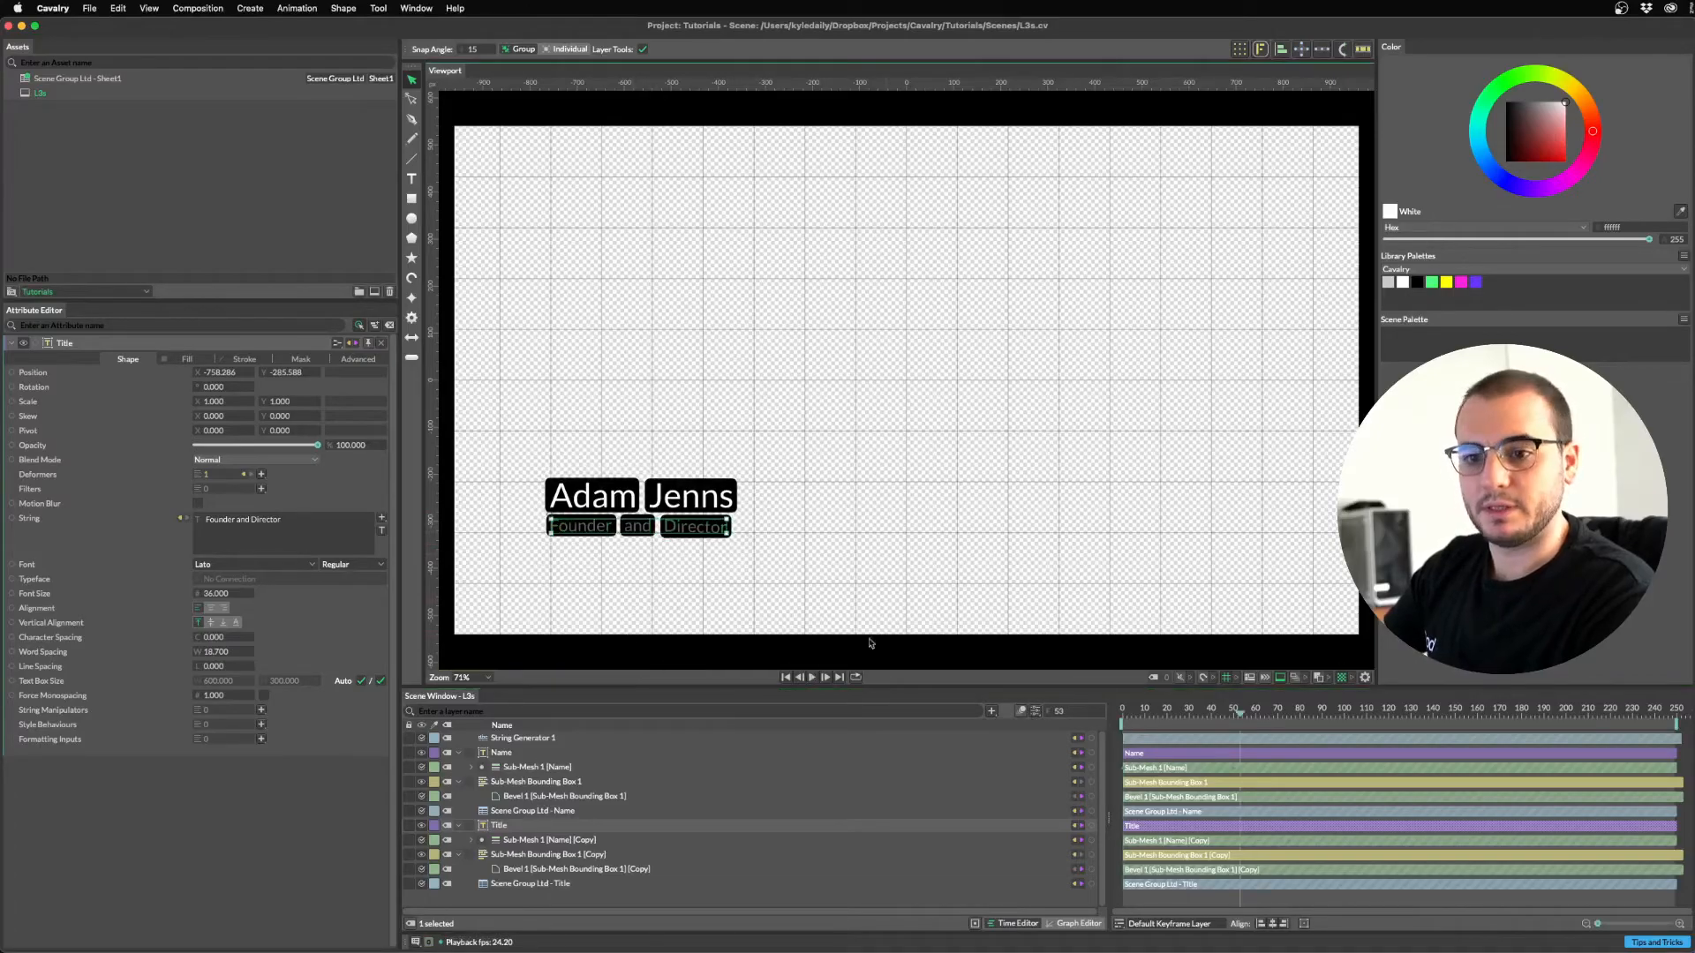
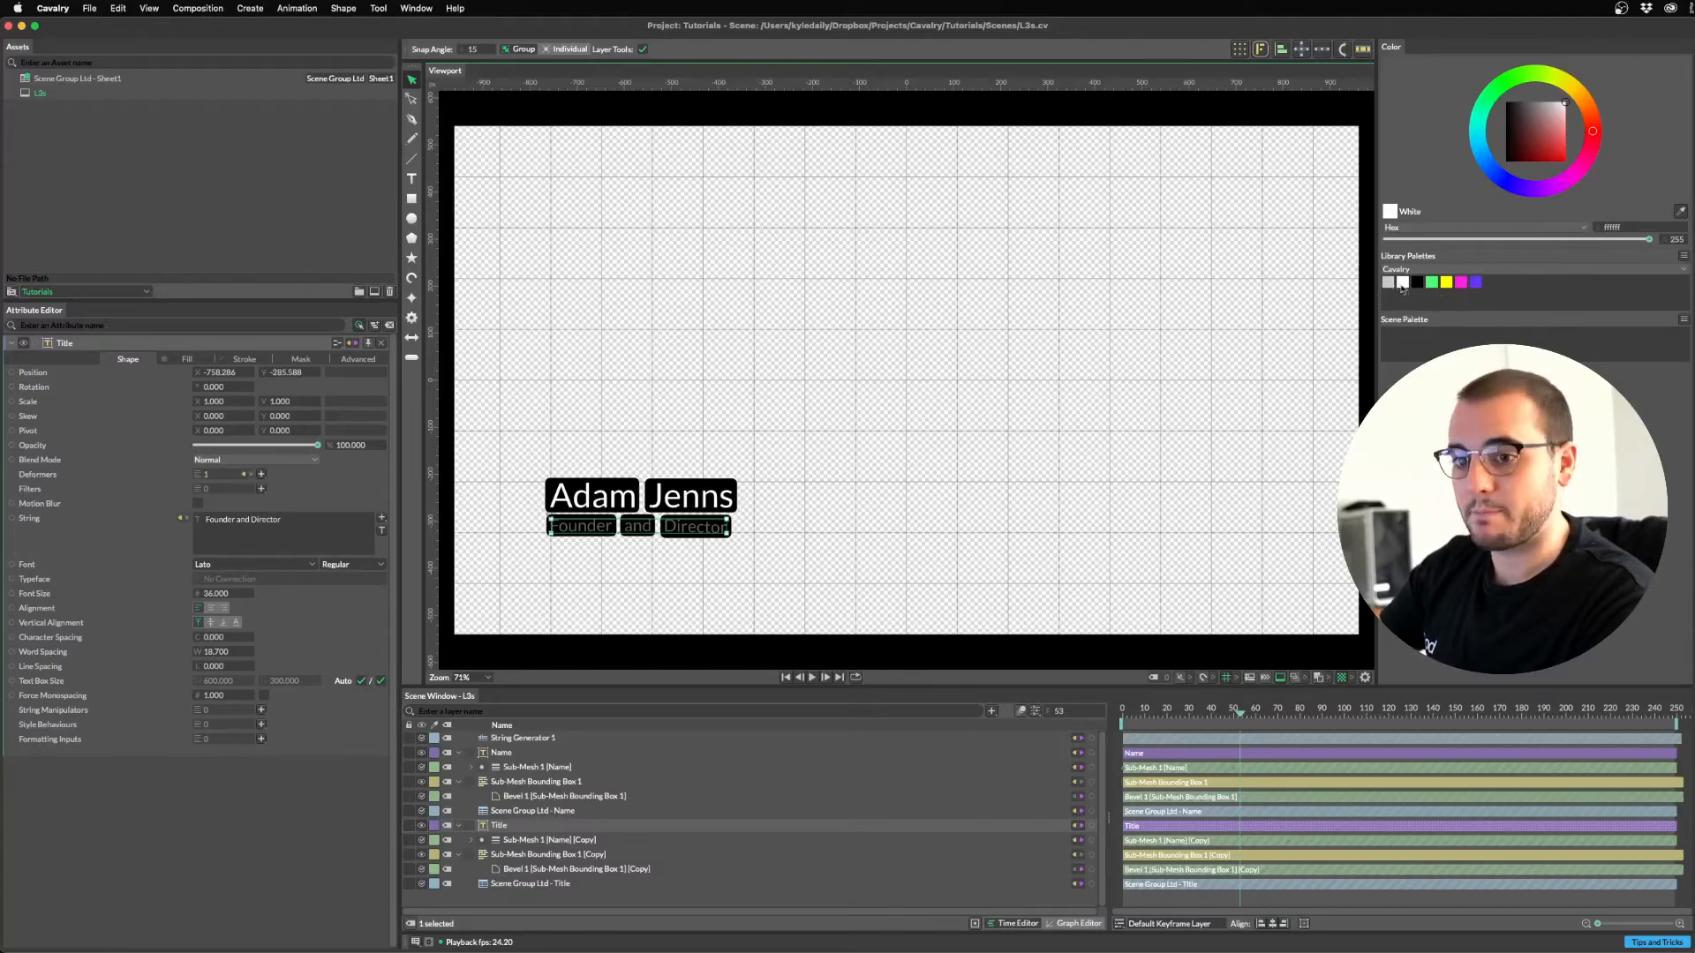
# Create a Color Array from the Cavalry palette's seven colours.
pyautogui.click(1684, 257)
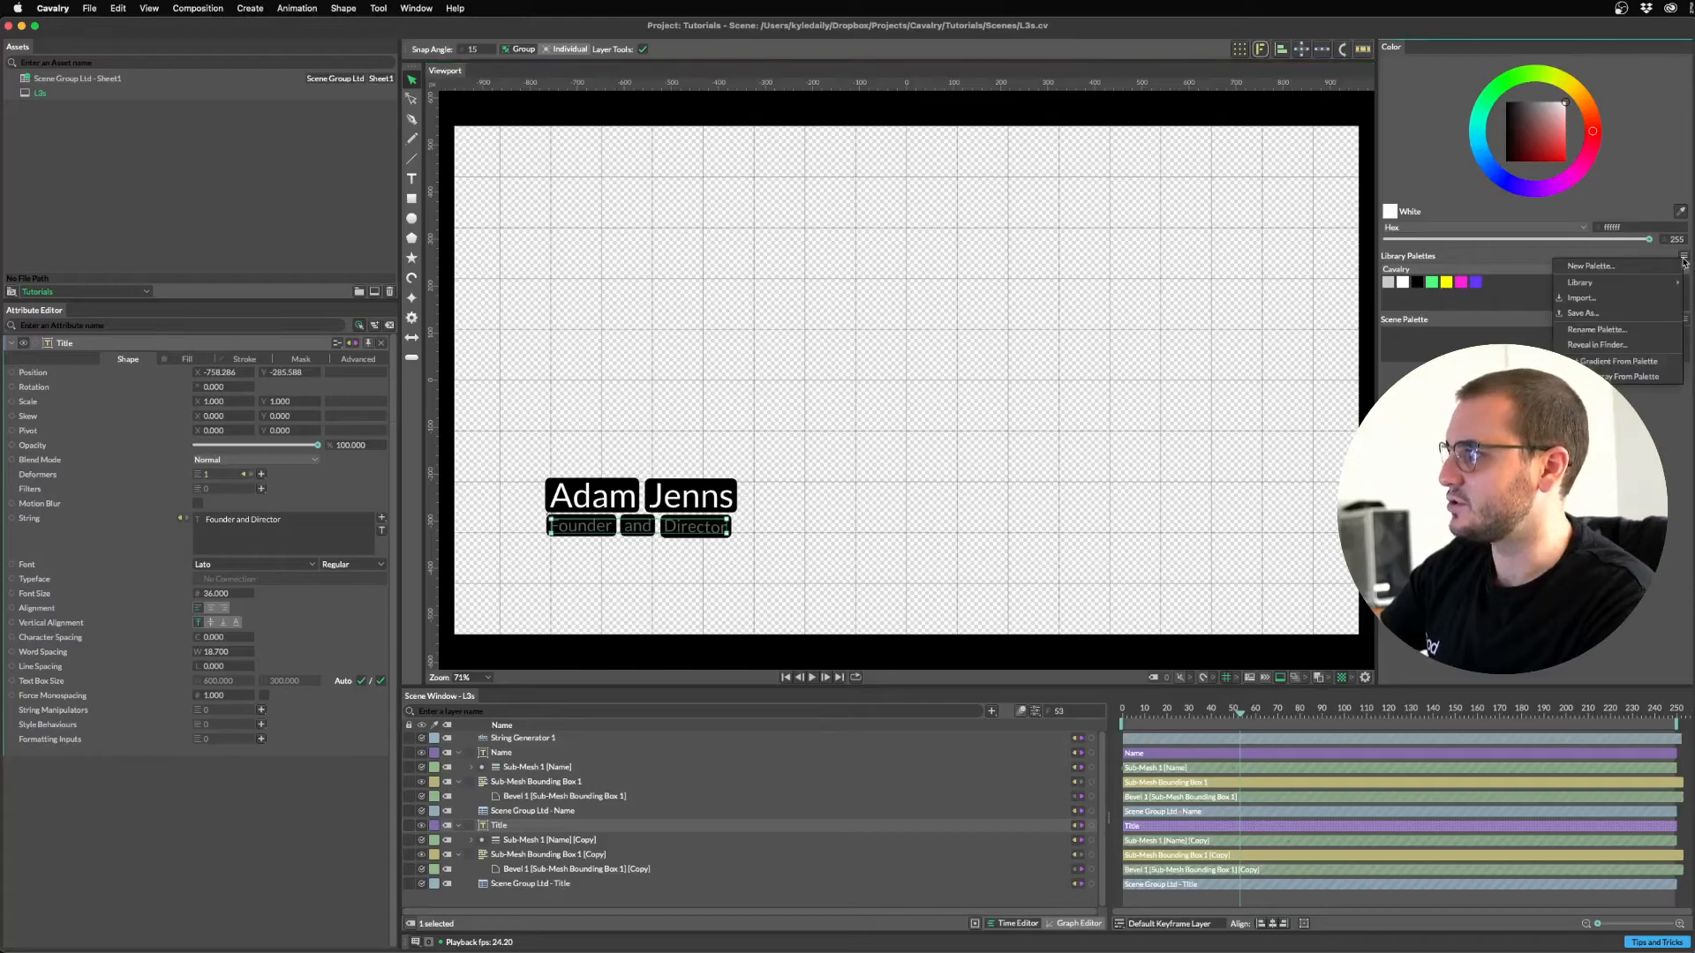
pyautogui.click(1616, 379)
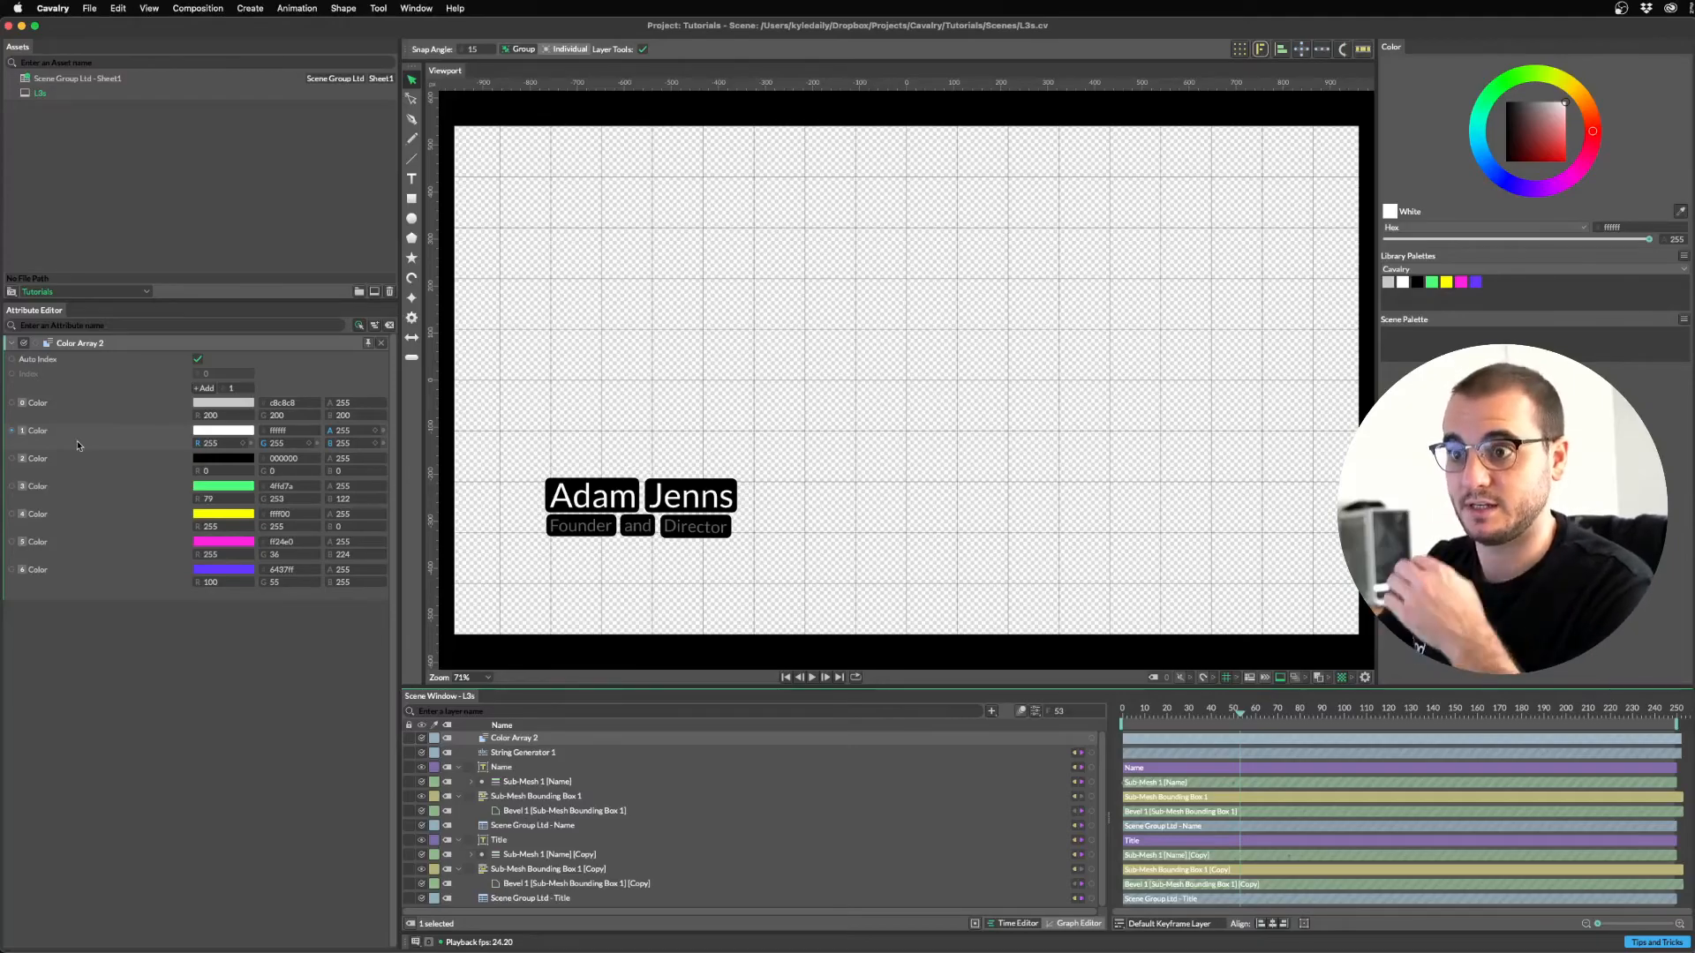
# Undo the last link and connect Color Array 2 to Sub-Mesh Bounding Box 1 [Copy]'s Fill Color.
pyautogui.press('super+z')
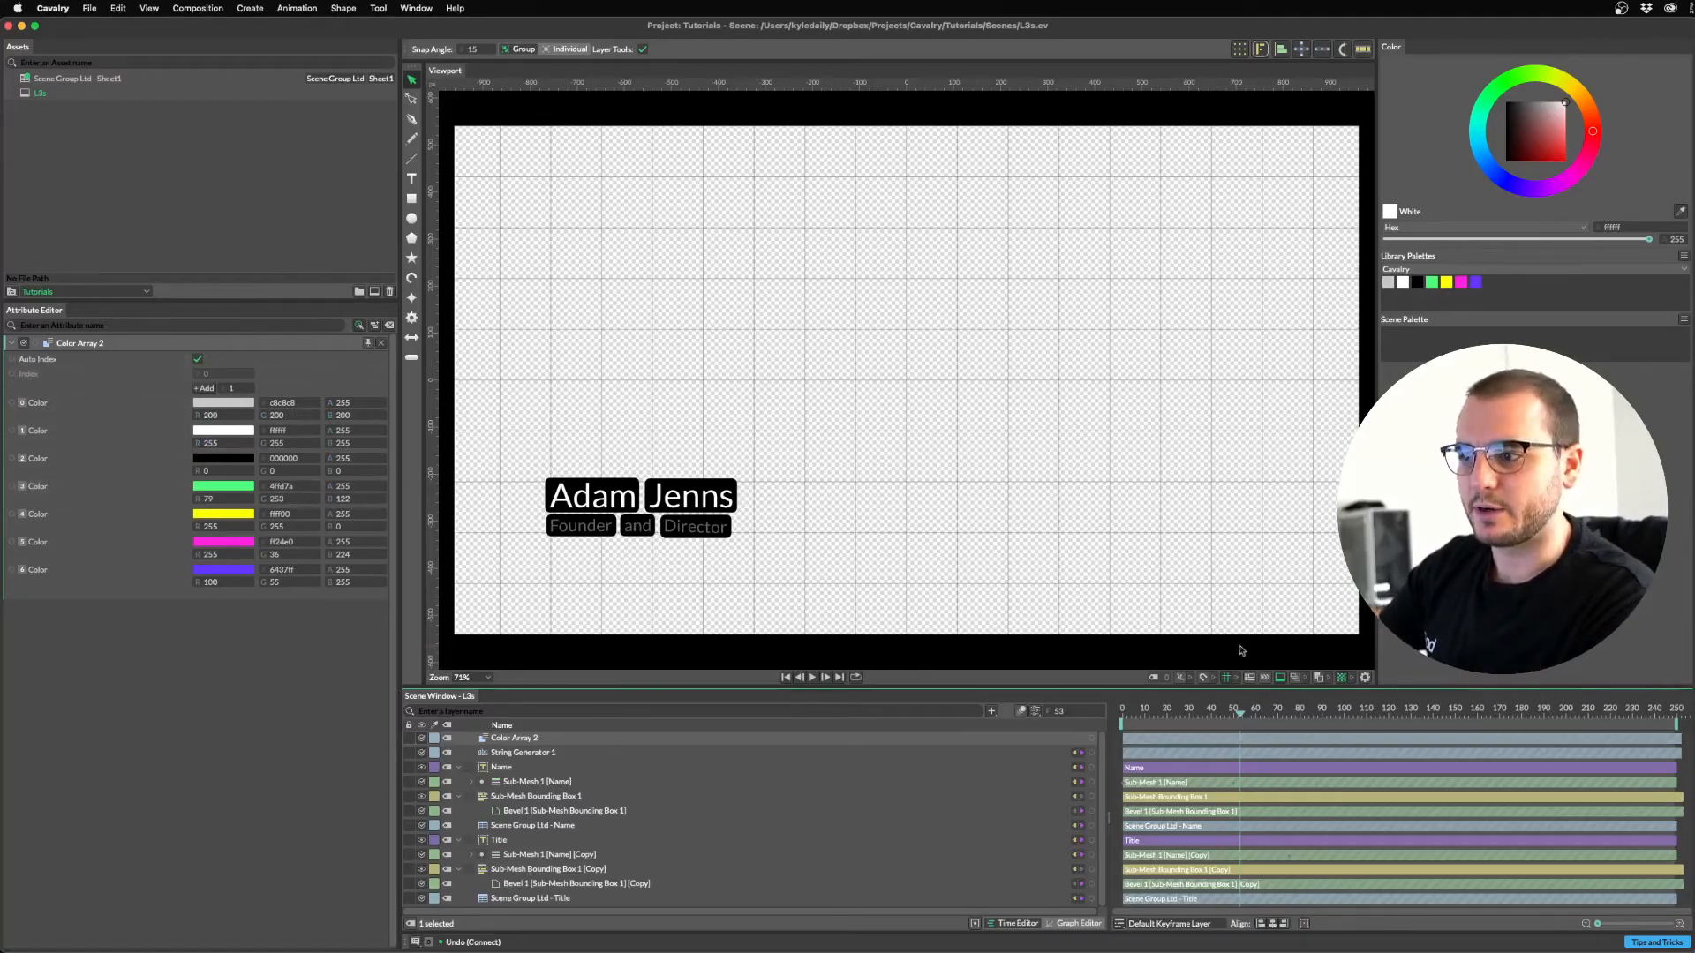
pyautogui.moveTo(1092, 743); pyautogui.dragTo(538, 874)
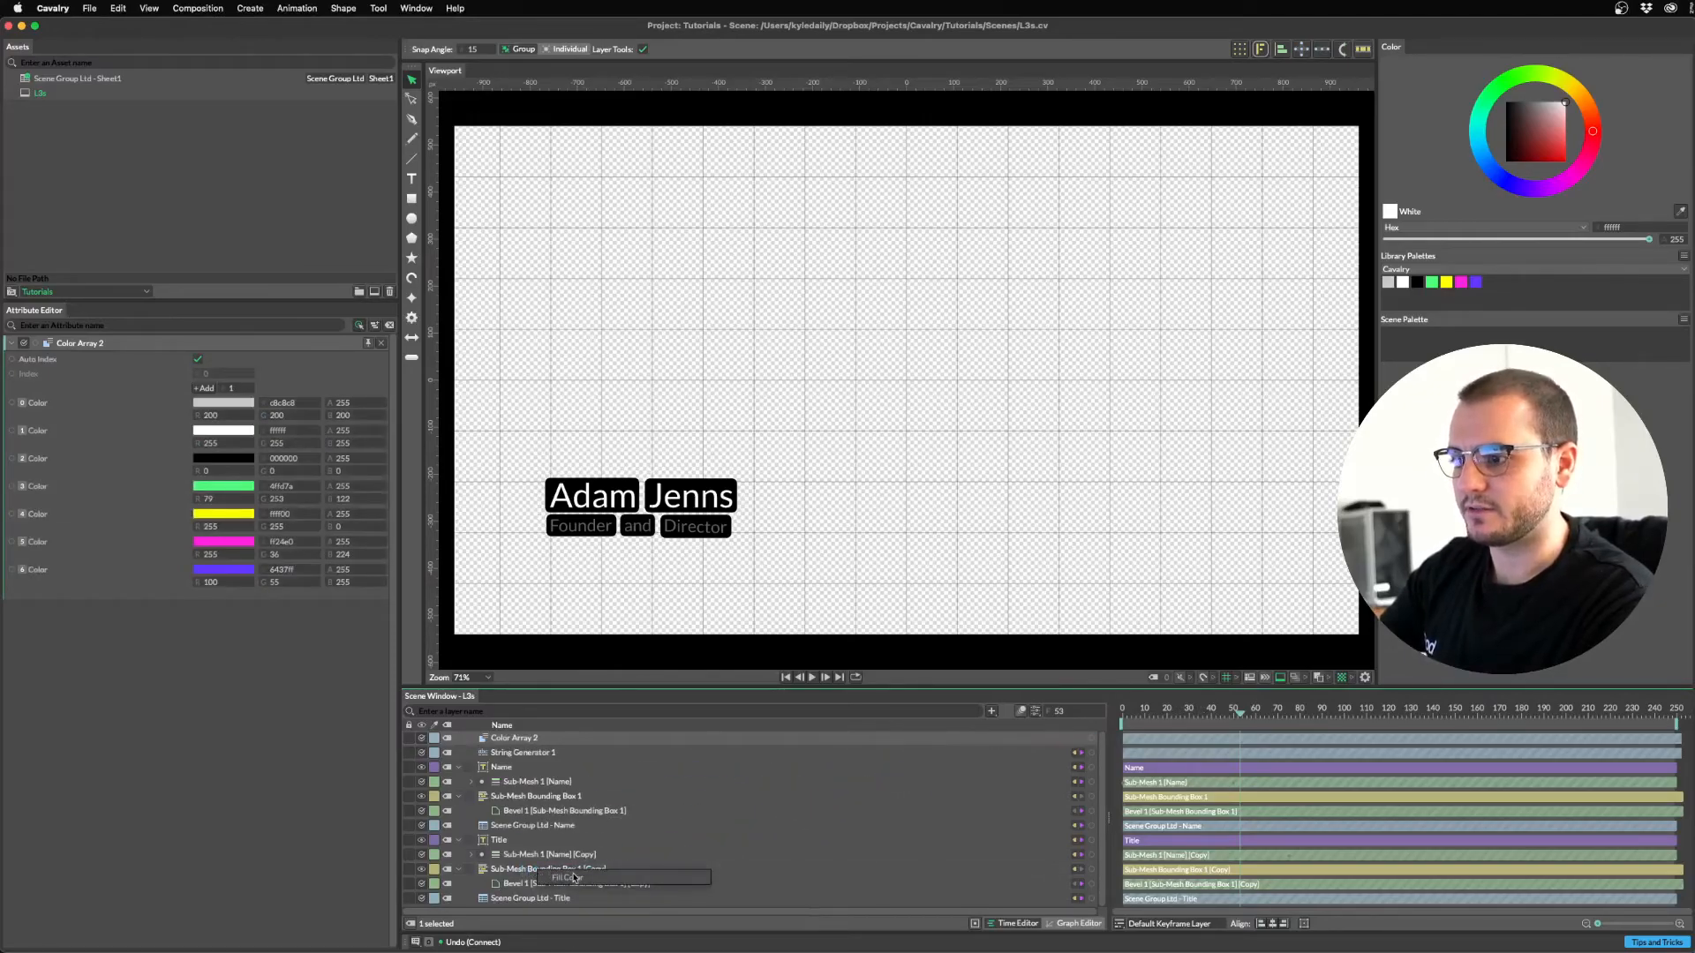
pyautogui.moveTo(1232, 710); pyautogui.dragTo(1292, 707)
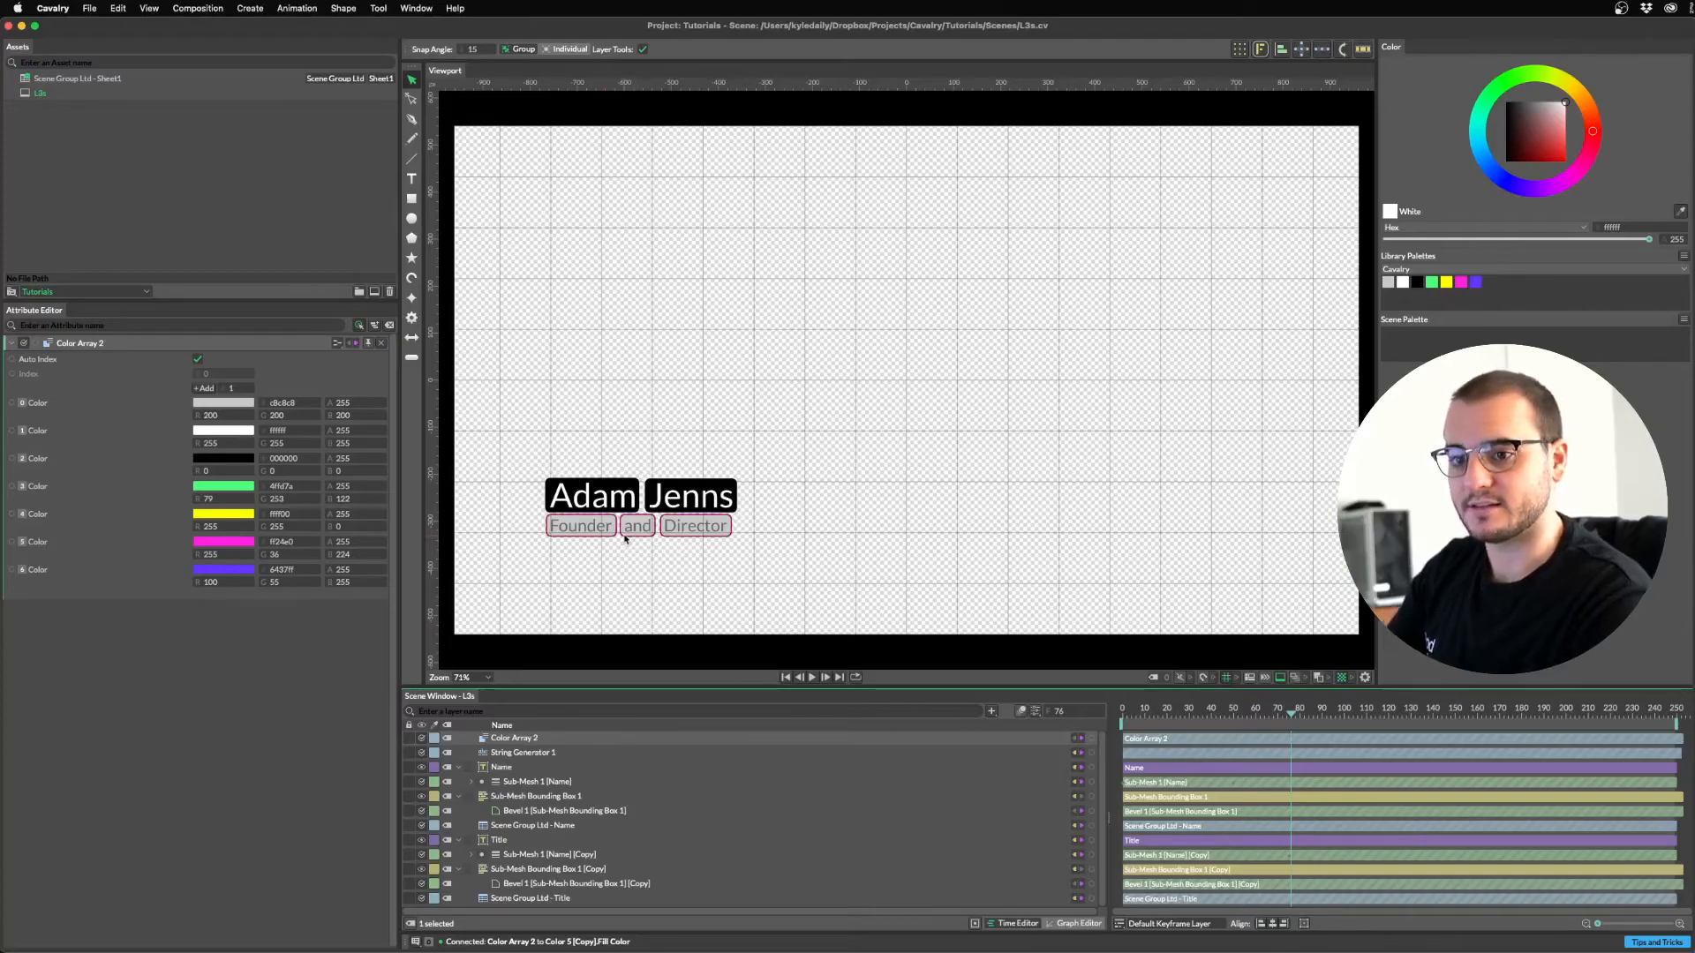
# Add a Sub-Mesh deformer to Sub-Mesh Bounding Box 1 [Copy] and enable Replace Fill.
pyautogui.click(526, 870)
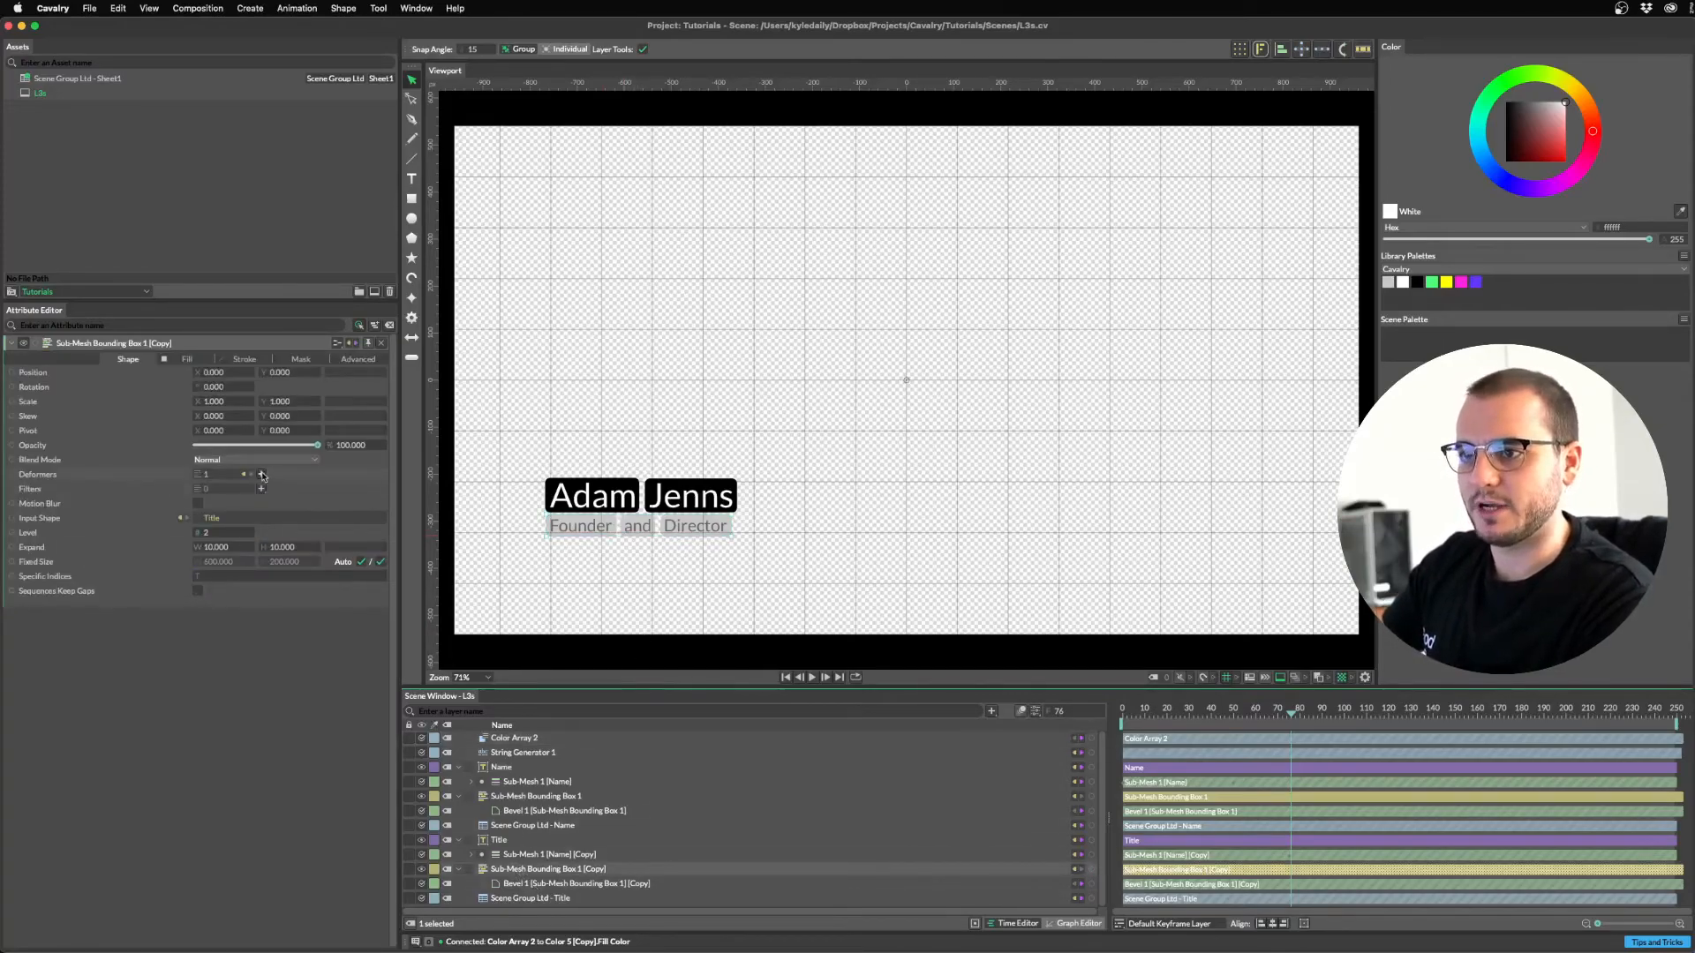
pyautogui.click(261, 475)
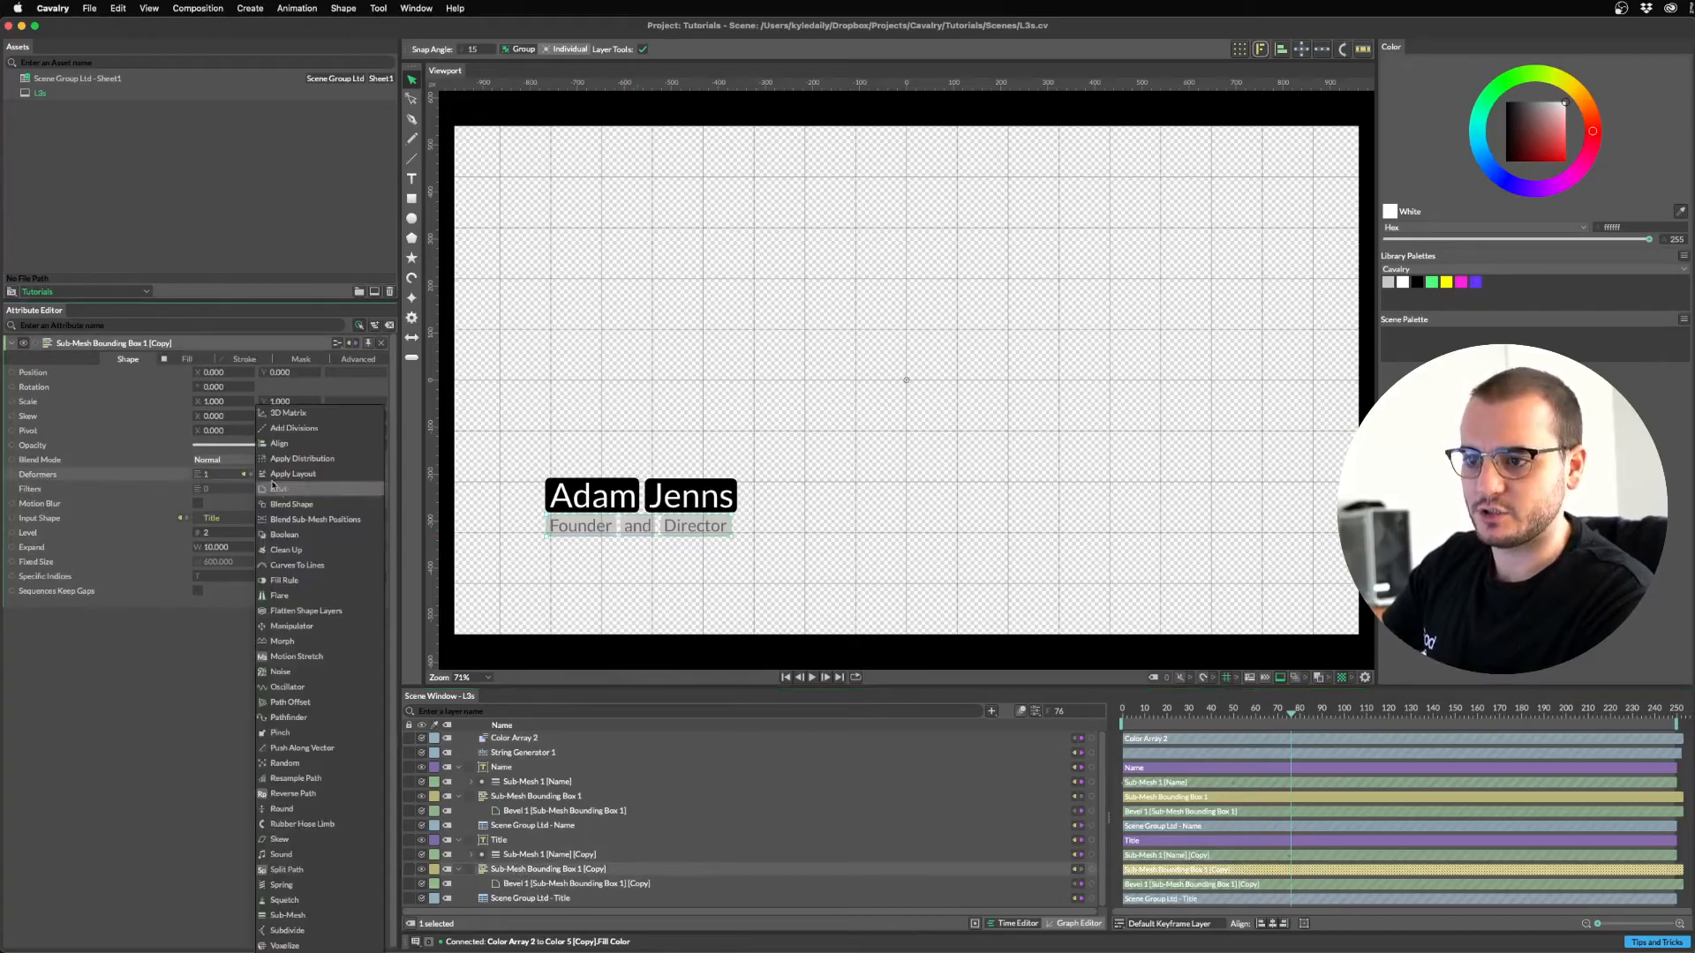
pyautogui.click(312, 919)
pyautogui.scroll(-1, 529, 870)
pyautogui.click(540, 870)
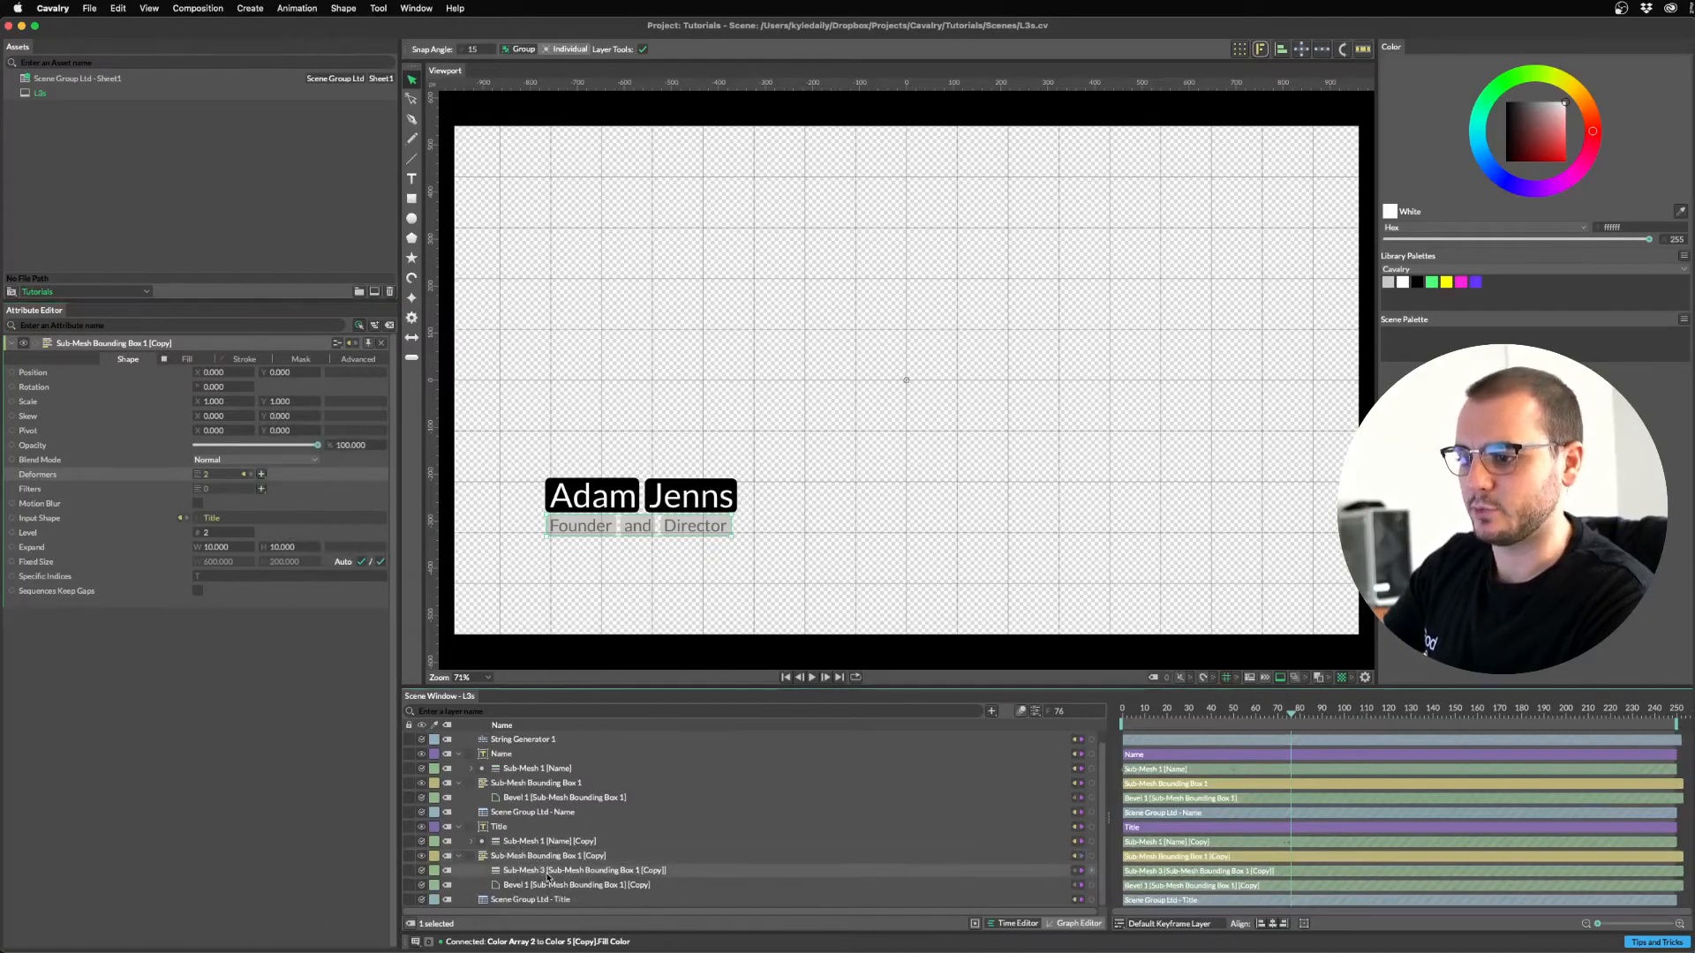
pyautogui.click(295, 360)
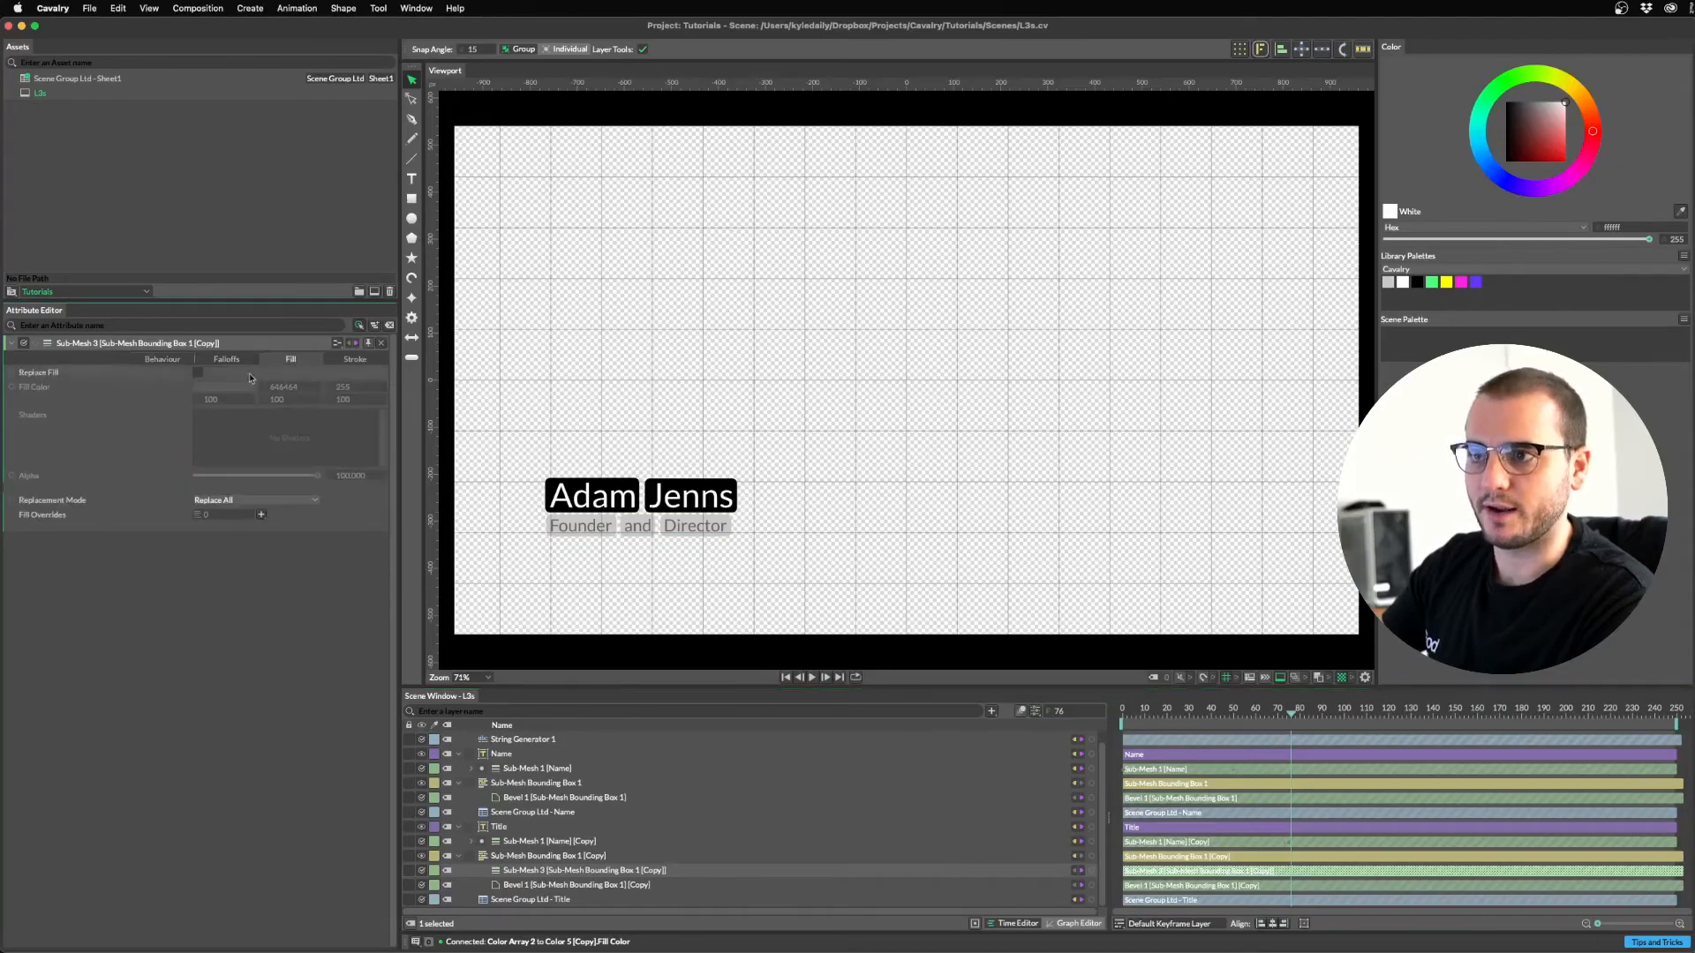
pyautogui.click(198, 373)
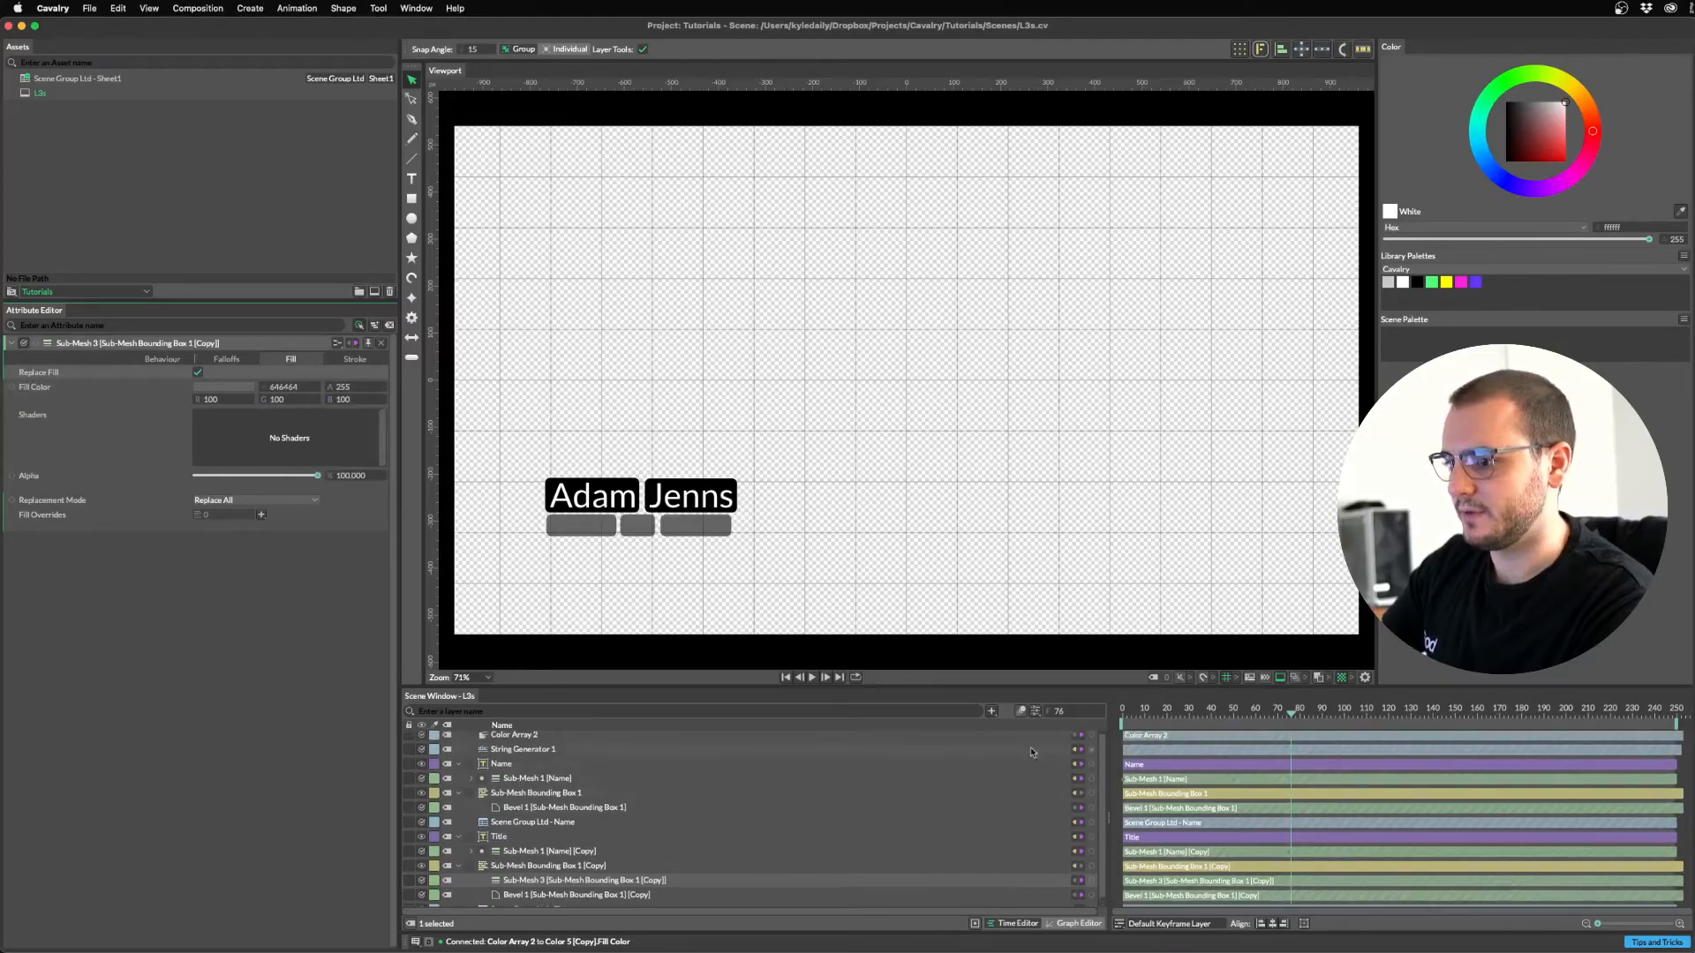
# Connect Color Array 2 to the Sub-Mesh's Fill Color and preview the coloured word boxes.
pyautogui.moveTo(1090, 738); pyautogui.dragTo(538, 883)
pyautogui.click(570, 887)
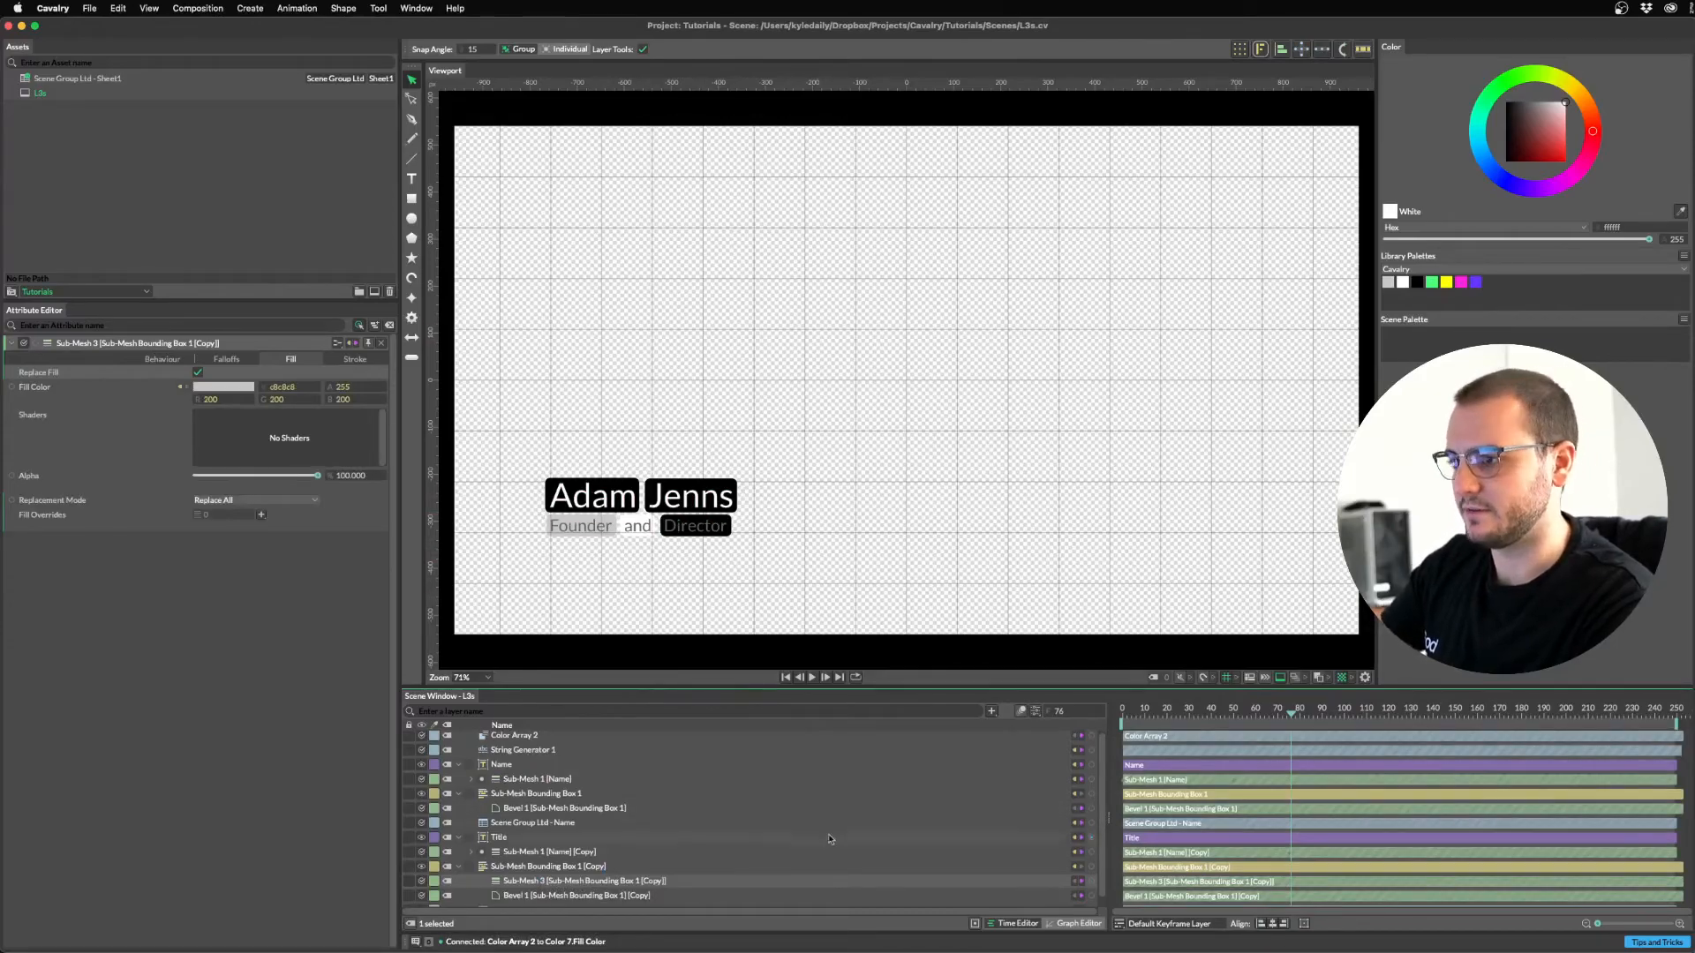
pyautogui.press('space')
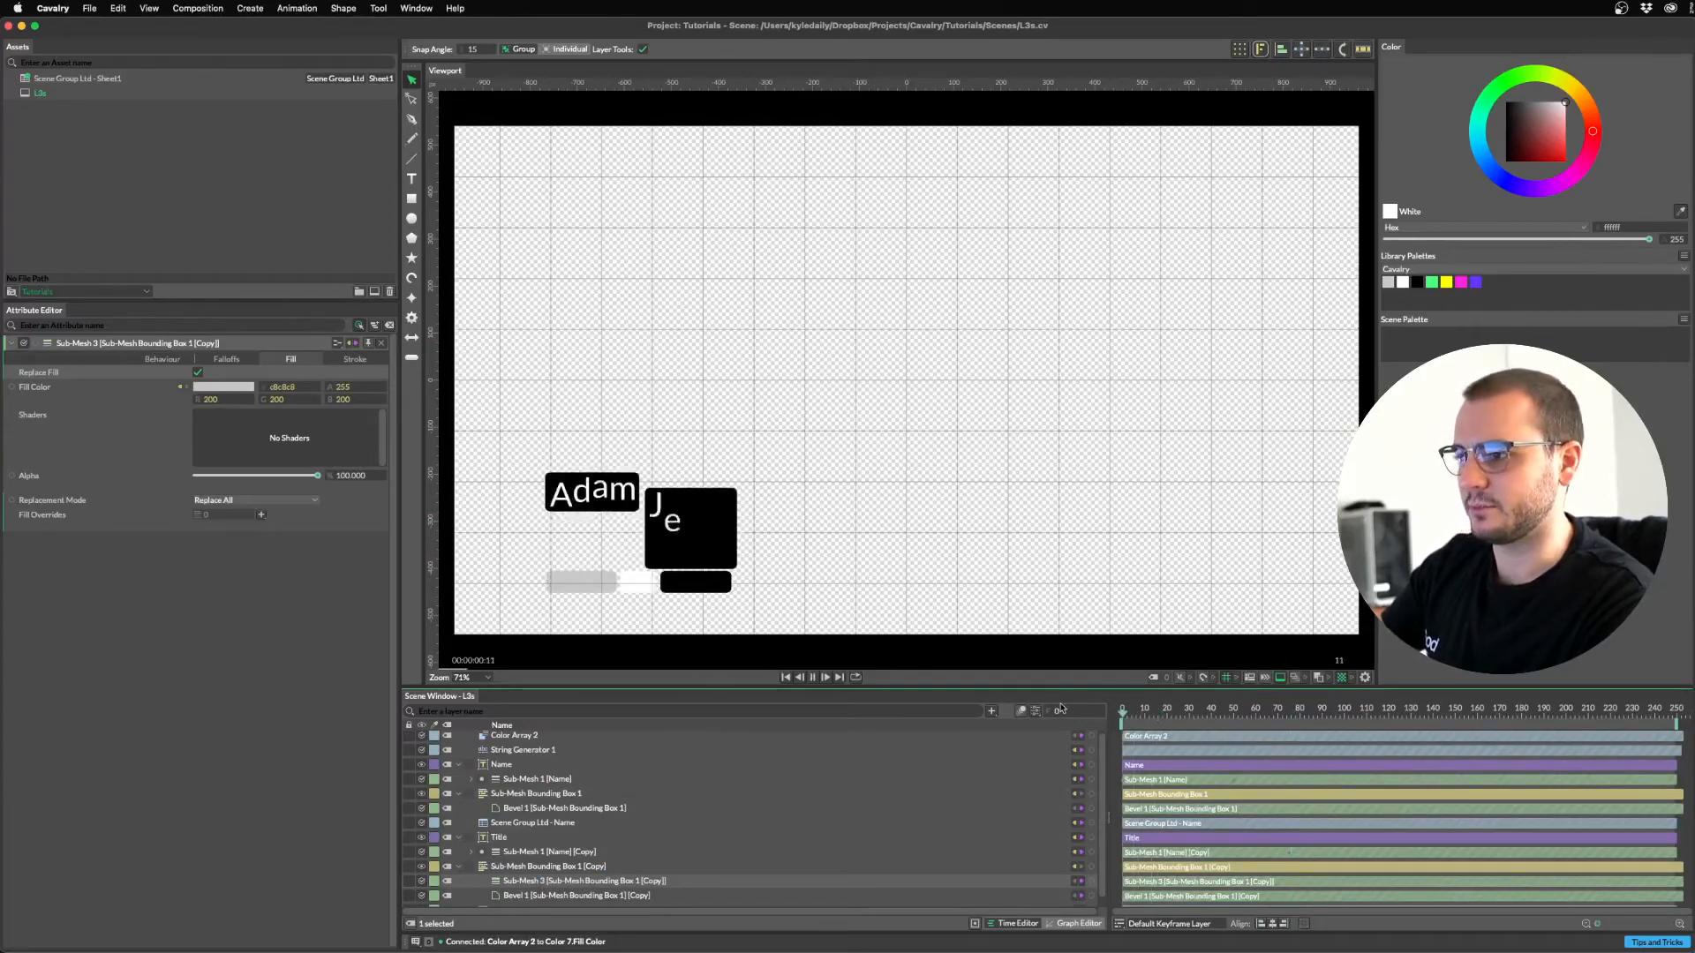
pyautogui.press('space')
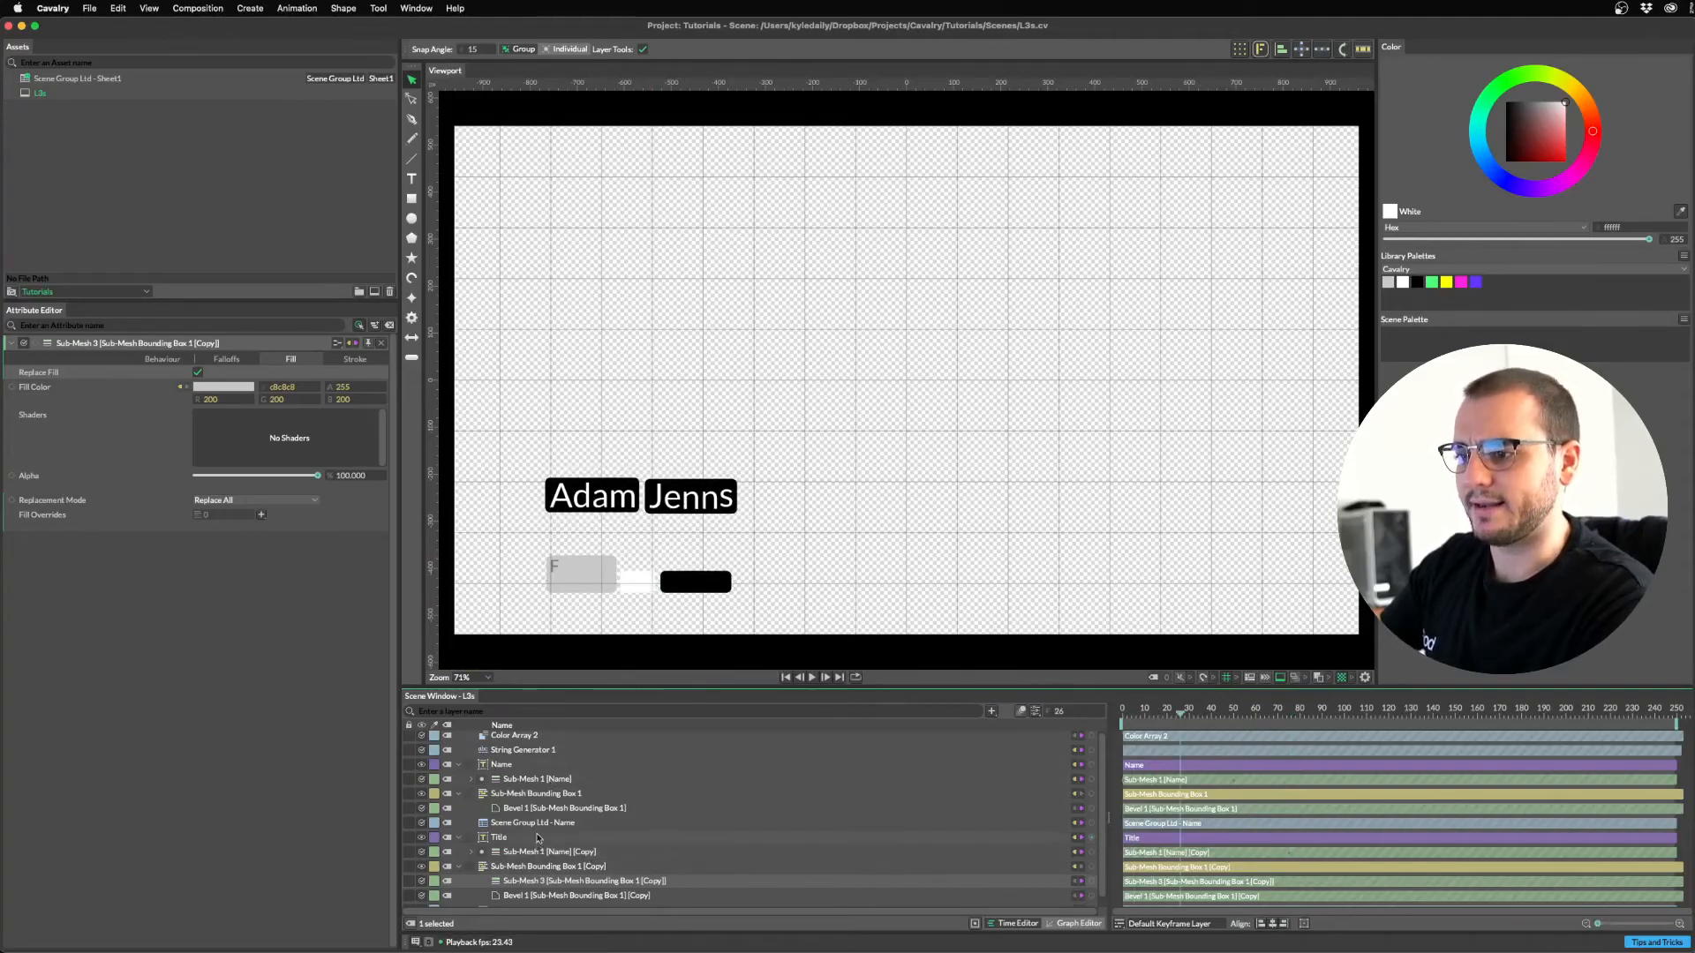
pyautogui.scroll(1, 537, 794)
pyautogui.click(530, 737)
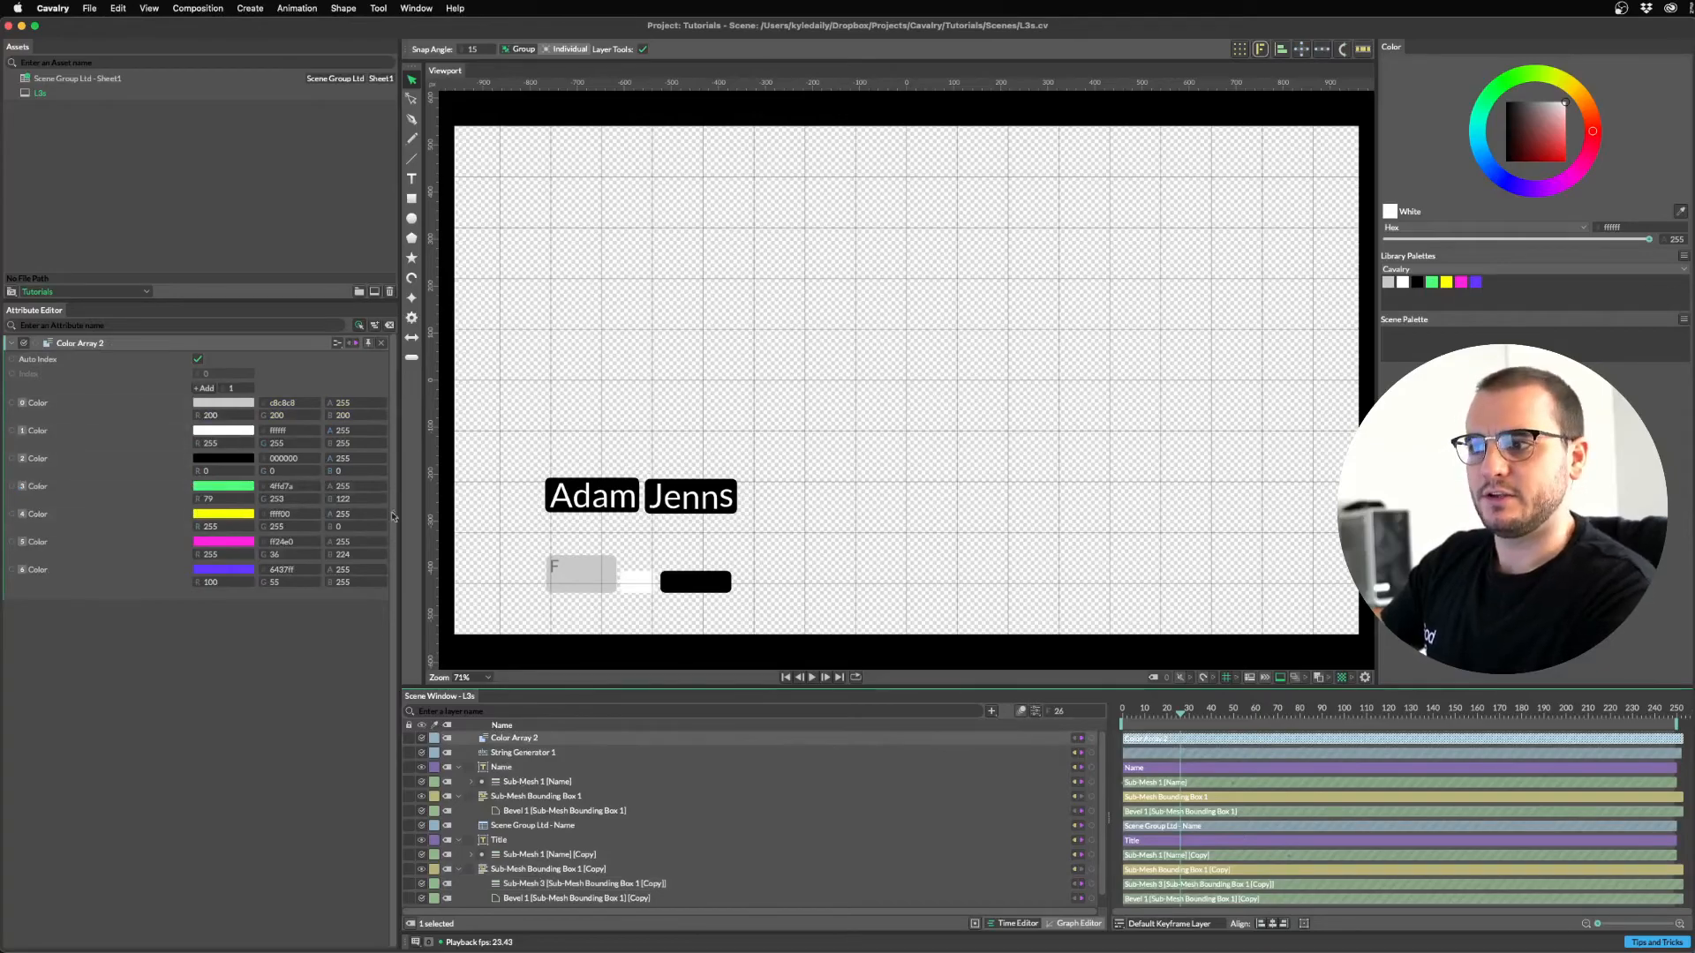
# Delete the black colour from the array and preview the result.
pyautogui.rightClick(49, 462)
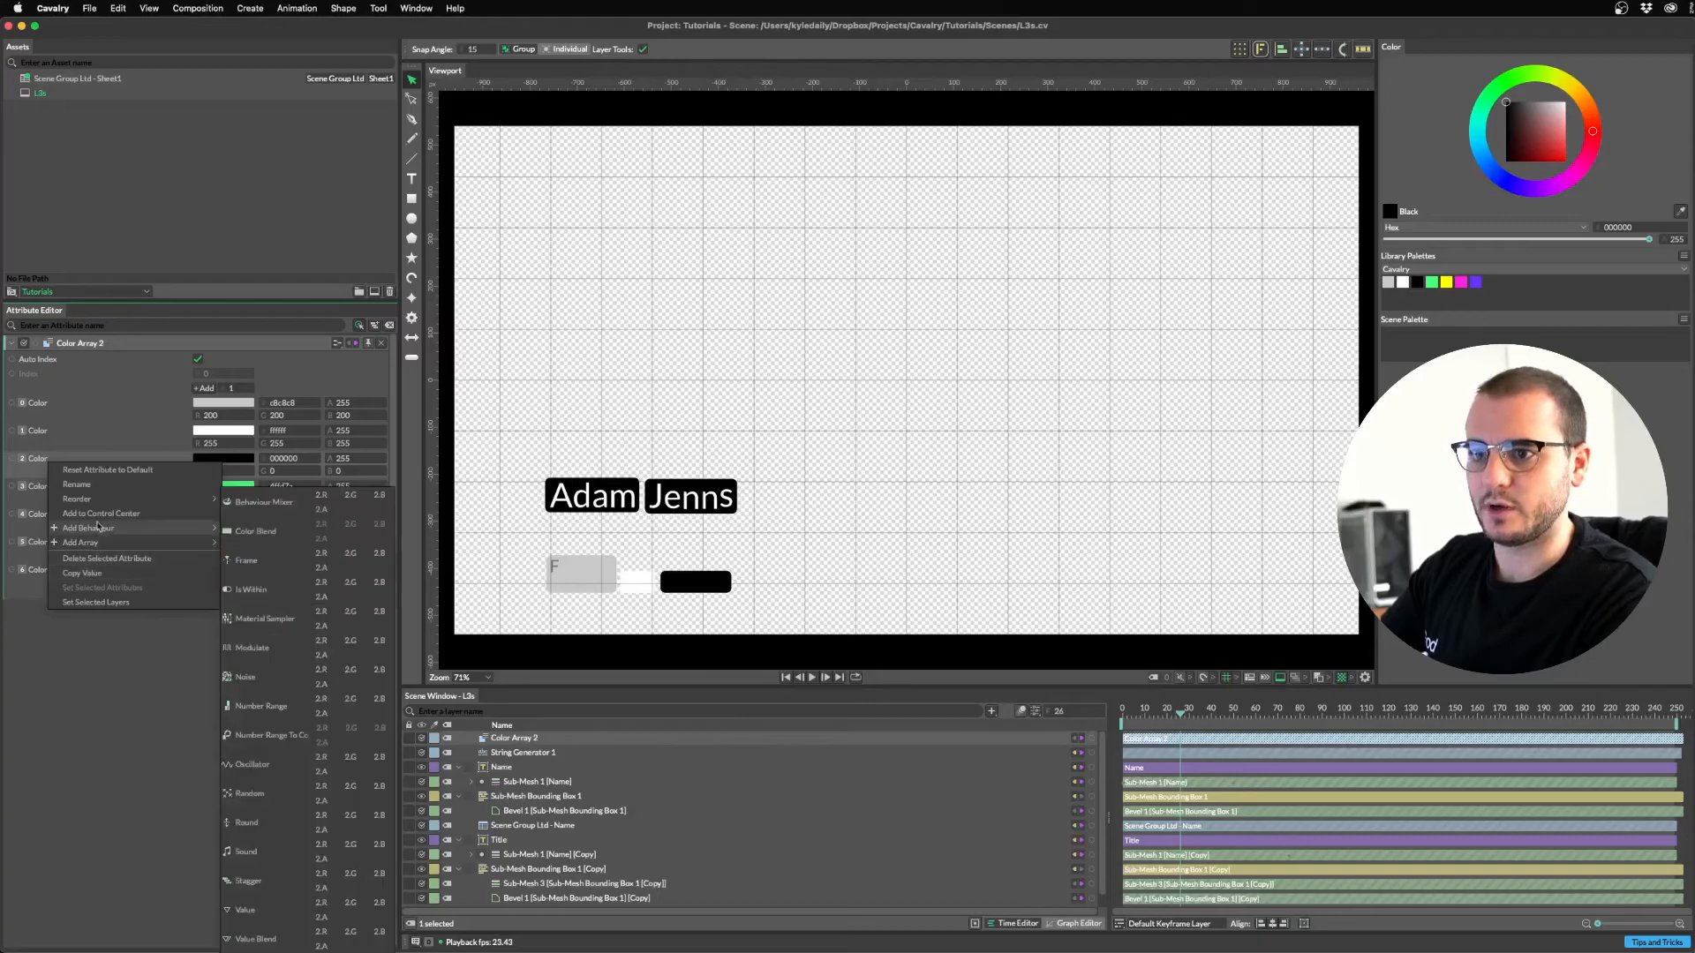
pyautogui.click(47, 477)
pyautogui.rightClick(46, 470)
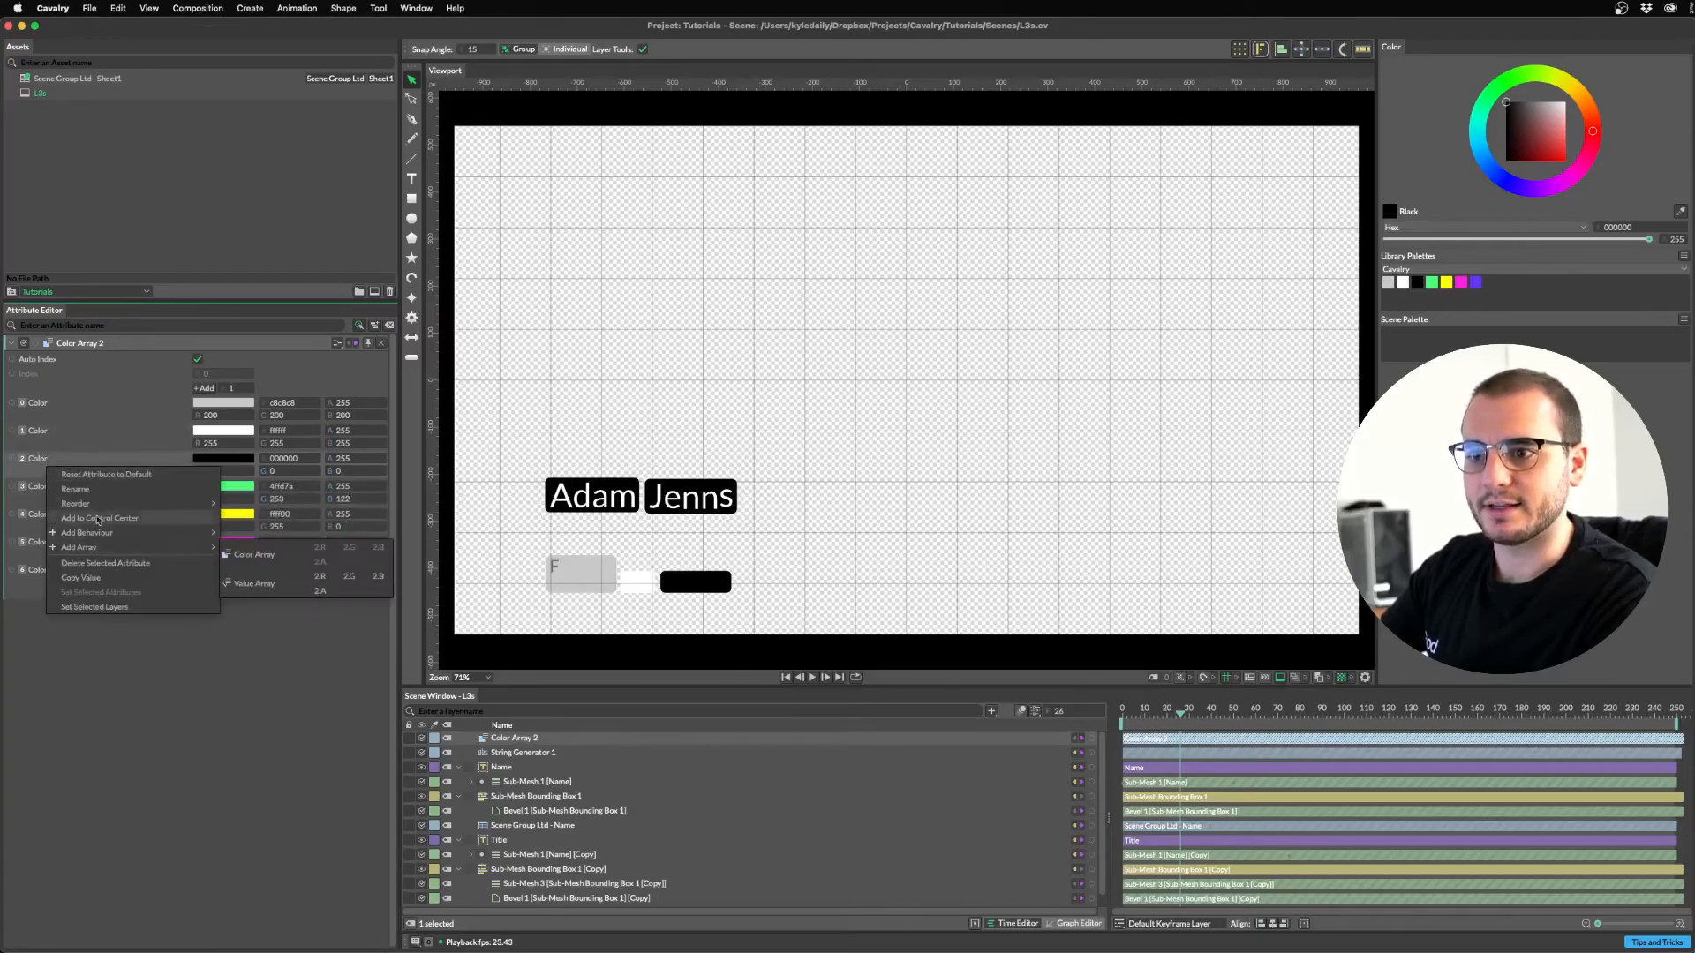
pyautogui.click(108, 563)
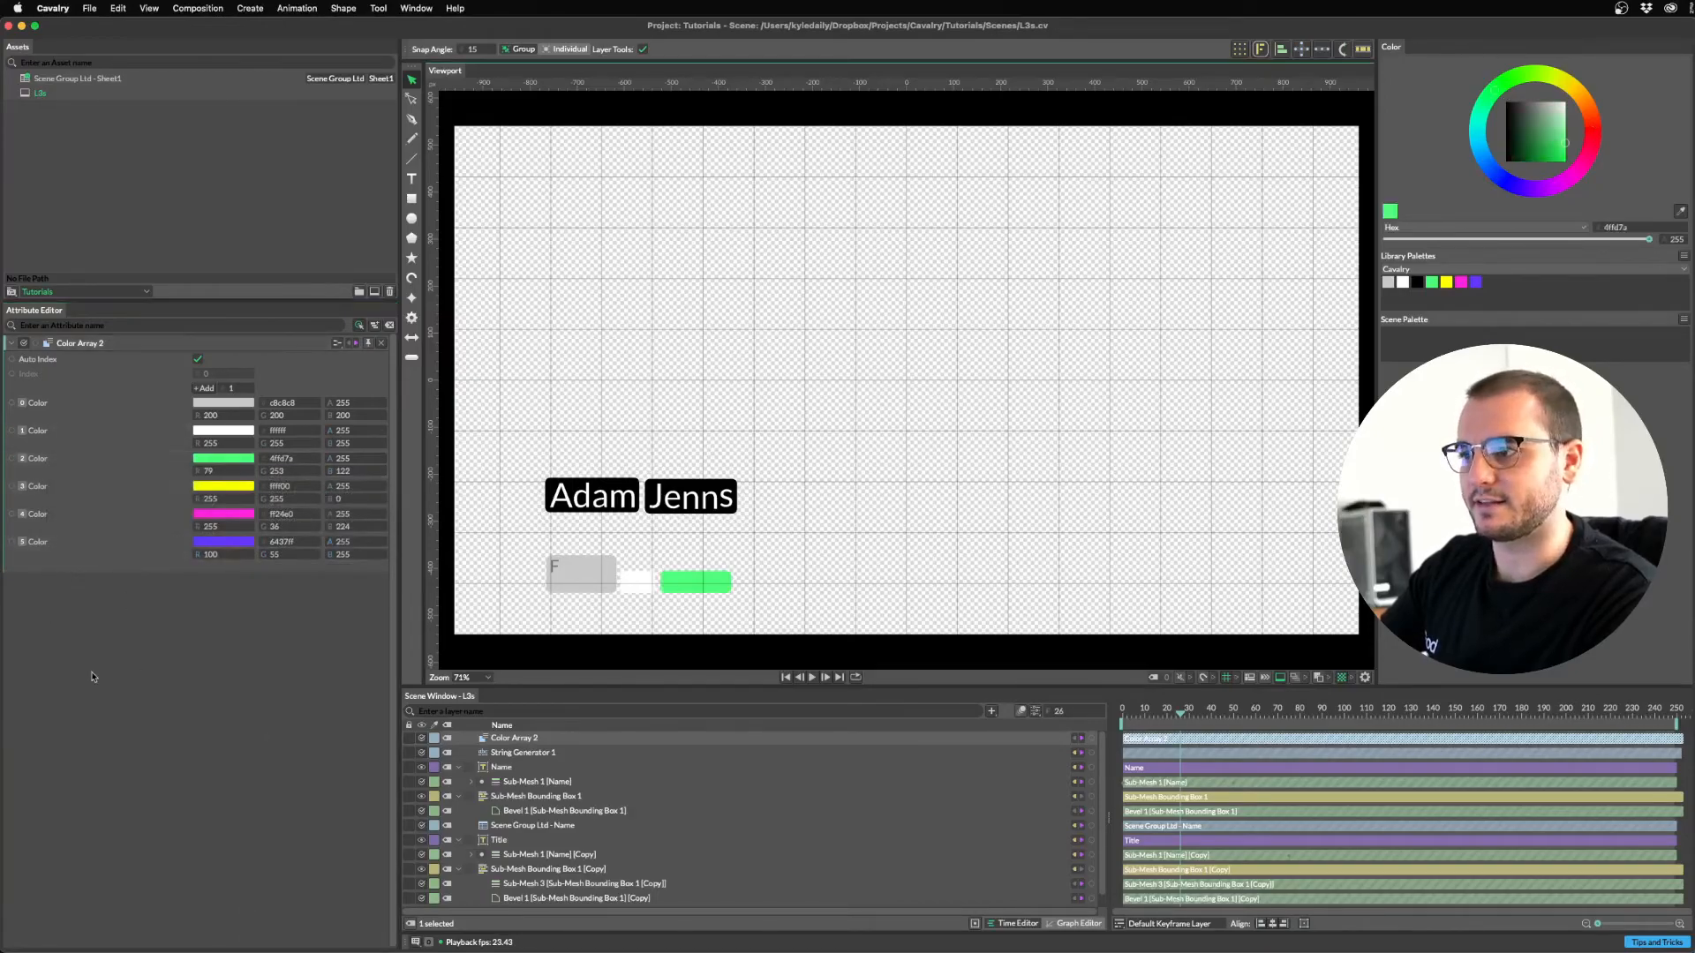
pyautogui.press('space')
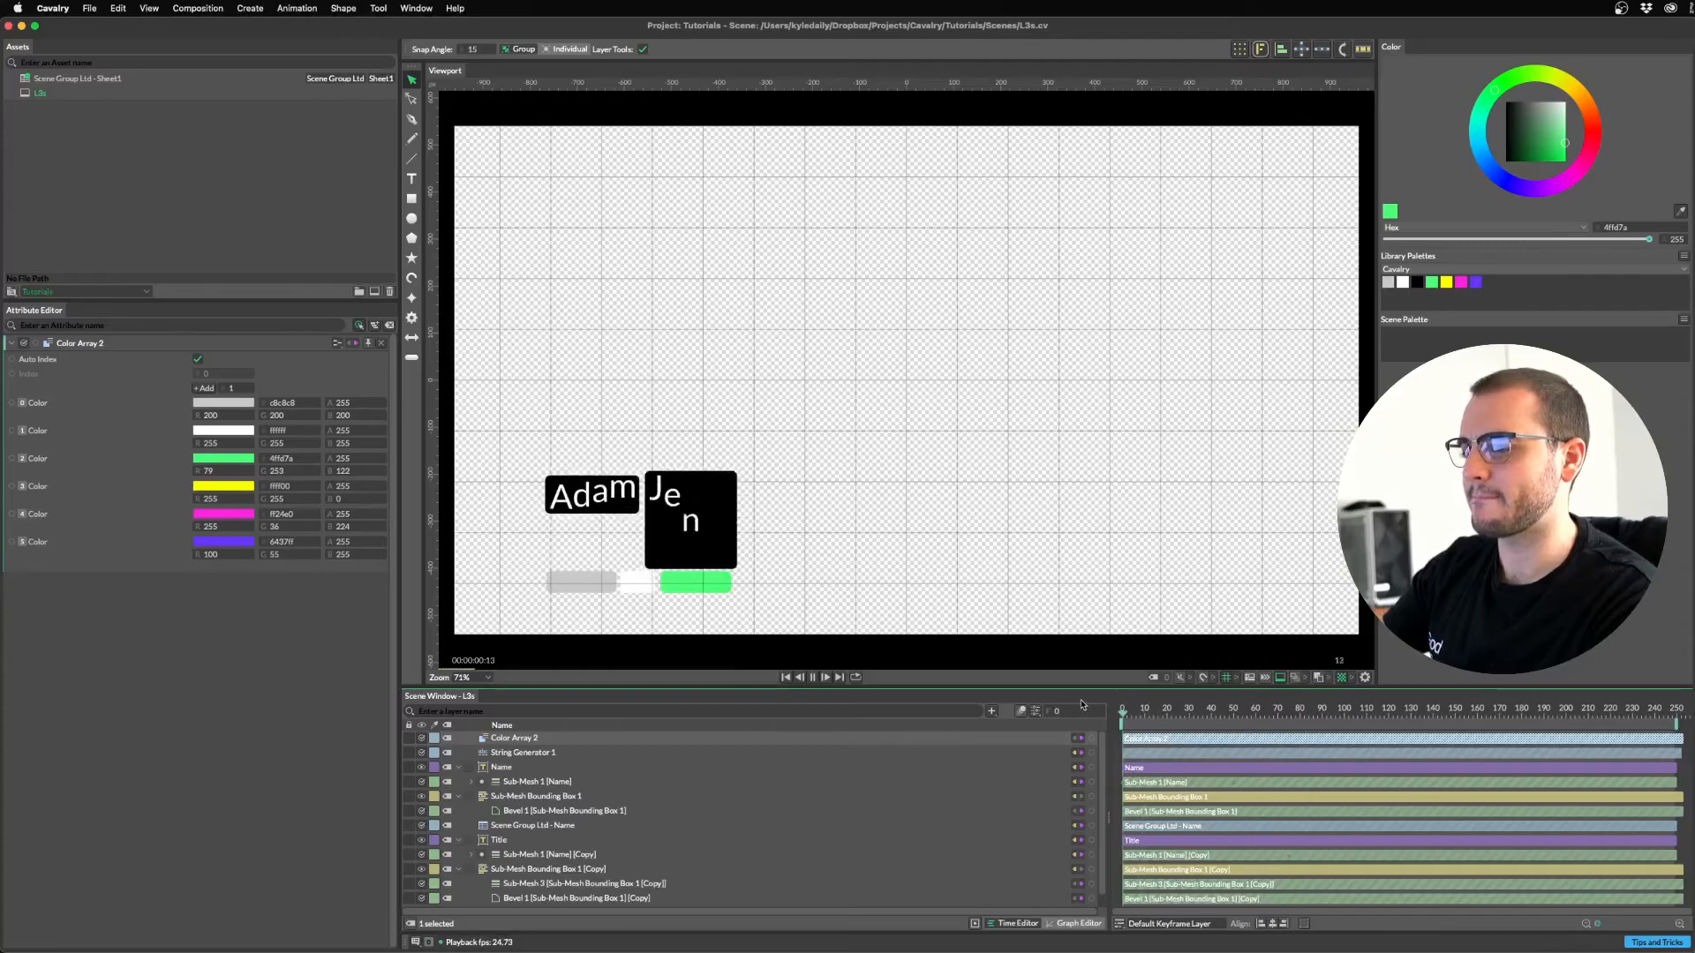
pyautogui.press('space')
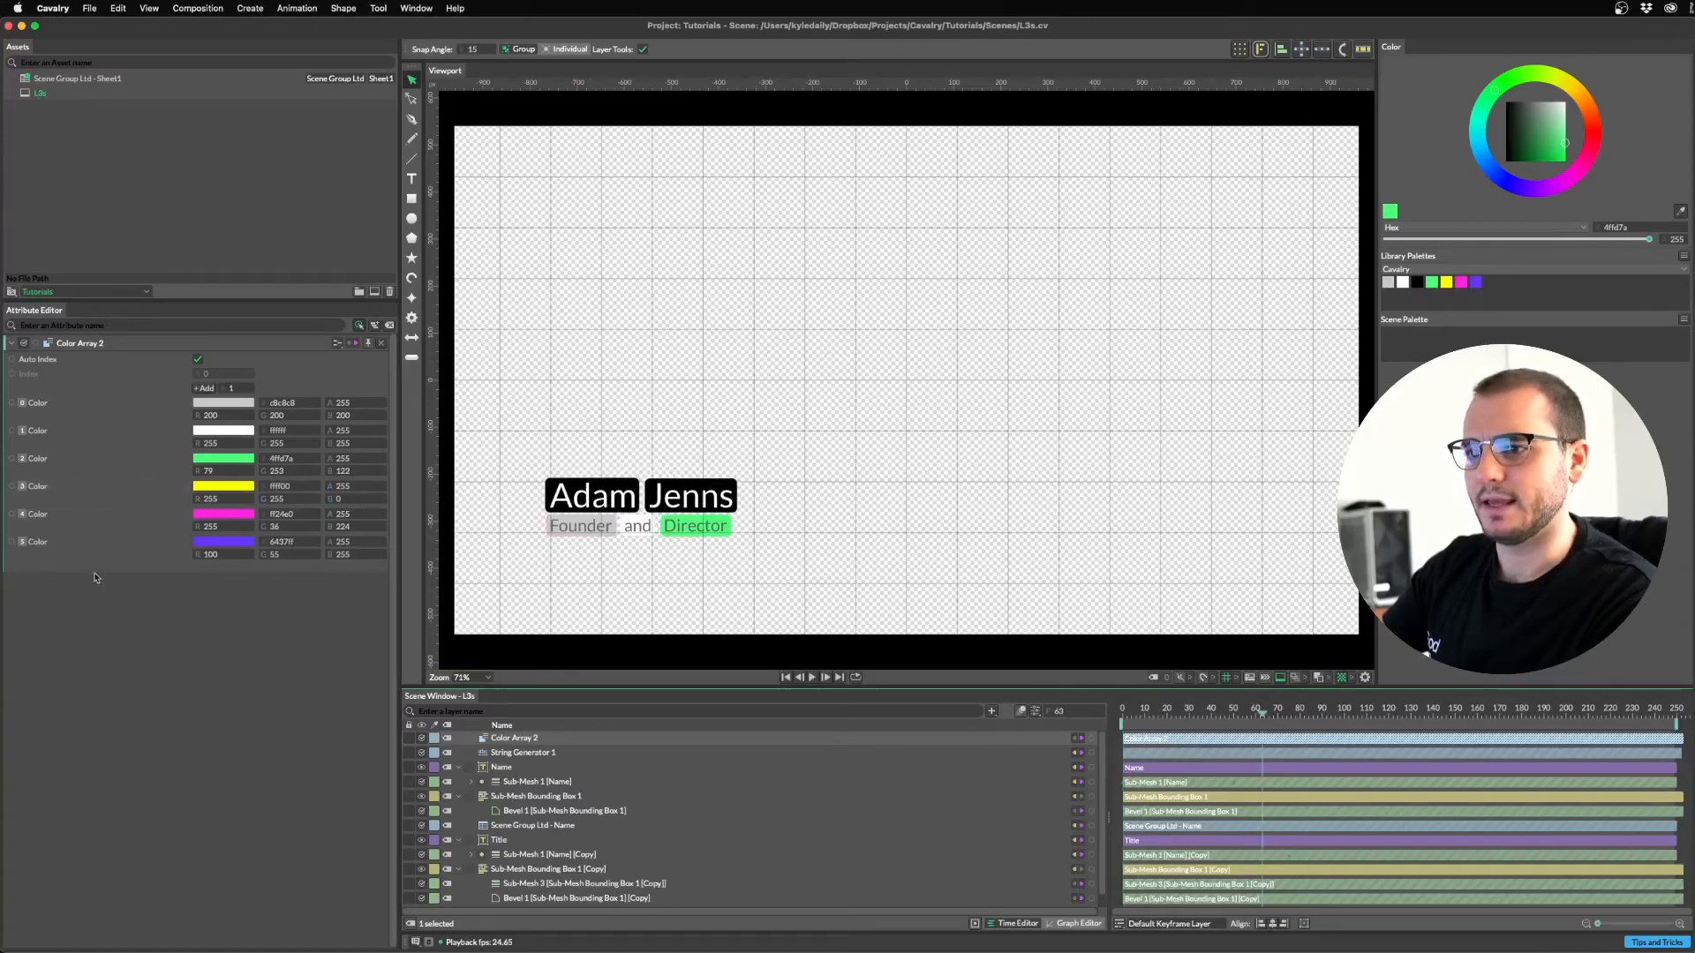
# Delete the yellow, pink and purple colours, leaving grey, white and green.
pyautogui.click(42, 496)
pyautogui.keyDown('shift'); pyautogui.click(42, 542); pyautogui.keyUp('shift')
pyautogui.rightClick(44, 545)
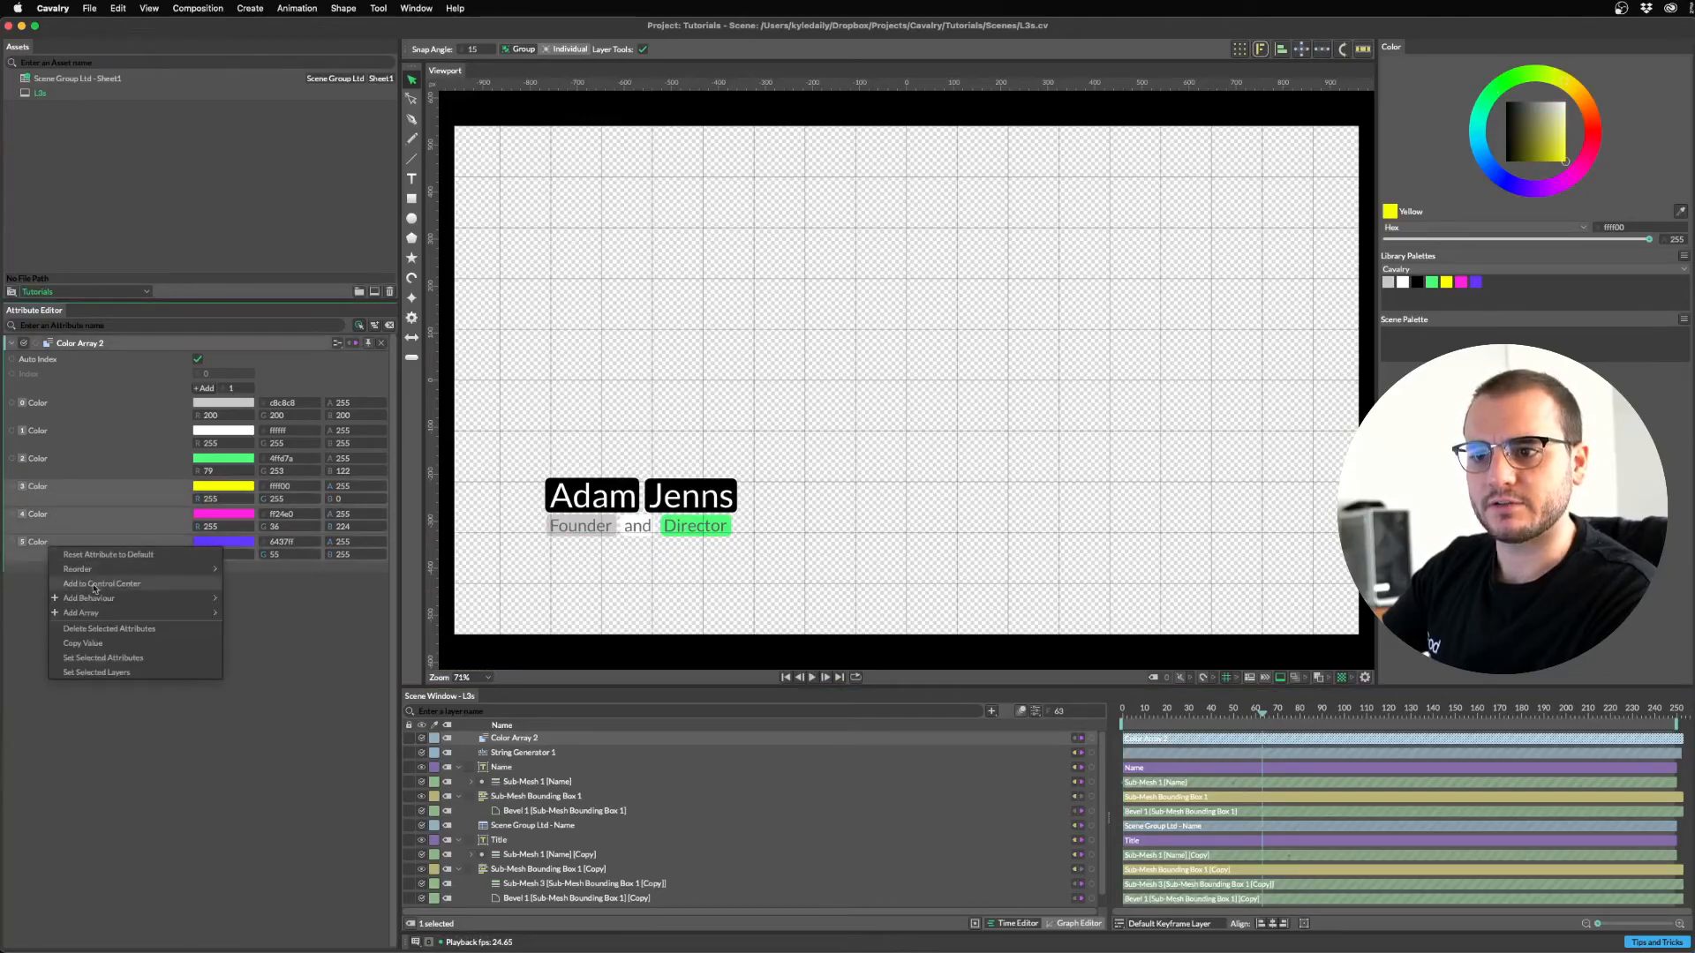
pyautogui.click(104, 628)
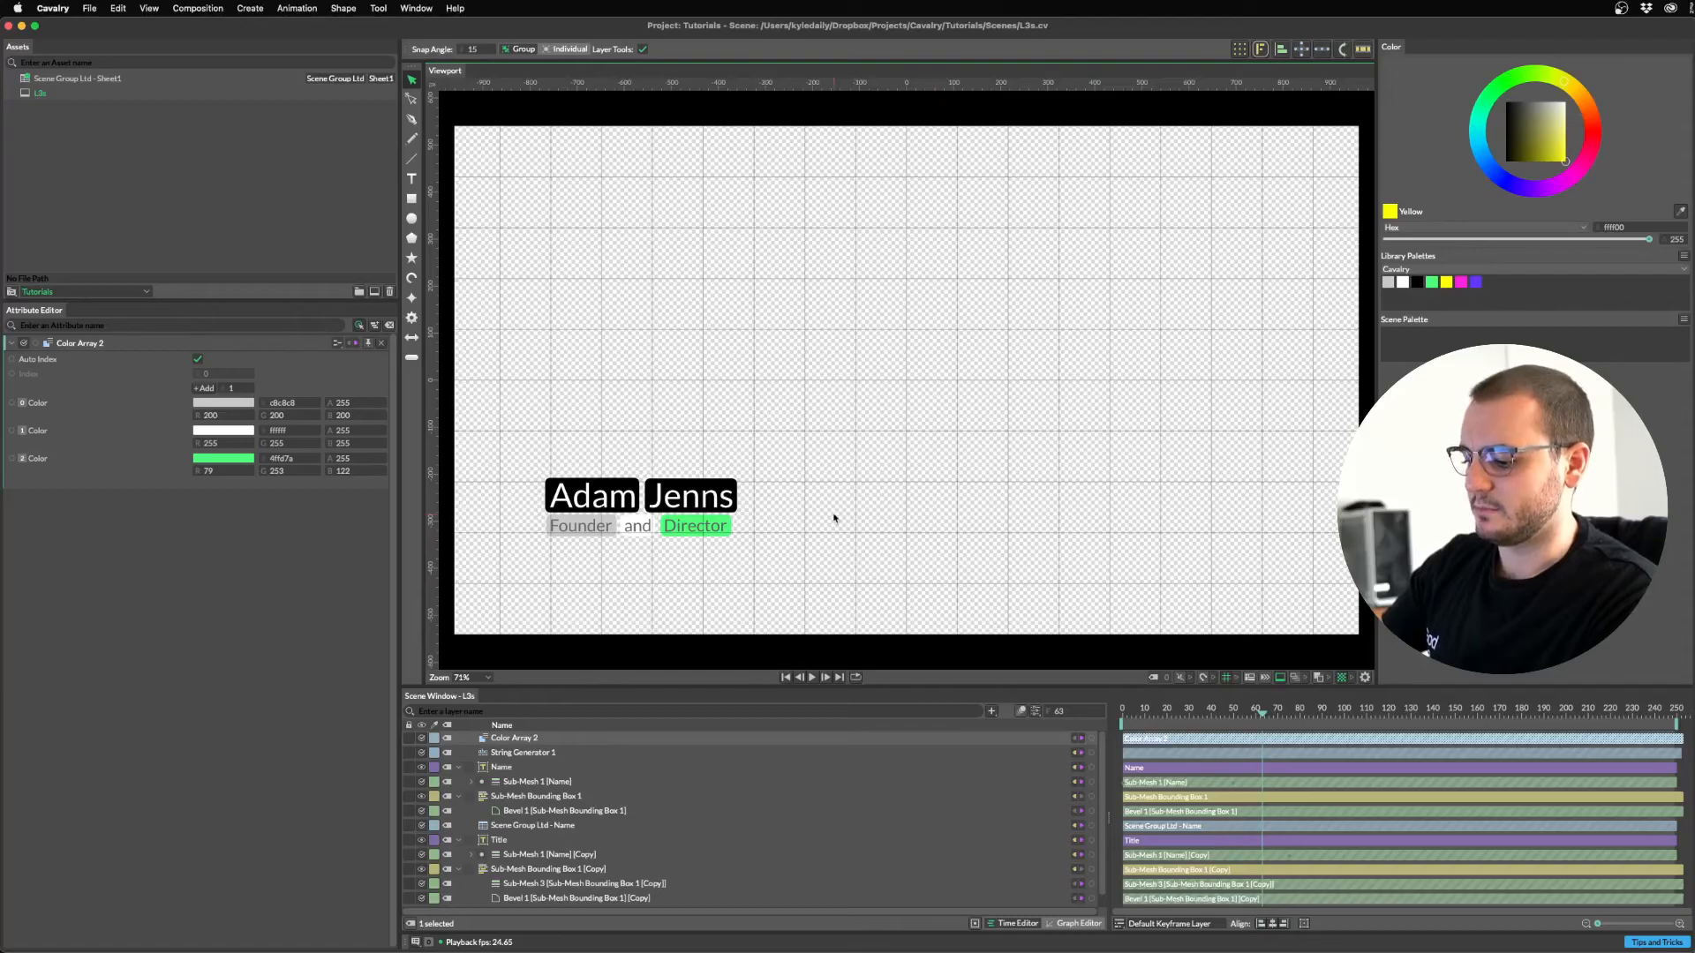
pyautogui.press('super+r')
pyautogui.moveTo(803, 332); pyautogui.dragTo(999, 274)
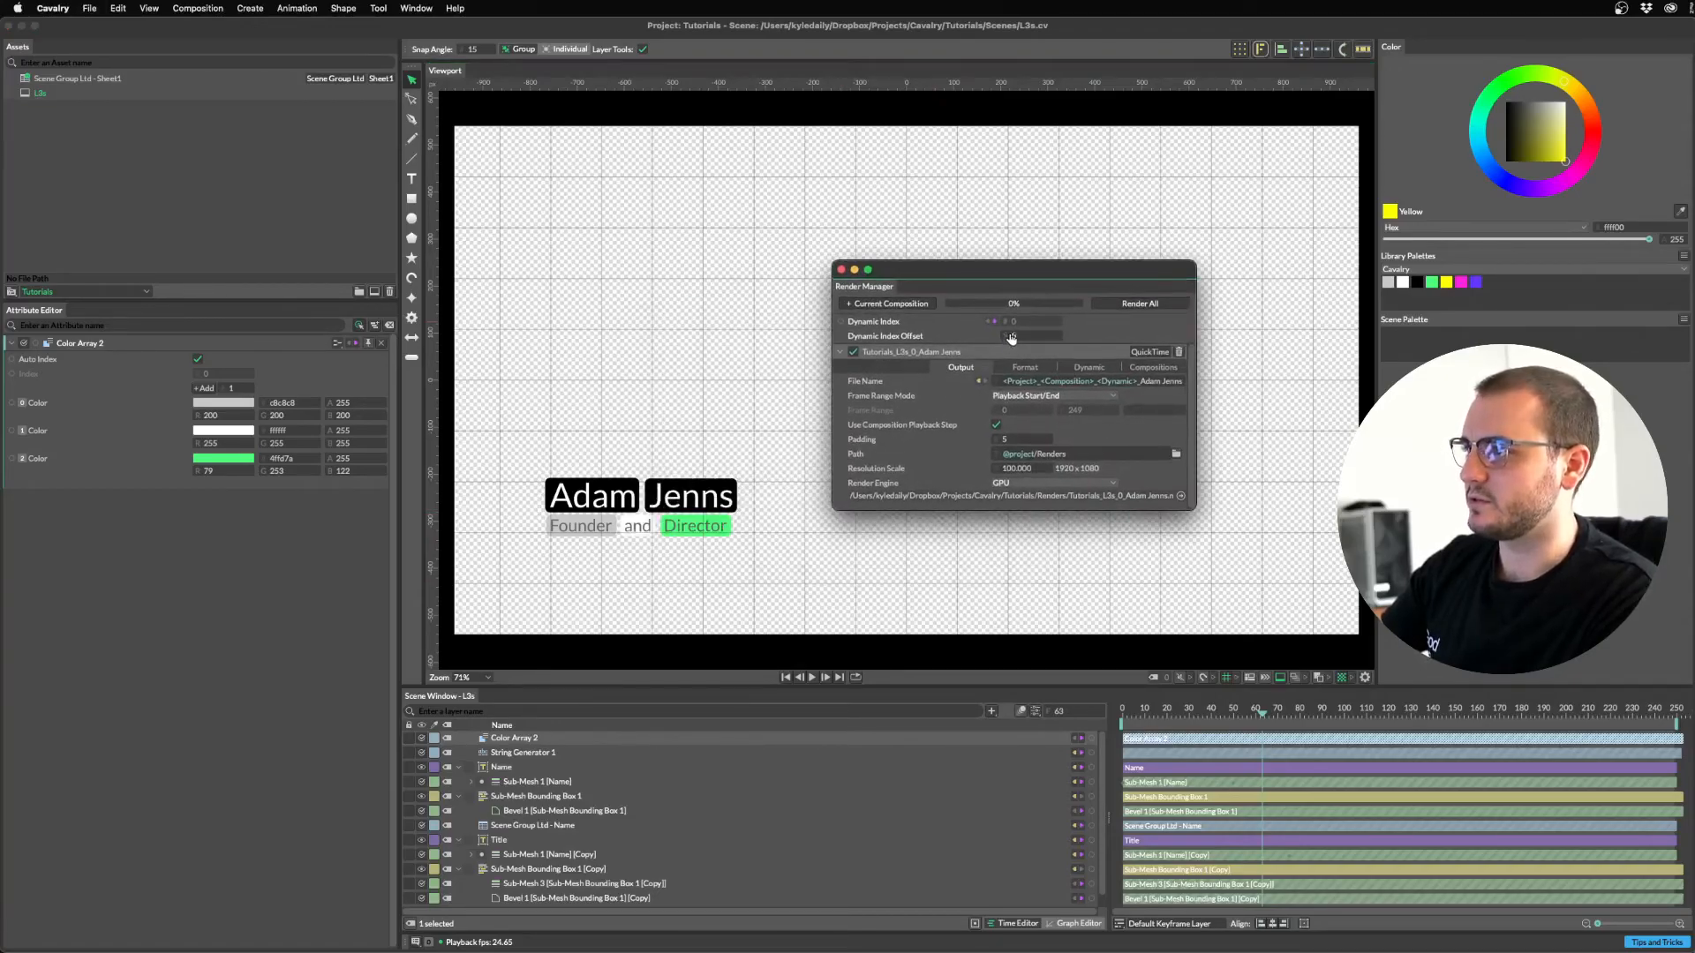
pyautogui.moveTo(1020, 335)
pyautogui.mouseDown()
pyautogui.moveTo(1034, 336)
pyautogui.moveTo(1006, 335)
pyautogui.moveTo(1034, 335)
pyautogui.mouseUp()
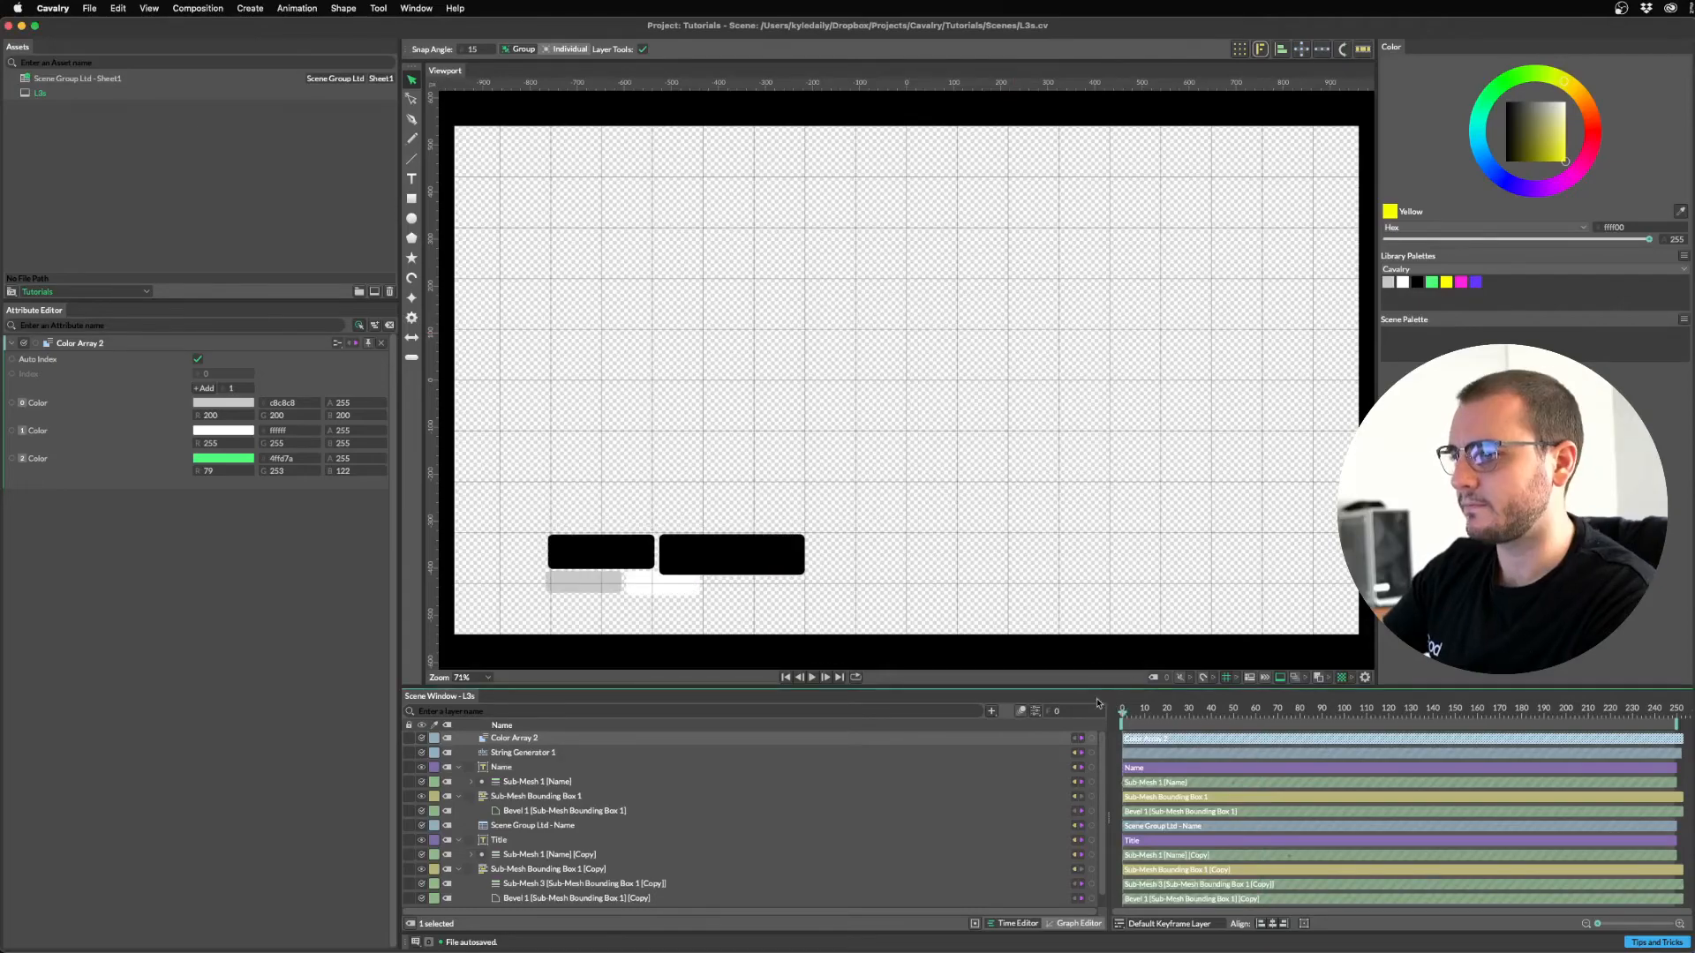
pyautogui.scroll(-1, 527, 849)
pyautogui.scroll(1, 553, 843)
pyautogui.scroll(-1, 559, 796)
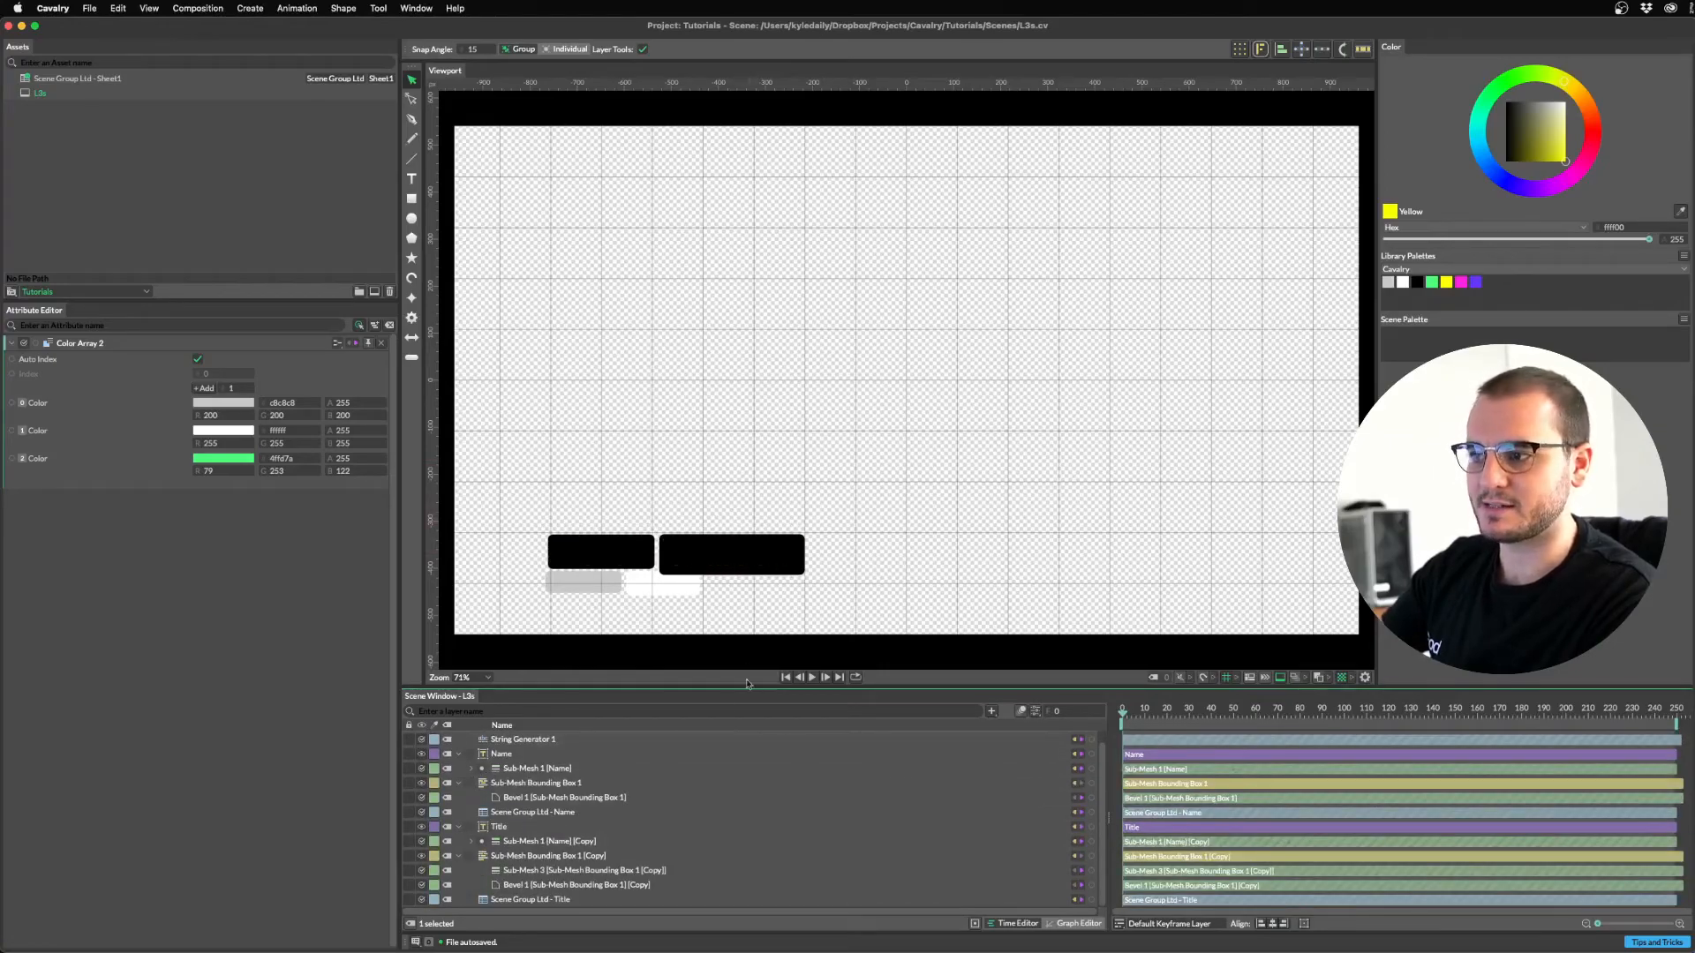
# Keyframe Sub-Mesh 1 [Name]'s Scale Y from 0 at frame 0 to 1 around frame 4.
pyautogui.scroll(1, 463, 768)
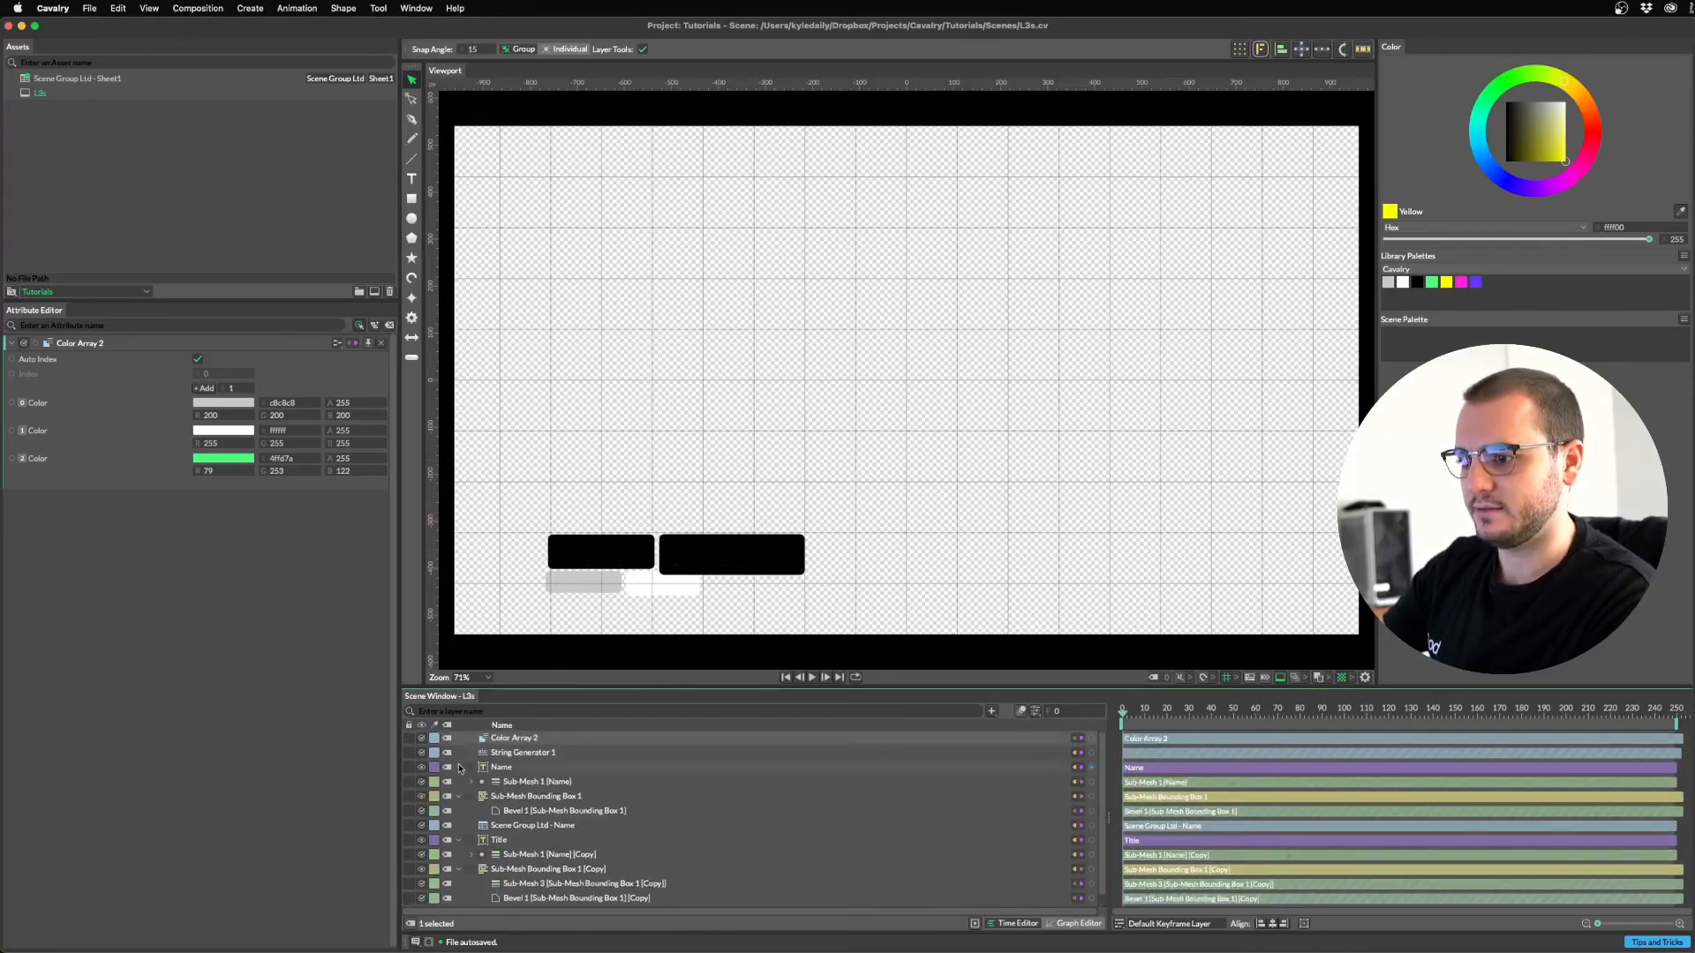
pyautogui.click(471, 782)
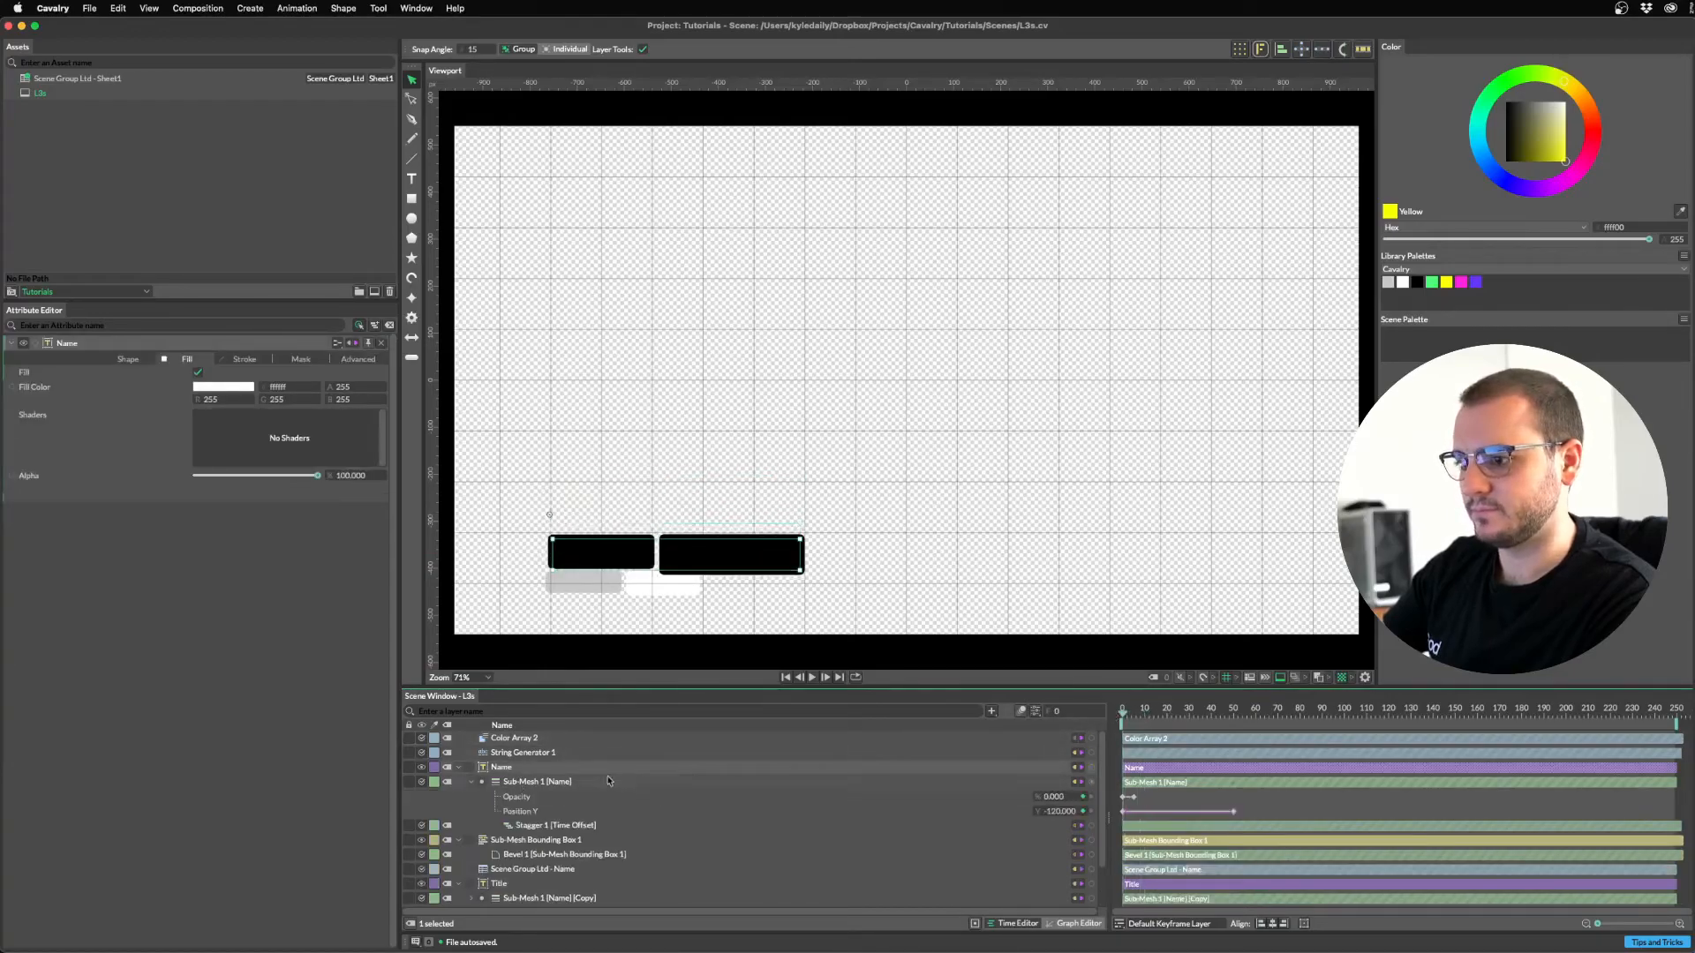
pyautogui.click(521, 782)
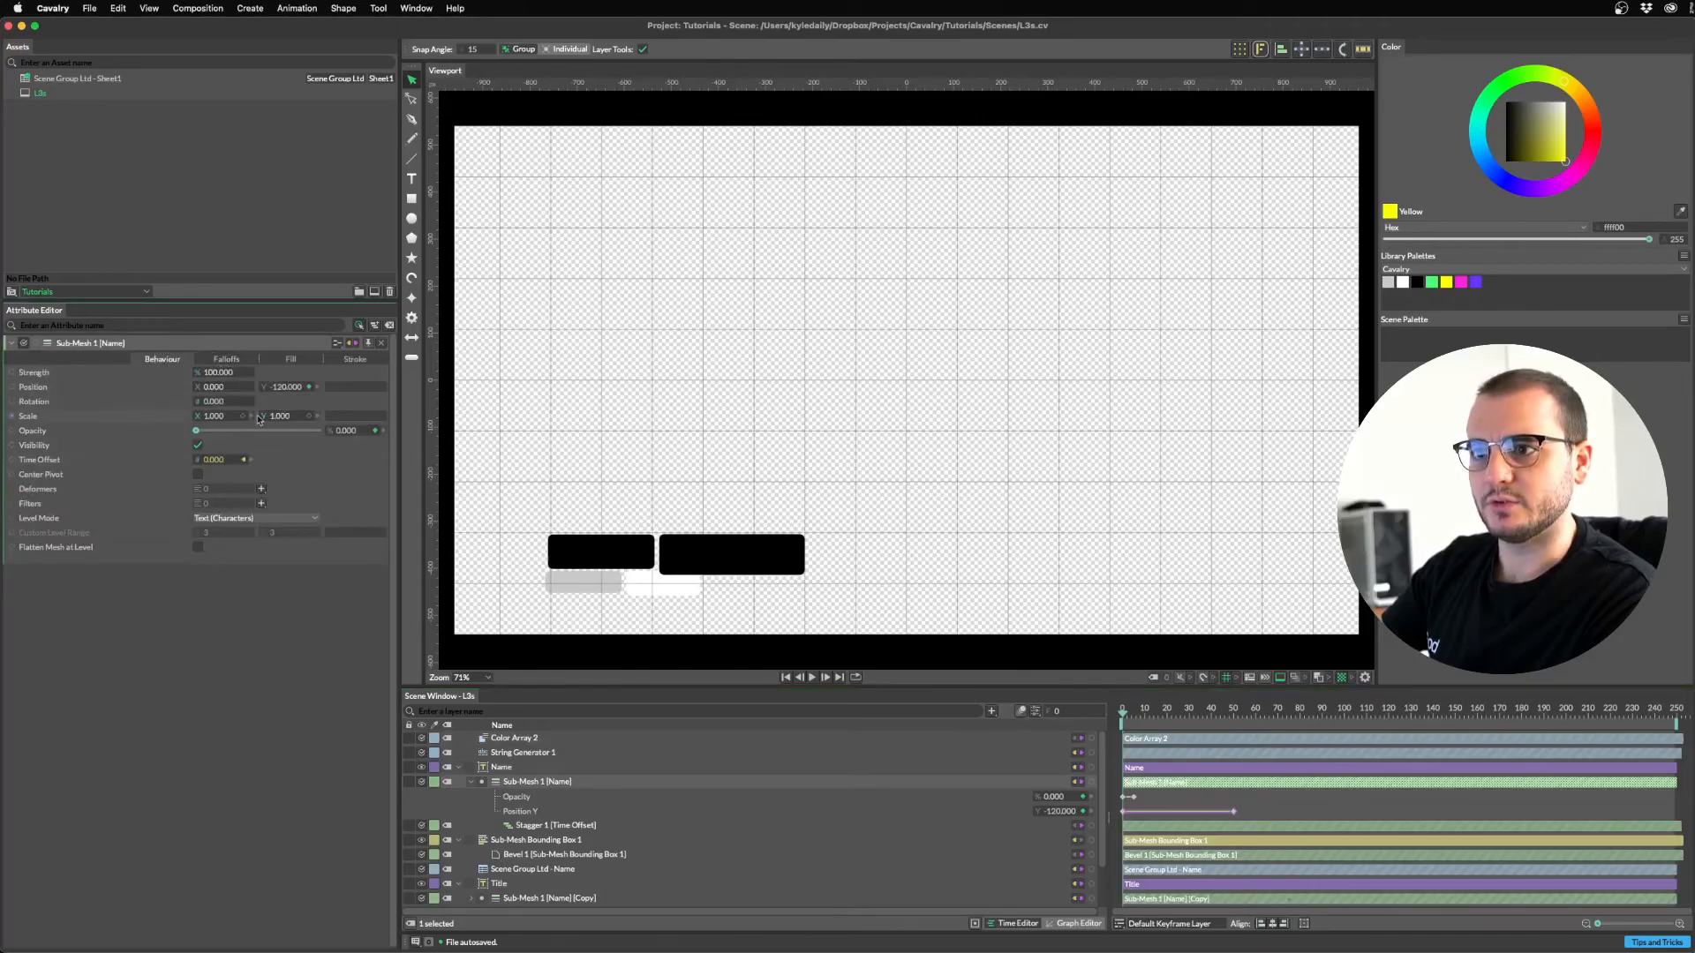
pyautogui.click(309, 416)
pyautogui.moveTo(1124, 816); pyautogui.dragTo(1135, 815)
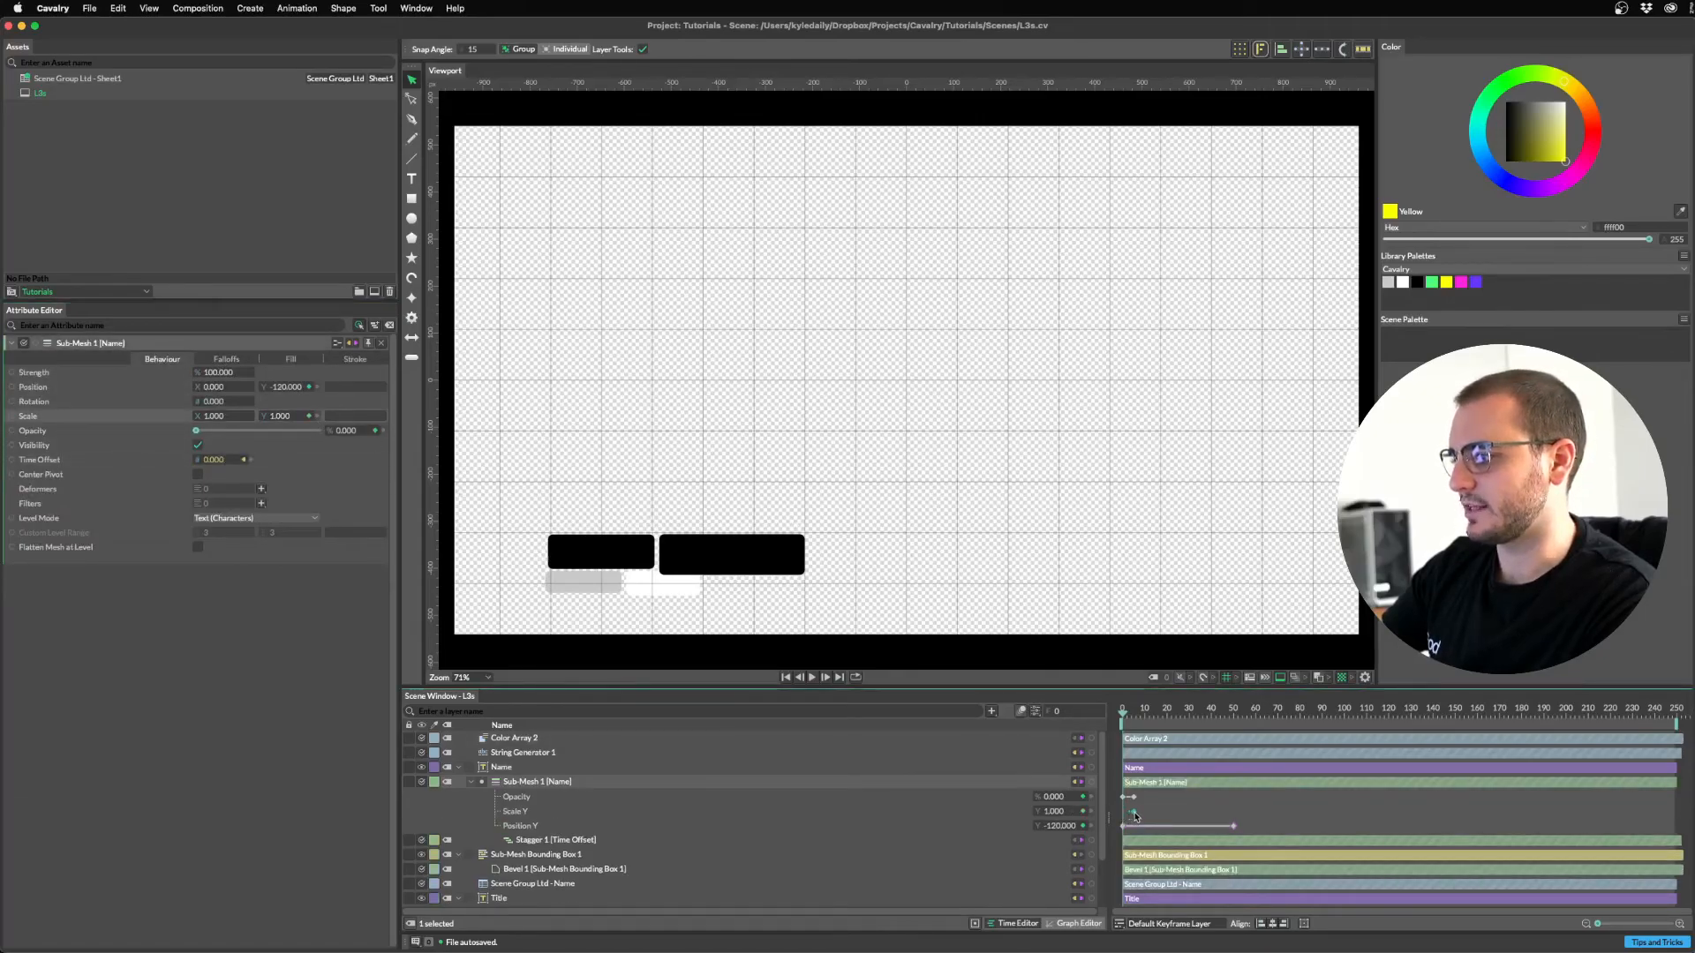
pyautogui.moveTo(1139, 712); pyautogui.dragTo(1111, 714)
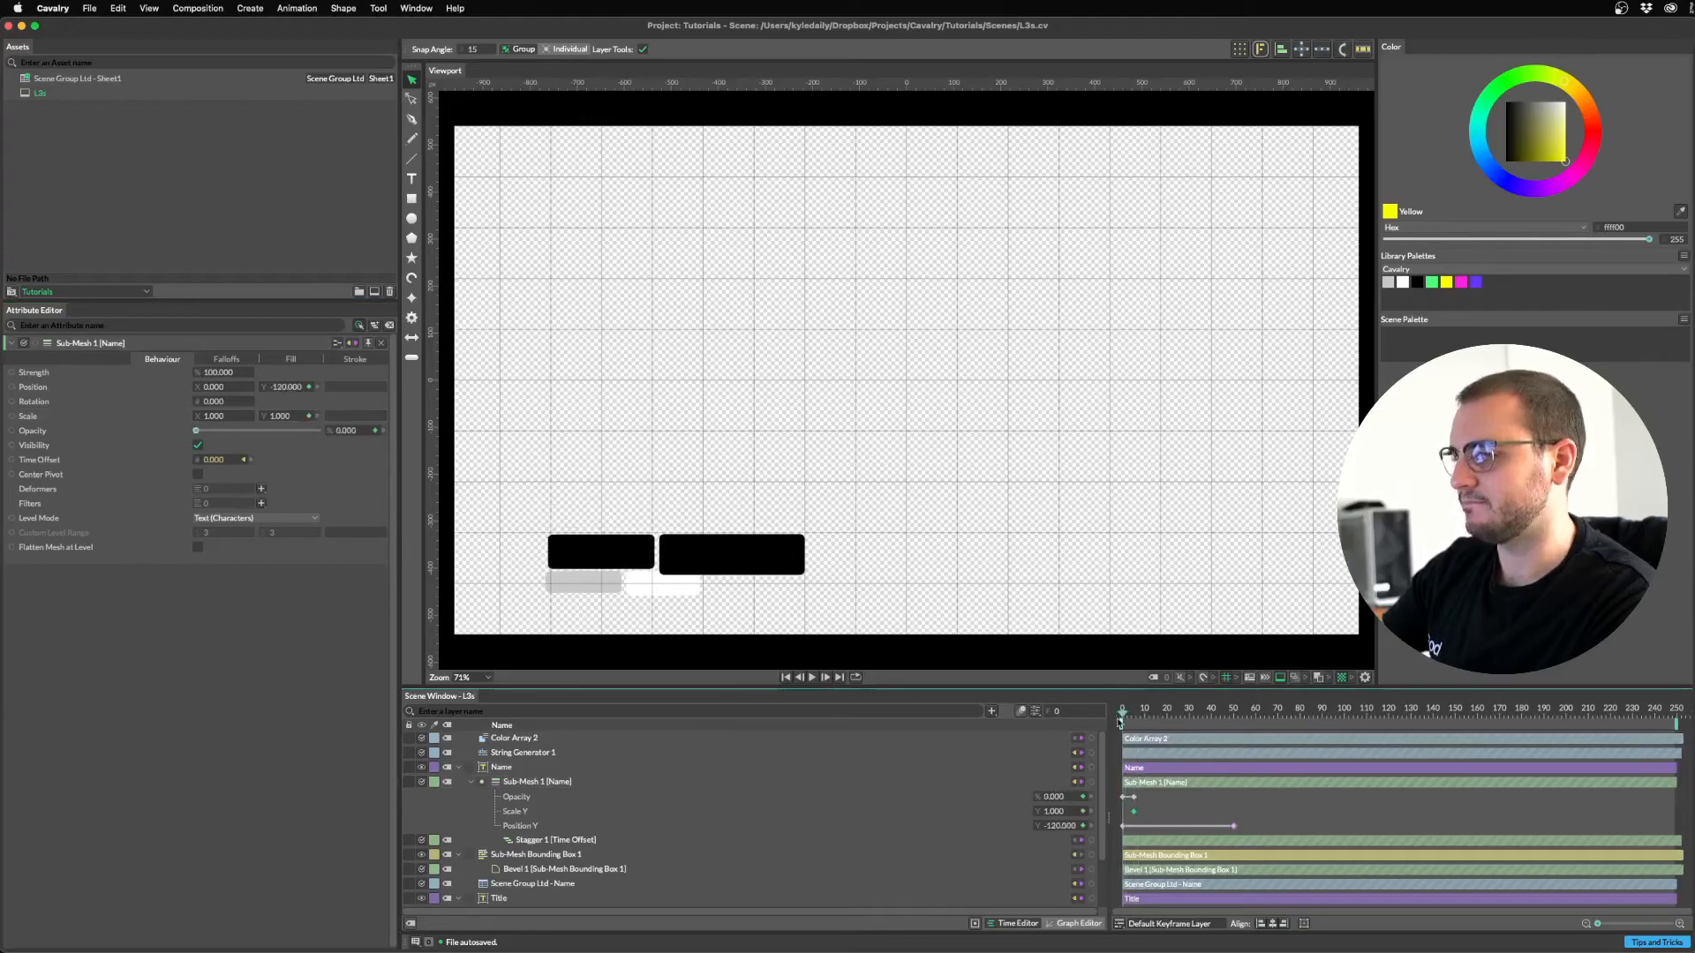
pyautogui.click(282, 415)
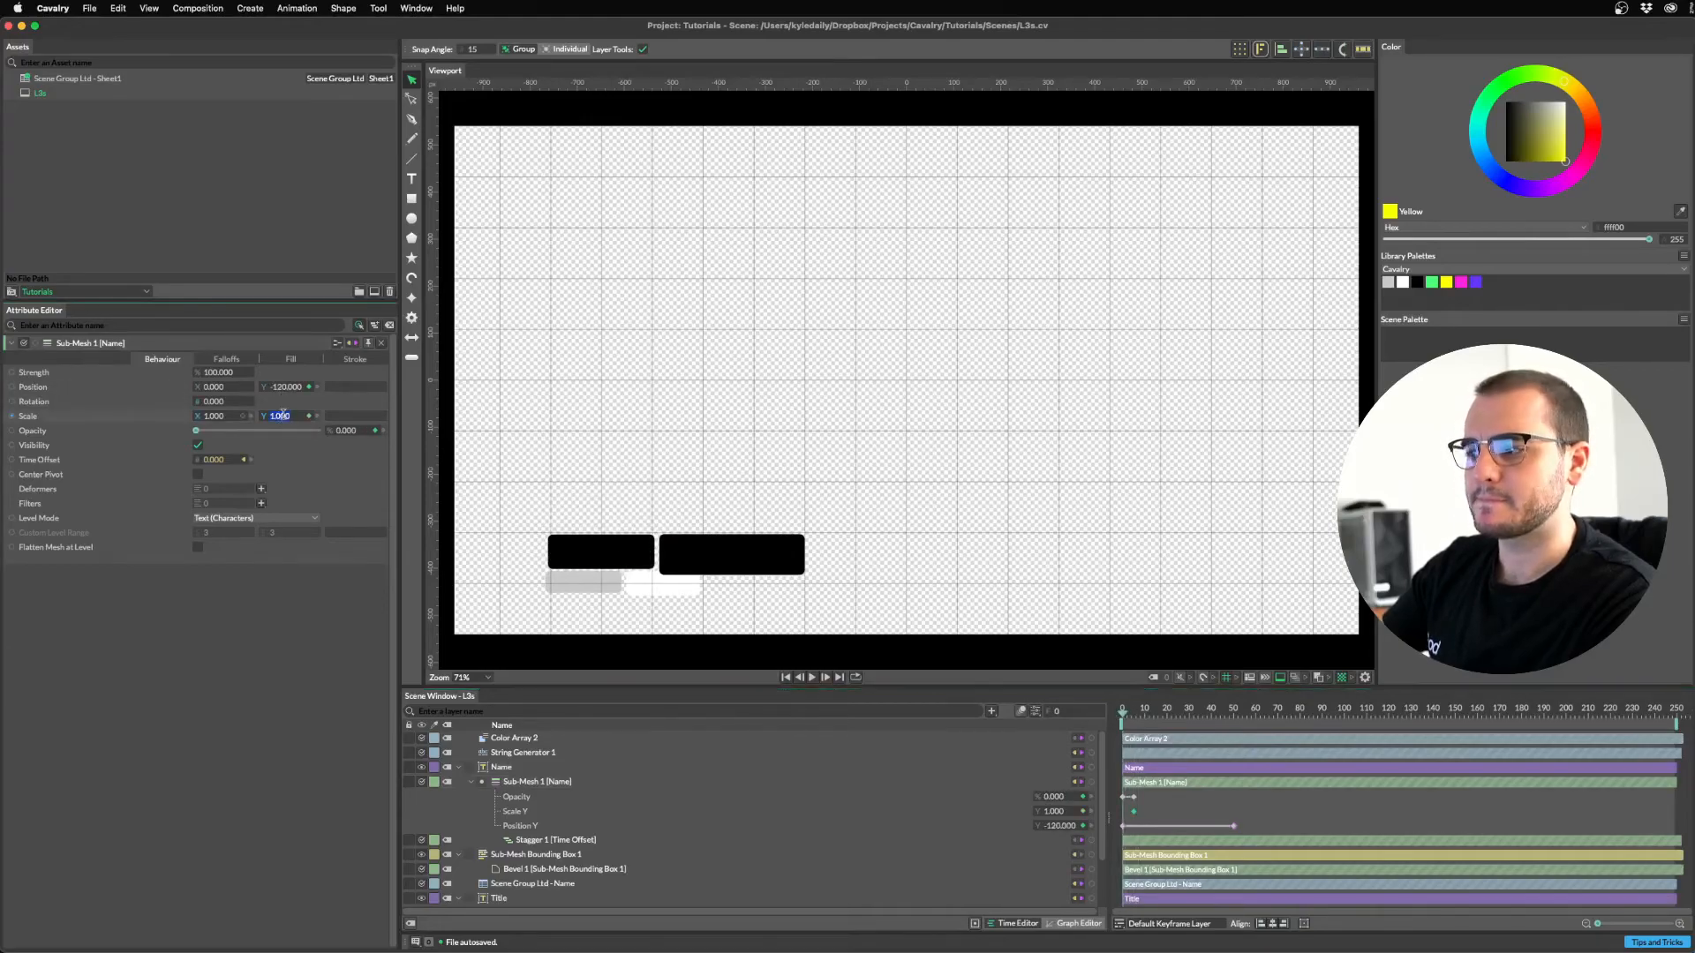
pyautogui.write('0')
pyautogui.press('Return')
pyautogui.click(1123, 718)
pyautogui.press('space')
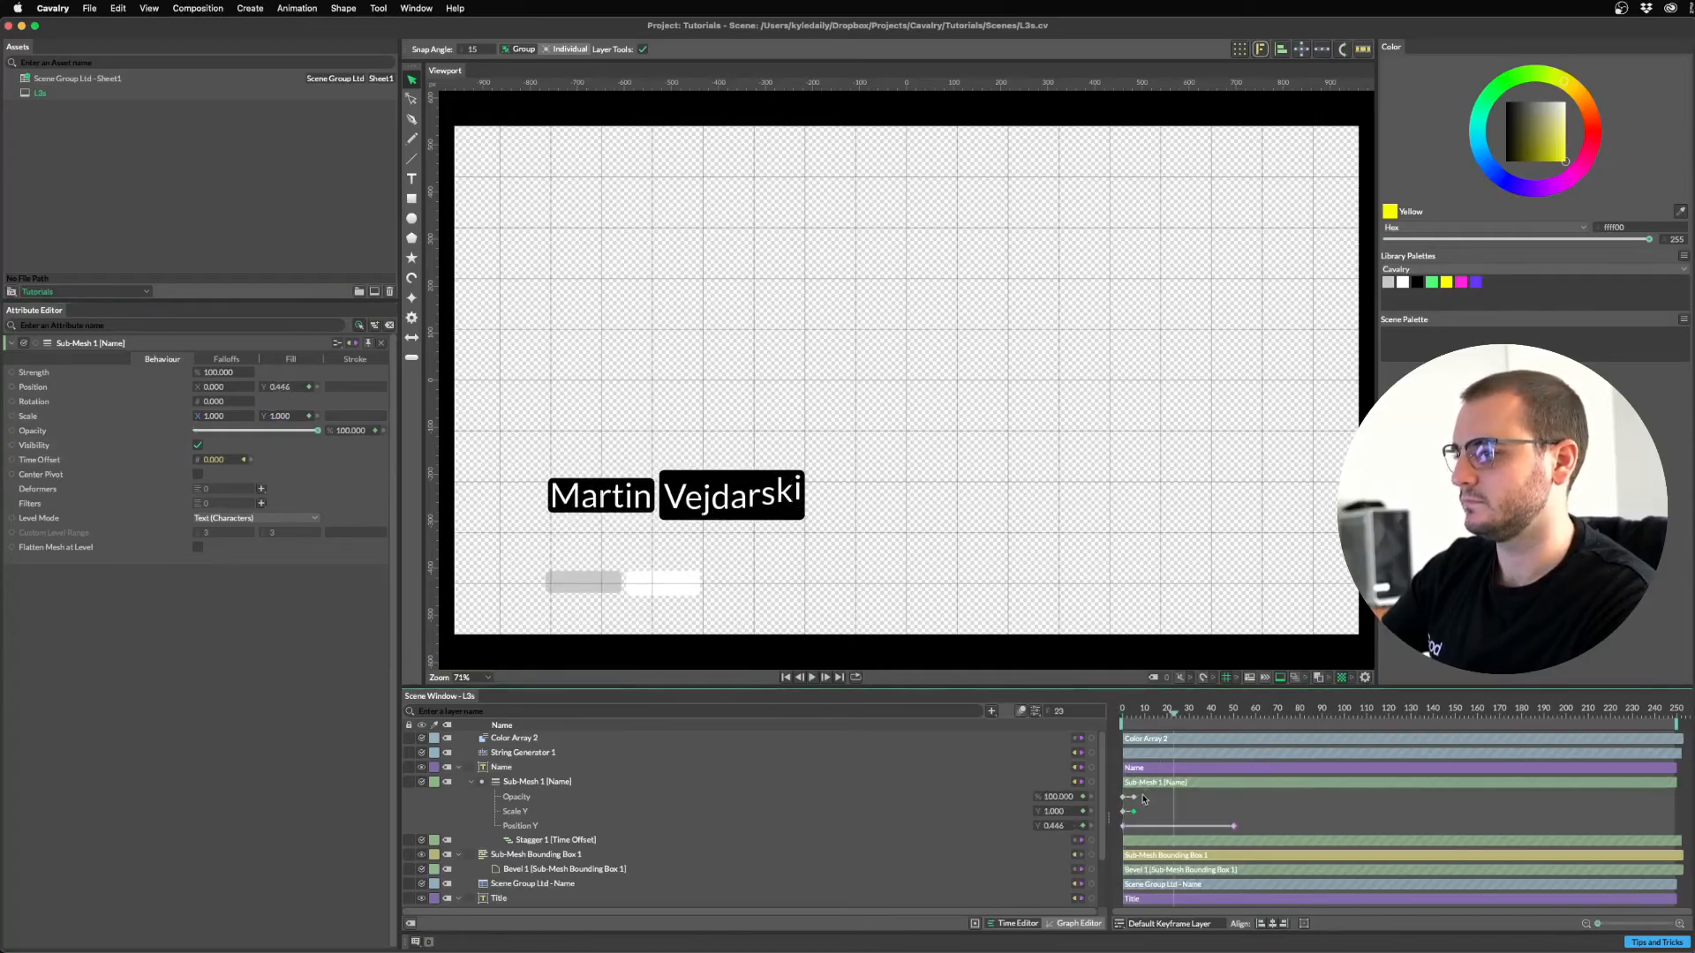
# Ease the Scale Y keyframes in the Graph Editor and replay the animation.
pyautogui.press('Tab')
pyautogui.click(1515, 924)
pyautogui.click(1539, 860)
pyautogui.moveTo(1567, 845); pyautogui.dragTo(1226, 809)
pyautogui.click(1220, 710)
pyautogui.press('space')
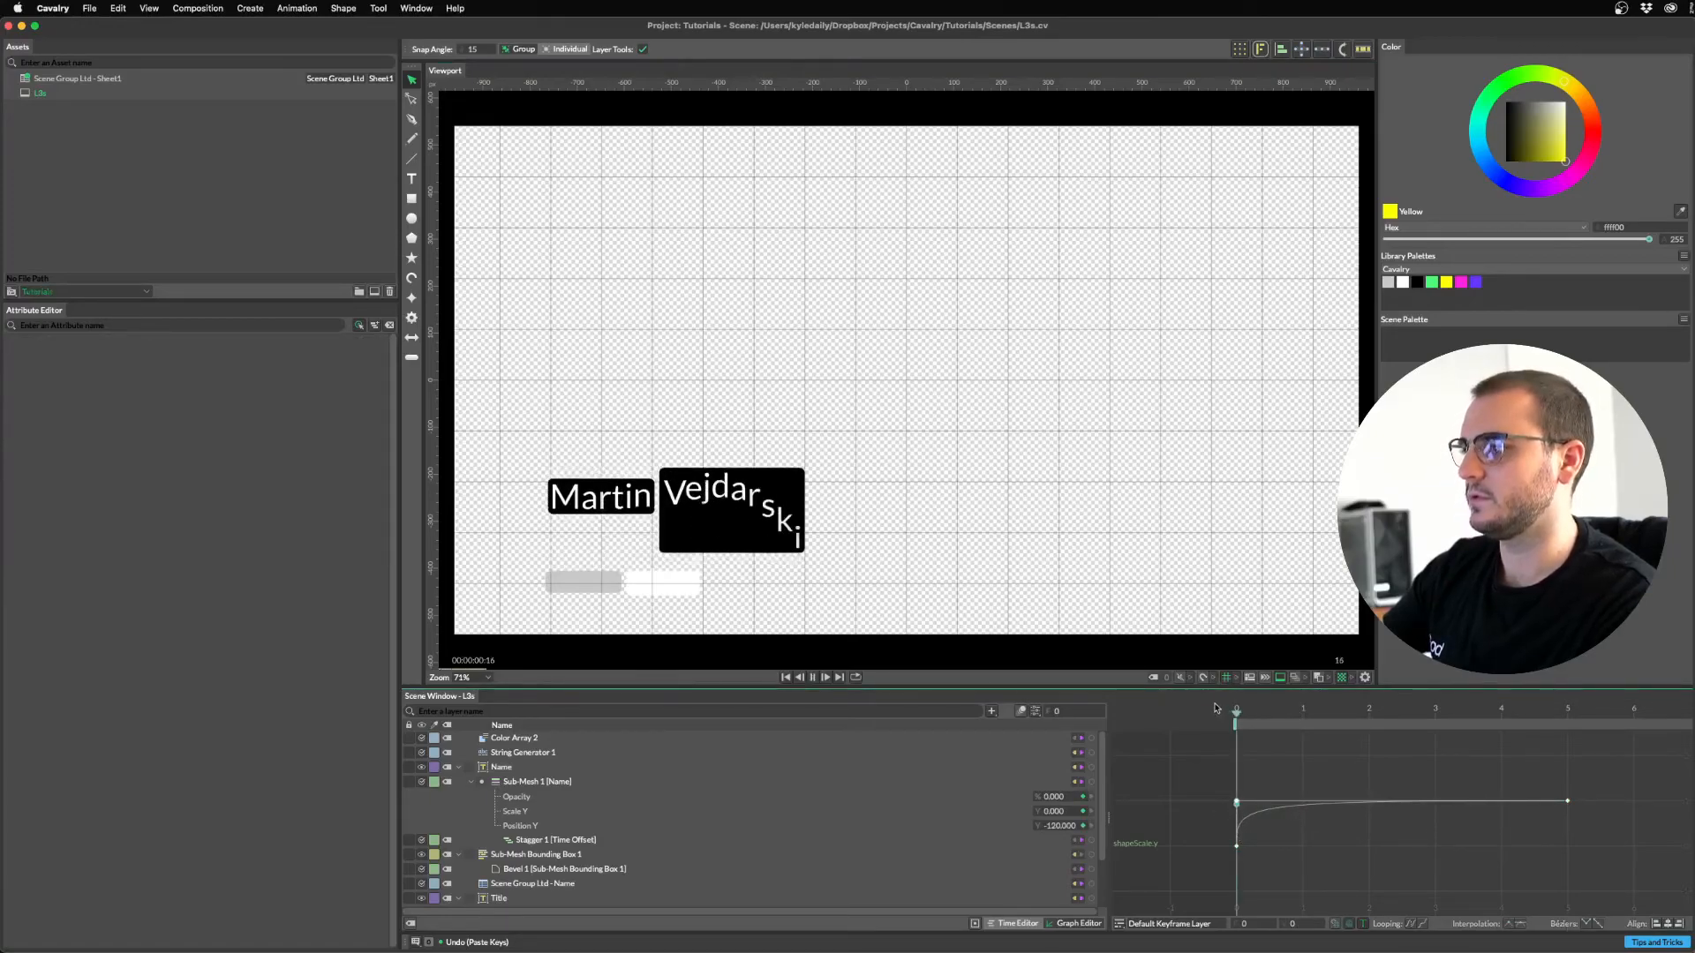
pyautogui.press('space')
pyautogui.click(1002, 926)
pyautogui.moveTo(1209, 710); pyautogui.dragTo(1114, 709)
pyautogui.press('space')
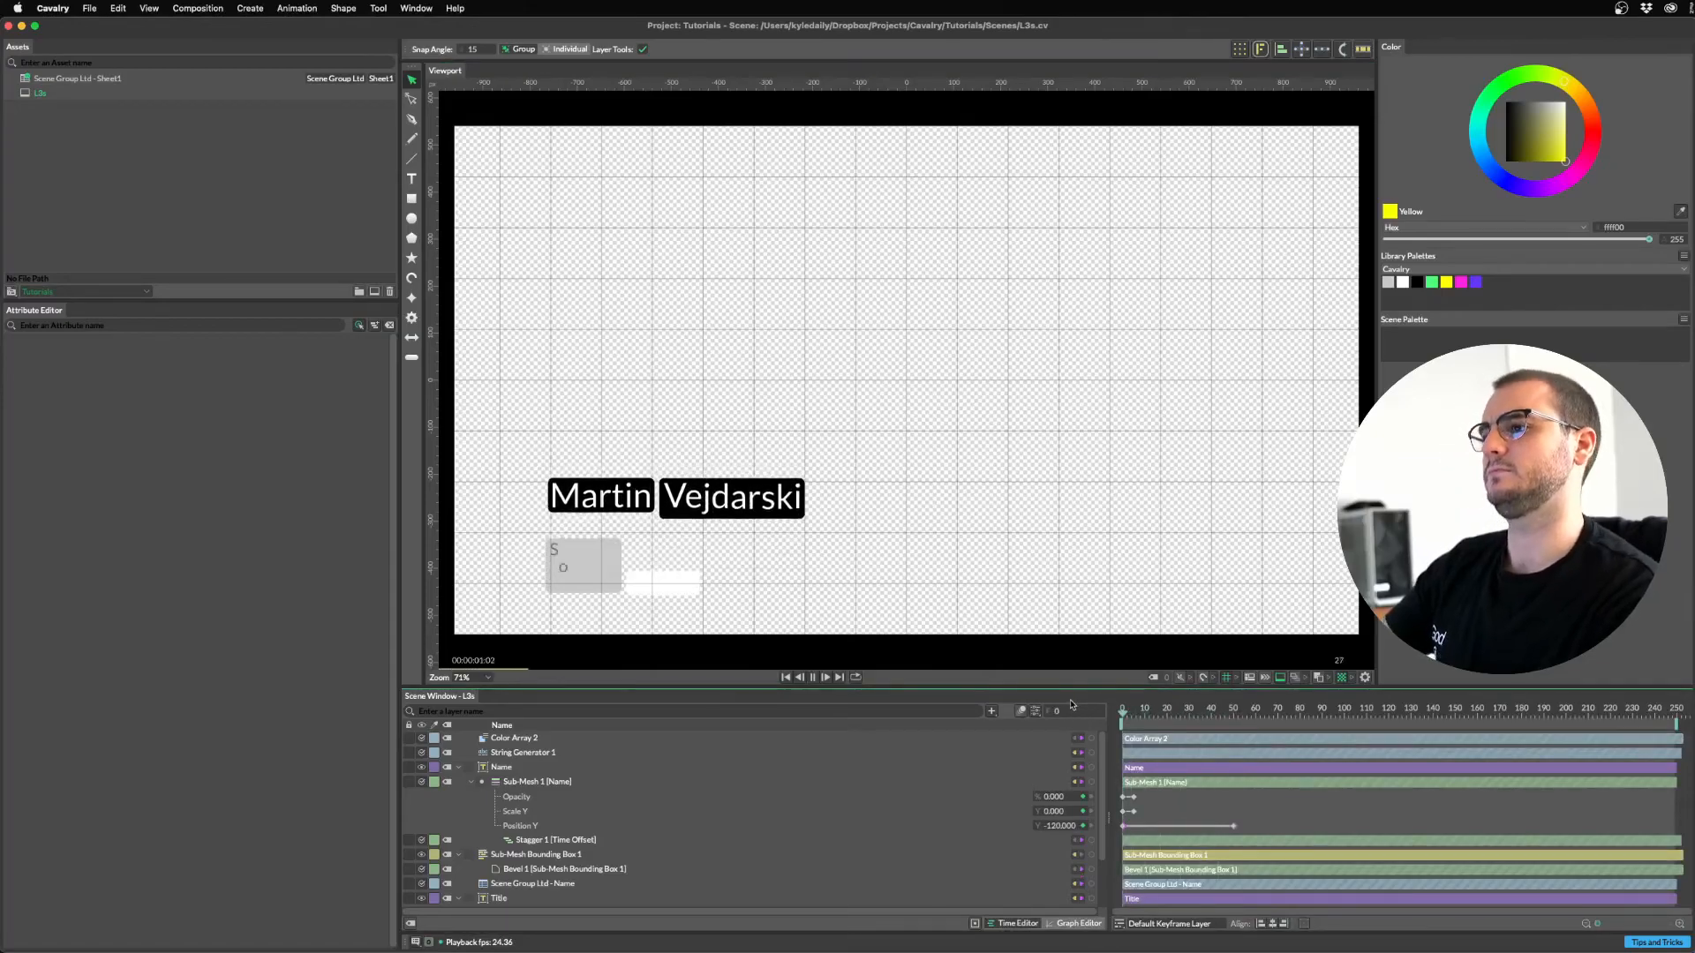
pyautogui.press('space')
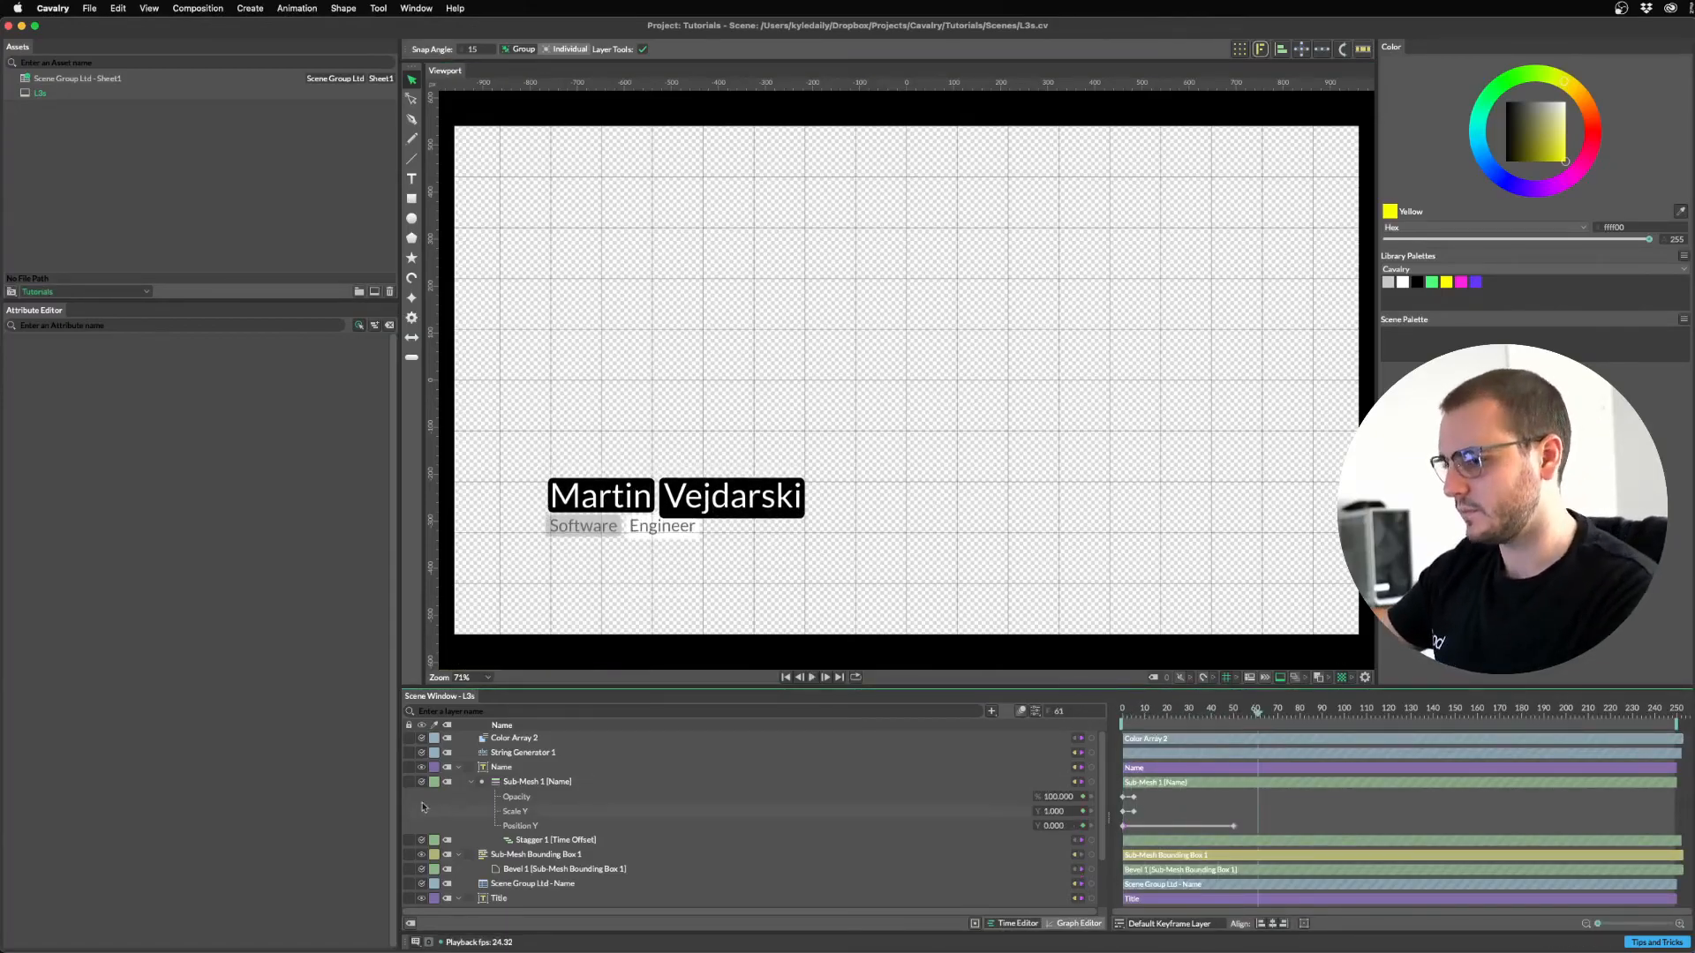
# Copy the Scale Y animation onto Sub-Mesh 1 [Name] [Copy] so the title animates too.
pyautogui.click(522, 812)
pyautogui.scroll(-1, 609, 817)
pyautogui.press('super+c')
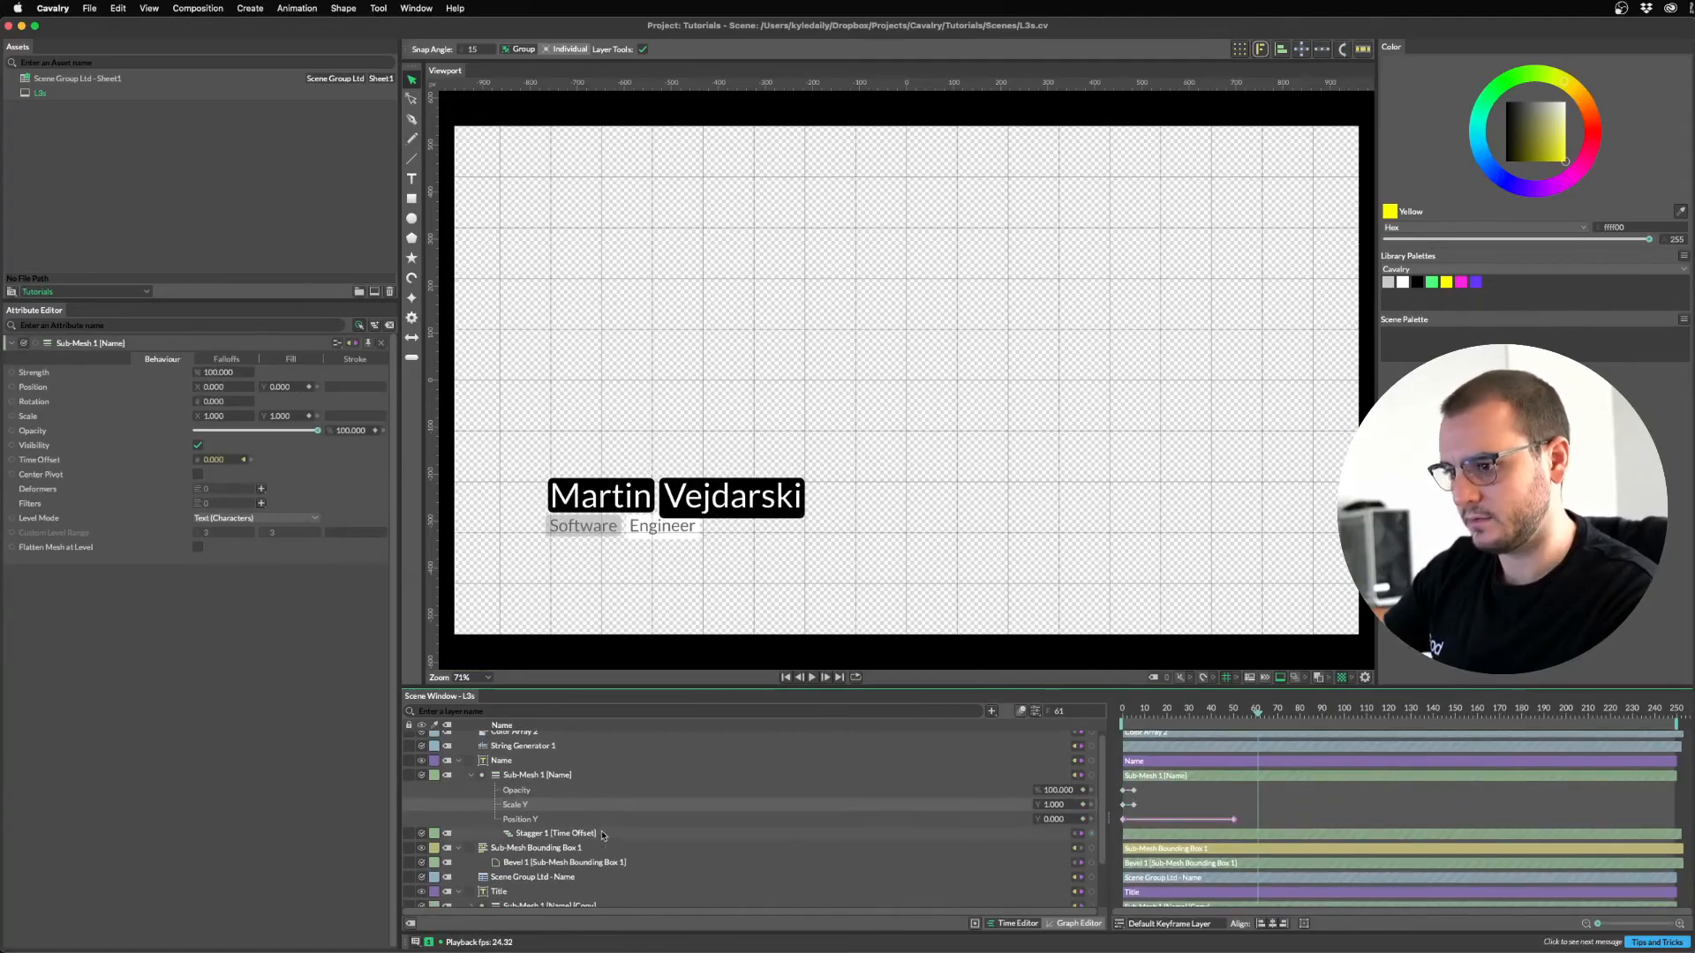
pyautogui.scroll(-2, 598, 833)
pyautogui.click(556, 873)
pyautogui.press('super+v')
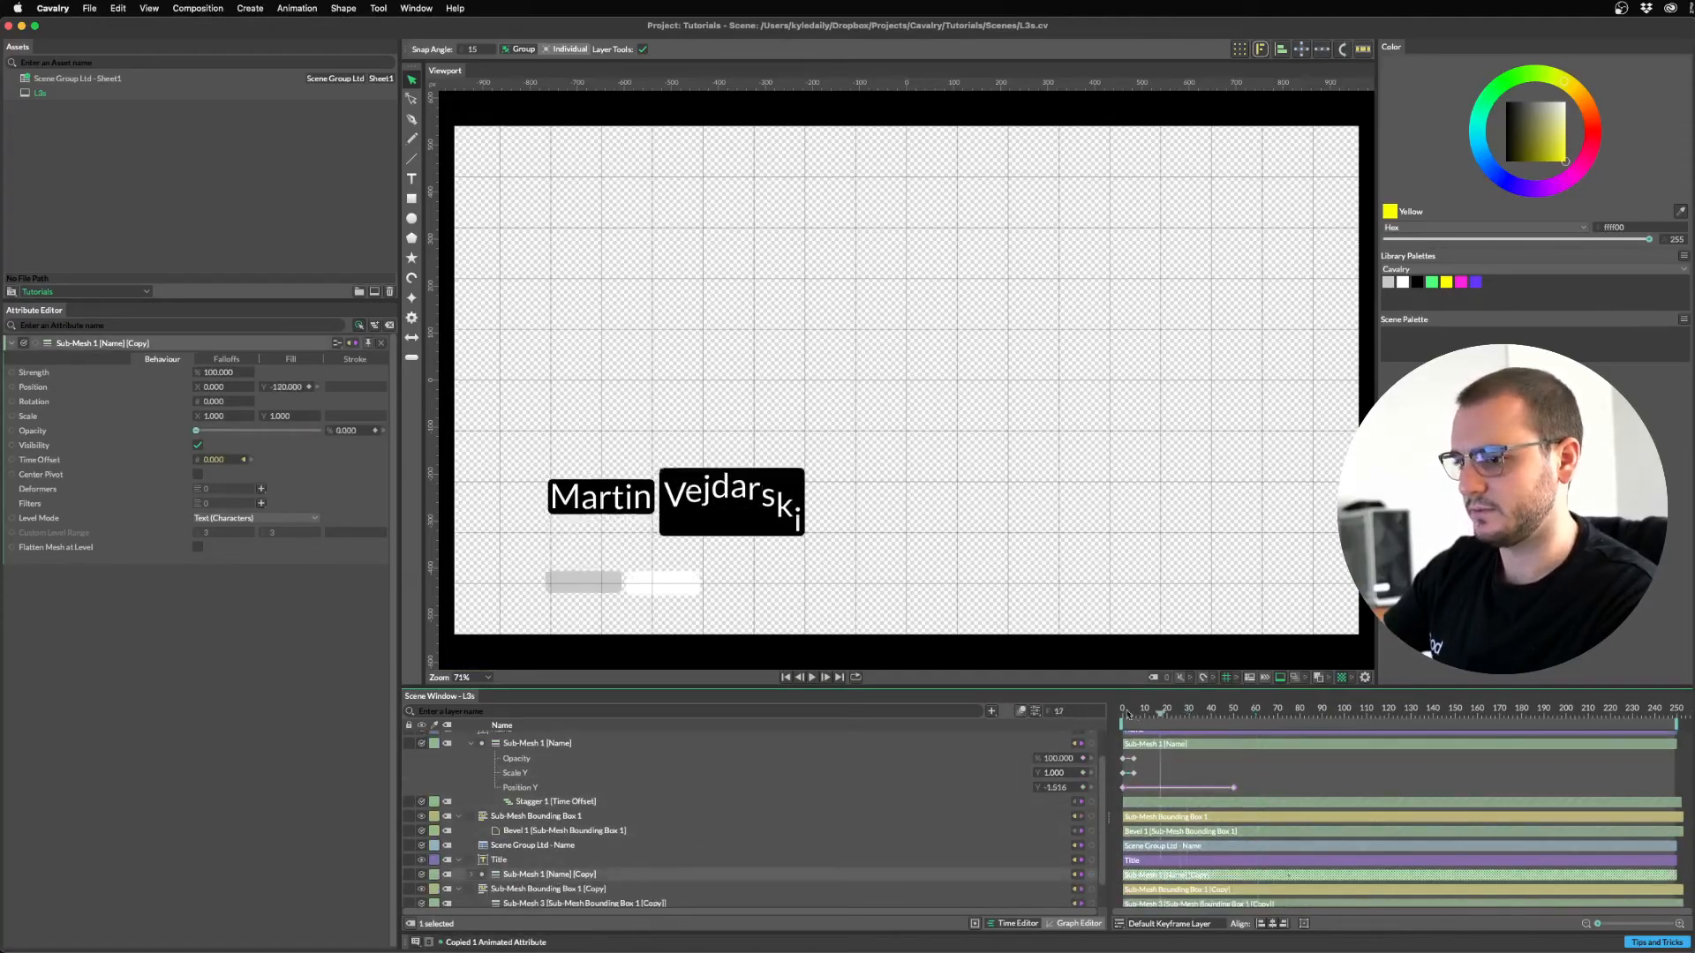
pyautogui.press('Home')
pyautogui.press('super+v')
pyautogui.press('space')
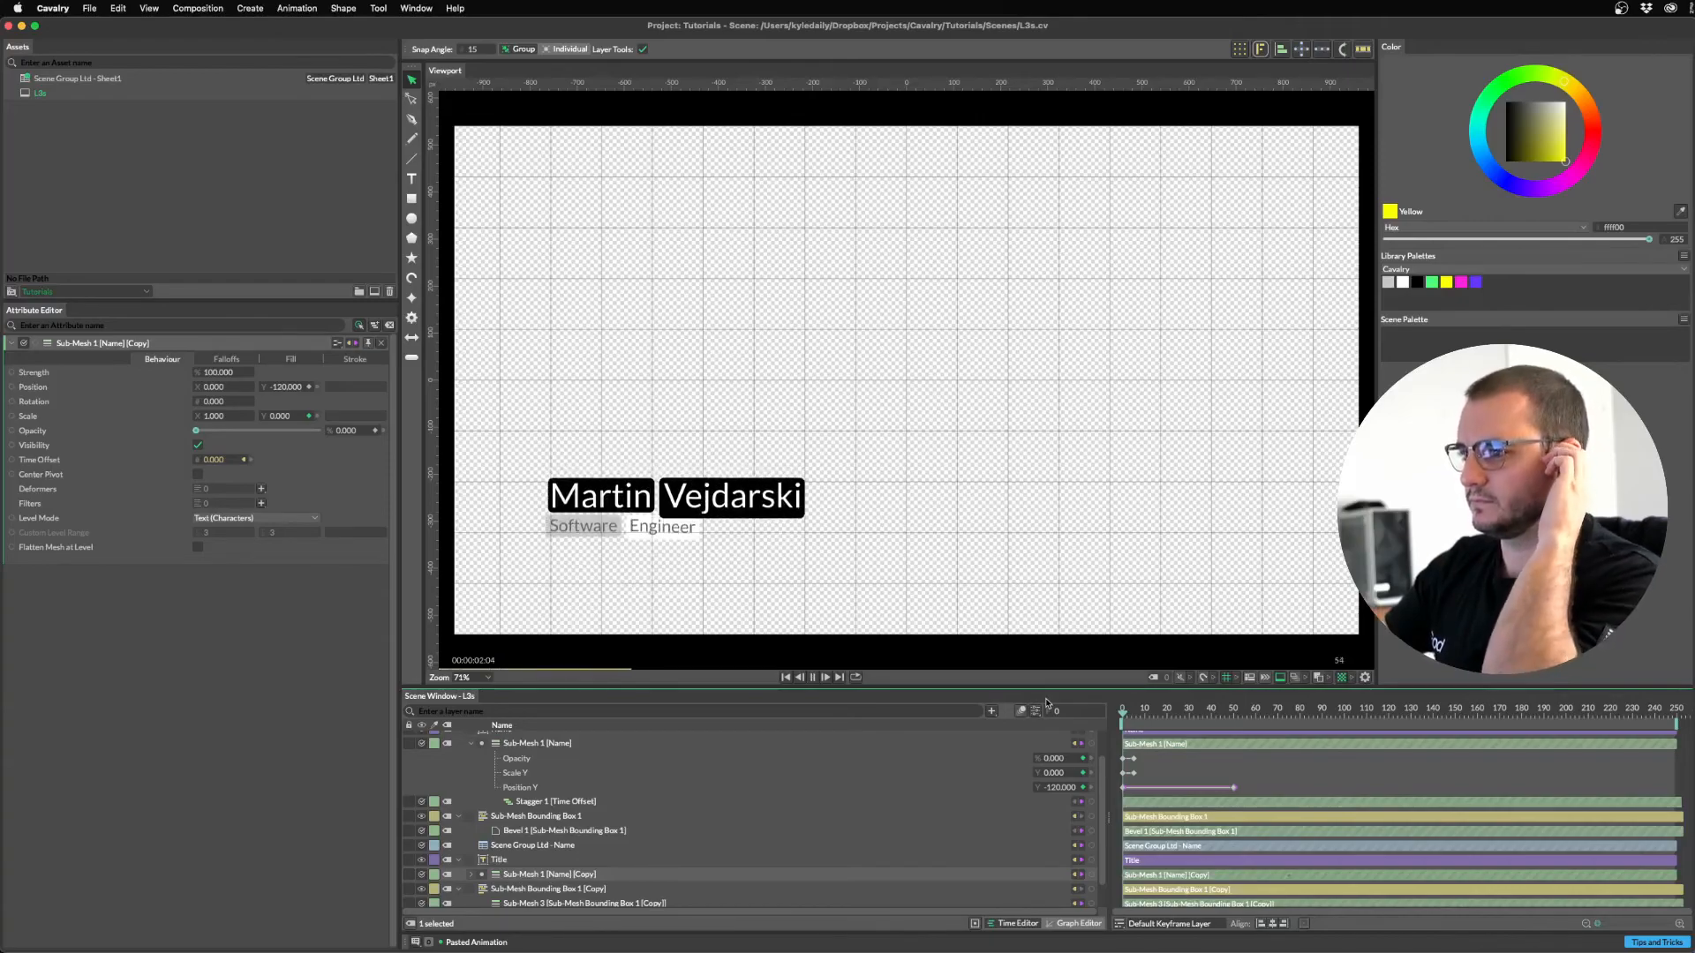
pyautogui.press('space')
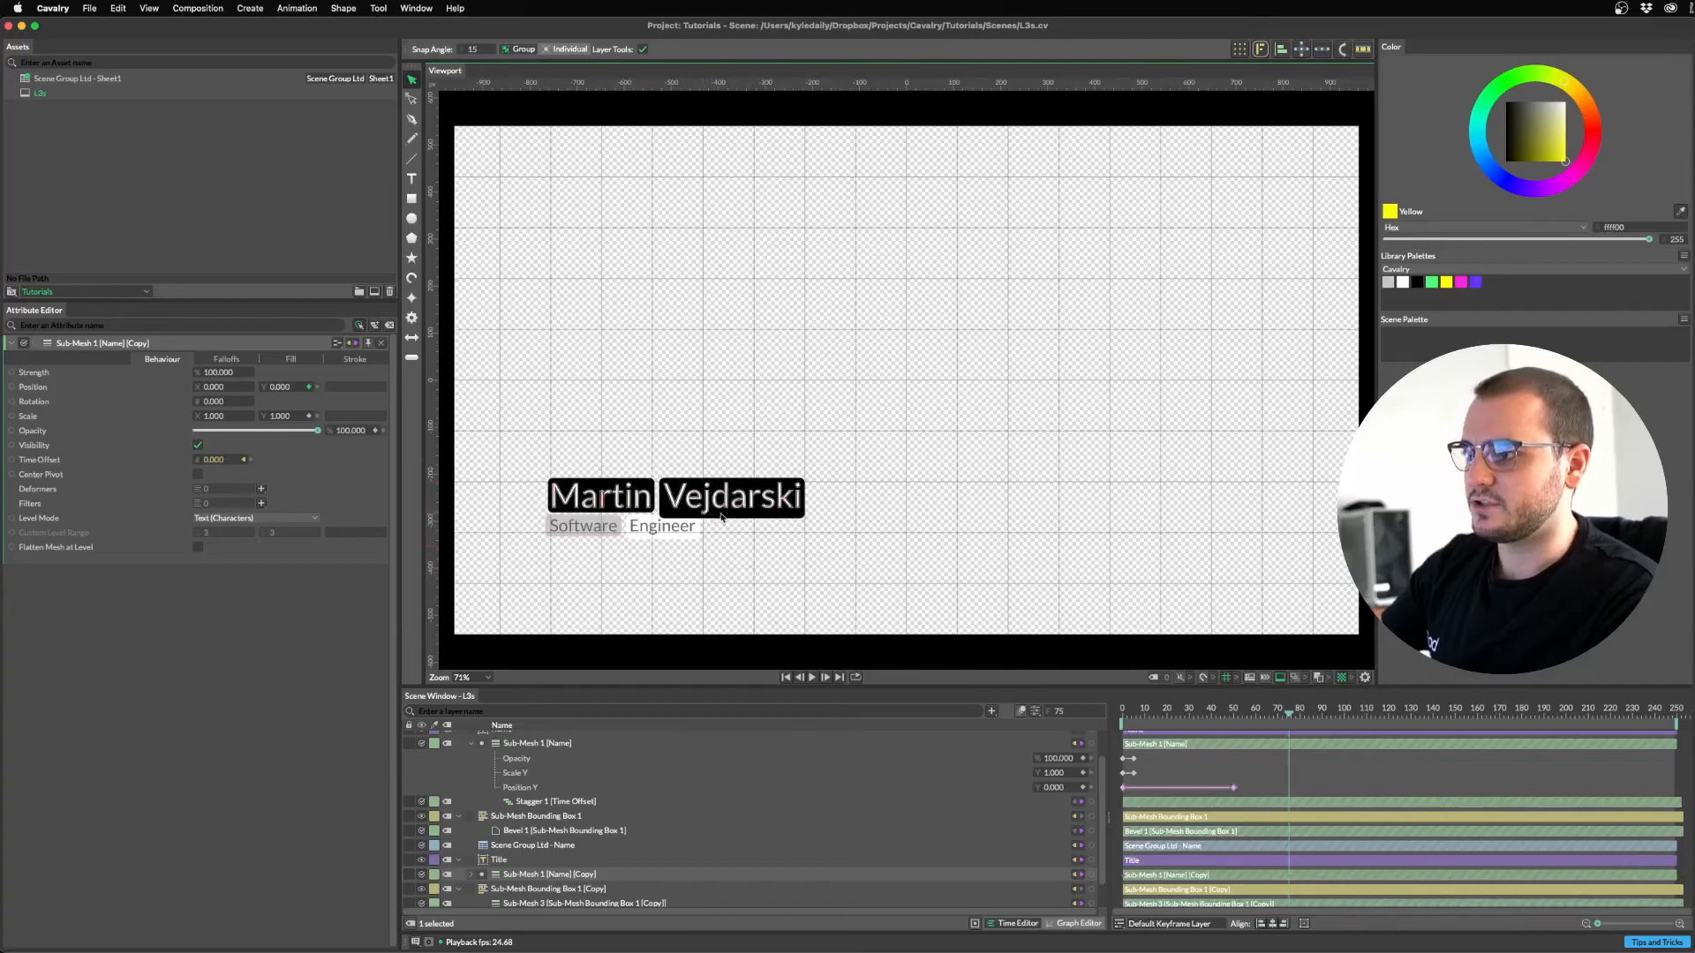
# Move the Software Engineer title layer slightly lower beneath the name.
pyautogui.scroll(2, 710, 517)
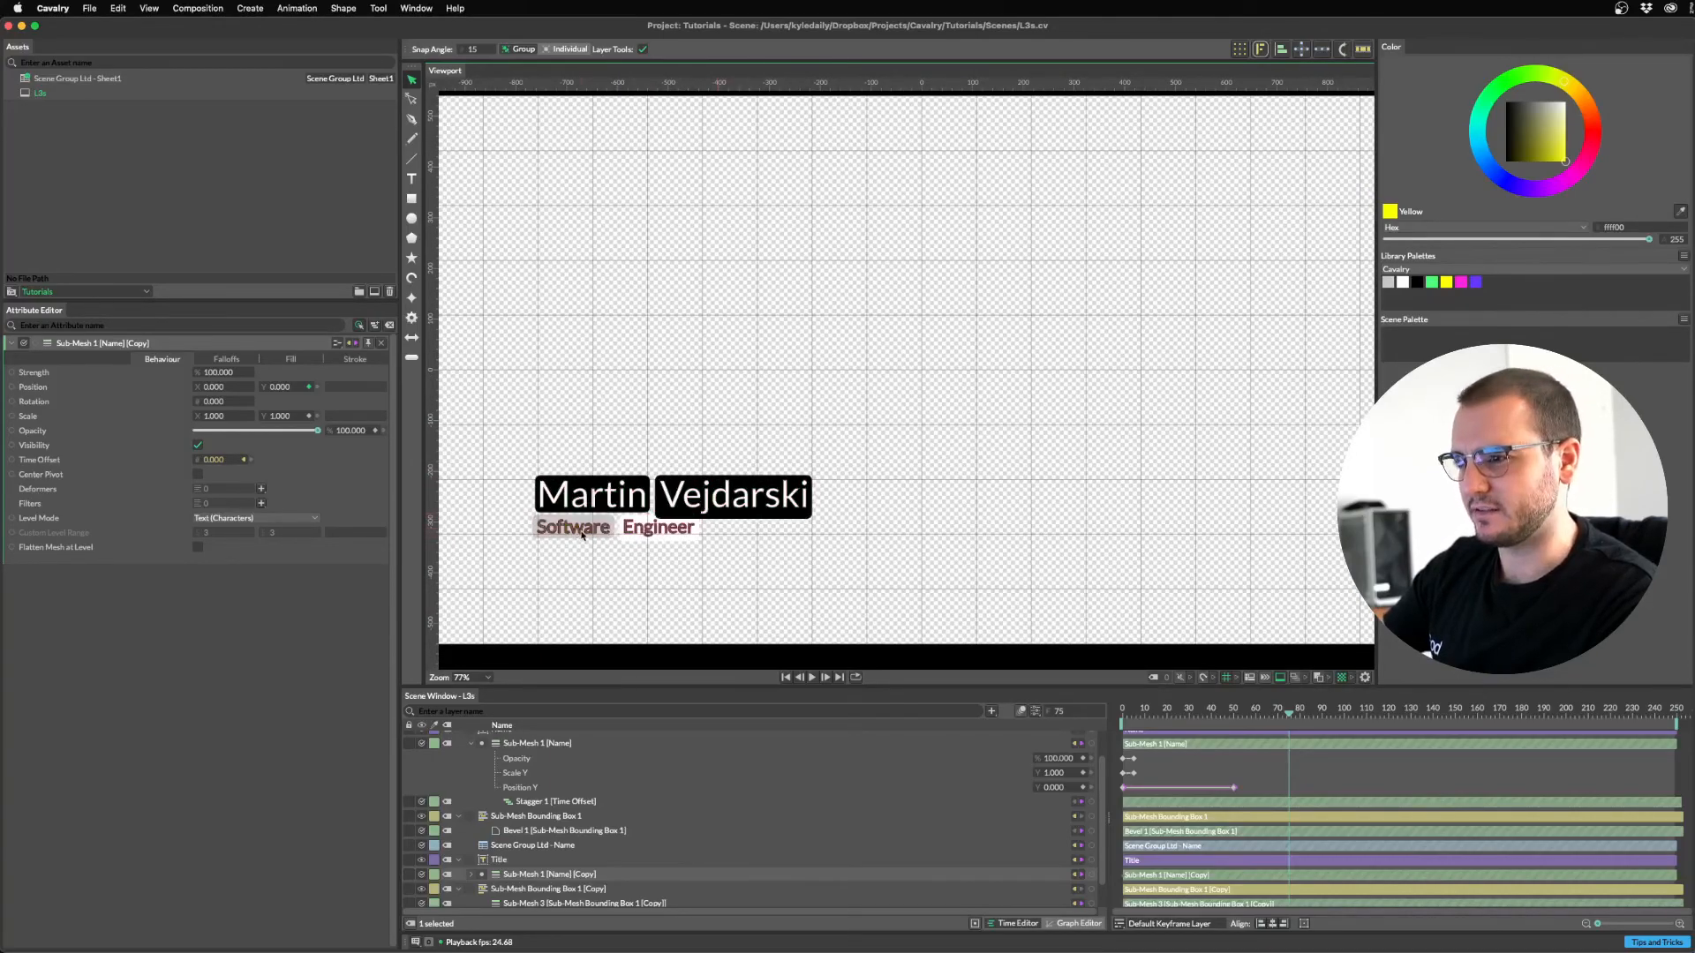
pyautogui.scroll(2, 500, 805)
pyautogui.scroll(-2, 505, 805)
pyautogui.click(518, 858)
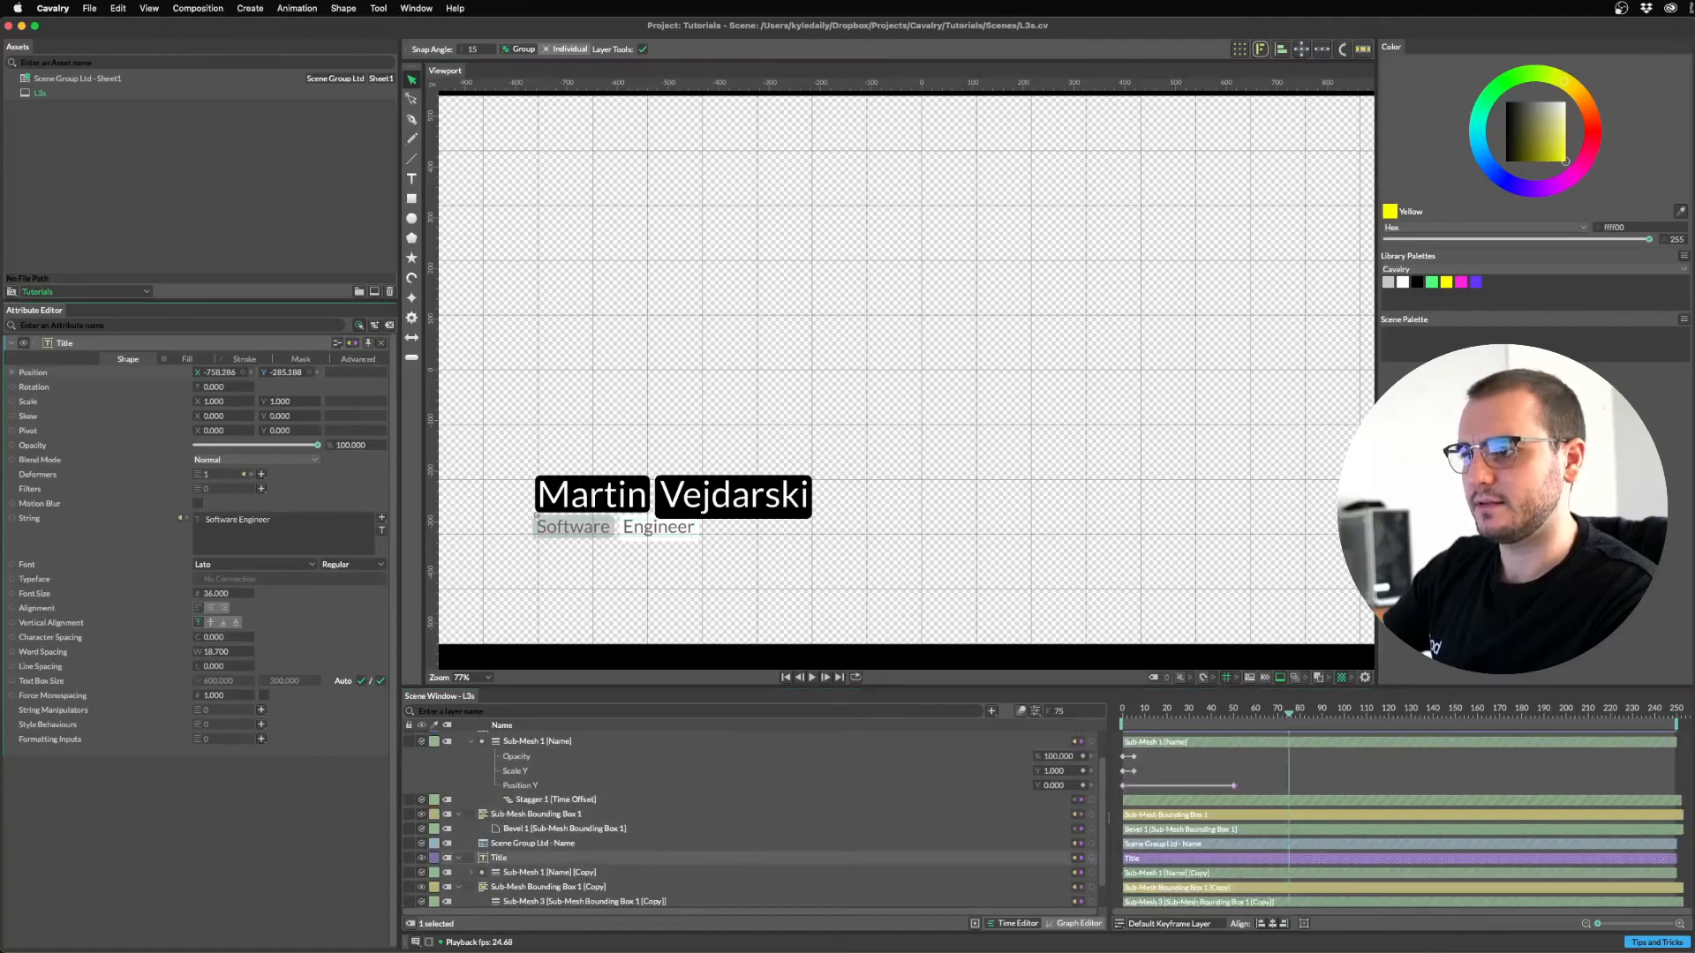
pyautogui.moveTo(535, 515); pyautogui.dragTo(535, 526)
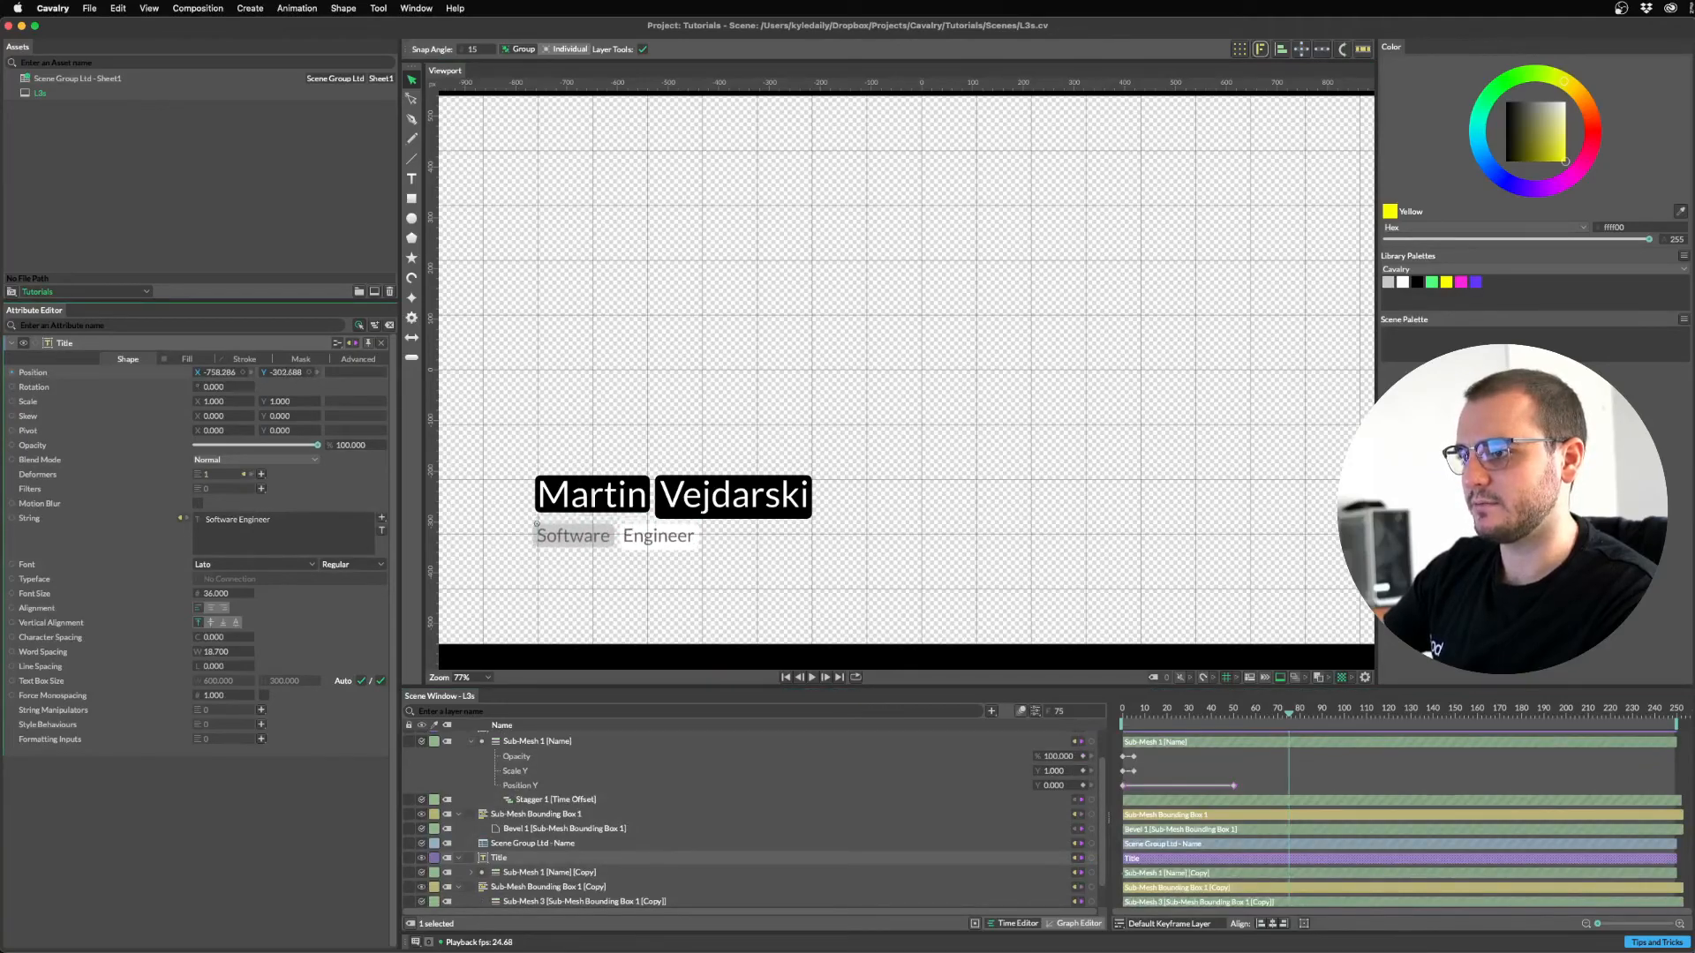
# Bring up the Render Manager, move it aside, and scrub the animation.
pyautogui.click(892, 412)
pyautogui.press('super+r')
pyautogui.moveTo(879, 342); pyautogui.dragTo(1048, 322)
pyautogui.scroll(-2, 552, 865)
pyautogui.moveTo(1211, 711)
pyautogui.mouseDown()
pyautogui.moveTo(1135, 717)
pyautogui.moveTo(1228, 722)
pyautogui.mouseUp()
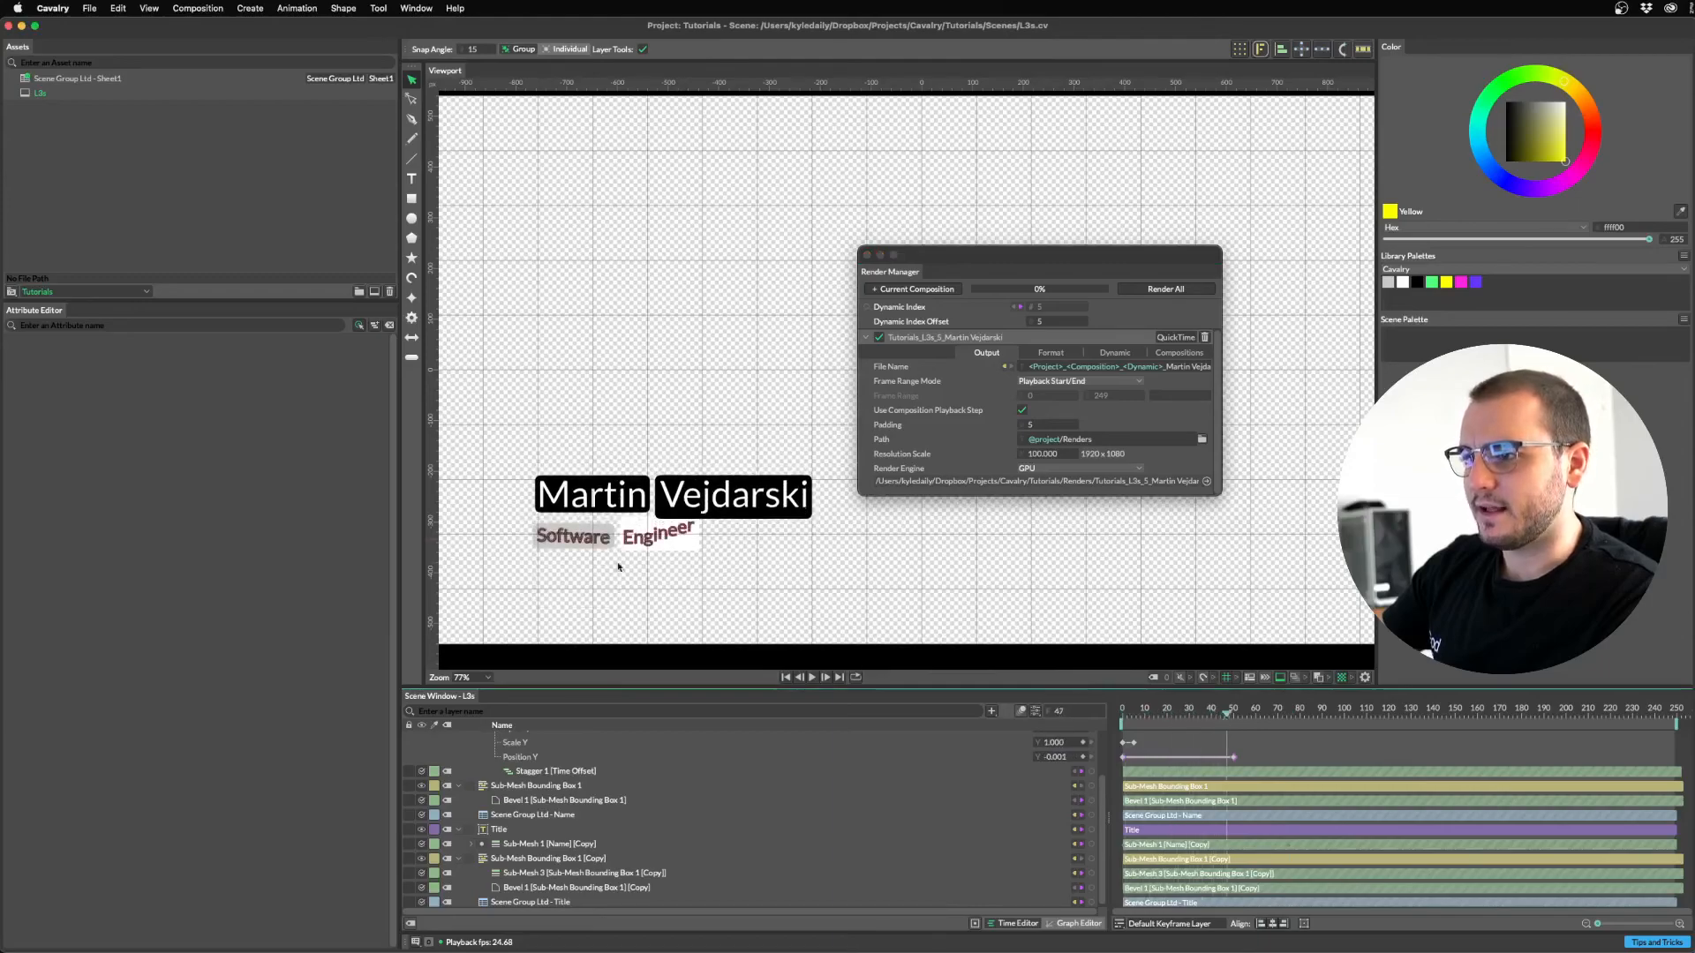
# Set Sub-Mesh Bounding Box 1 [Copy]'s Expand W and Expand H to 5 and play back.
pyautogui.click(529, 860)
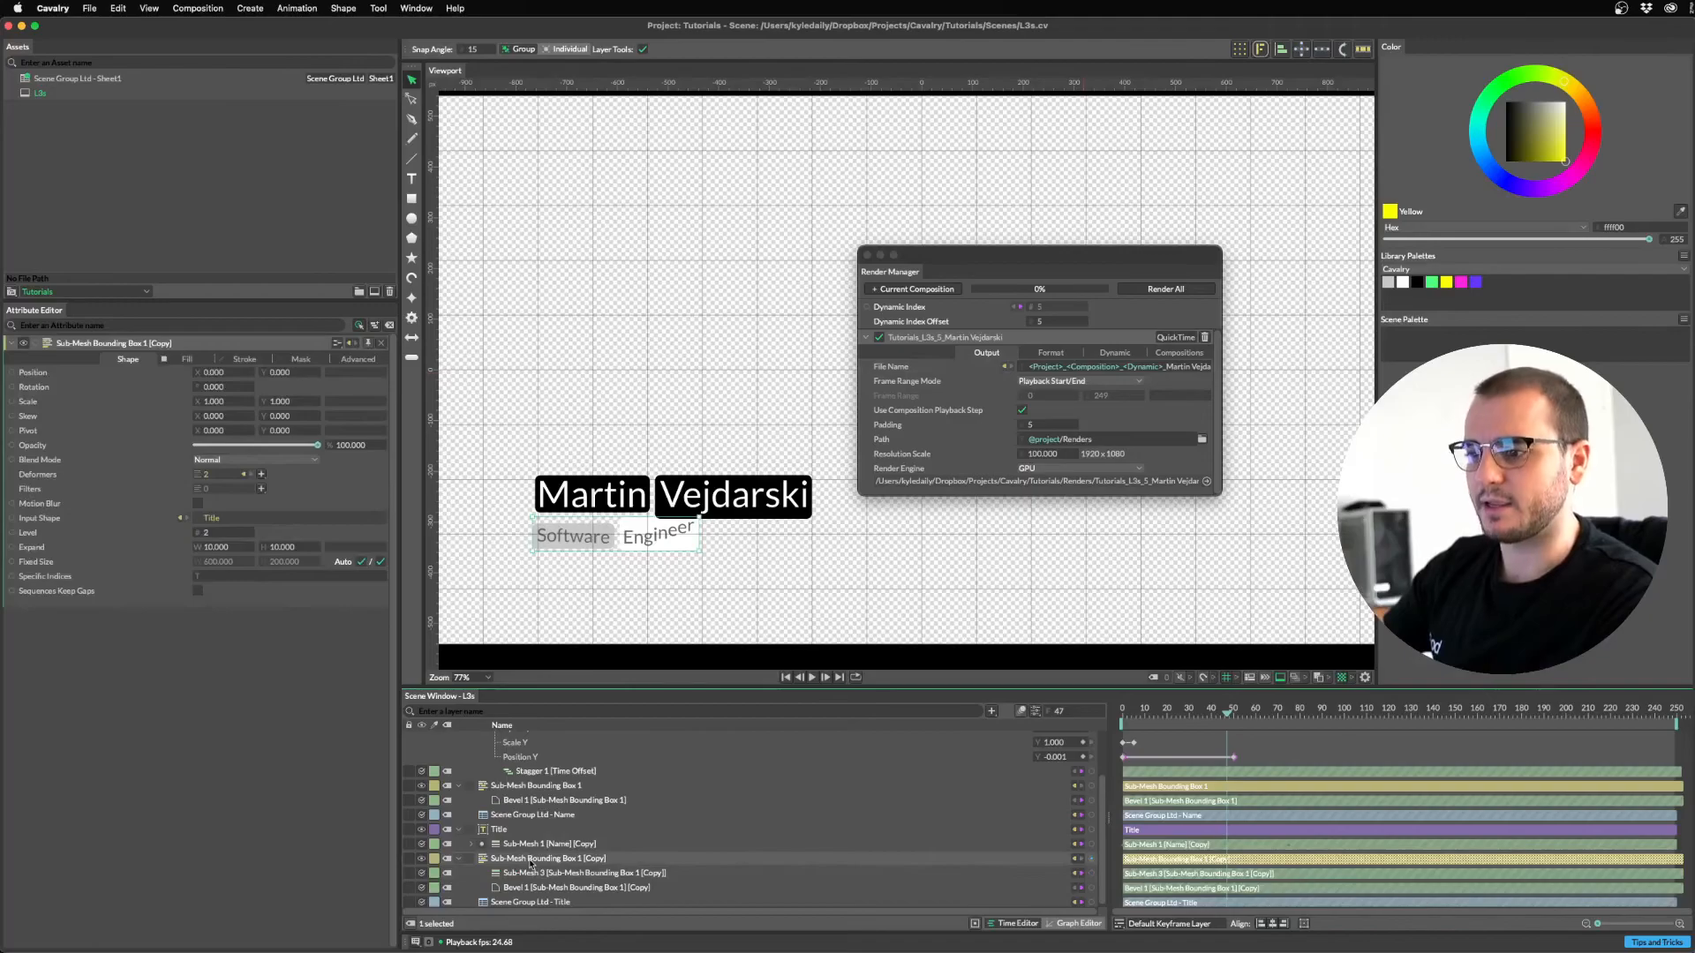
pyautogui.click(230, 551)
pyautogui.write('5')
pyautogui.press('Return')
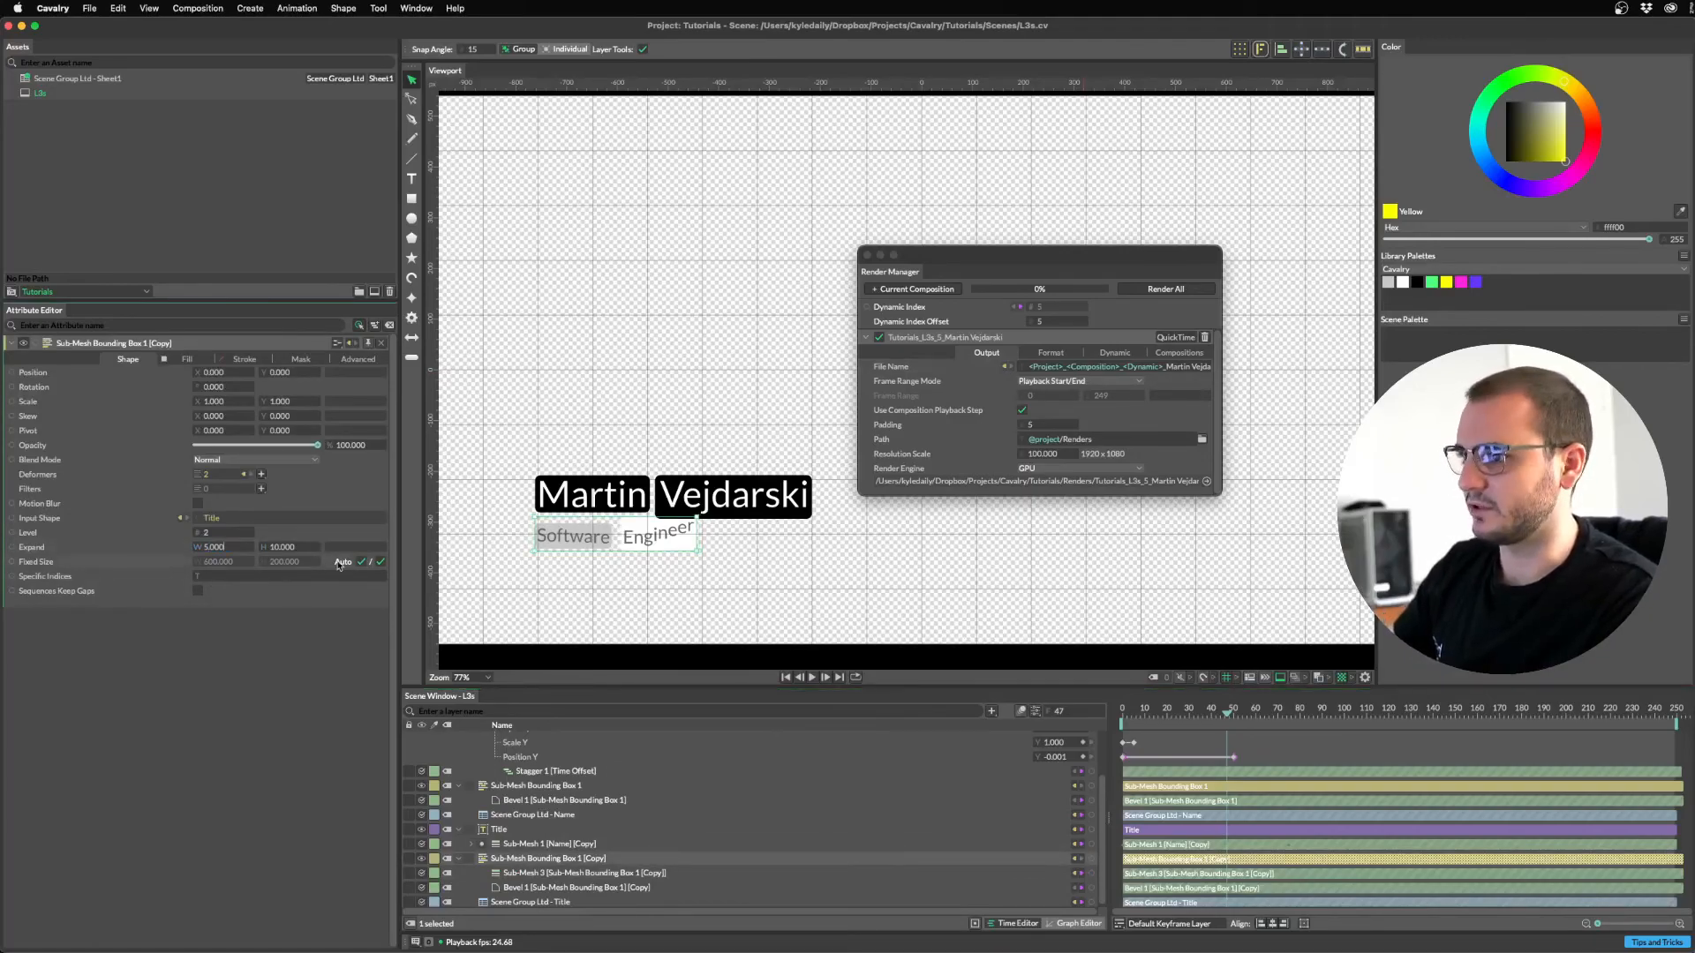
pyautogui.write('5')
pyautogui.press('Return')
pyautogui.press('space')
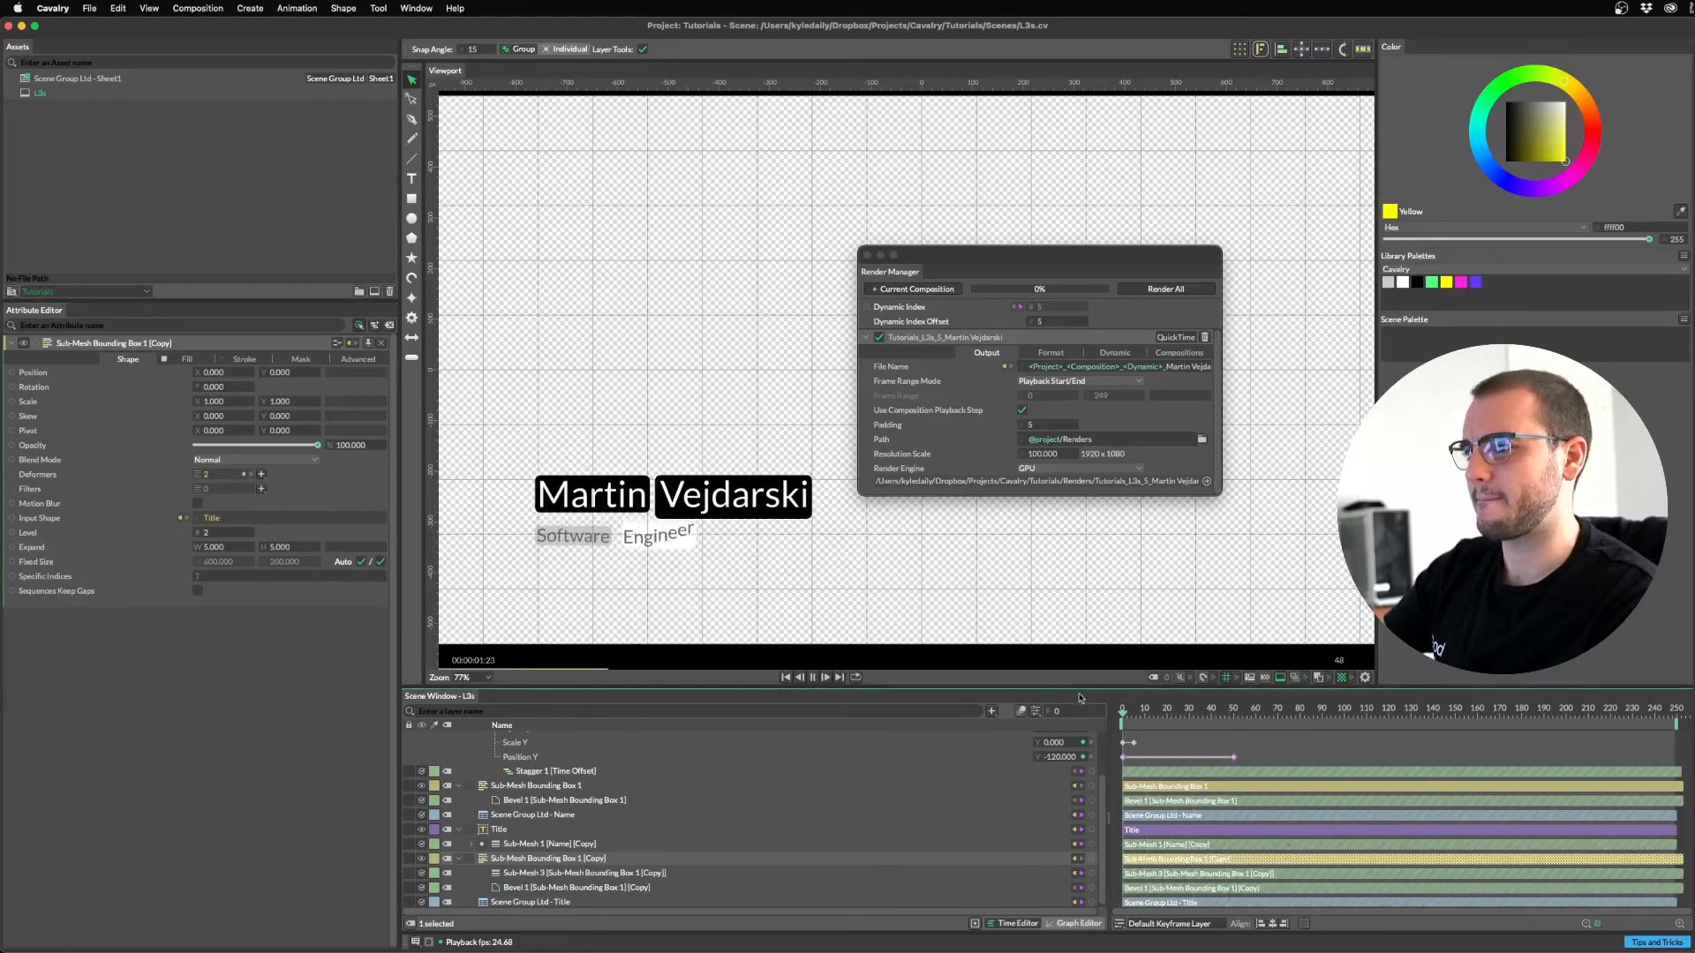
pyautogui.press('space')
pyautogui.click(1136, 709)
pyautogui.moveTo(1136, 711); pyautogui.dragTo(1122, 711)
# Shift the title sub-mesh copy's Scale Y keyframes later so the title staggers in after the name.
pyautogui.scroll(2, 538, 797)
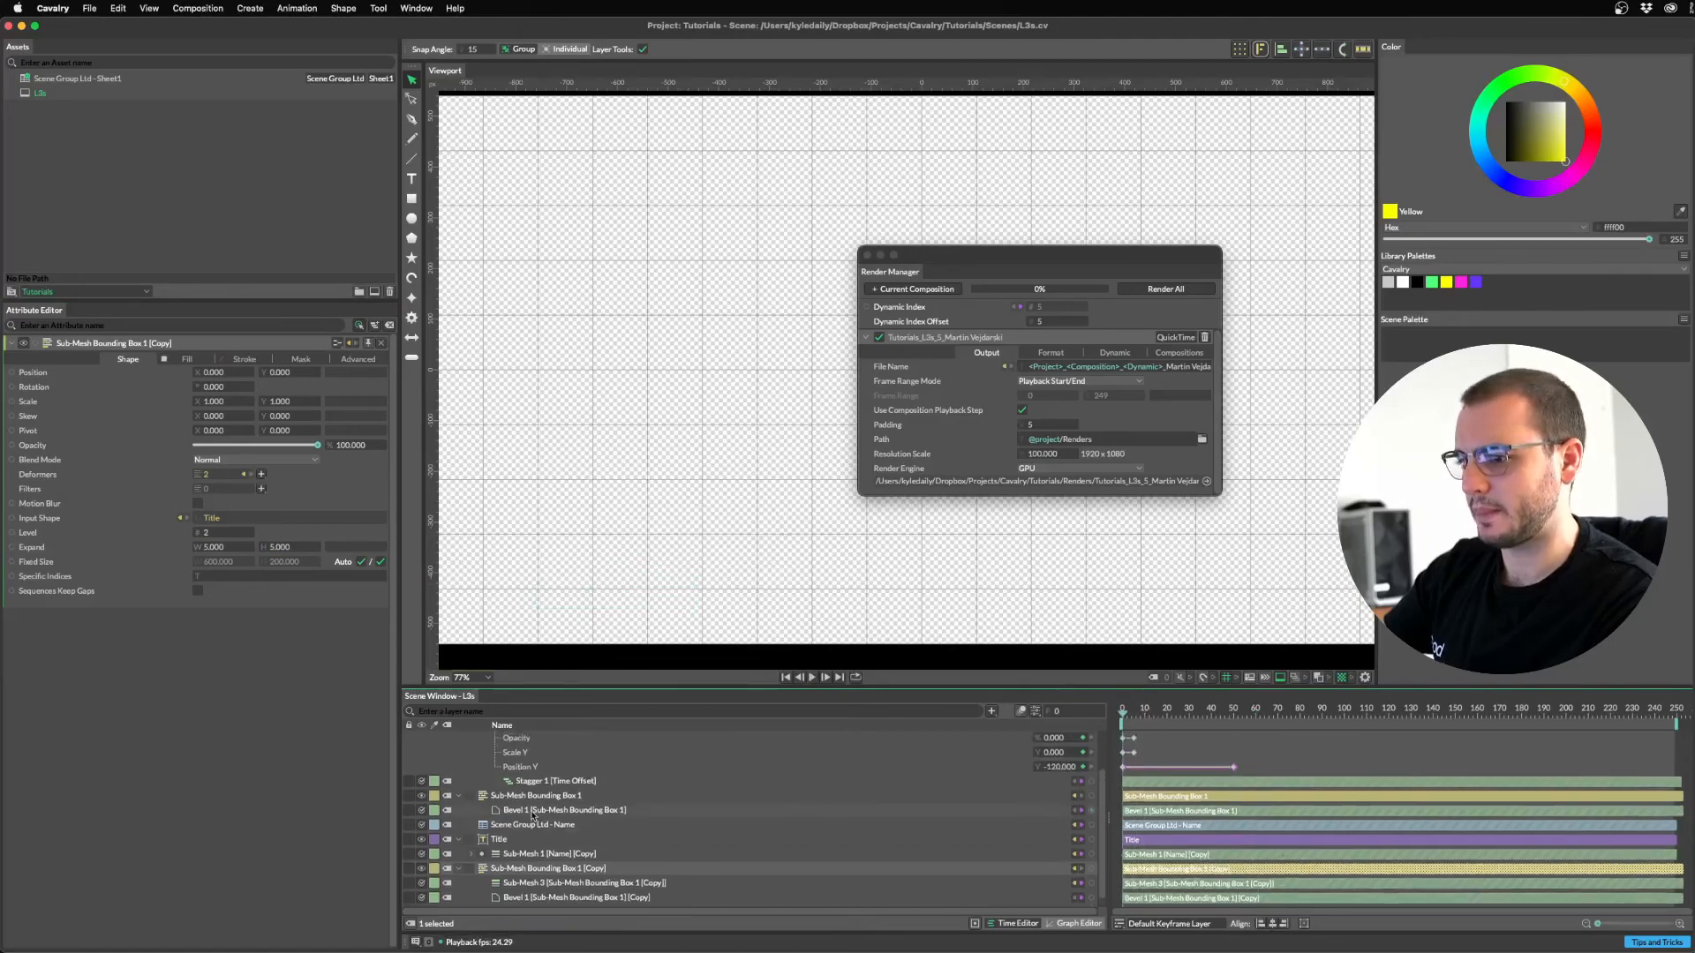
pyautogui.click(481, 867)
pyautogui.click(471, 867)
pyautogui.scroll(-1, 882, 821)
pyautogui.click(1125, 878)
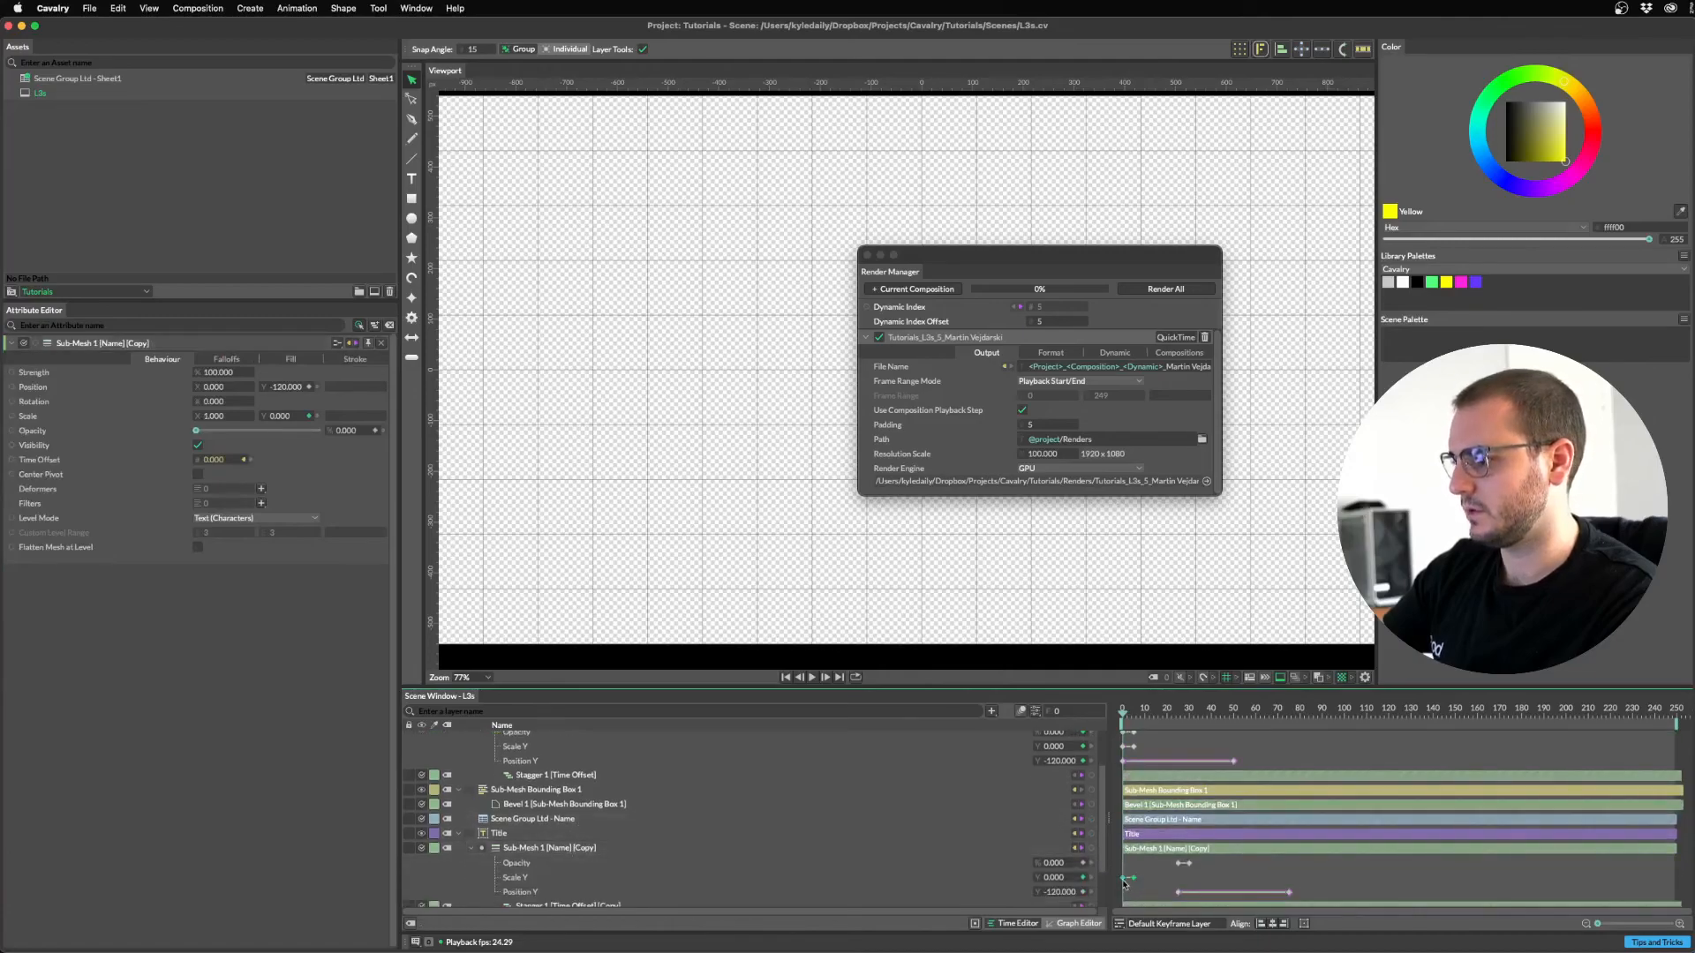
pyautogui.press('space')
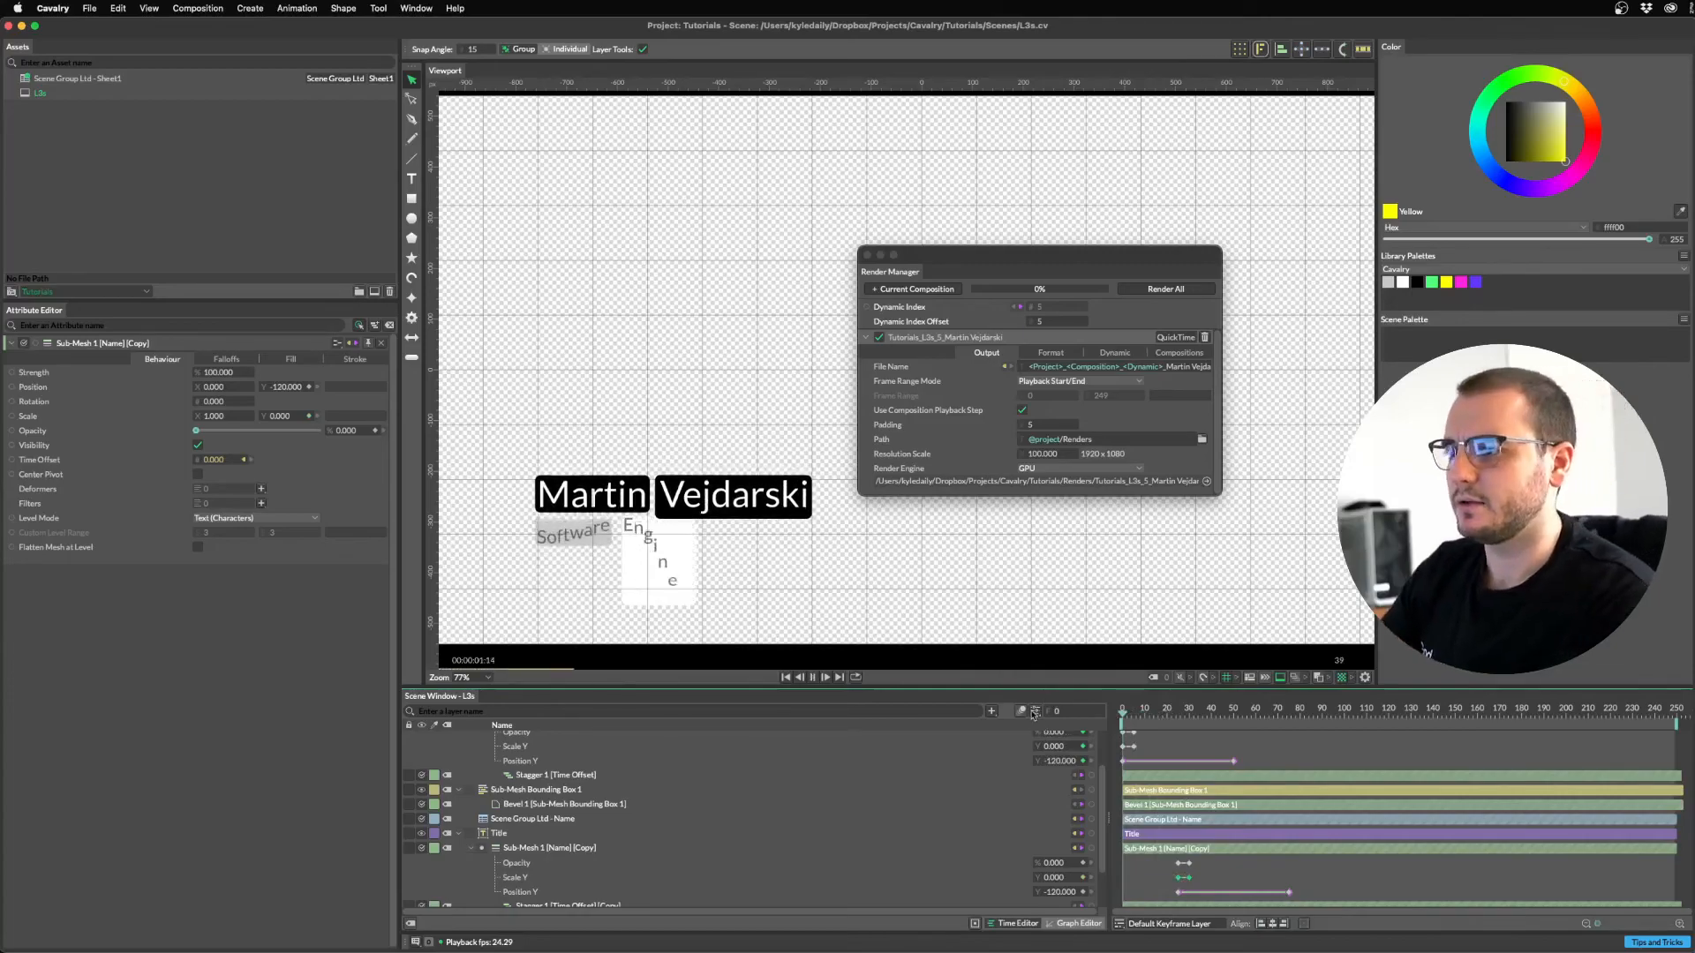
pyautogui.press('space')
# Preview the fourth sheet row at Dynamic Index 3 with the Render Manager moved aside, then switch to Chrome.
pyautogui.scroll(-5, 1141, 647)
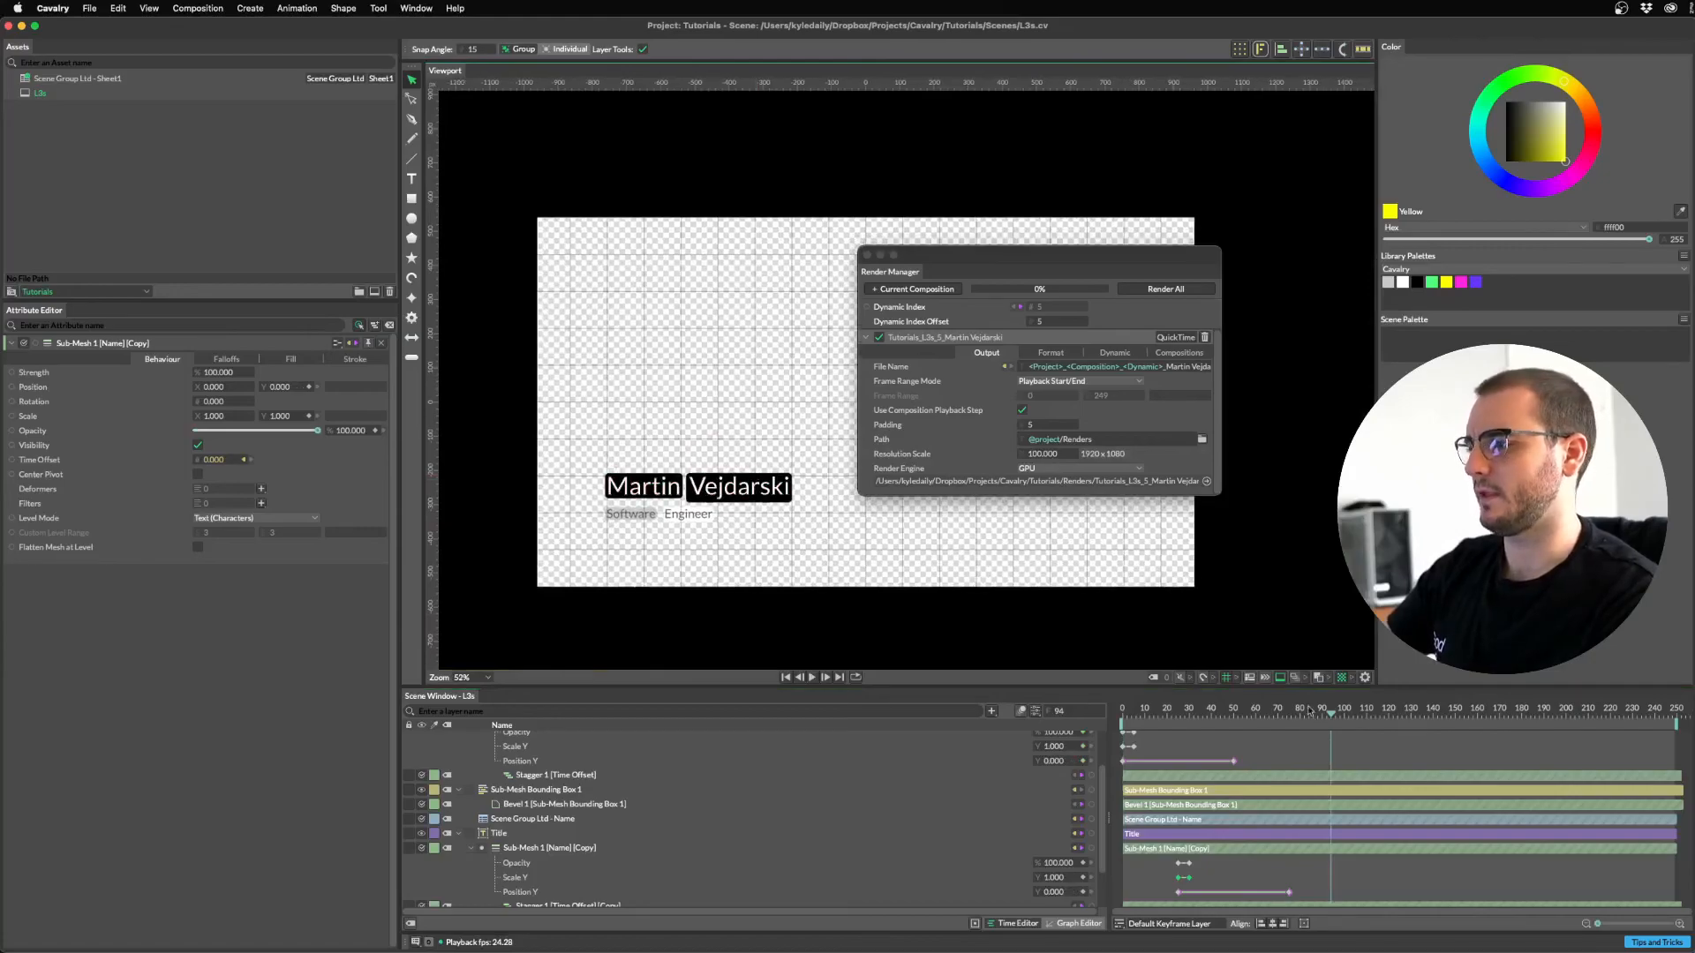
pyautogui.moveTo(1043, 323); pyautogui.dragTo(997, 323)
pyautogui.moveTo(1007, 493); pyautogui.dragTo(936, 498)
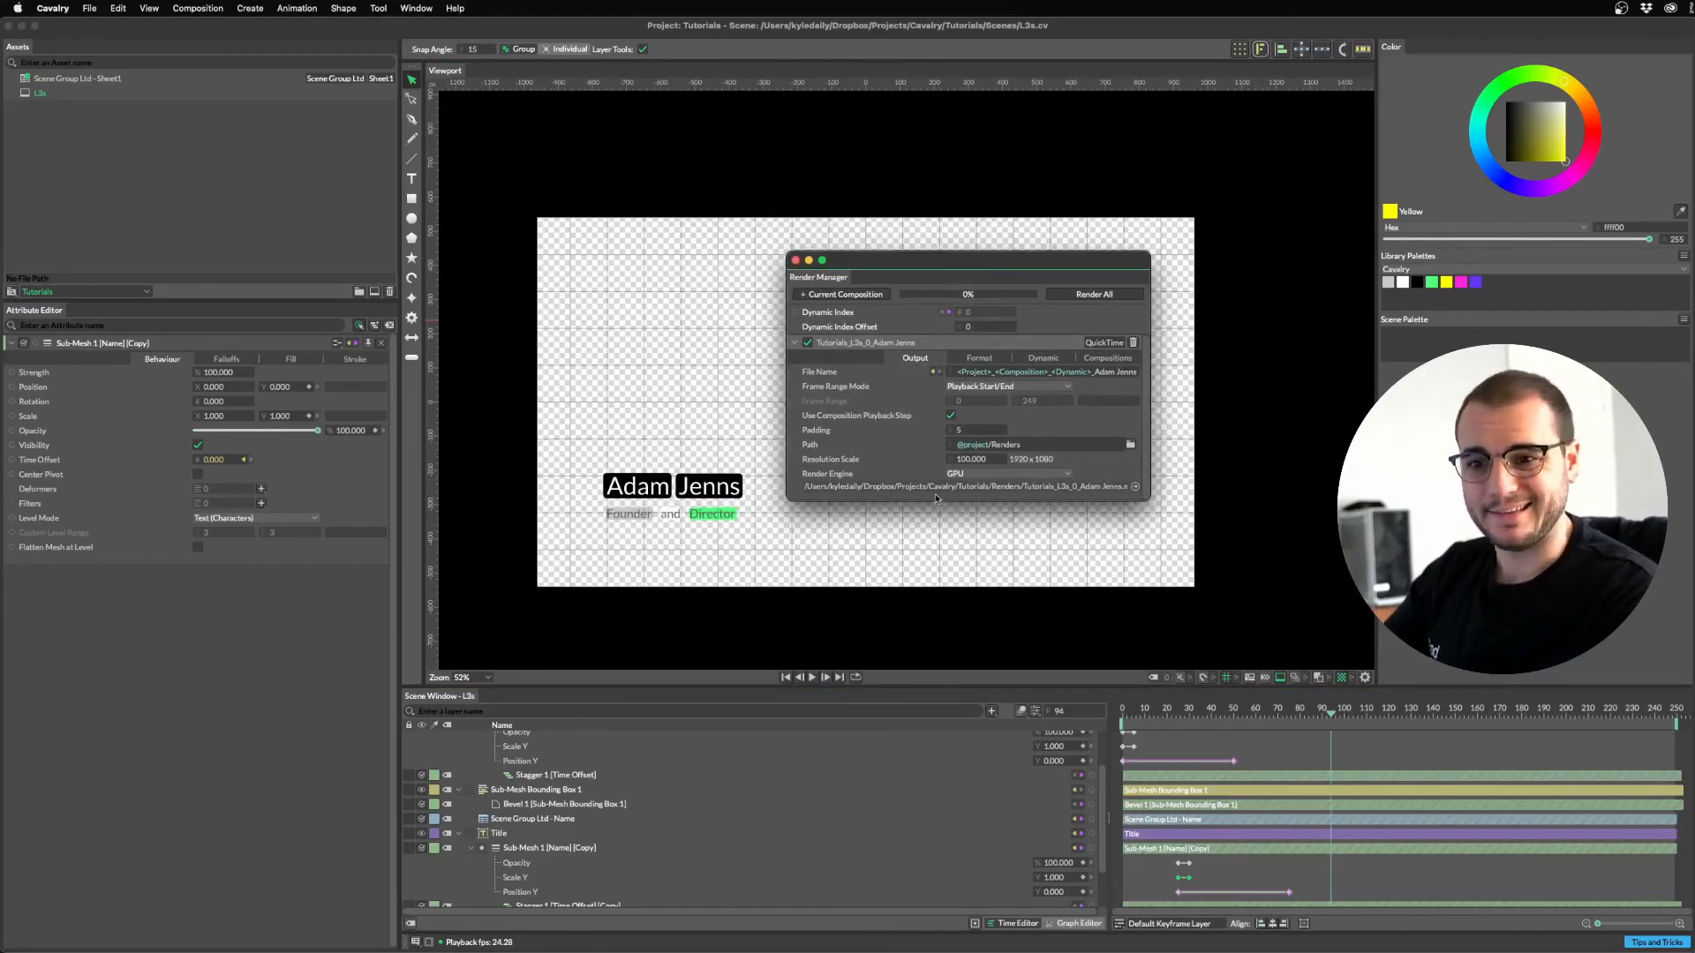
pyautogui.moveTo(872, 262); pyautogui.dragTo(912, 236)
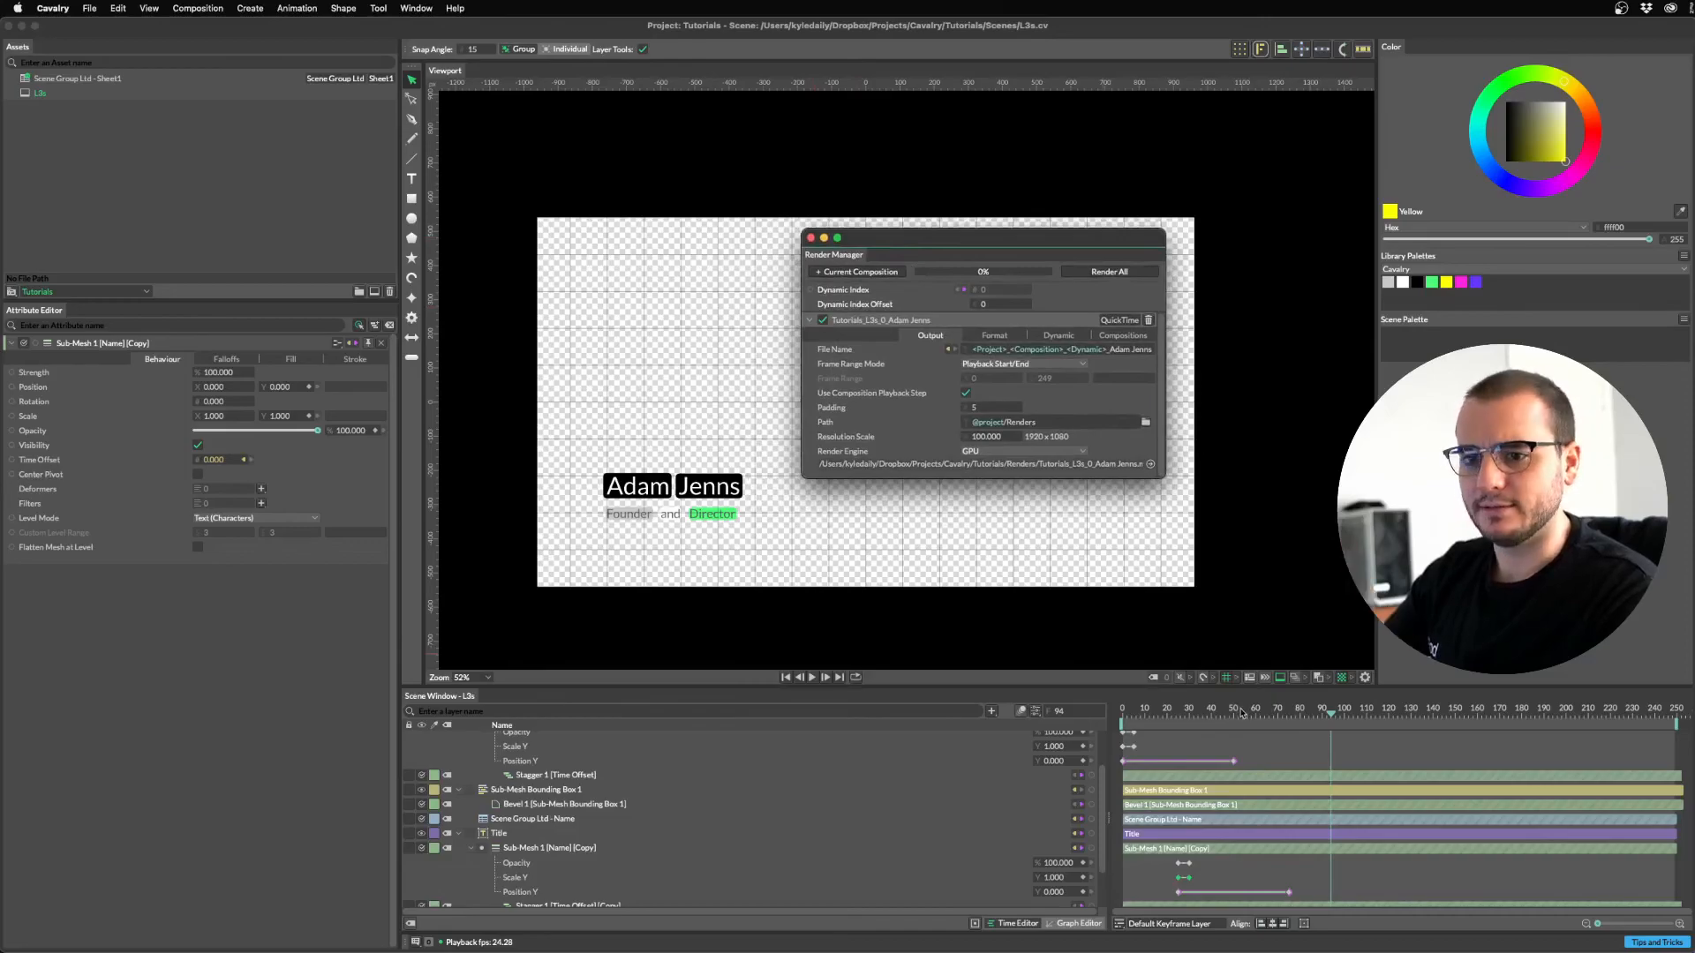
pyautogui.moveTo(1229, 713); pyautogui.dragTo(1212, 715)
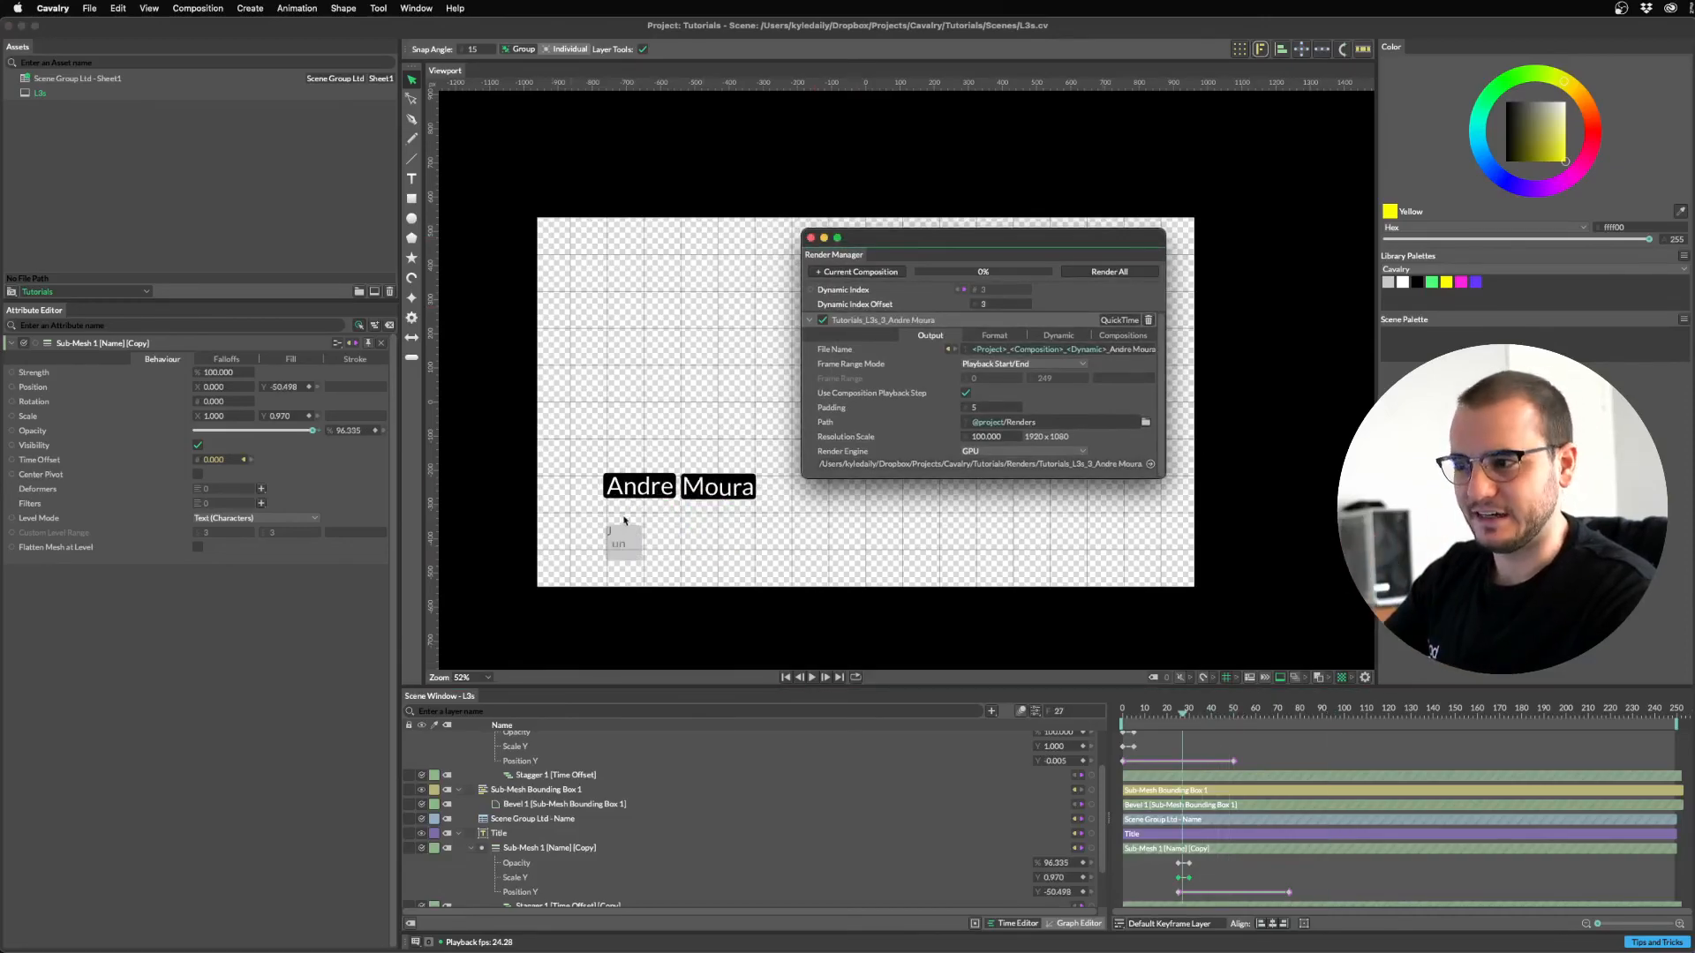
pyautogui.scroll(3, 645, 507)
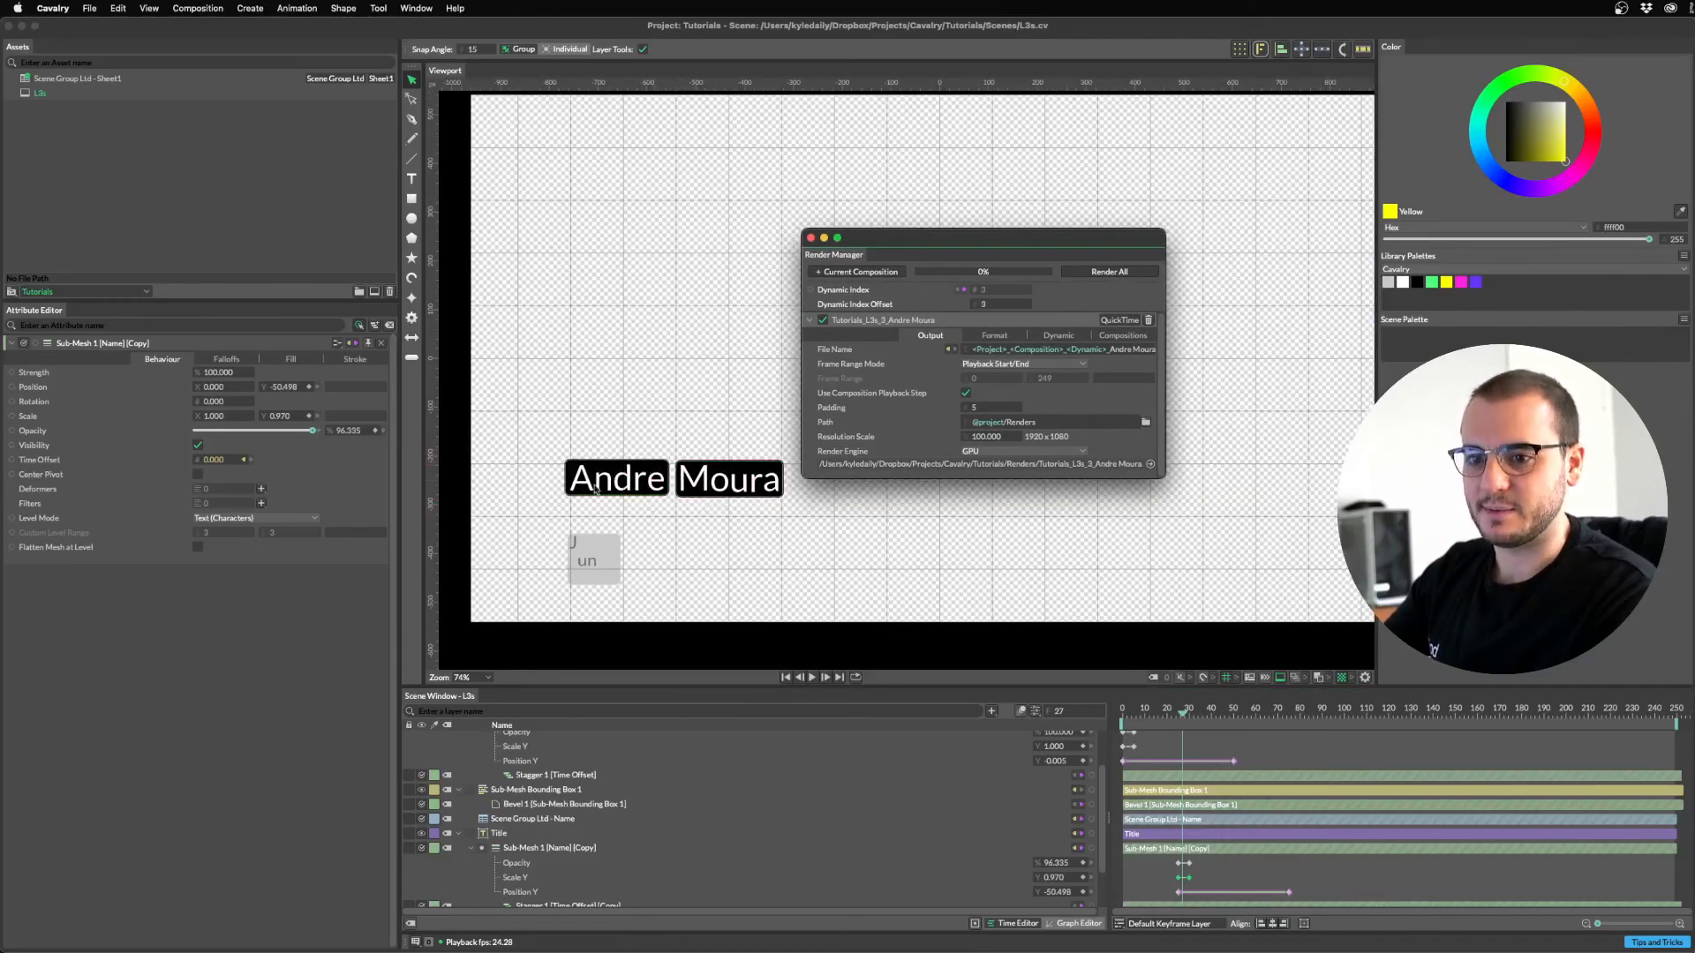
pyautogui.press('super+Tab')
# Replace the e in cell A5's first name with an accented é and return to Cavalry.
pyautogui.click(1033, 489)
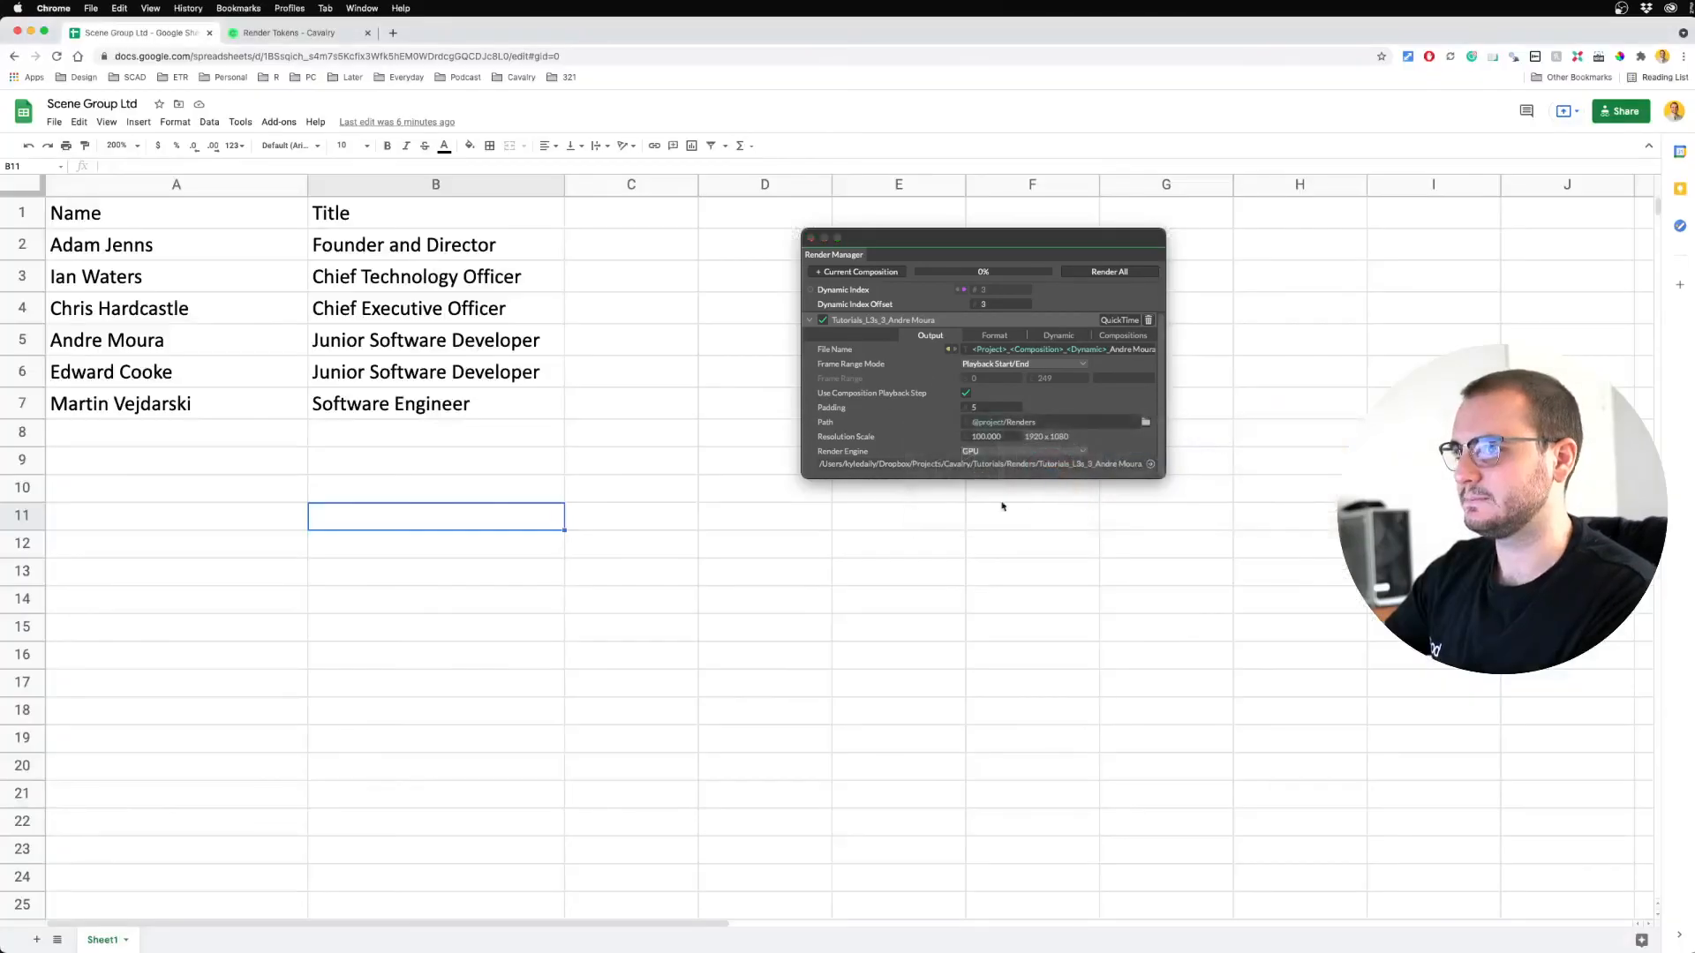
pyautogui.click(157, 363)
pyautogui.doubleClick(100, 342)
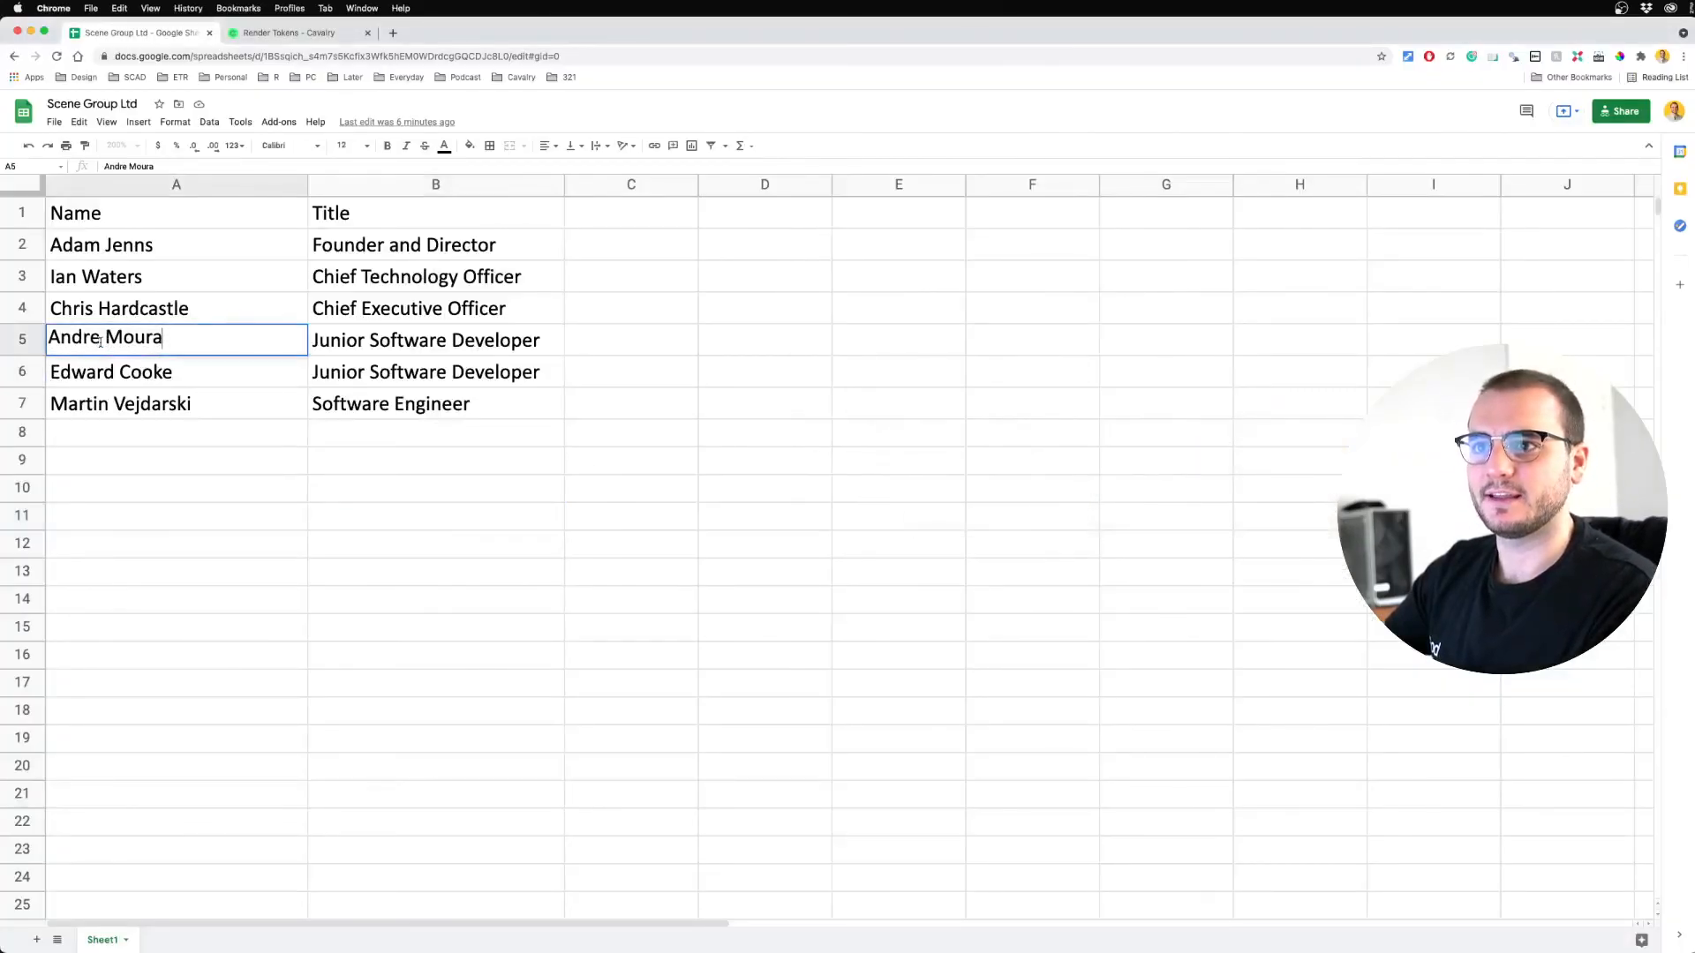
pyautogui.press('BackSpace')
pyautogui.write('é')
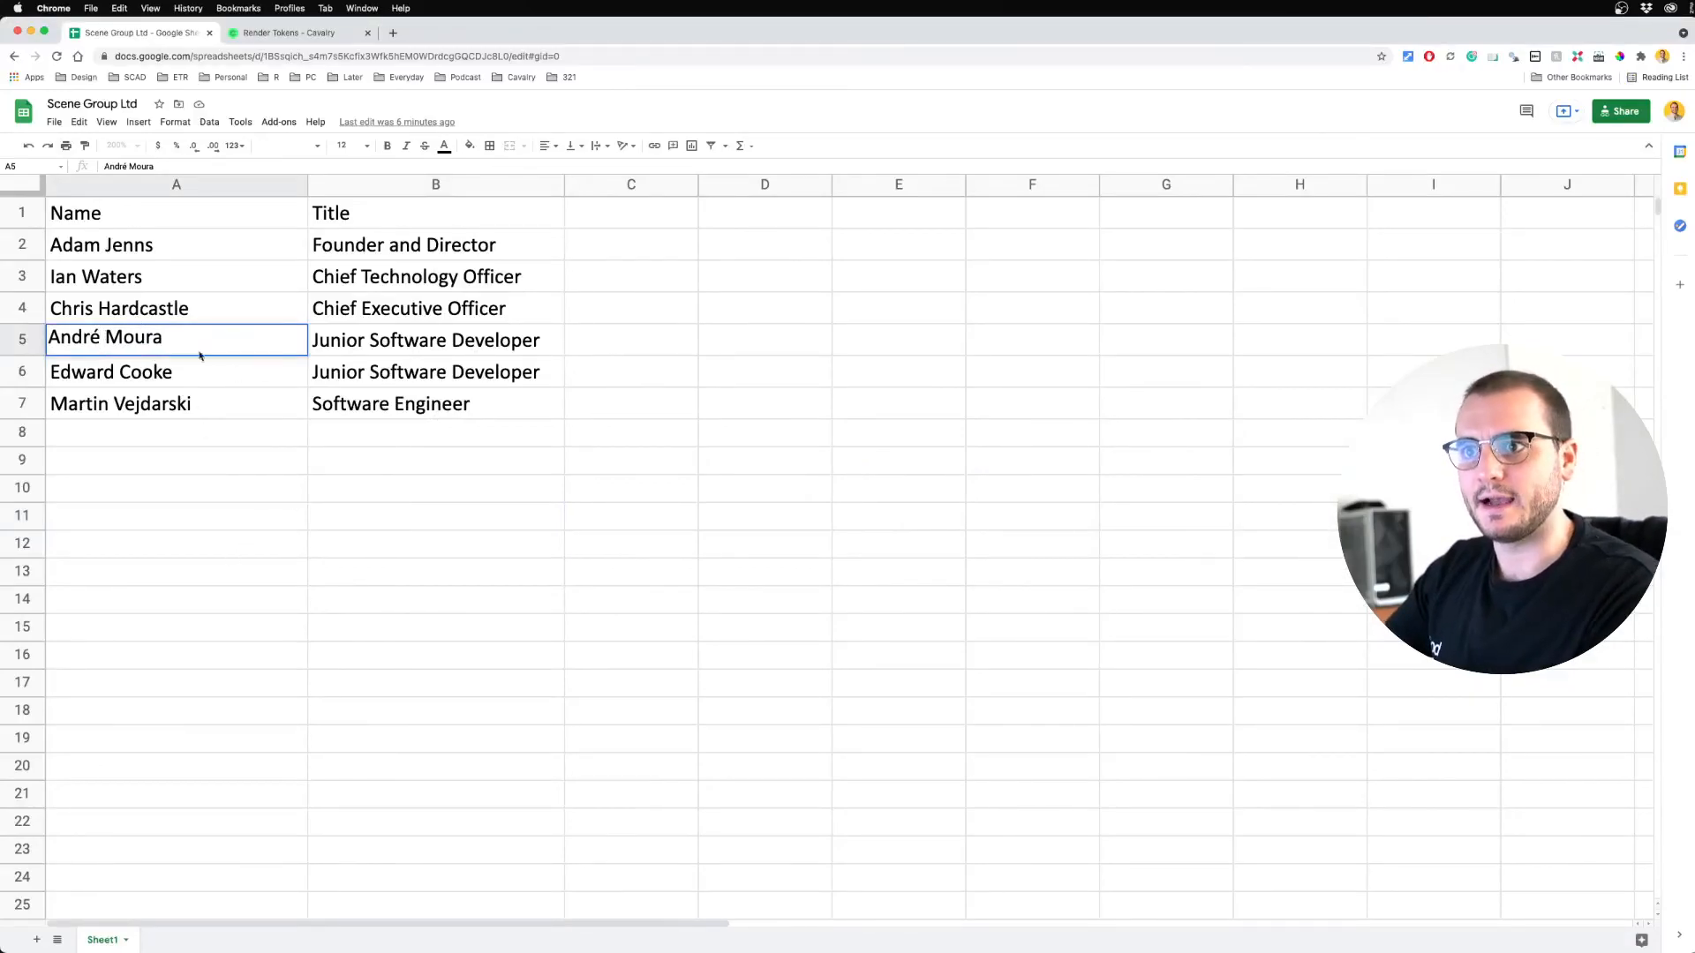
pyautogui.click(225, 494)
pyautogui.press('super+Tab')
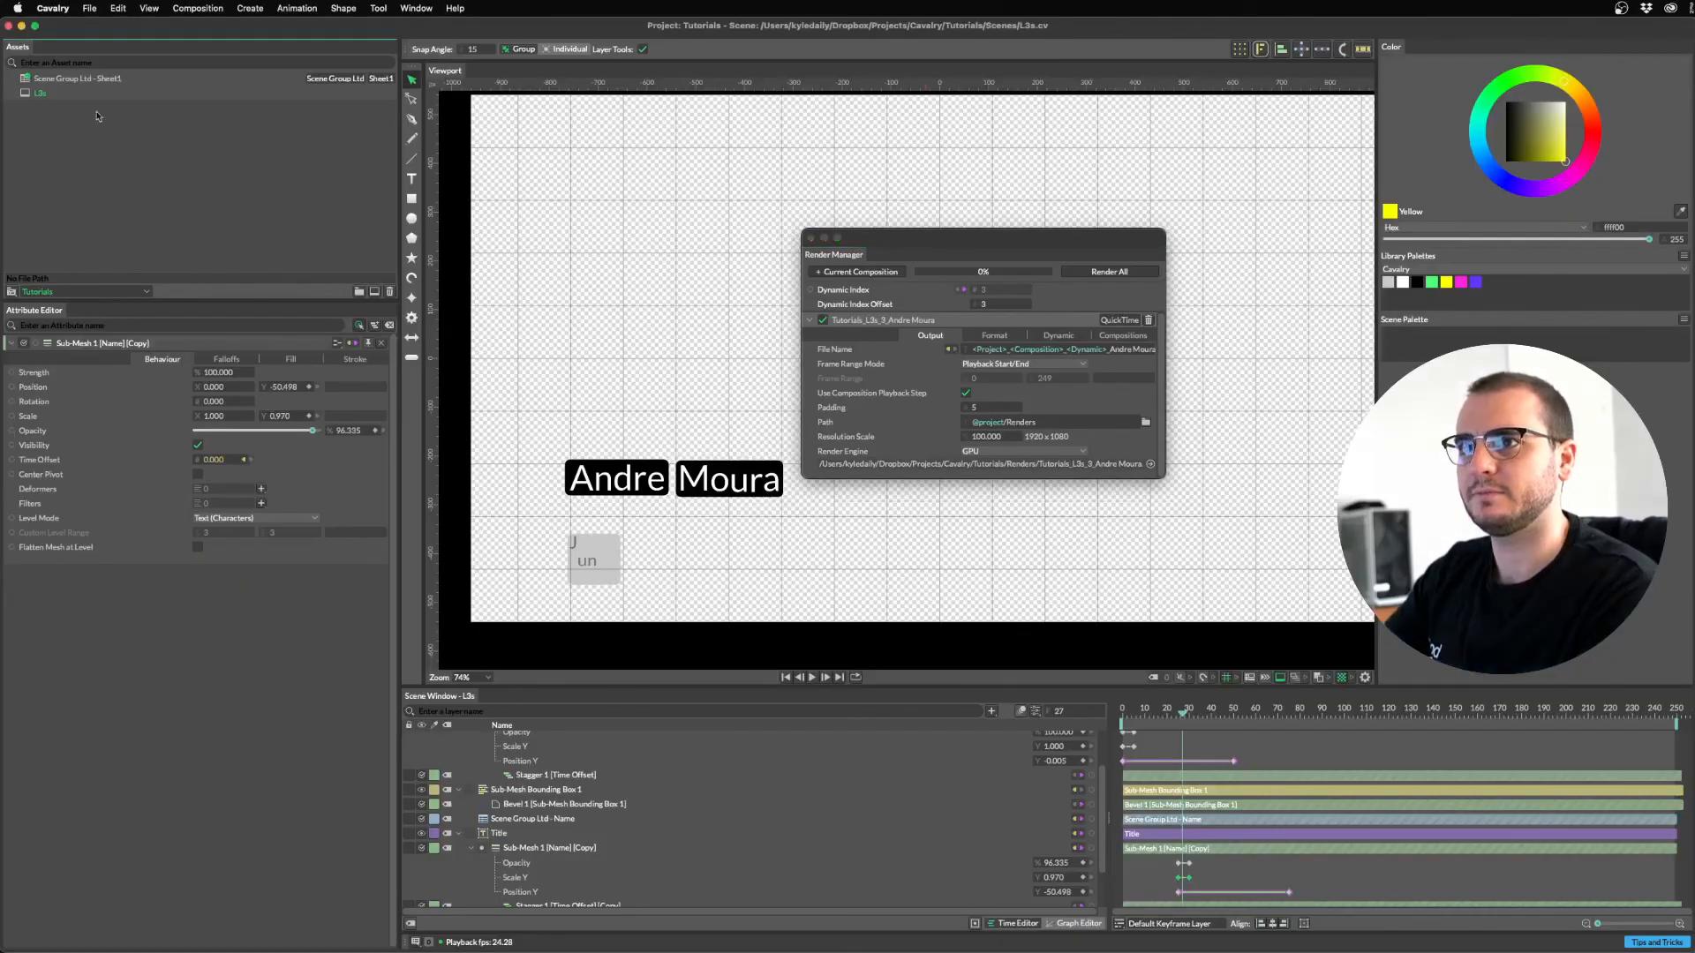
# Reload the Scene Group Ltd asset, replay, and Render All rows to QuickTime files.
pyautogui.rightClick(89, 78)
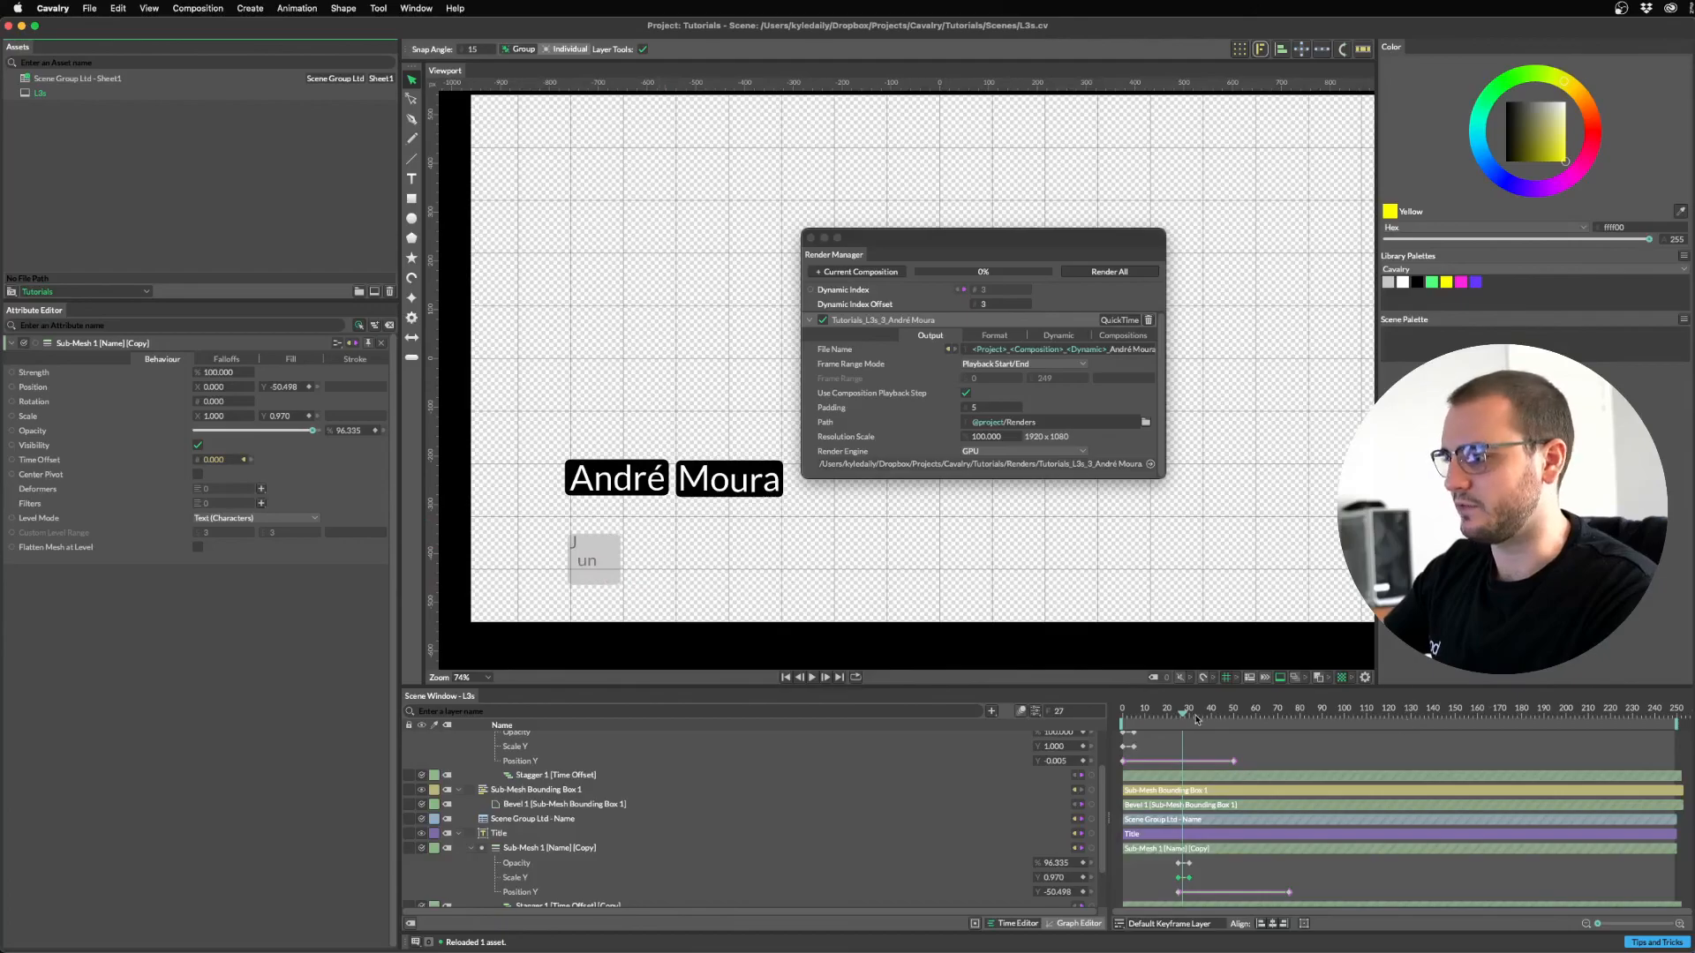
pyautogui.press('space')
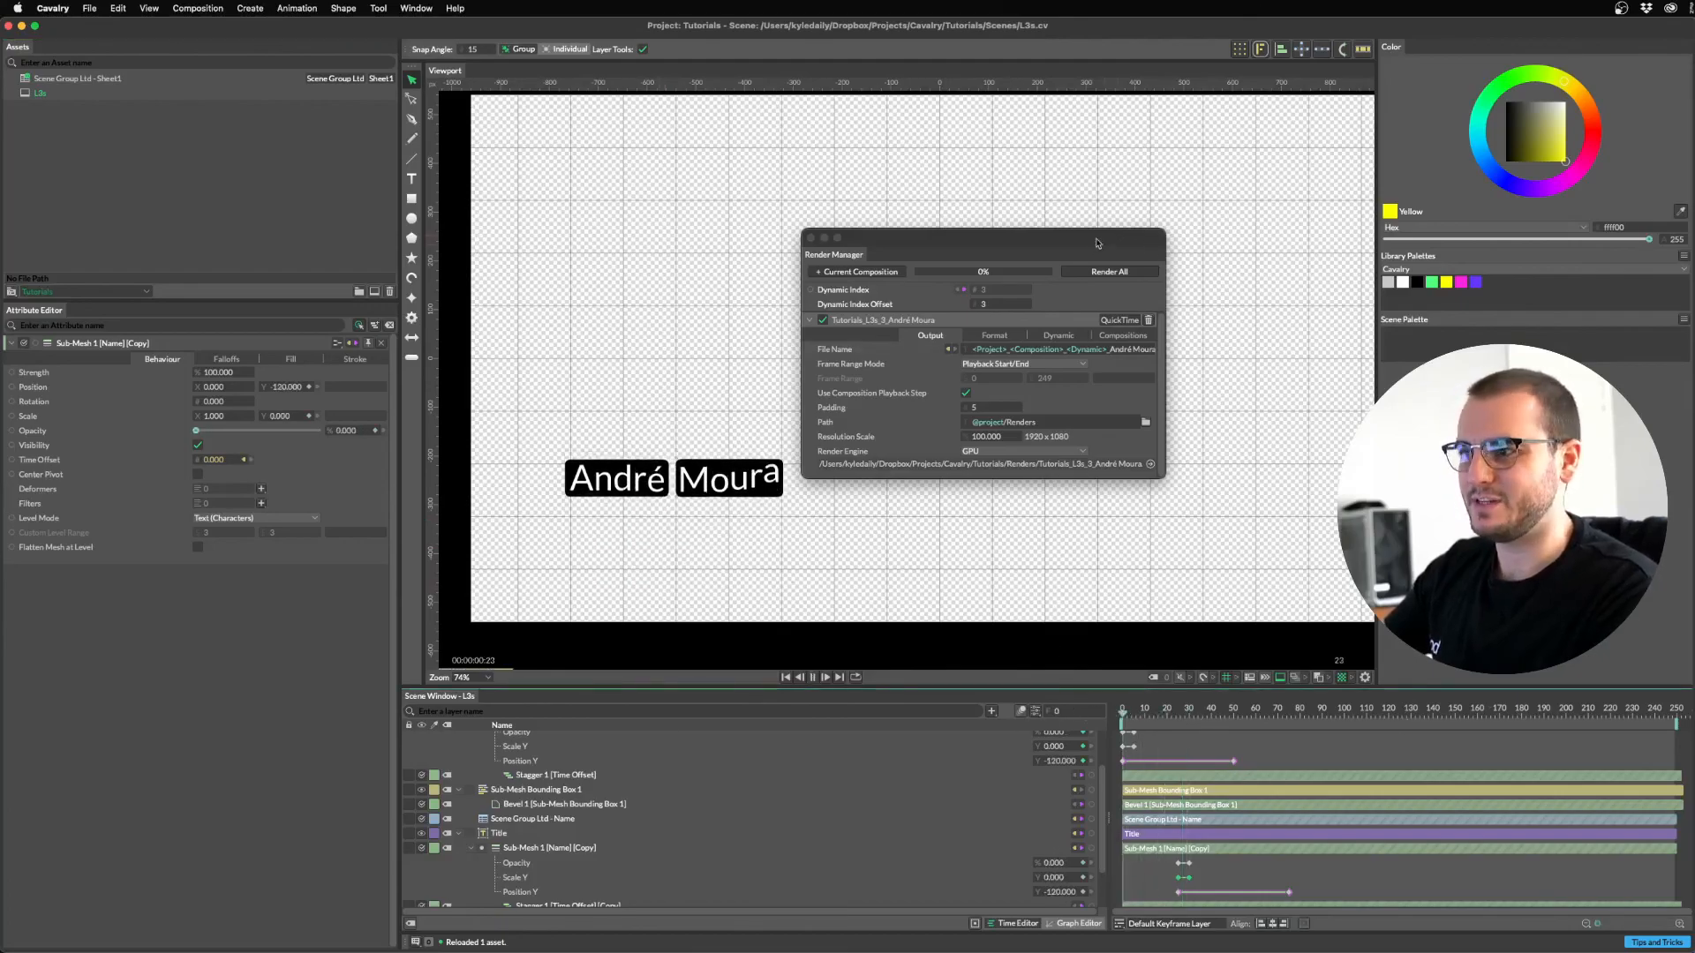
pyautogui.moveTo(1100, 240); pyautogui.dragTo(1081, 193)
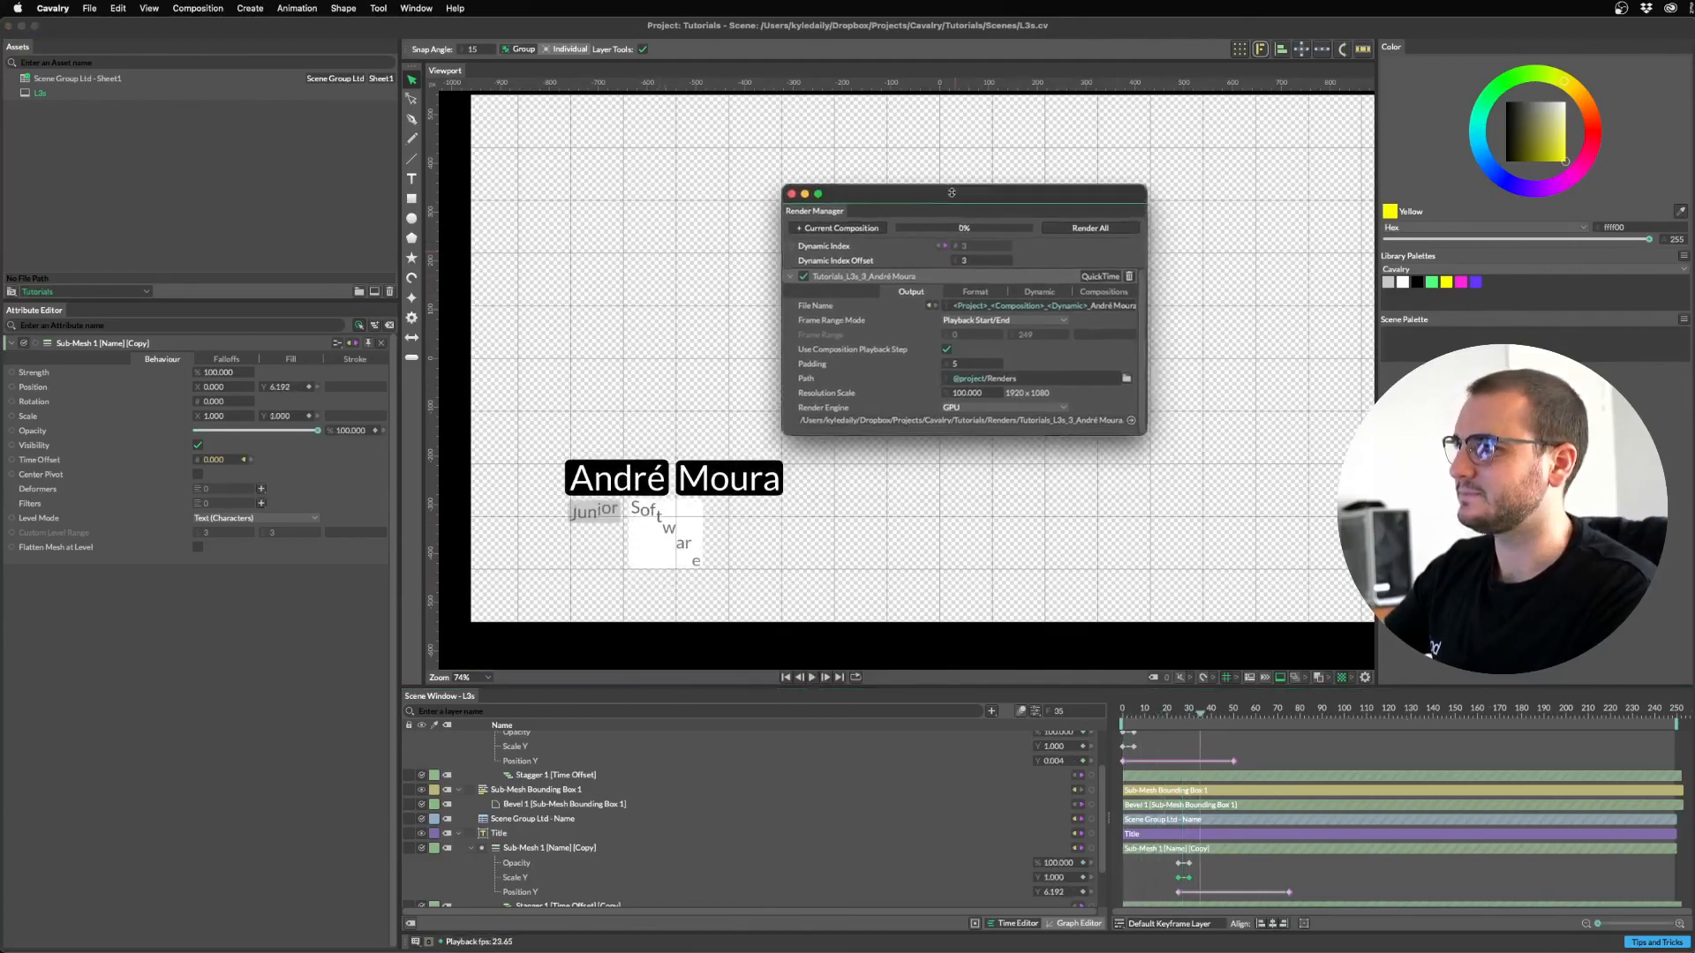
pyautogui.click(1089, 225)
# Quick Look an earlier rendered movie in Finder and move the folder window beside the render settings.
pyautogui.click(990, 929)
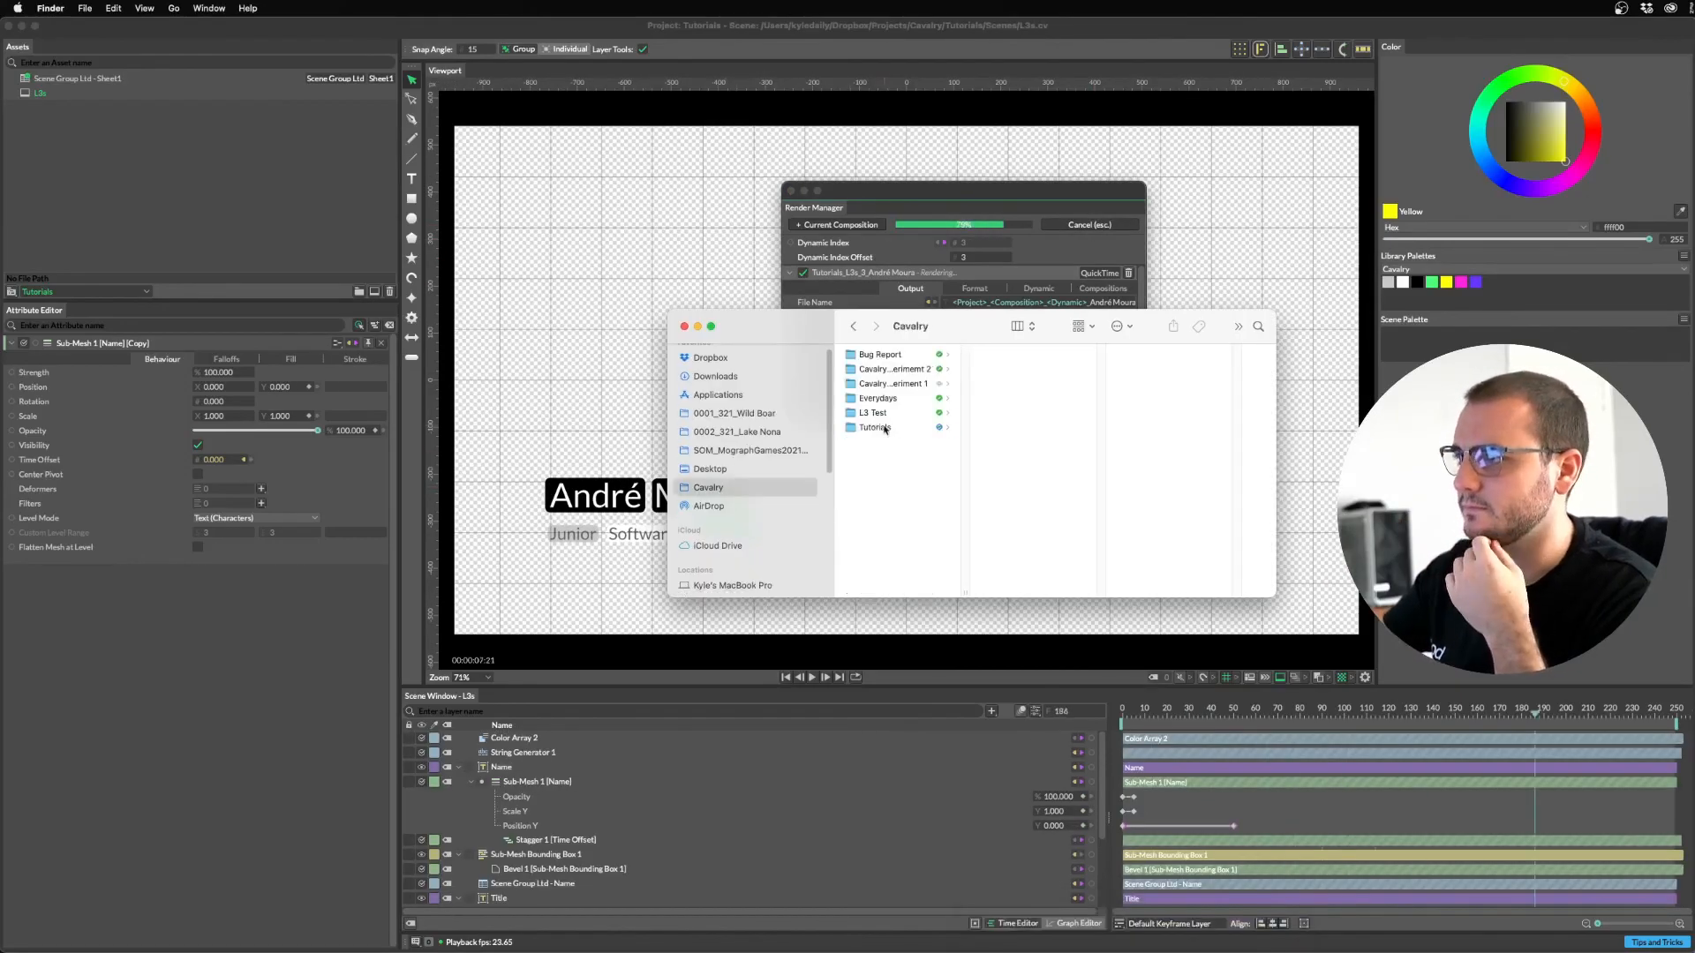
pyautogui.press('space')
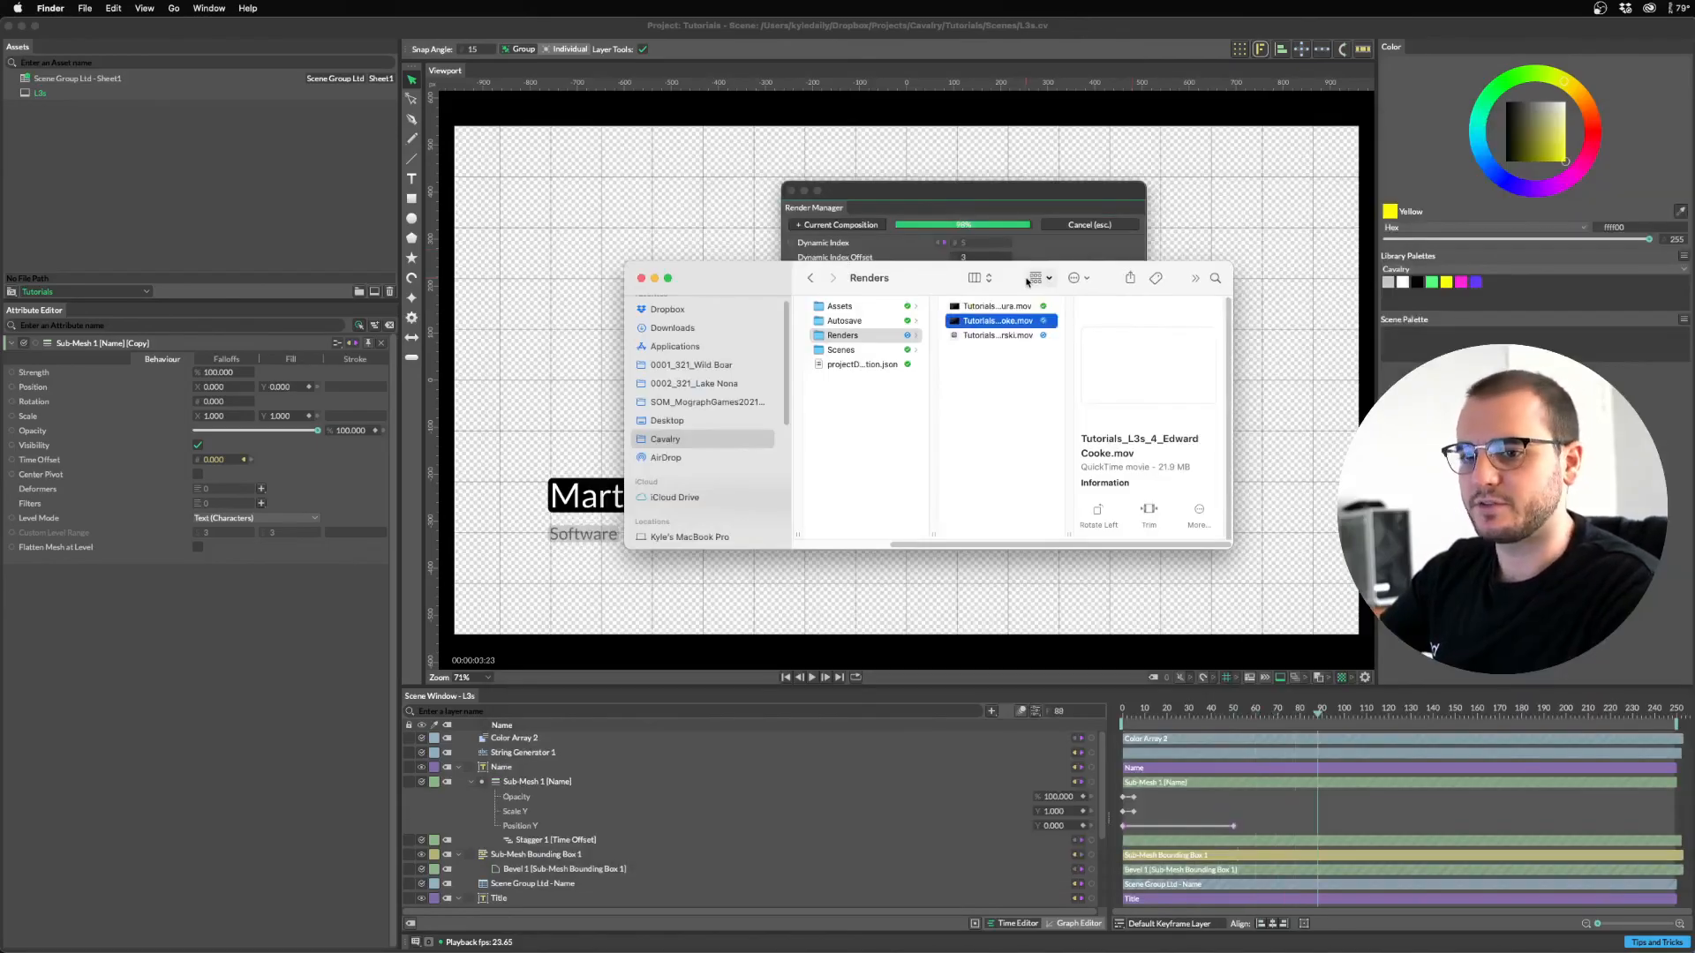
pyautogui.click(1041, 256)
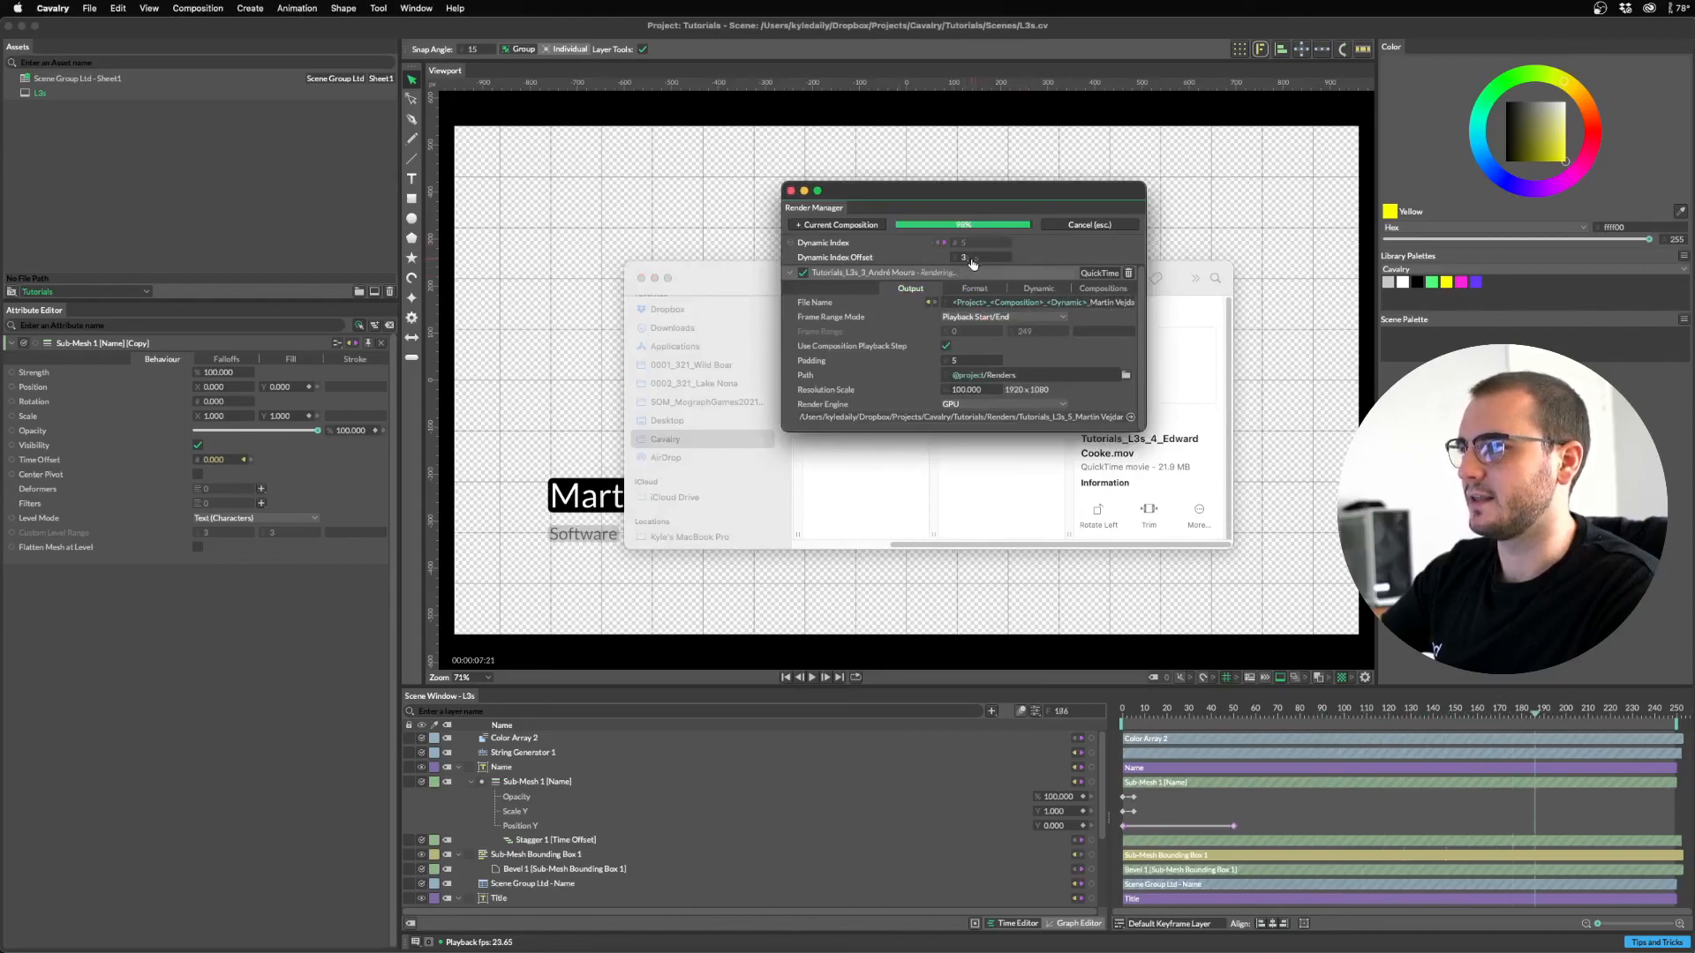
pyautogui.click(1017, 481)
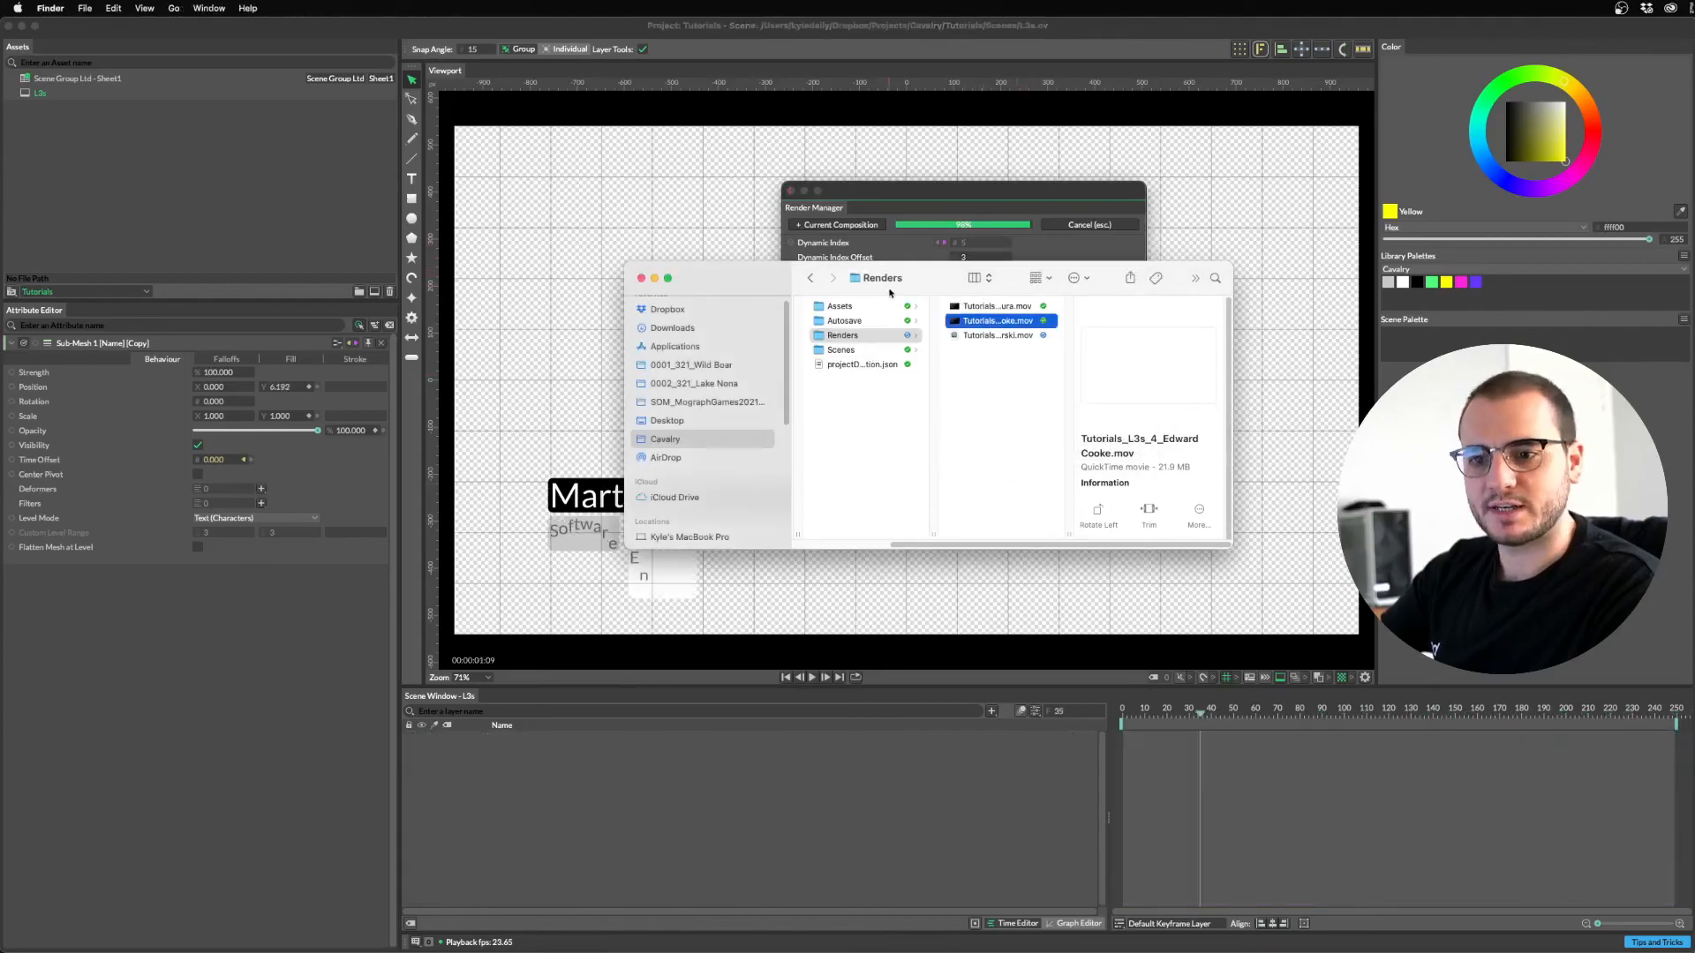
pyautogui.moveTo(795, 280); pyautogui.dragTo(1175, 318)
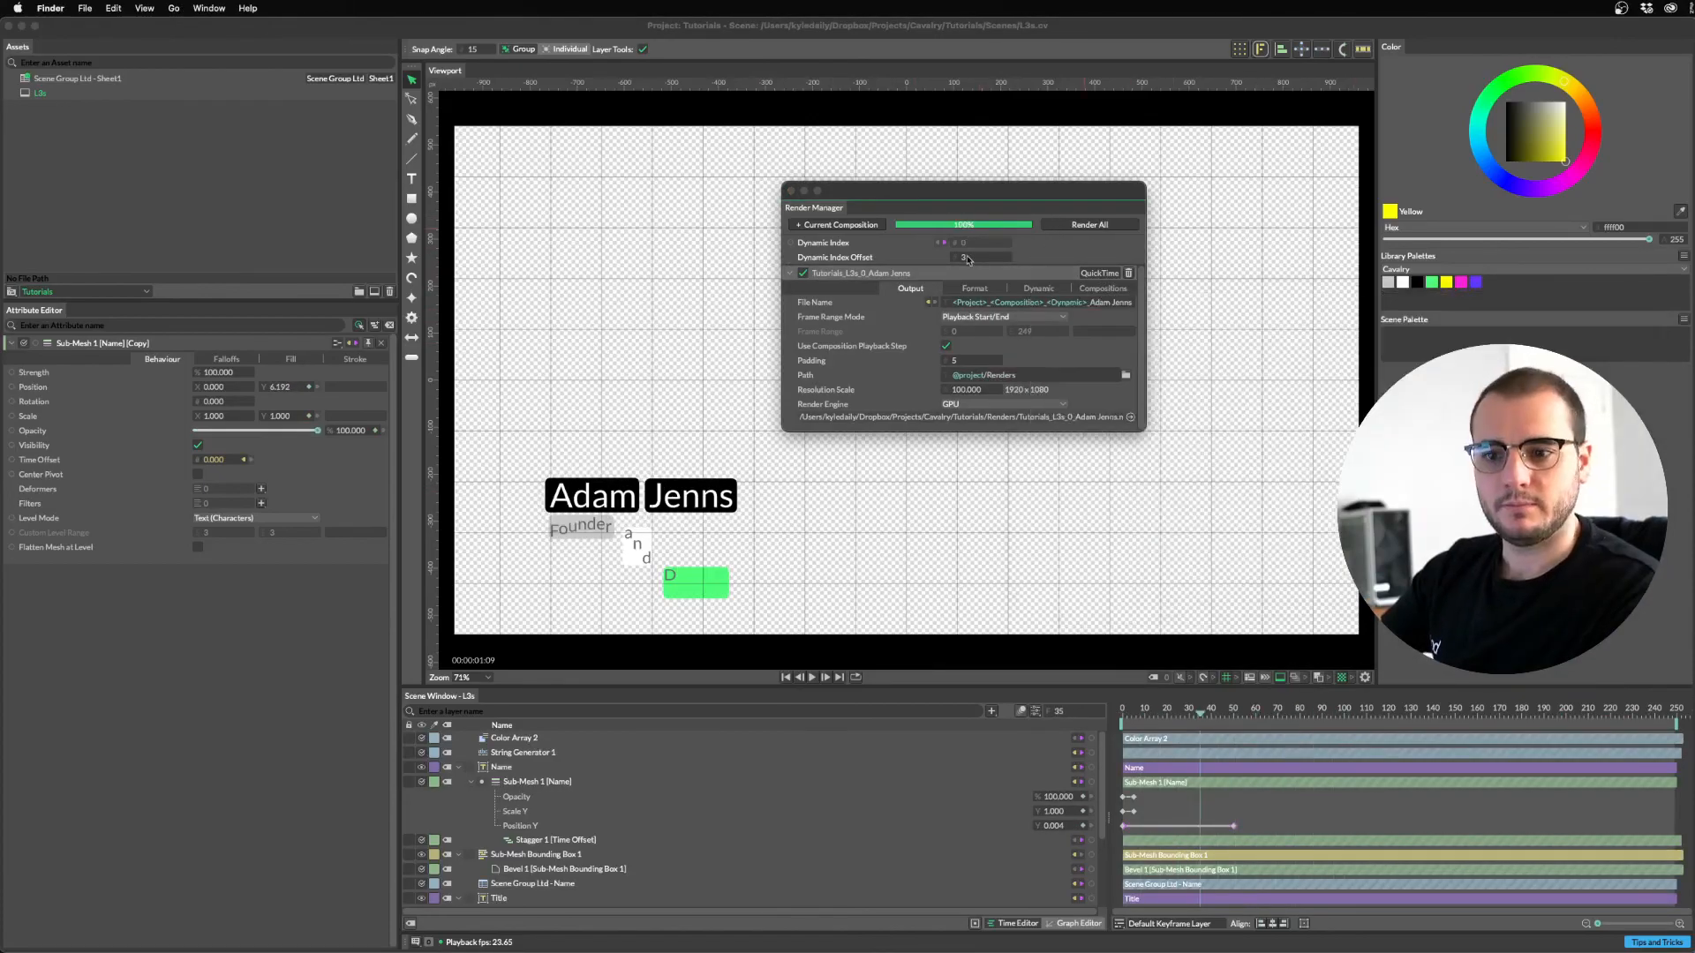
# Reset Dynamic Index Offset to 0, rewind to frame 0, and re-render all rows.
pyautogui.click(963, 259)
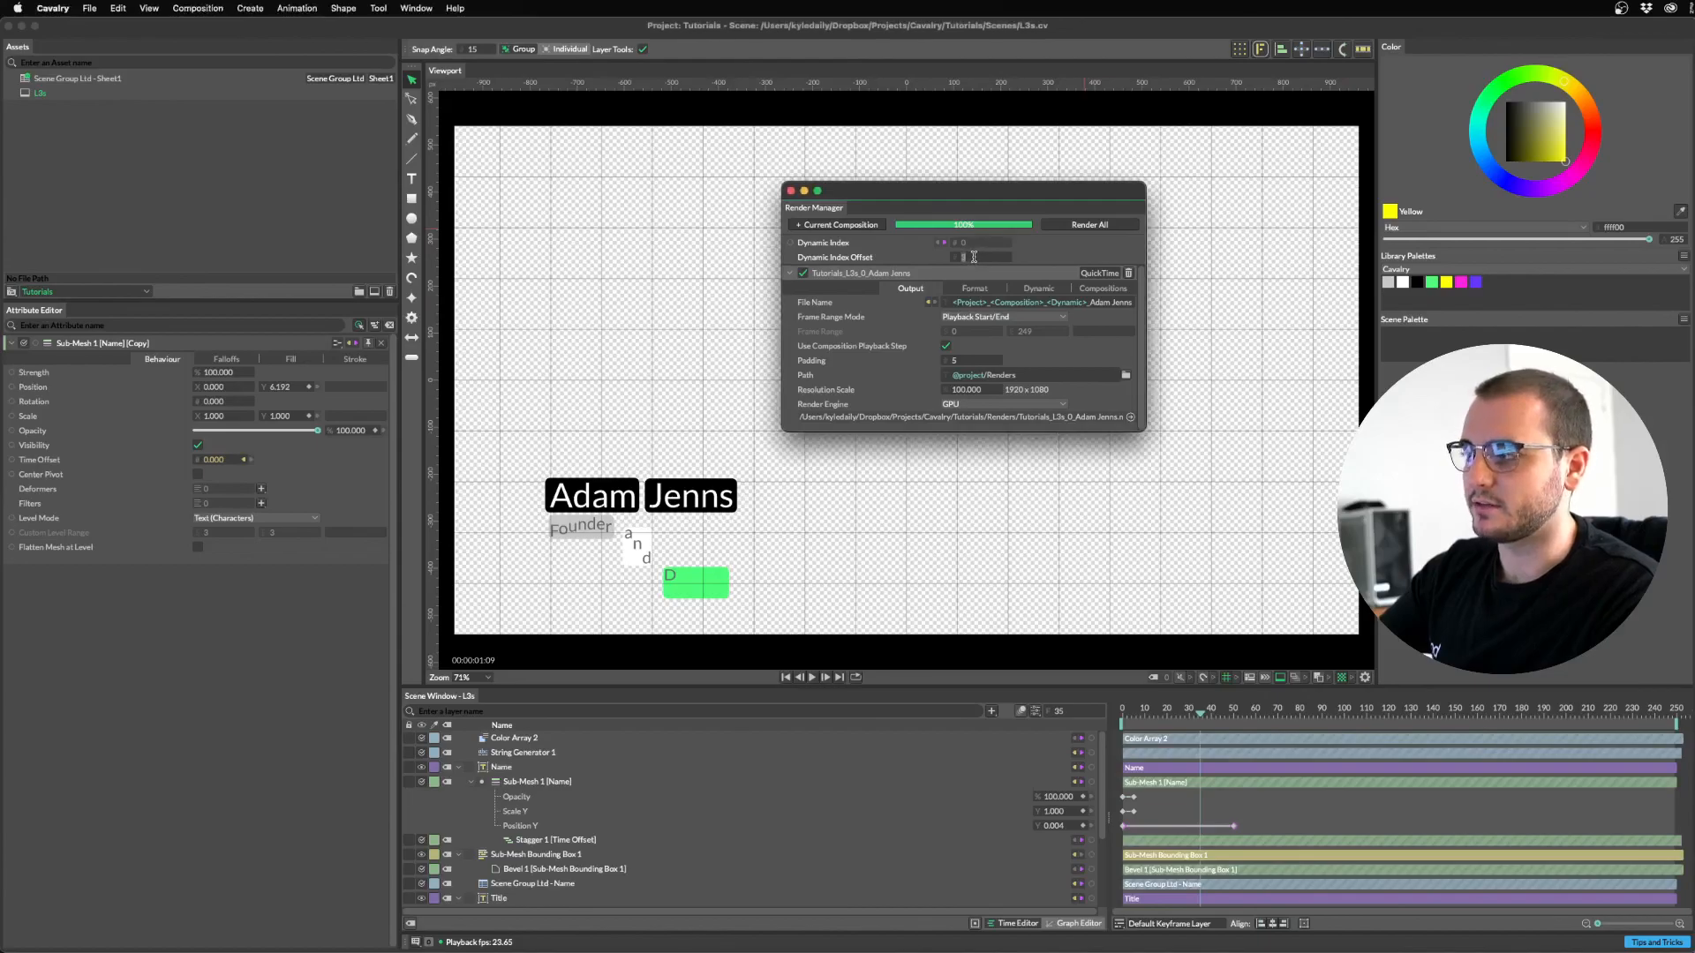
pyautogui.moveTo(949, 191); pyautogui.dragTo(943, 151)
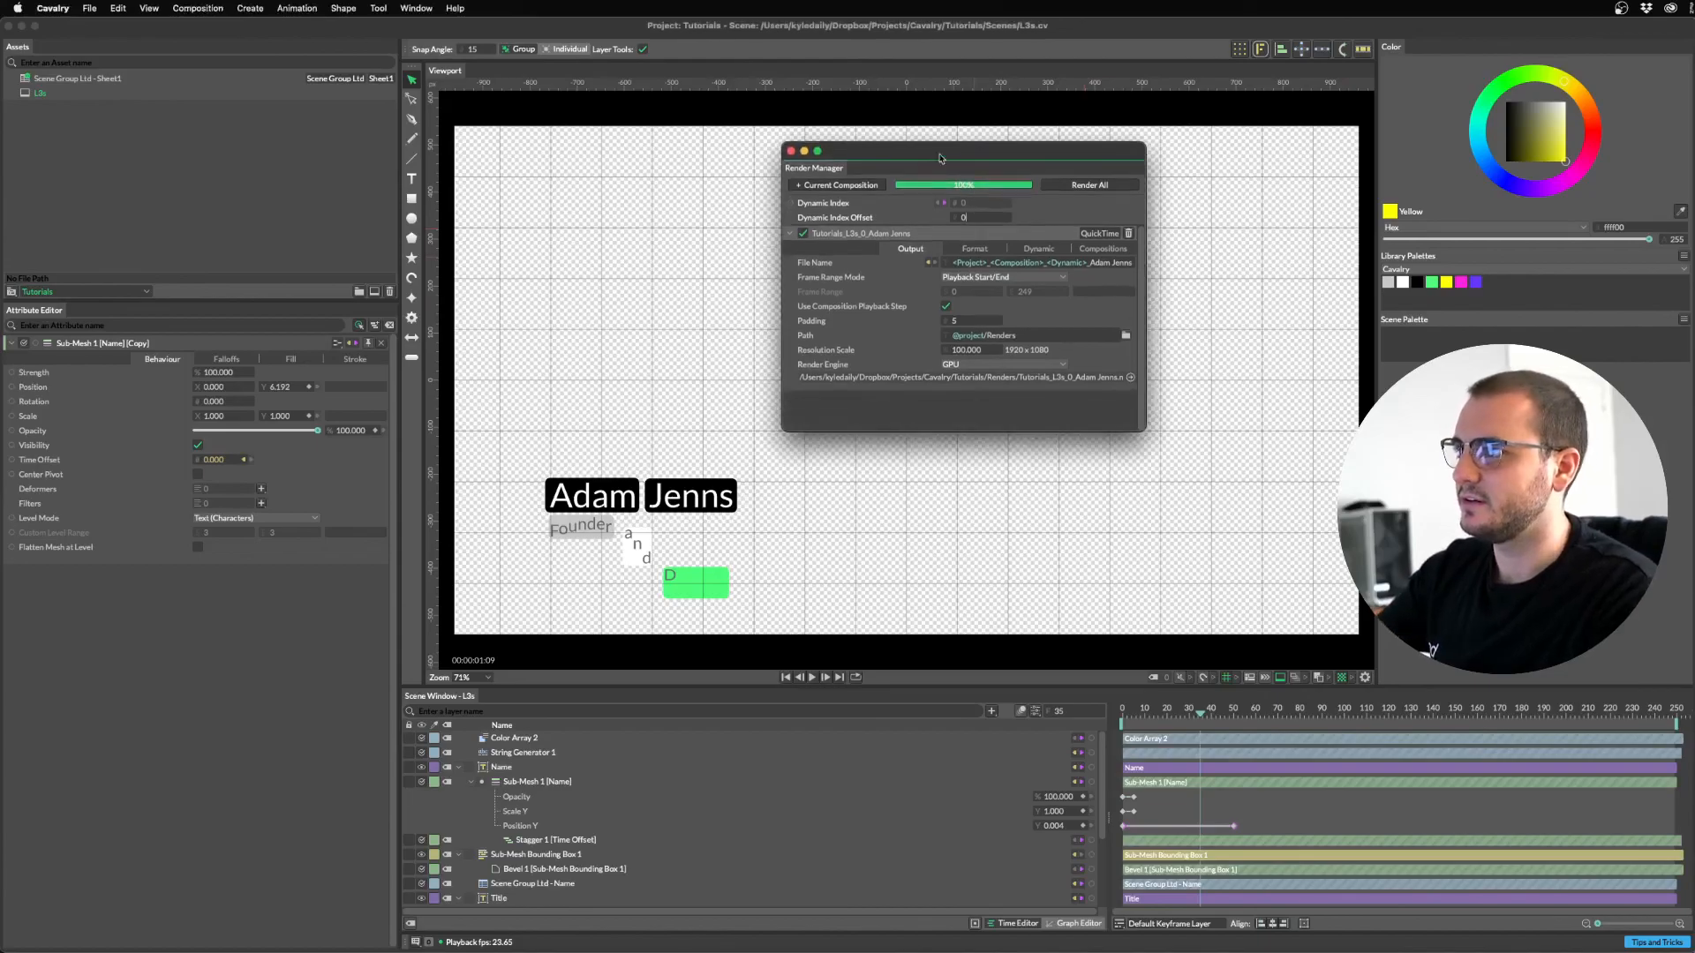
pyautogui.moveTo(1154, 711); pyautogui.dragTo(1120, 710)
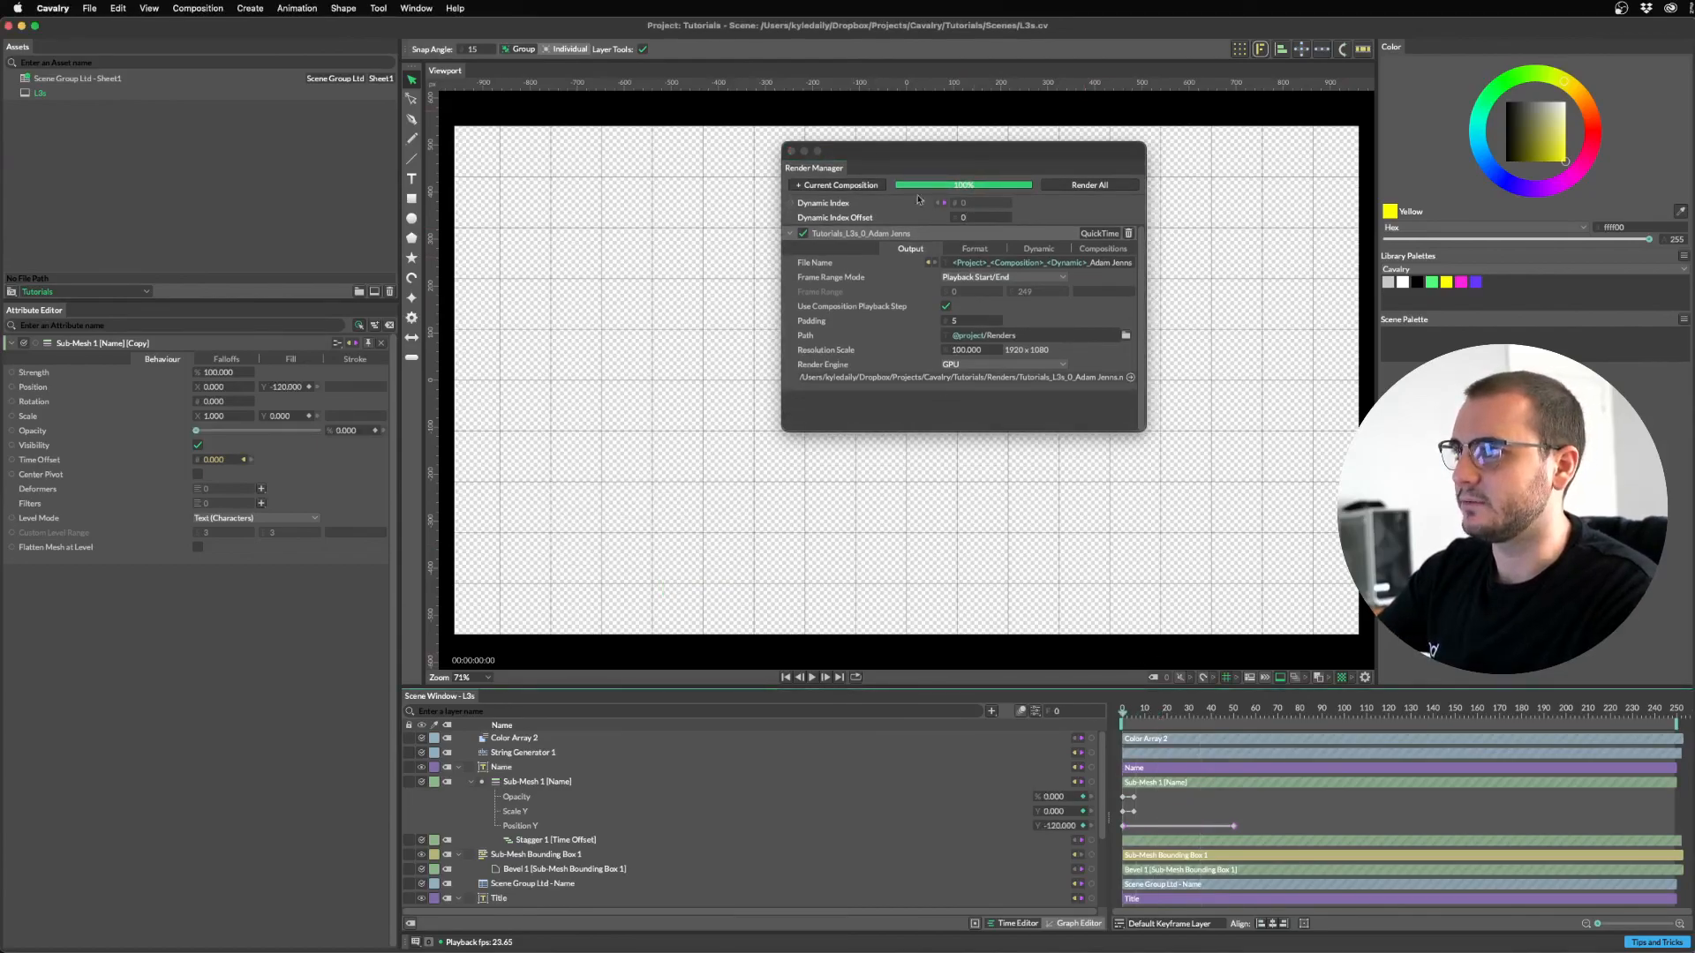
pyautogui.click(1098, 185)
# In a new Finder window, open the Renders folder and select the first rendered movie.
pyautogui.moveTo(992, 928)
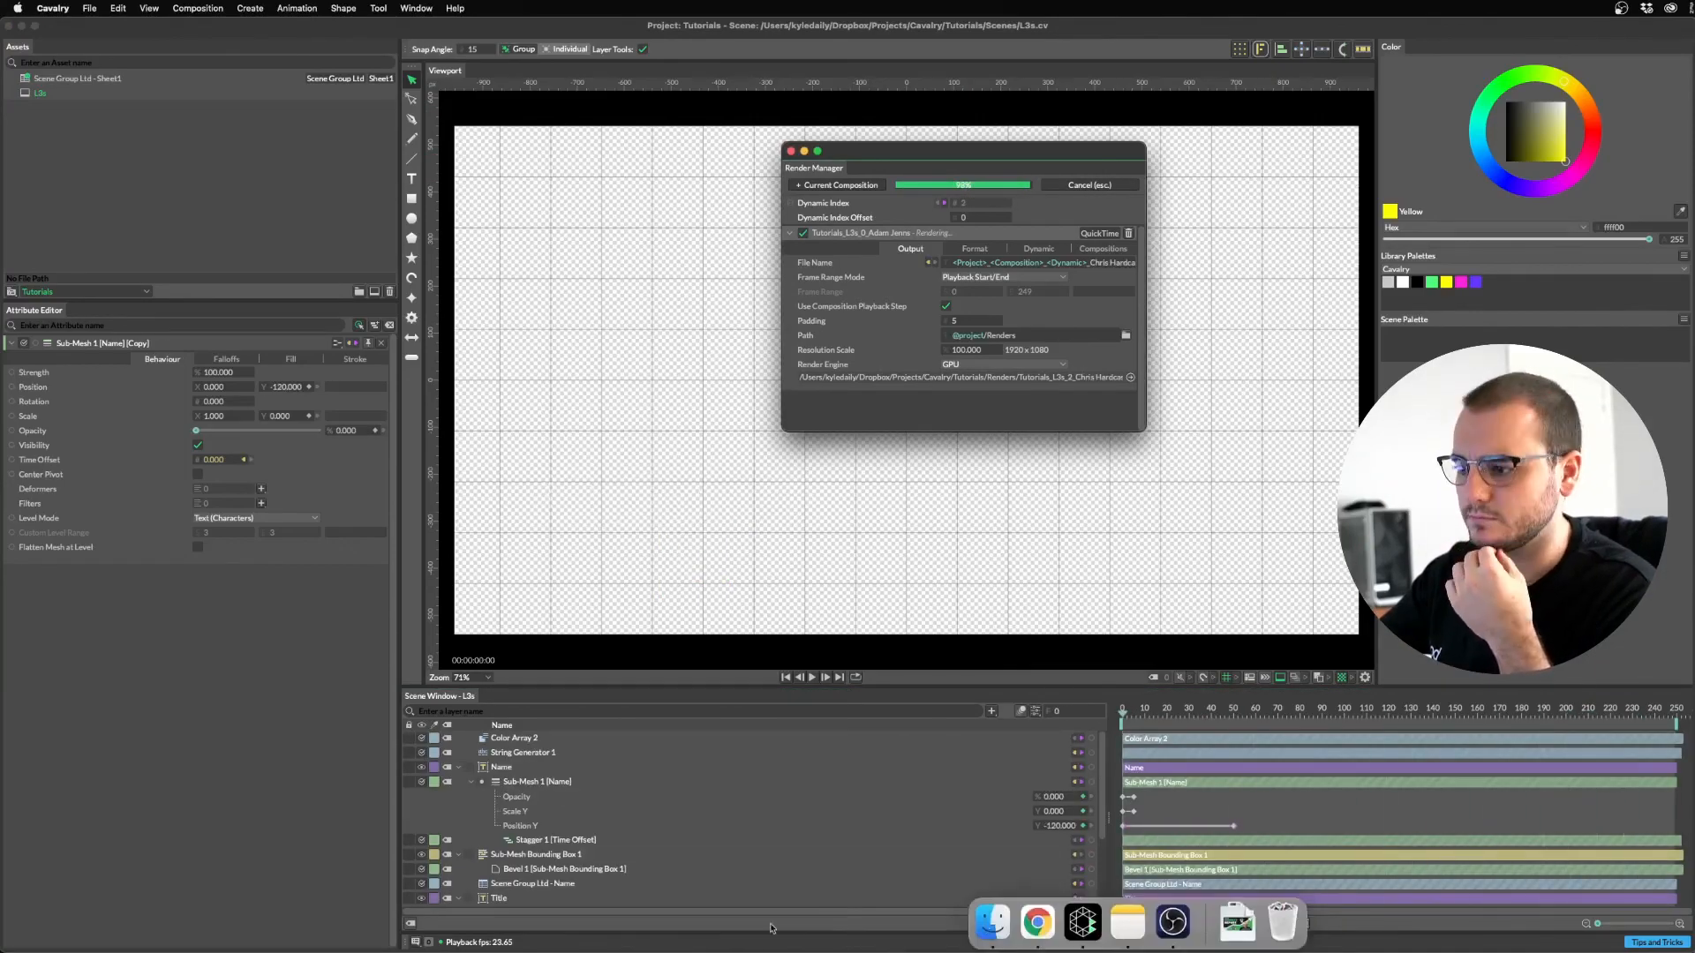
pyautogui.click(992, 922)
pyautogui.click(1044, 385)
pyautogui.click(1171, 357)
# Quick Look the first .mov render, then step through the second to fifth movies.
pyautogui.press('space')
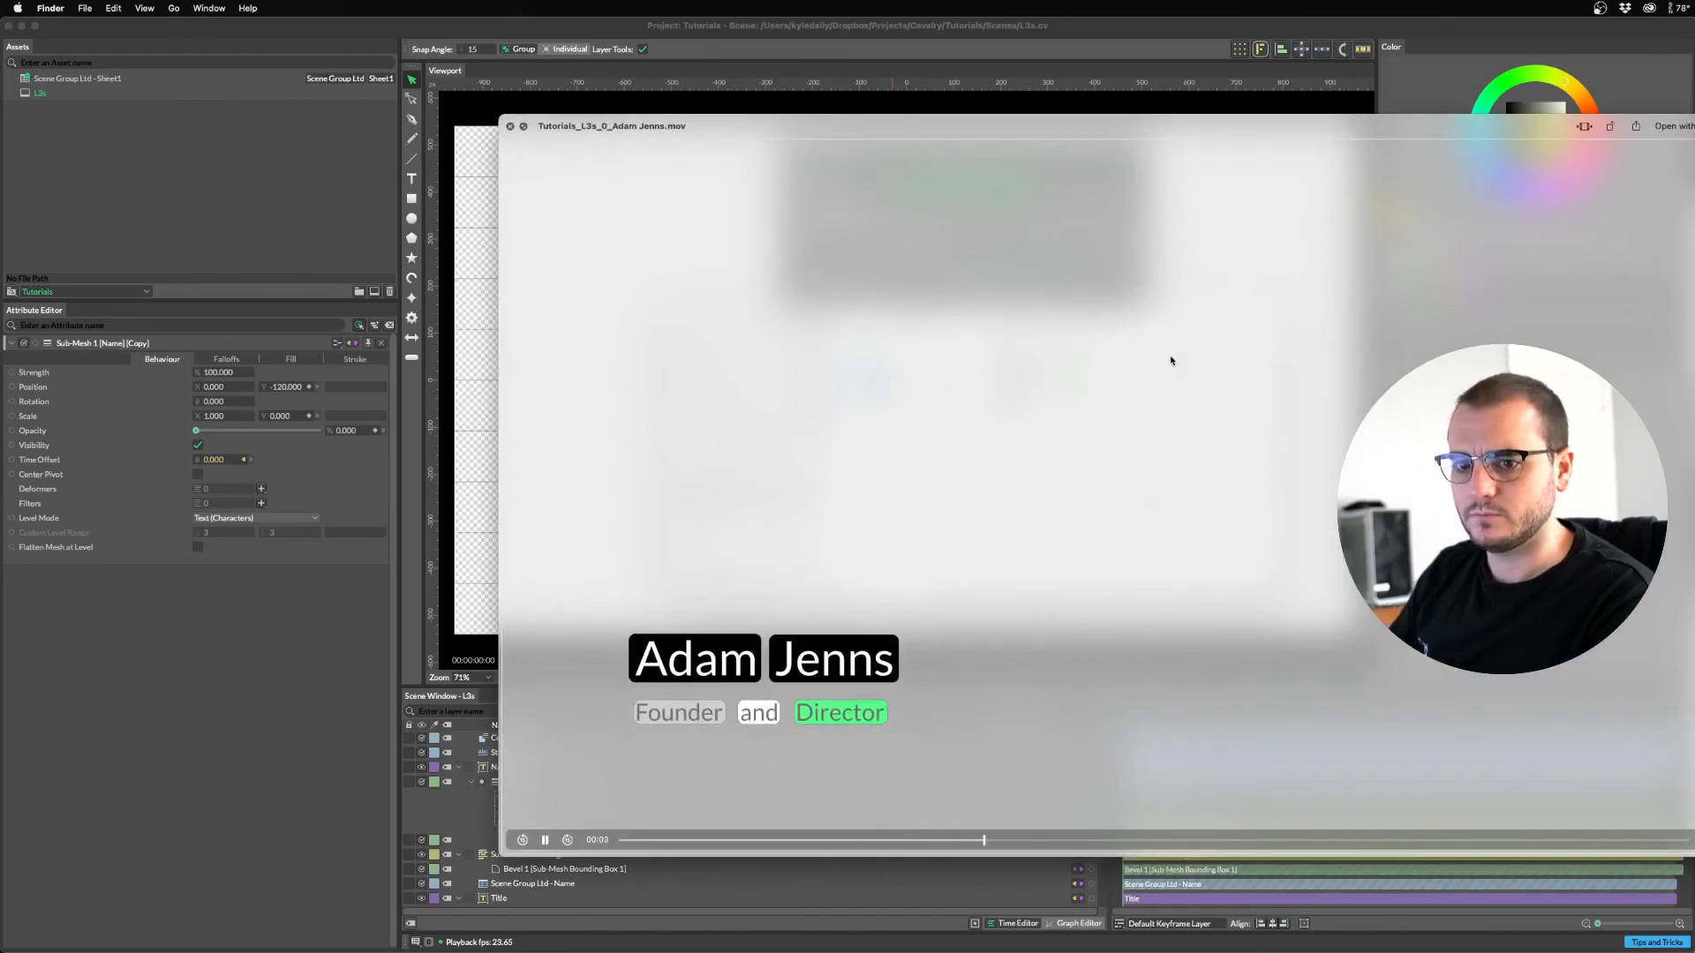
pyautogui.press('Down')
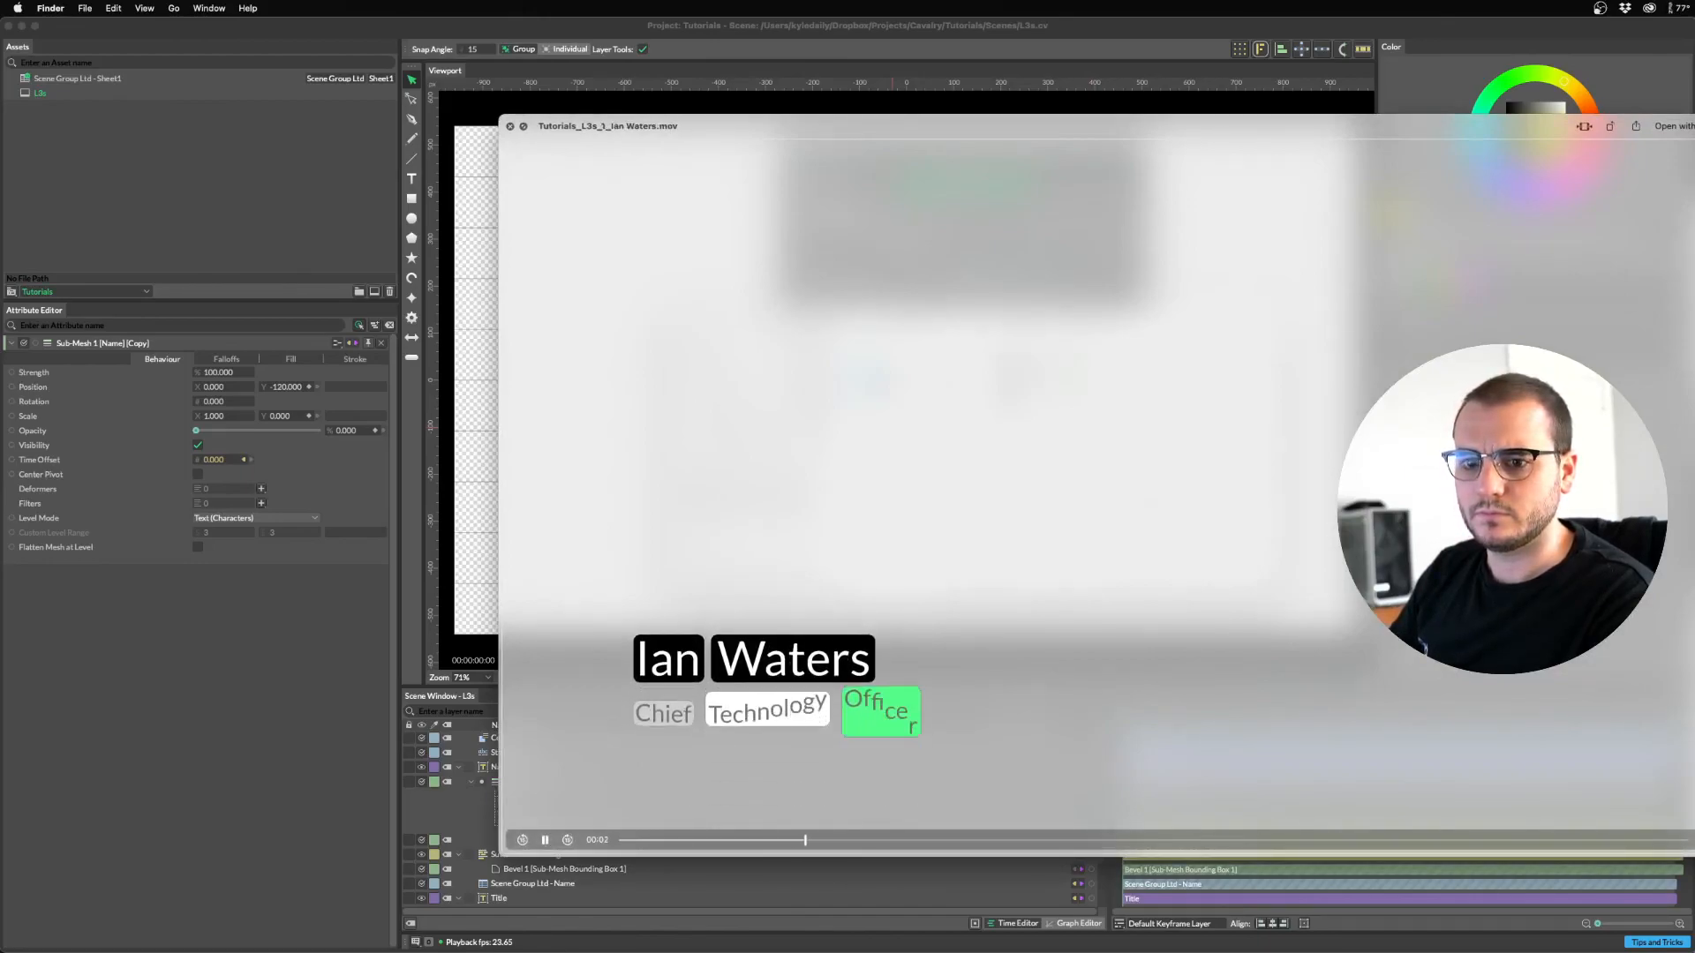
pyautogui.press('Down')
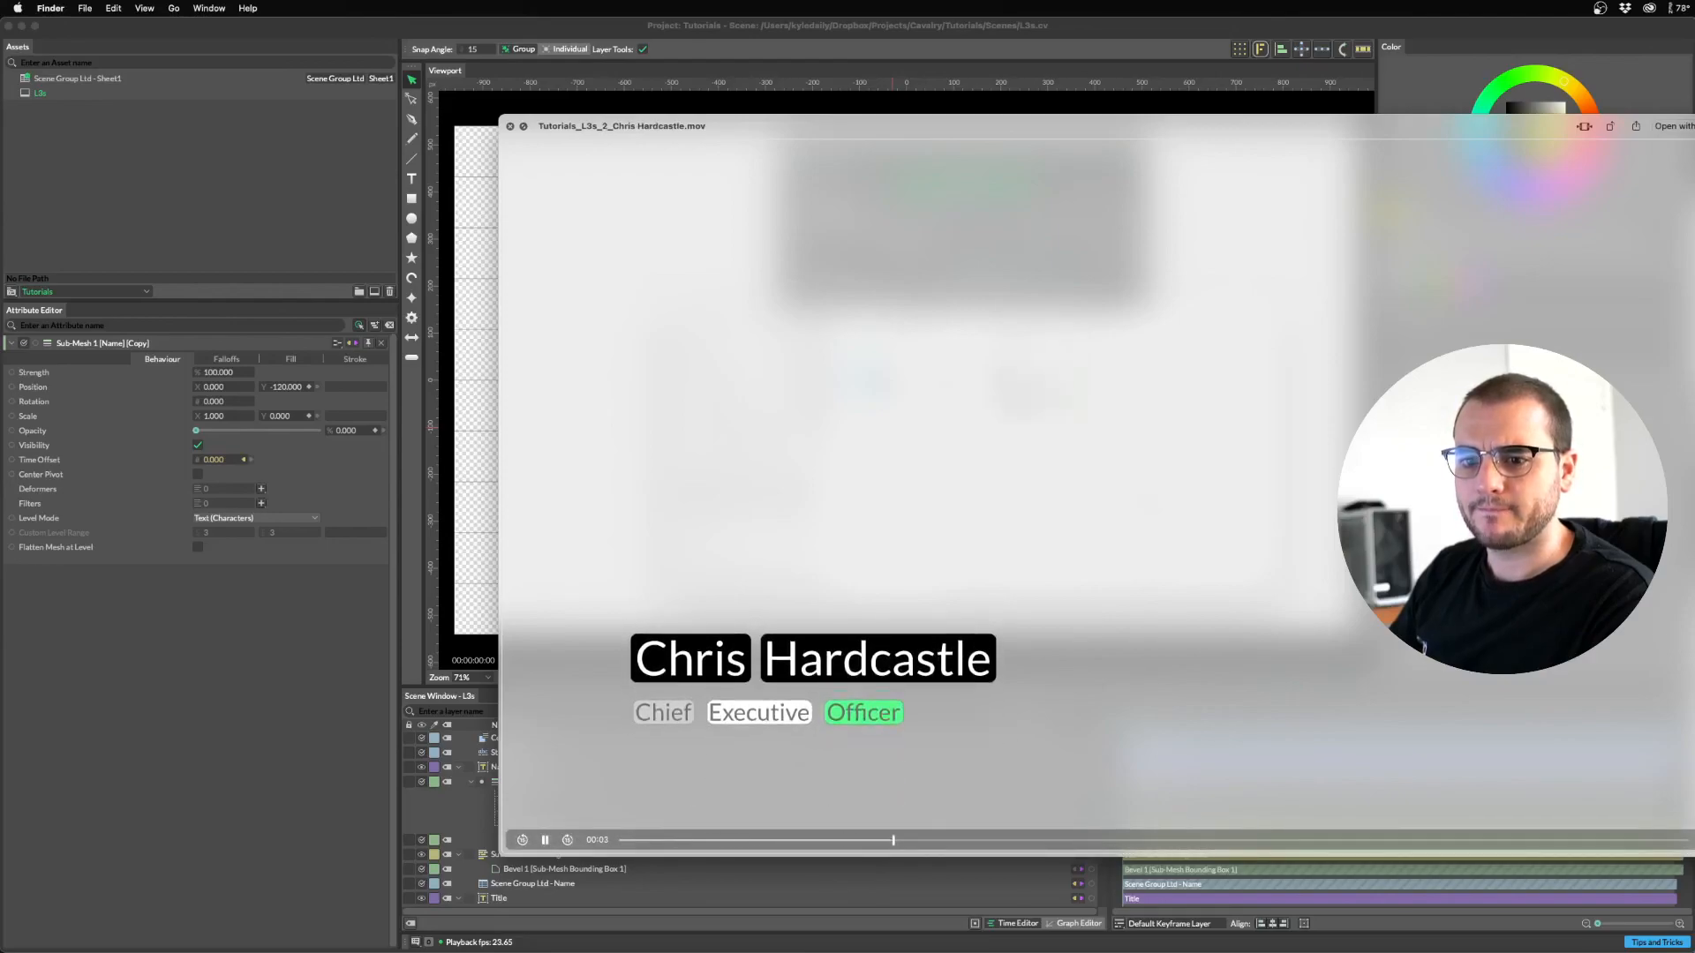
pyautogui.press('Down')
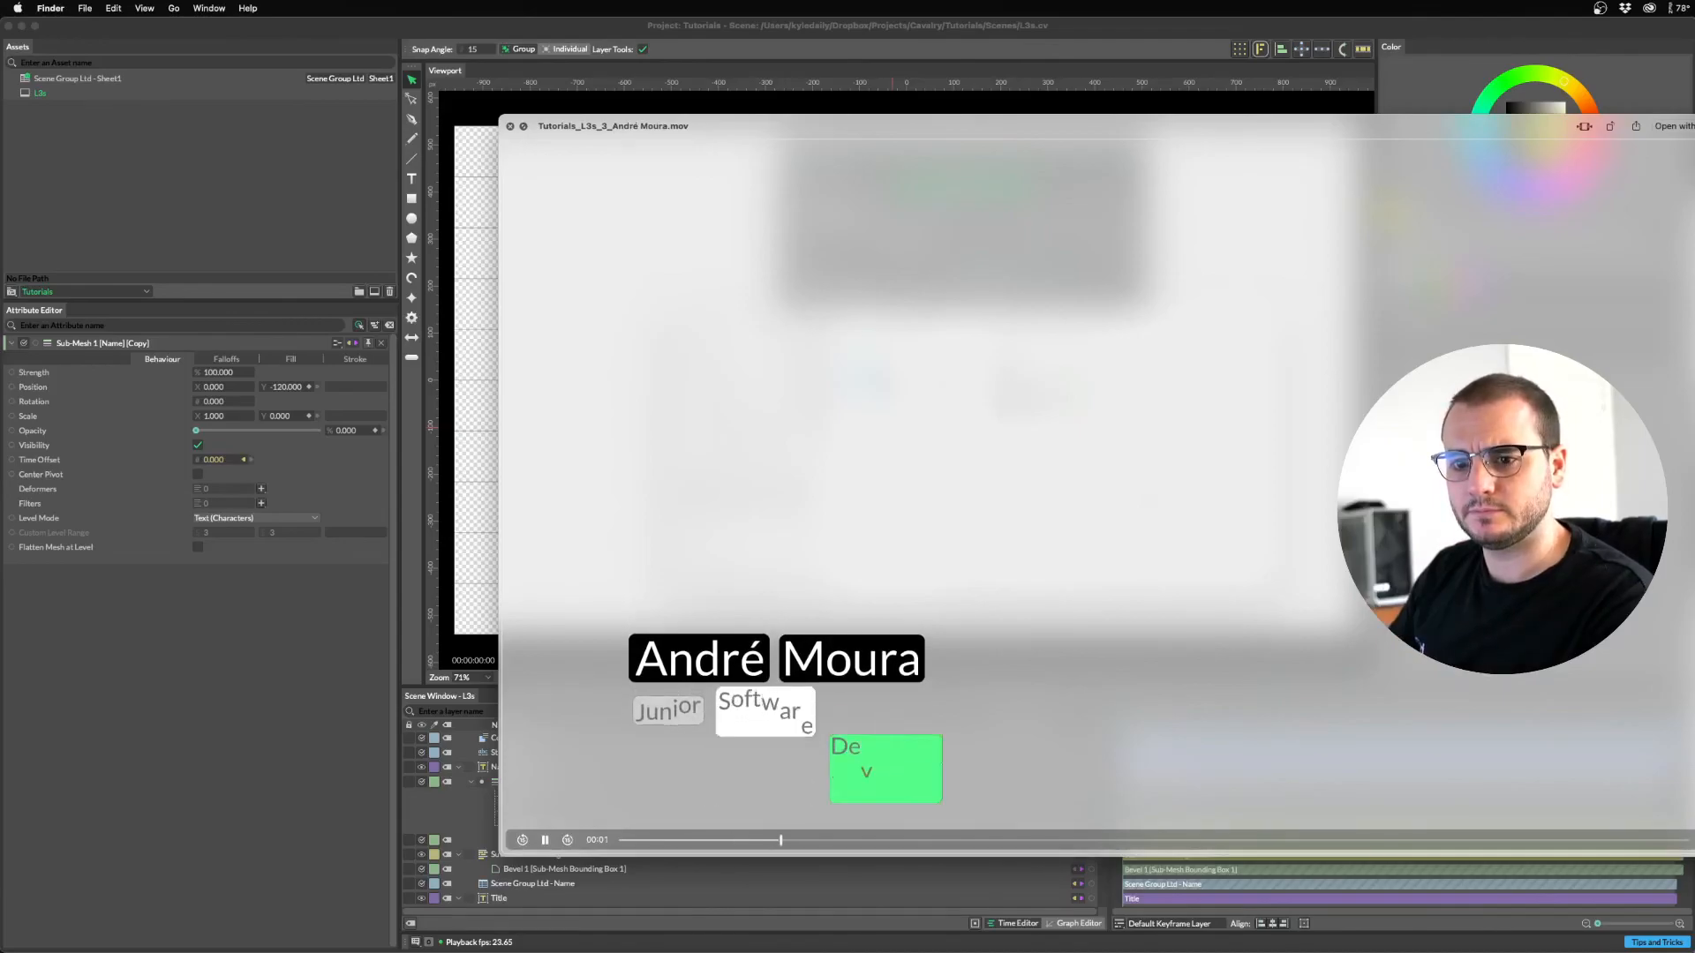
pyautogui.press('Down')
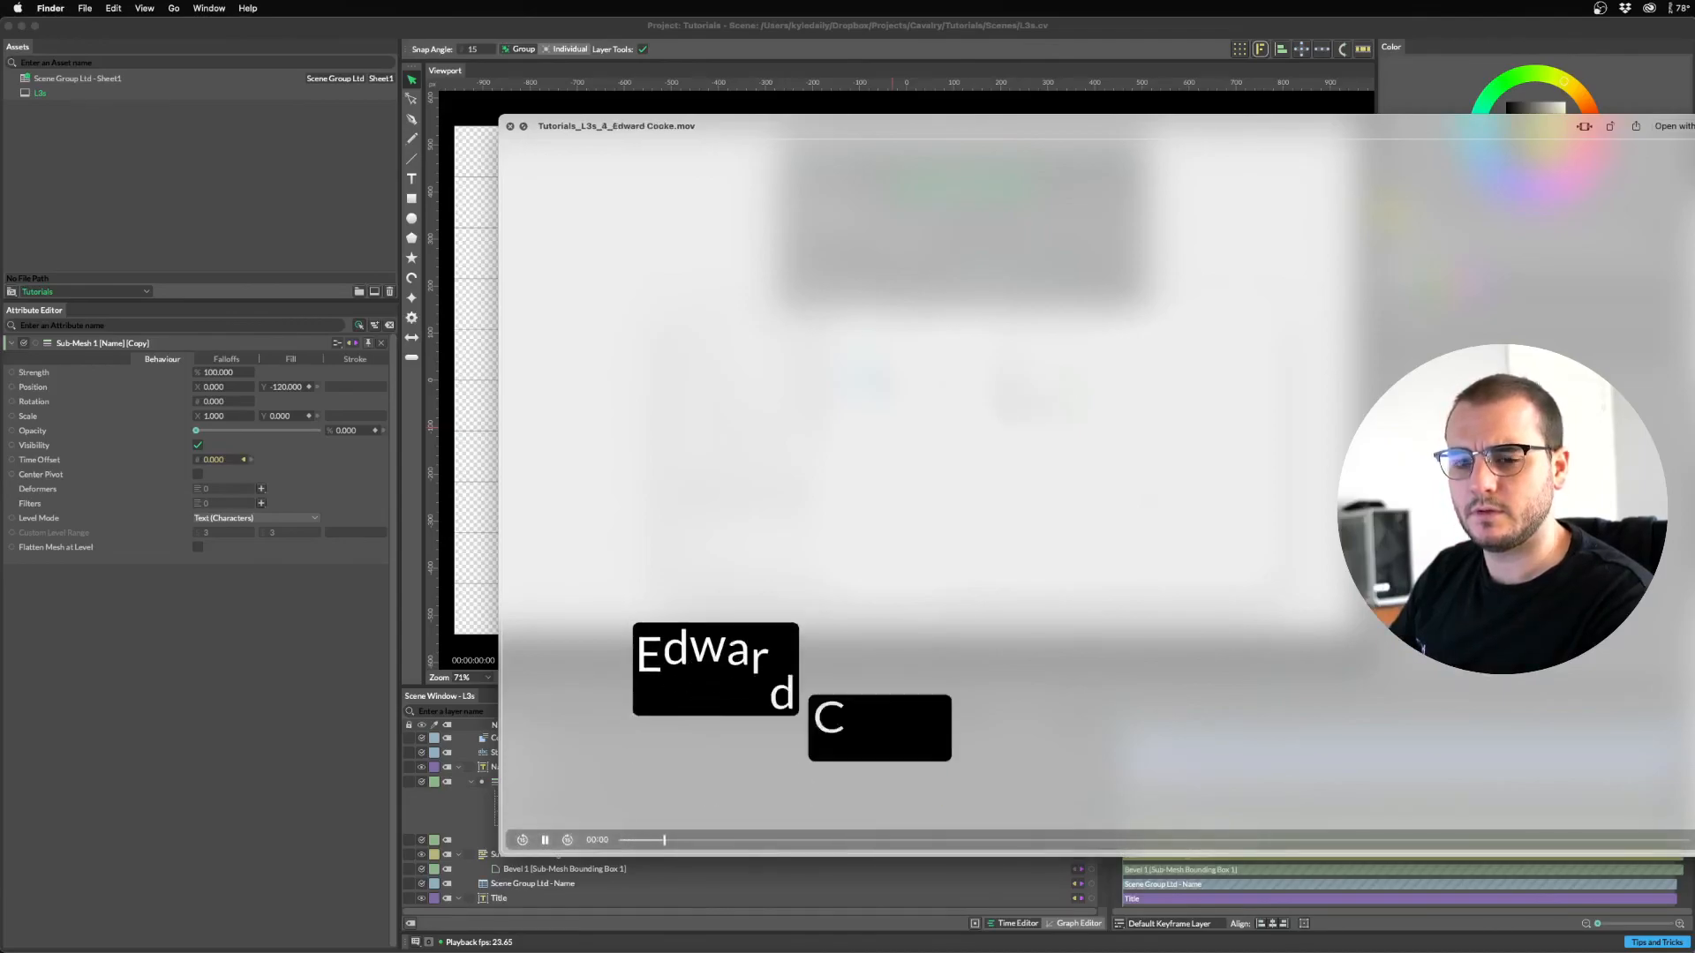